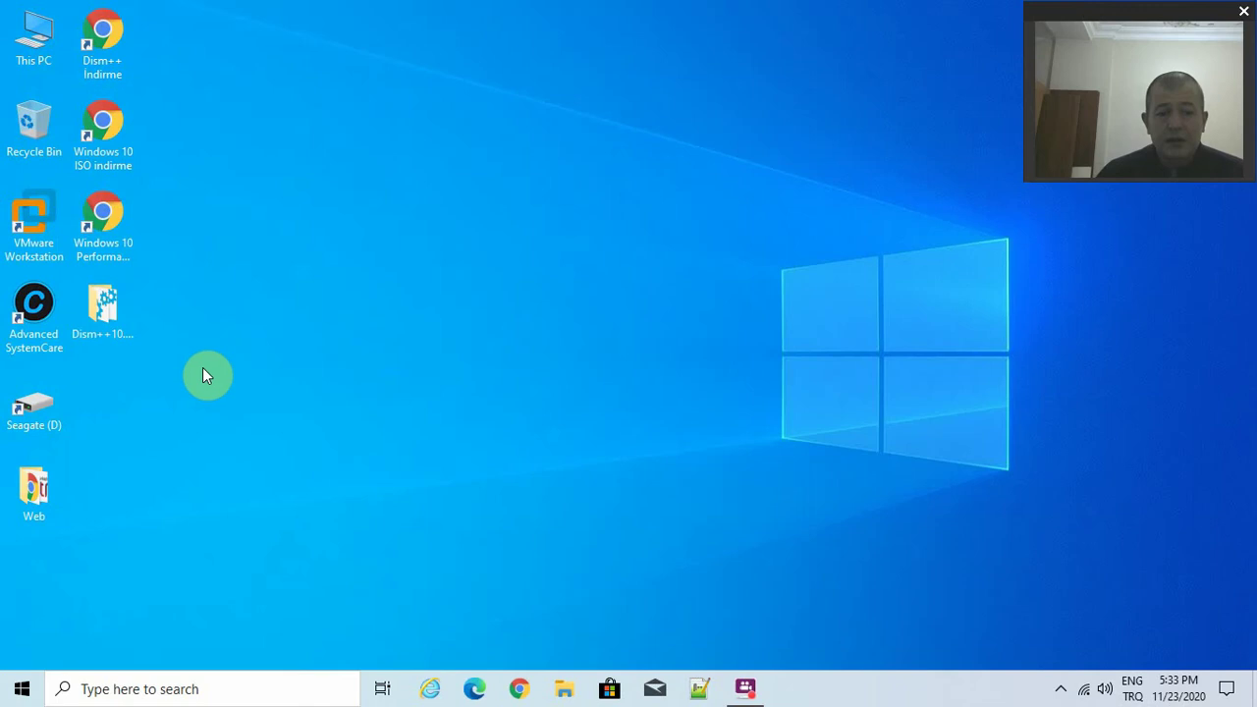
Open the Dism++ download page from its desktop shortcut and examine the version and download link section.
{"action": "left_click", "coordinate": [115, 316]}
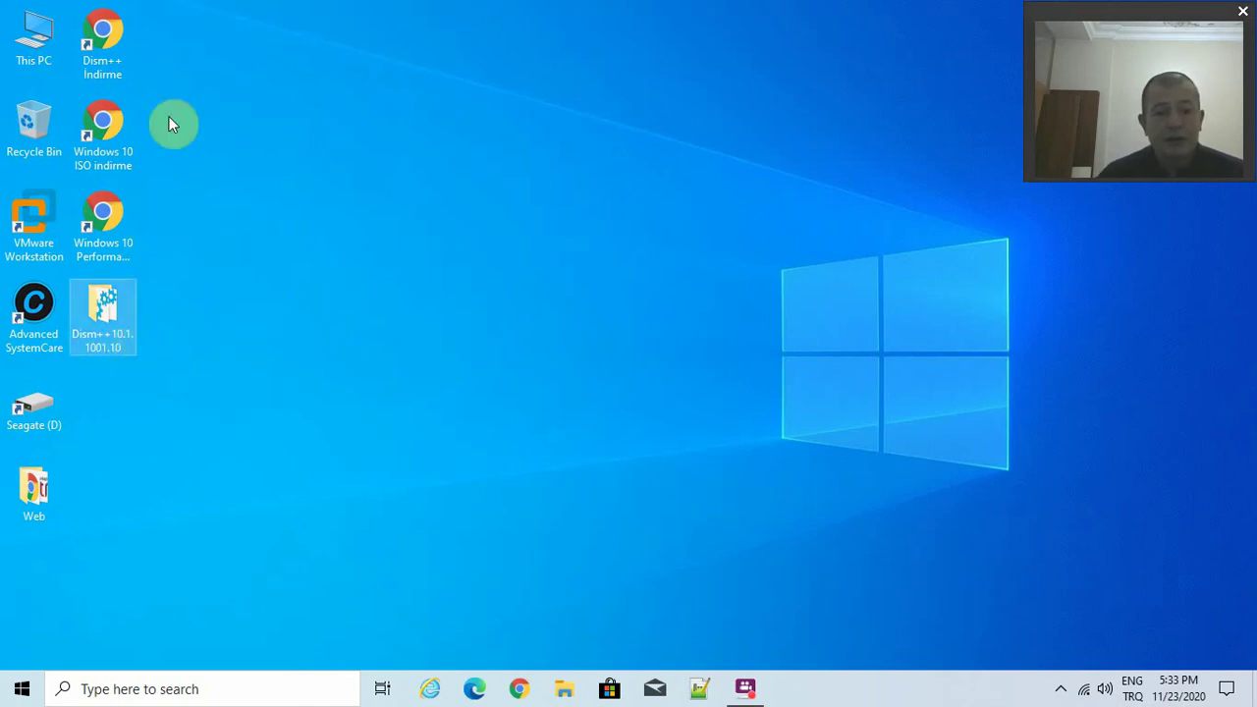
{"action": "double_click", "coordinate": [116, 54]}
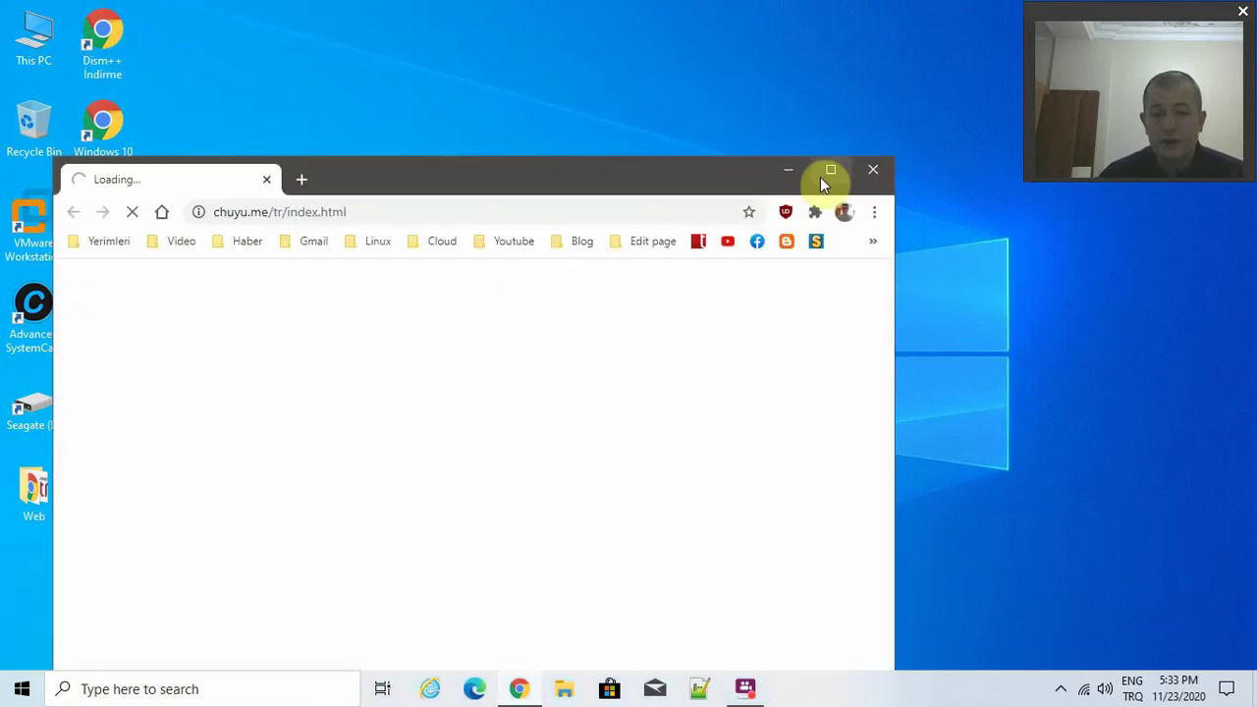
{"action": "left_click_drag", "start_coordinate": [674, 182], "coordinate": [755, 26]}
{"action": "left_click", "coordinate": [471, 56]}
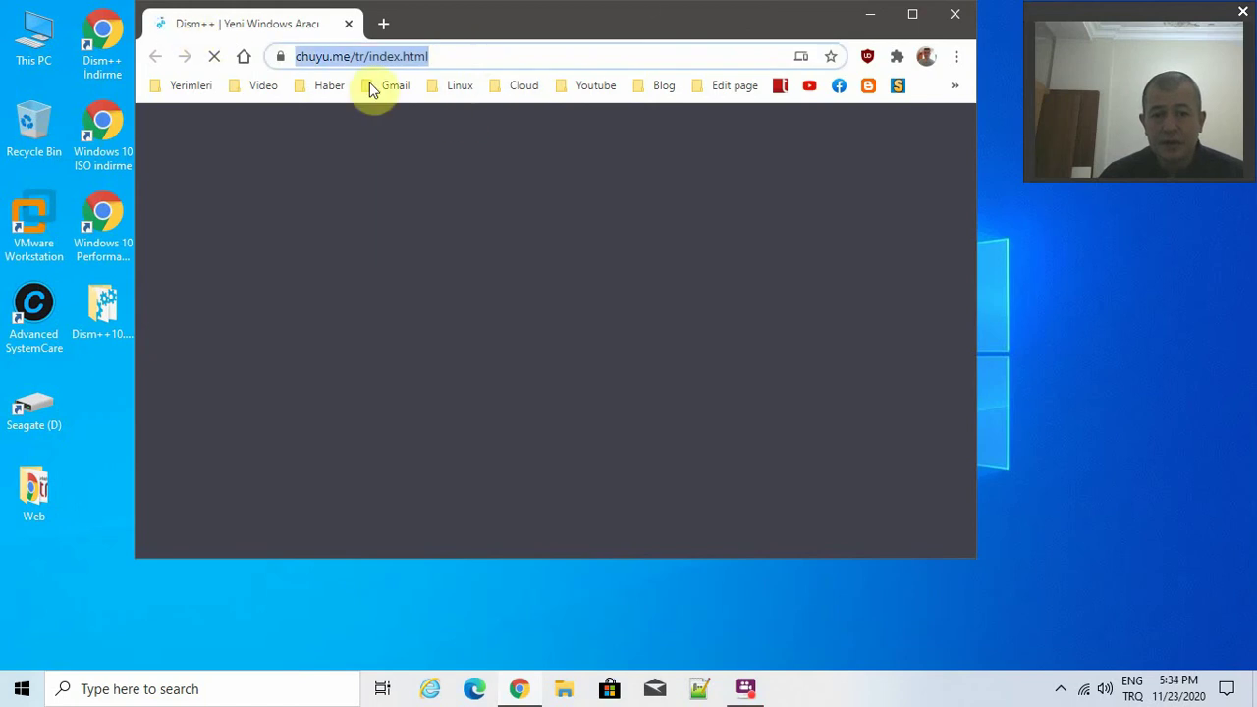
{"action": "left_click", "coordinate": [108, 324]}
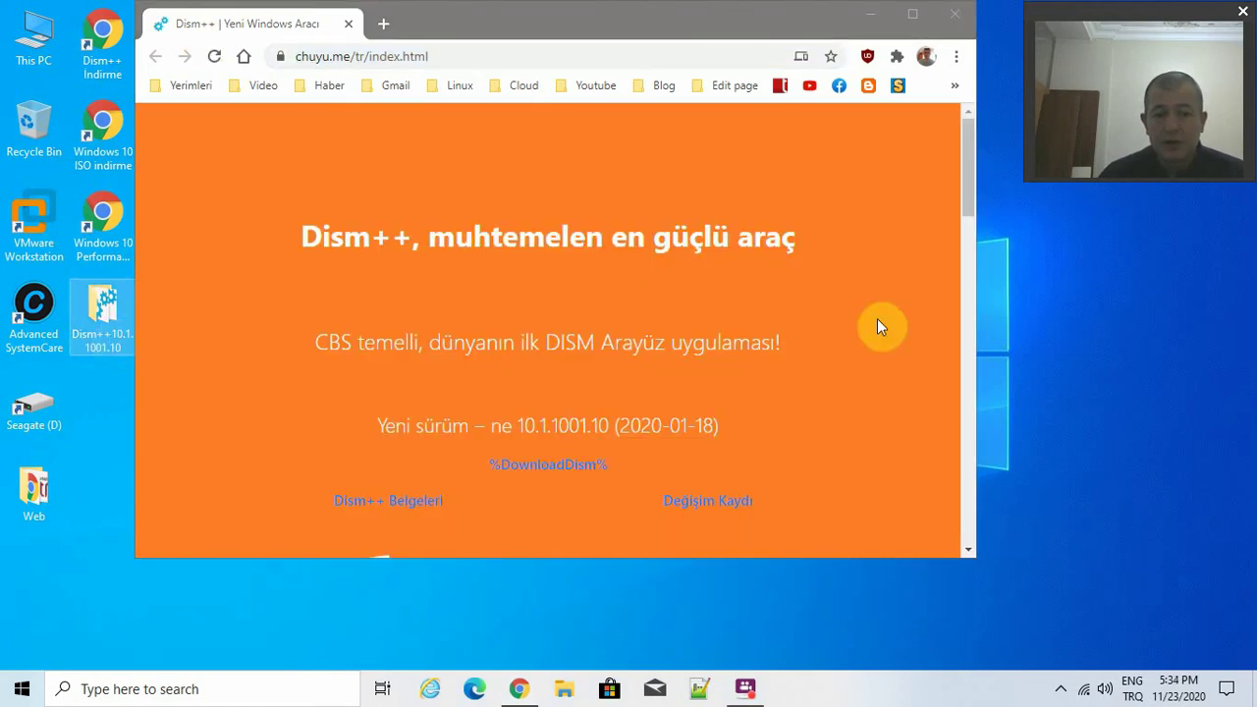
{"action": "scroll", "coordinate": [891, 303], "scroll_direction": "down", "scroll_amount": 3}
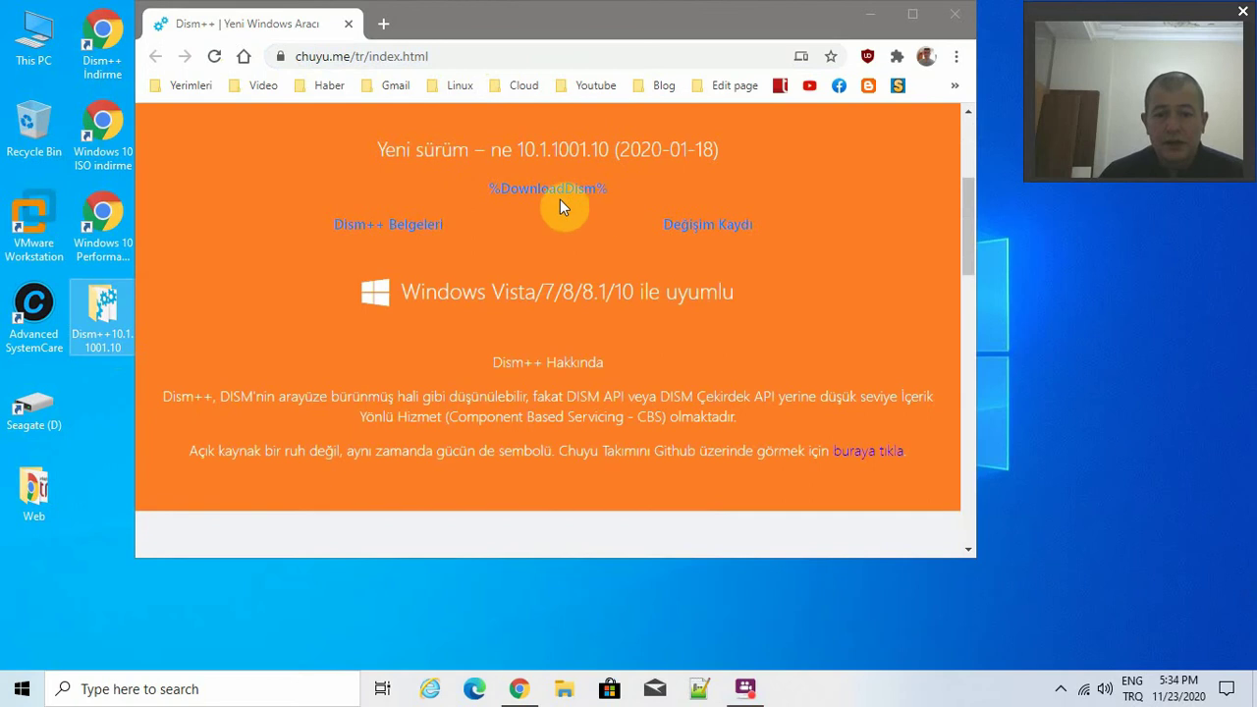
{"action": "left_click", "coordinate": [463, 187]}
{"action": "left_click_drag", "start_coordinate": [575, 188], "coordinate": [560, 224]}
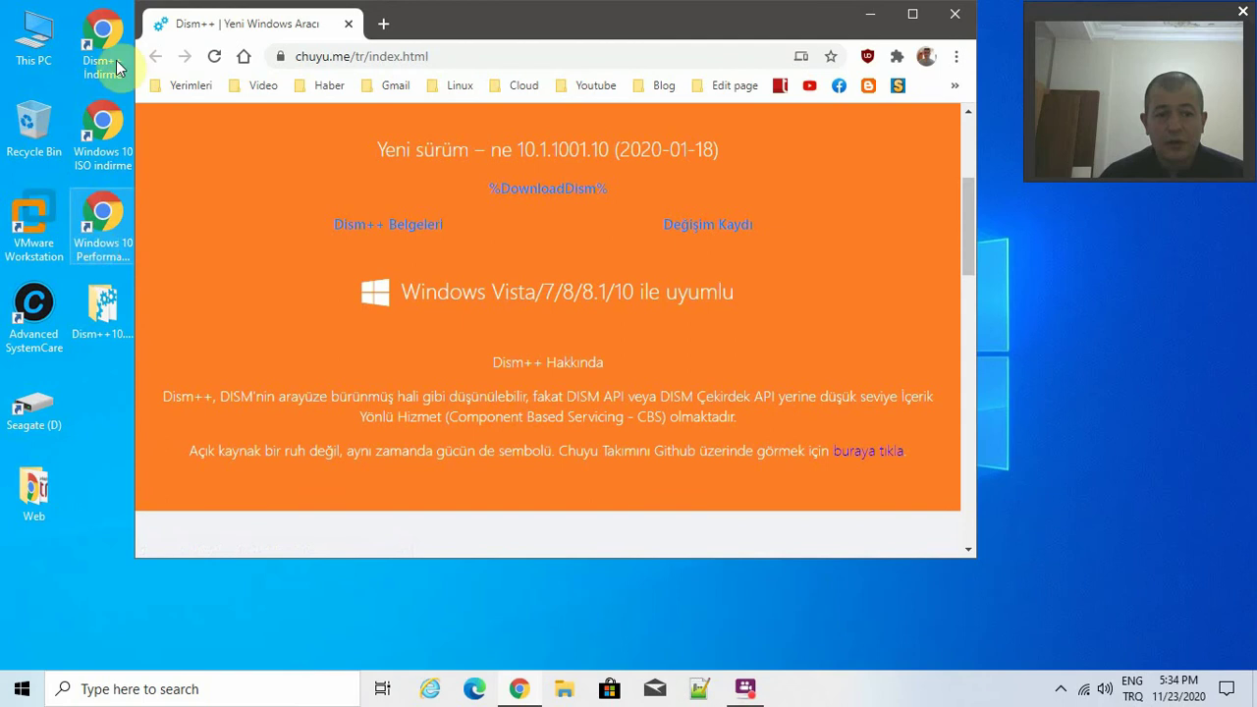
Open the Windows 10 performance topic from its desktop shortcut and look through the listed optimization tools in a maximized browser window.
{"action": "double_click", "coordinate": [106, 246]}
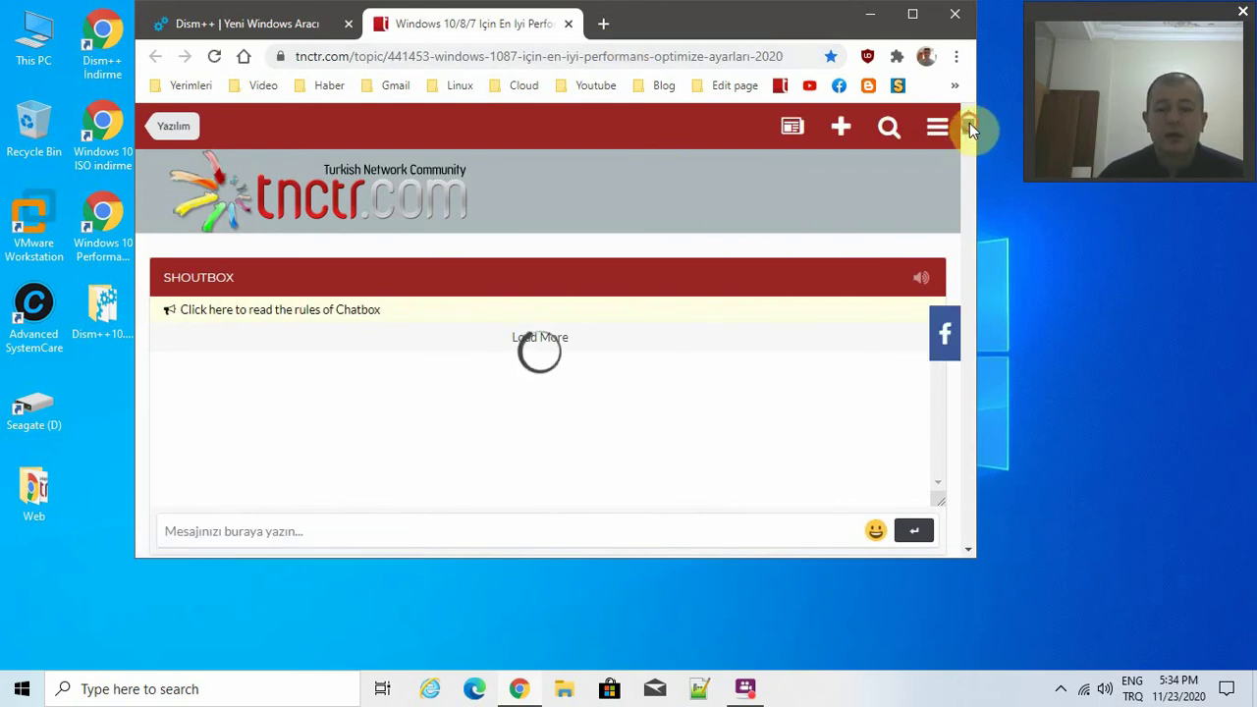
{"action": "left_click_drag", "start_coordinate": [969, 123], "coordinate": [954, 156]}
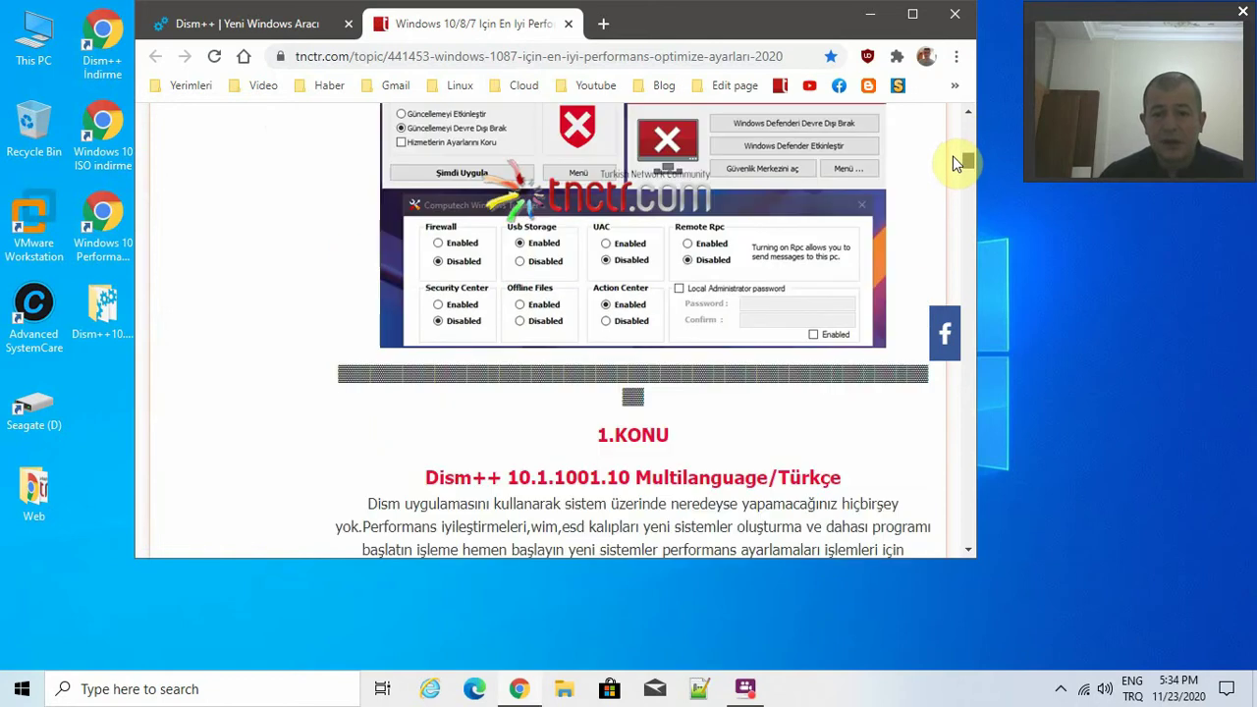
{"action": "left_click", "coordinate": [917, 14]}
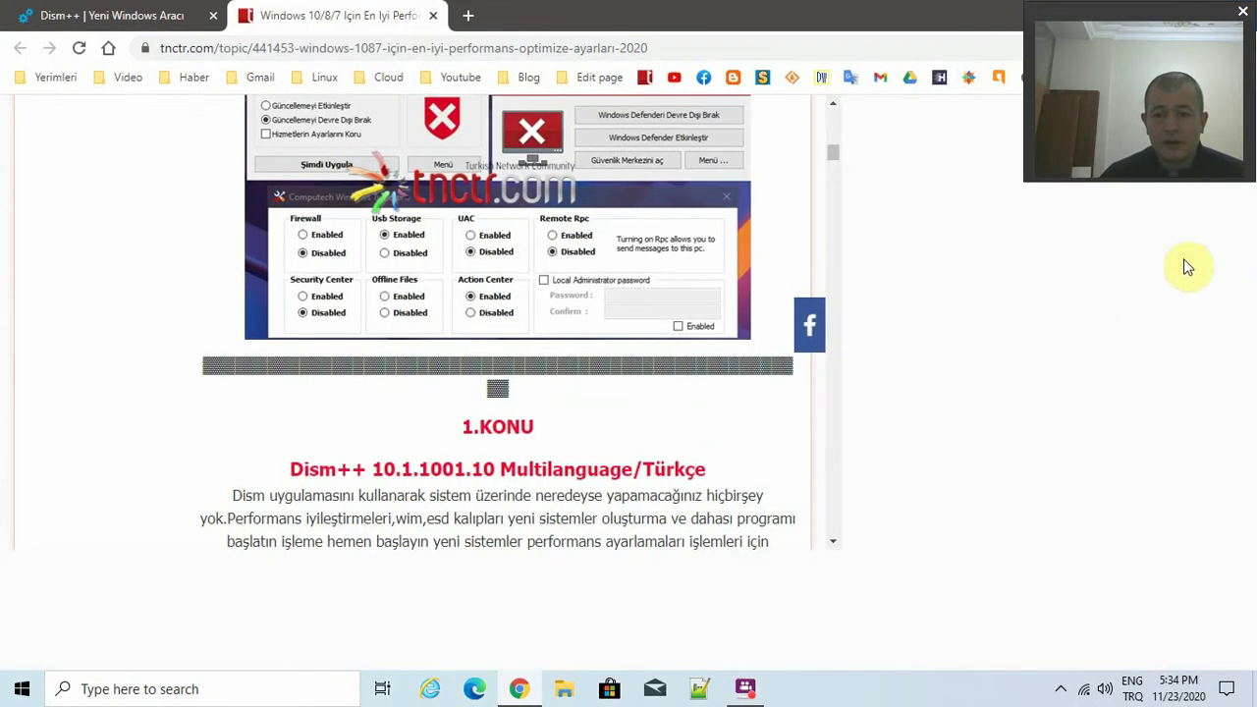
{"action": "scroll", "coordinate": [1186, 268], "scroll_direction": "down", "scroll_amount": 5}
{"action": "scroll", "coordinate": [444, 135], "scroll_direction": "down", "scroll_amount": 5}
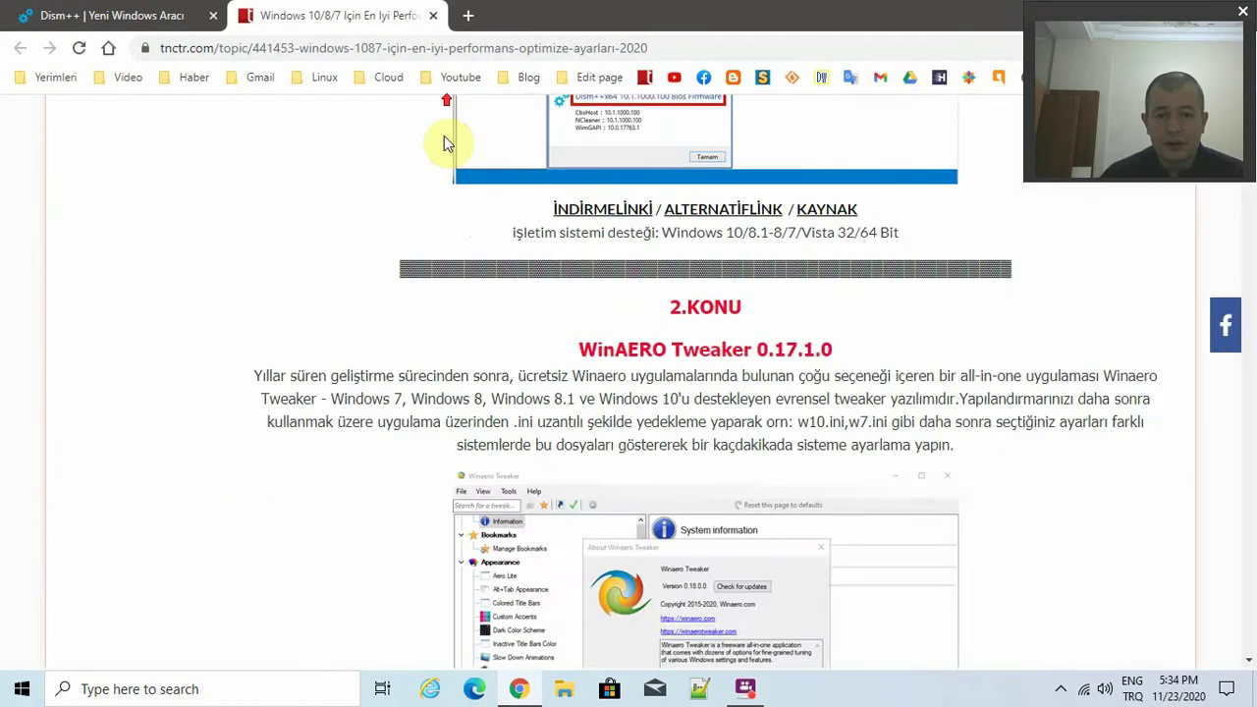
{"action": "scroll", "coordinate": [832, 231], "scroll_direction": "down", "scroll_amount": 15}
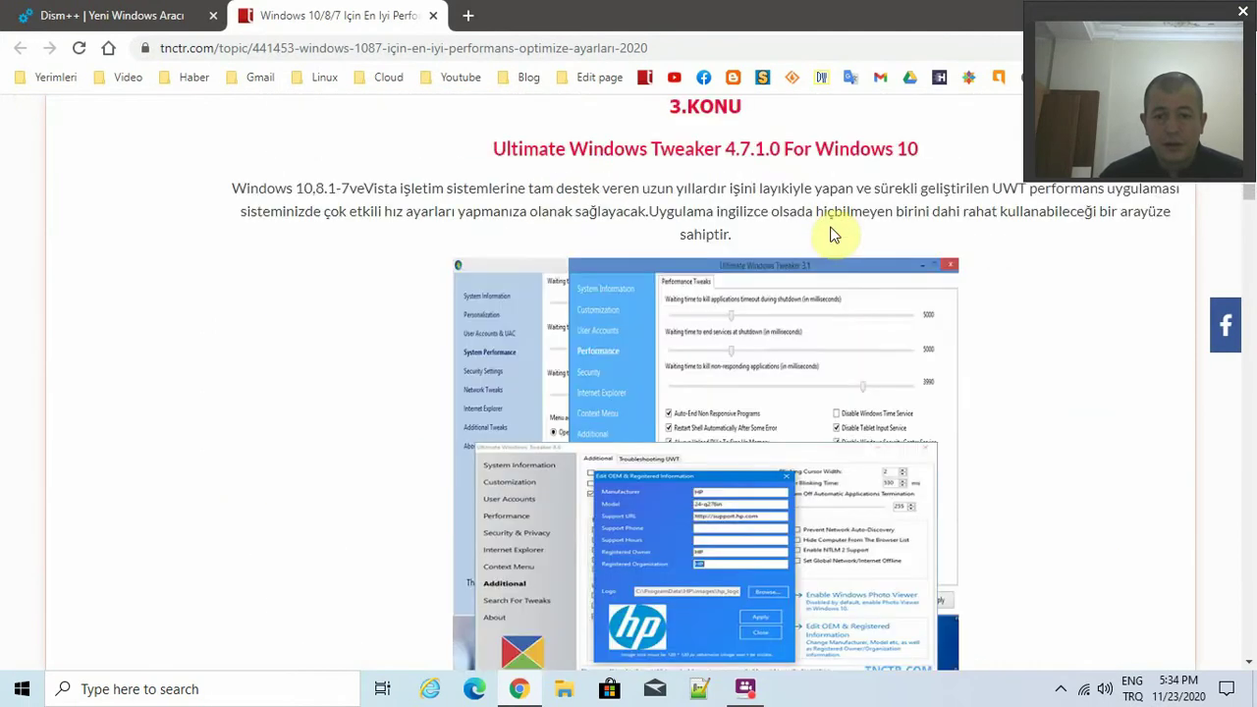
{"action": "scroll", "coordinate": [717, 253], "scroll_direction": "down", "scroll_amount": 15}
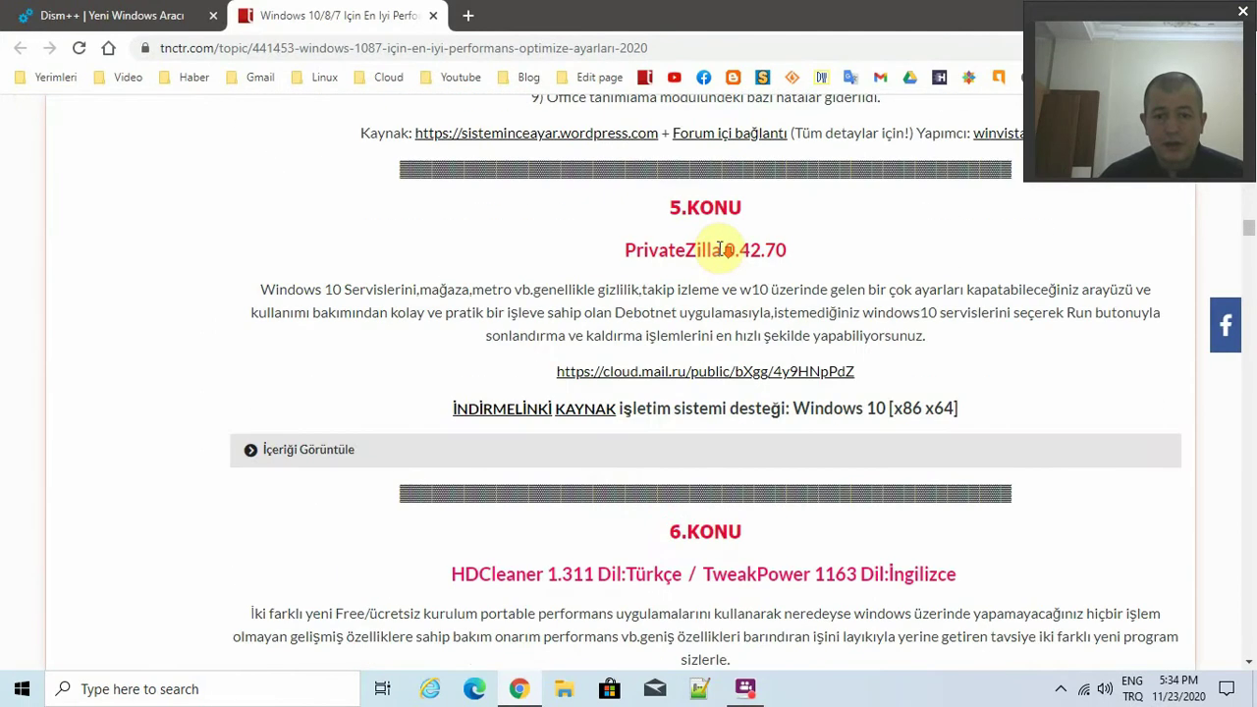
{"action": "scroll", "coordinate": [466, 224], "scroll_direction": "down", "scroll_amount": 3}
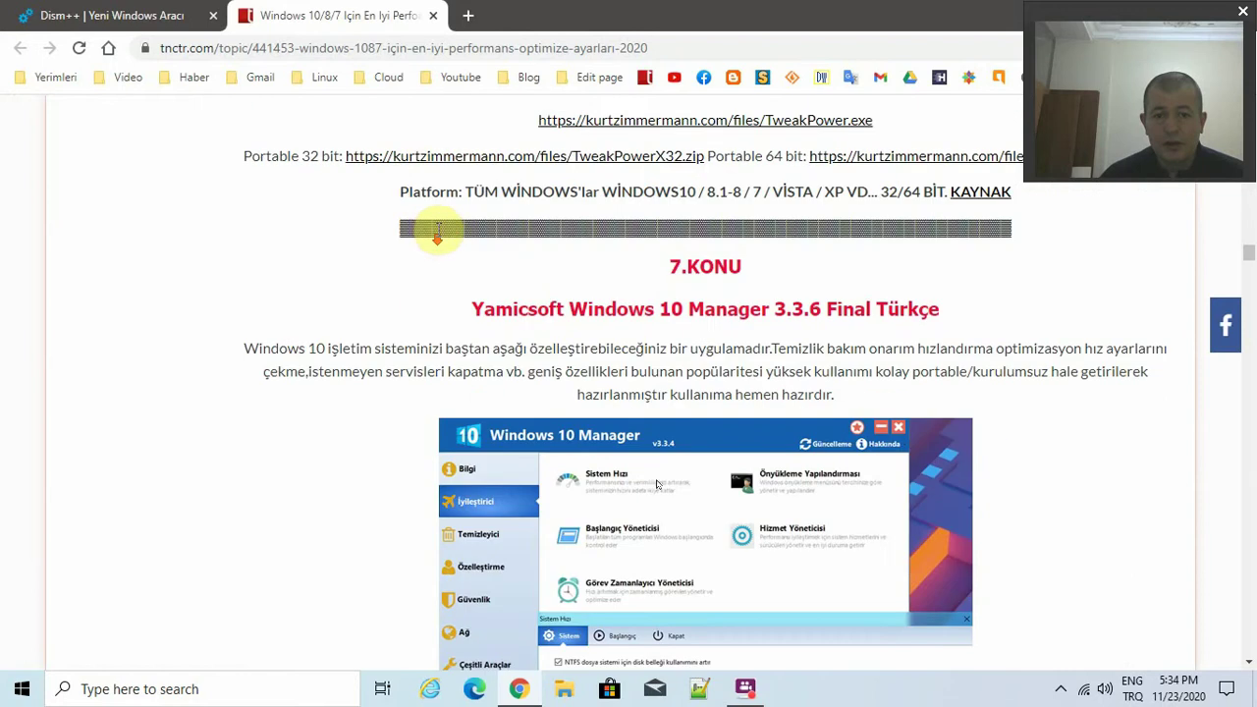
{"action": "scroll", "coordinate": [303, 225], "scroll_direction": "up", "scroll_amount": 18}
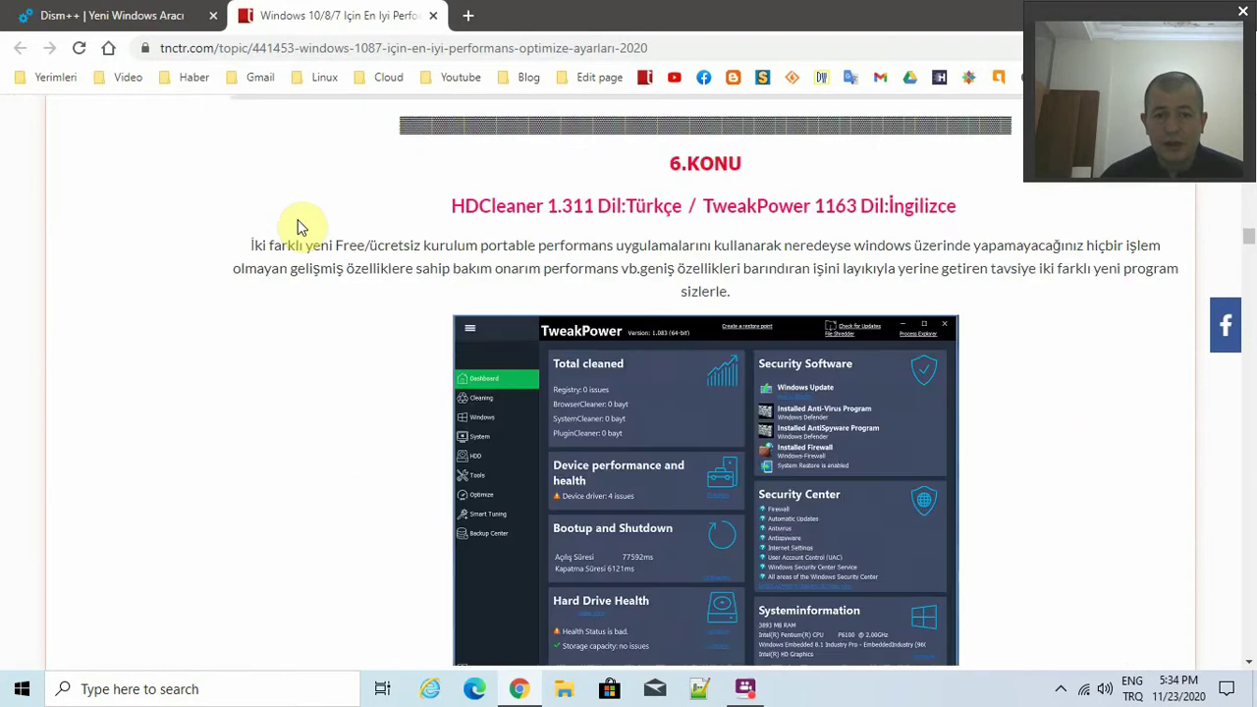
Open the Windows 10 ISO download page from its desktop shortcut.
{"action": "double_click", "coordinate": [607, 7]}
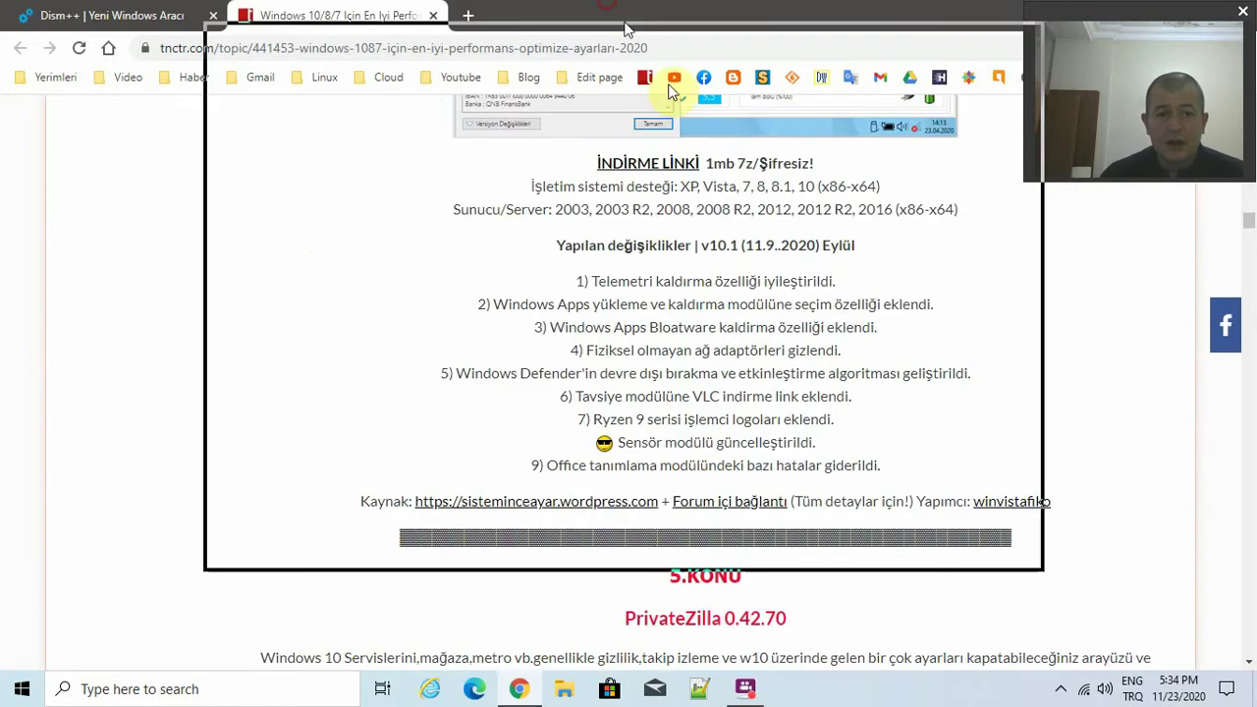
{"action": "double_click", "coordinate": [103, 161]}
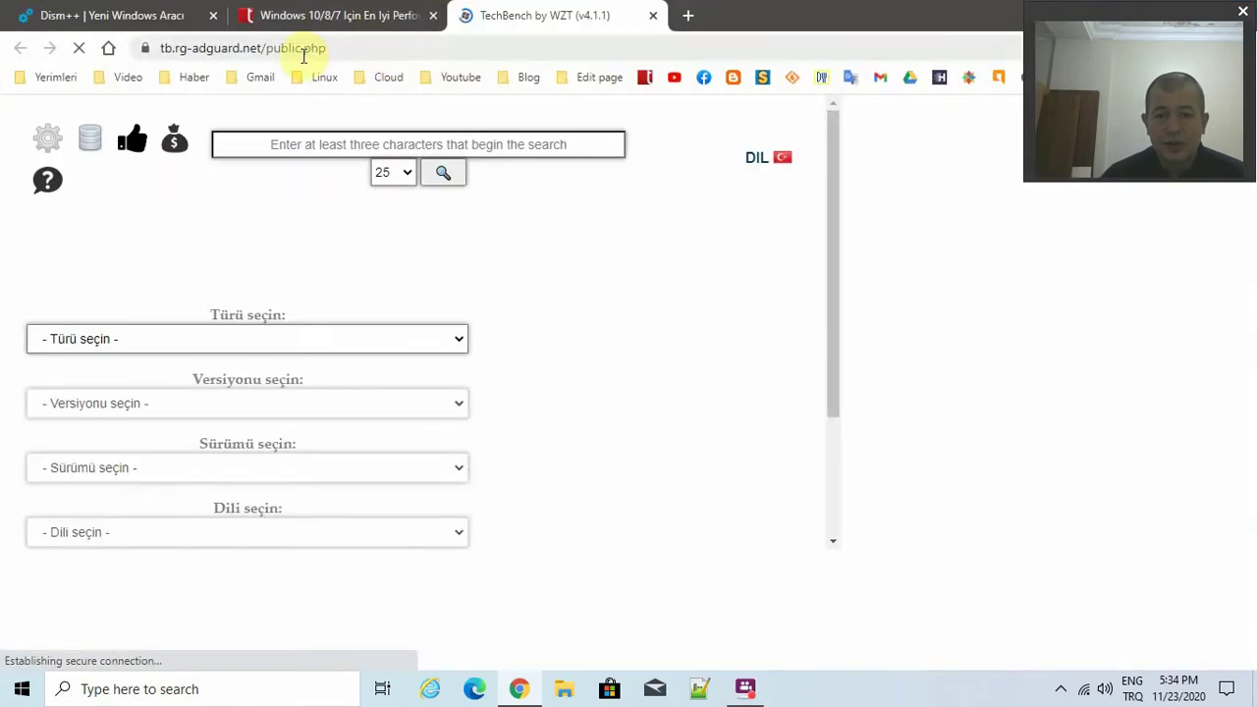
{"action": "left_click", "coordinate": [461, 162]}
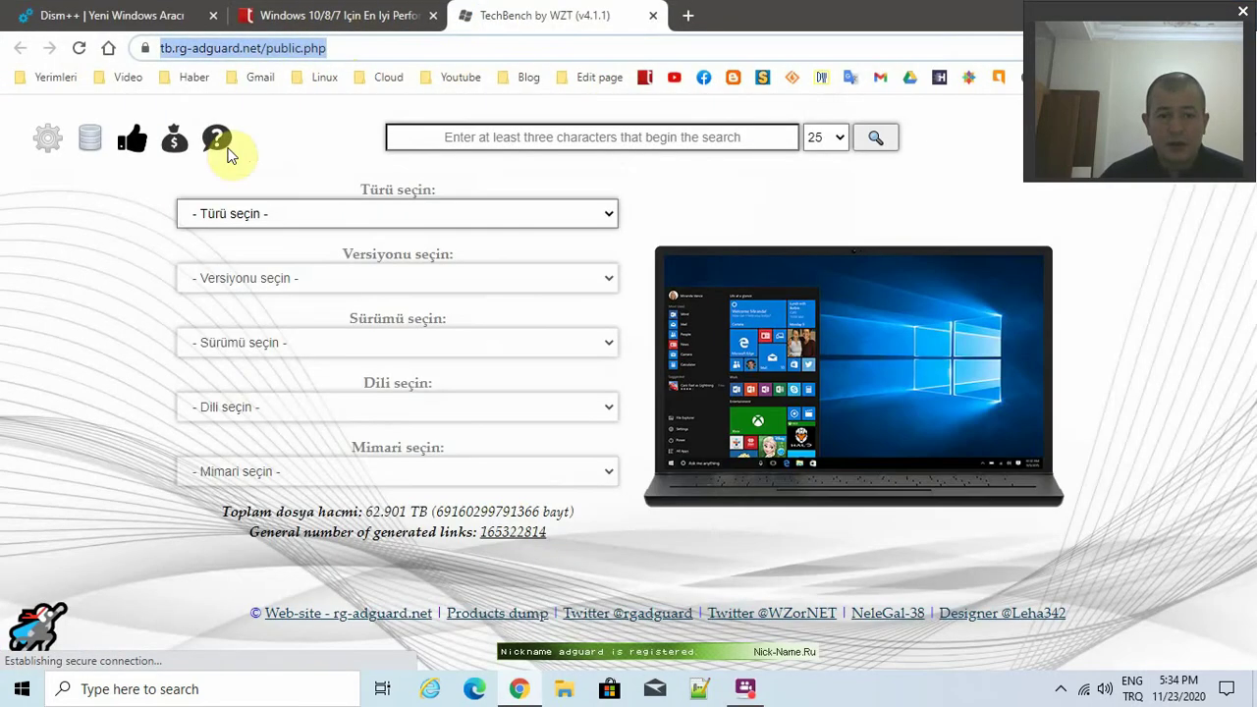
Set the download type to Windows (Final) and the version to Windows 10, Version 2009 - 20H2 (build 19042.XXX).
{"action": "left_click", "coordinate": [340, 218]}
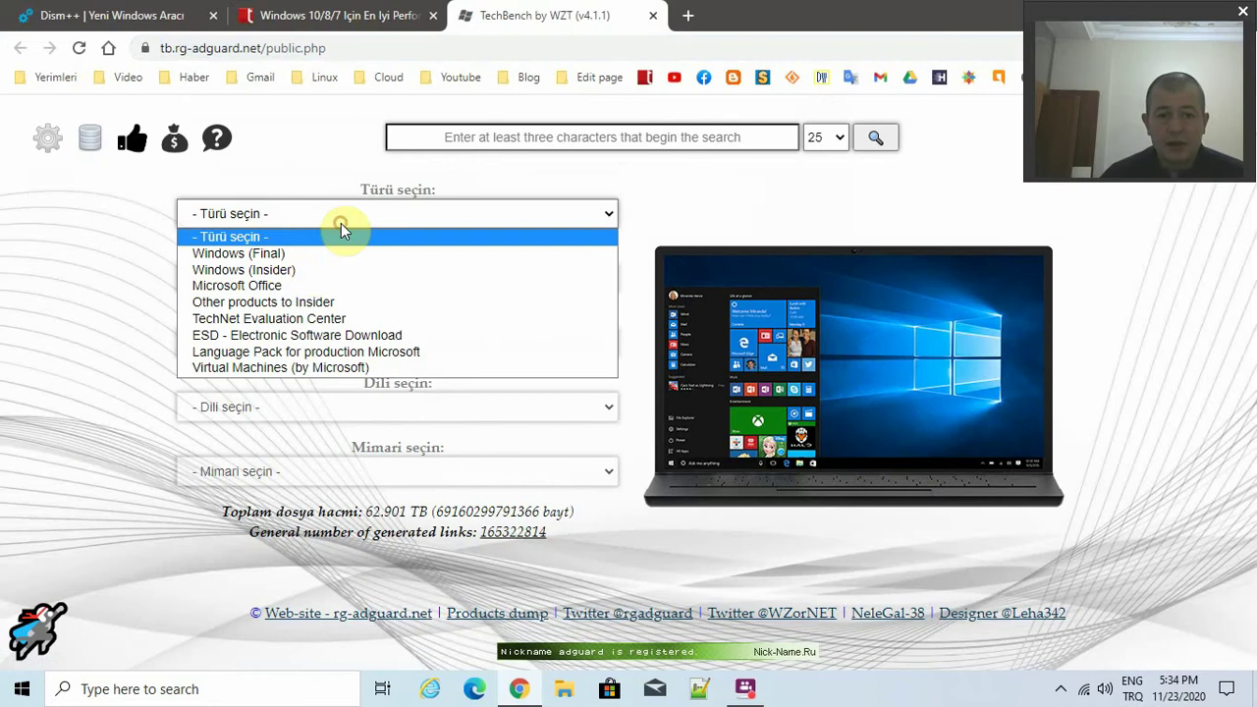
{"action": "left_click", "coordinate": [278, 254]}
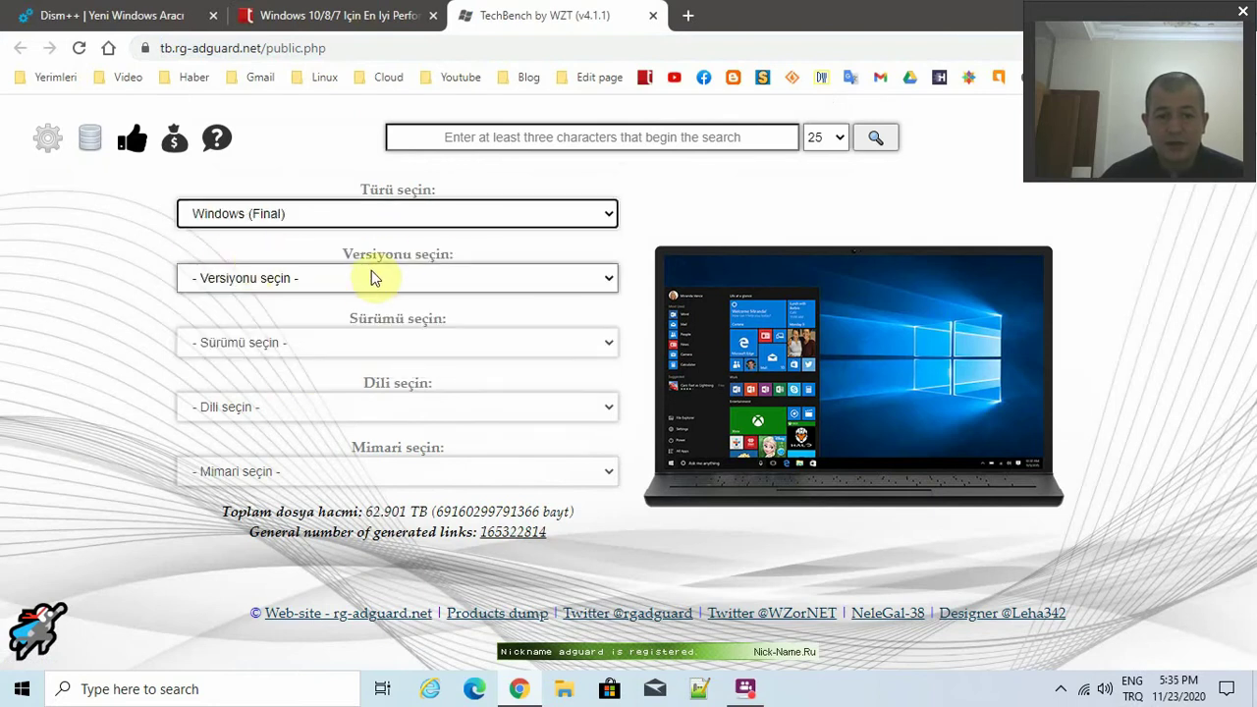
{"action": "left_click", "coordinate": [334, 280]}
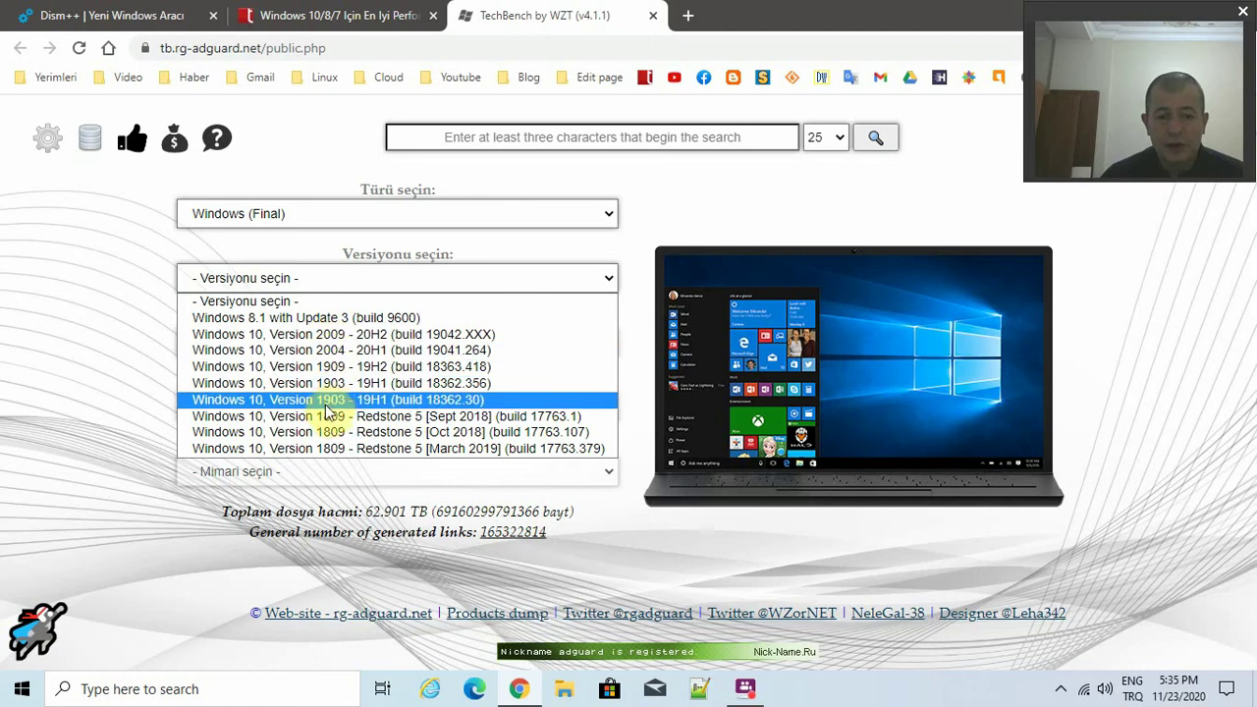
{"action": "left_click", "coordinate": [331, 459]}
{"action": "left_click", "coordinate": [342, 273]}
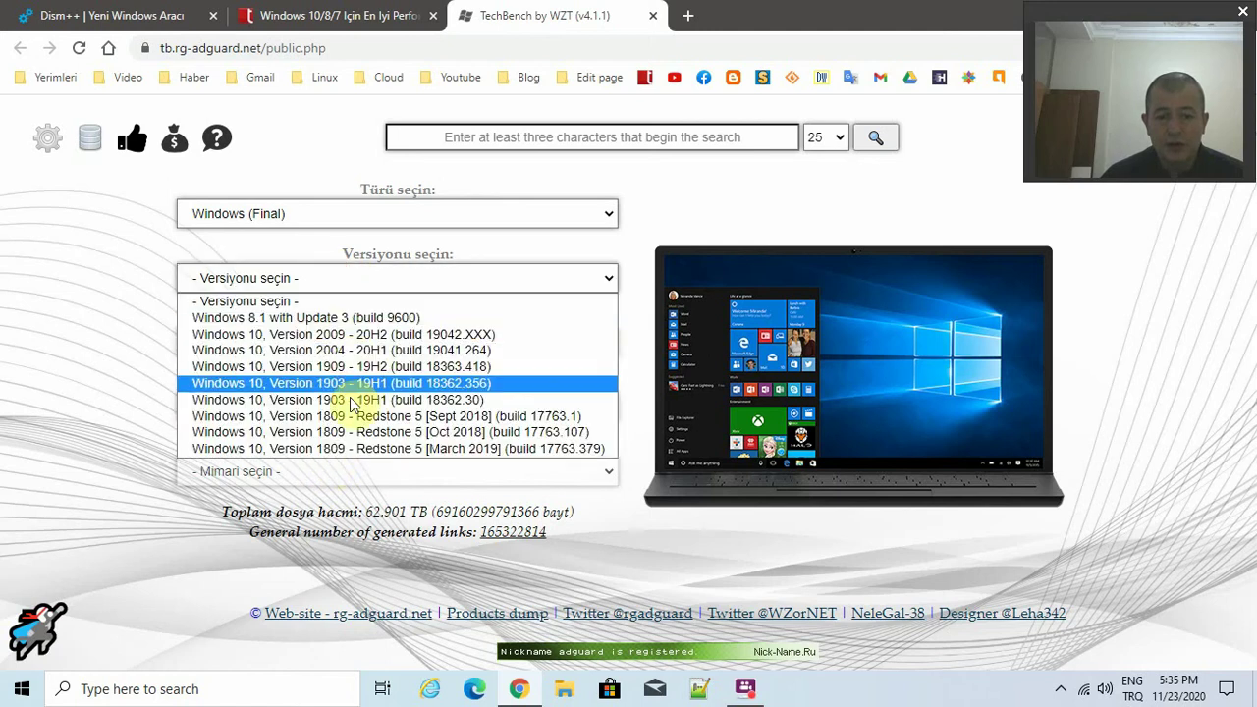
{"action": "left_click", "coordinate": [362, 334]}
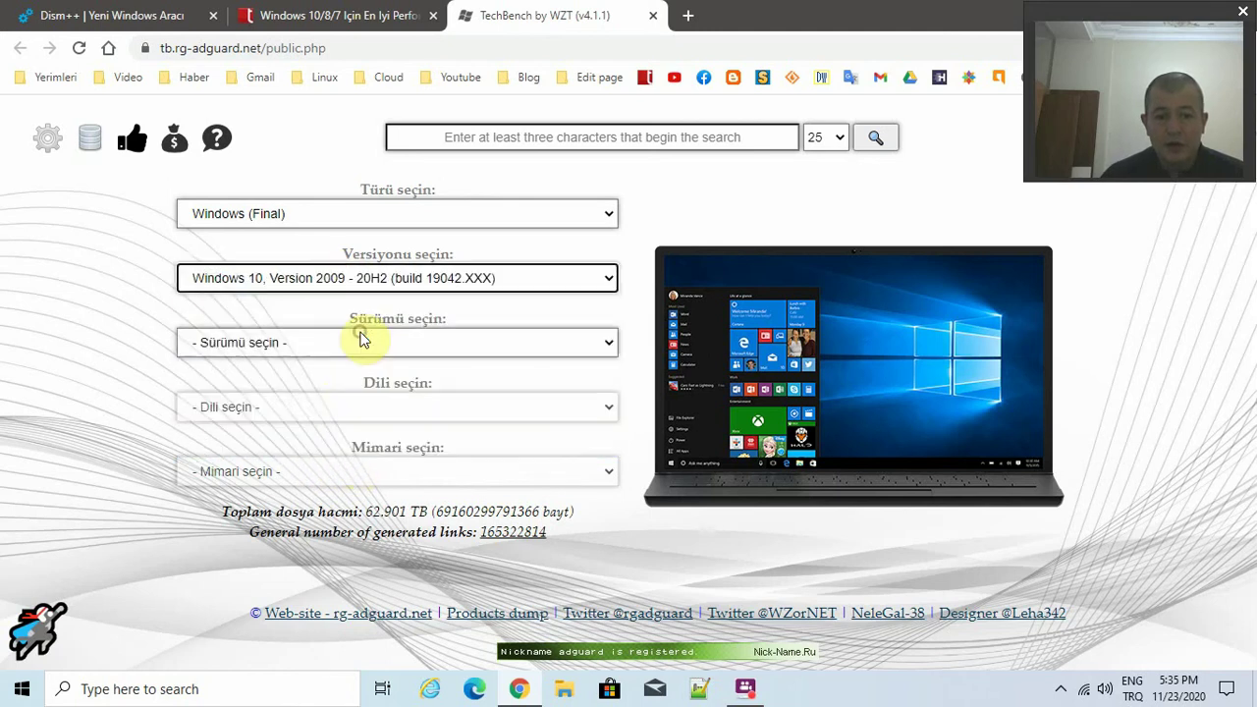
Choose the Windows 10 edition, Türkçe as the language, and Win10_20H2_Turkish_x64.iso as the architecture.
{"action": "left_click", "coordinate": [305, 357]}
{"action": "left_click", "coordinate": [303, 353]}
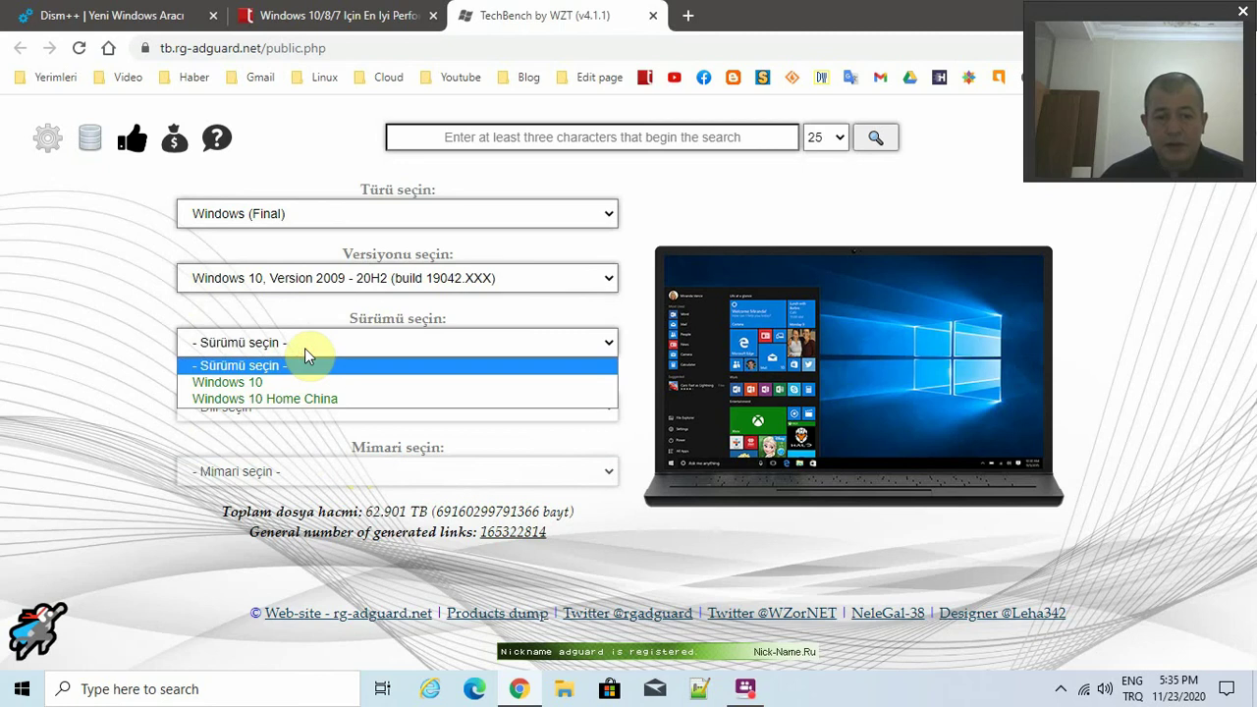
{"action": "left_click", "coordinate": [275, 381]}
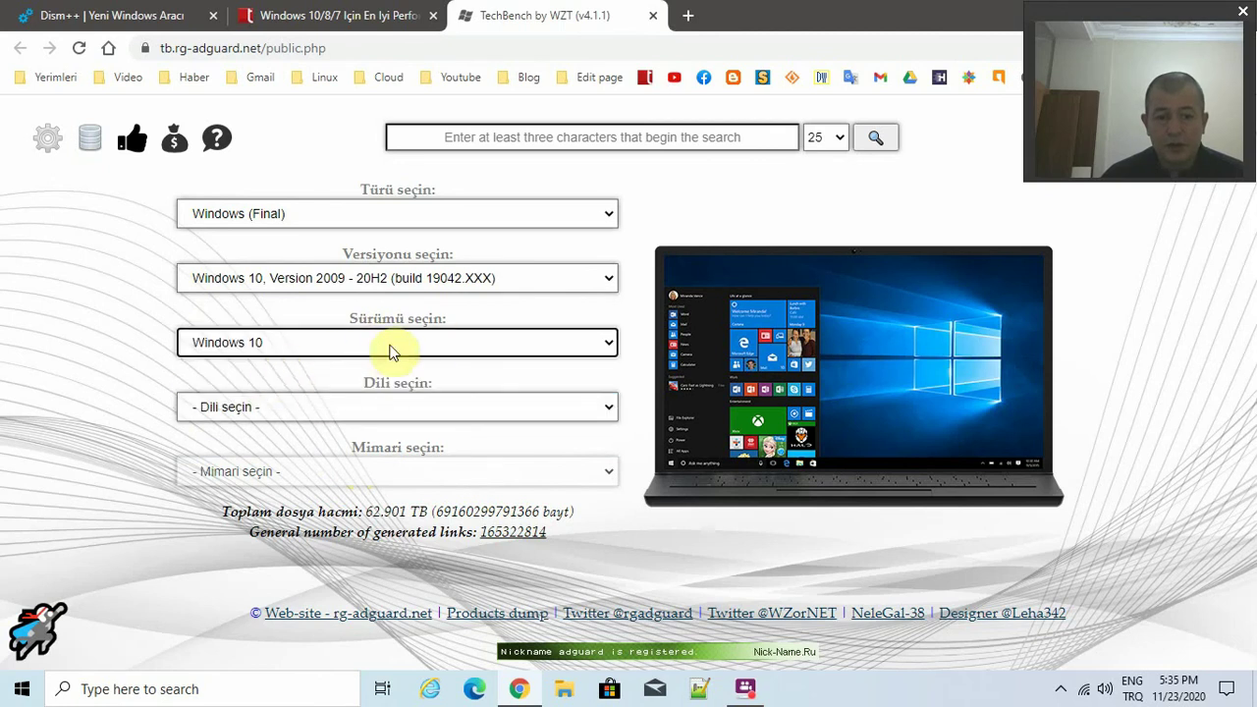
{"action": "left_click", "coordinate": [314, 410]}
{"action": "scroll", "coordinate": [303, 354], "scroll_direction": "down", "scroll_amount": 5}
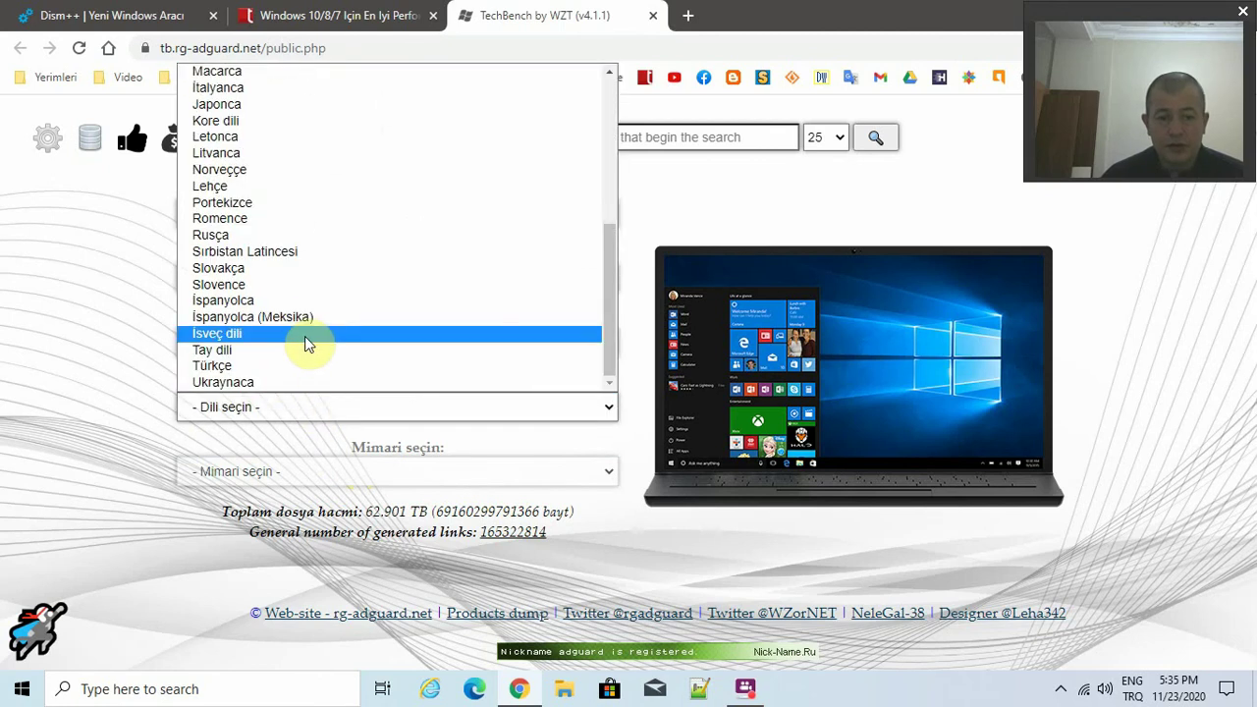
{"action": "left_click", "coordinate": [299, 367]}
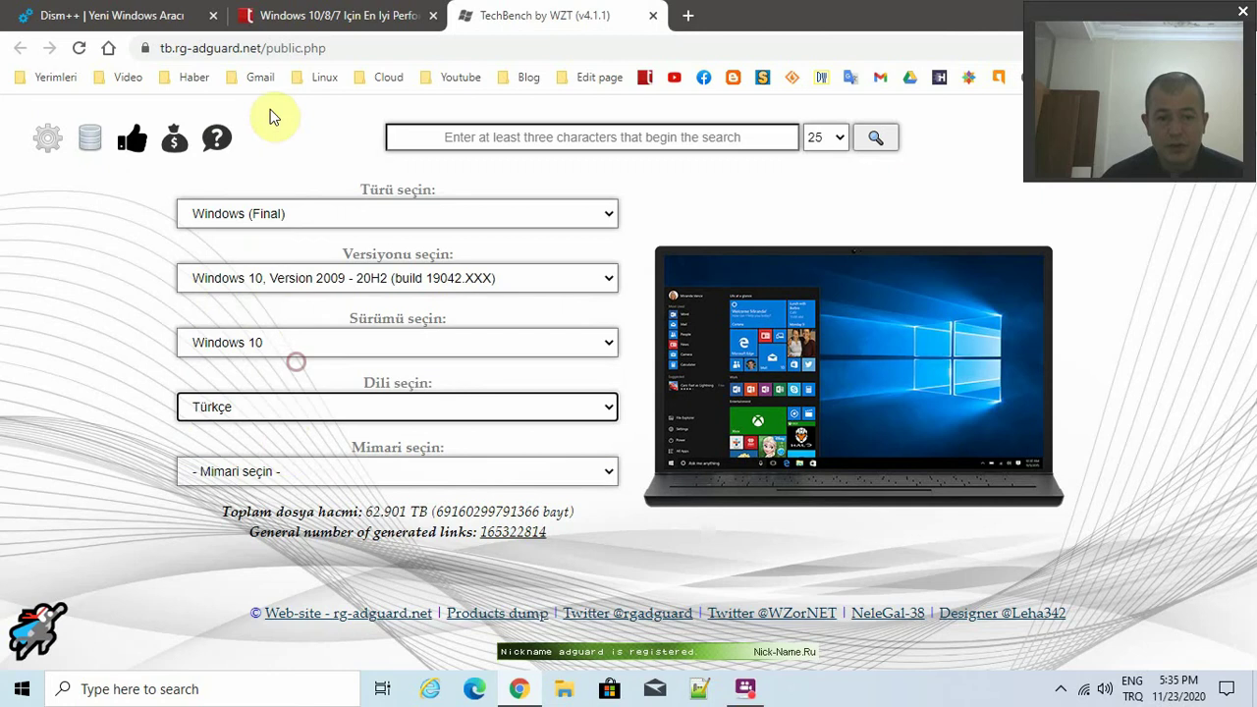
{"action": "left_click", "coordinate": [283, 471]}
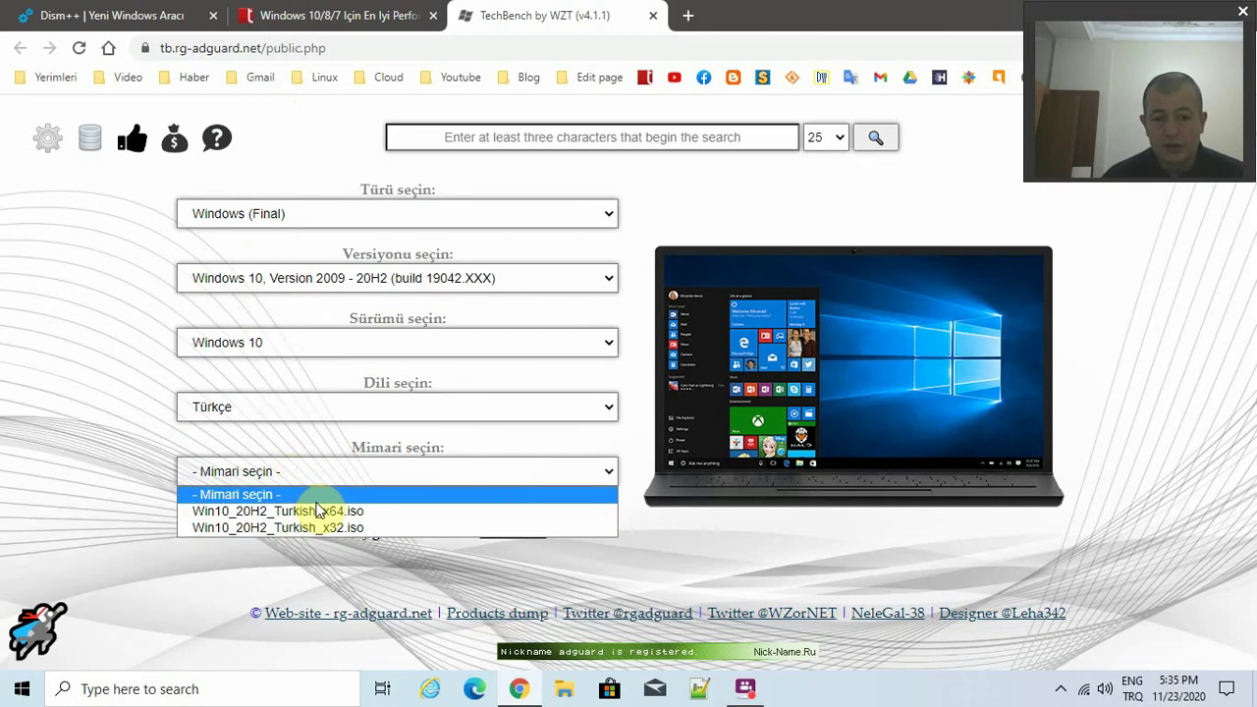
{"action": "left_click", "coordinate": [383, 513]}
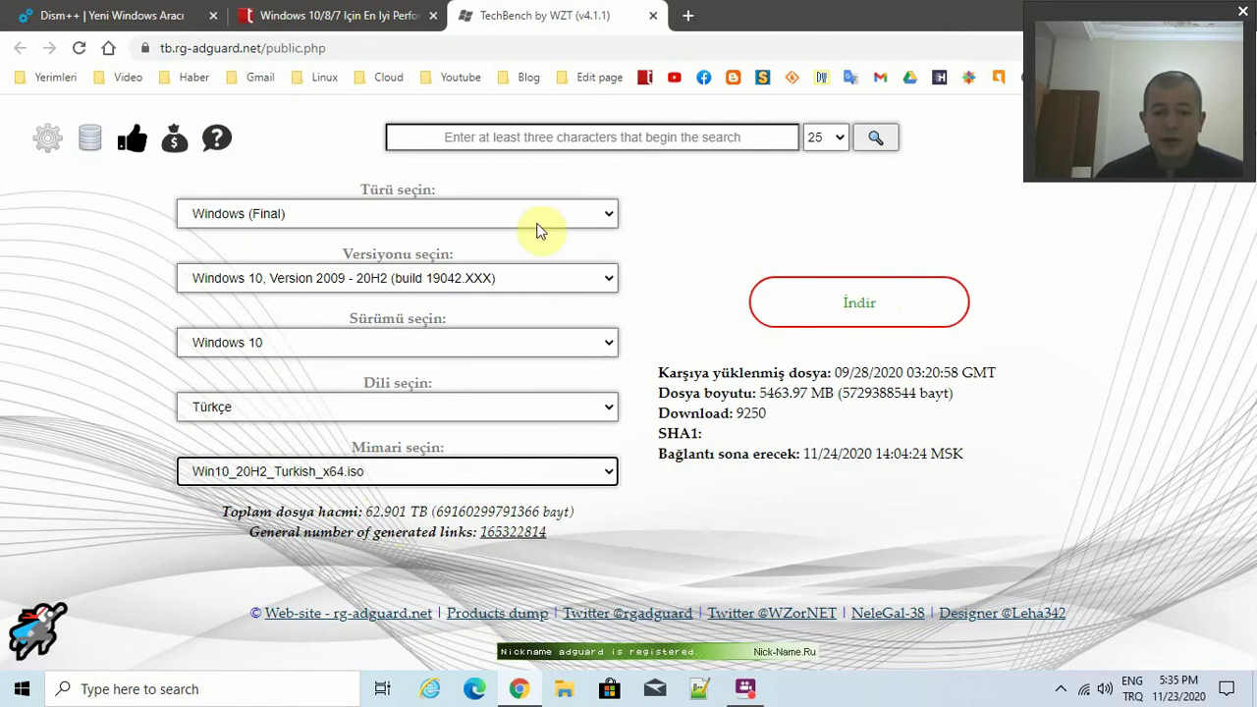
Switch back to the Dism++ page, then minimize the browser and refresh the desktop.
{"action": "left_click", "coordinate": [330, 15]}
{"action": "left_click", "coordinate": [144, 10]}
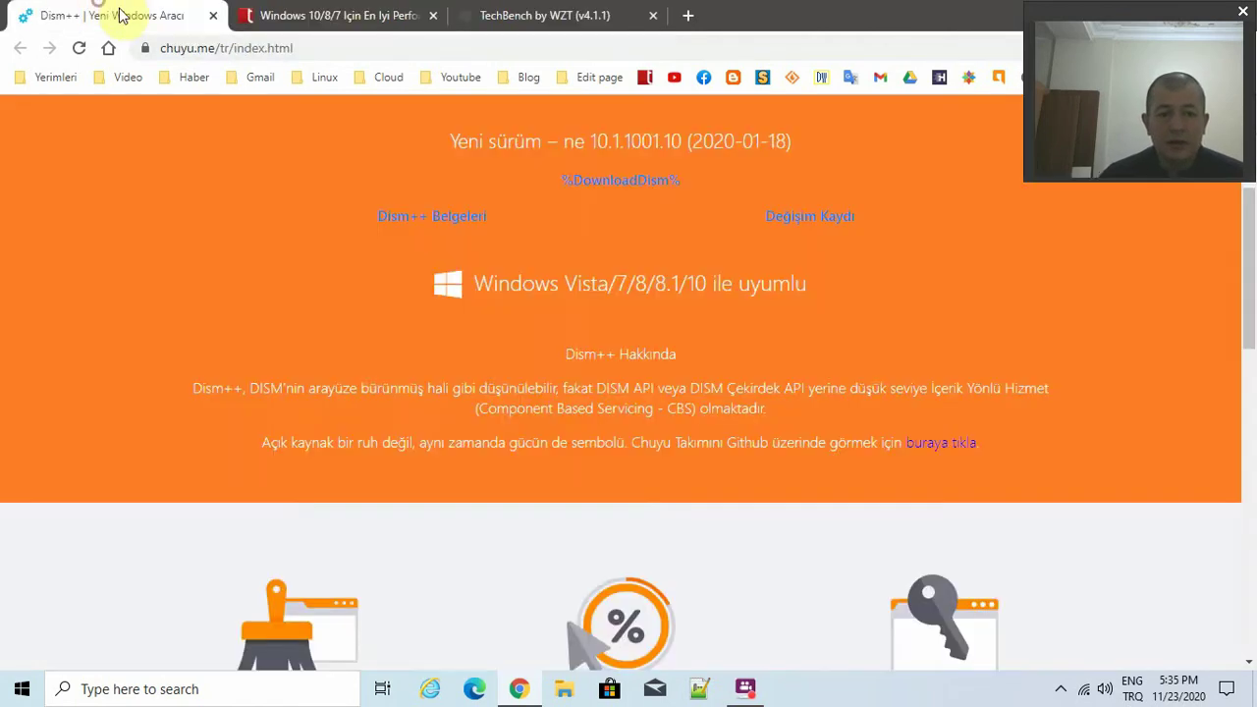
{"action": "double_click", "coordinate": [776, 9]}
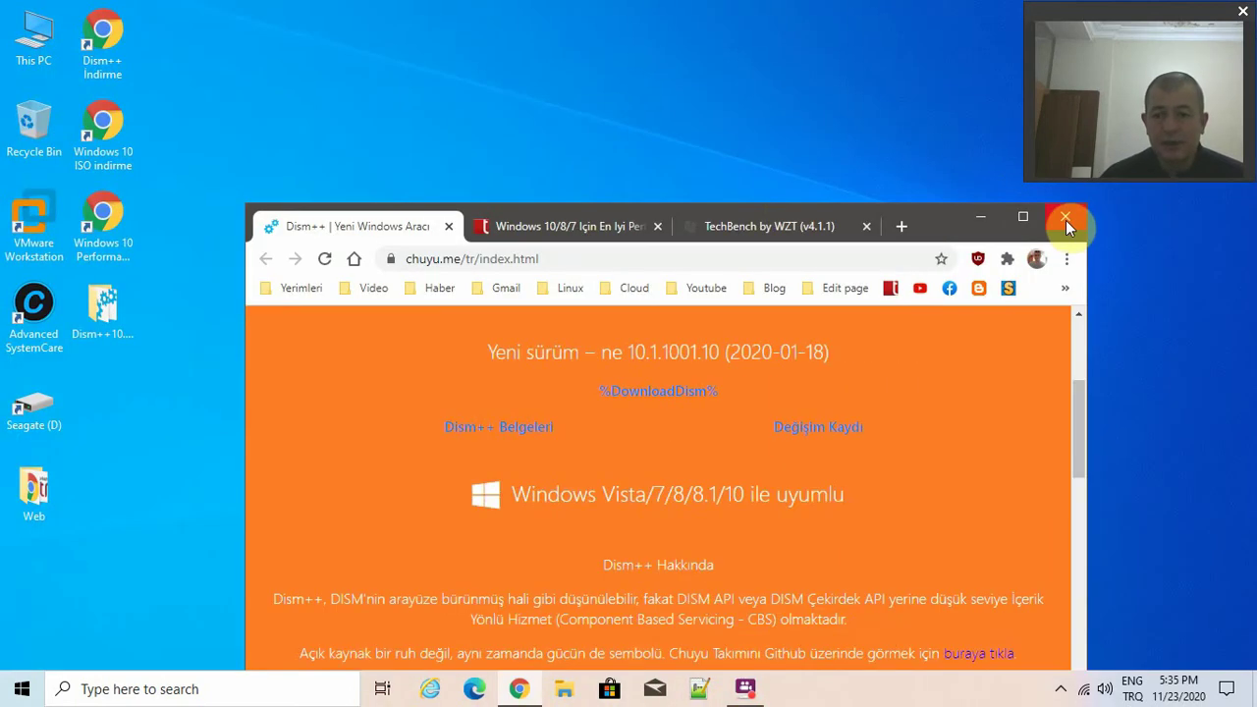
{"action": "left_click", "coordinate": [980, 218]}
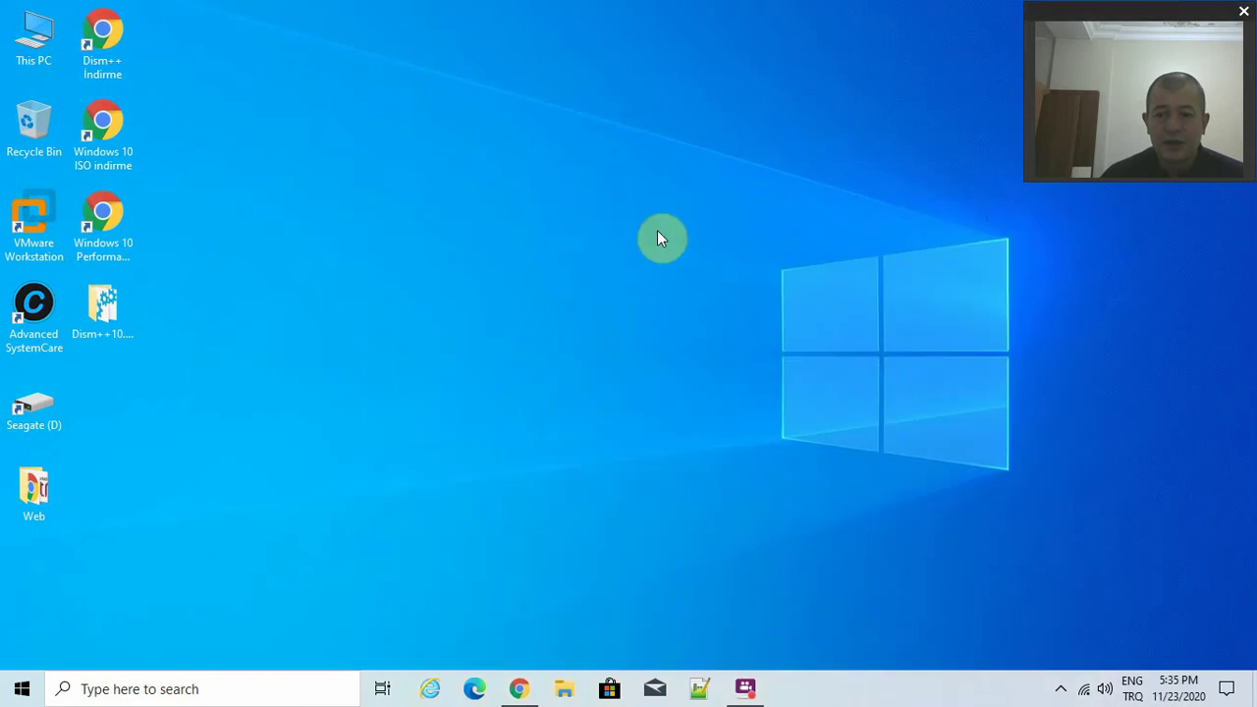
{"action": "right_click", "coordinate": [432, 174]}
{"action": "left_click", "coordinate": [458, 227]}
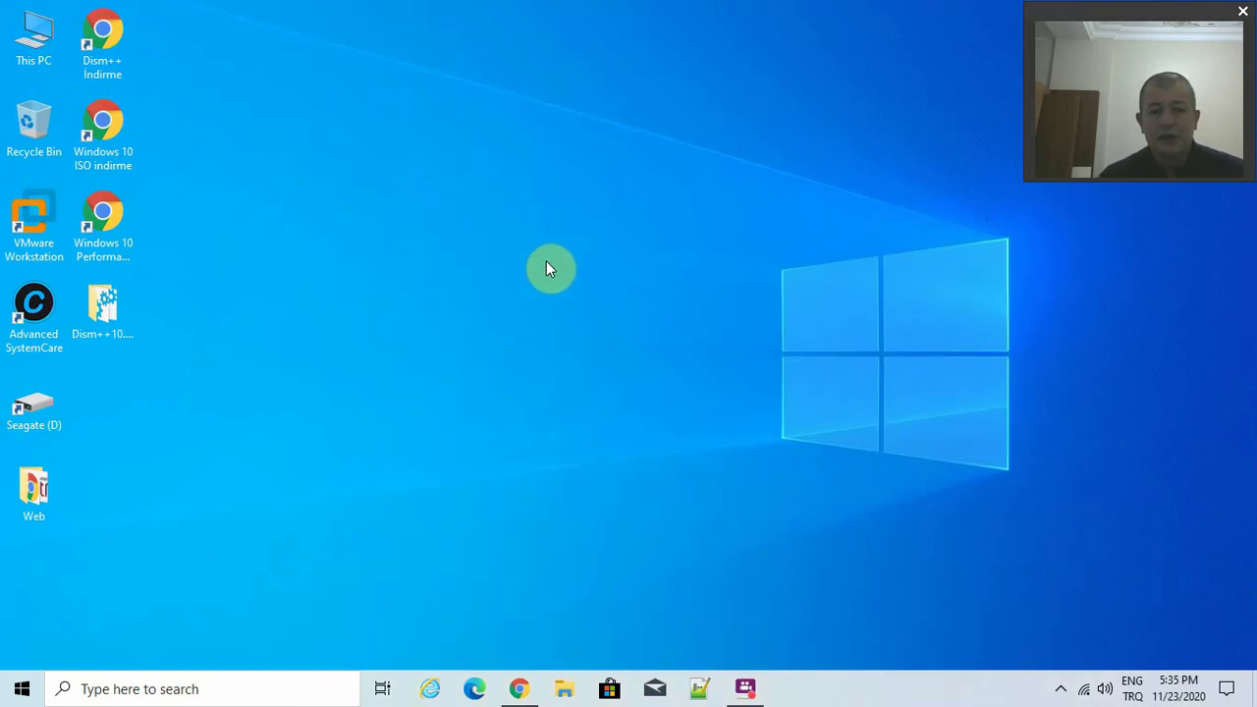
Launch the Command Prompt with the Run command cmd and move its window higher on the desktop.
{"action": "key", "text": "super+r"}
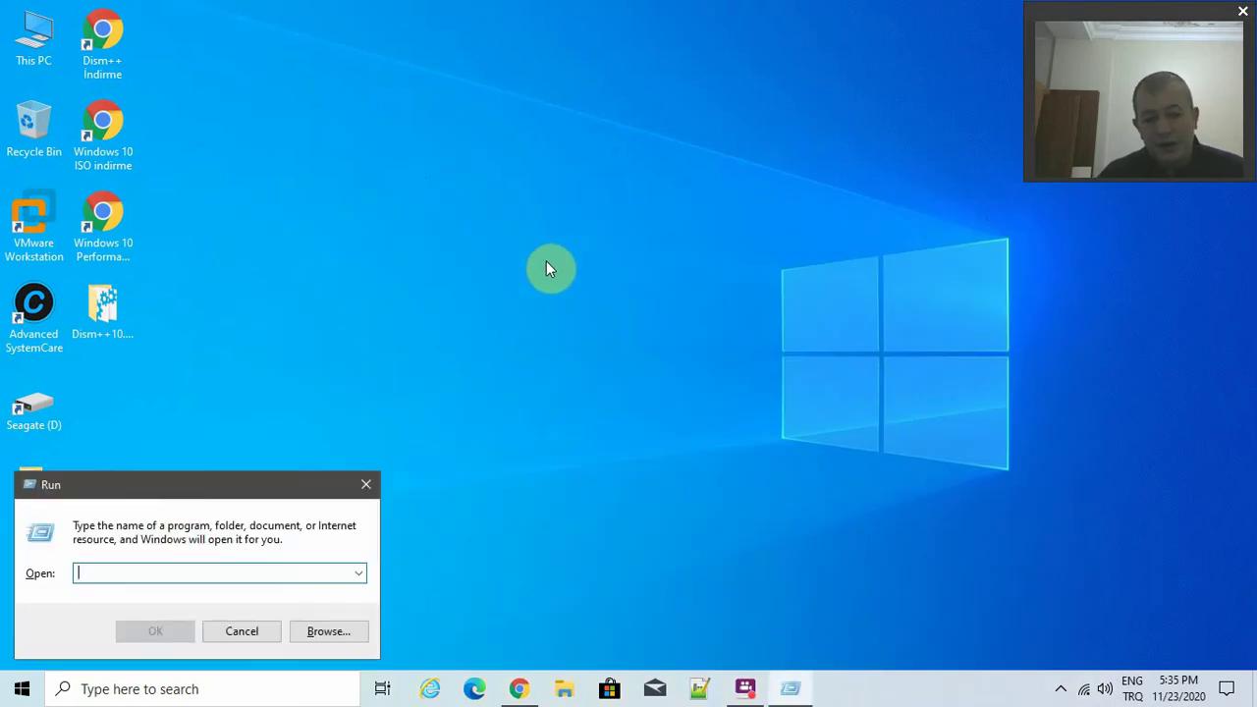
{"action": "type", "text": "cmd"}
{"action": "key", "text": "Return"}
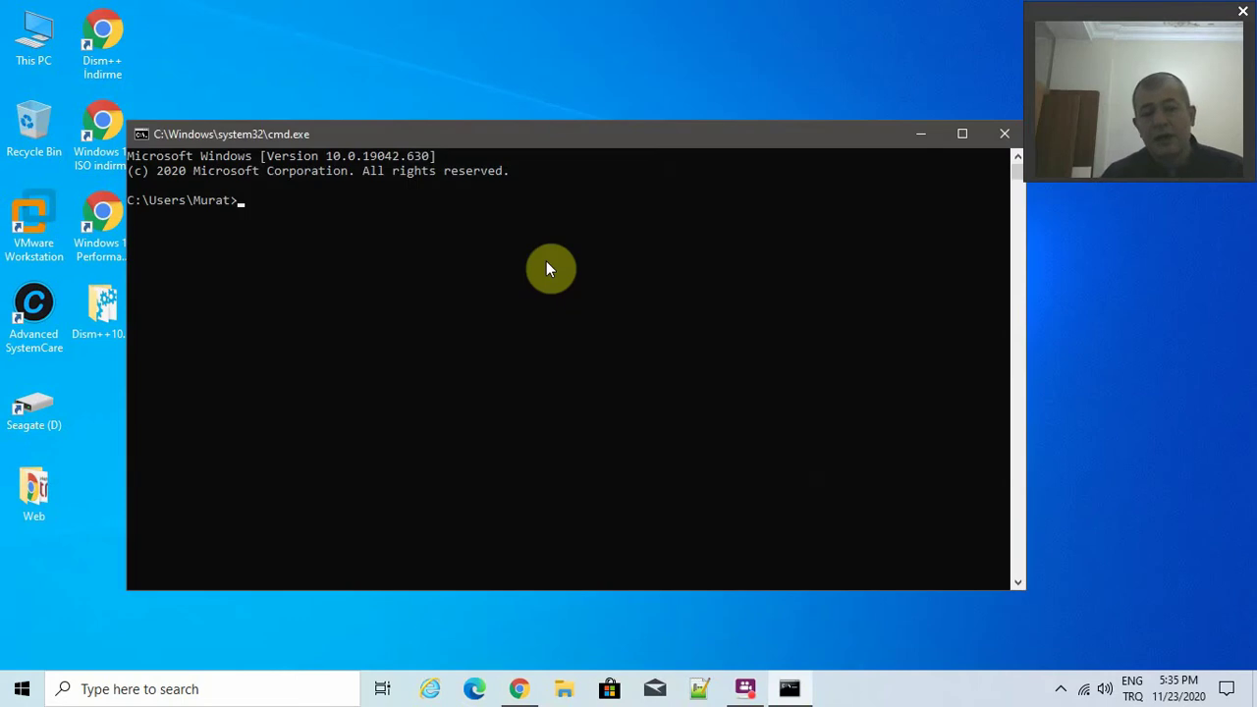
{"action": "left_click_drag", "start_coordinate": [696, 144], "coordinate": [709, 49]}
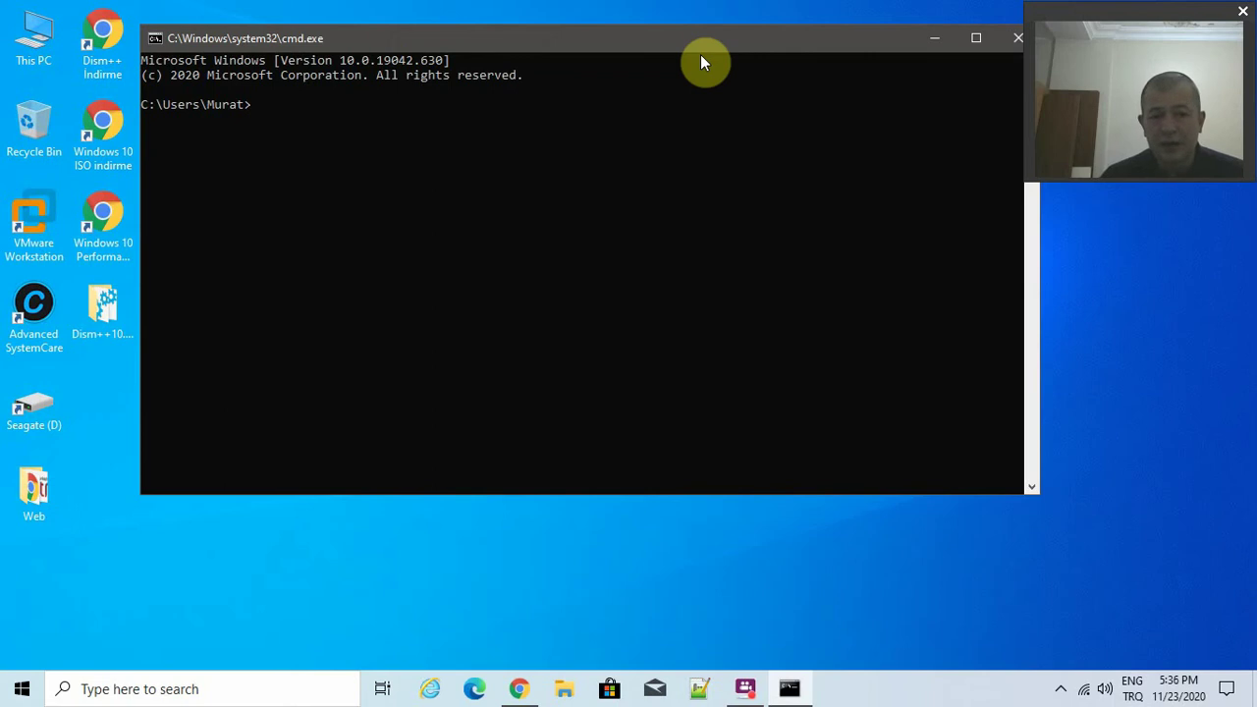
{"action": "type", "text": "msinfo32"}
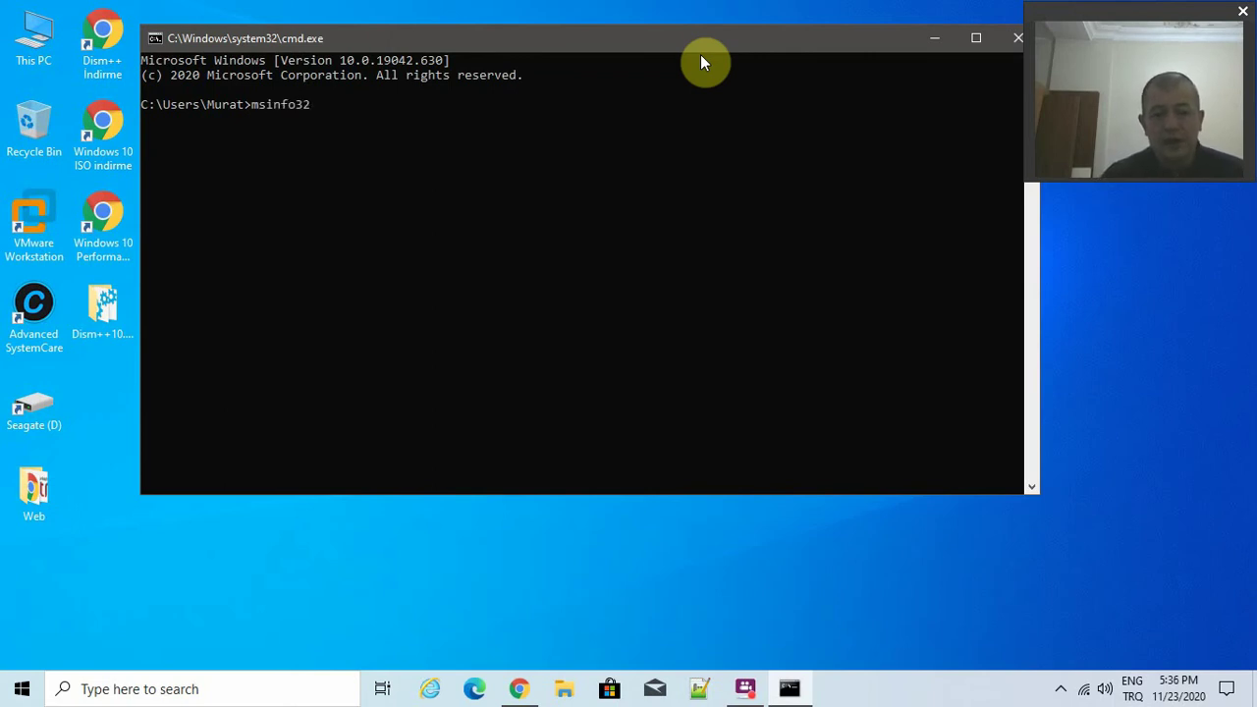
{"action": "key", "text": "BackSpace"}
{"action": "key", "text": "BackSpace"}
{"action": "key", "text": "BackSpace"}
{"action": "key", "text": "BackSpace"}
{"action": "key", "text": "BackSpace"}
{"action": "key", "text": "BackSpace"}
{"action": "key", "text": "BackSpace"}
{"action": "key", "text": "BackSpace"}
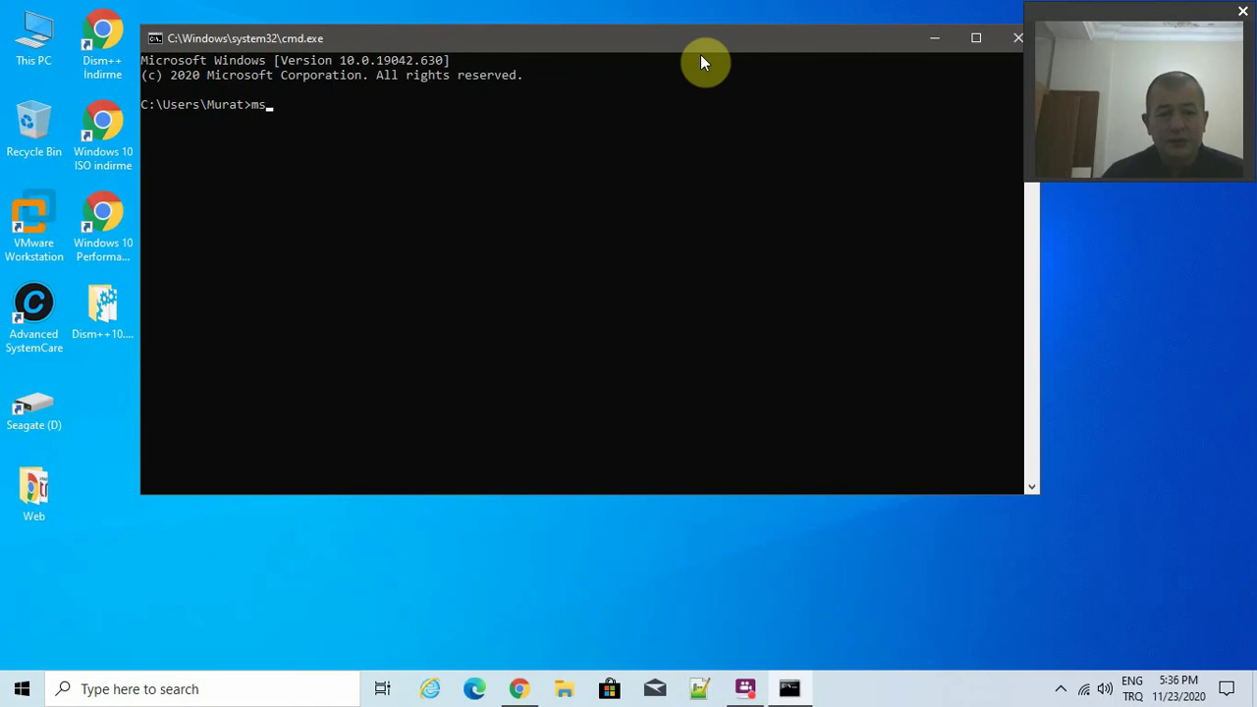
Recolor the Command Prompt with color 1f and clear its contents with cls.
{"action": "type", "text": "color 1f"}
{"action": "key", "text": "Return"}
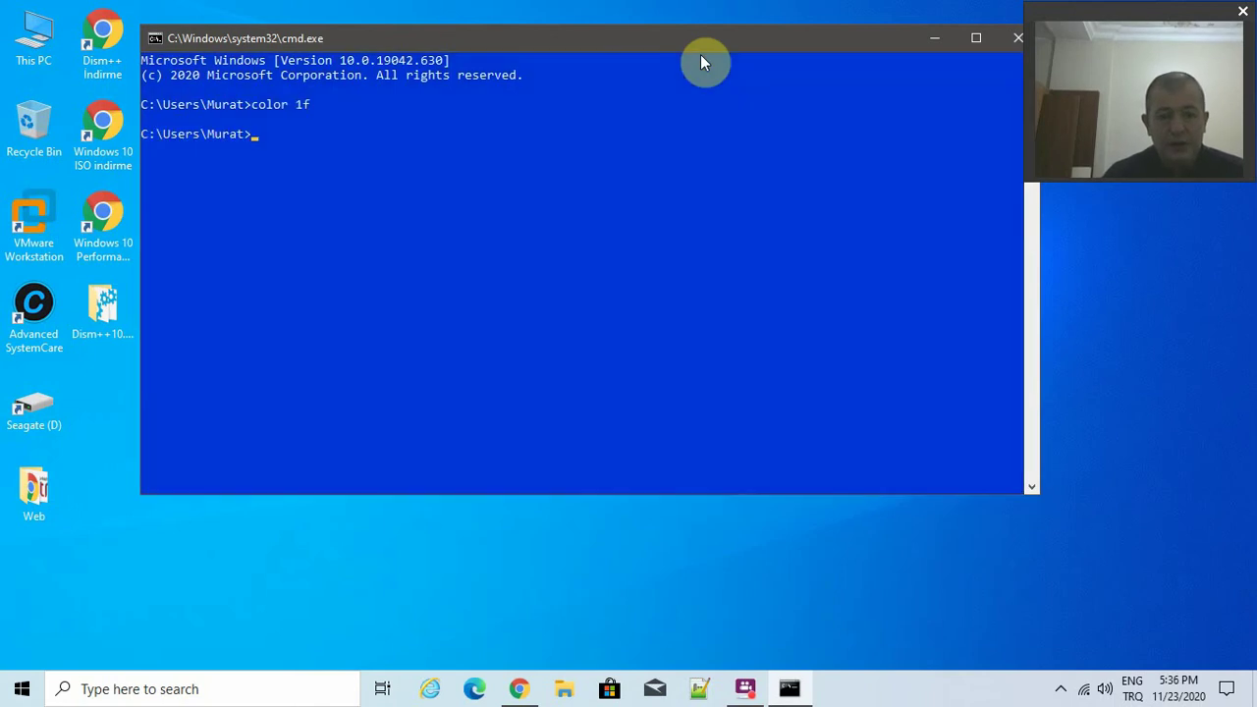
{"action": "type", "text": "cls"}
{"action": "key", "text": "Return"}
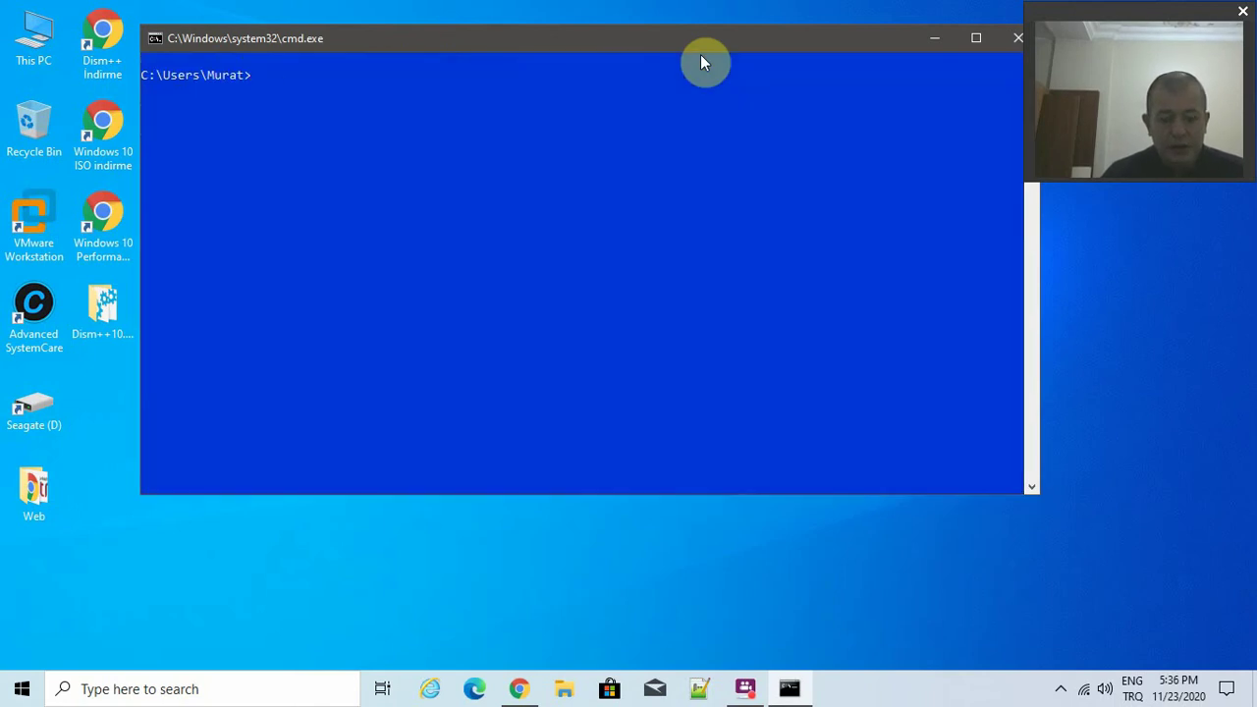
Run msinfo32, examine the Processor entry for its core and logical processor information, and close System Information.
{"action": "type", "text": "msinfo32"}
{"action": "key", "text": "Return"}
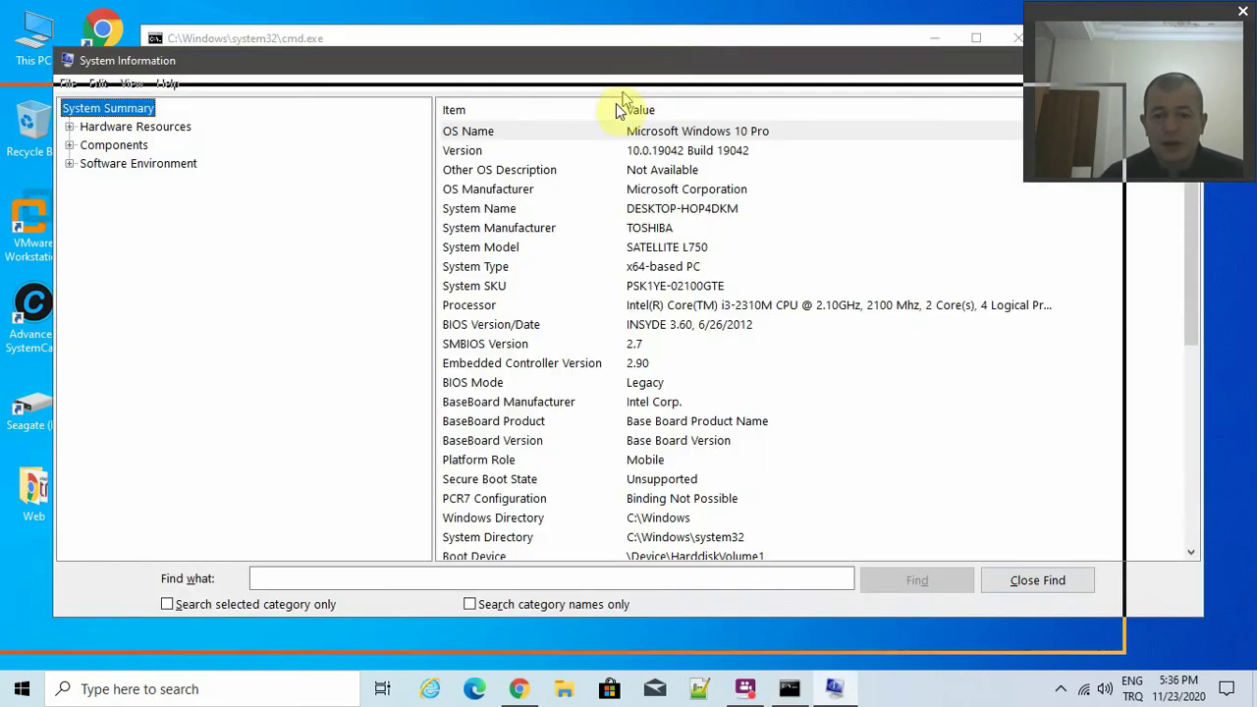
{"action": "left_click_drag", "start_coordinate": [700, 62], "coordinate": [645, 130]}
{"action": "left_click", "coordinate": [545, 376]}
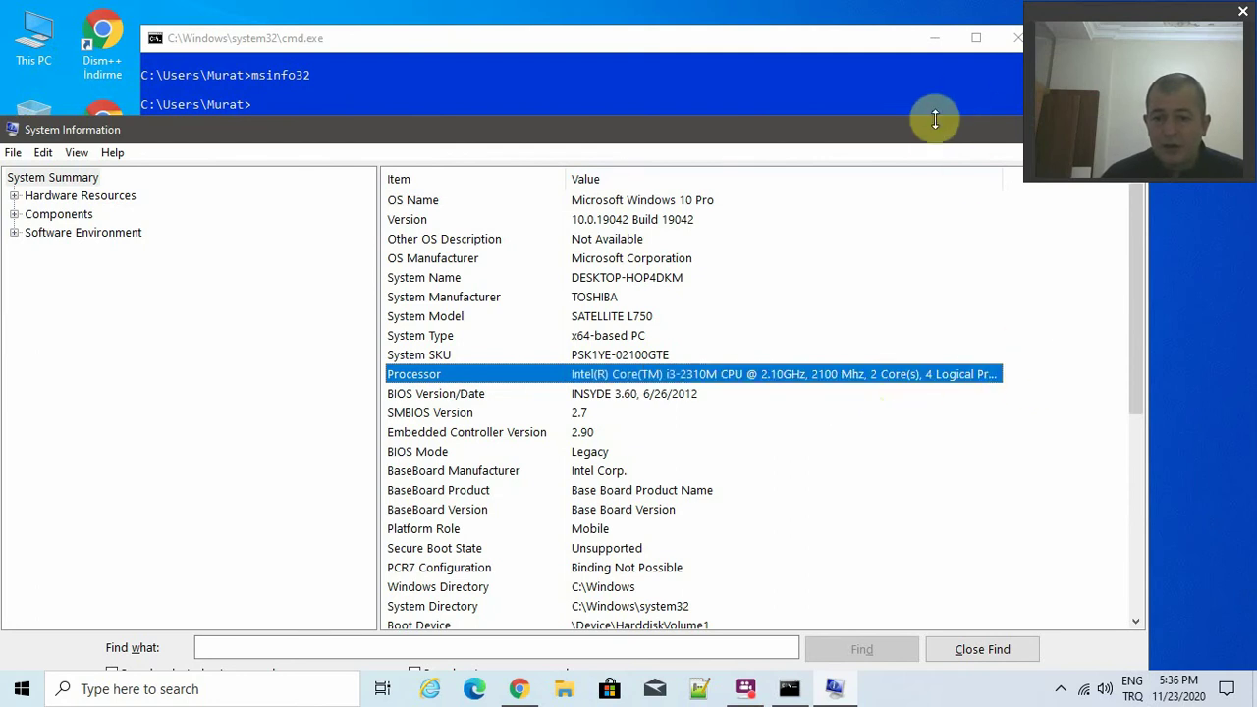
{"action": "left_click_drag", "start_coordinate": [927, 131], "coordinate": [977, 207]}
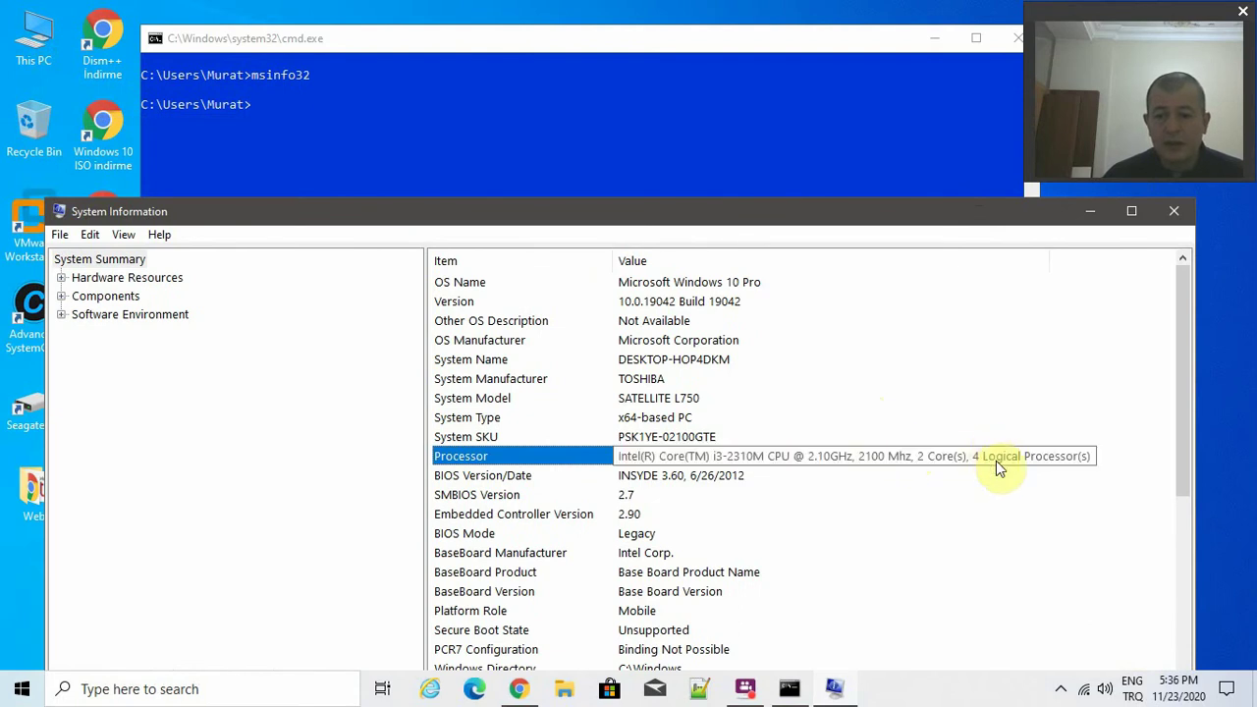
{"action": "left_click", "coordinate": [1175, 210]}
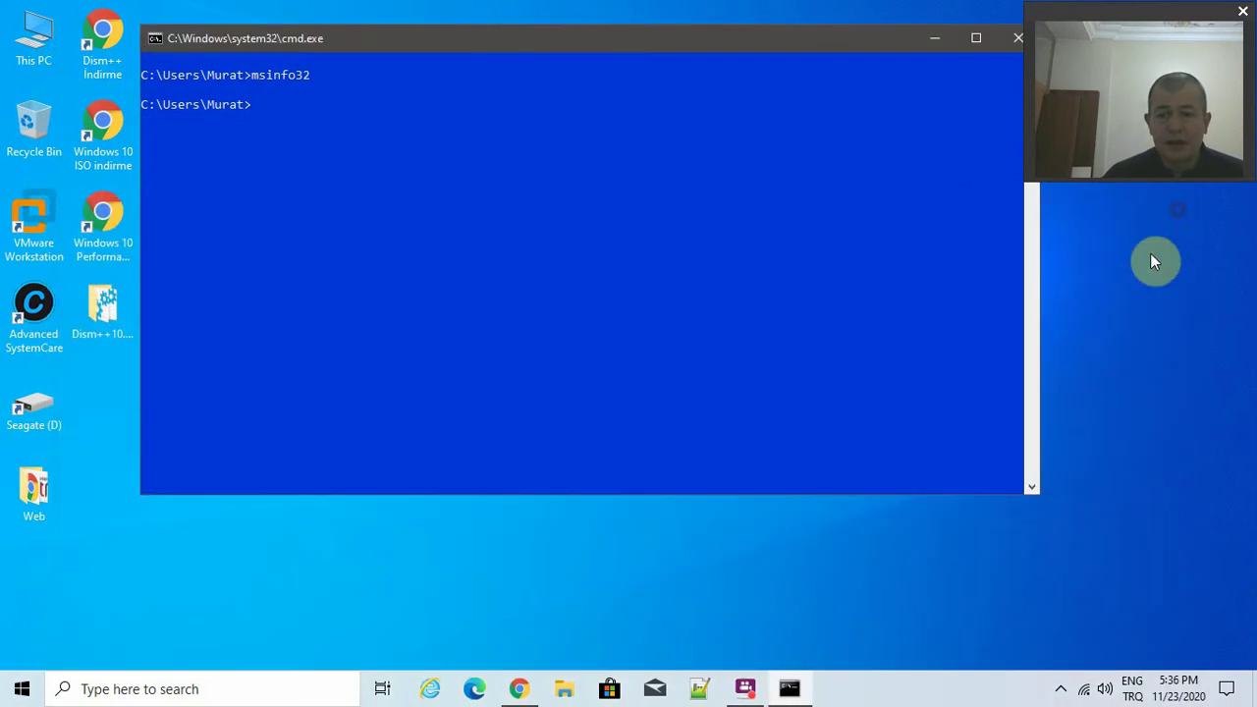
Run msconfig from the Command Prompt, review the startup programs in Task Manager, and close Task Manager.
{"action": "left_click", "coordinate": [631, 340]}
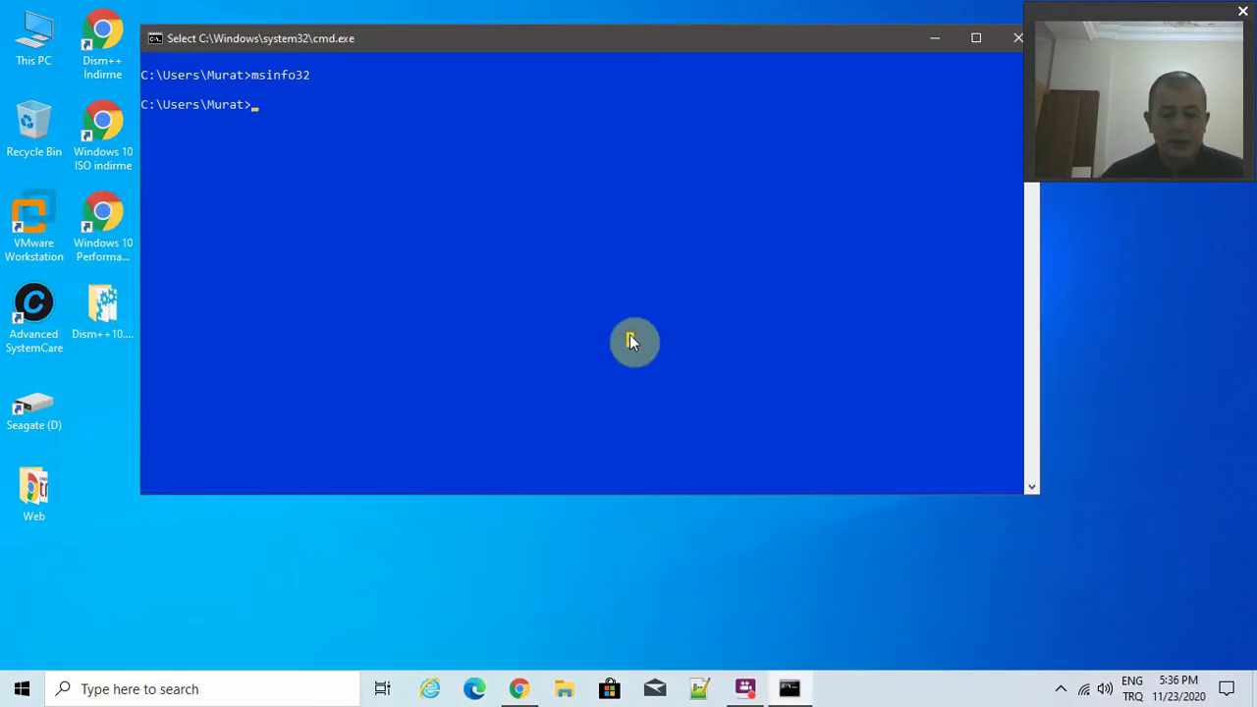
{"action": "type", "text": "msconfig"}
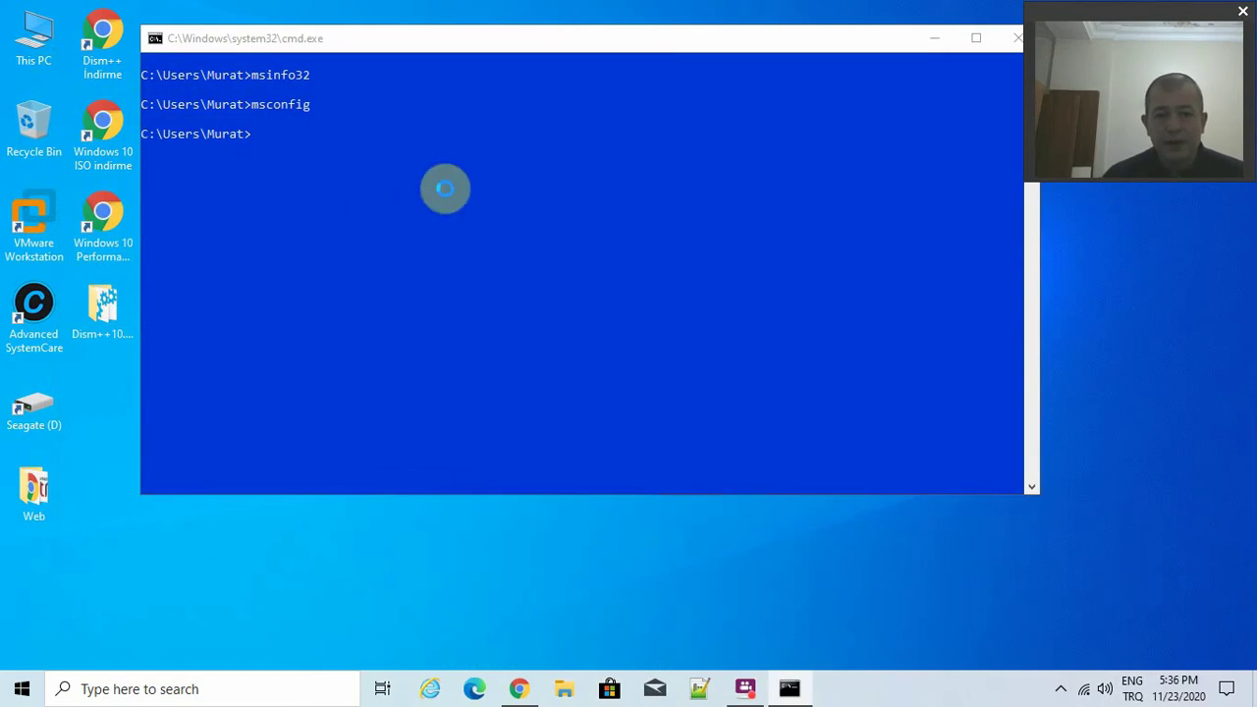
{"action": "left_click", "coordinate": [539, 203]}
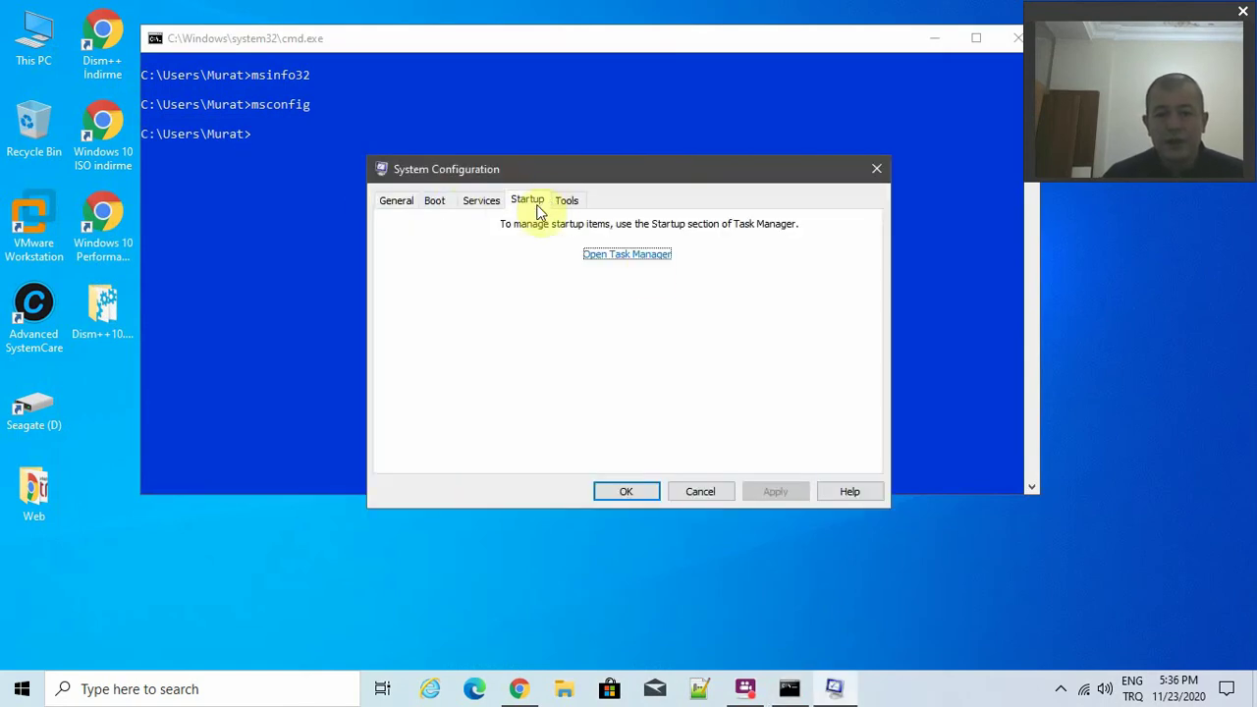
{"action": "left_click", "coordinate": [637, 256]}
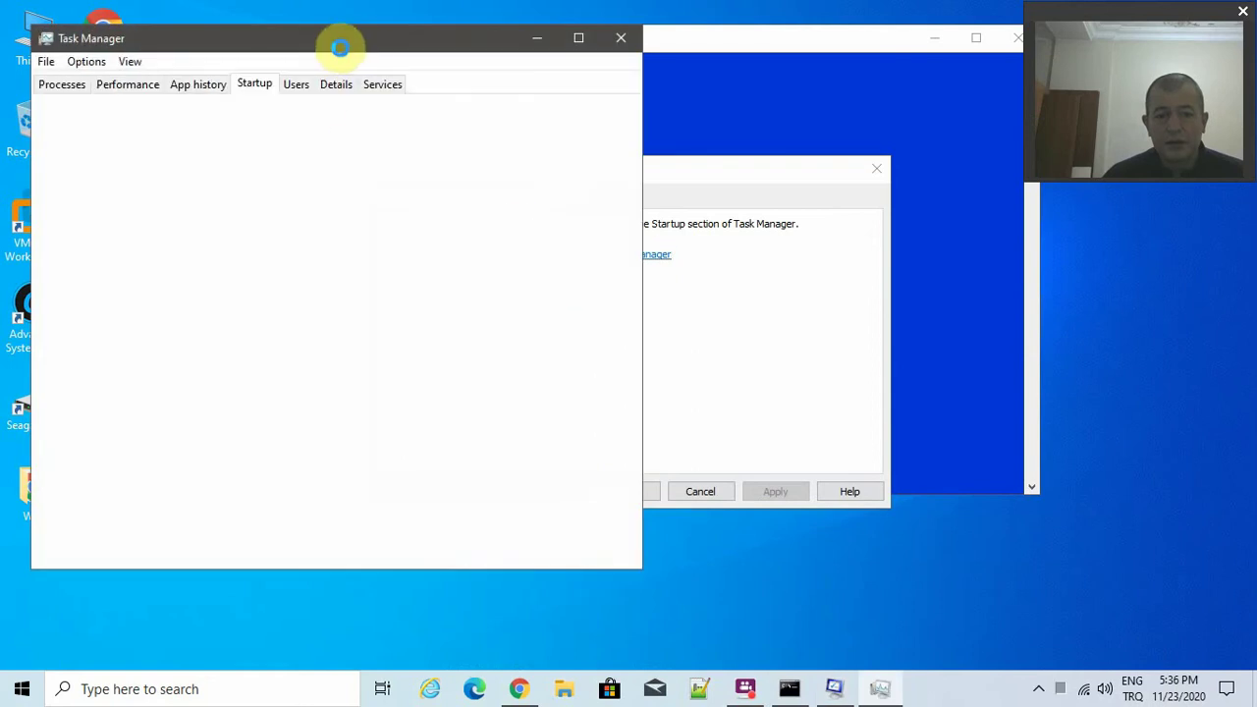
{"action": "left_click_drag", "start_coordinate": [342, 46], "coordinate": [549, 166]}
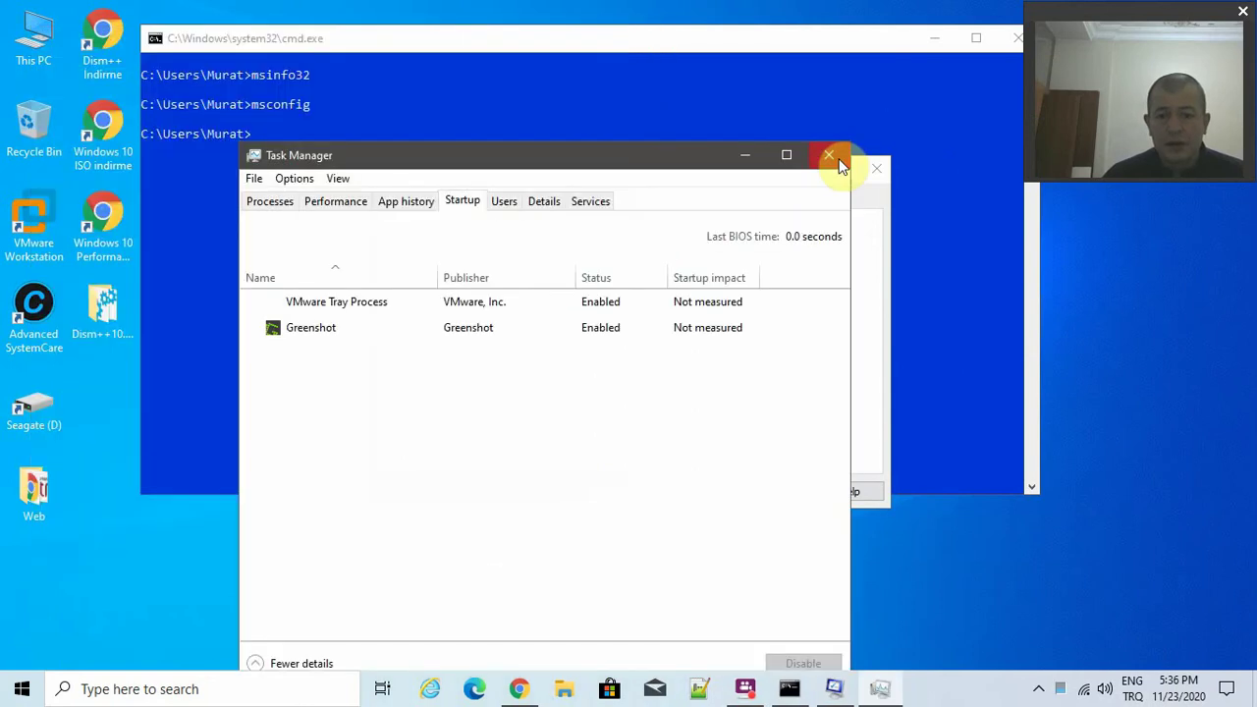
{"action": "left_click", "coordinate": [830, 157]}
In the boot settings of System Configuration, set the timeout to 3 seconds.
{"action": "left_click", "coordinate": [437, 208]}
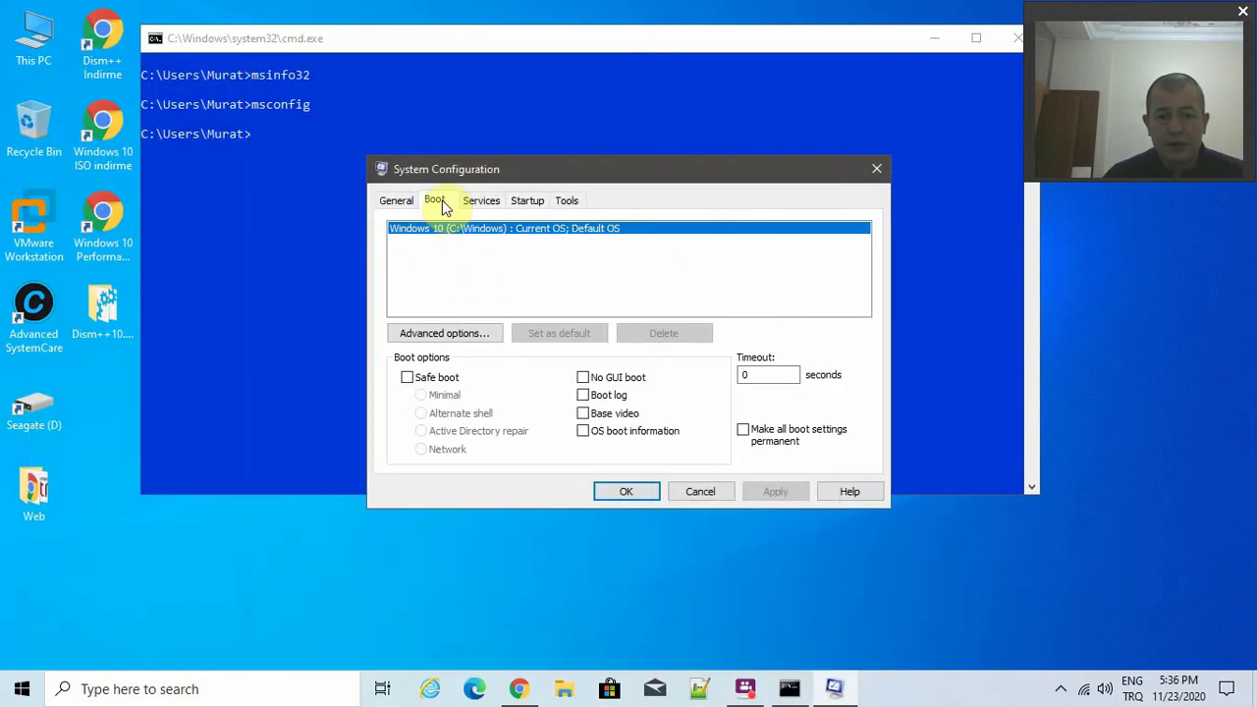
{"action": "double_click", "coordinate": [768, 379]}
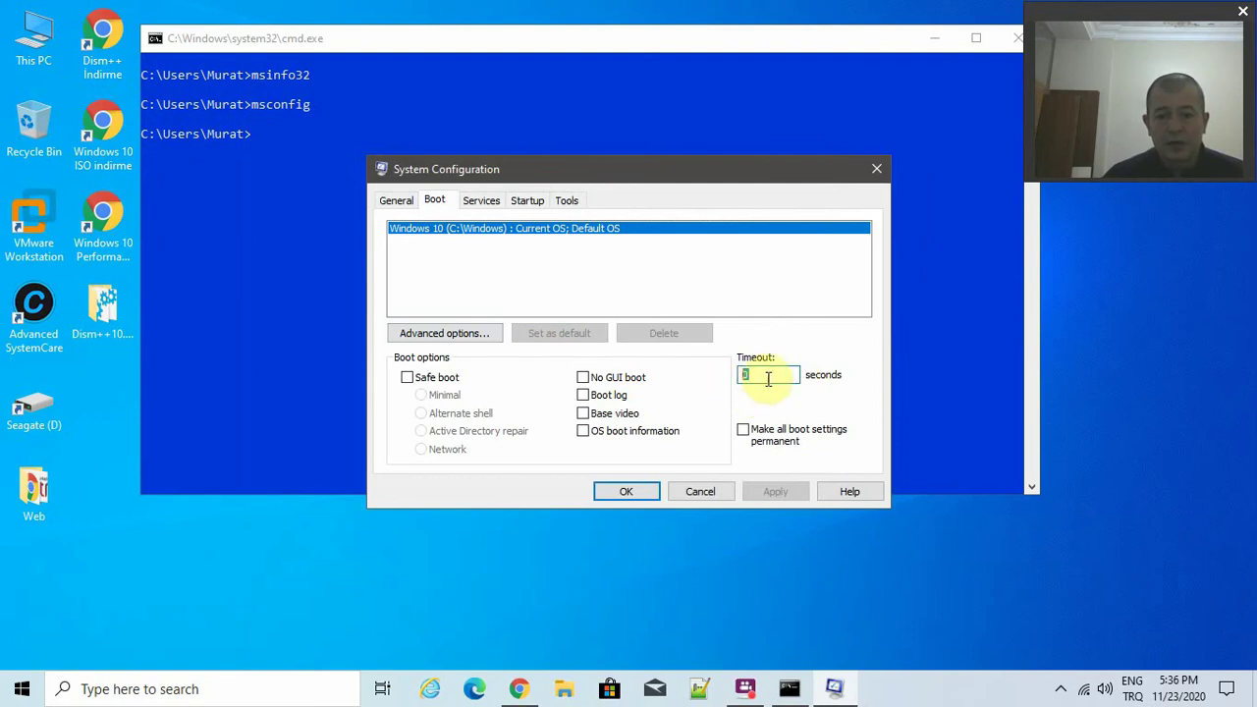
{"action": "left_click", "coordinate": [467, 336]}
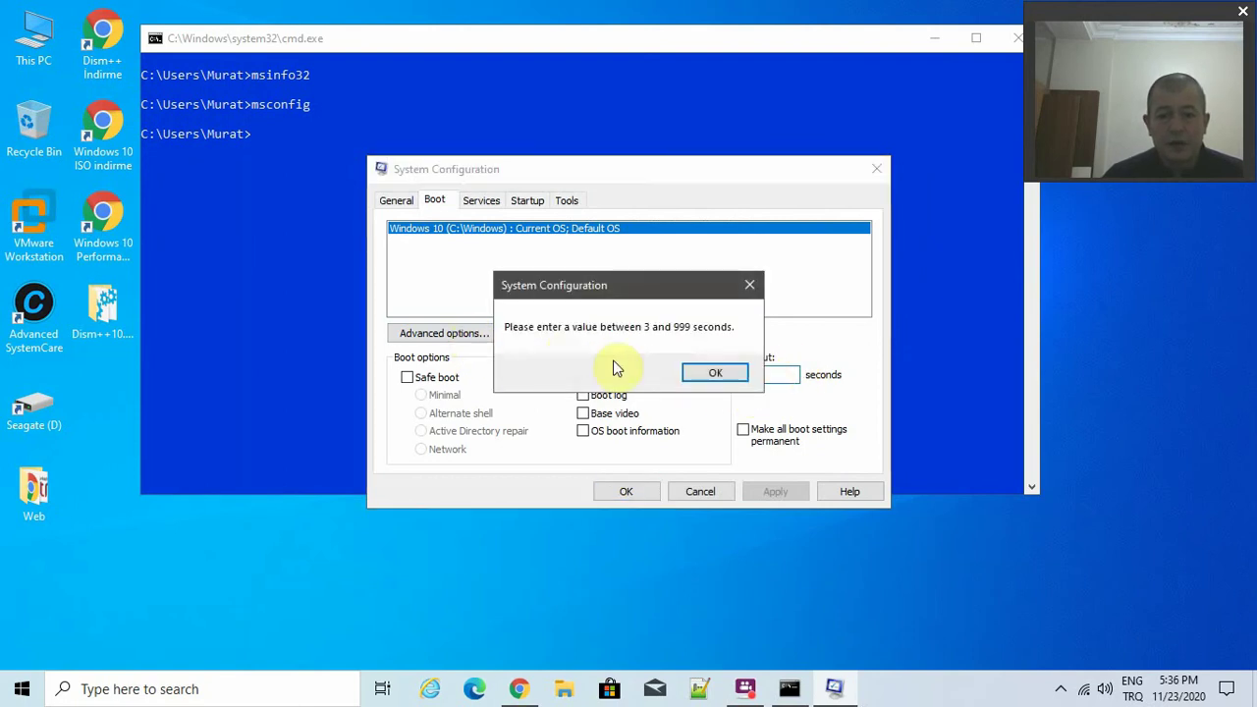
{"action": "left_click", "coordinate": [703, 373]}
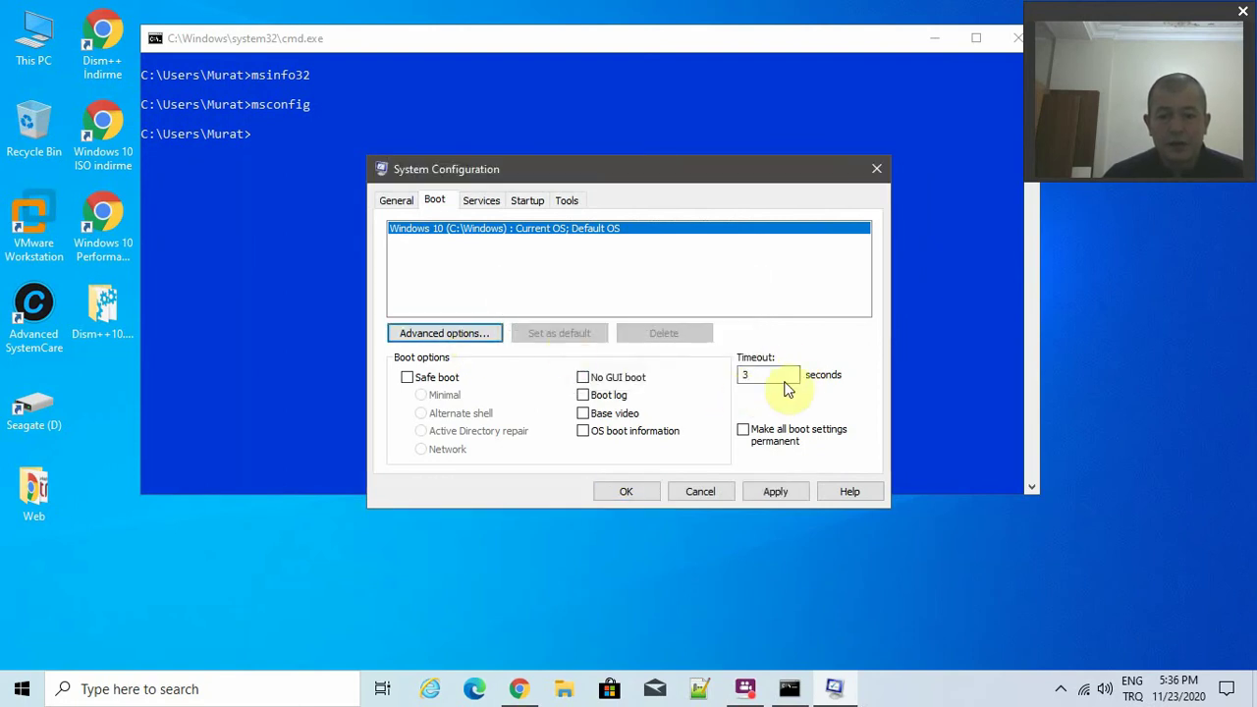
Set the number of processors to 4 in the advanced boot options and close System Configuration without applying.
{"action": "left_click", "coordinate": [454, 335]}
{"action": "left_click", "coordinate": [508, 207]}
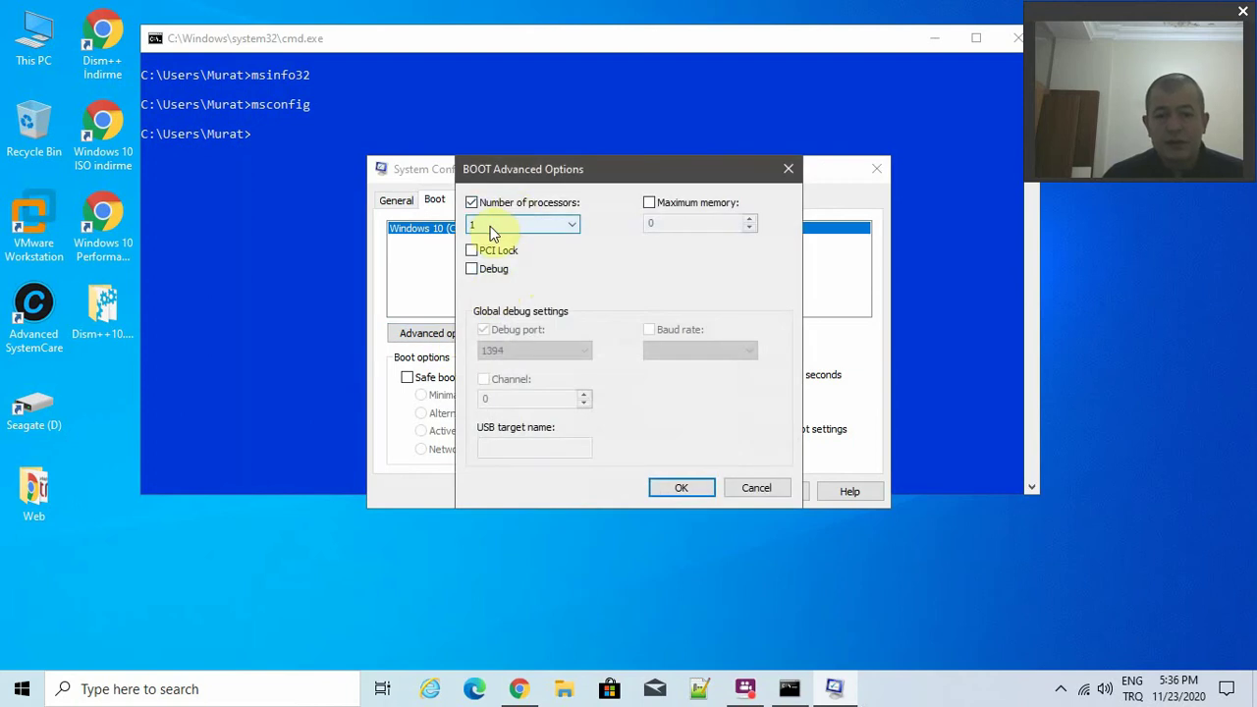
{"action": "left_click", "coordinate": [496, 225]}
{"action": "left_click", "coordinate": [509, 277]}
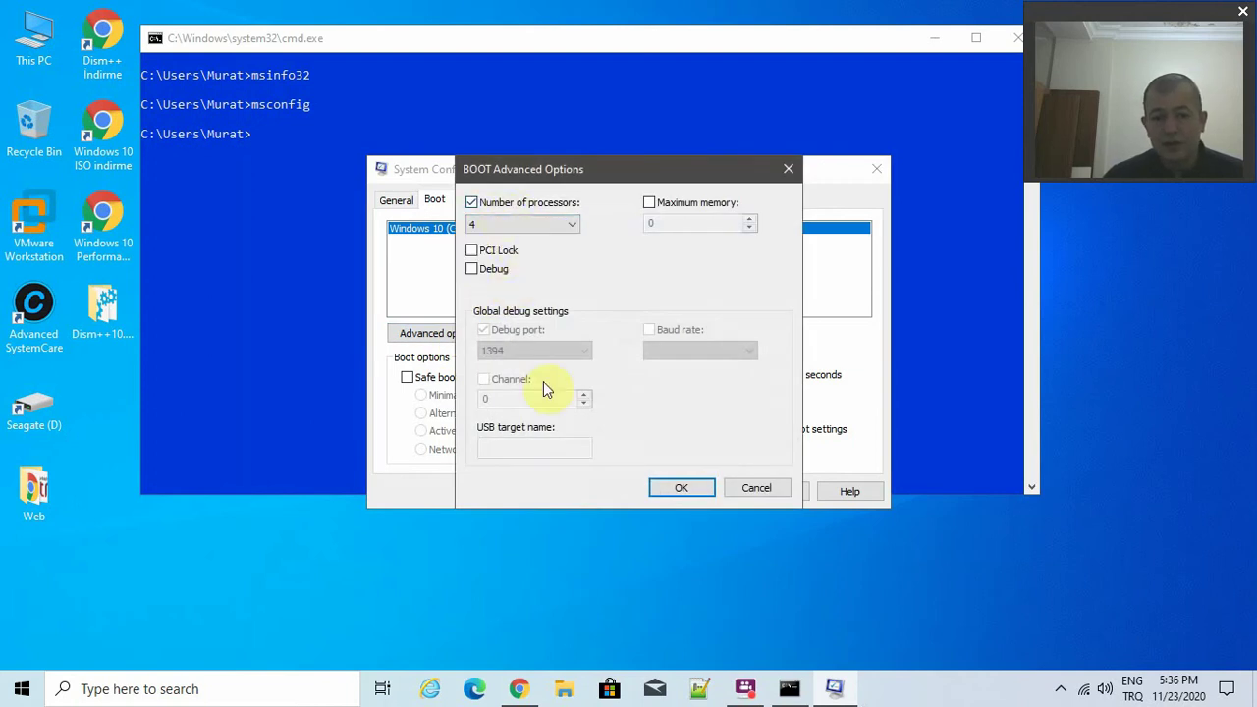
{"action": "left_click", "coordinate": [677, 488]}
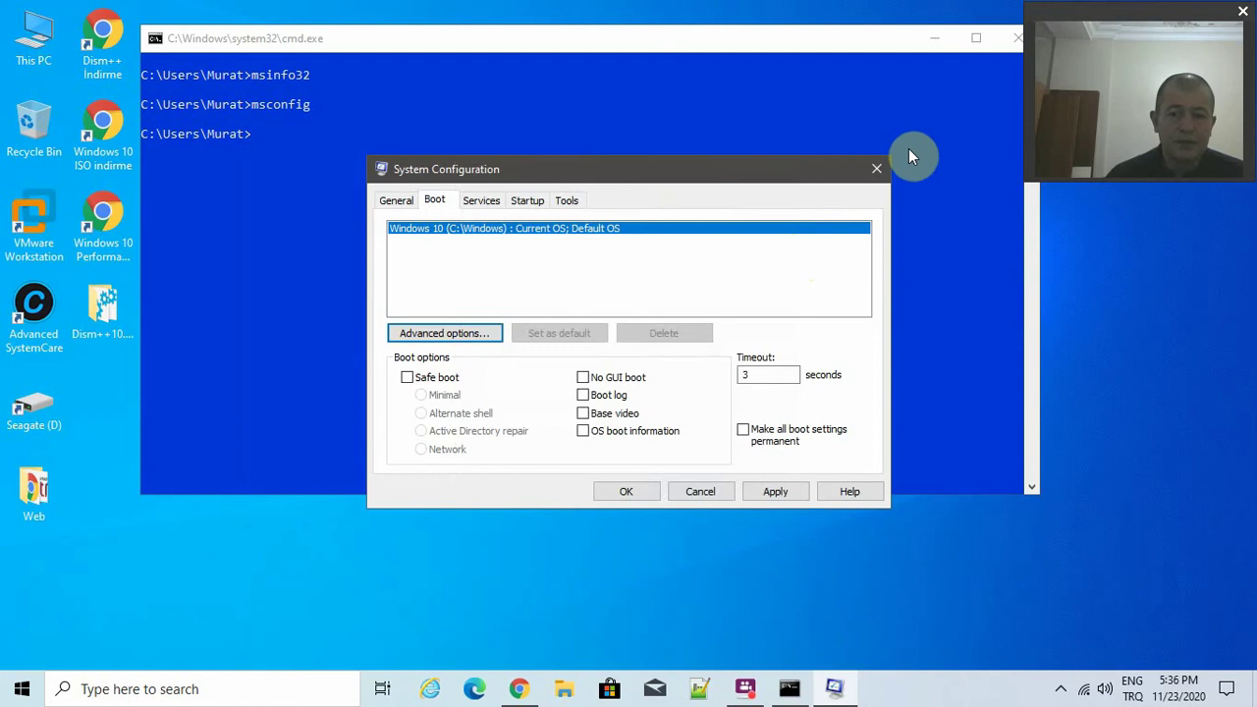
{"action": "left_click", "coordinate": [878, 170]}
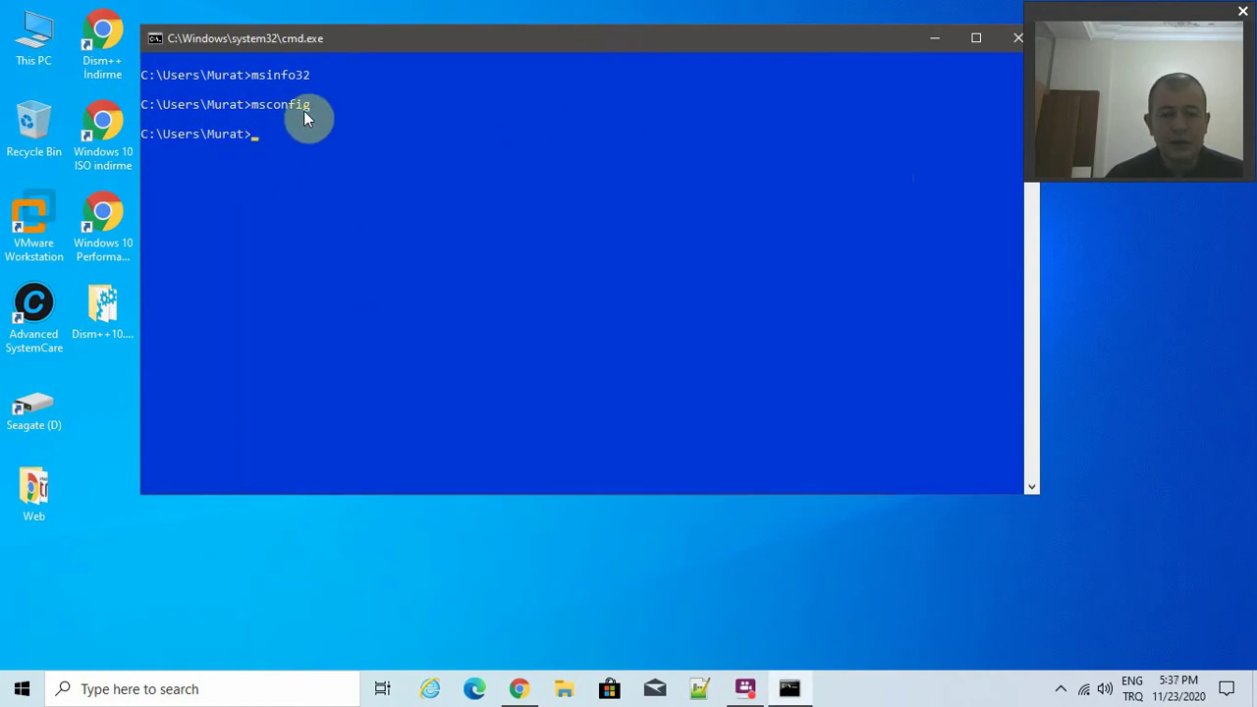
Move the Command Prompt window slightly higher, open This PC, and display the computer's system properties.
{"action": "left_click_drag", "start_coordinate": [353, 36], "coordinate": [357, 23]}
{"action": "left_click", "coordinate": [2, 44]}
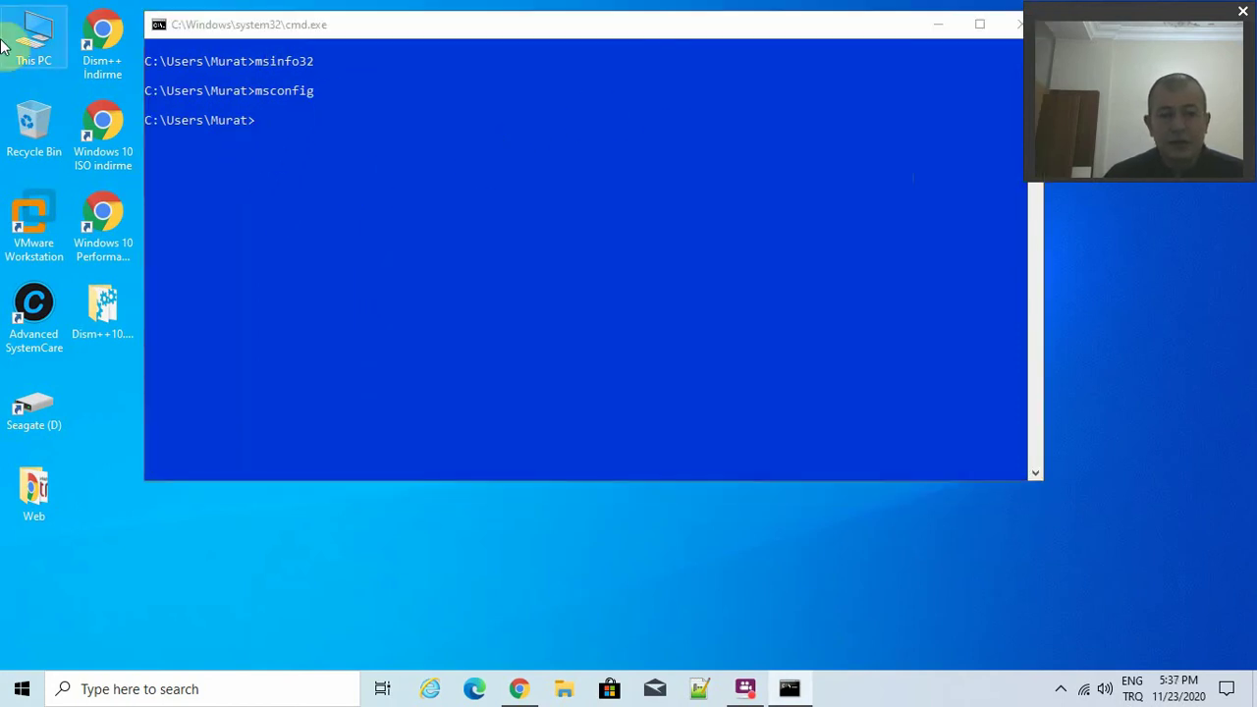
{"action": "double_click", "coordinate": [2, 45]}
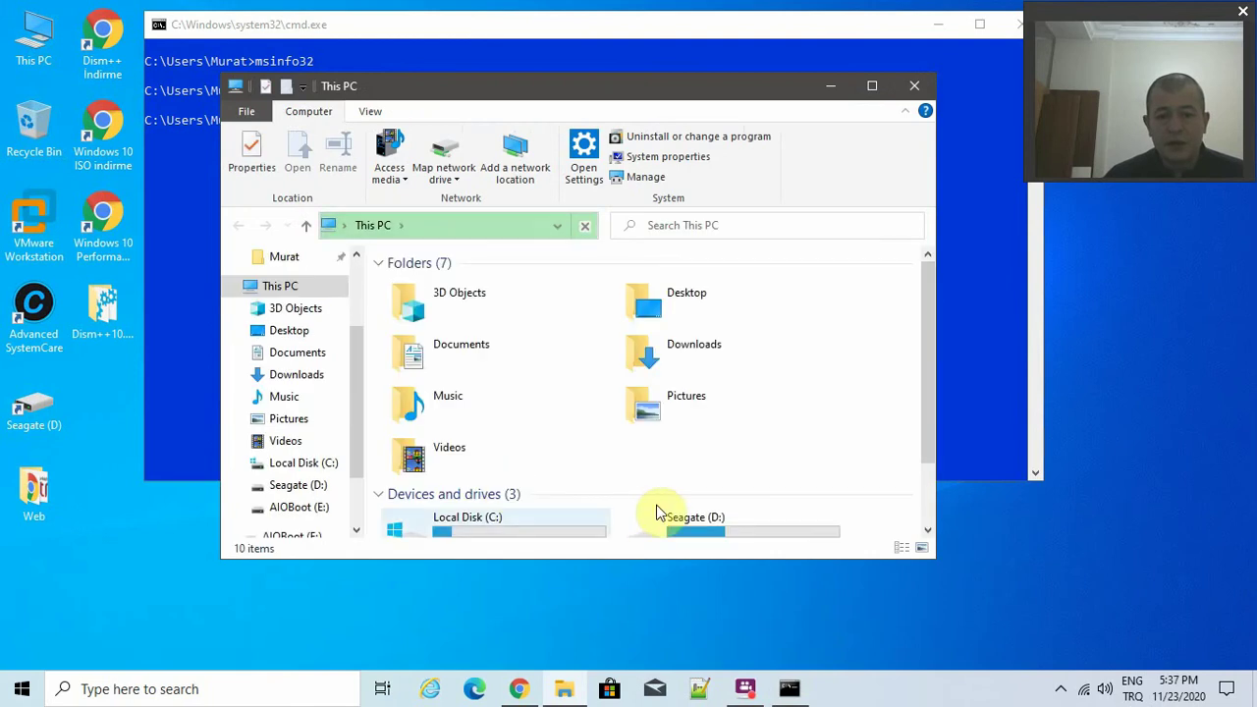
{"action": "scroll", "coordinate": [769, 505], "scroll_direction": "down", "scroll_amount": 2}
{"action": "right_click", "coordinate": [769, 506]}
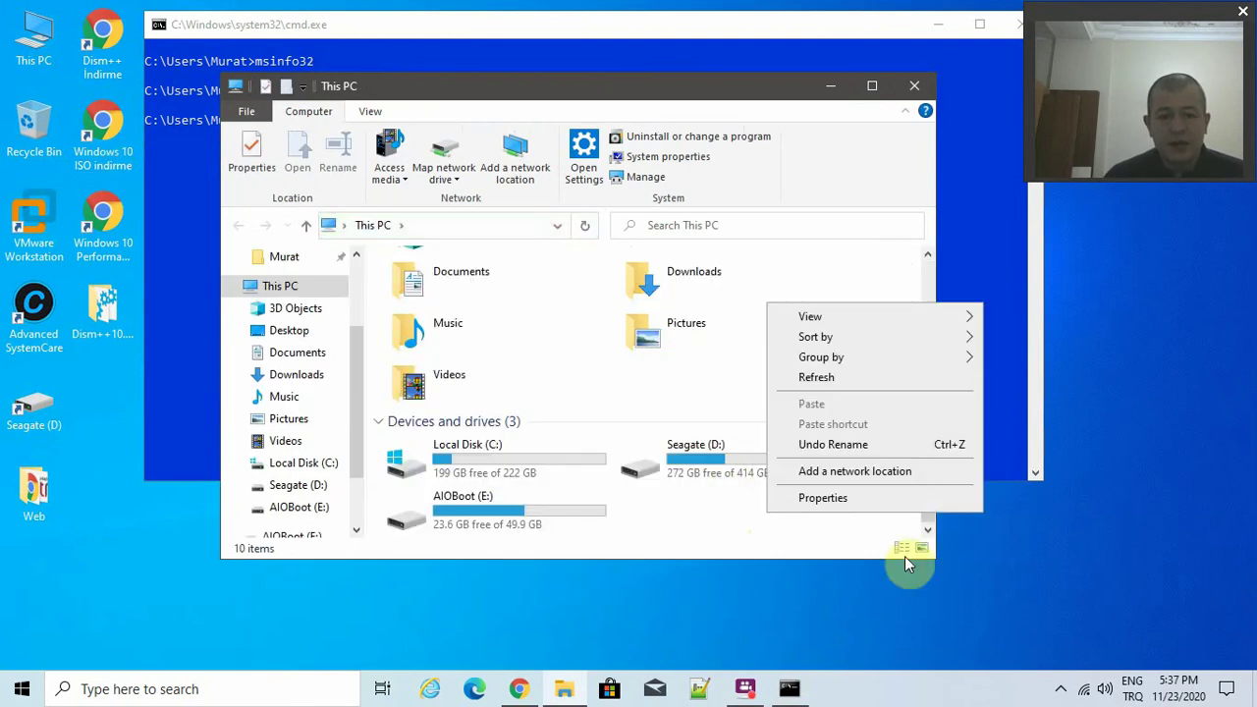
{"action": "left_click", "coordinate": [896, 500]}
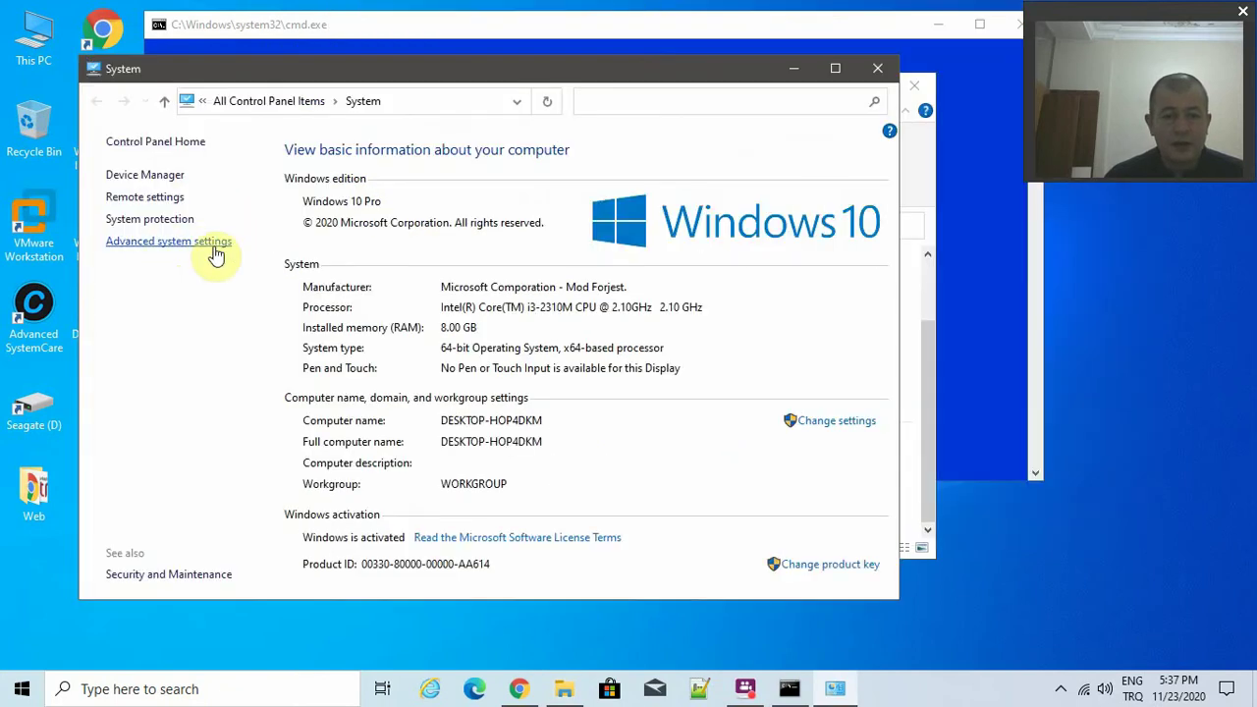
In the advanced Performance Options, keep only window minimize/maximize animation, thumbnails instead of icons and smooth screen font edges enabled, and apply.
{"action": "left_click", "coordinate": [214, 248]}
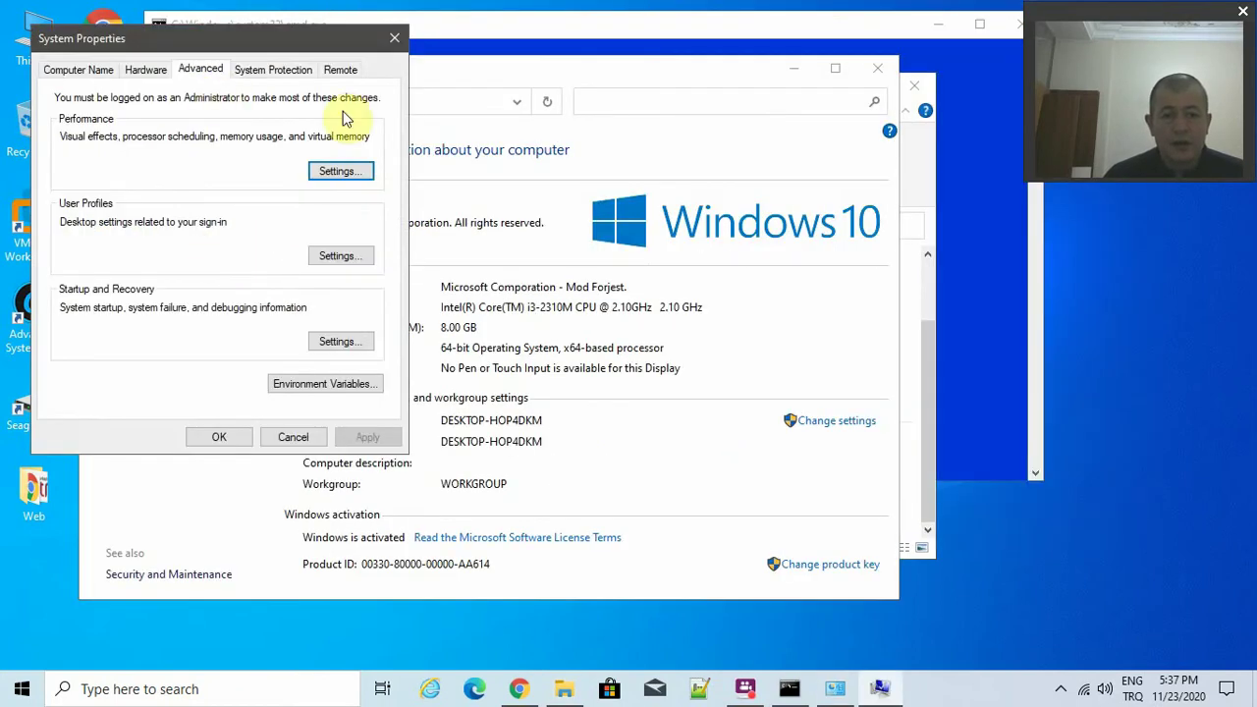
{"action": "left_click", "coordinate": [359, 175]}
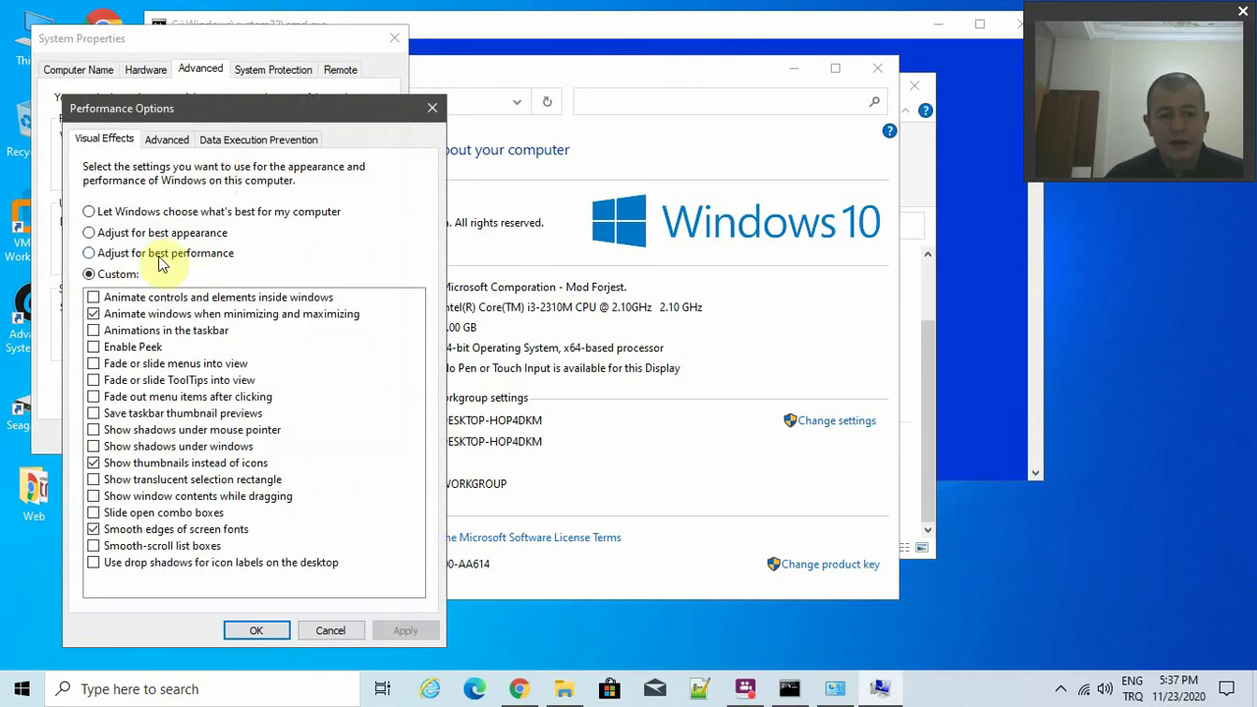
{"action": "left_click", "coordinate": [152, 315]}
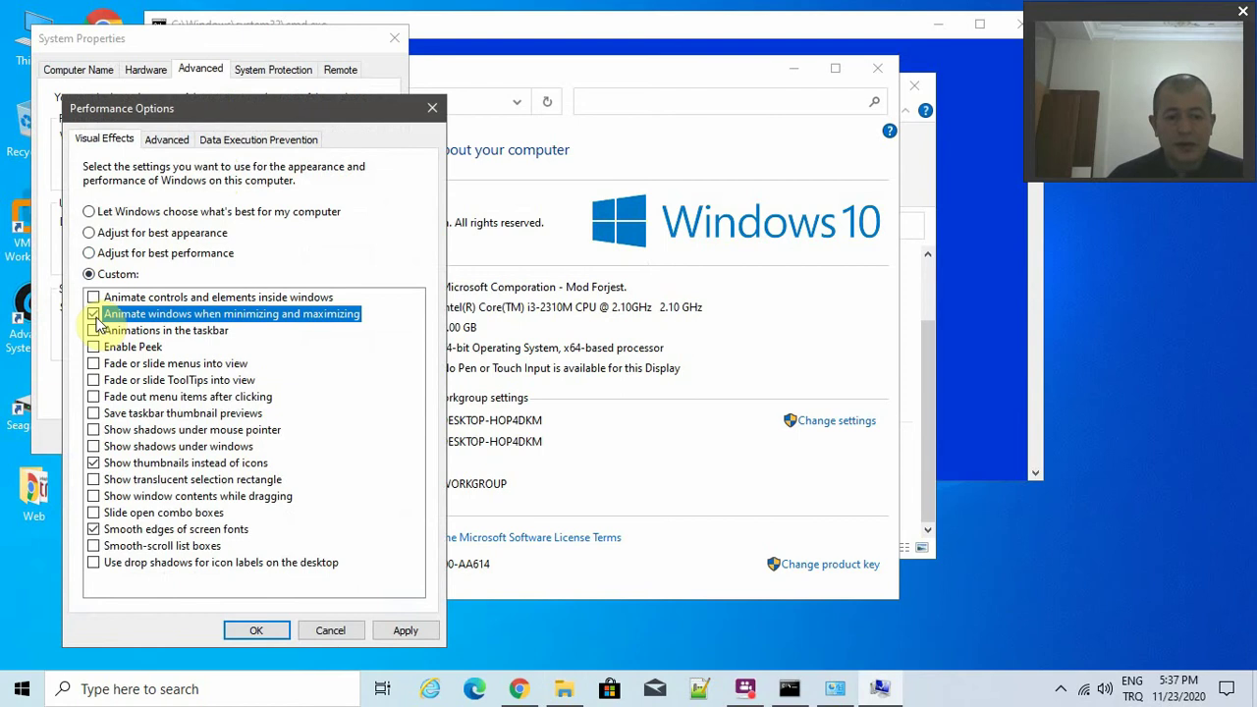
{"action": "left_click", "coordinate": [93, 469]}
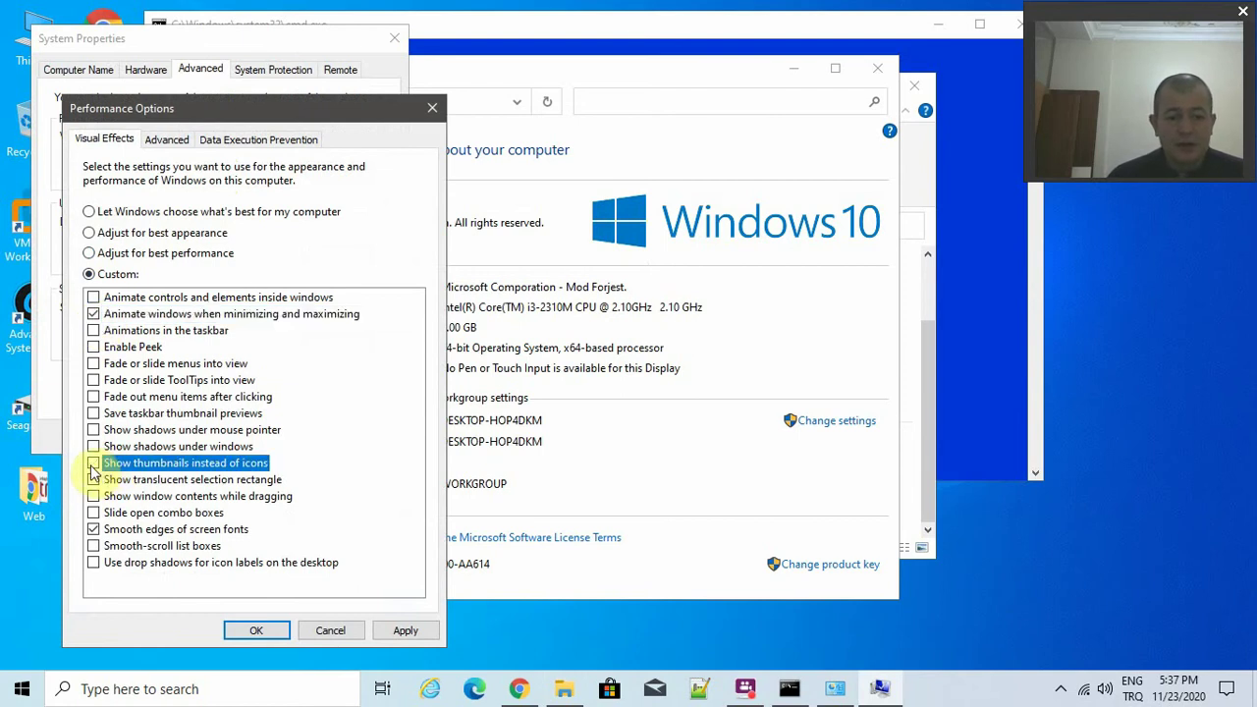
{"action": "left_click", "coordinate": [94, 530]}
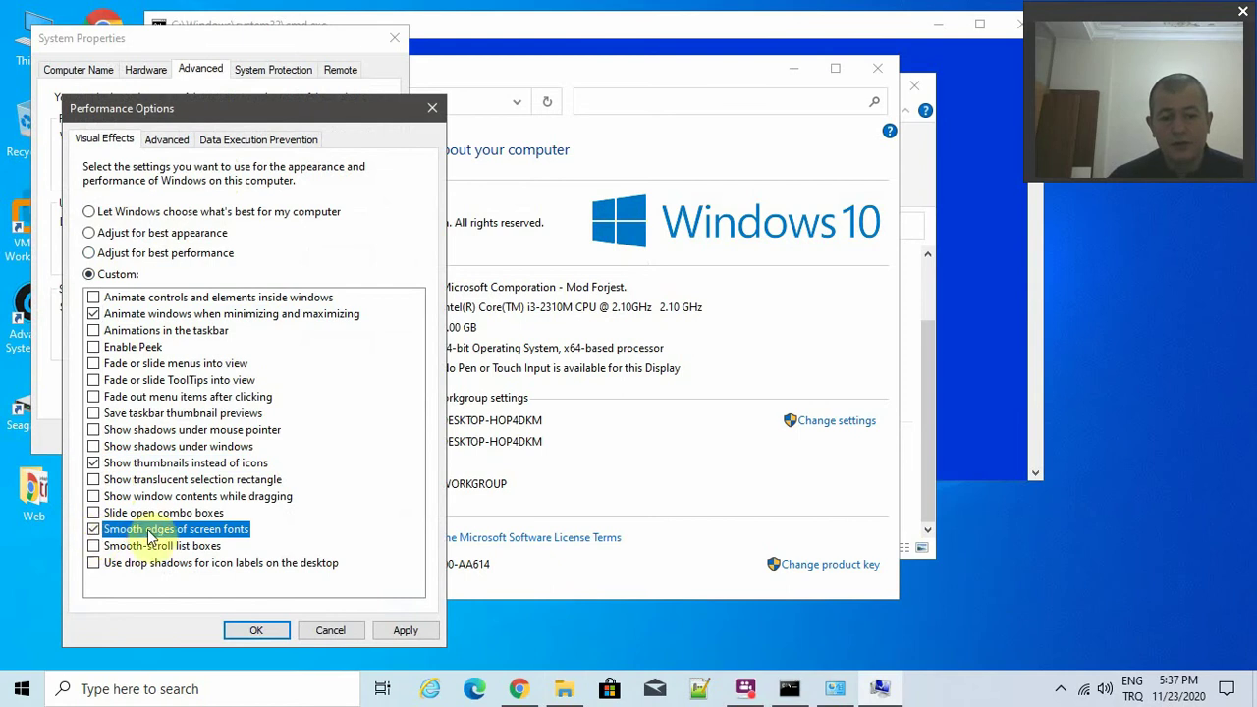
{"action": "left_click", "coordinate": [432, 631]}
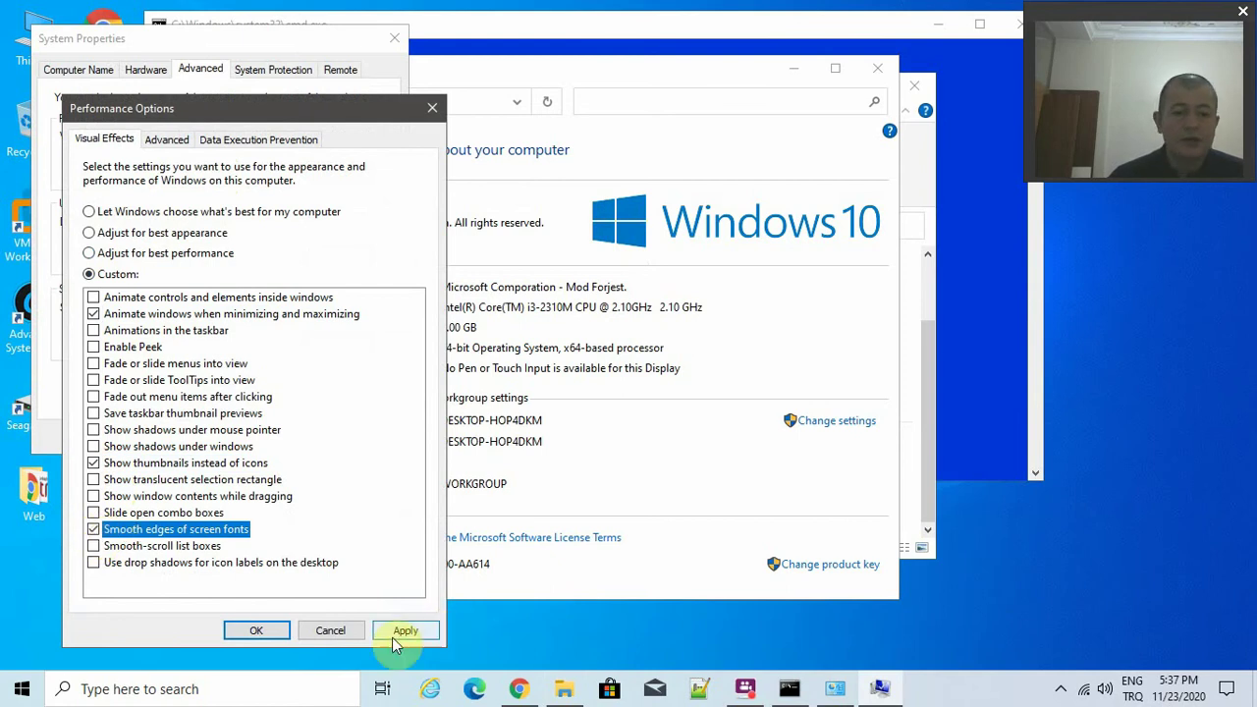
{"action": "left_click", "coordinate": [432, 110]}
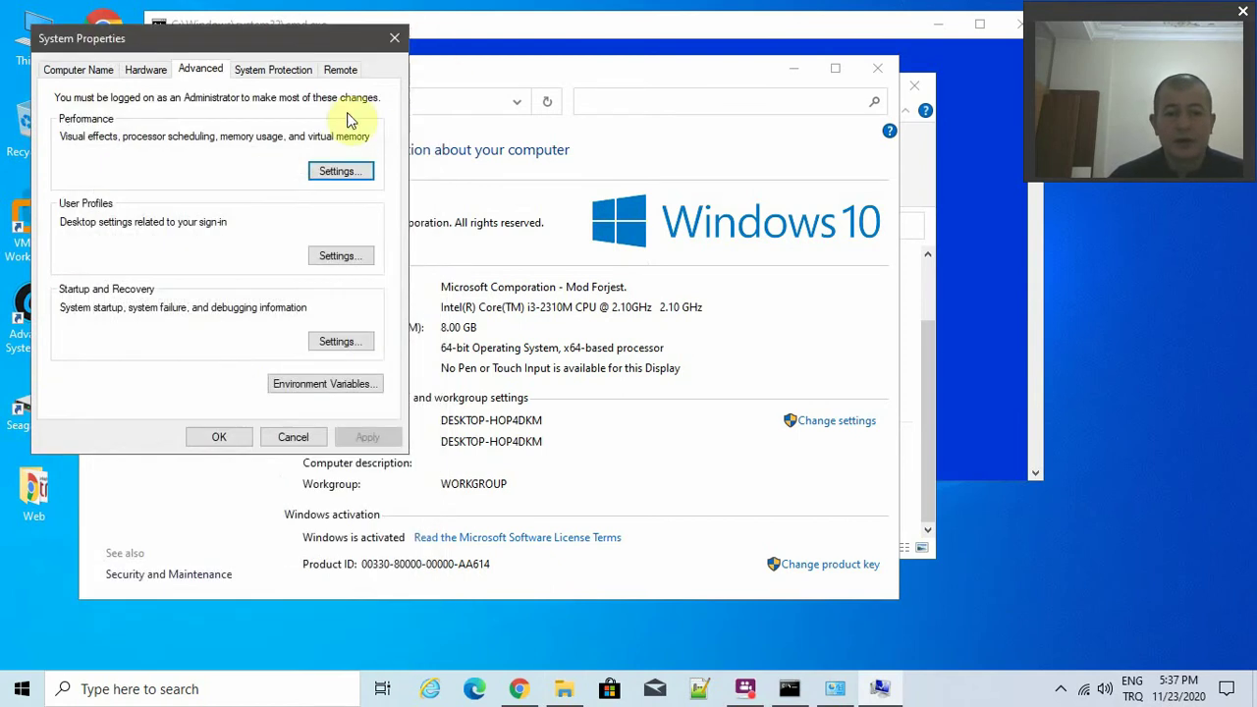
Reopen Performance Options to check the visual effects, and close all the system windows and This PC.
{"action": "left_click", "coordinate": [339, 171]}
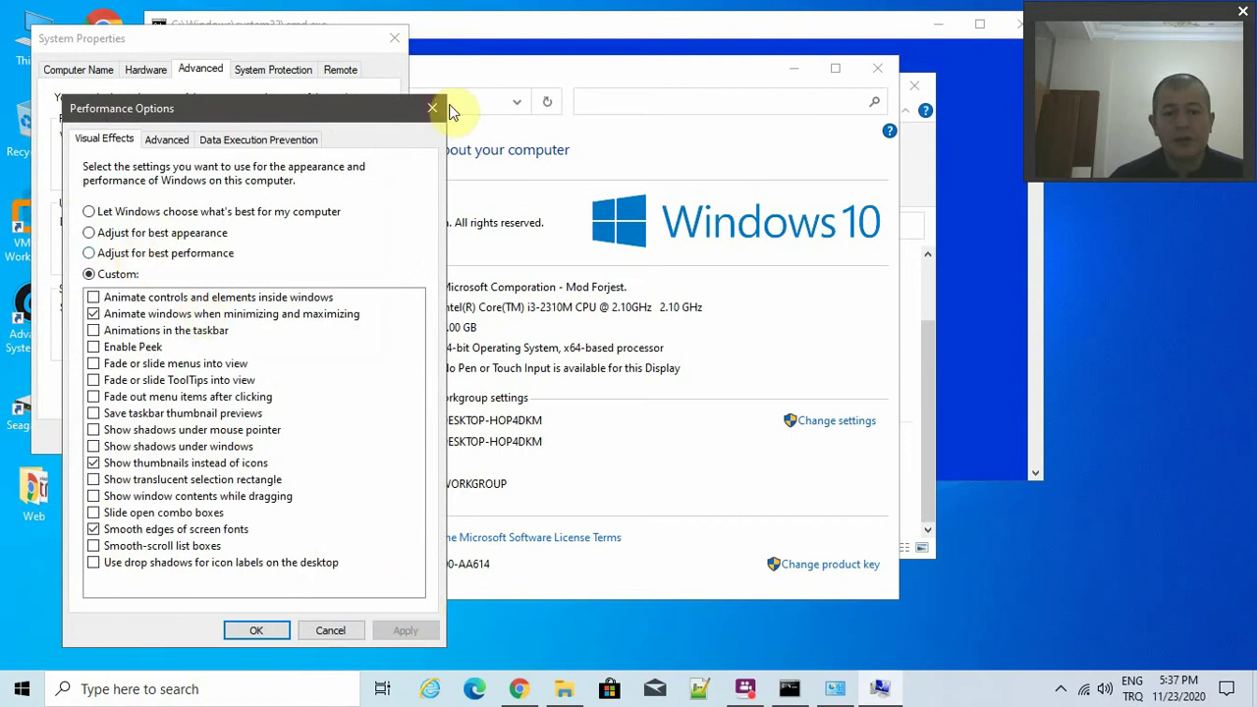
{"action": "left_click", "coordinate": [432, 108]}
{"action": "left_click", "coordinate": [394, 37]}
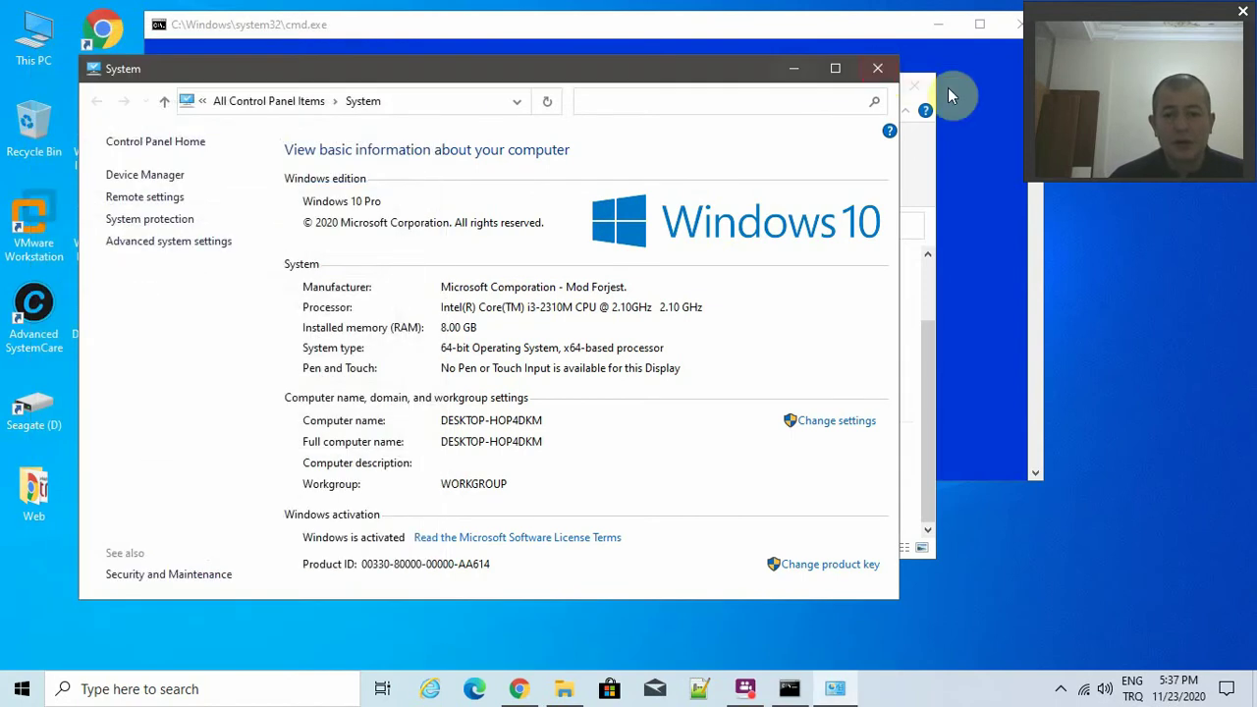
{"action": "left_click", "coordinate": [883, 71]}
{"action": "left_click", "coordinate": [913, 86]}
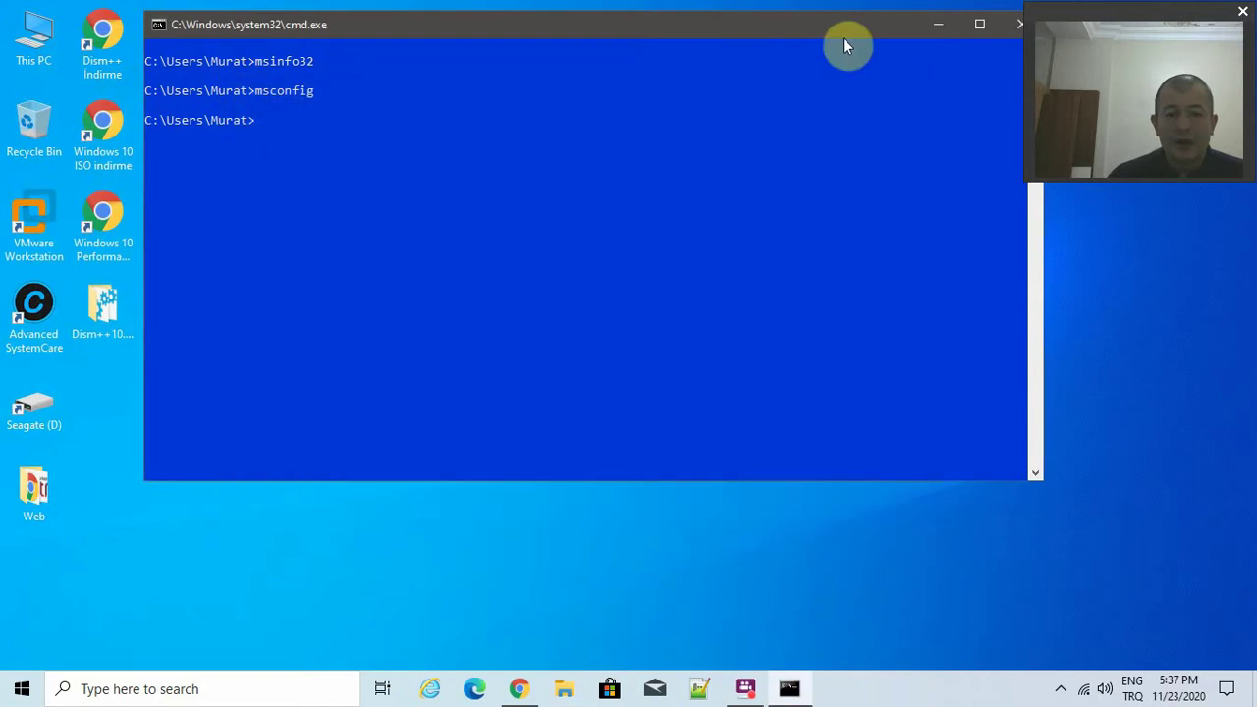
Reposition the Command Prompt window, run msconfig from it, and open the advanced boot options for Windows 10.
{"action": "left_click_drag", "start_coordinate": [846, 32], "coordinate": [743, 86]}
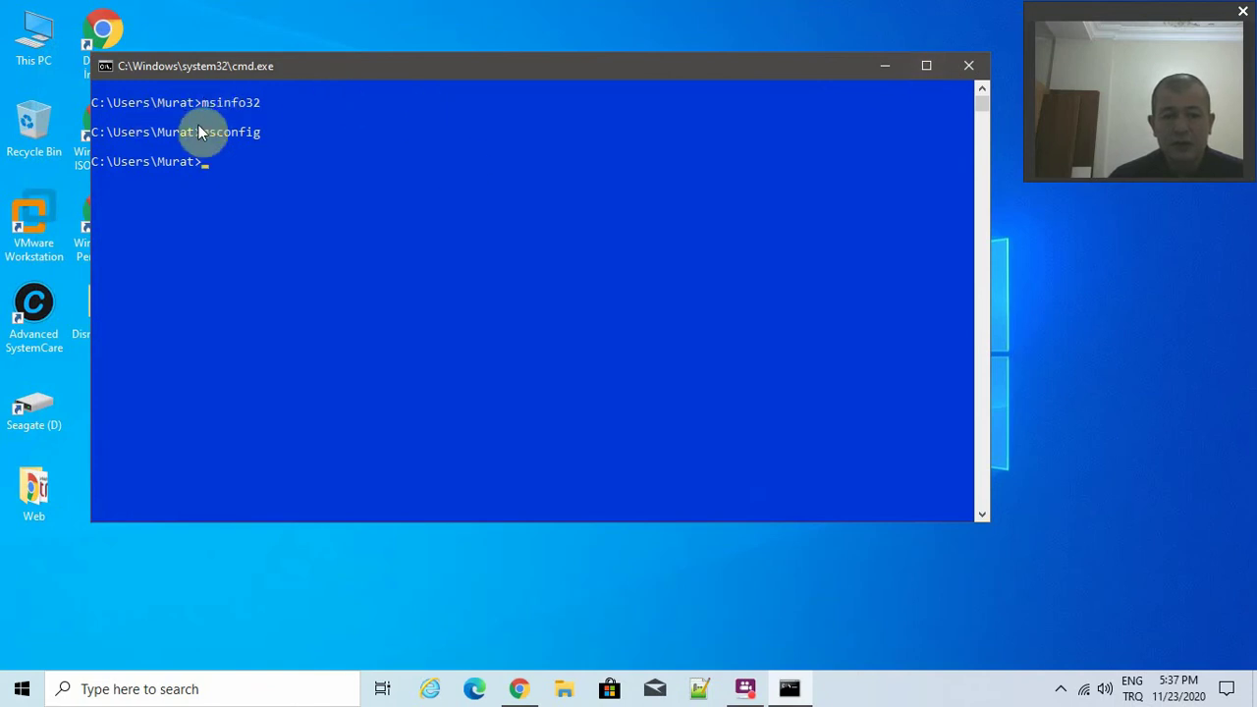
{"action": "left_click_drag", "start_coordinate": [393, 72], "coordinate": [426, 45]}
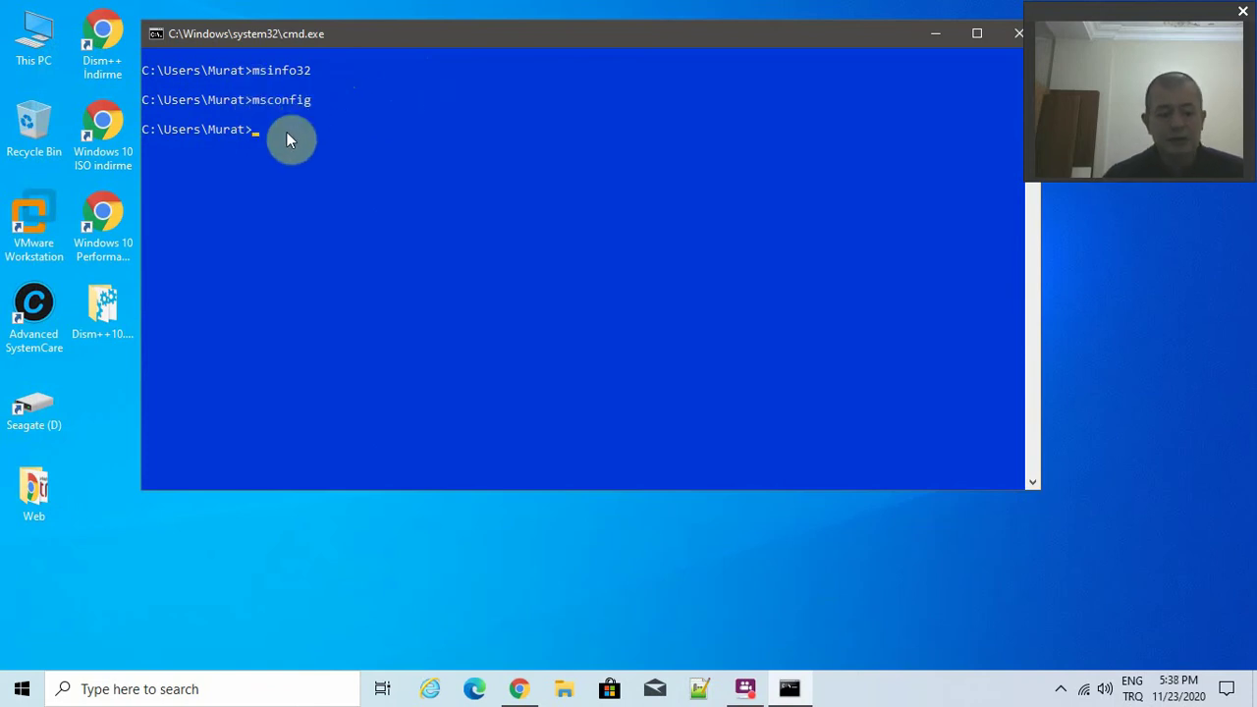
{"action": "type", "text": "config"}
{"action": "key", "text": "Return"}
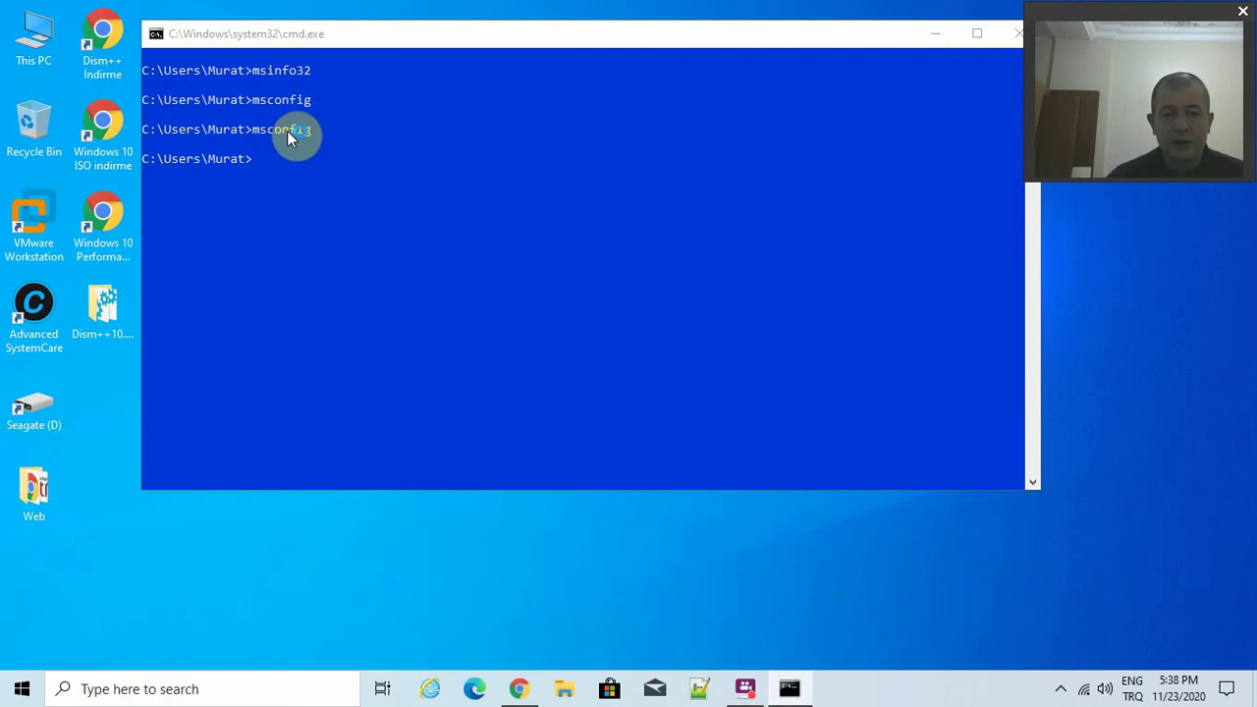
{"action": "left_click", "coordinate": [434, 200]}
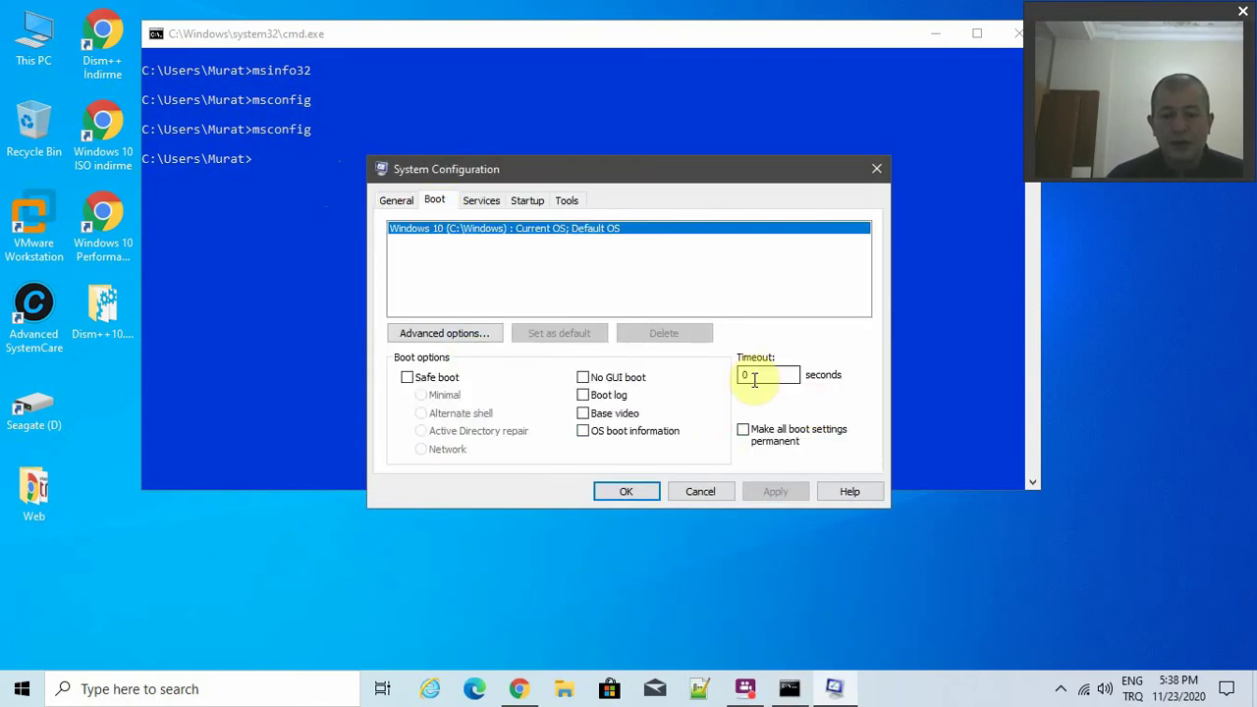
{"action": "left_click", "coordinate": [472, 344]}
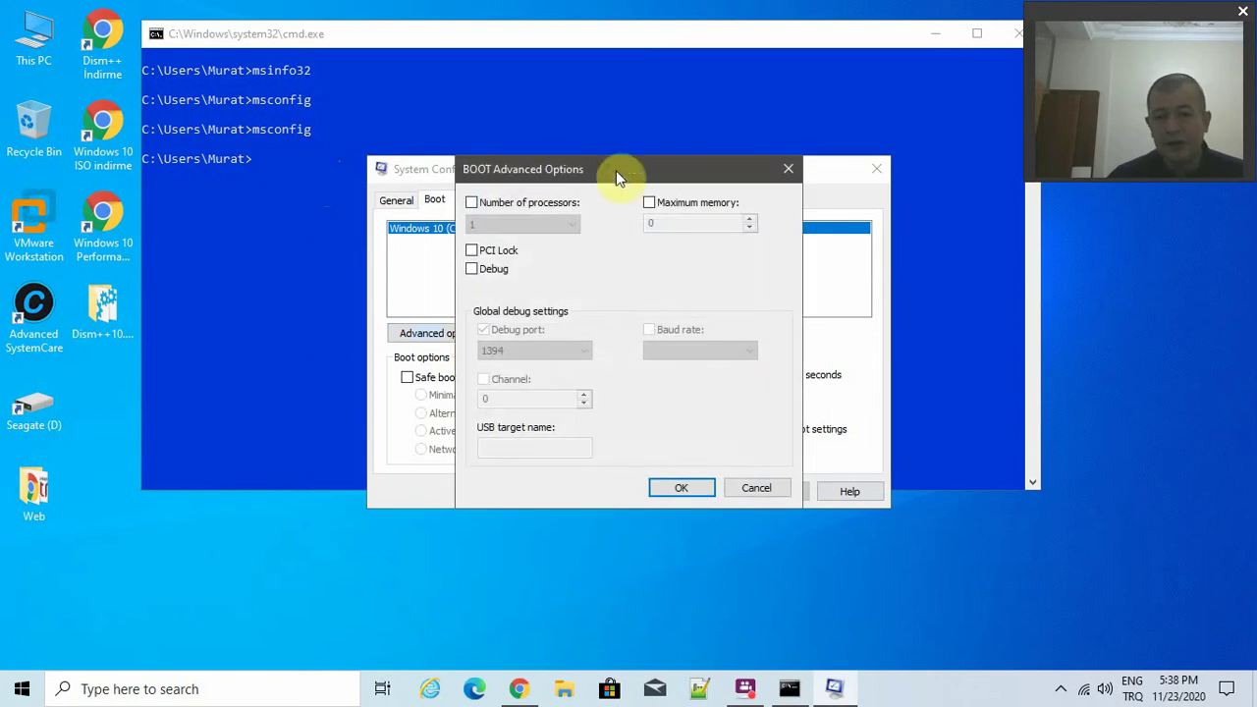
Check the number of processors choices, disable that option again, and close the boot options, System Configuration and Command Prompt.
{"action": "left_click_drag", "start_coordinate": [616, 170], "coordinate": [525, 153]}
{"action": "left_click", "coordinate": [409, 190]}
{"action": "left_click", "coordinate": [403, 205]}
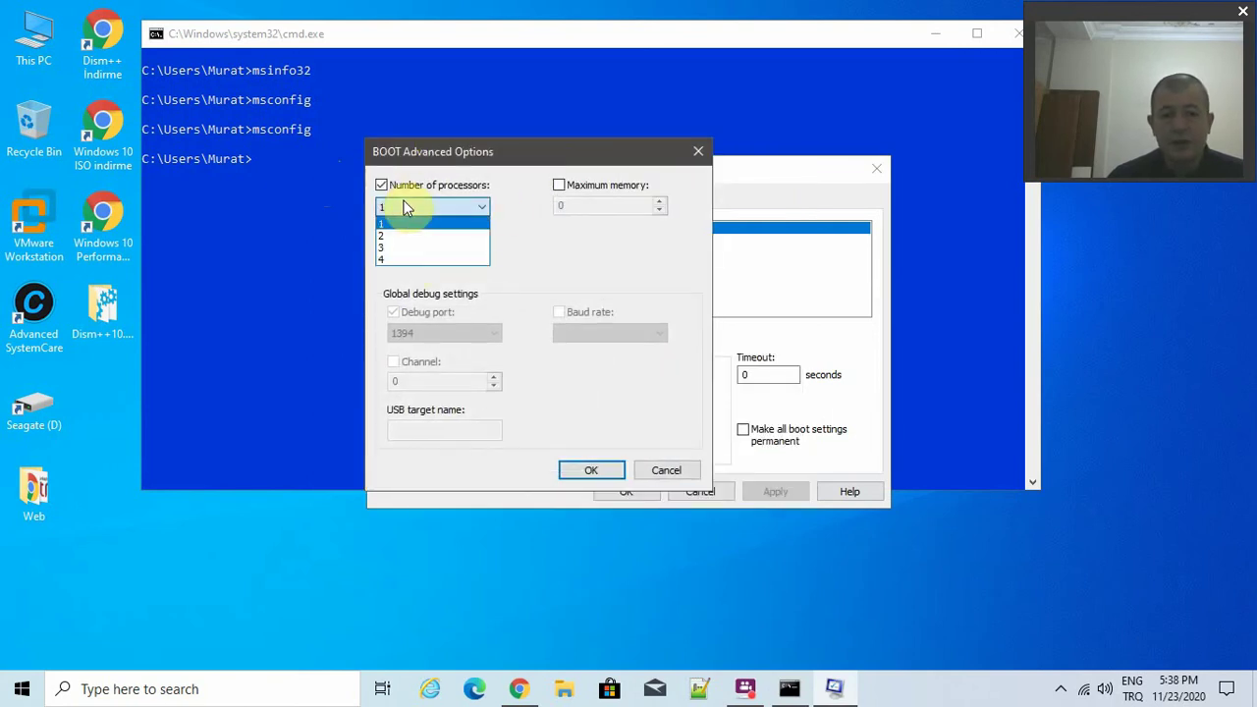
{"action": "left_click", "coordinate": [415, 226]}
{"action": "left_click", "coordinate": [406, 185]}
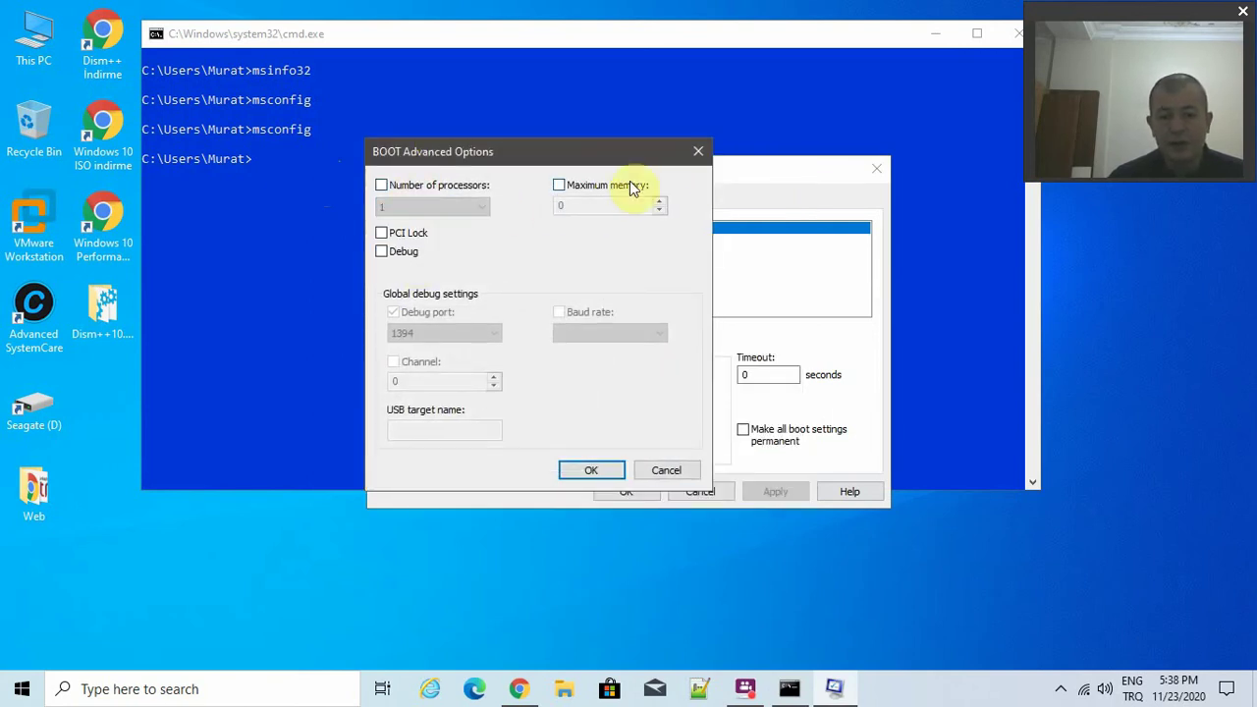
{"action": "left_click", "coordinate": [698, 151]}
{"action": "left_click", "coordinate": [874, 171]}
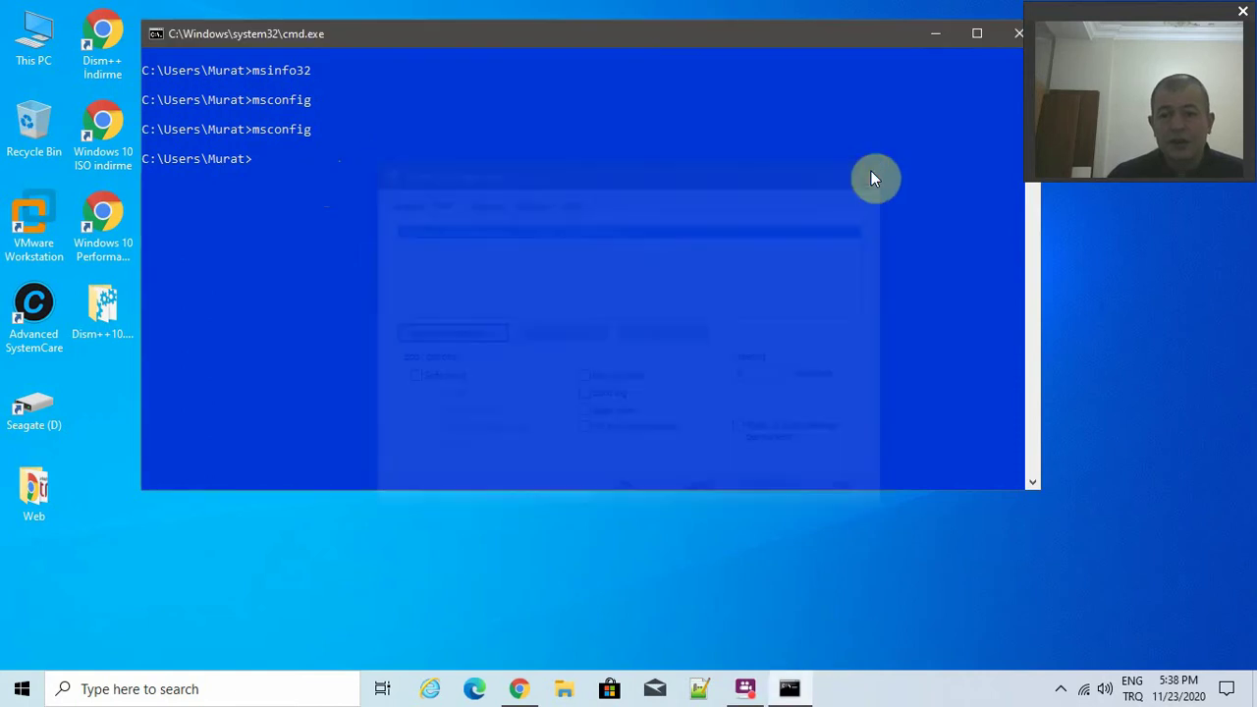
{"action": "left_click", "coordinate": [1010, 36]}
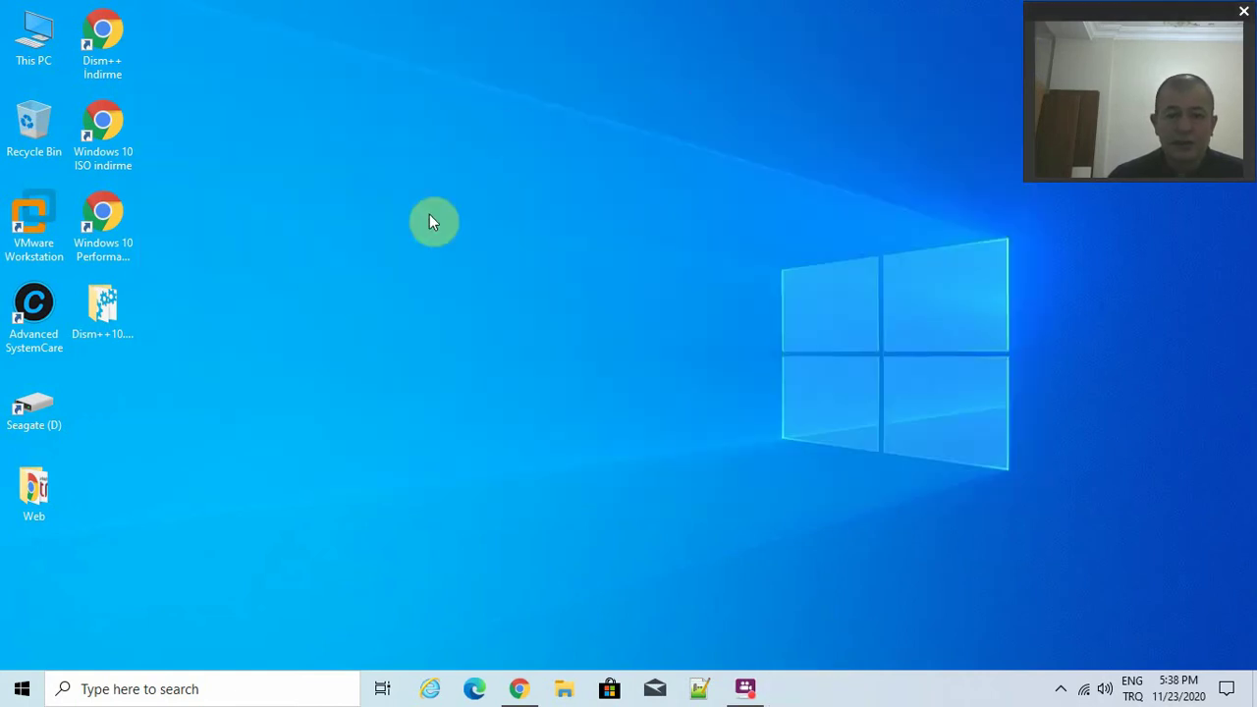
Bring up the Dism++ web page in Chrome and minimize the browser.
{"action": "left_click", "coordinate": [322, 285]}
{"action": "left_click", "coordinate": [518, 689]}
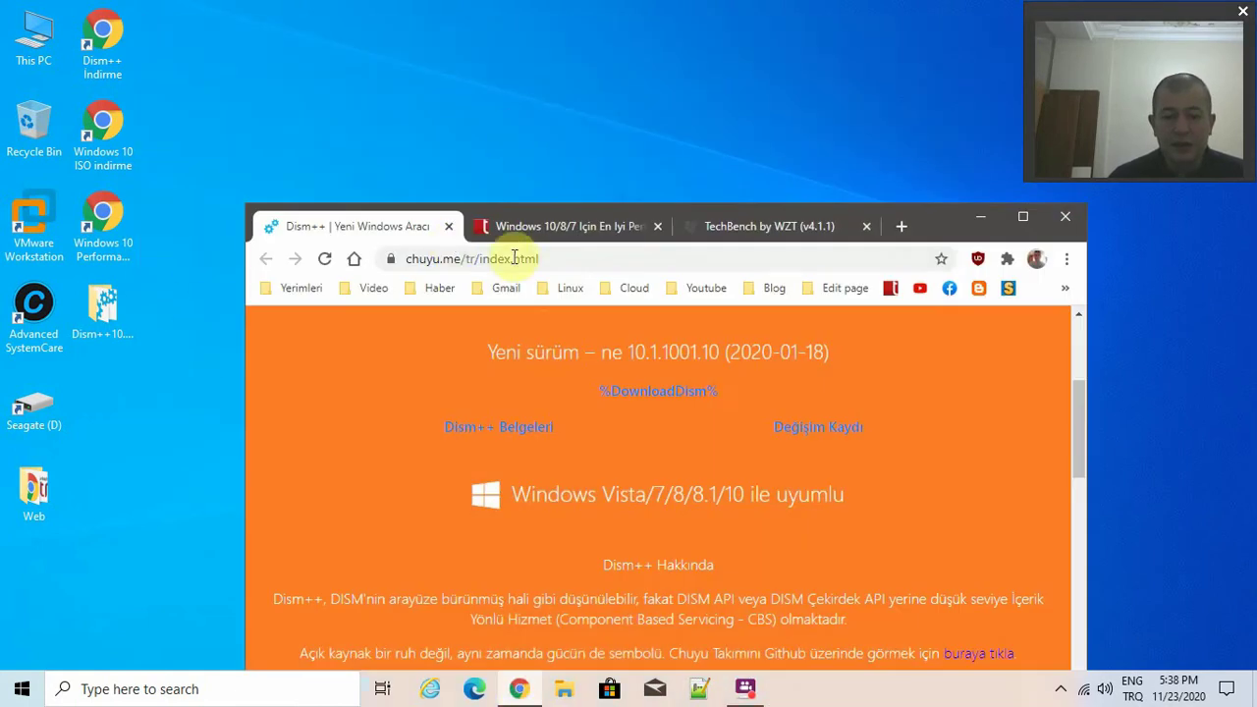
{"action": "left_click", "coordinate": [978, 215]}
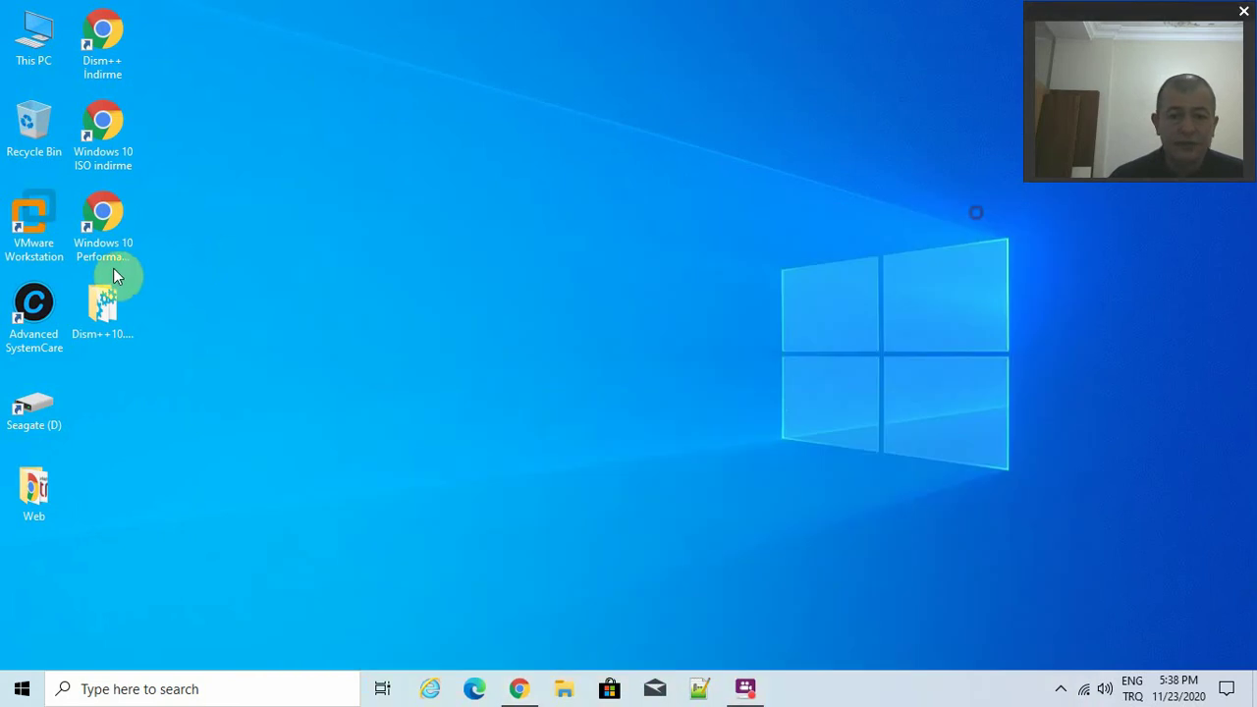
Open the Dism++10.1.1001.10 folder from the desktop, display its contents as large icons, and move the window toward the screen's upper edge.
{"action": "double_click", "coordinate": [124, 310]}
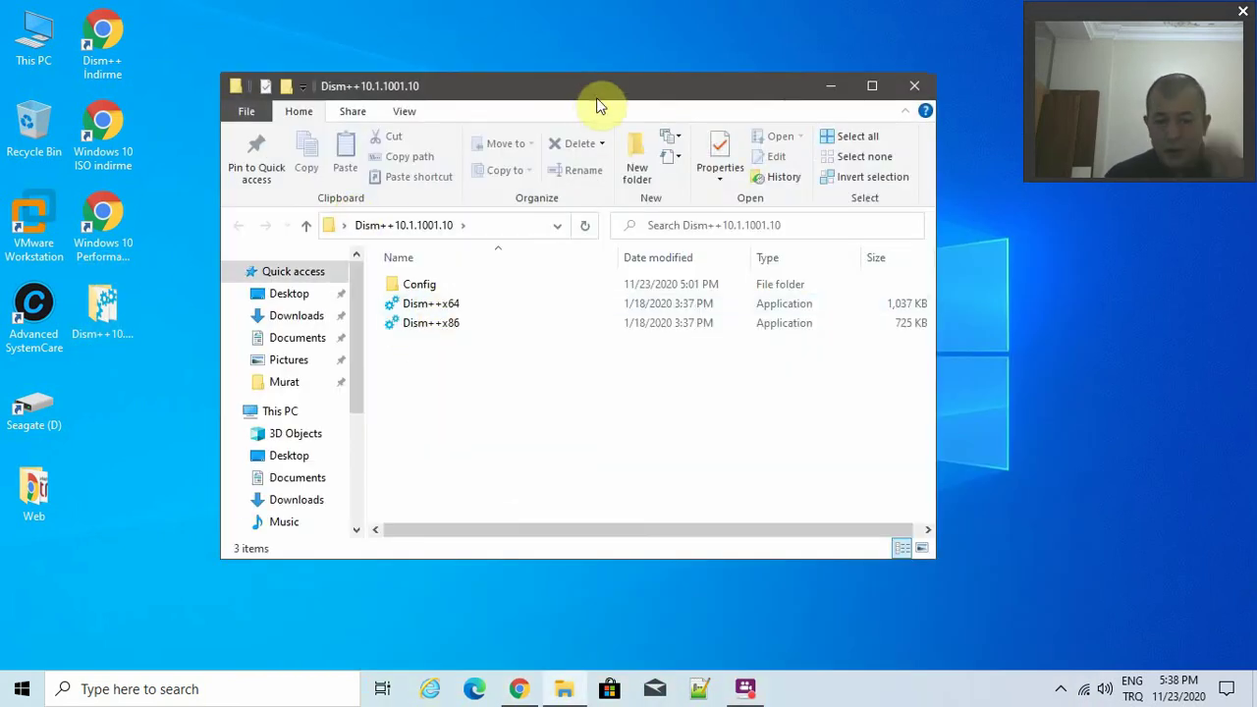
{"action": "left_click_drag", "start_coordinate": [569, 97], "coordinate": [487, 29]}
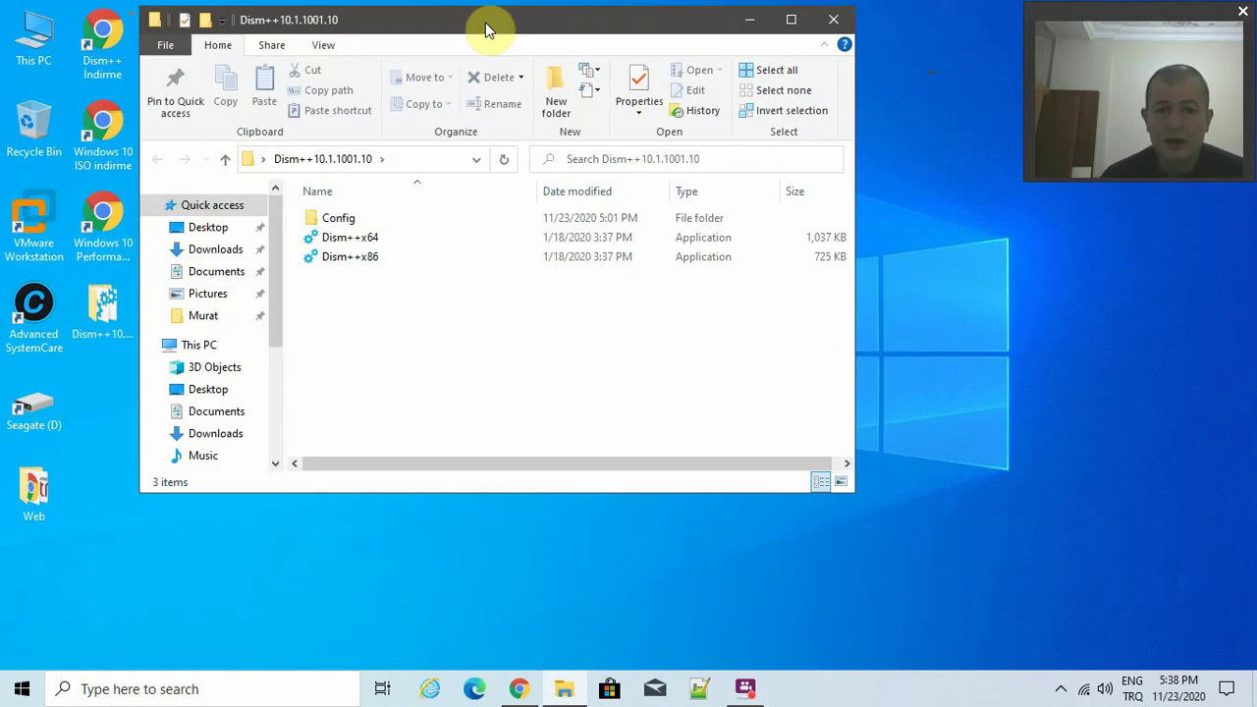
{"action": "left_click", "coordinate": [324, 47]}
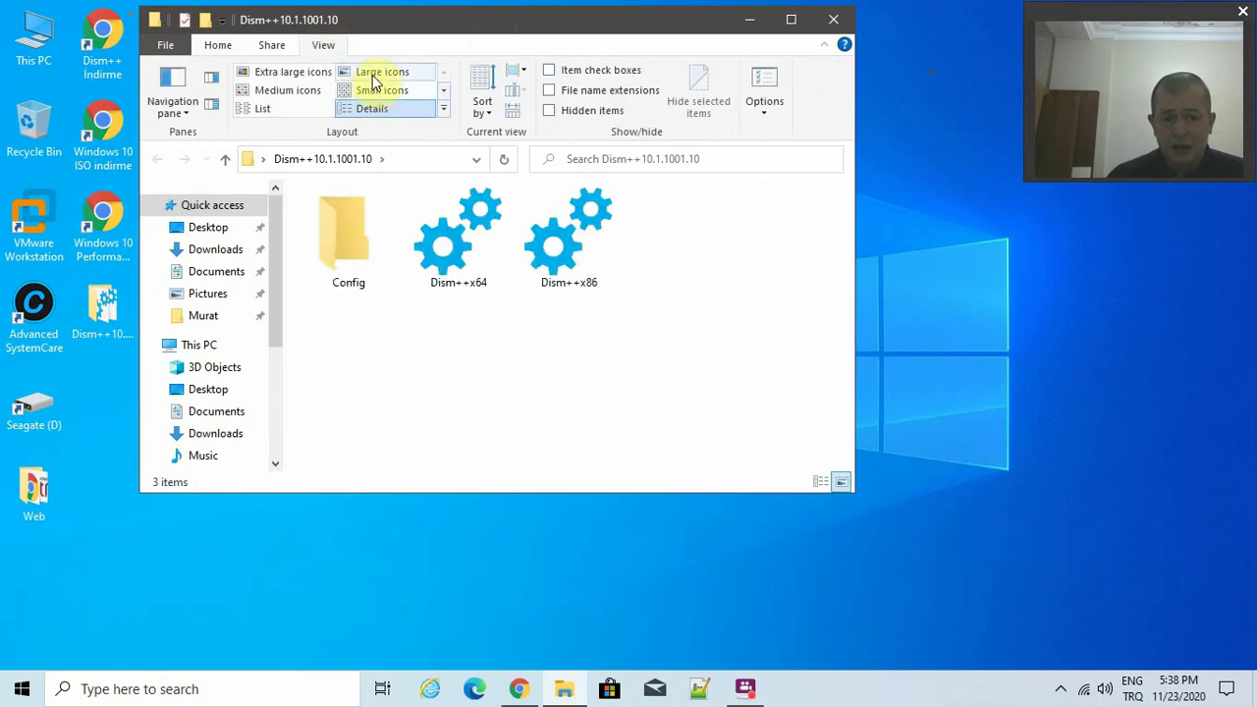
{"action": "left_click", "coordinate": [373, 78]}
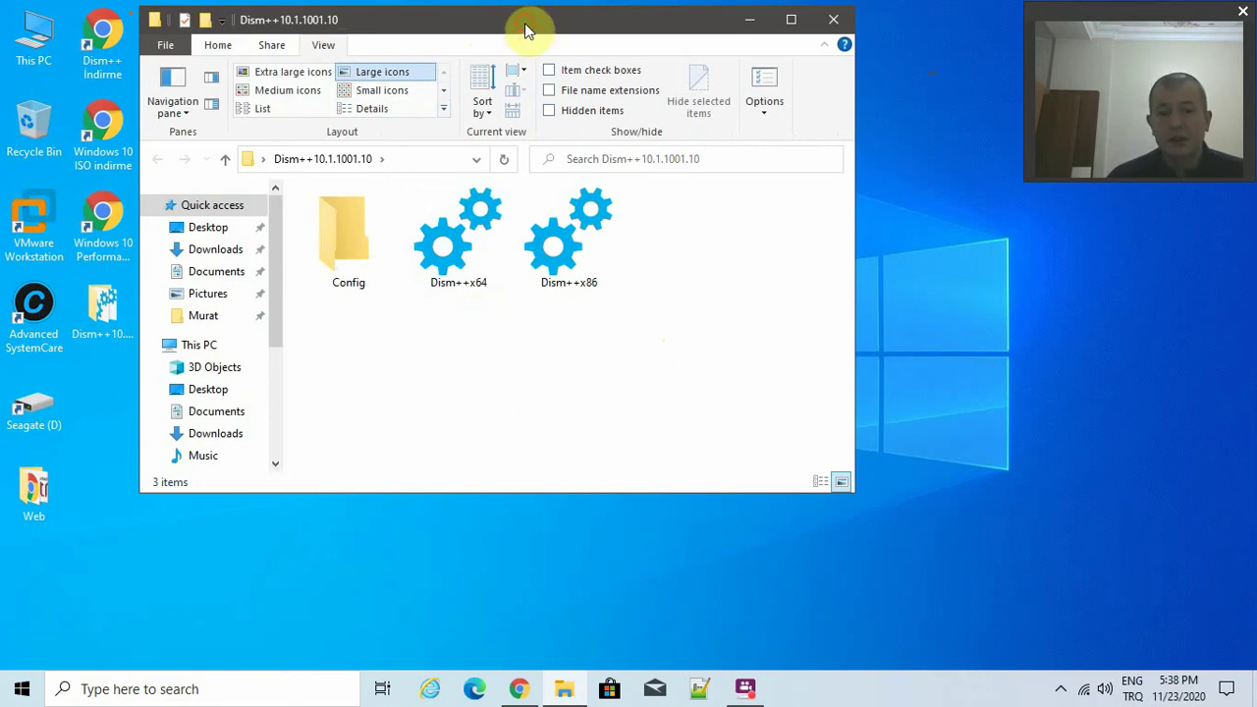
{"action": "left_click_drag", "start_coordinate": [524, 13], "coordinate": [512, 8]}
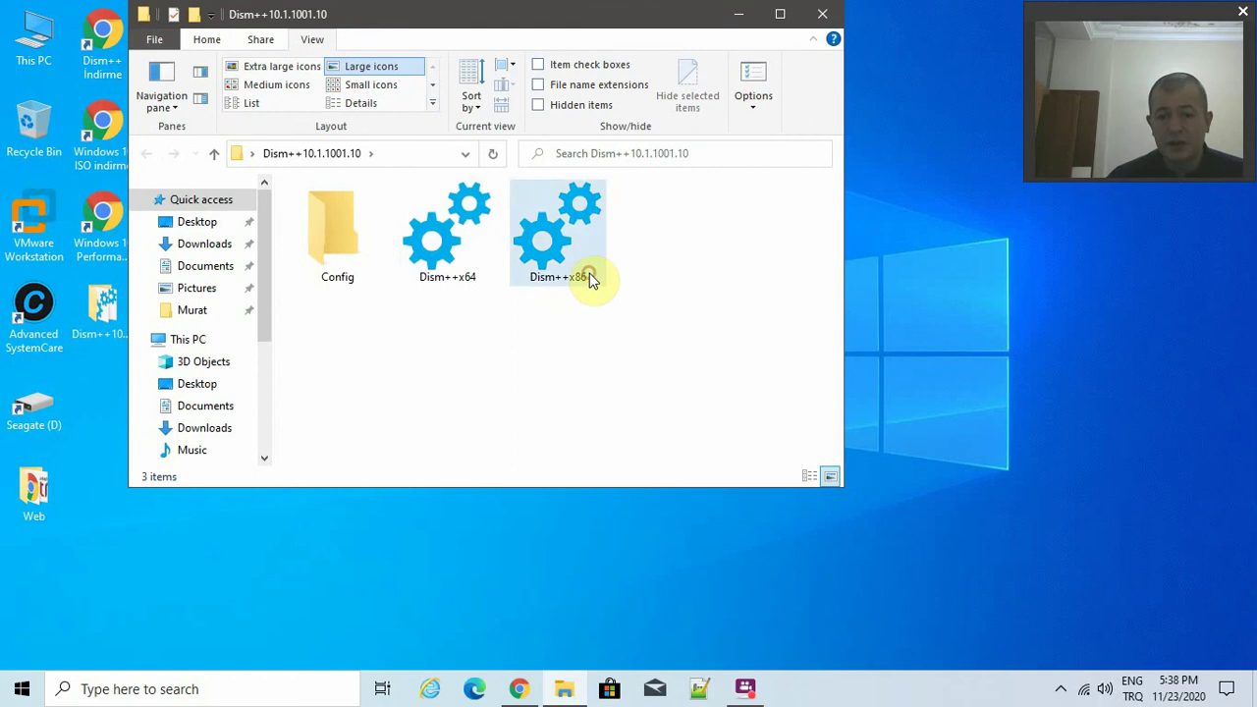
Run Dism++x64 as administrator, maximize its window, and decline the offered update.
{"action": "left_click", "coordinate": [590, 287]}
{"action": "left_click", "coordinate": [466, 282]}
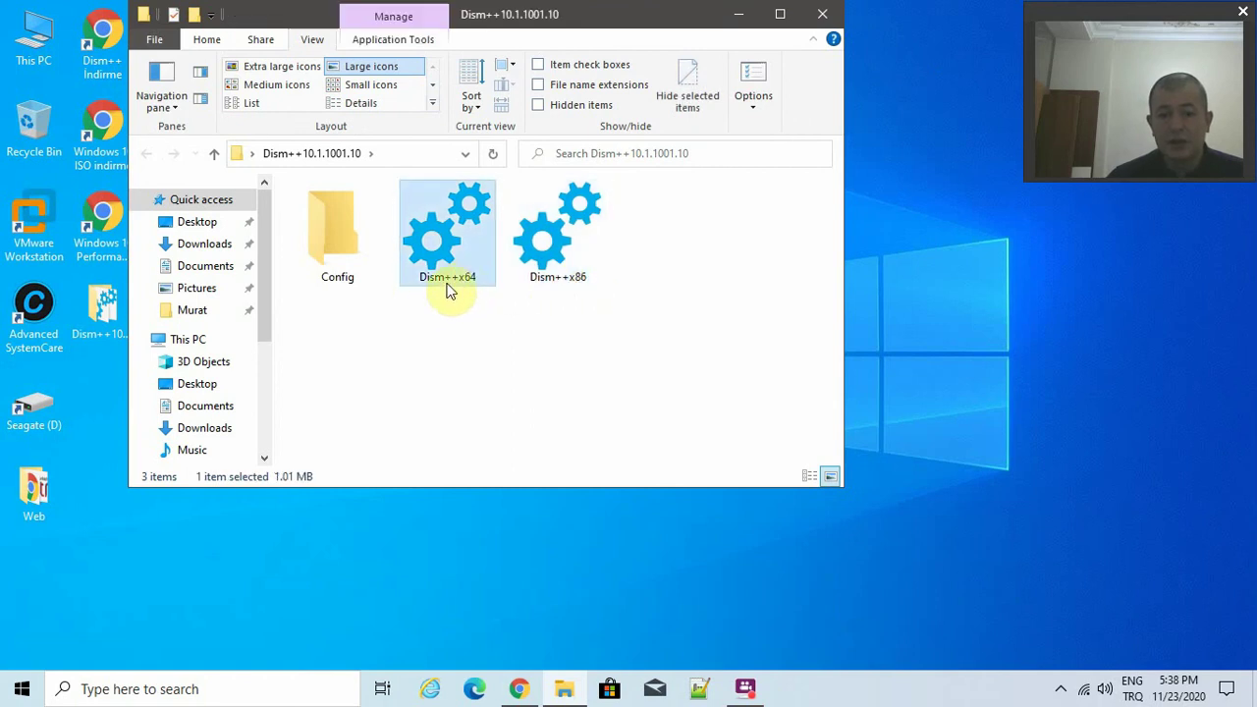
{"action": "right_click", "coordinate": [436, 239]}
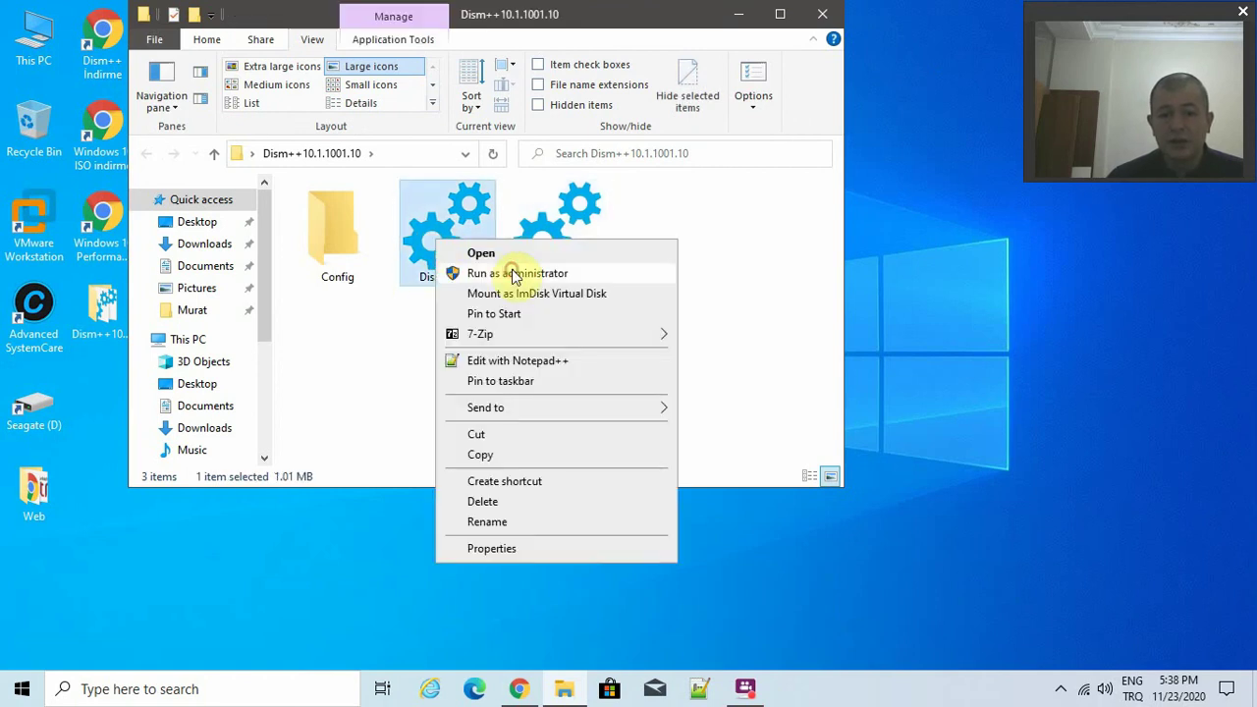
{"action": "left_click", "coordinate": [513, 274]}
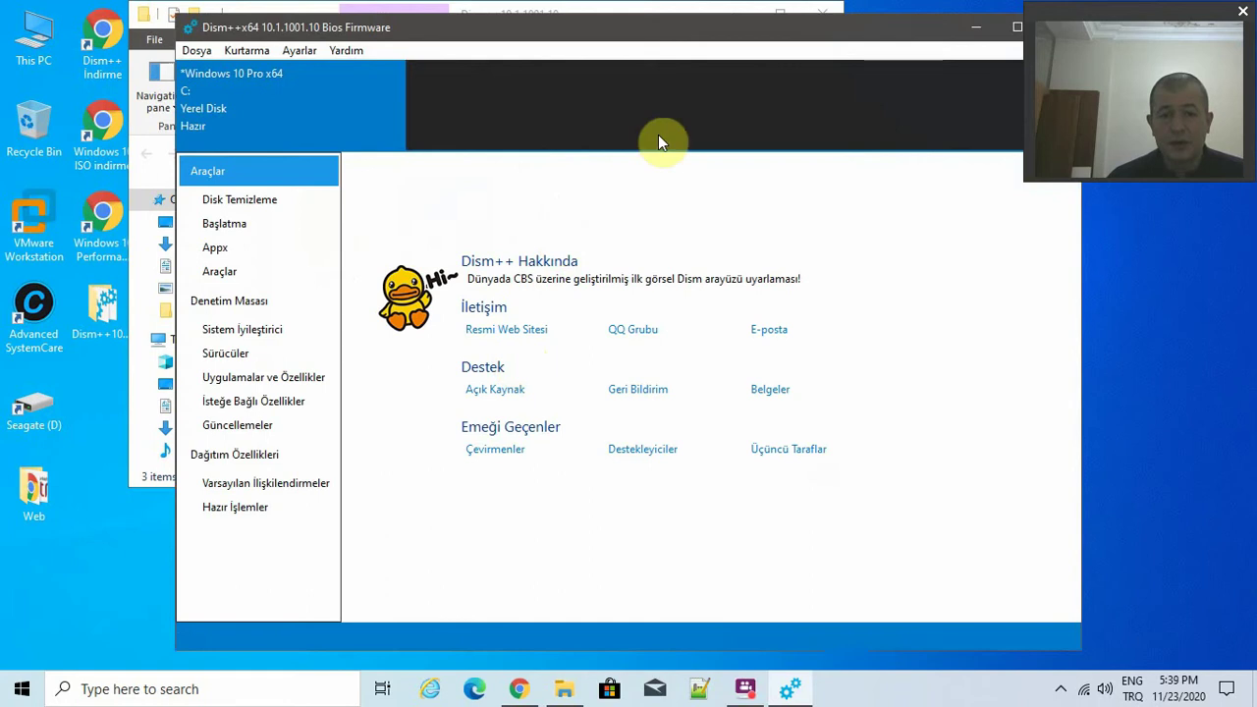
{"action": "left_click_drag", "start_coordinate": [665, 32], "coordinate": [576, 0]}
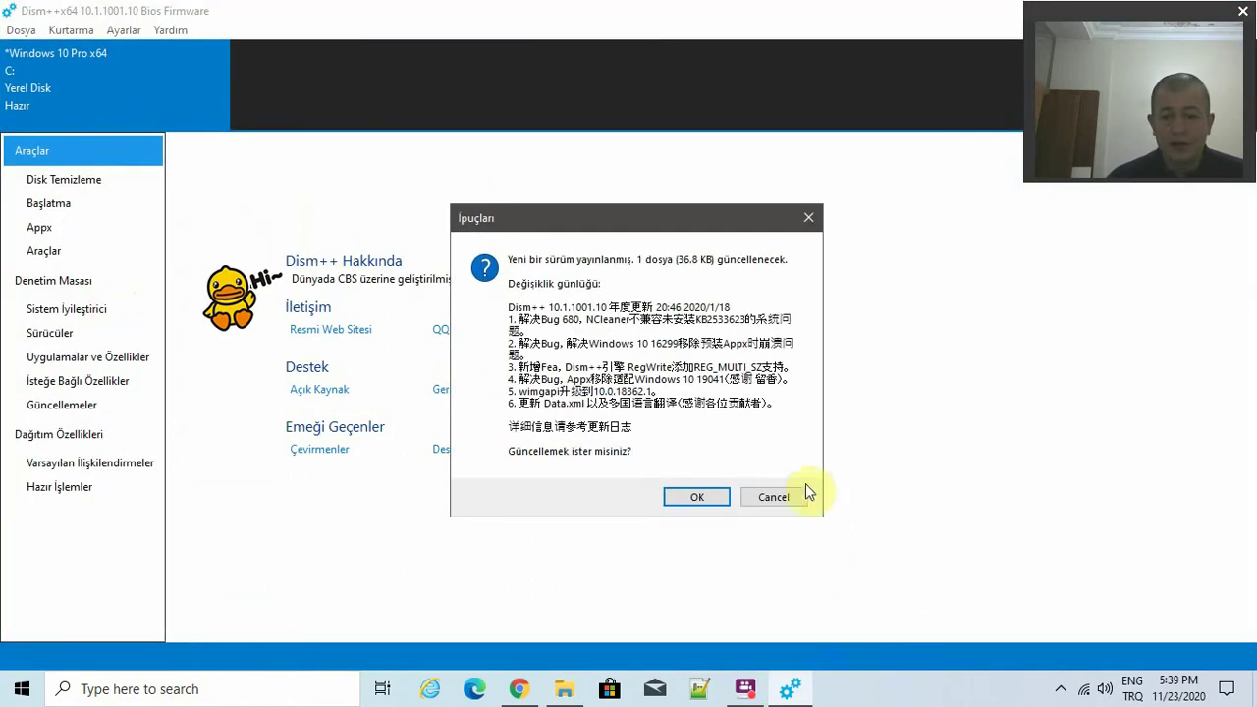
{"action": "left_click", "coordinate": [773, 497]}
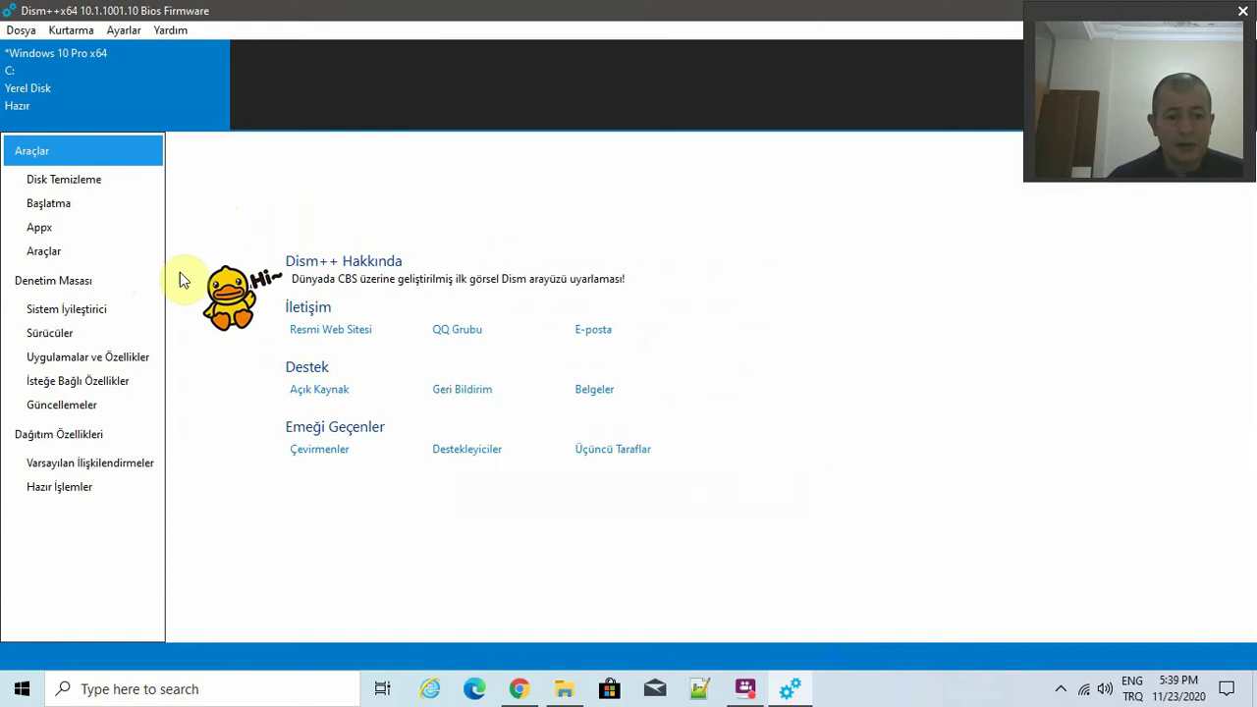
In Sistem İyileştirici, choose Arama Çubuğu as the taskbar's Cortana view under Görev Çubuğu Ayarları, and collapse that group.
{"action": "left_click", "coordinate": [90, 309]}
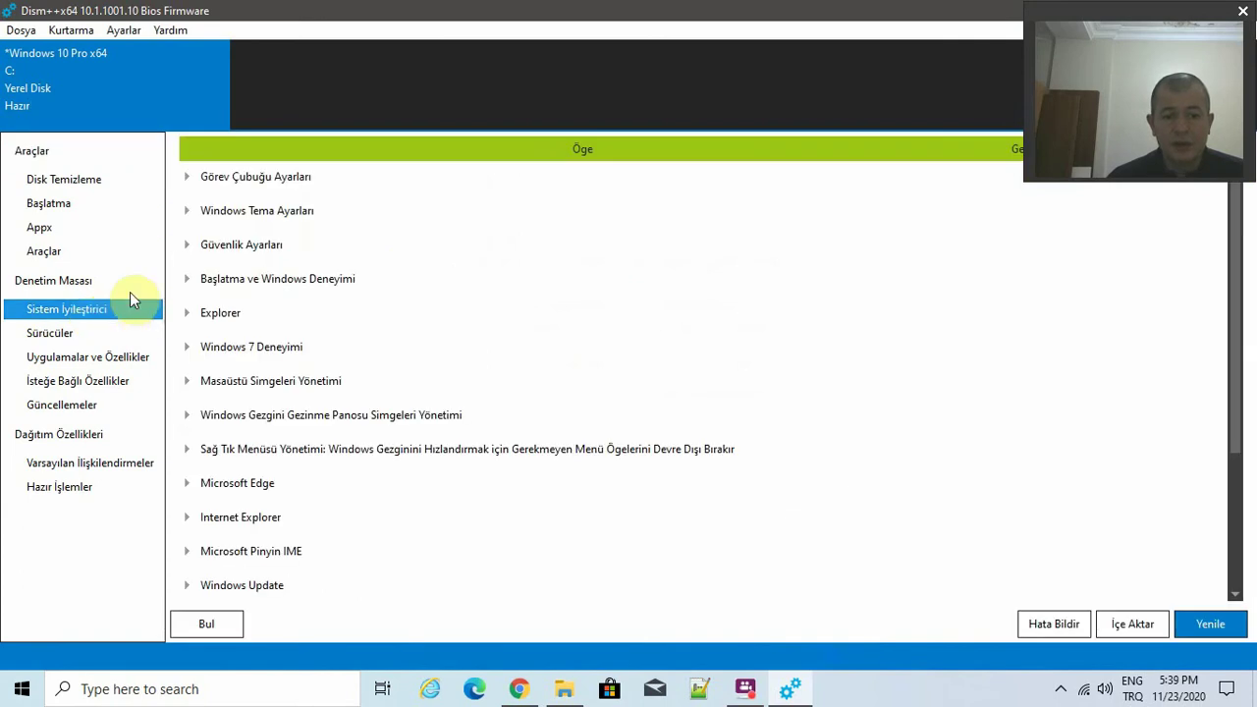
{"action": "left_click", "coordinate": [186, 177]}
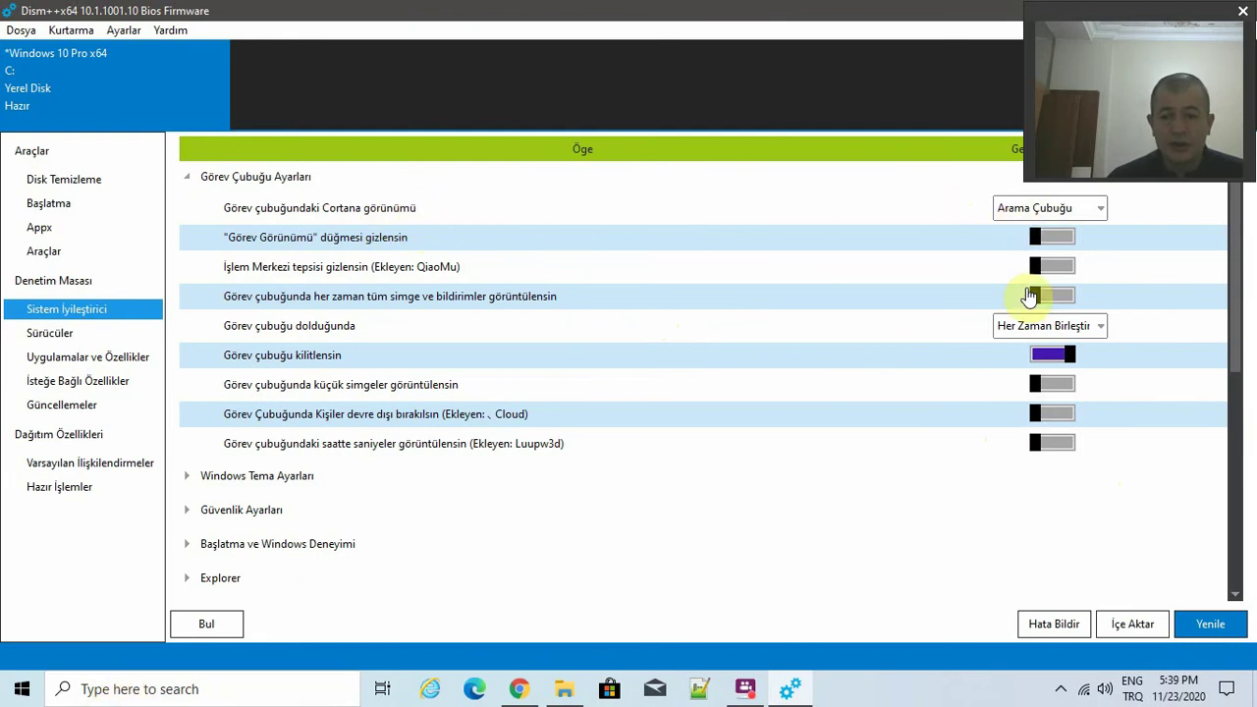
{"action": "left_click", "coordinate": [1074, 208]}
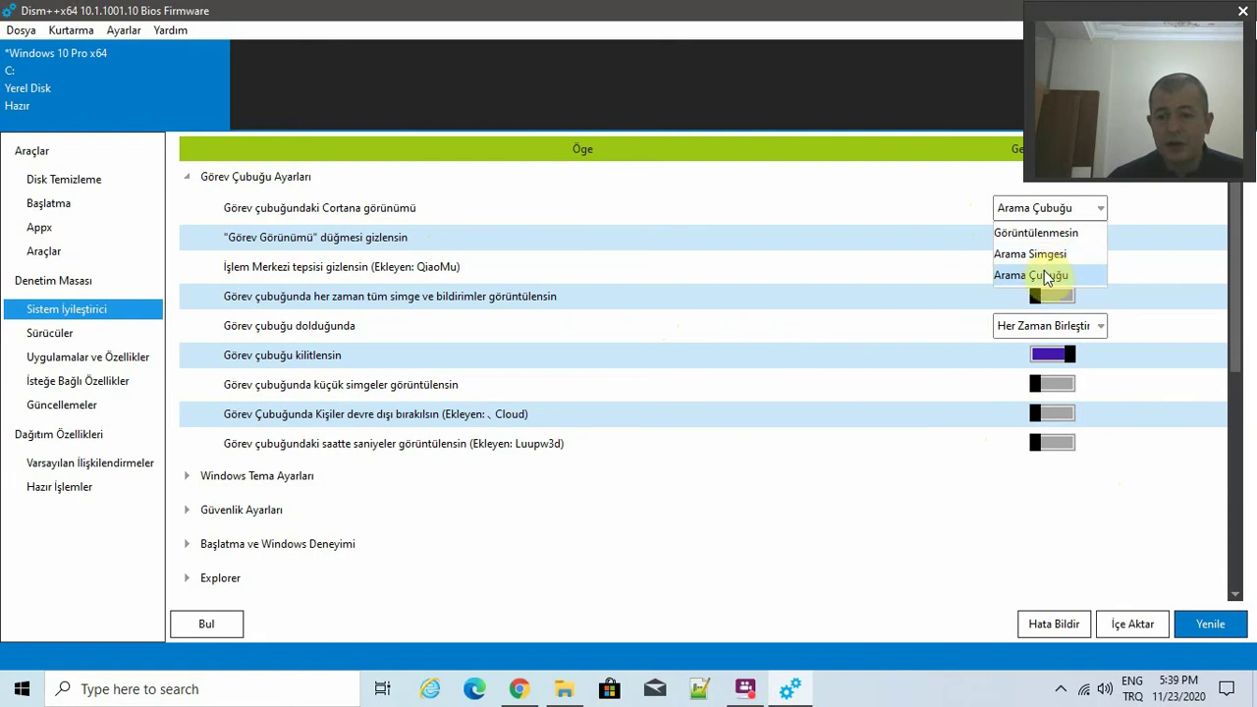
{"action": "left_click", "coordinate": [1046, 277]}
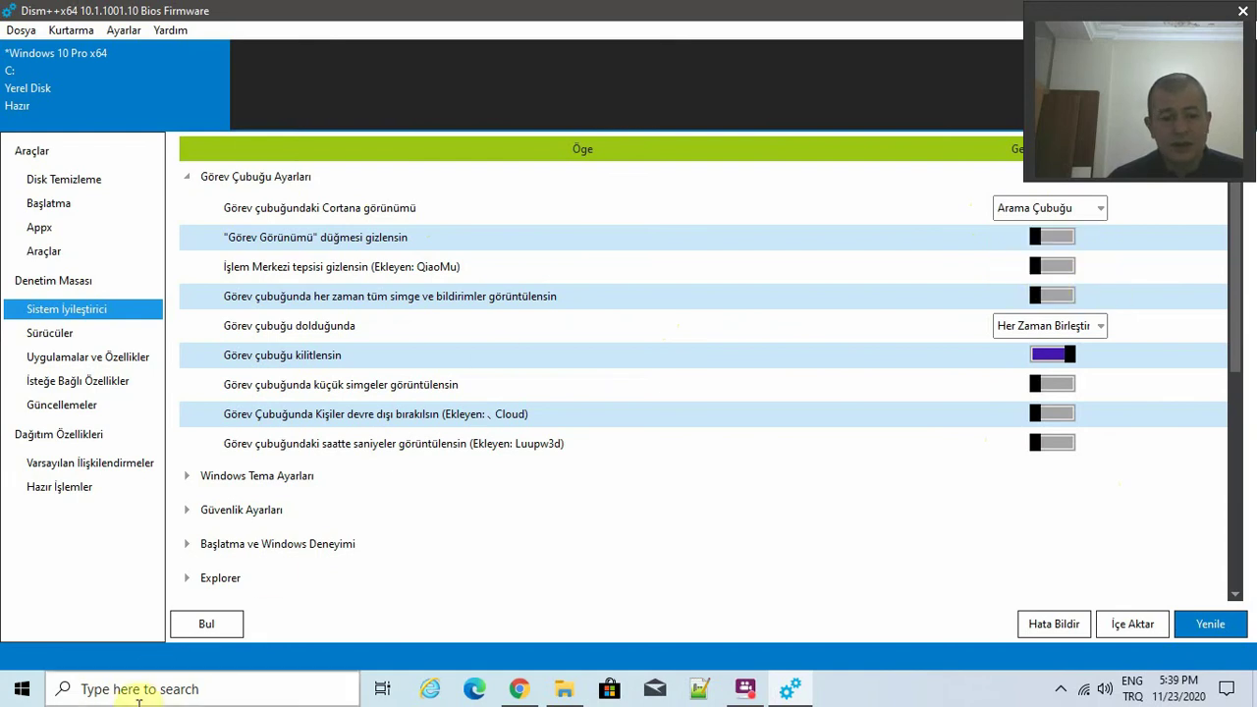
{"action": "left_click", "coordinate": [188, 180]}
Examine the Windows Tema Ayarları group, including the desktop wallpaper quality choices, and collapse it.
{"action": "left_click", "coordinate": [188, 210]}
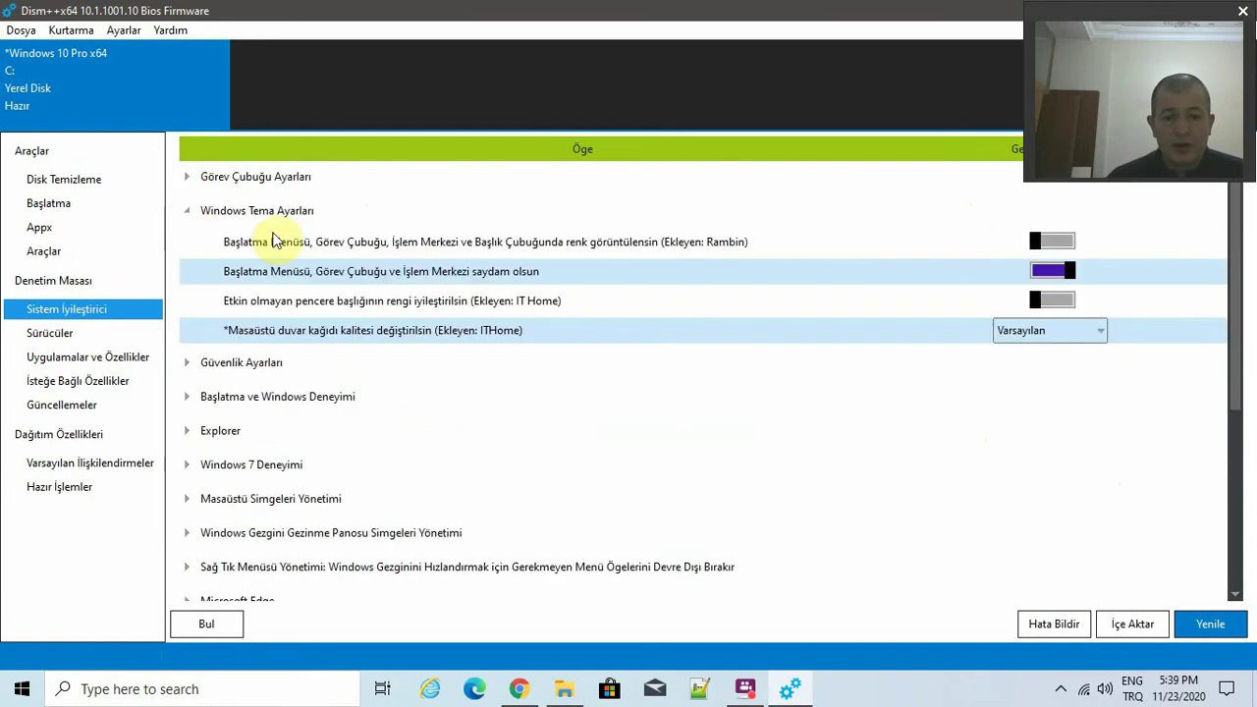
{"action": "double_click", "coordinate": [494, 12]}
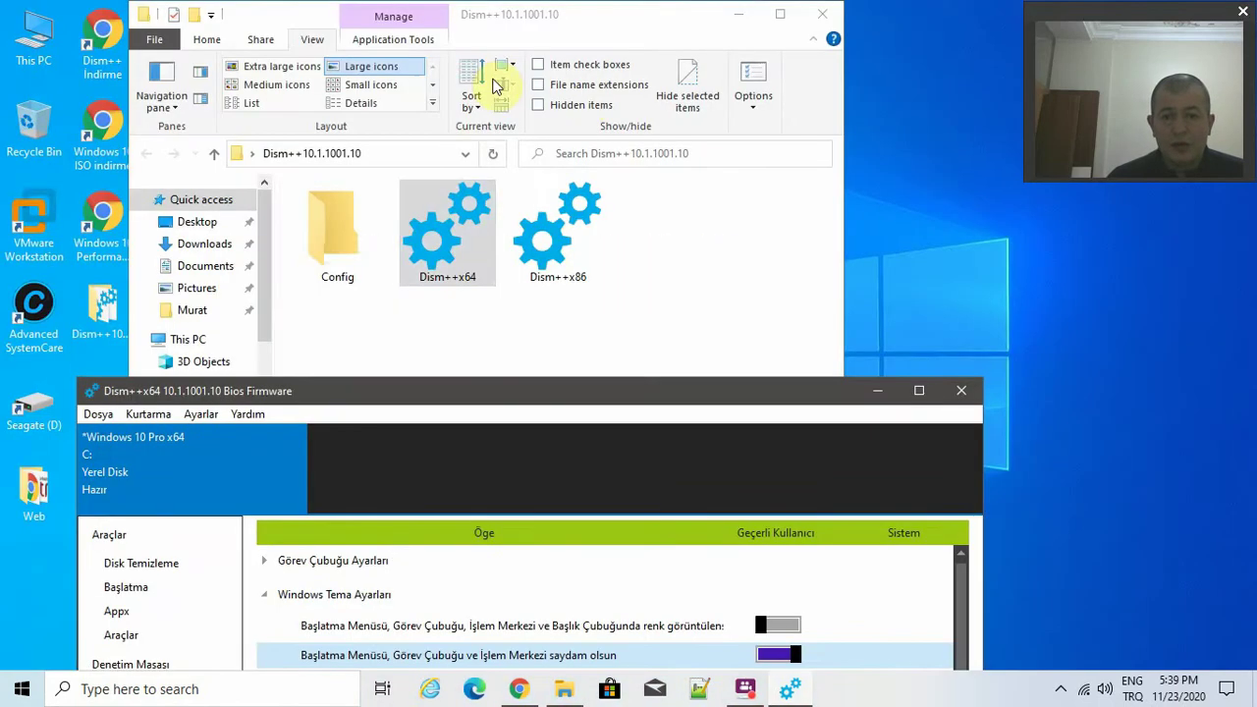
{"action": "left_click", "coordinate": [918, 392]}
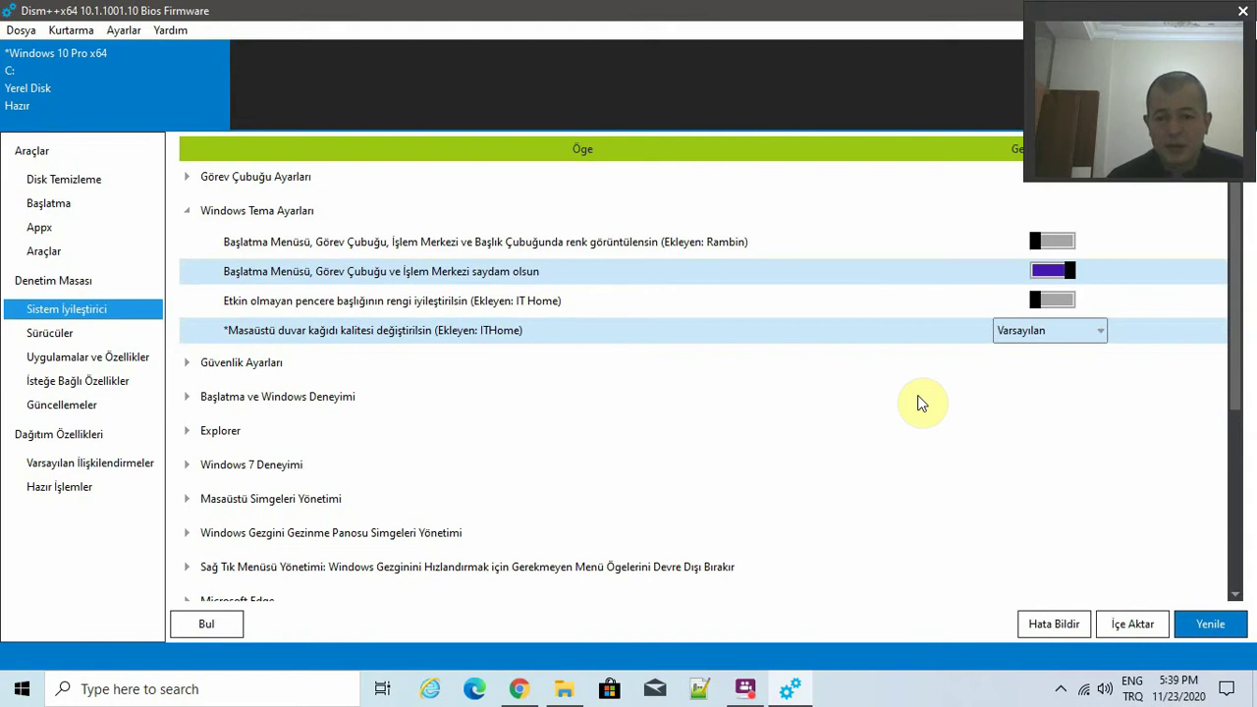
{"action": "left_click", "coordinate": [1016, 330]}
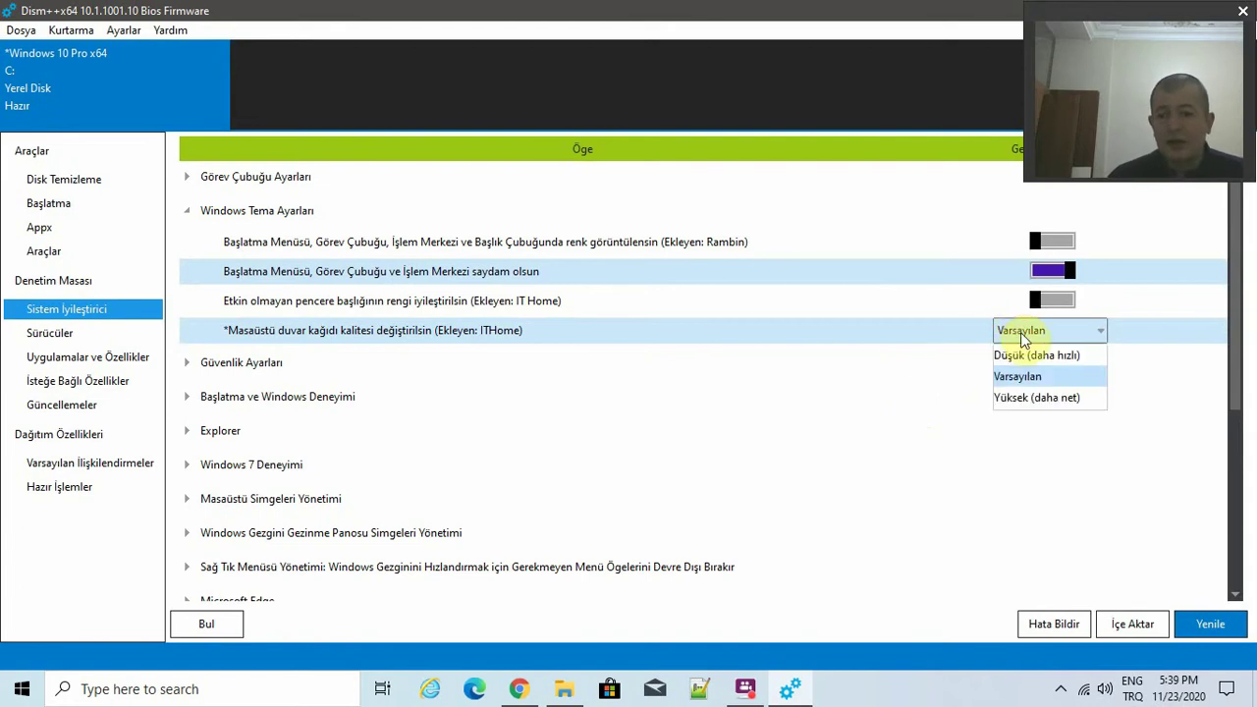
{"action": "left_click", "coordinate": [1033, 332]}
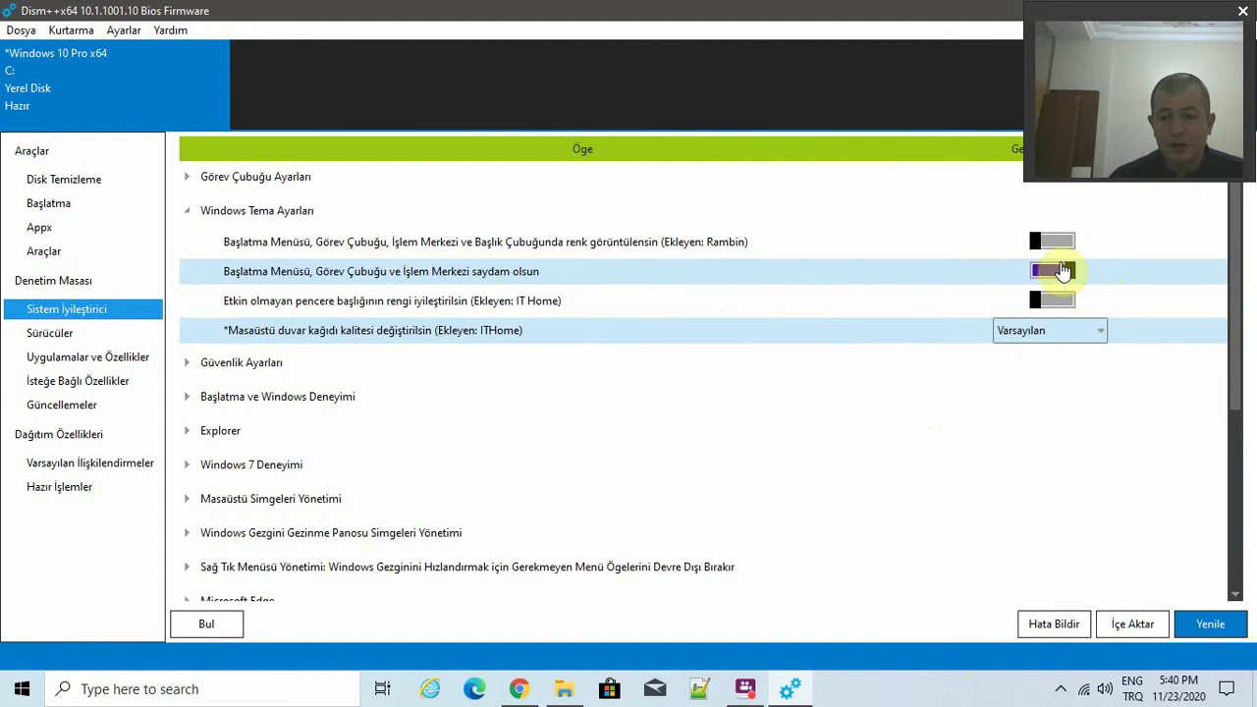
{"action": "left_click", "coordinate": [192, 211]}
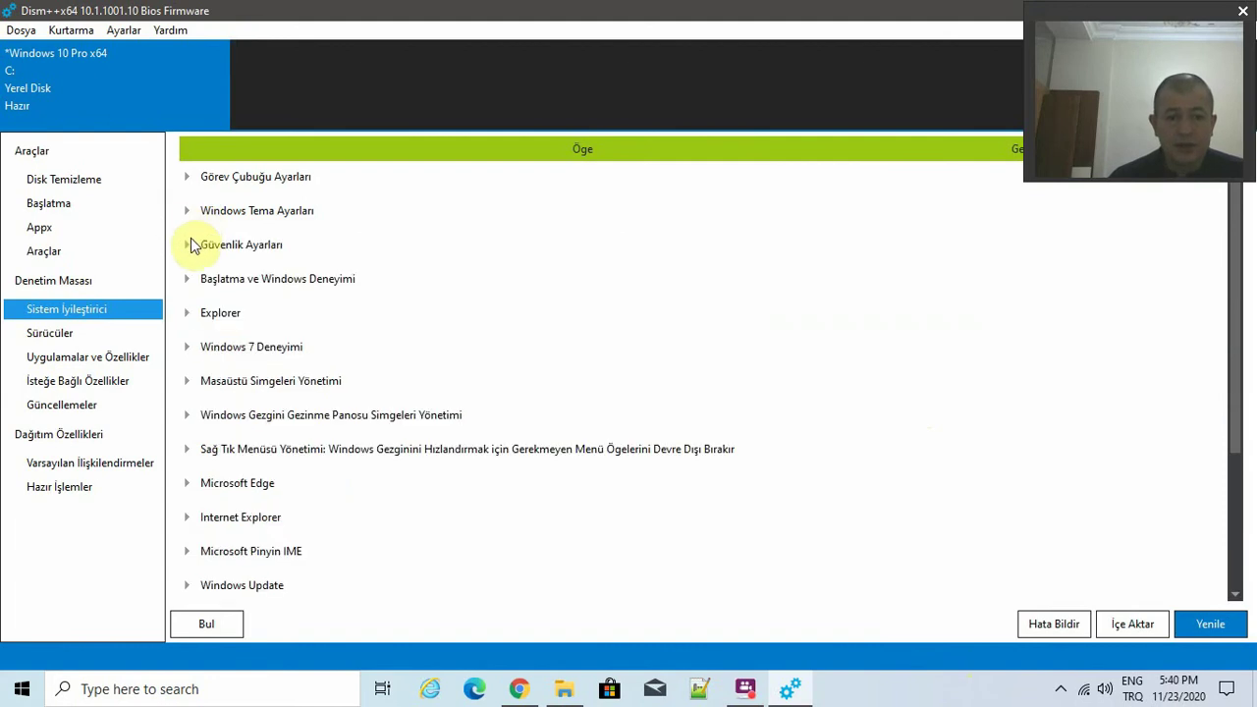
Examine Güvenlik Ayarları, checking the UAC notification choices and switching the built-in administrator account's approval mode off and back on.
{"action": "left_click", "coordinate": [192, 246]}
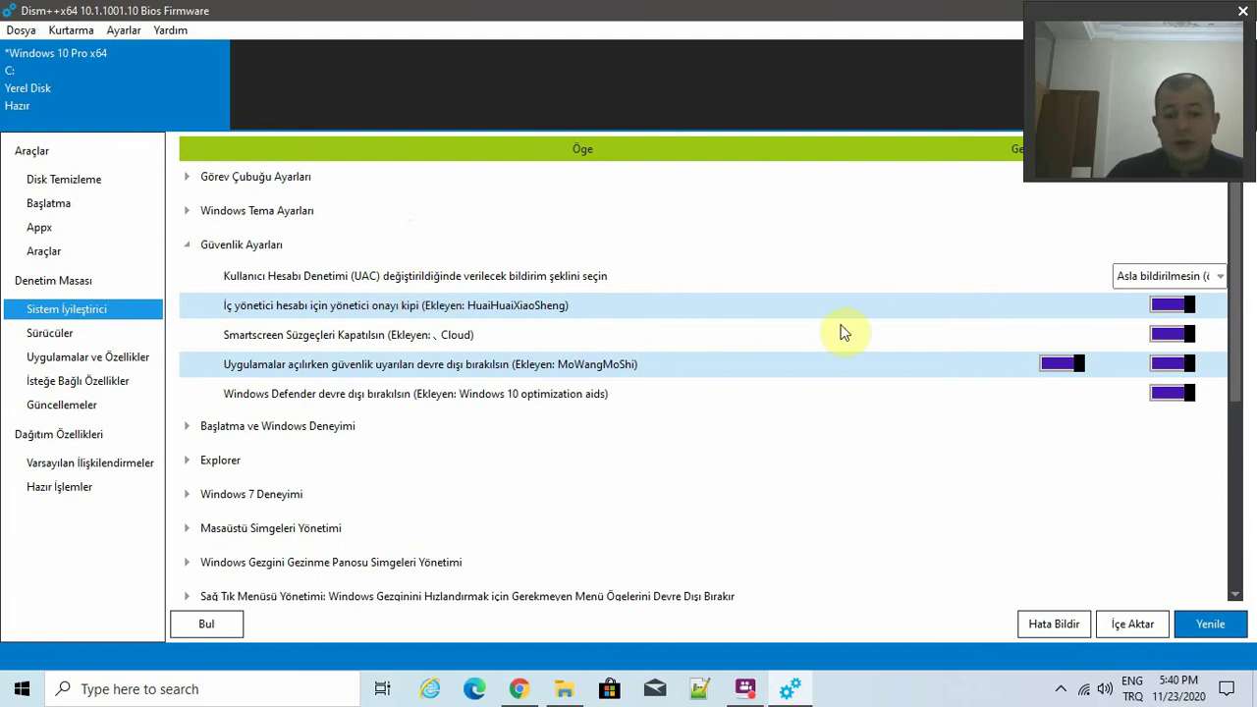
{"action": "left_click", "coordinate": [1169, 275]}
{"action": "left_click", "coordinate": [1168, 286]}
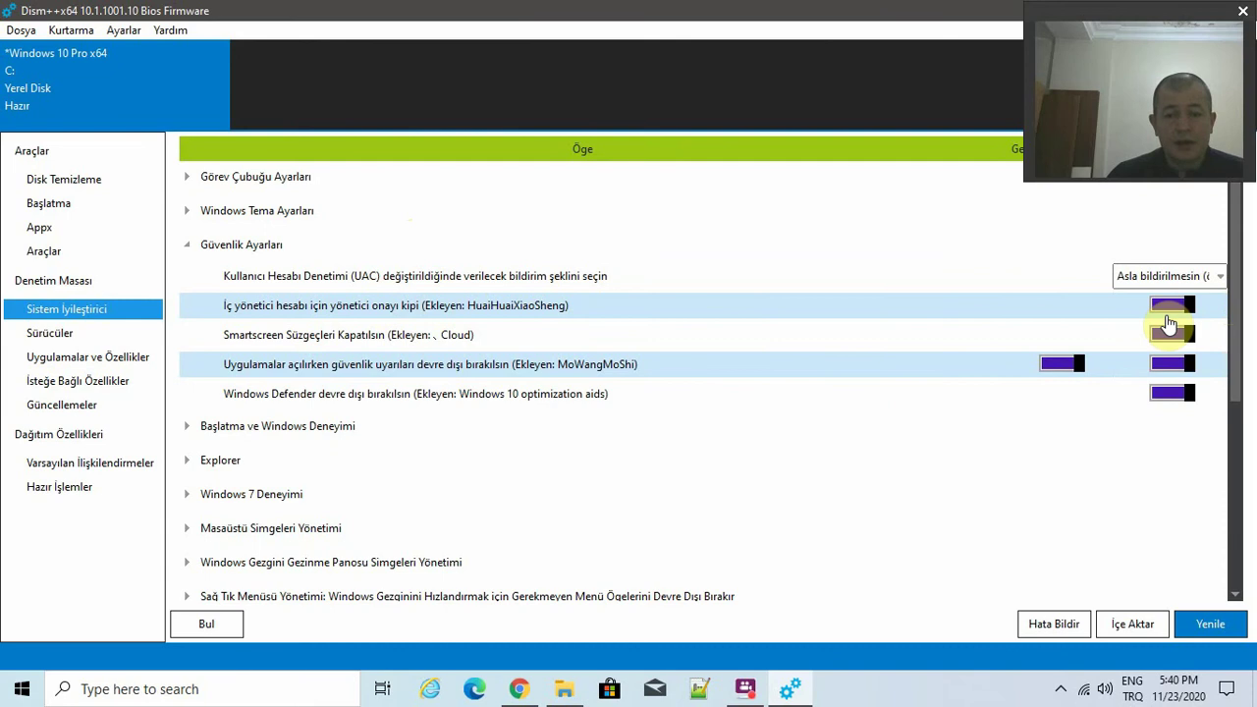
{"action": "left_click", "coordinate": [1194, 306]}
{"action": "left_click", "coordinate": [1194, 305]}
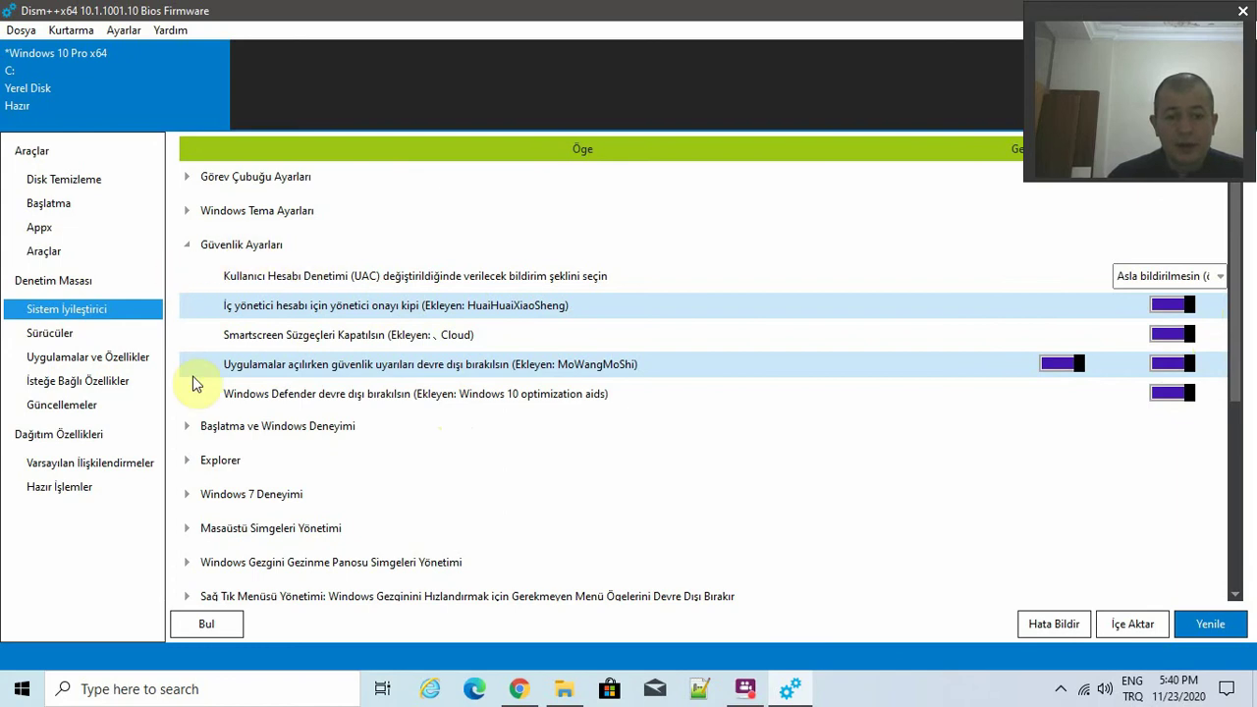
Expand Başlatma ve Windows Deneyimi and examine its options, switching the OneDrive disabling option off and back on.
{"action": "left_click", "coordinate": [189, 425]}
{"action": "scroll", "coordinate": [205, 407], "scroll_direction": "down", "scroll_amount": 1}
{"action": "scroll", "coordinate": [205, 406], "scroll_direction": "down", "scroll_amount": 1}
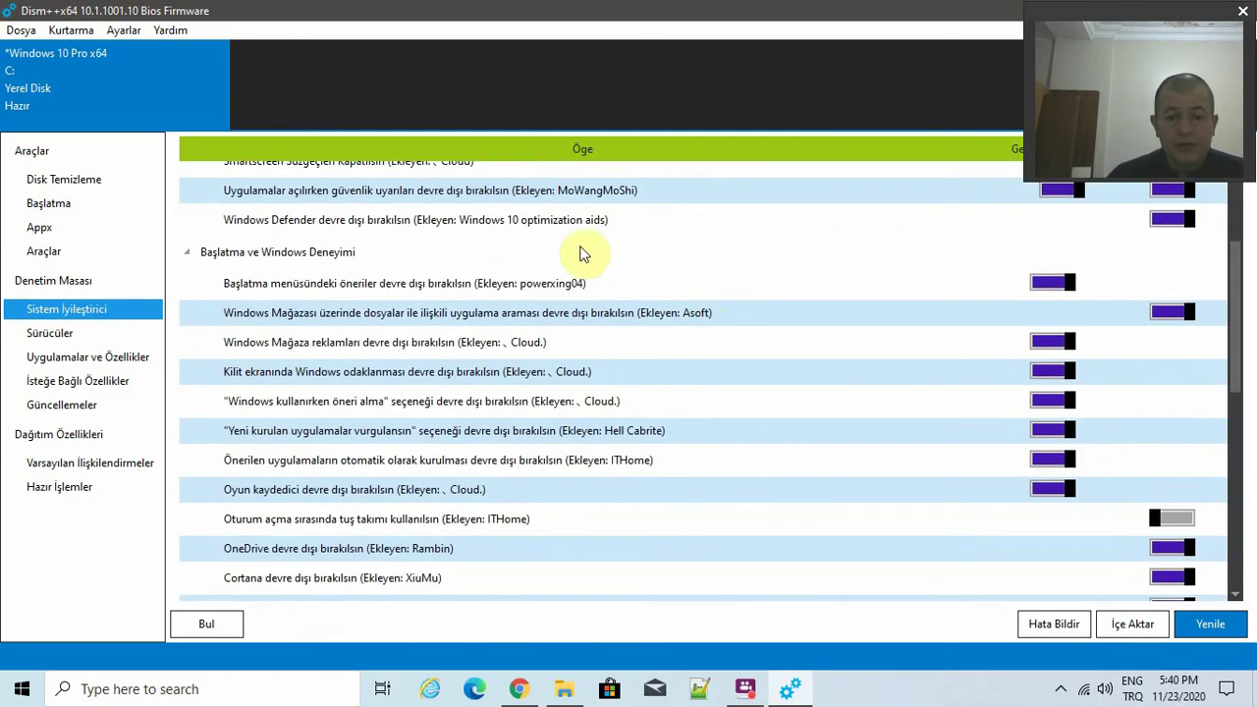
{"action": "scroll", "coordinate": [1000, 335], "scroll_direction": "down", "scroll_amount": 1}
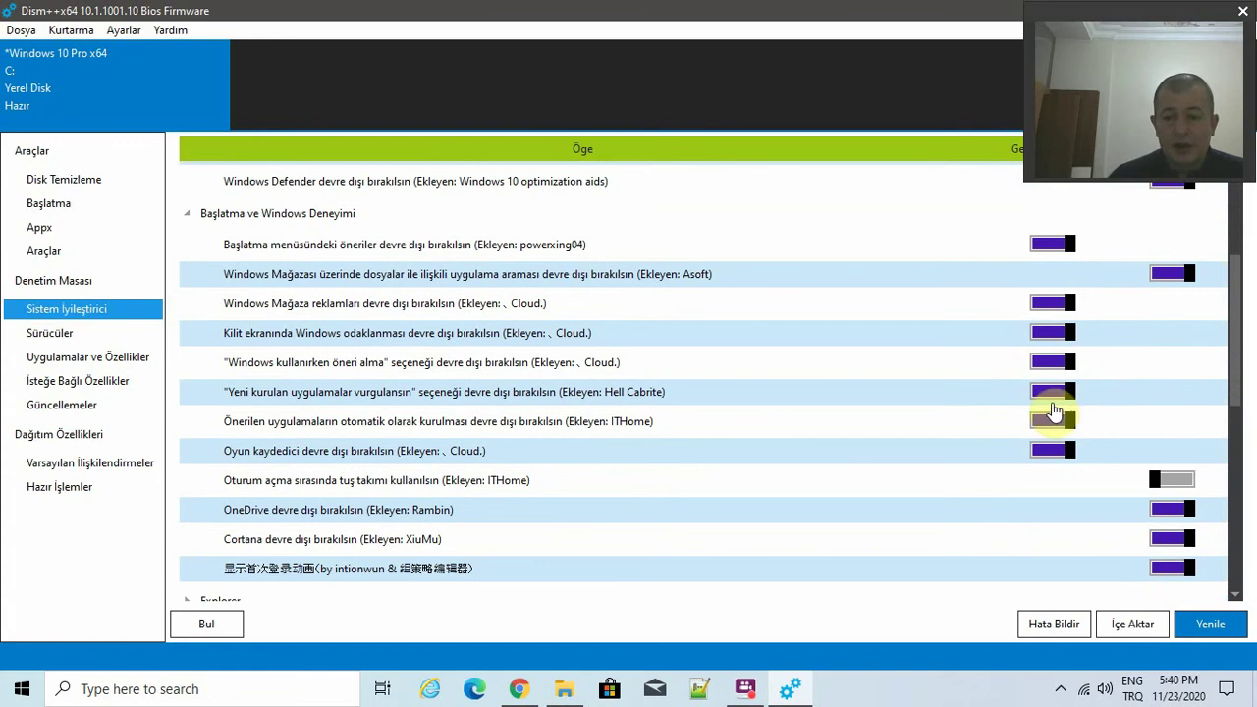
{"action": "scroll", "coordinate": [972, 437], "scroll_direction": "down", "scroll_amount": 1}
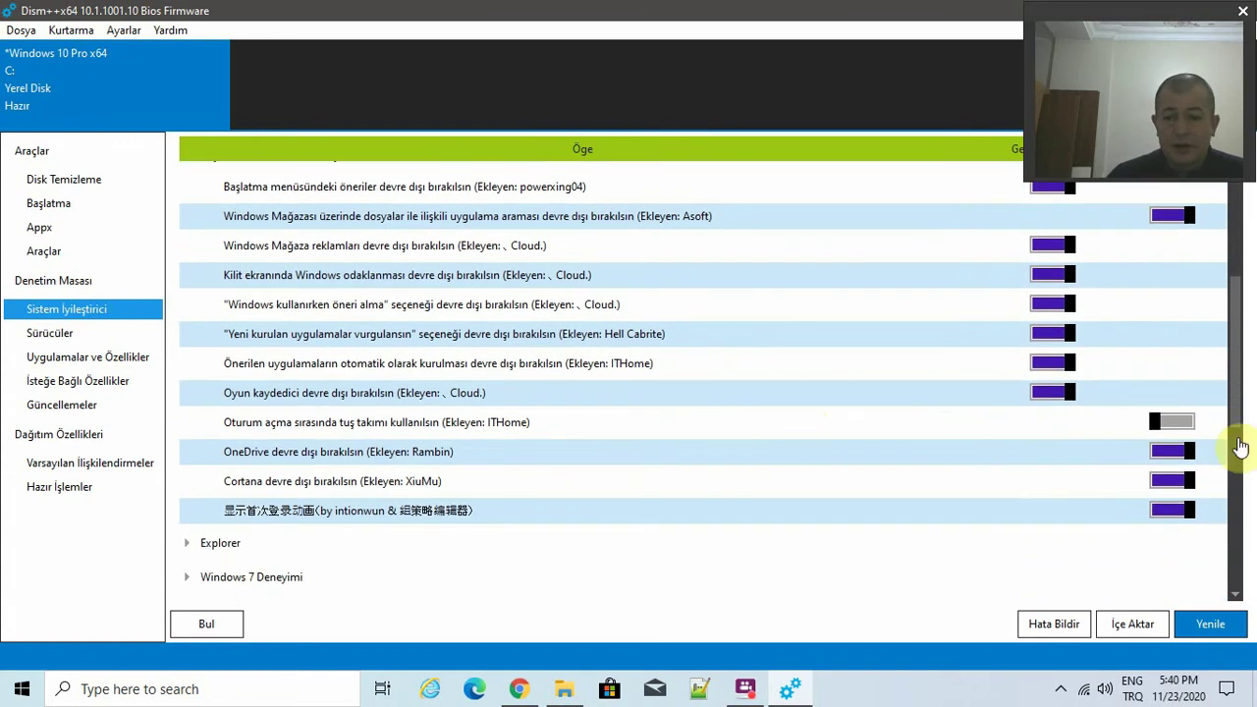
{"action": "scroll", "coordinate": [638, 429], "scroll_direction": "up", "scroll_amount": 2}
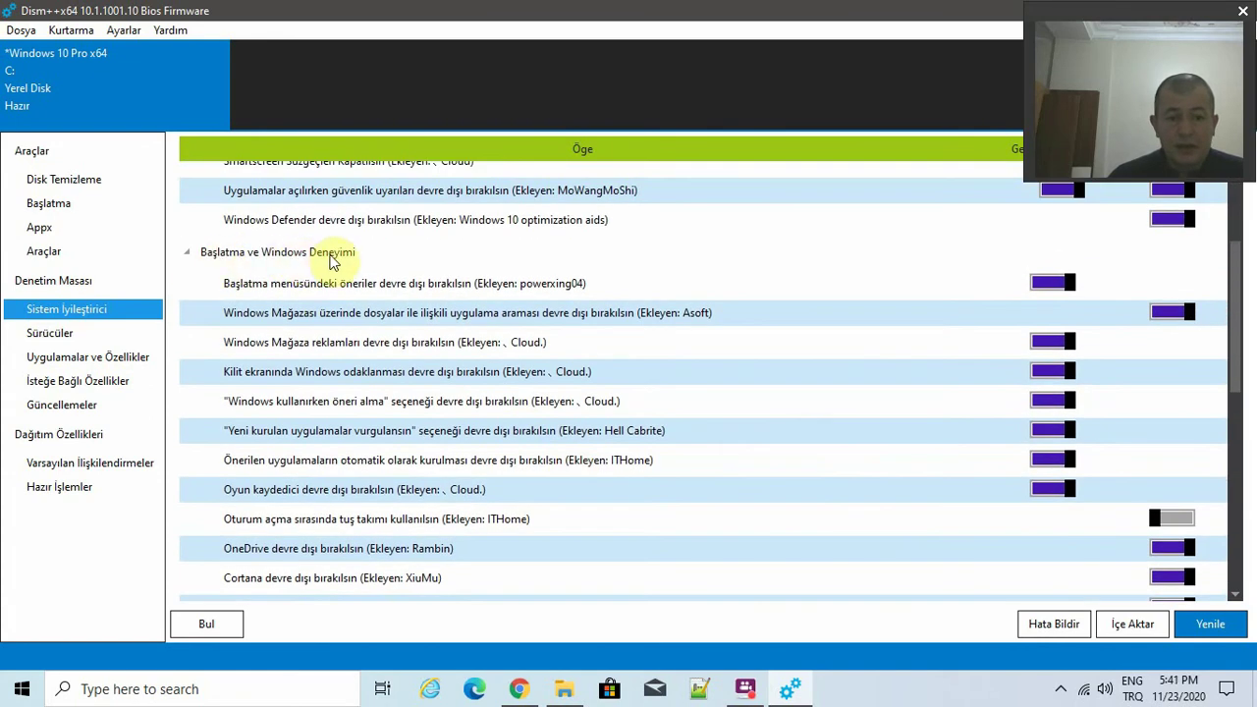
{"action": "scroll", "coordinate": [378, 305], "scroll_direction": "down", "scroll_amount": 2}
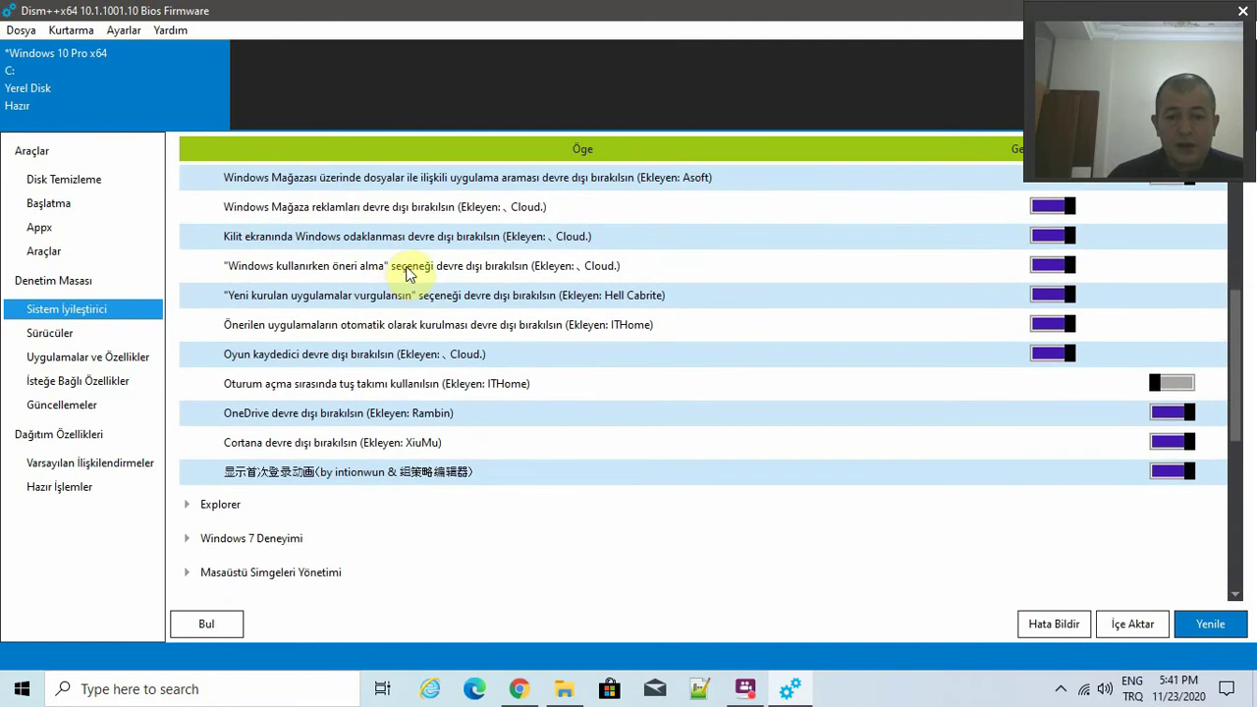
{"action": "scroll", "coordinate": [397, 277], "scroll_direction": "up", "scroll_amount": 2}
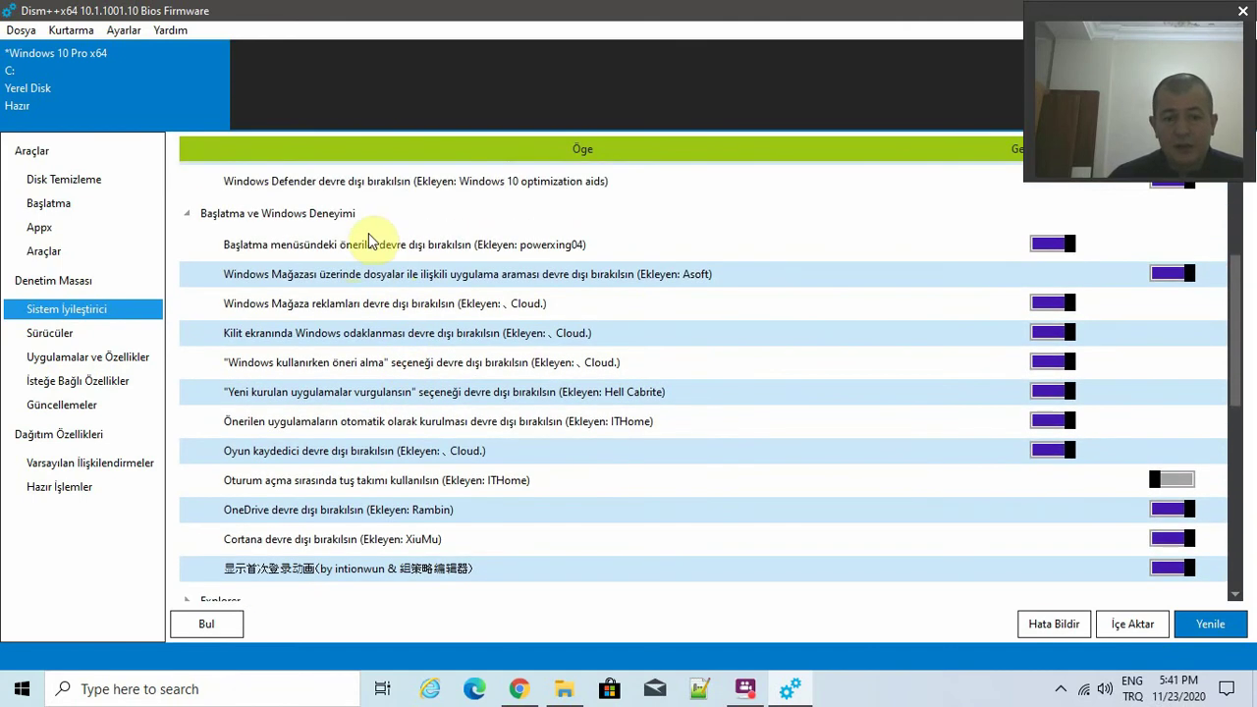
{"action": "scroll", "coordinate": [373, 415], "scroll_direction": "down", "scroll_amount": 3}
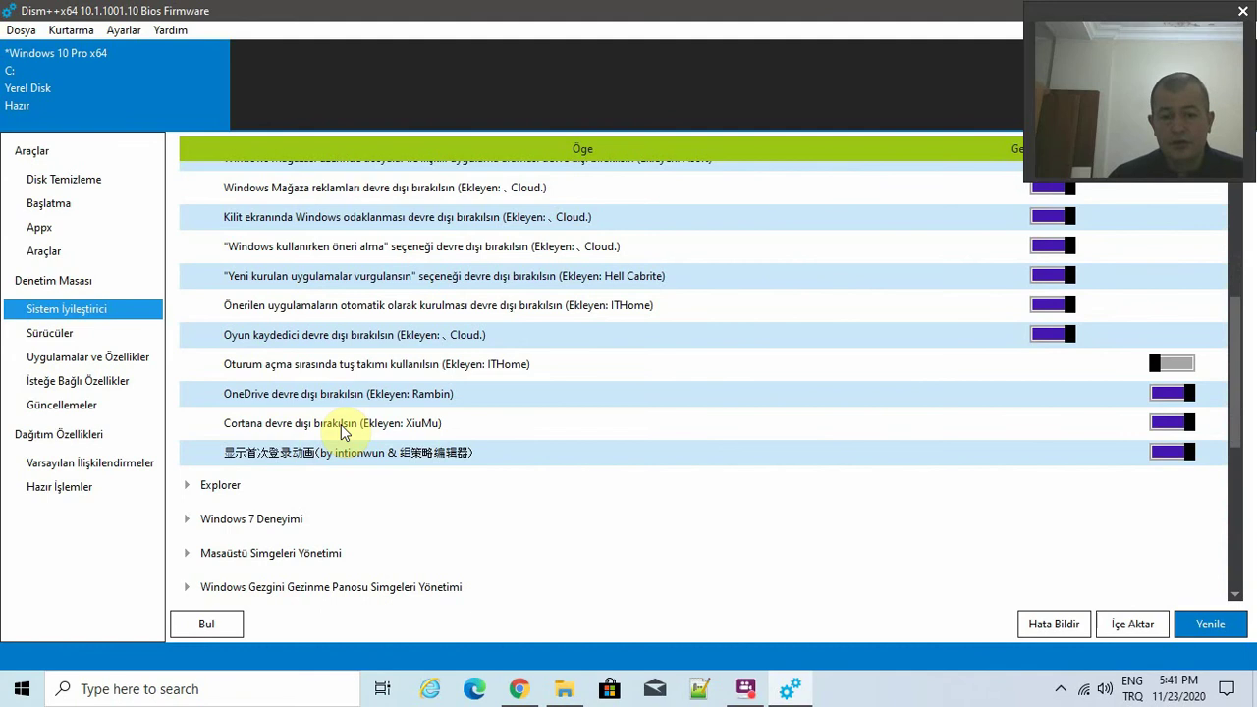
{"action": "scroll", "coordinate": [342, 430], "scroll_direction": "down", "scroll_amount": 2}
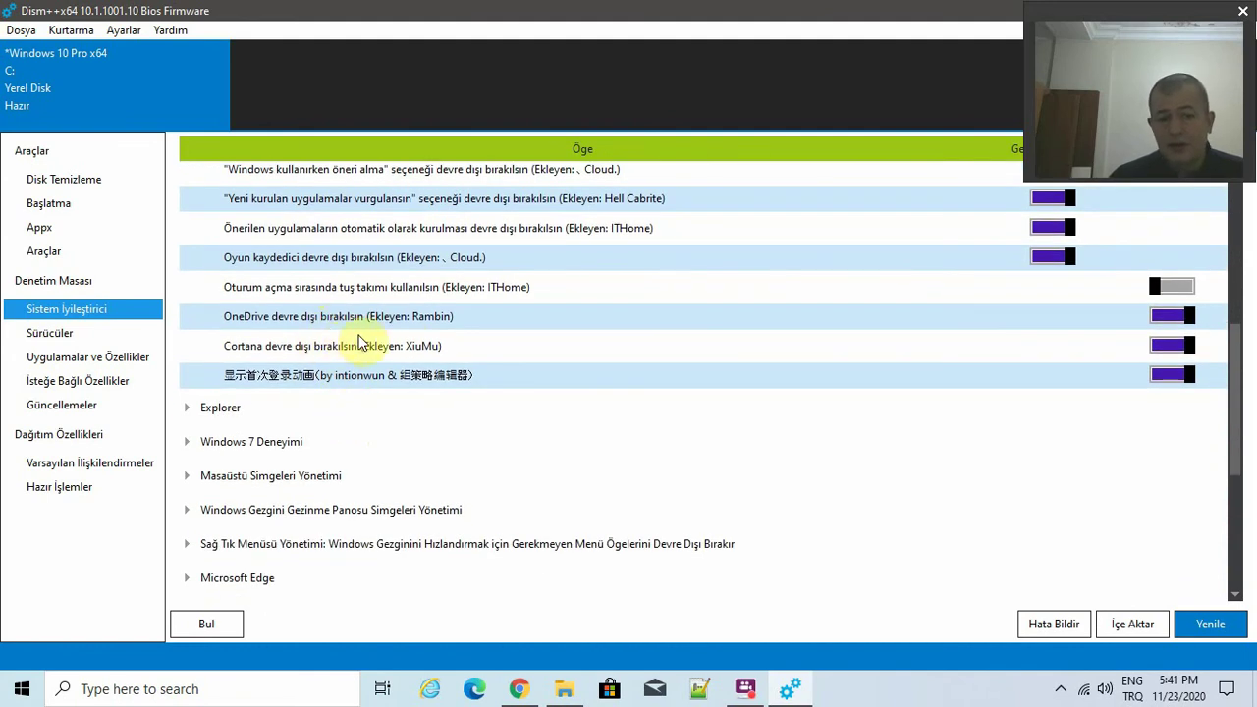
{"action": "left_click", "coordinate": [1178, 318]}
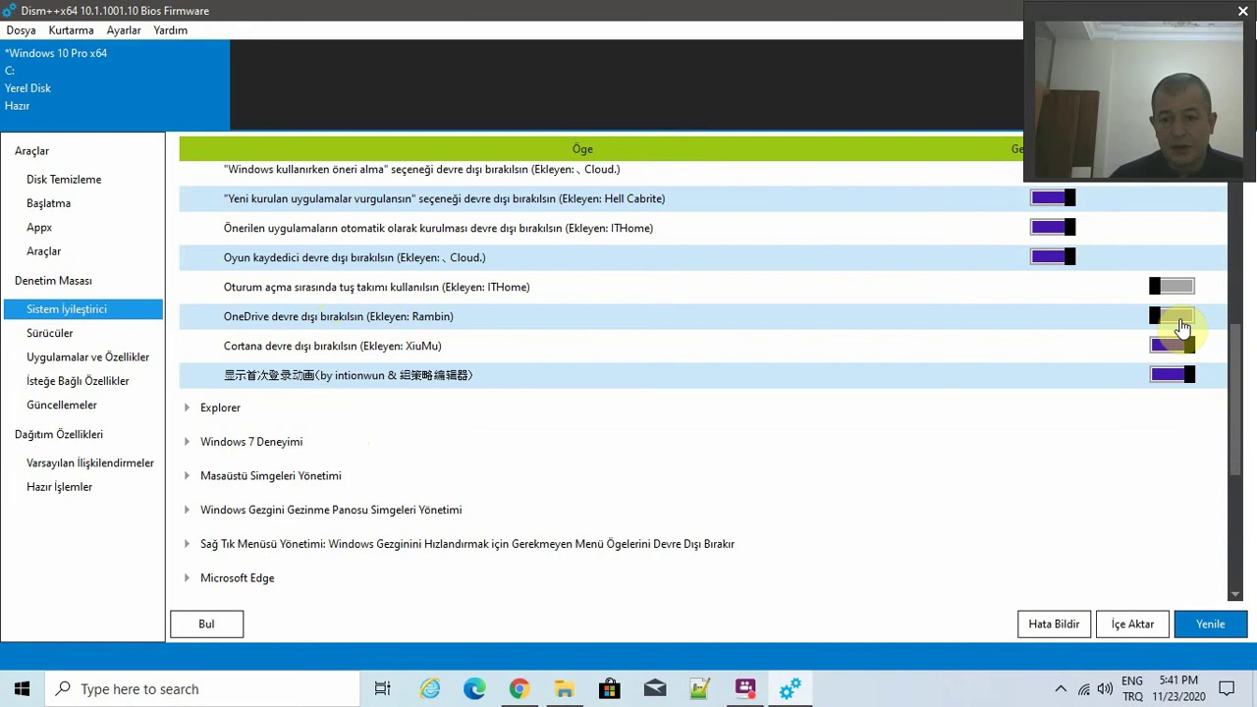
{"action": "left_click", "coordinate": [673, 412]}
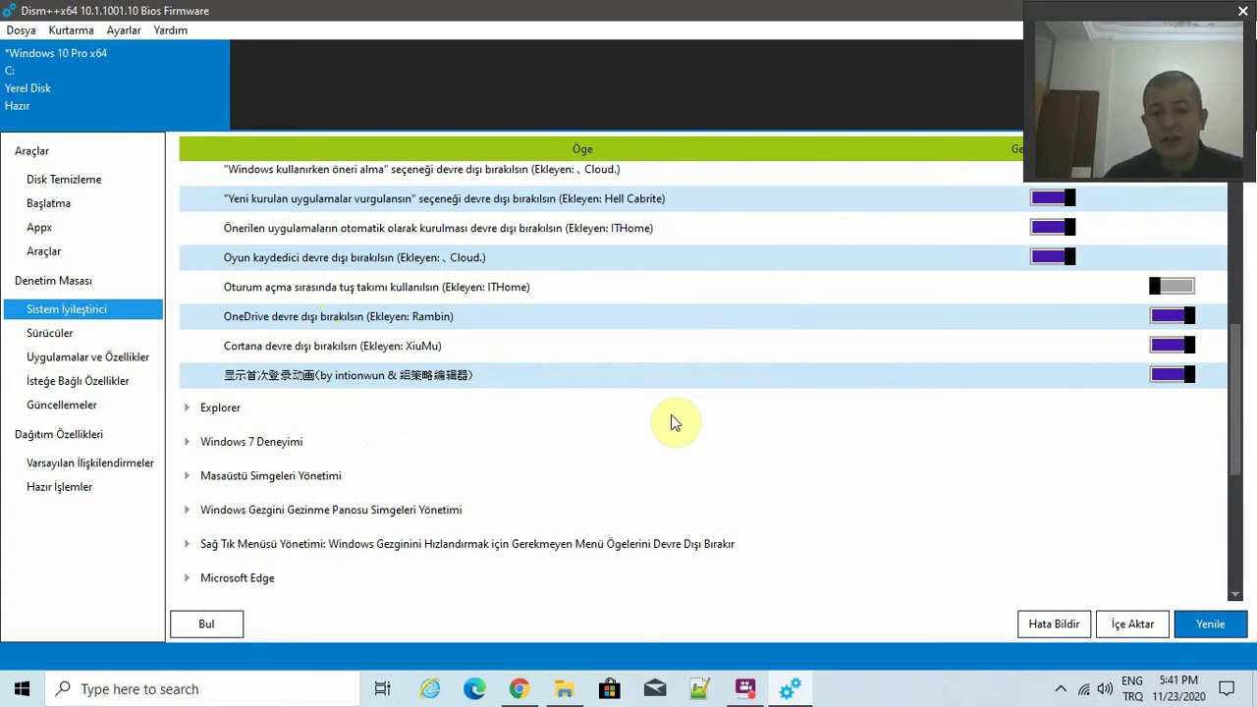
Expand the Explorer group and bring up the Dism++10.1.1001.10 folder window to view its show/hide options, then minimize it.
{"action": "scroll", "coordinate": [384, 339], "scroll_direction": "down", "scroll_amount": 1}
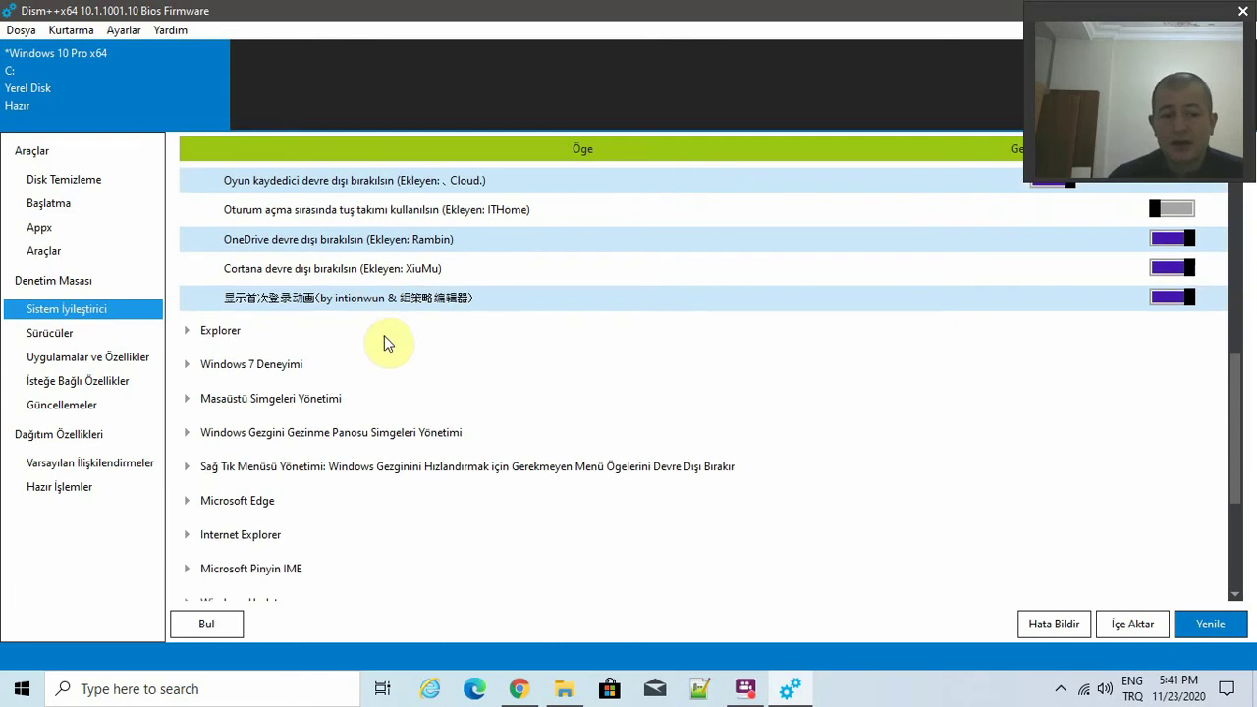
{"action": "left_click", "coordinate": [190, 334]}
{"action": "scroll", "coordinate": [230, 328], "scroll_direction": "down", "scroll_amount": 1}
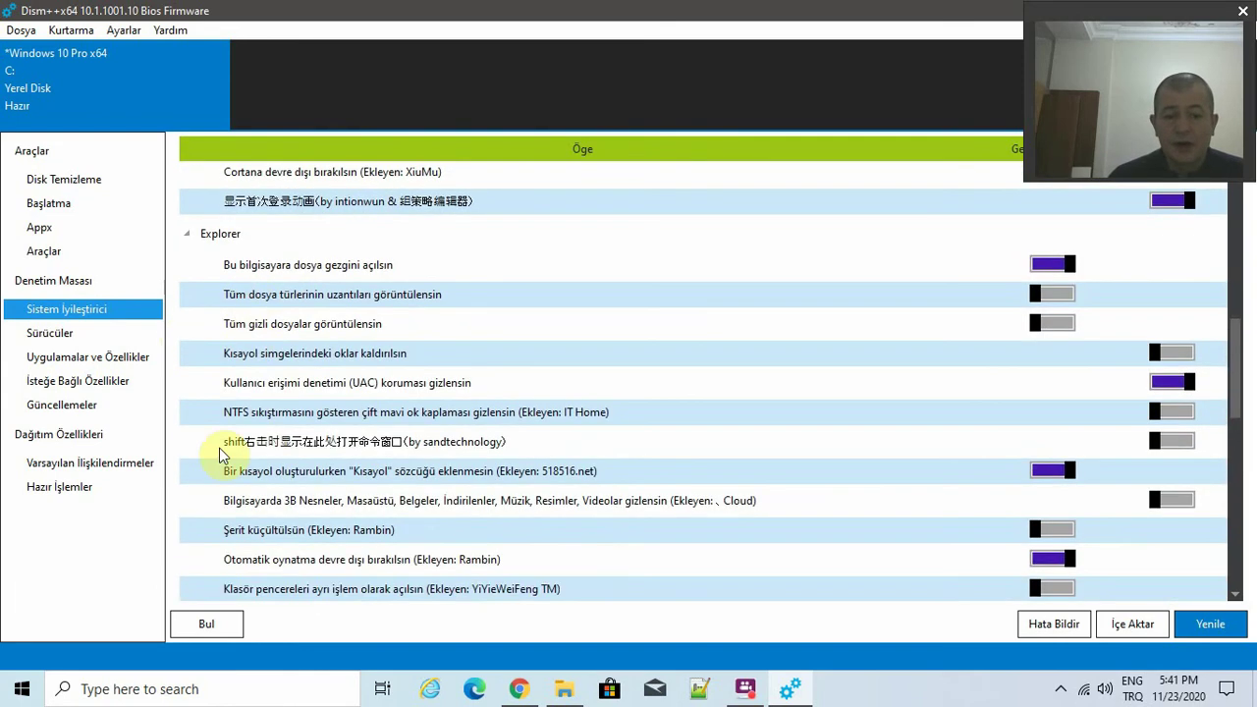
{"action": "left_click", "coordinate": [576, 687]}
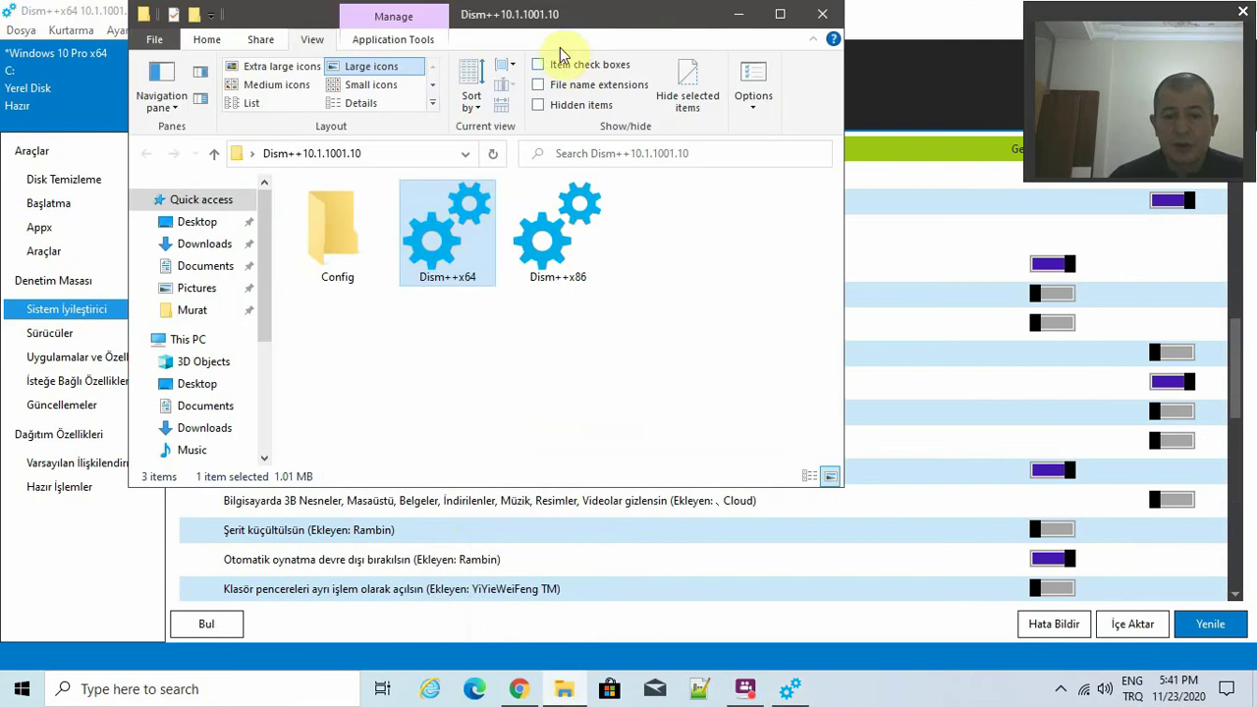
{"action": "left_click_drag", "start_coordinate": [597, 12], "coordinate": [550, 157]}
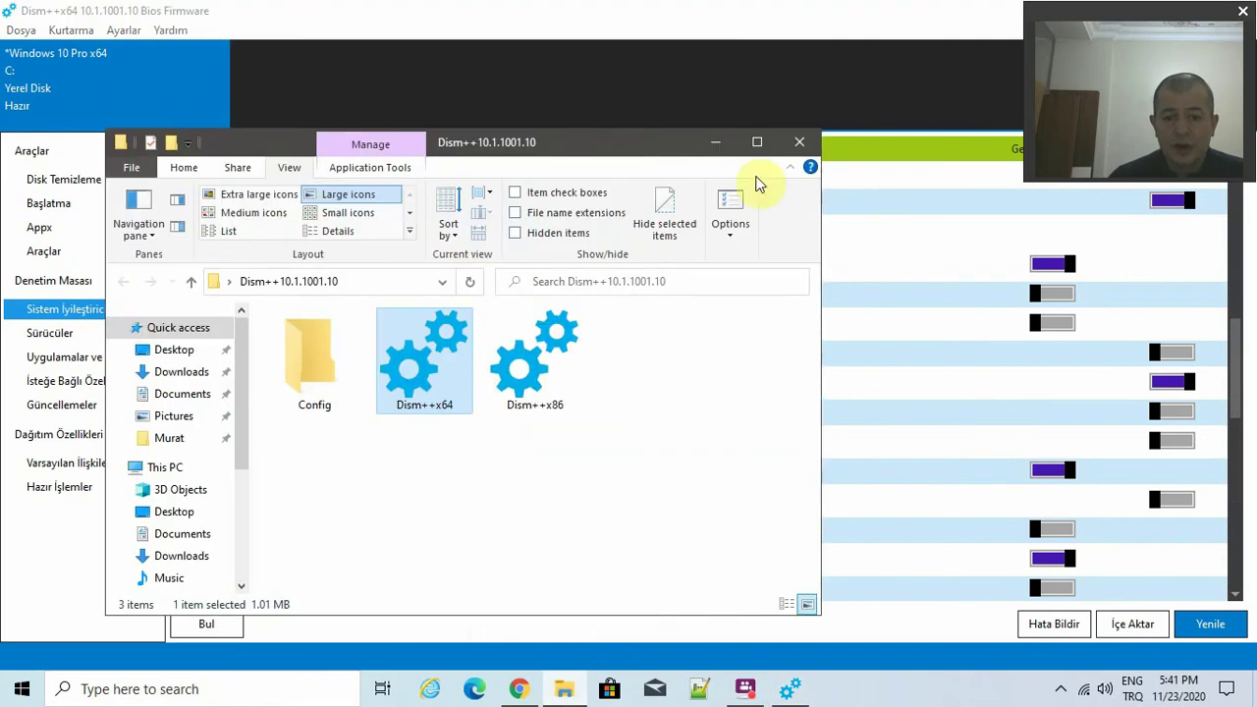
{"action": "left_click", "coordinate": [716, 144]}
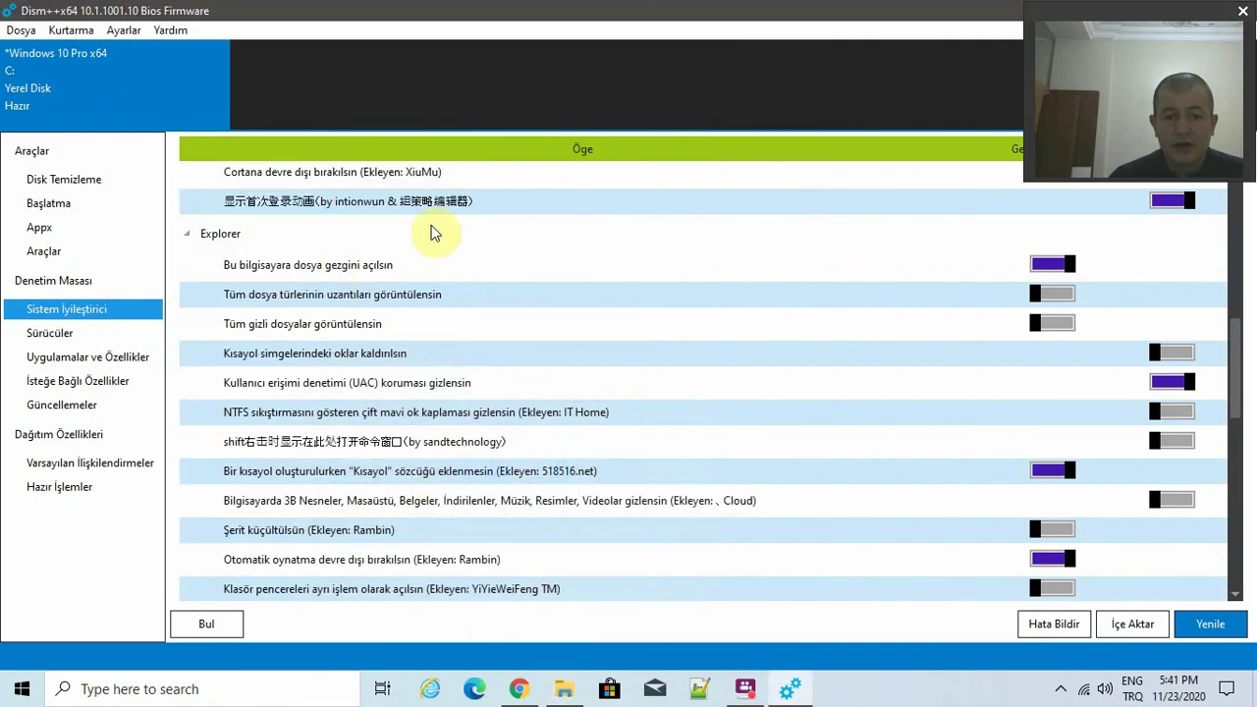
Examine the Explorer group's file, shortcut and ribbon options, and check the File Explorer jump list on the taskbar.
{"action": "scroll", "coordinate": [786, 265], "scroll_direction": "down", "scroll_amount": 1}
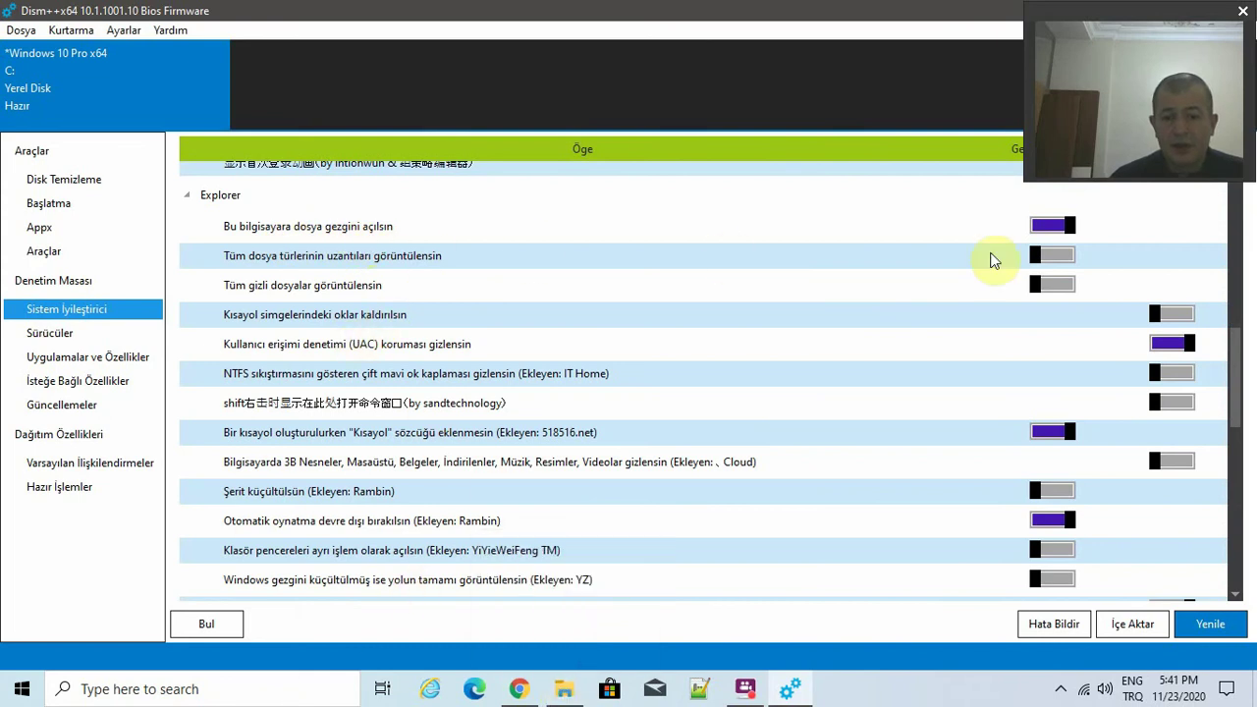
{"action": "scroll", "coordinate": [510, 313], "scroll_direction": "down", "scroll_amount": 1}
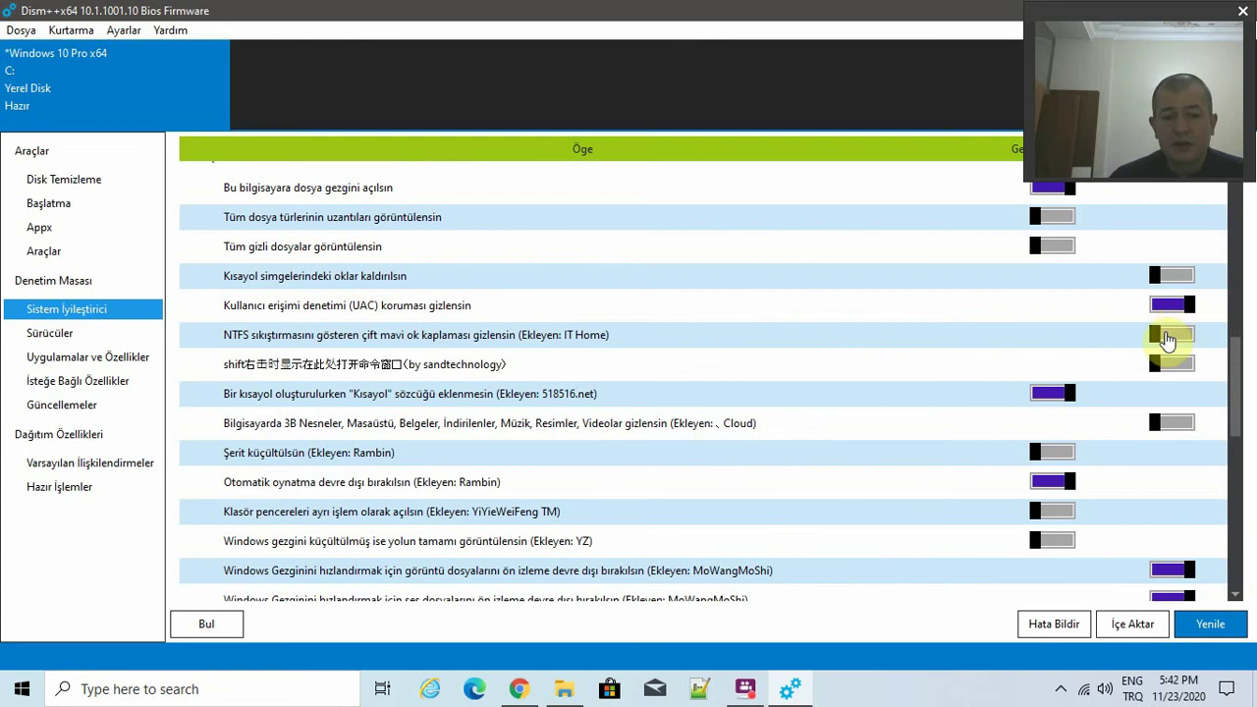
{"action": "scroll", "coordinate": [825, 424], "scroll_direction": "down", "scroll_amount": 1}
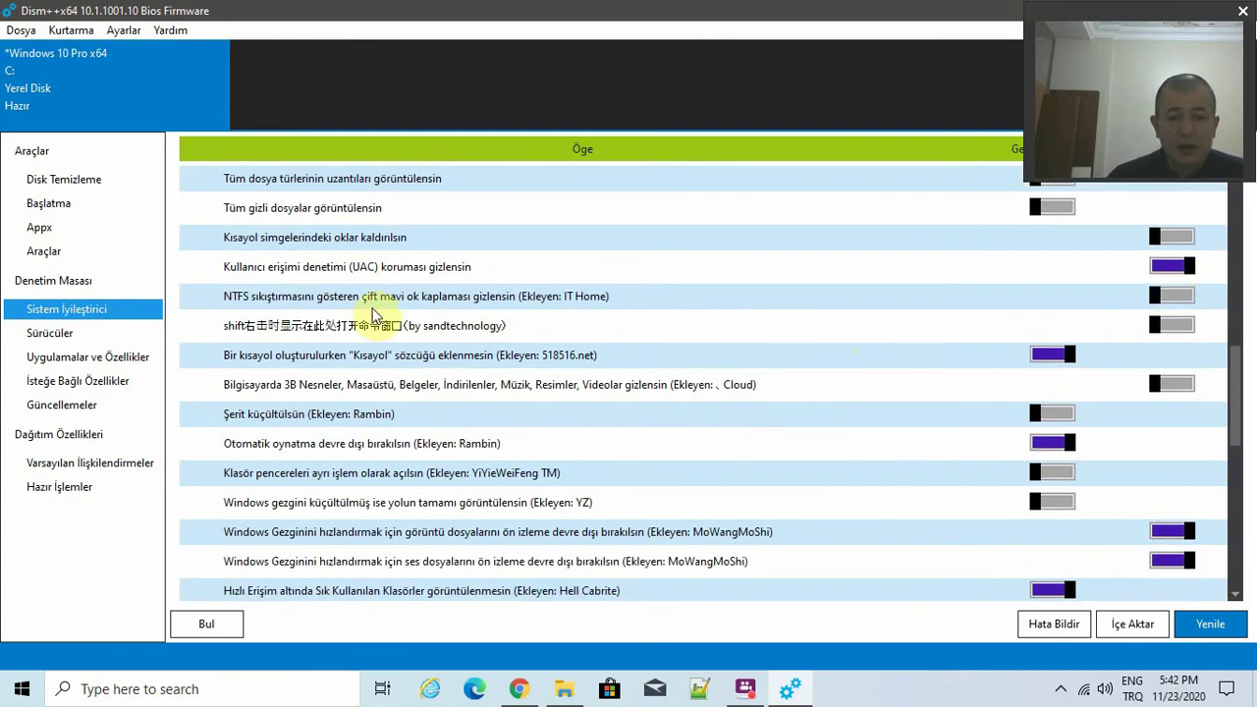
{"action": "scroll", "coordinate": [545, 334], "scroll_direction": "down", "scroll_amount": 1}
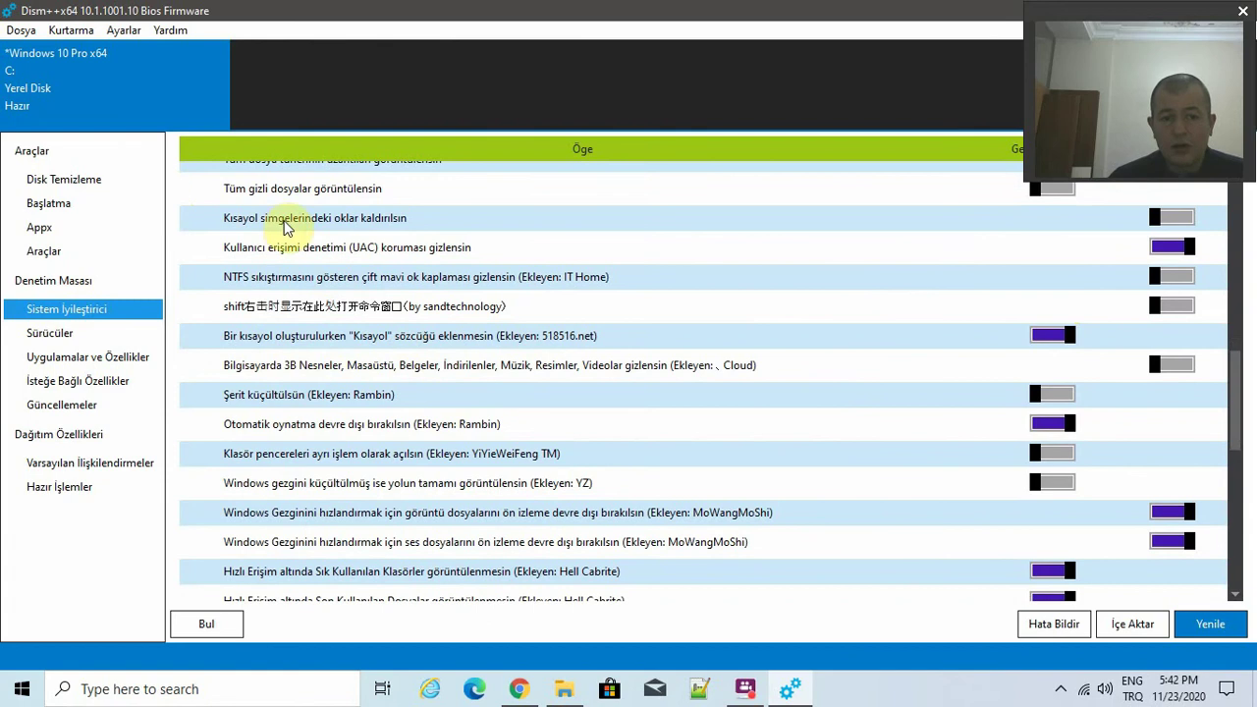
{"action": "scroll", "coordinate": [687, 389], "scroll_direction": "down", "scroll_amount": 1}
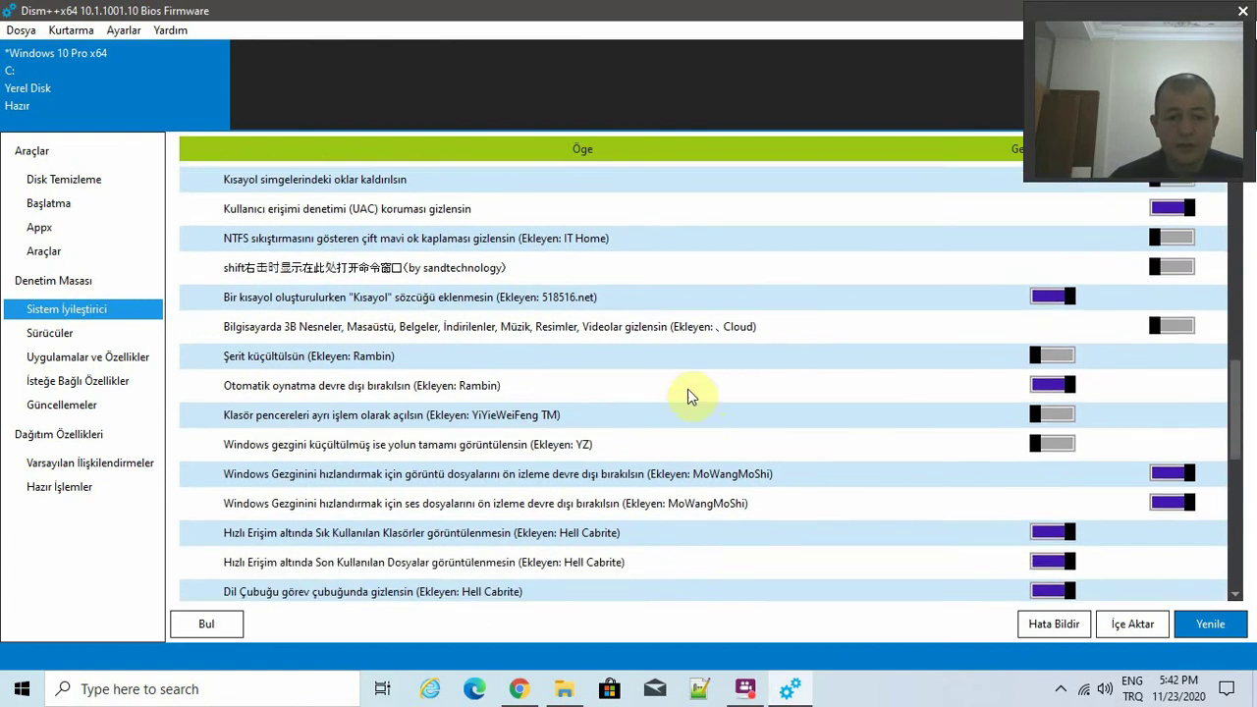
{"action": "scroll", "coordinate": [606, 333], "scroll_direction": "down", "scroll_amount": 1}
{"action": "scroll", "coordinate": [606, 330], "scroll_direction": "down", "scroll_amount": 1}
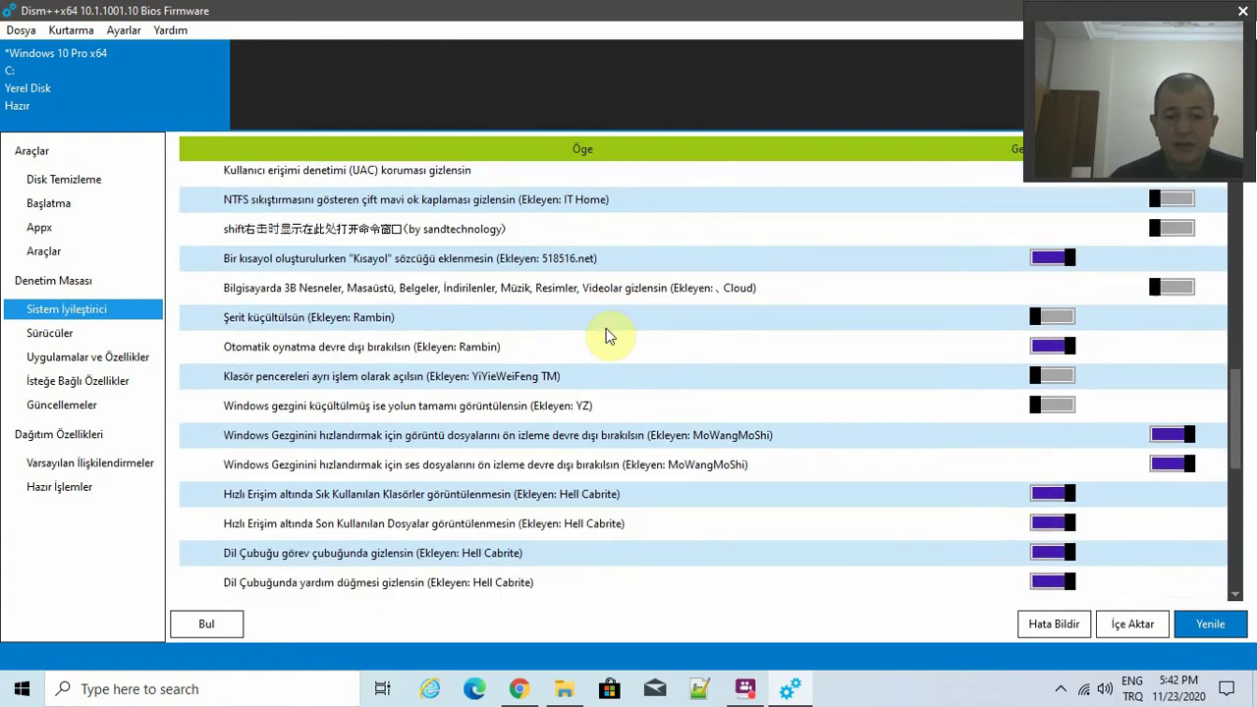
{"action": "right_click", "coordinate": [562, 685]}
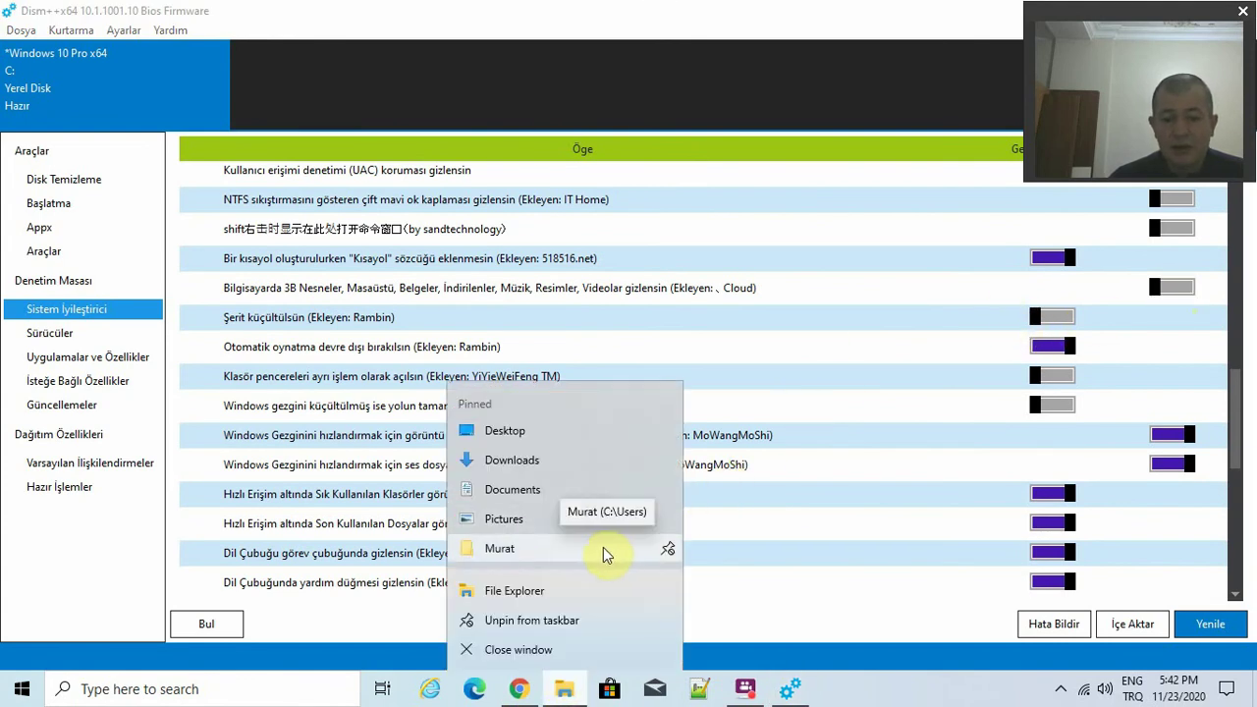
{"action": "left_click", "coordinate": [776, 14]}
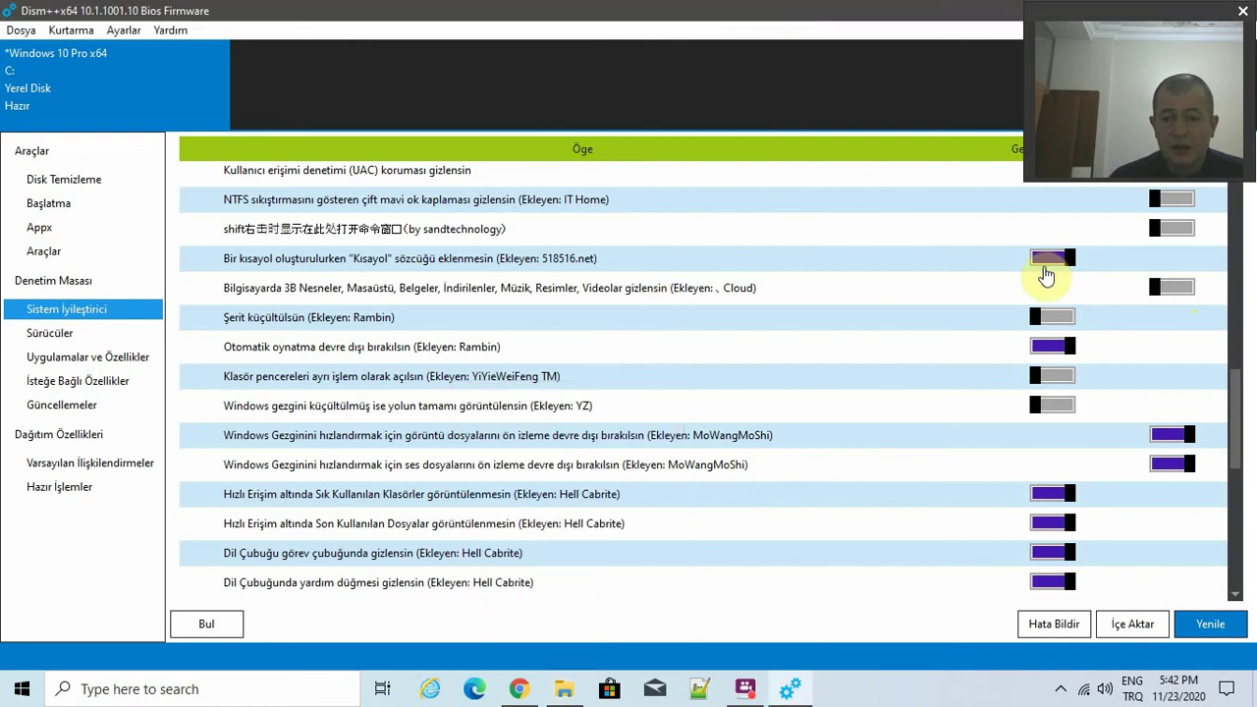
Examine the Explorer group's Hızlı Erişim and Dil Çubuğu options, and briefly view the Start menu.
{"action": "scroll", "coordinate": [491, 339], "scroll_direction": "down", "scroll_amount": 1}
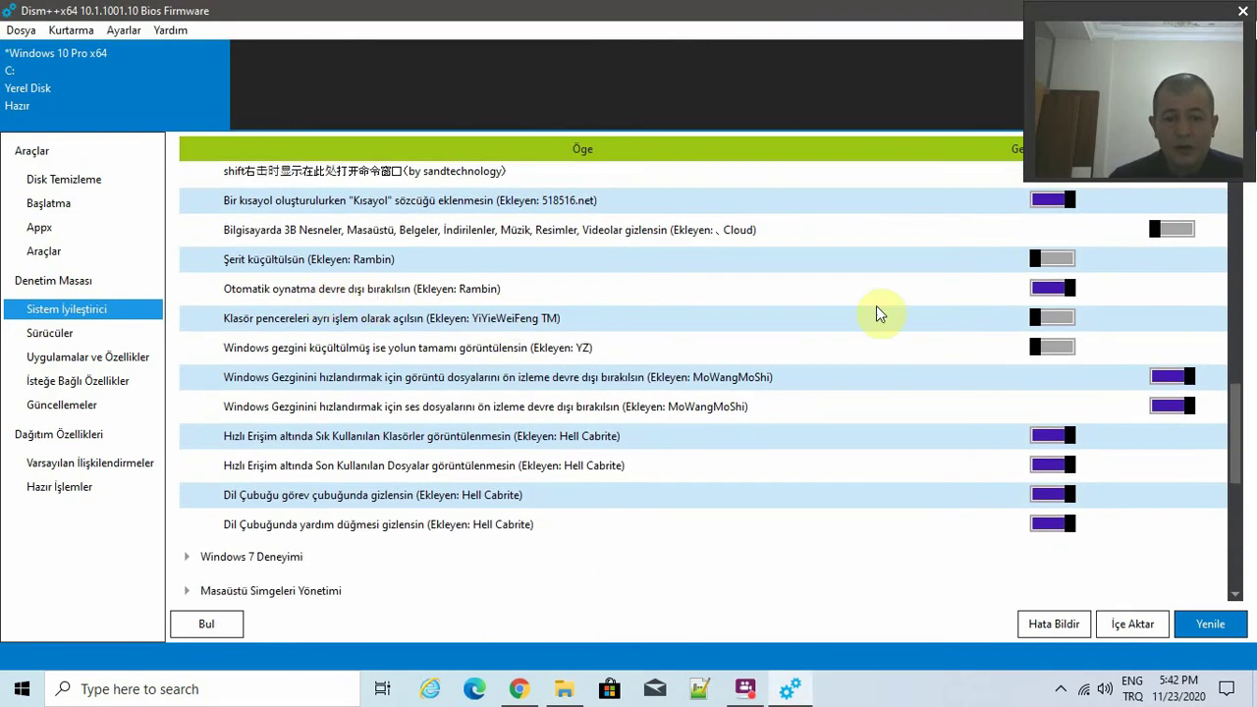
{"action": "scroll", "coordinate": [527, 359], "scroll_direction": "down", "scroll_amount": 1}
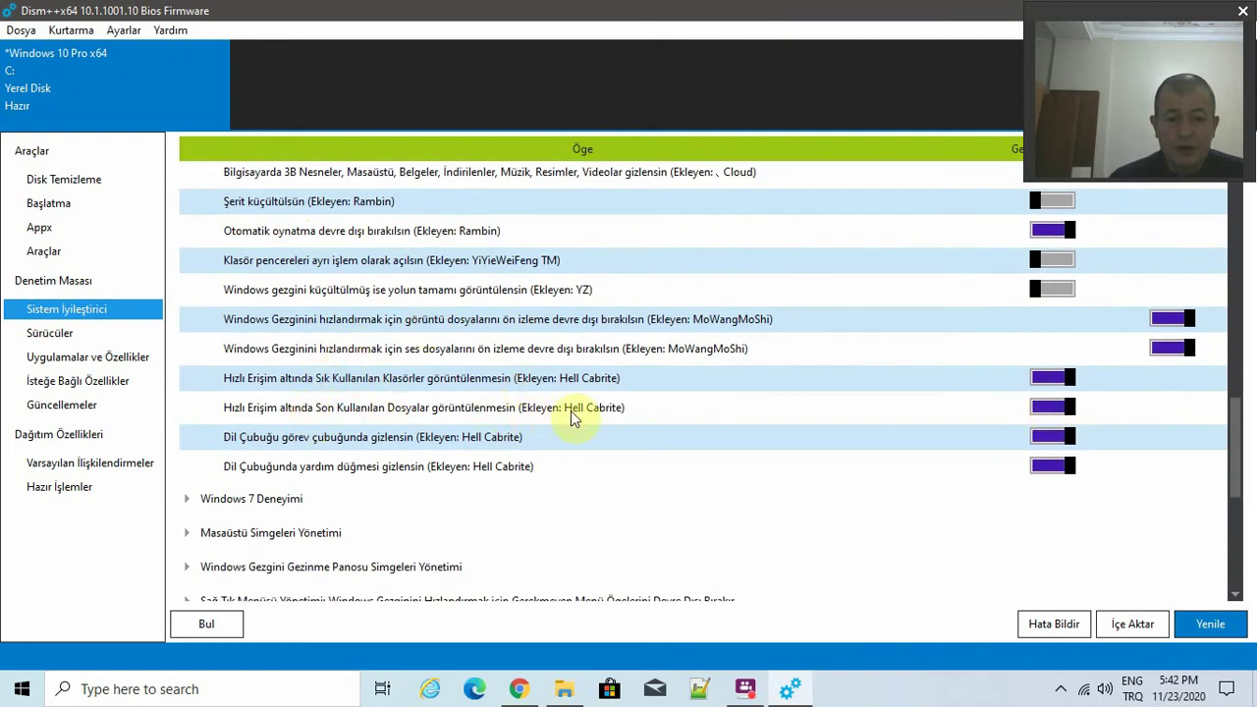
{"action": "left_click", "coordinate": [12, 692]}
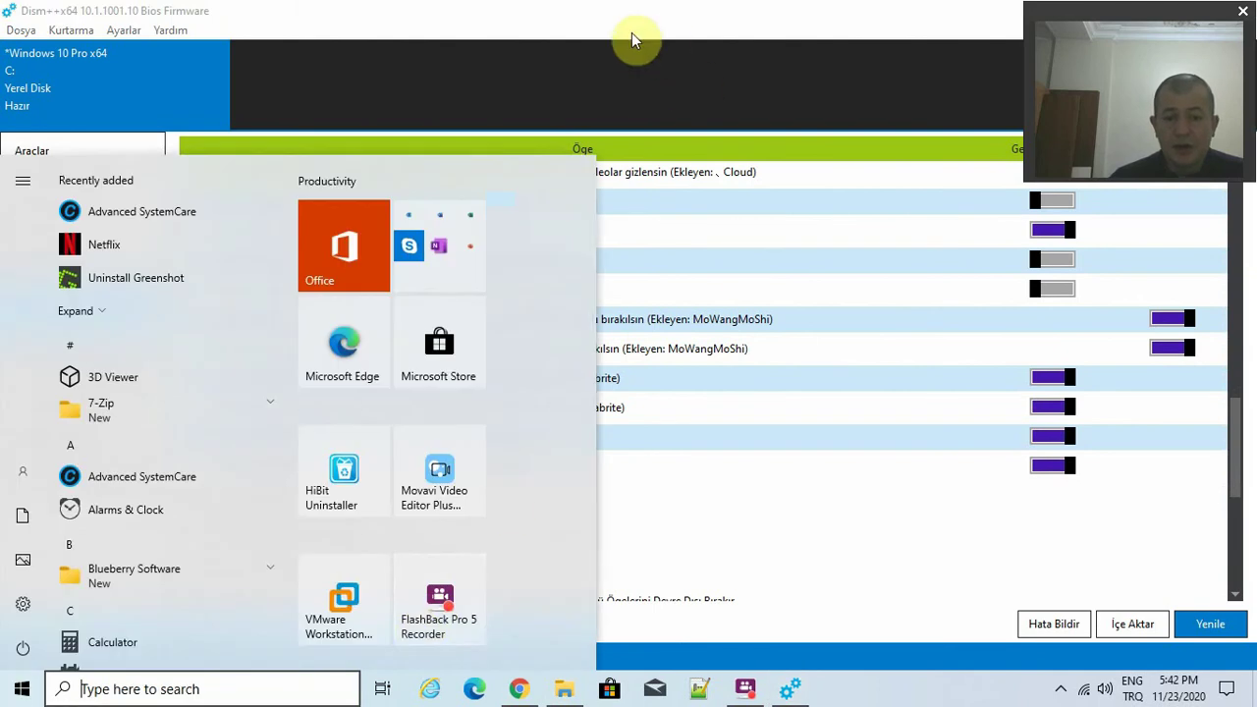
{"action": "left_click", "coordinate": [631, 39]}
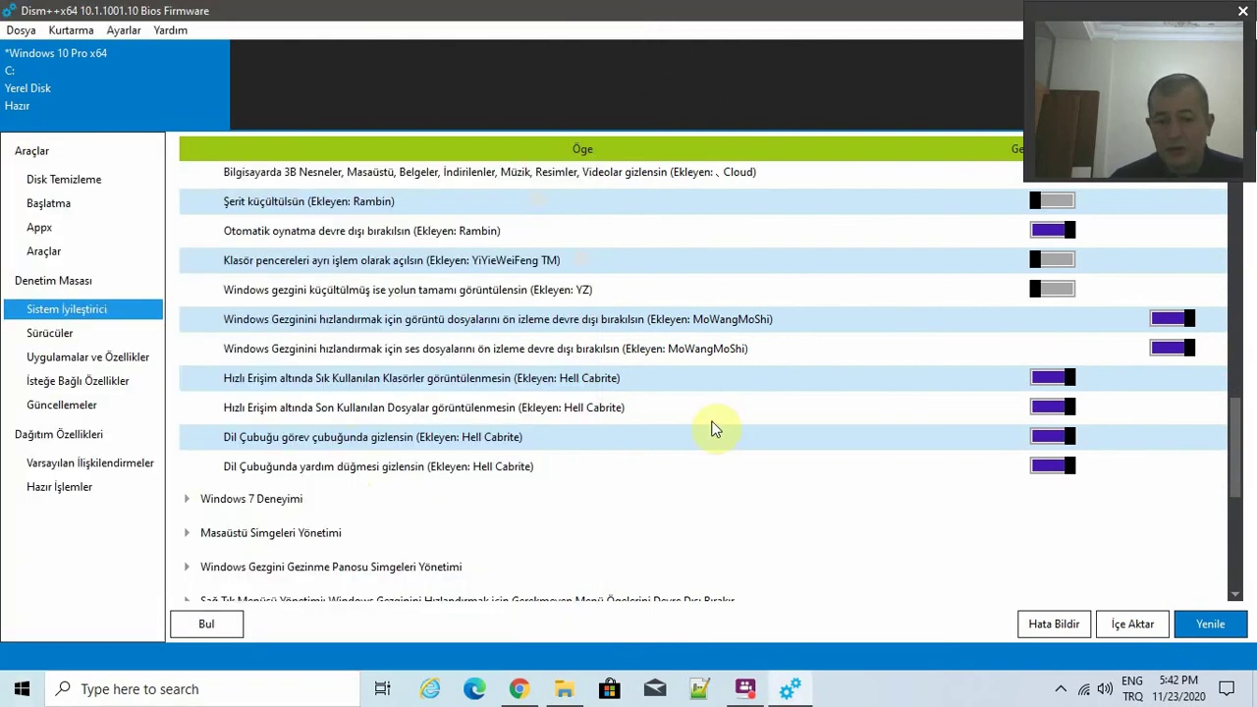
Expand Windows 7 Deneyimi, examine its volume control and context menu options, and collapse the group.
{"action": "scroll", "coordinate": [749, 432], "scroll_direction": "down", "scroll_amount": 1}
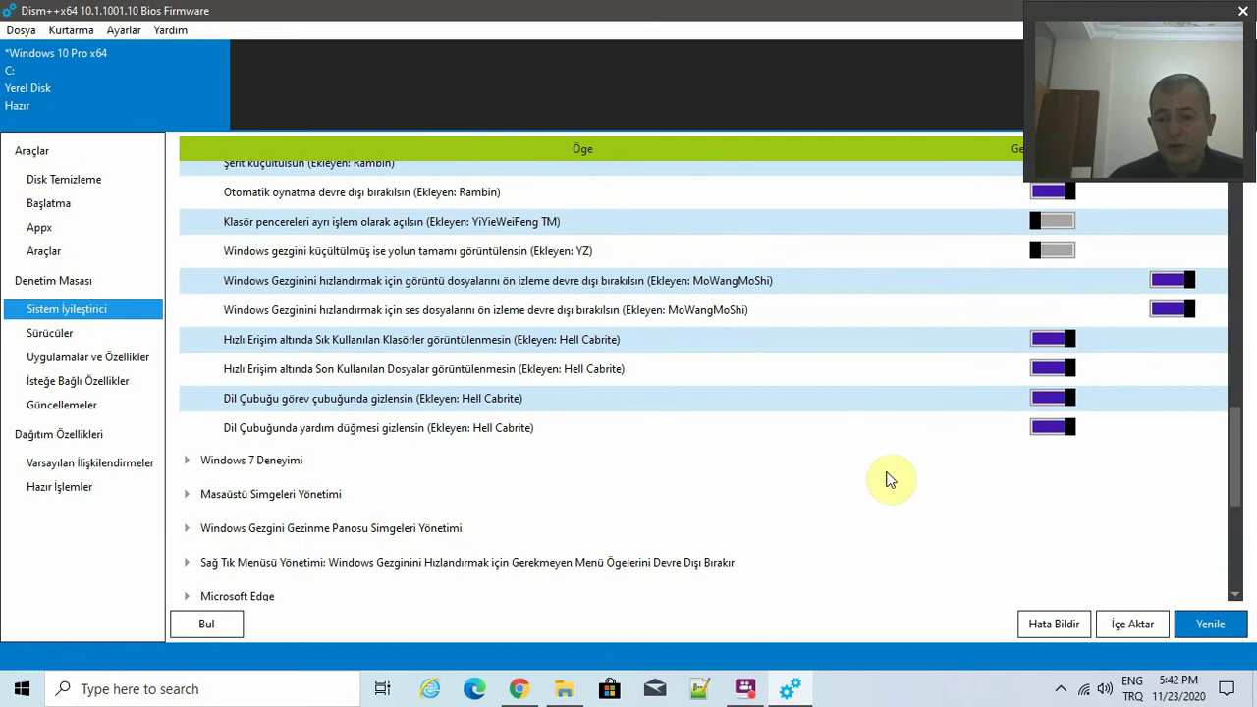
{"action": "scroll", "coordinate": [306, 454], "scroll_direction": "down", "scroll_amount": 1}
{"action": "scroll", "coordinate": [306, 454], "scroll_direction": "down", "scroll_amount": 1}
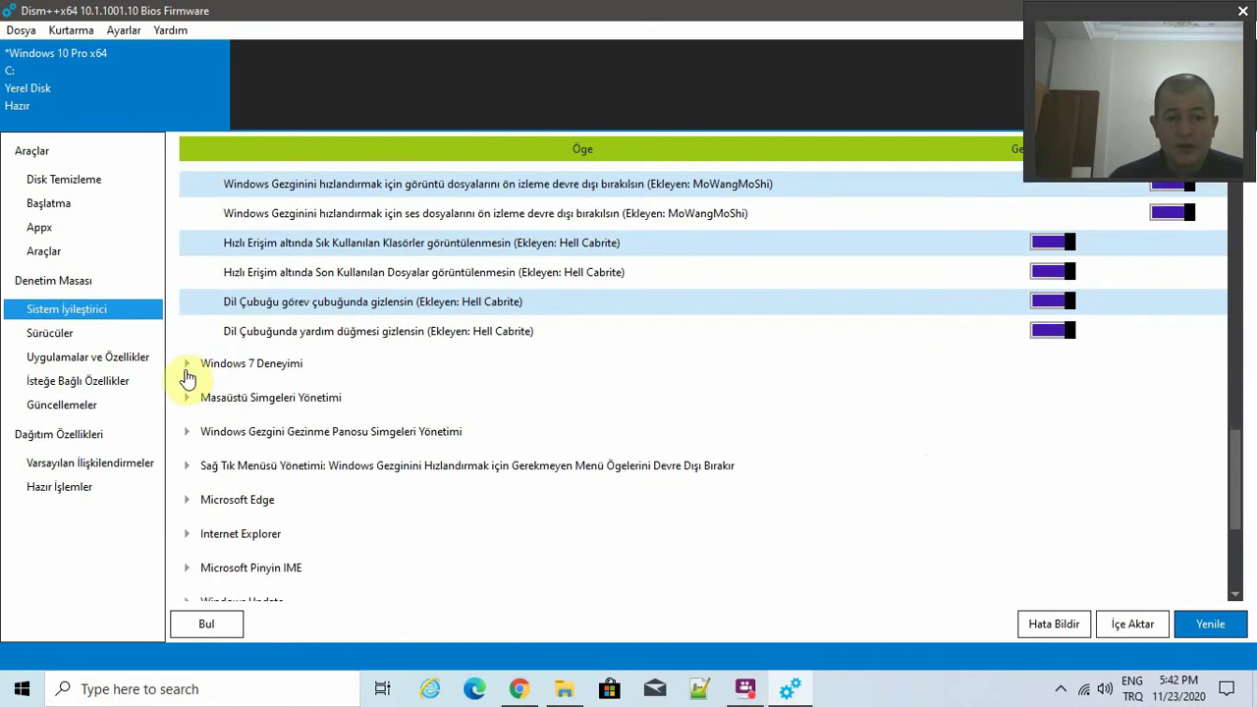
{"action": "left_click", "coordinate": [188, 369]}
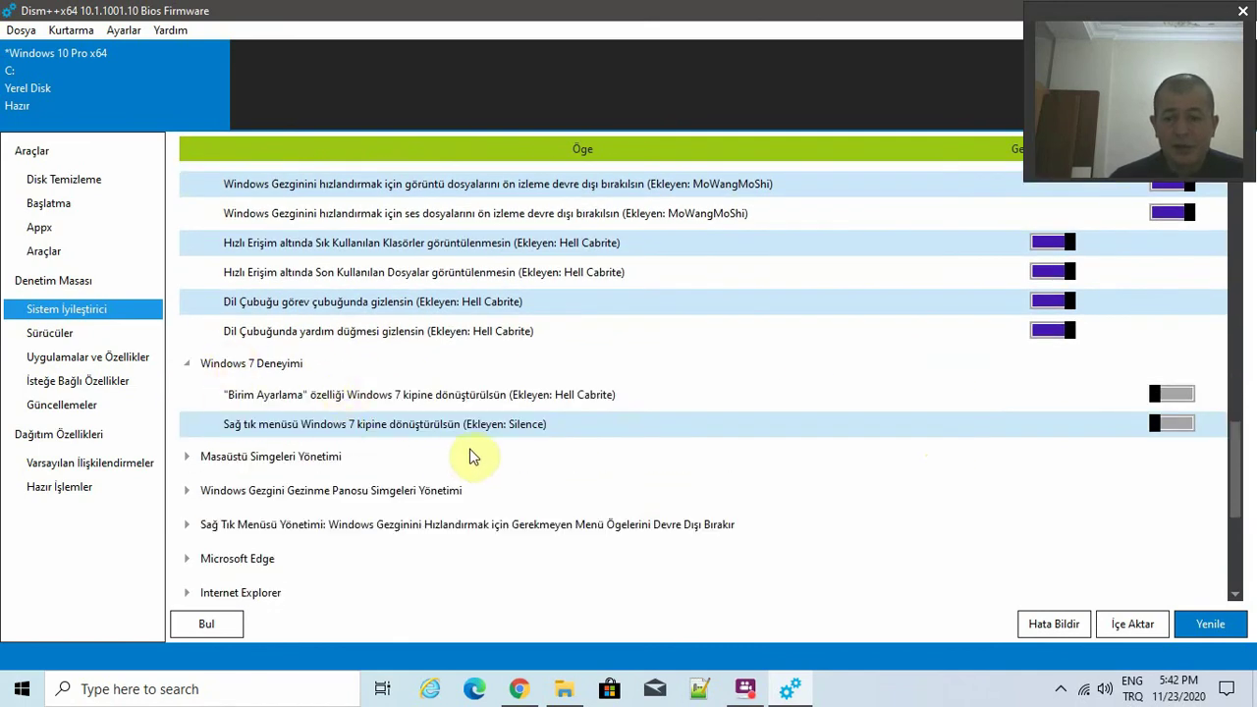
{"action": "right_click", "coordinate": [918, 686]}
{"action": "left_click", "coordinate": [860, 686]}
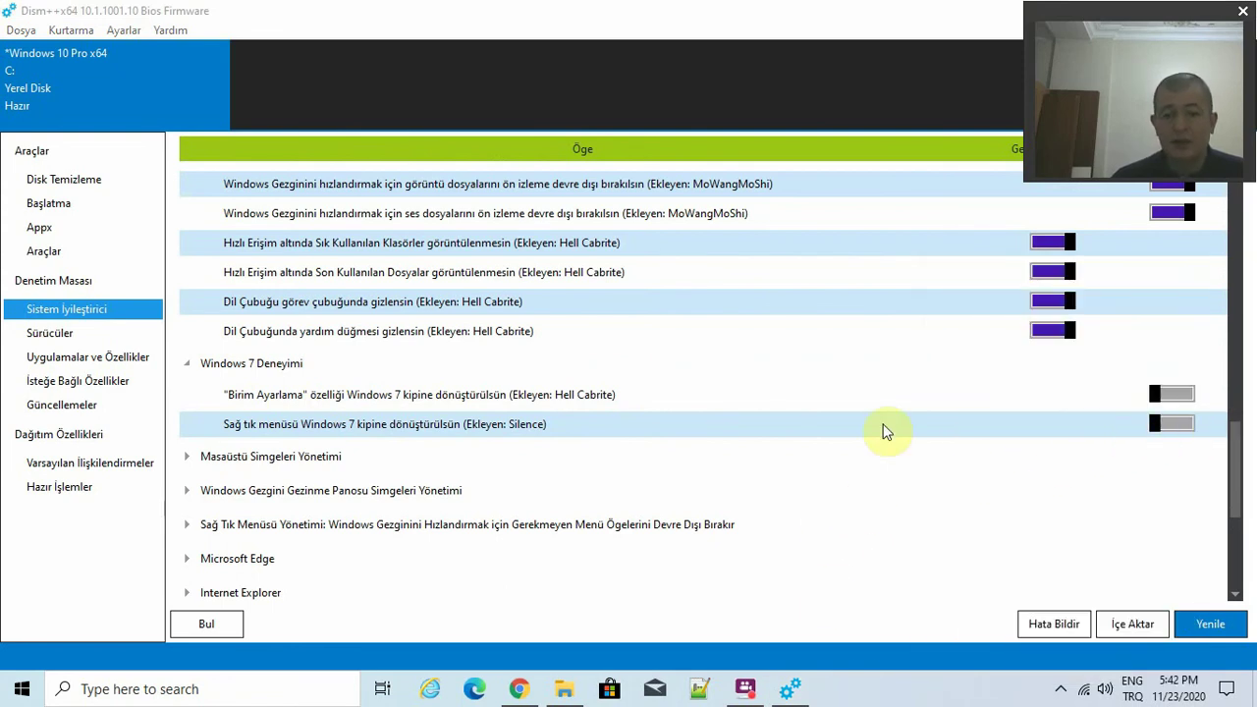
{"action": "left_click", "coordinate": [189, 364]}
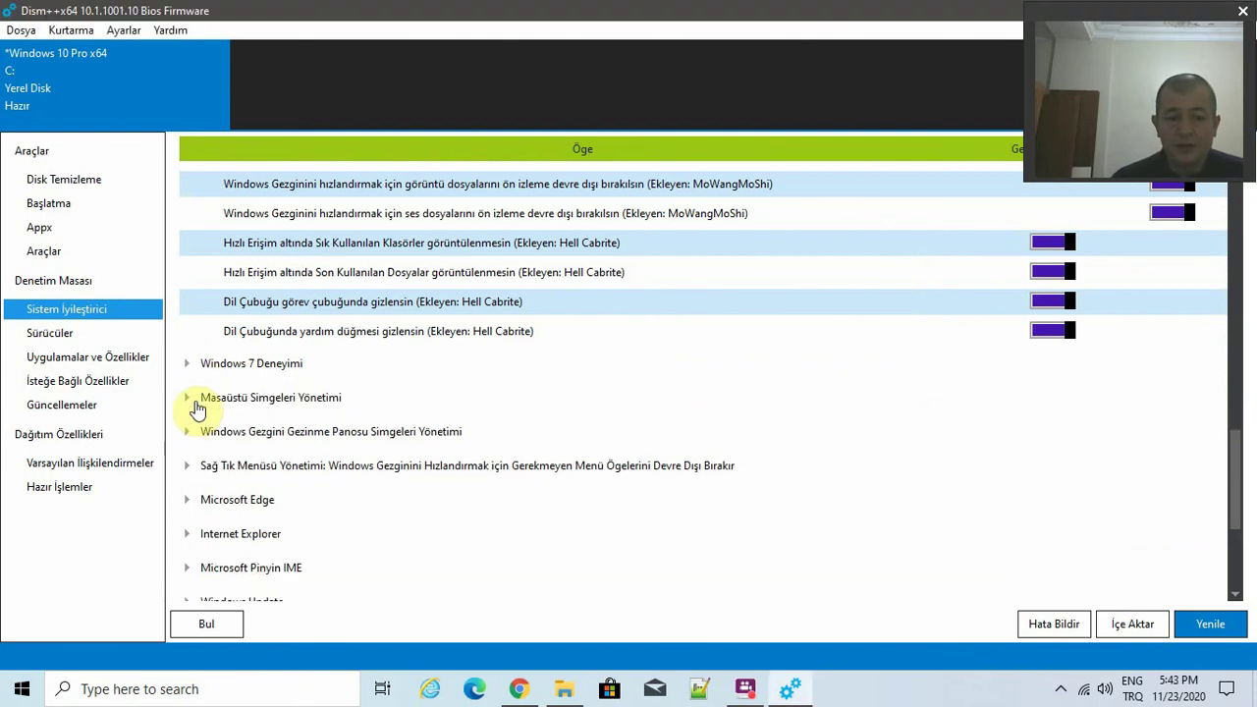
Expand Masaüstü Simgeleri Yönetimi, examine its icon options, and restore the window to a smaller size to select This PC on the desktop.
{"action": "left_click", "coordinate": [191, 397]}
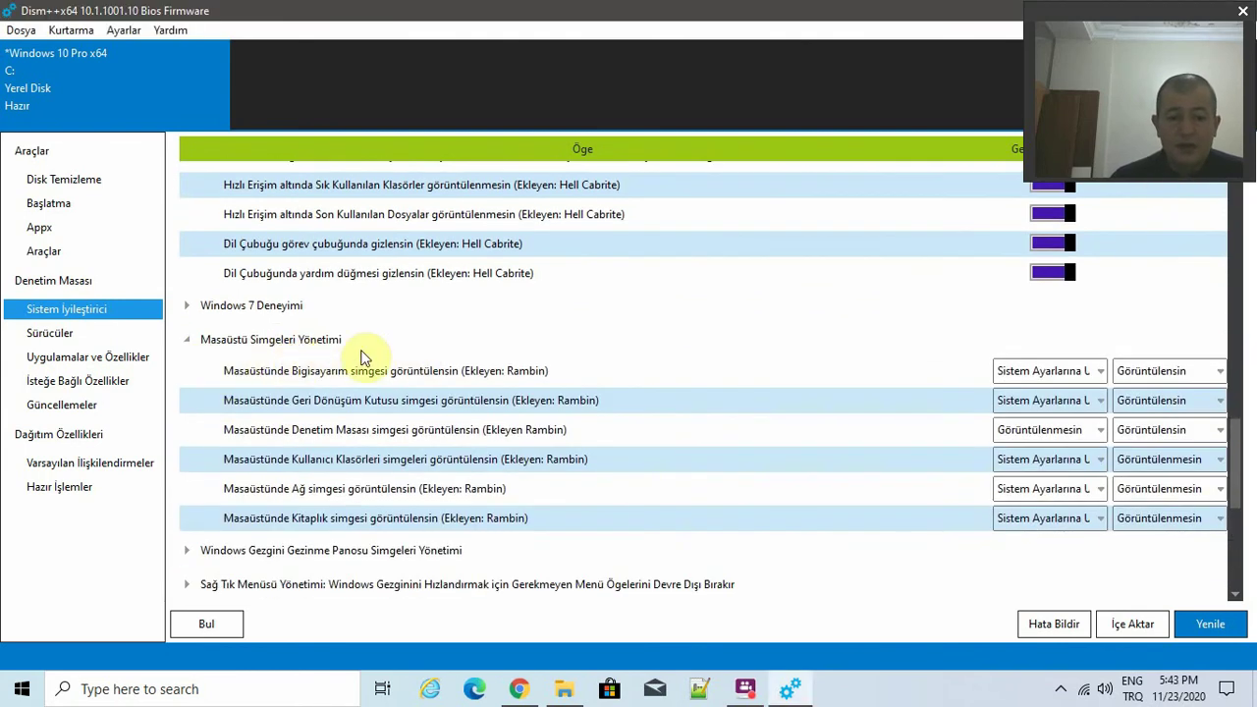
{"action": "scroll", "coordinate": [364, 360], "scroll_direction": "down", "scroll_amount": 1}
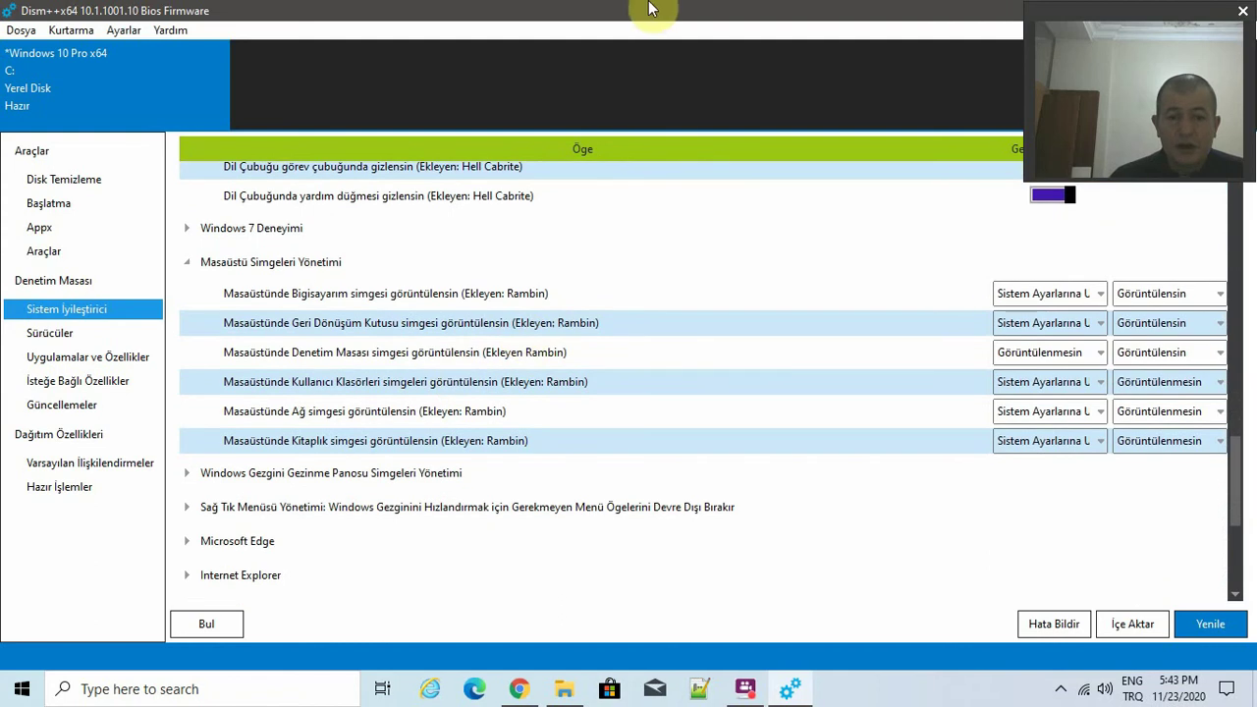
{"action": "double_click", "coordinate": [656, 12]}
{"action": "left_click", "coordinate": [34, 38]}
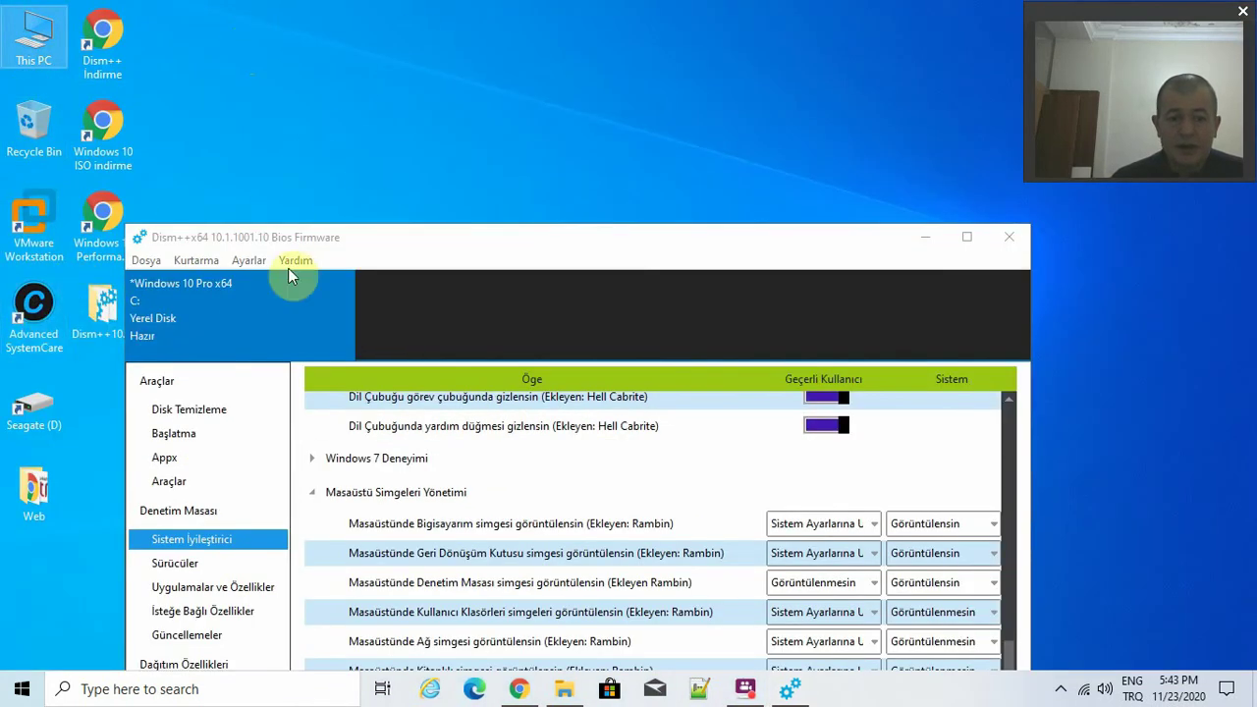
Maximize the Dism++ window and view the system choices for displaying the Bilgisayarım desktop icon.
{"action": "left_click", "coordinate": [967, 237]}
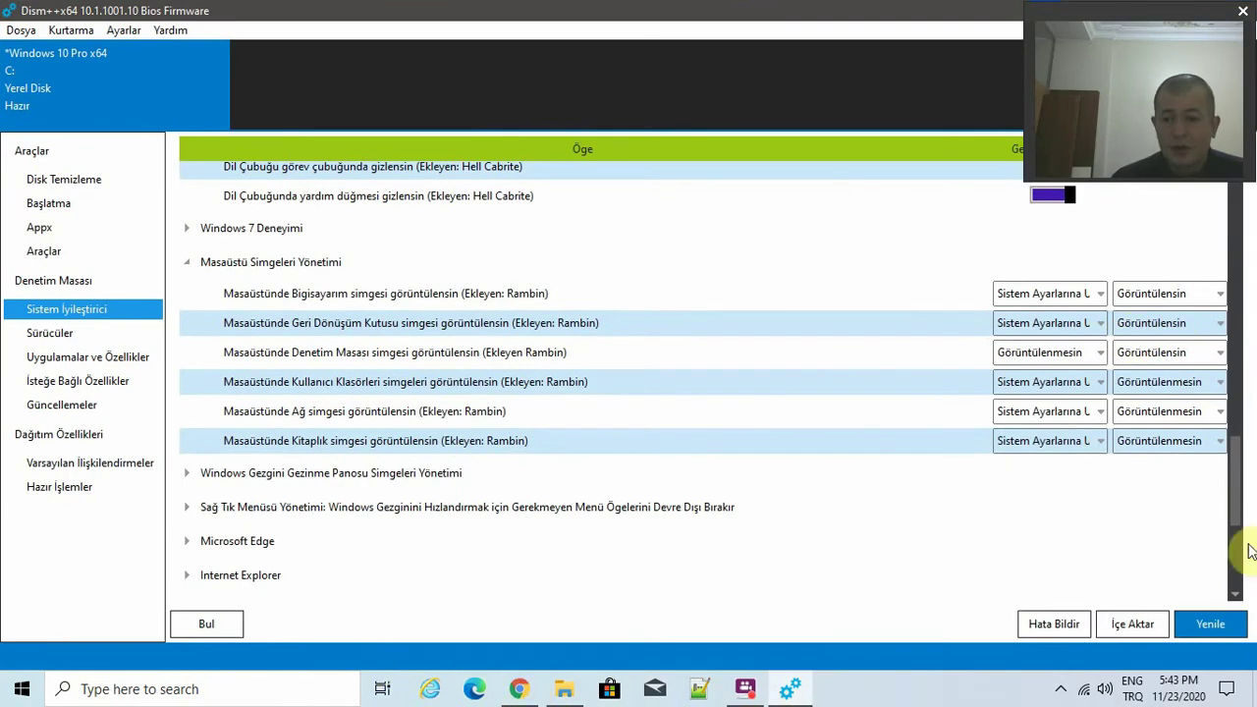
{"action": "left_click", "coordinate": [1175, 301]}
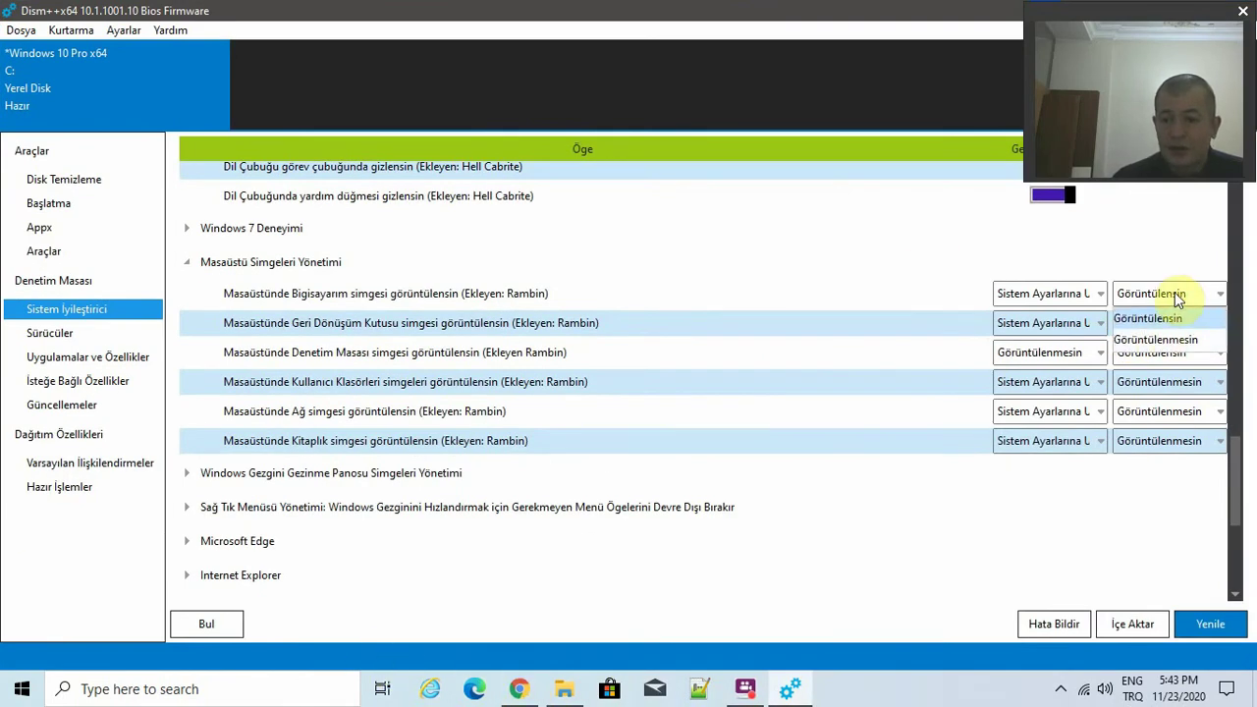
{"action": "left_click", "coordinate": [1176, 296]}
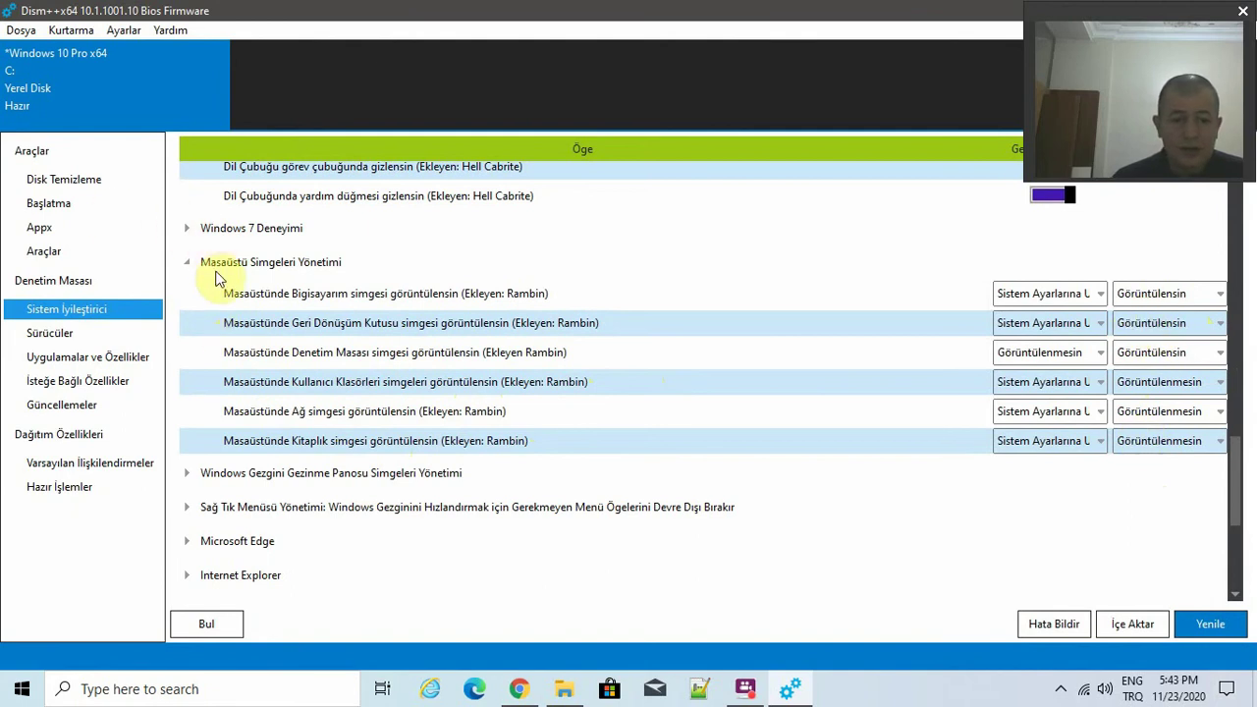
Expand Windows Gezgini Gezinme Panosu Simgeleri Yönetimi and examine its options for hiding navigation pane items.
{"action": "scroll", "coordinate": [223, 307], "scroll_direction": "down", "scroll_amount": 3}
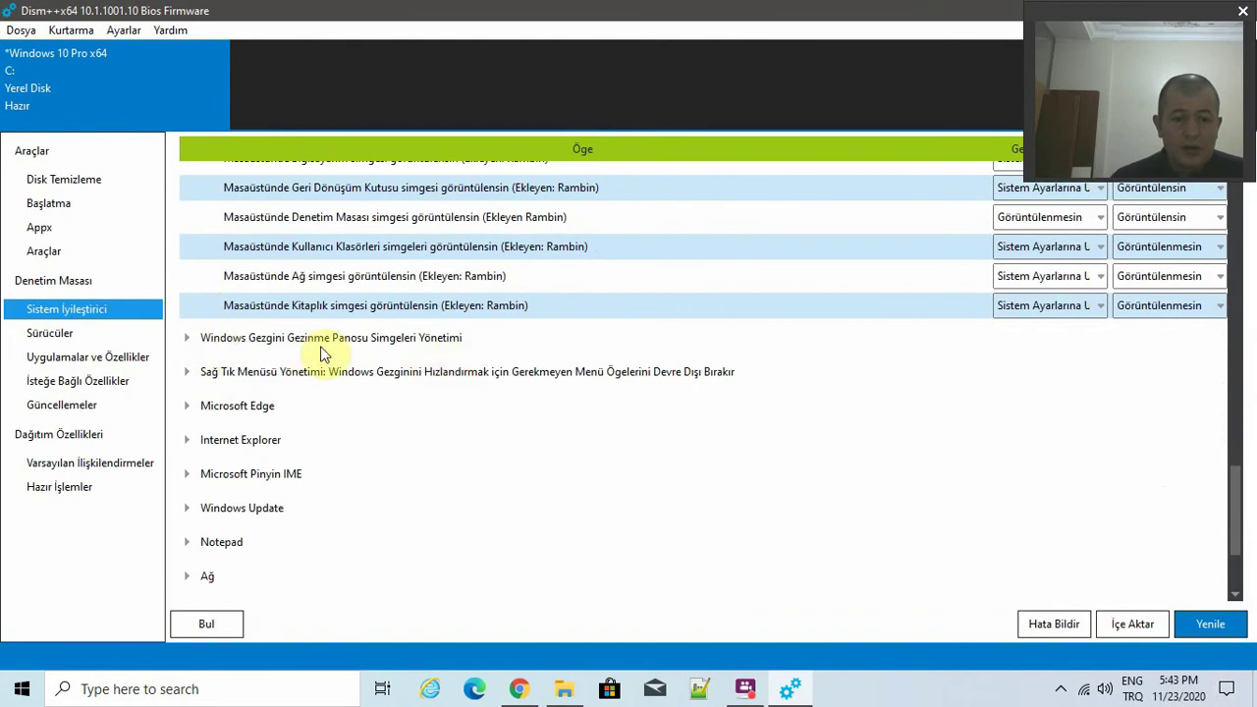
{"action": "left_click", "coordinate": [188, 340]}
{"action": "scroll", "coordinate": [192, 346], "scroll_direction": "down", "scroll_amount": 2}
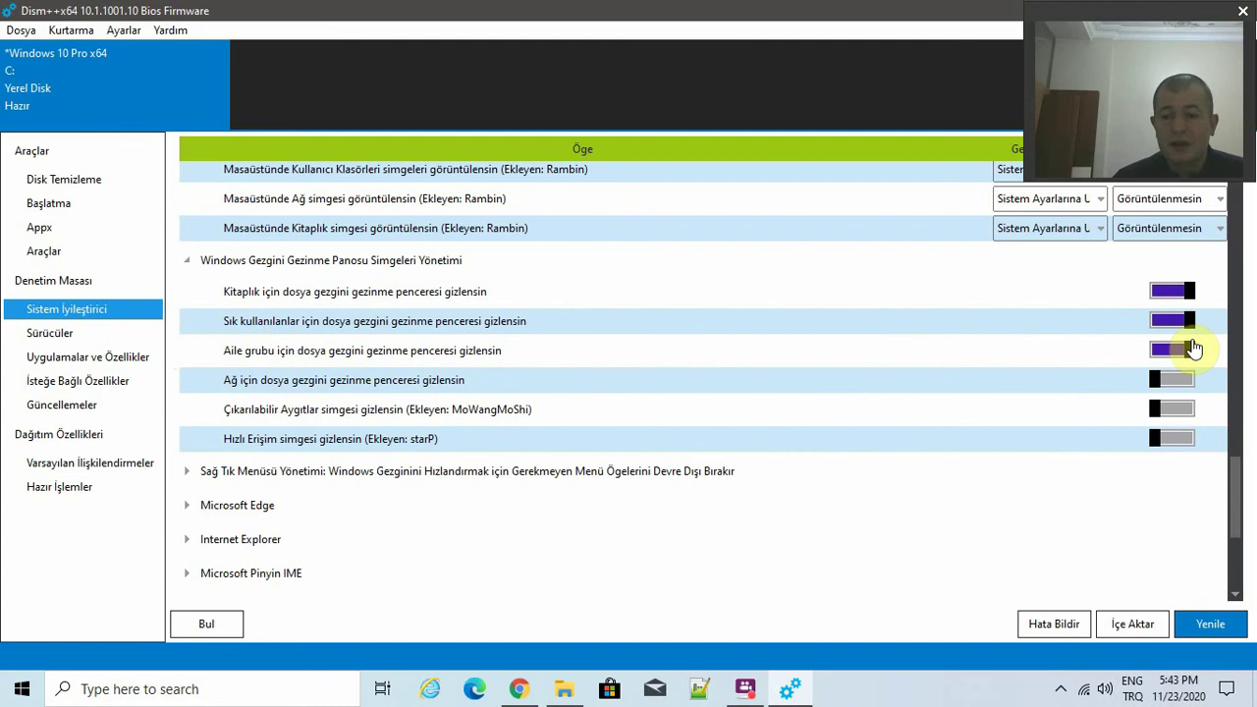
{"action": "scroll", "coordinate": [835, 380], "scroll_direction": "down", "scroll_amount": 1}
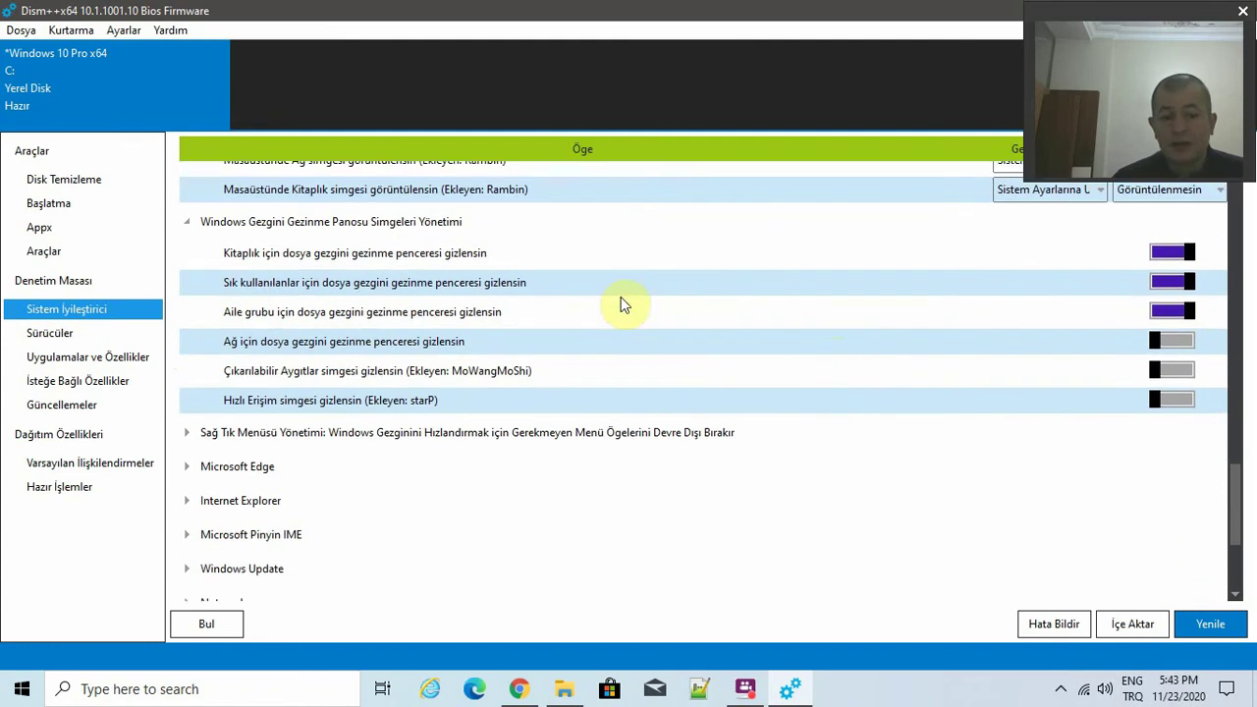
{"action": "scroll", "coordinate": [609, 299], "scroll_direction": "down", "scroll_amount": 1}
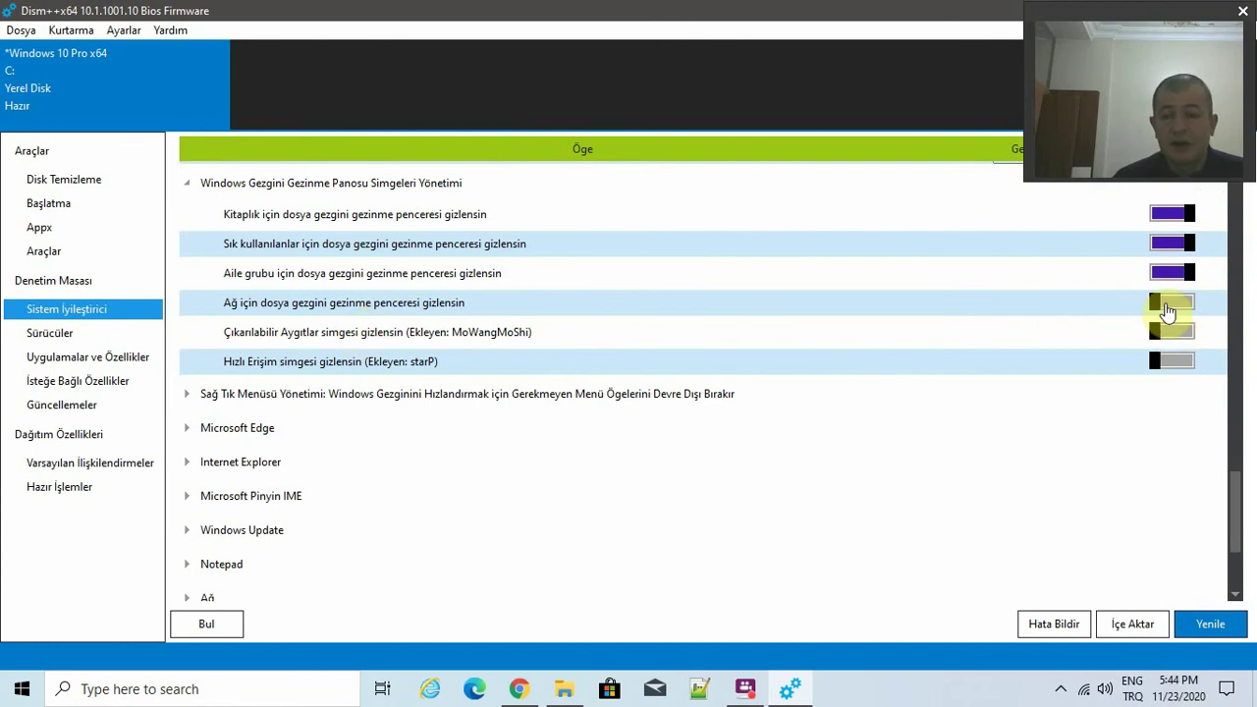
Switch to File Explorer, inspect its navigation pane and the pinned user folder's contents, and minimize the window.
{"action": "left_click", "coordinate": [564, 689]}
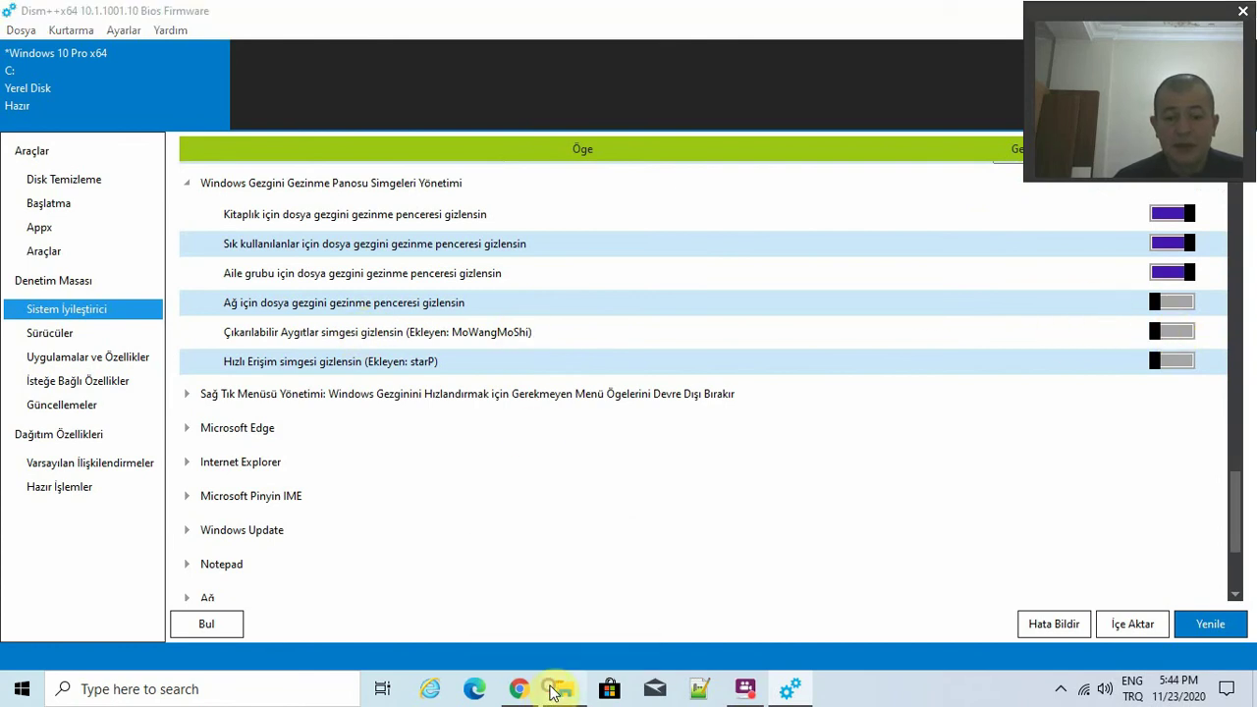
{"action": "scroll", "coordinate": [235, 544], "scroll_direction": "down", "scroll_amount": 4}
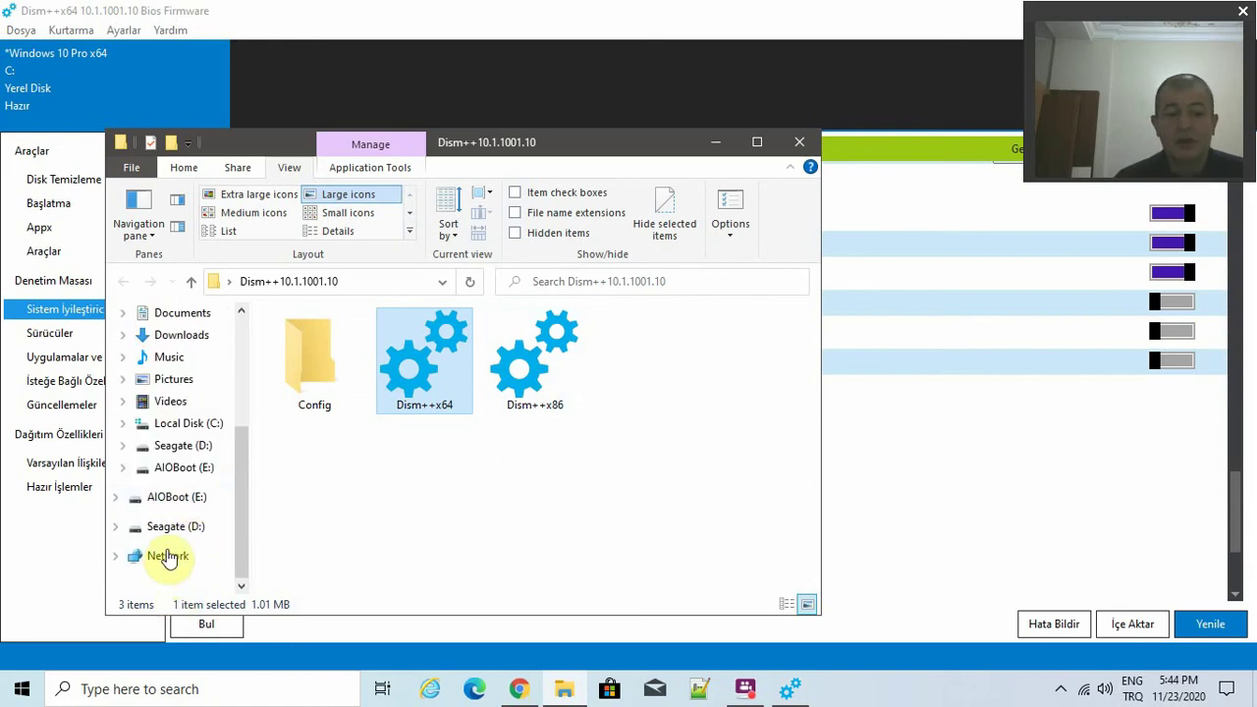
{"action": "scroll", "coordinate": [172, 420], "scroll_direction": "up", "scroll_amount": 3}
{"action": "scroll", "coordinate": [172, 420], "scroll_direction": "up", "scroll_amount": 2}
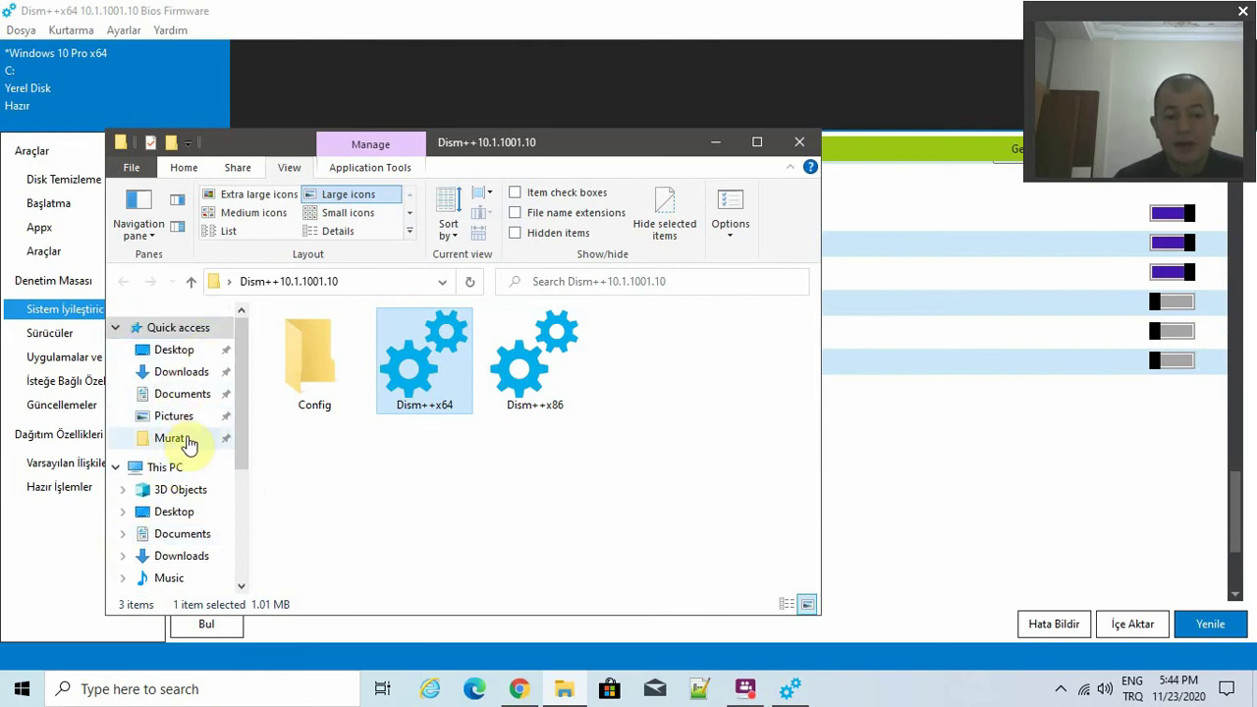
{"action": "left_click", "coordinate": [182, 438]}
{"action": "left_click_drag", "start_coordinate": [797, 460], "coordinate": [283, 339]}
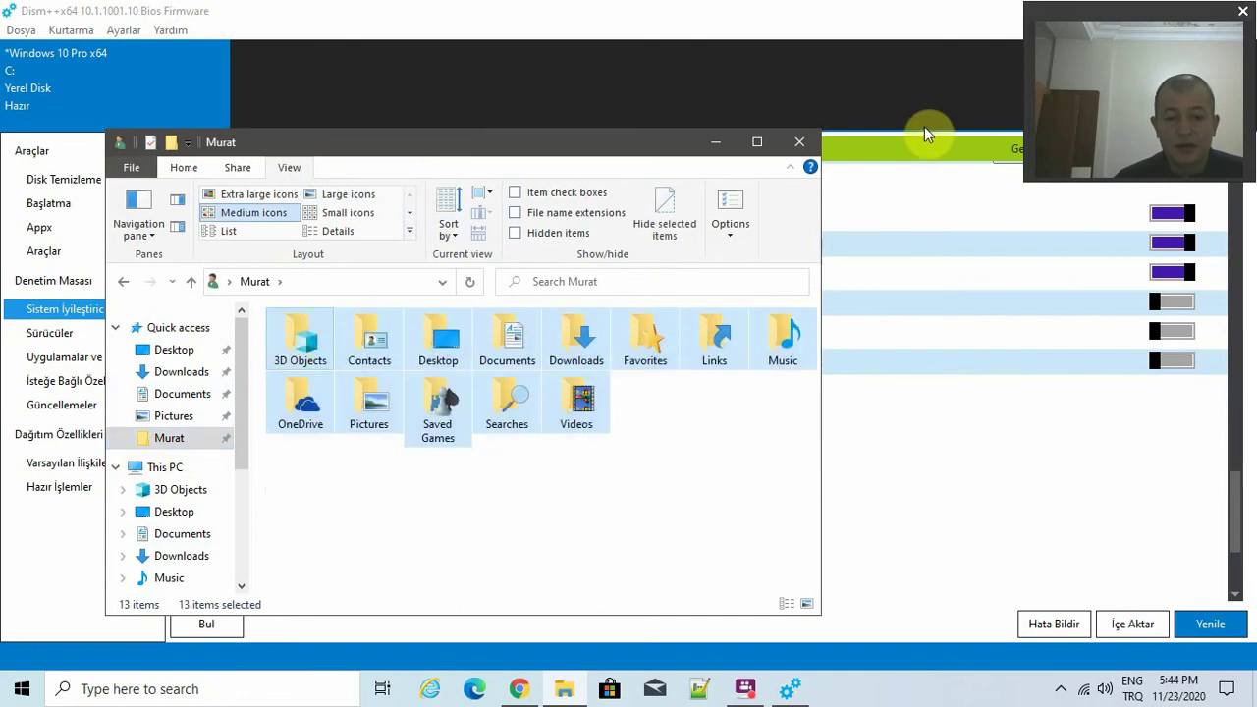
{"action": "left_click", "coordinate": [716, 144]}
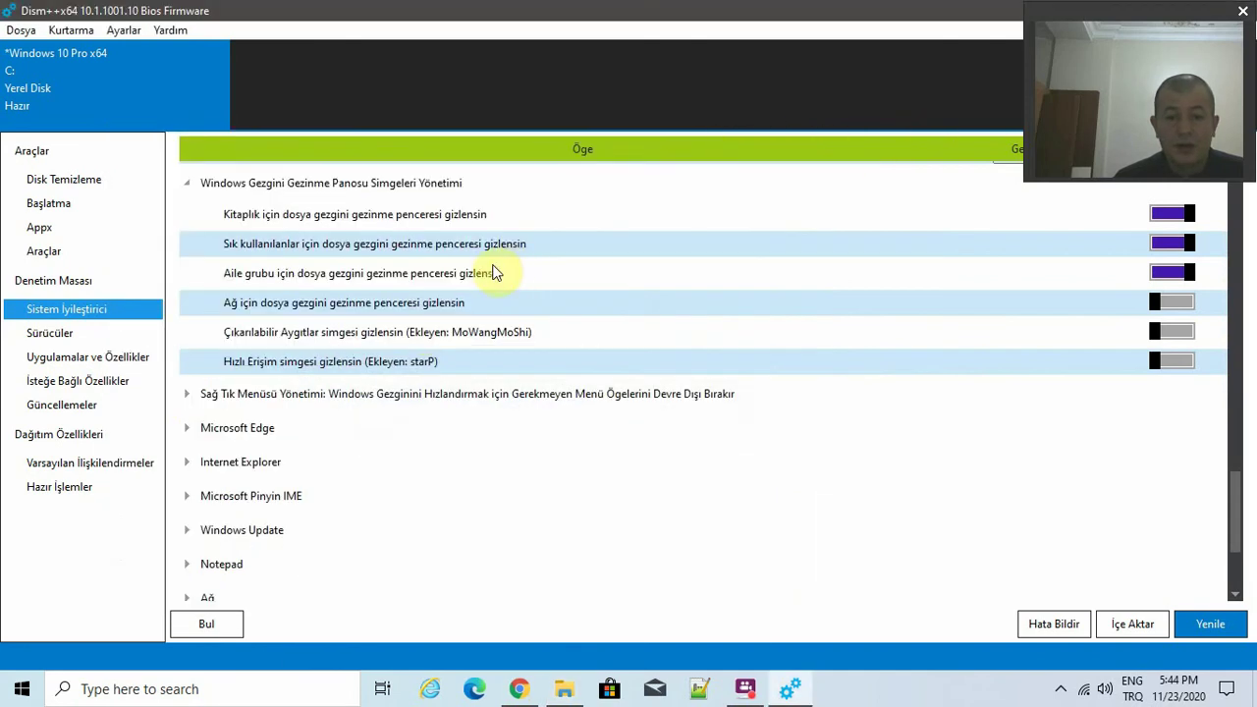
Expand Sağ Tık Menüsü Yönetimi, compare its options with the desktop context menu, and return to the maximized Dism++ window.
{"action": "left_click", "coordinate": [191, 397]}
{"action": "scroll", "coordinate": [253, 379], "scroll_direction": "down", "scroll_amount": 3}
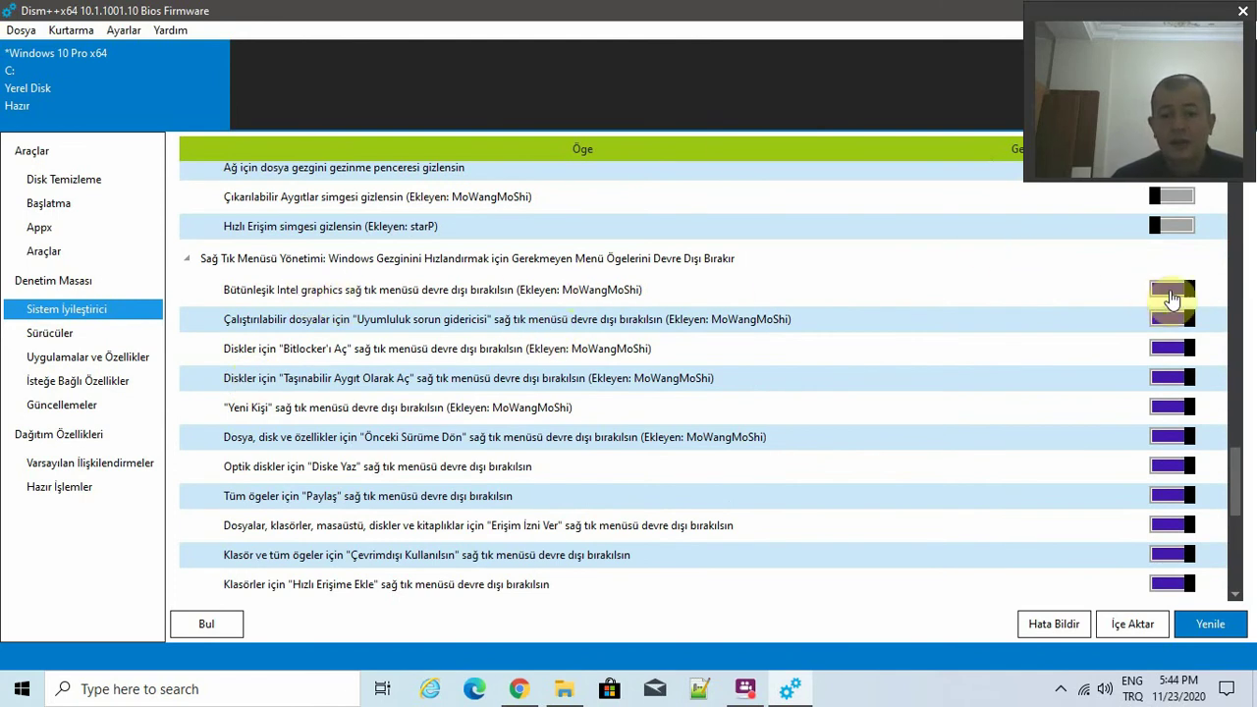
{"action": "double_click", "coordinate": [612, 10]}
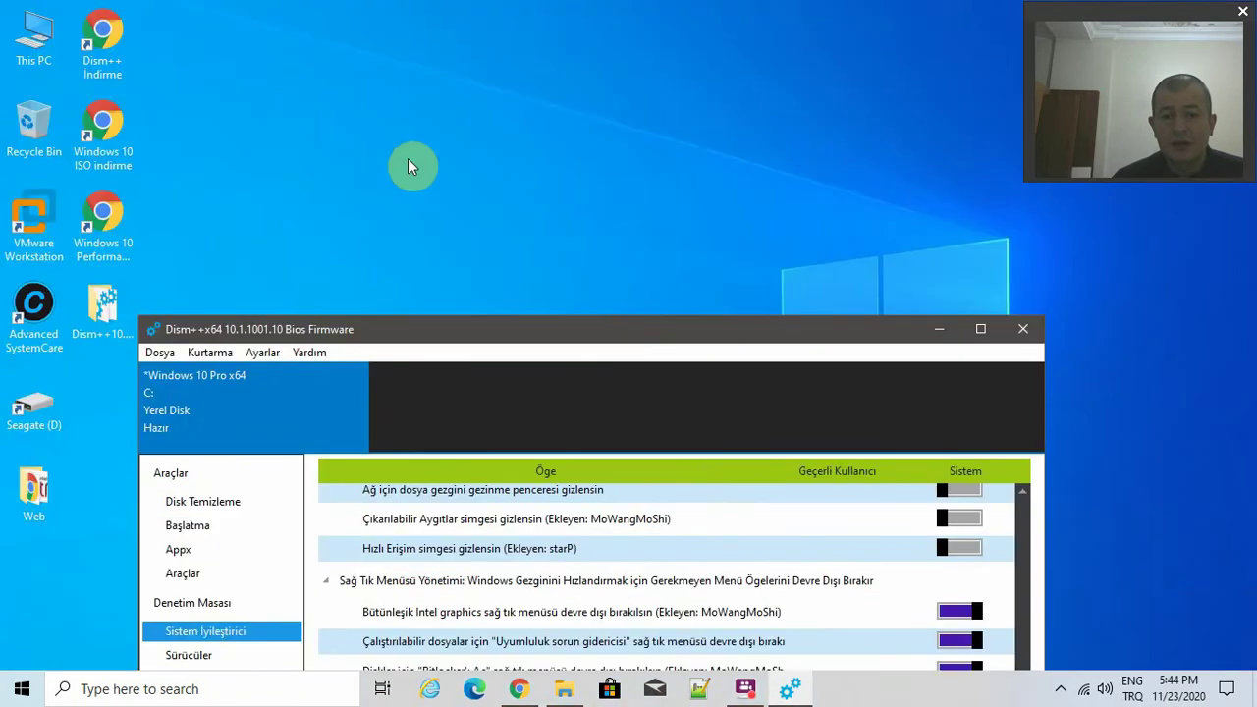
{"action": "right_click", "coordinate": [422, 76]}
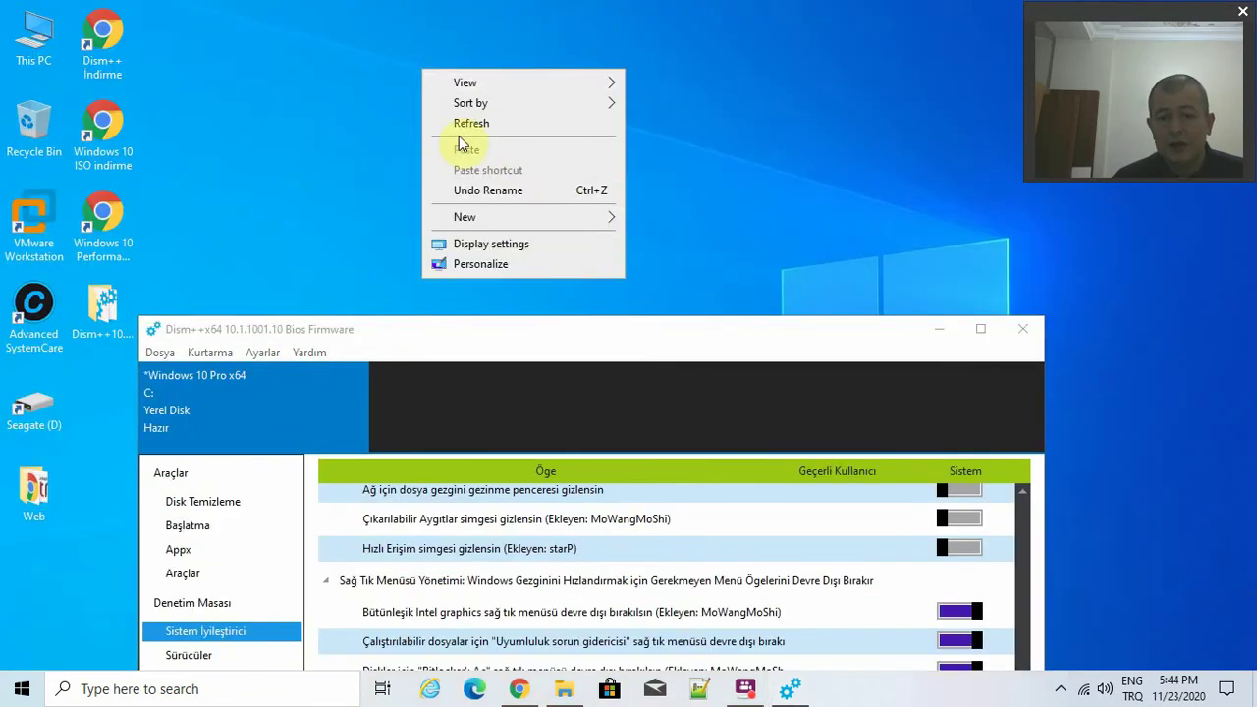
{"action": "left_click", "coordinate": [980, 329]}
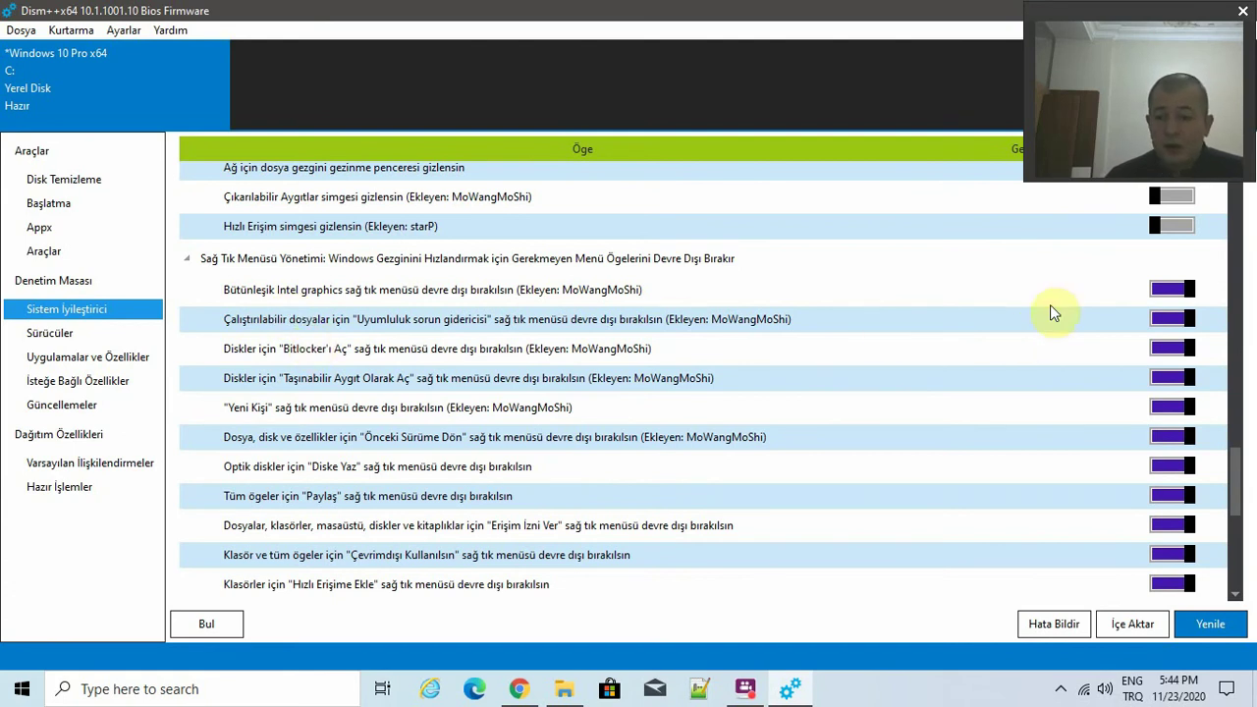
Examine the further Sağ Tık Menüsü Yönetimi options and check the New submenu of the desktop context menu.
{"action": "scroll", "coordinate": [1137, 513], "scroll_direction": "down", "scroll_amount": 3}
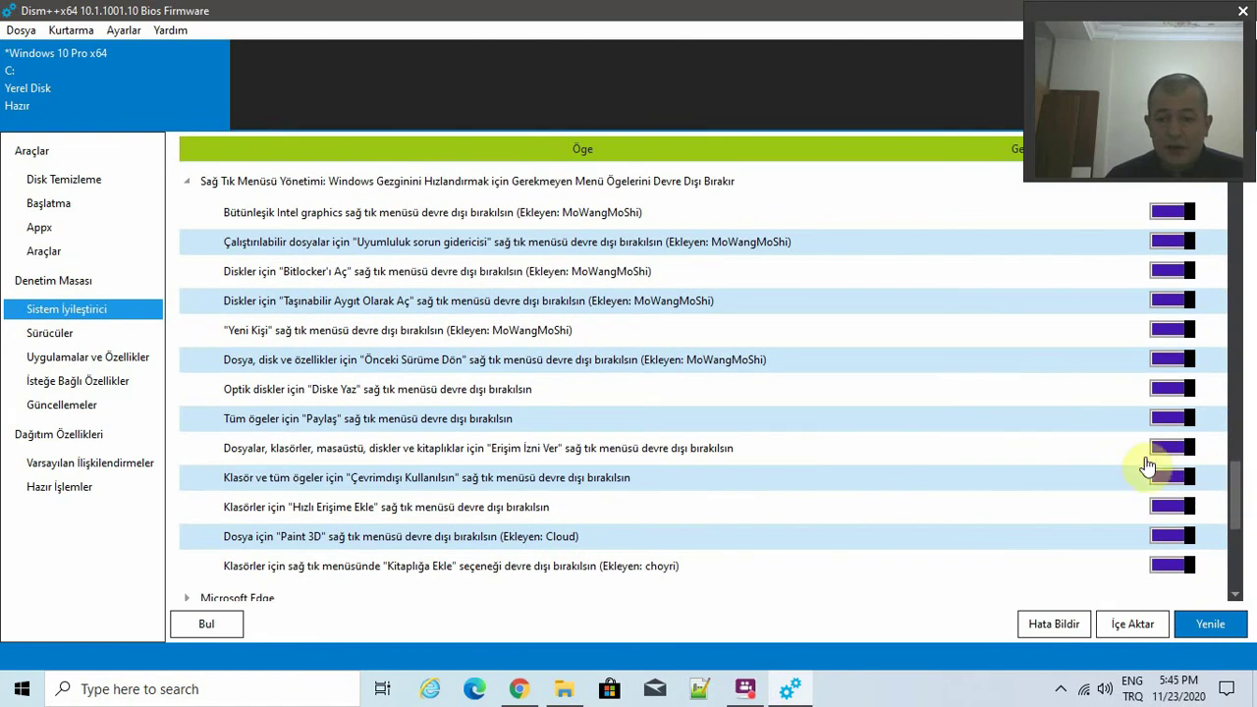
{"action": "scroll", "coordinate": [576, 449], "scroll_direction": "down", "scroll_amount": 1}
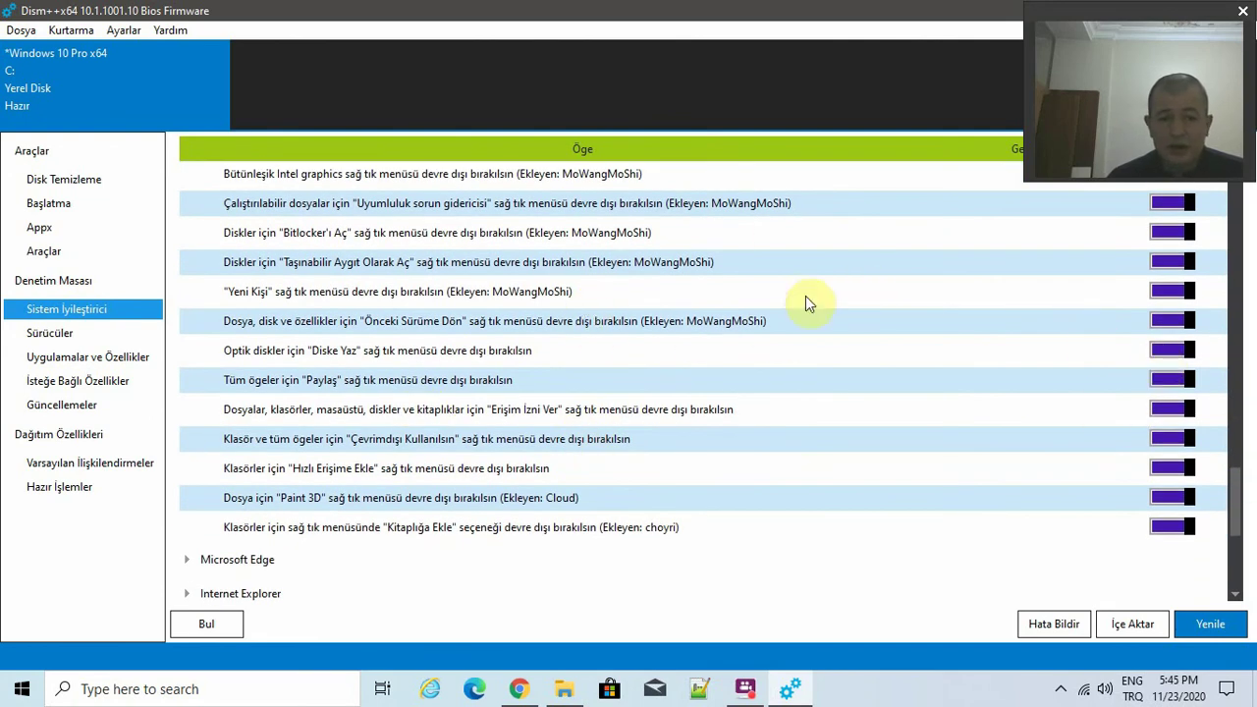
{"action": "double_click", "coordinate": [548, 8]}
{"action": "right_click", "coordinate": [373, 110]}
{"action": "mouse_move", "coordinate": [466, 258]}
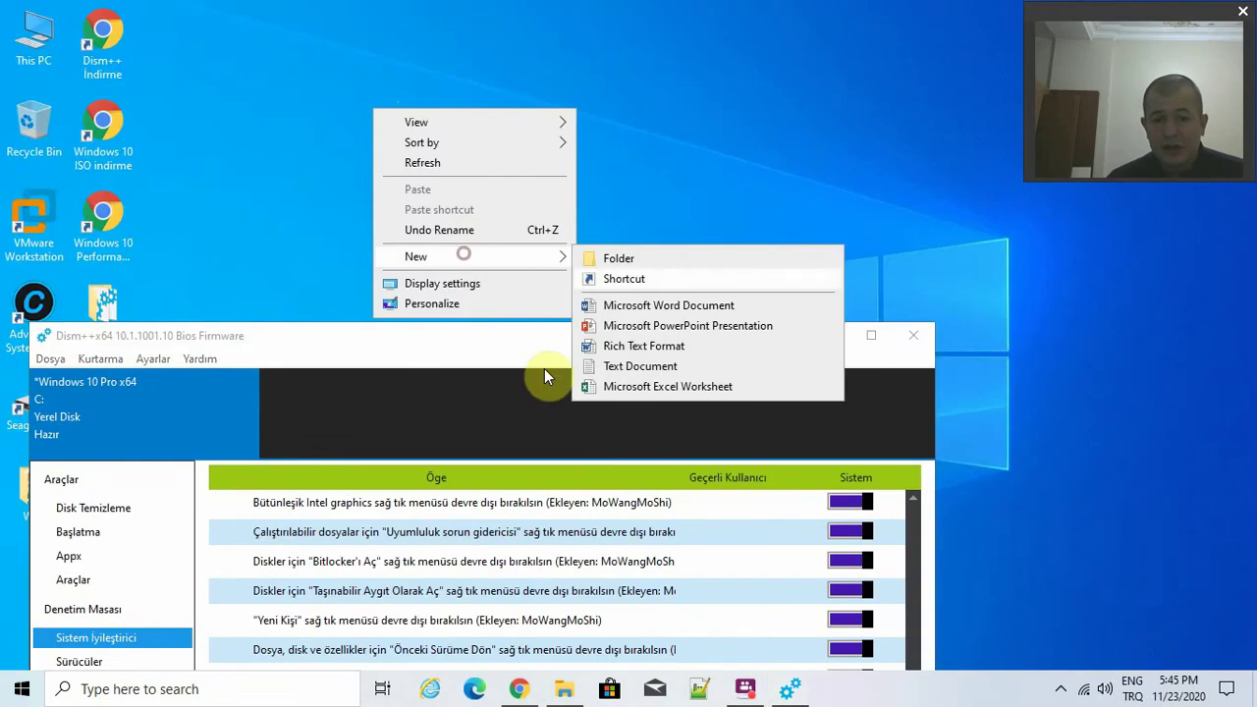
{"action": "left_click", "coordinate": [871, 335]}
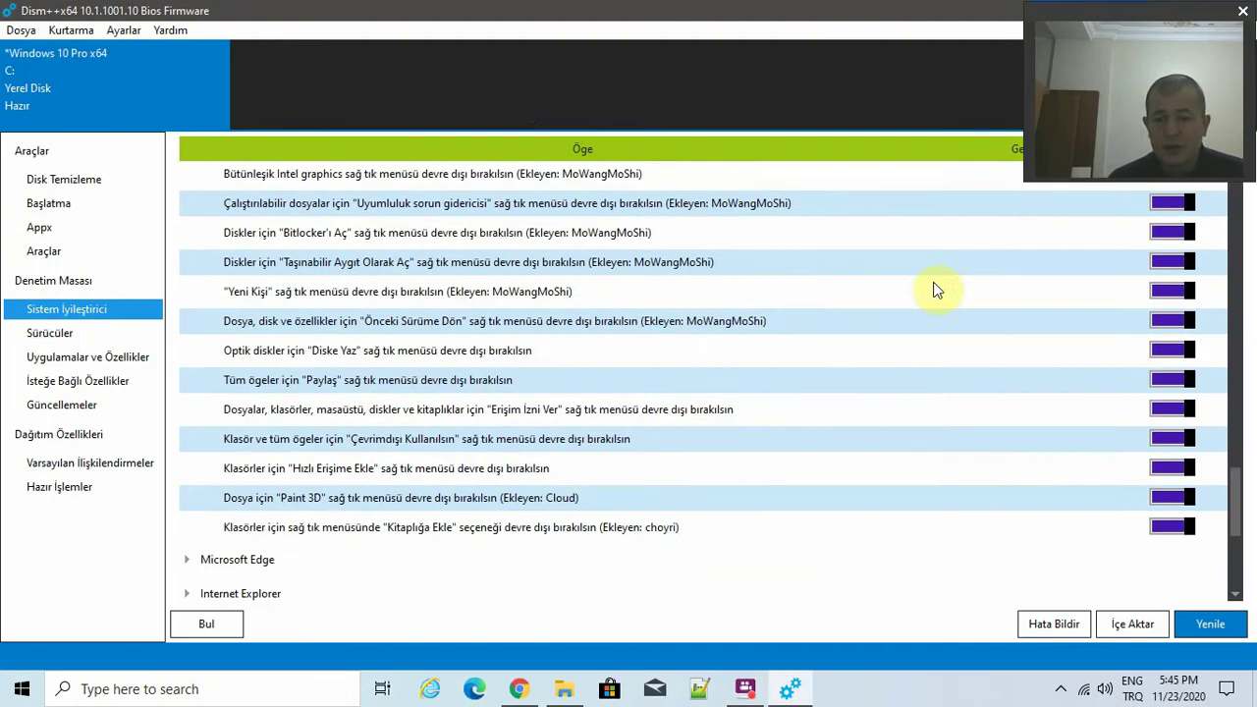
Review the whole Sağ Tık Menüsü Yönetimi list, and expand Microsoft Edge to examine its first-run and Adobe Flash options.
{"action": "scroll", "coordinate": [471, 376], "scroll_direction": "up", "scroll_amount": 1}
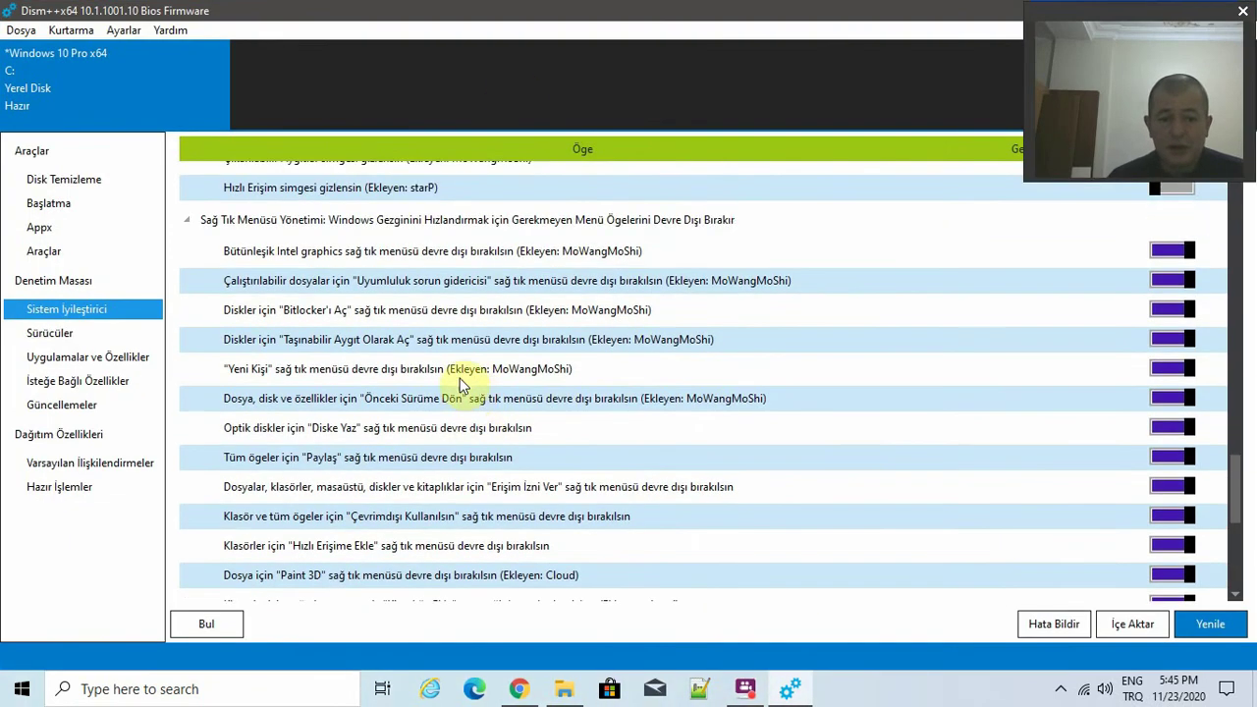
{"action": "scroll", "coordinate": [365, 412], "scroll_direction": "down", "scroll_amount": 2}
{"action": "scroll", "coordinate": [364, 421], "scroll_direction": "up", "scroll_amount": 2}
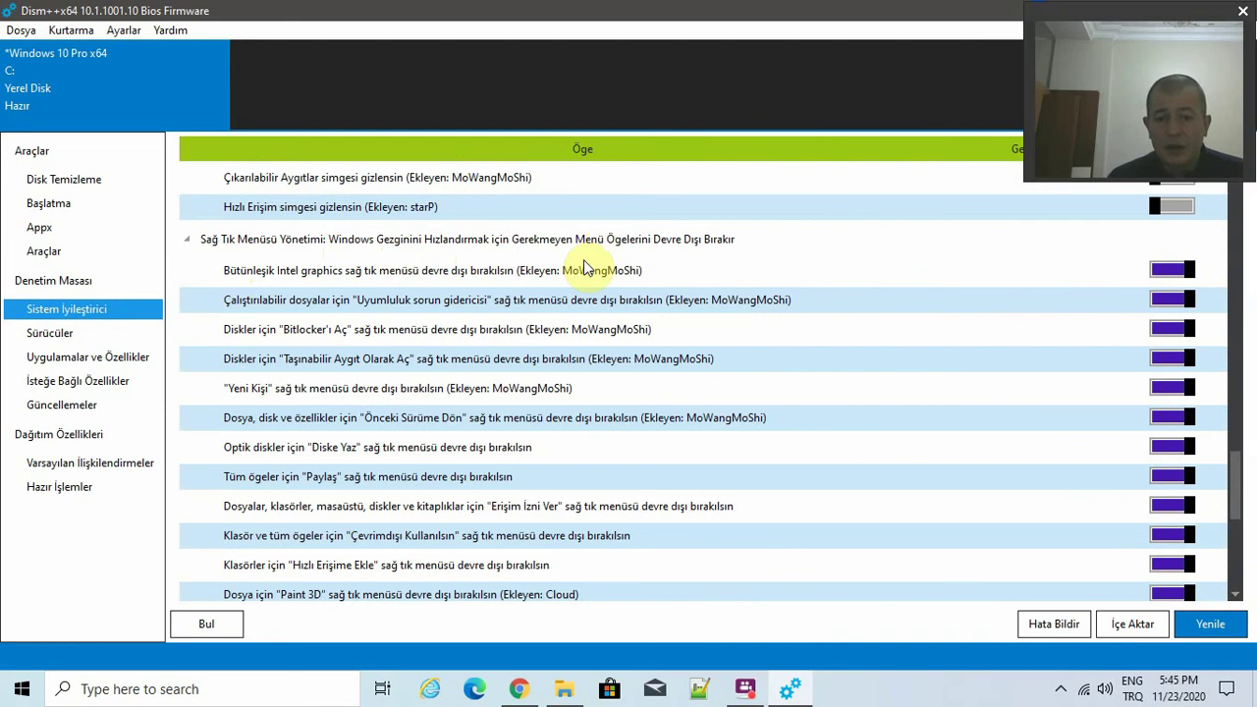
{"action": "scroll", "coordinate": [490, 373], "scroll_direction": "down", "scroll_amount": 3}
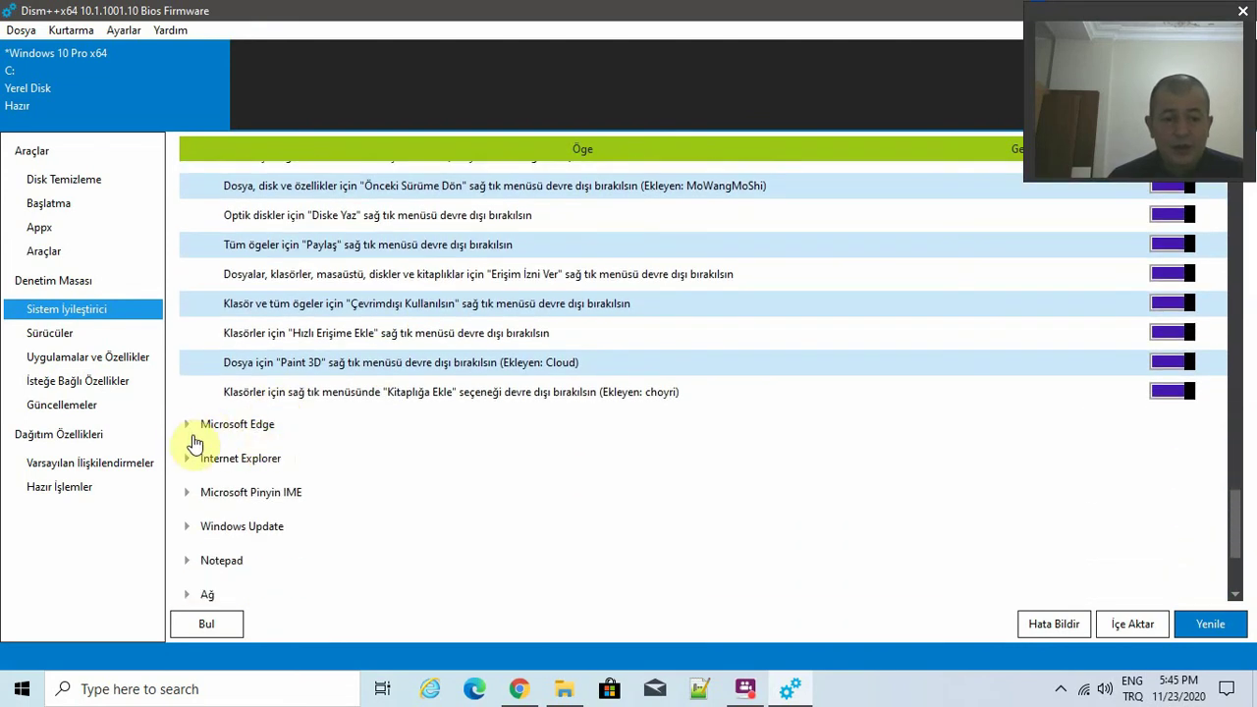
{"action": "left_click", "coordinate": [187, 429]}
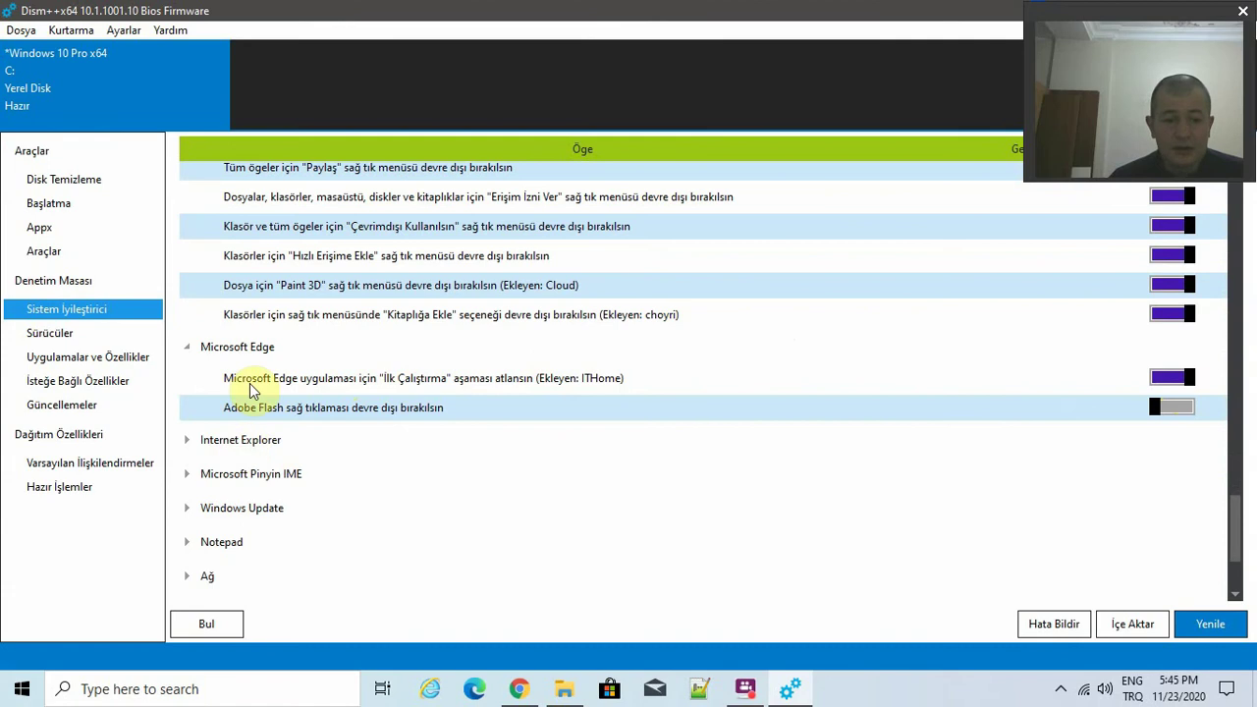
{"action": "scroll", "coordinate": [193, 410], "scroll_direction": "down", "scroll_amount": 1}
Expand Internet Explorer and examine its tab, compatibility, autocomplete, download and update options.
{"action": "left_click", "coordinate": [194, 405]}
{"action": "scroll", "coordinate": [193, 407], "scroll_direction": "down", "scroll_amount": 6}
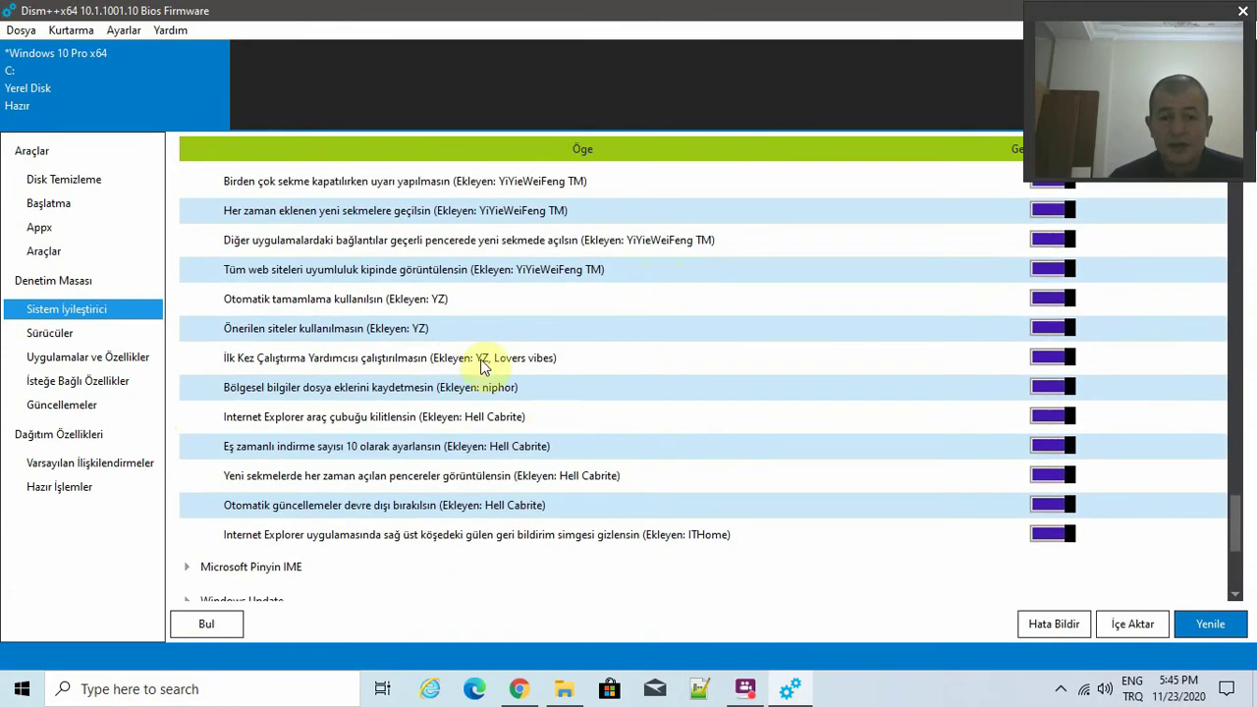
{"action": "scroll", "coordinate": [483, 364], "scroll_direction": "up", "scroll_amount": 1}
{"action": "scroll", "coordinate": [569, 339], "scroll_direction": "down", "scroll_amount": 1}
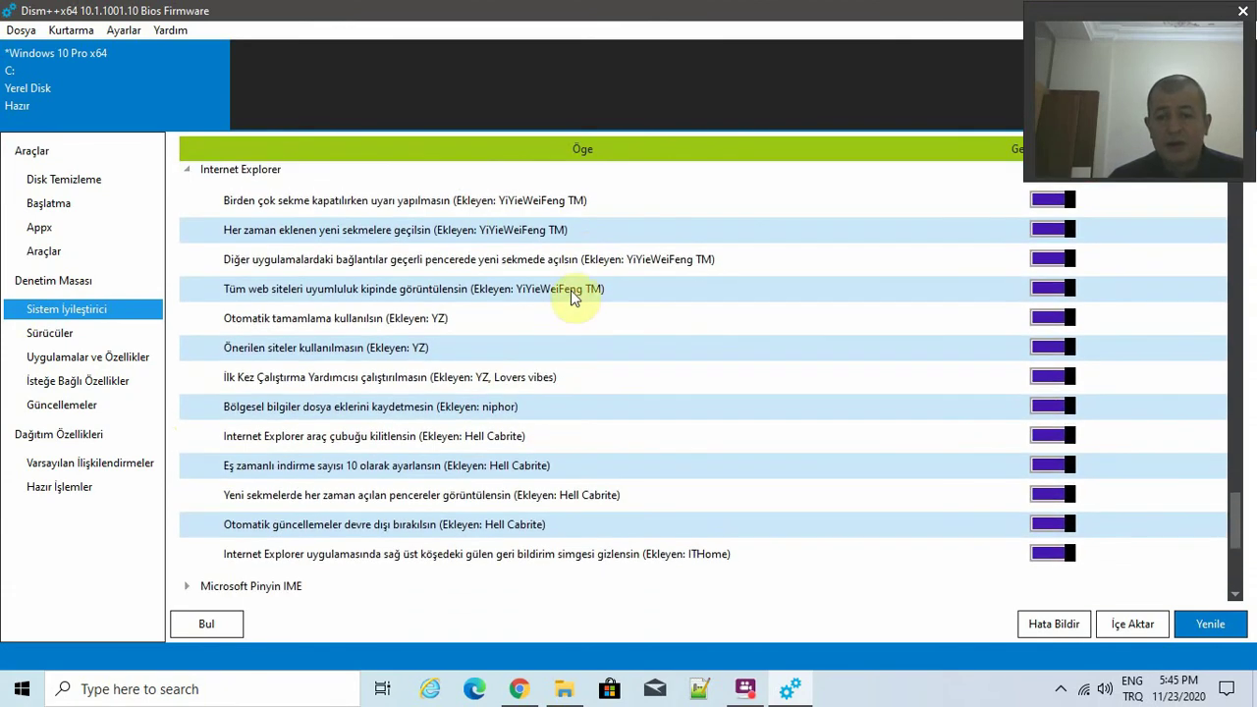
{"action": "scroll", "coordinate": [589, 253], "scroll_direction": "up", "scroll_amount": 1}
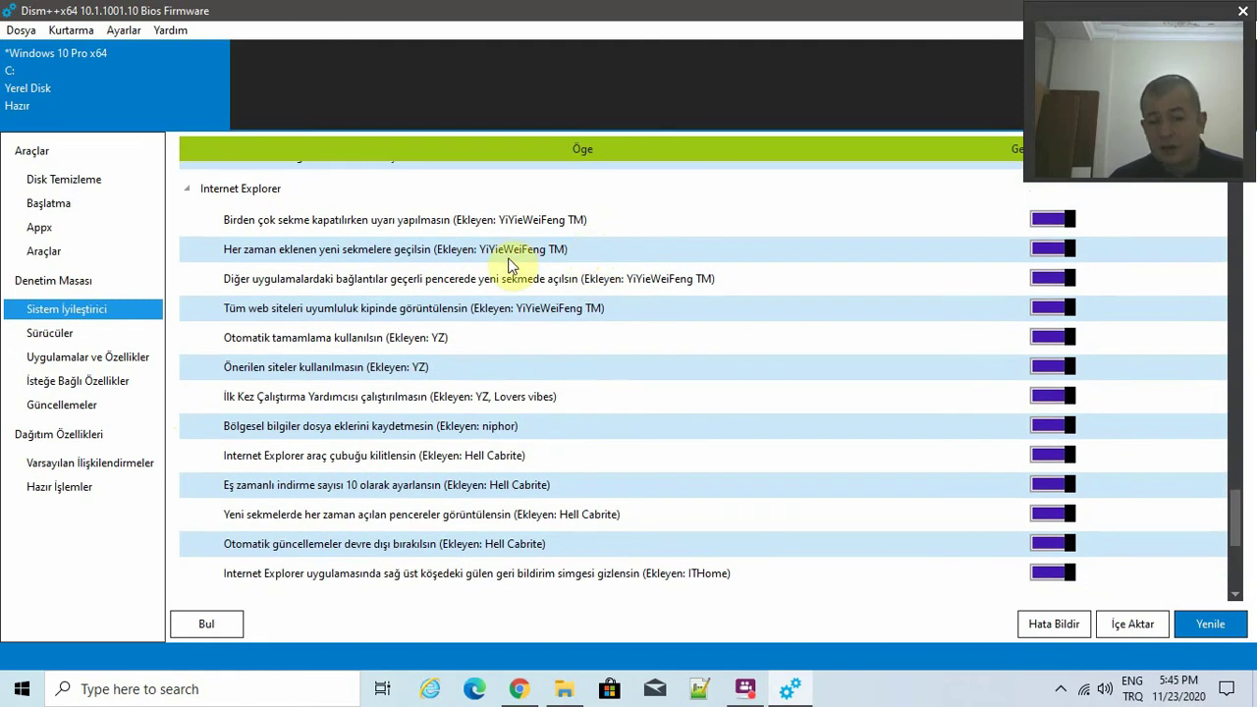
{"action": "scroll", "coordinate": [486, 273], "scroll_direction": "down", "scroll_amount": 2}
{"action": "scroll", "coordinate": [470, 293], "scroll_direction": "up", "scroll_amount": 1}
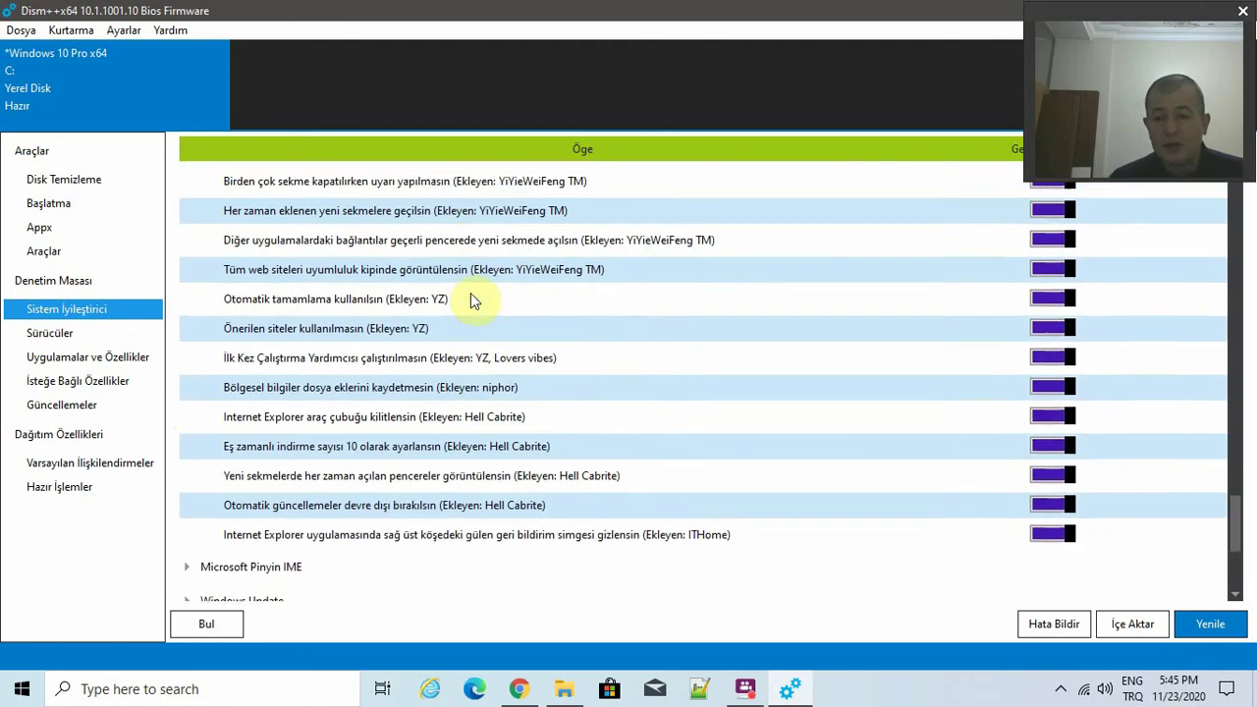
{"action": "scroll", "coordinate": [470, 295], "scroll_direction": "up", "scroll_amount": 1}
{"action": "scroll", "coordinate": [462, 304], "scroll_direction": "down", "scroll_amount": 2}
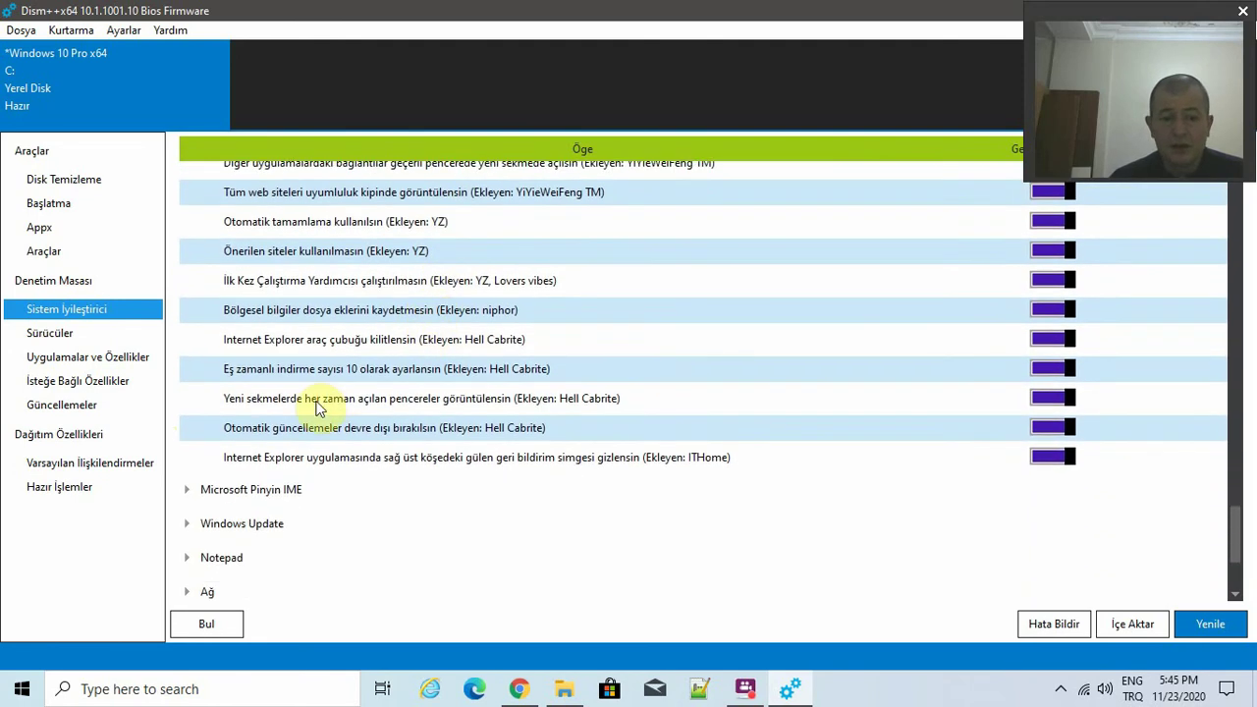
{"action": "scroll", "coordinate": [294, 402], "scroll_direction": "down", "scroll_amount": 2}
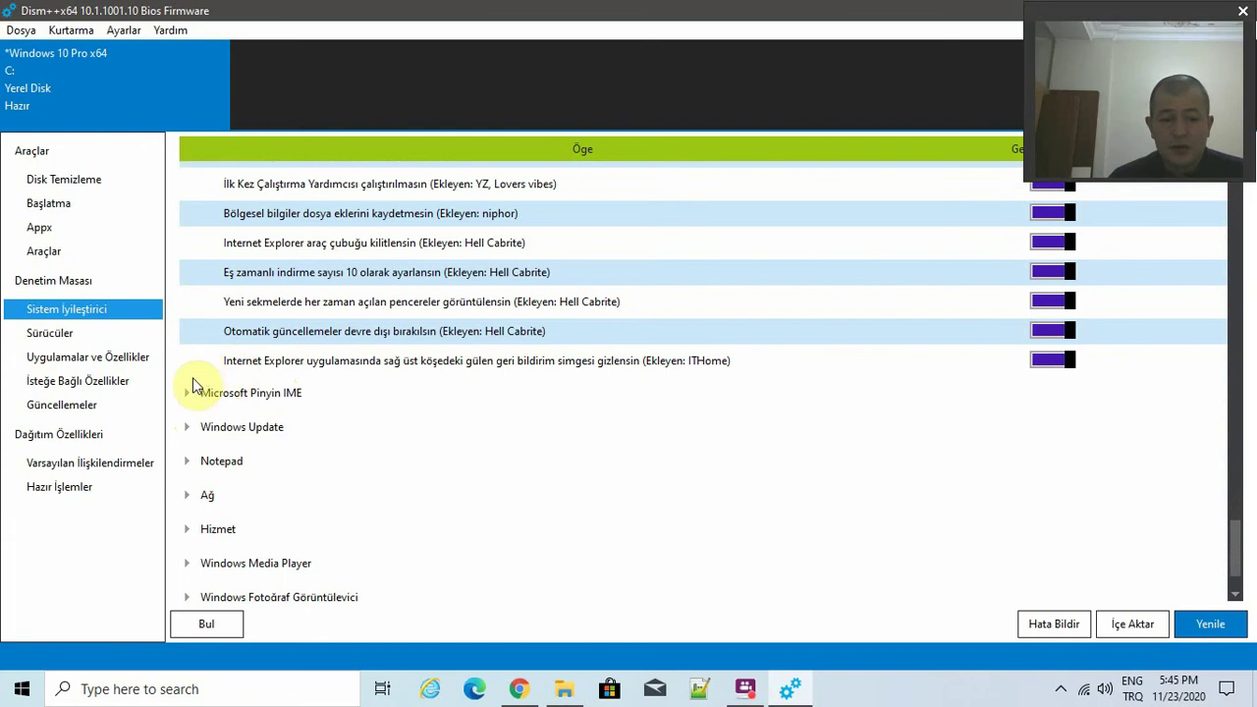
Expand Microsoft Pinyin IME and Windows Update and examine the options in both groups.
{"action": "left_click", "coordinate": [193, 400]}
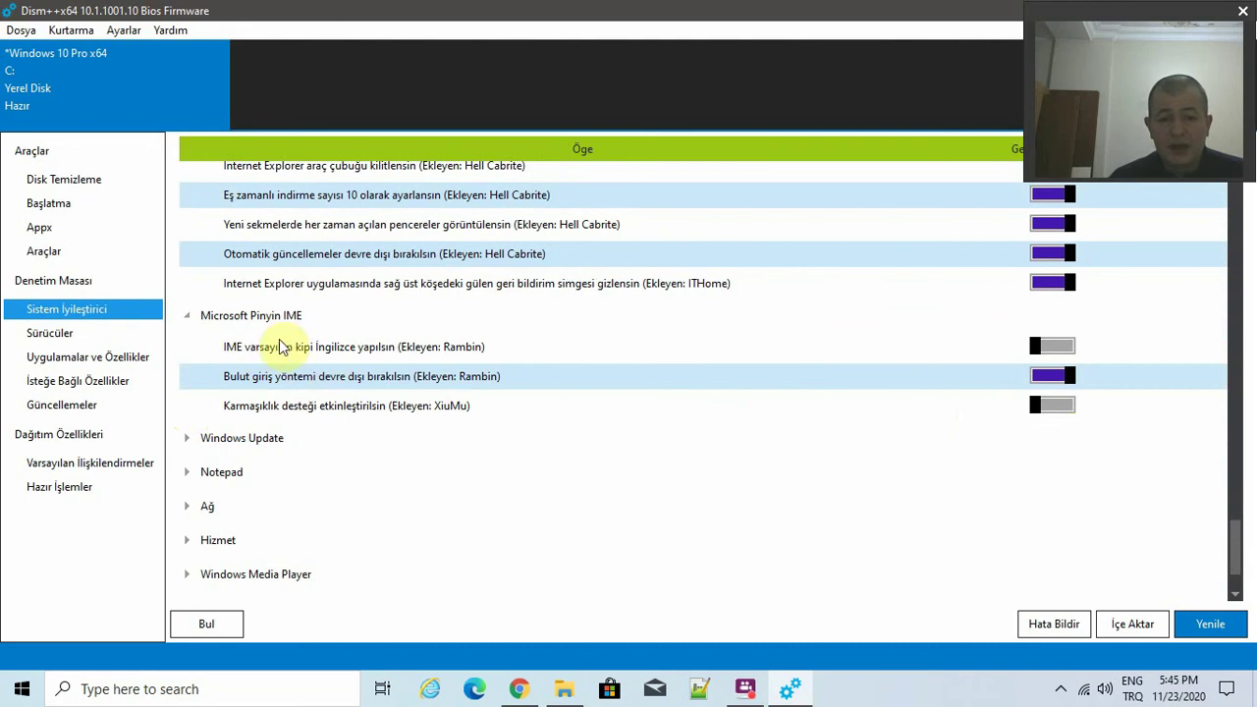
{"action": "scroll", "coordinate": [211, 393], "scroll_direction": "down", "scroll_amount": 1}
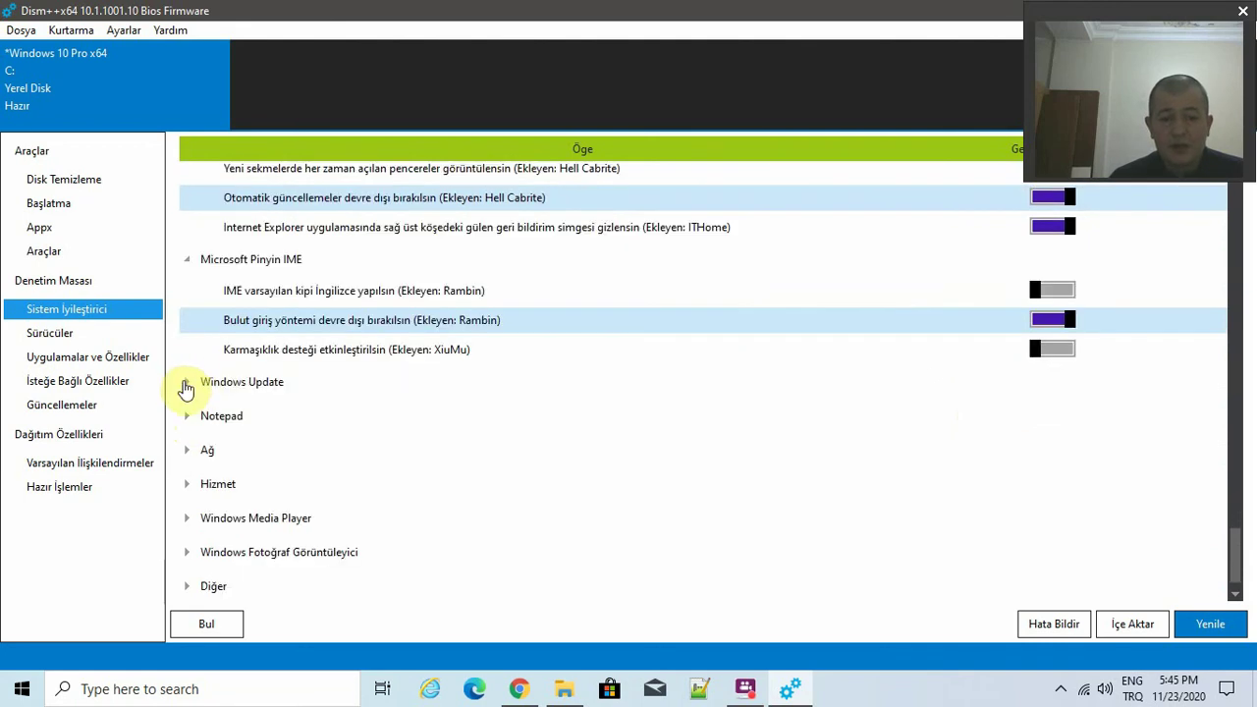
{"action": "left_click", "coordinate": [186, 382]}
{"action": "scroll", "coordinate": [860, 337], "scroll_direction": "down", "scroll_amount": 1}
{"action": "scroll", "coordinate": [982, 353], "scroll_direction": "down", "scroll_amount": 1}
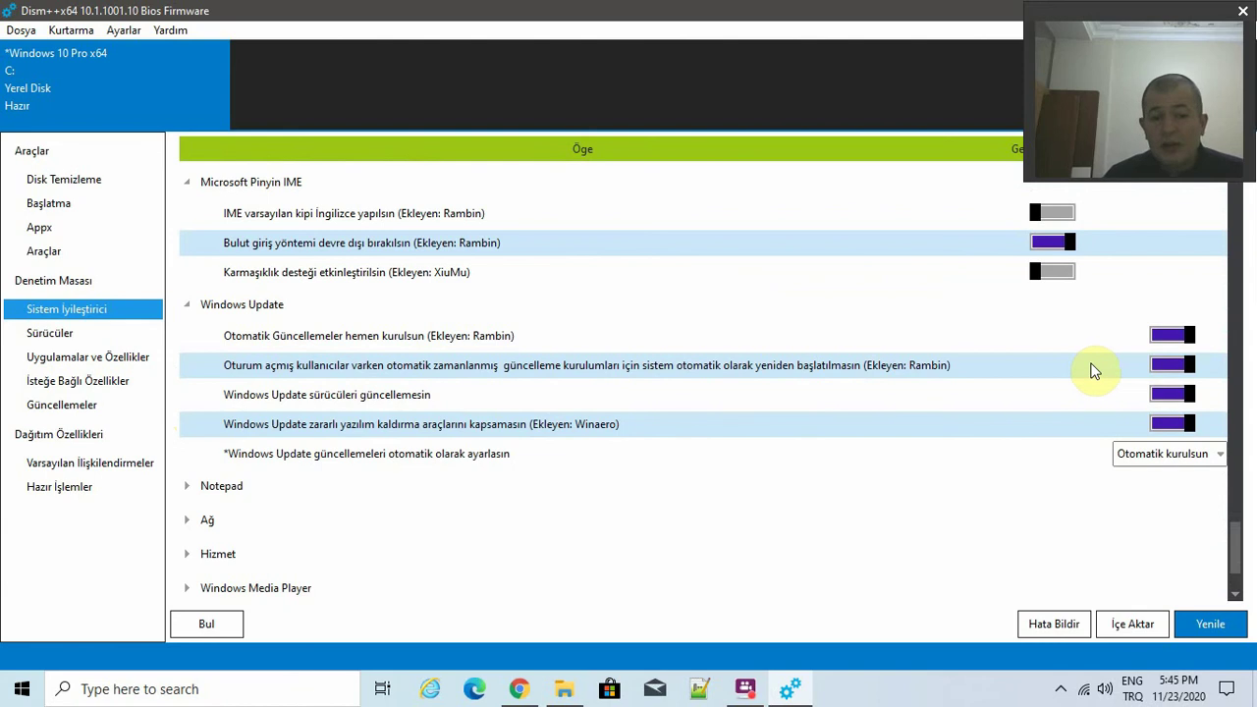
Check Windows Update's immediate installation and automatic restart options, and the choices for setting updates automatically.
{"action": "left_click", "coordinate": [1168, 336]}
{"action": "left_click", "coordinate": [1169, 365]}
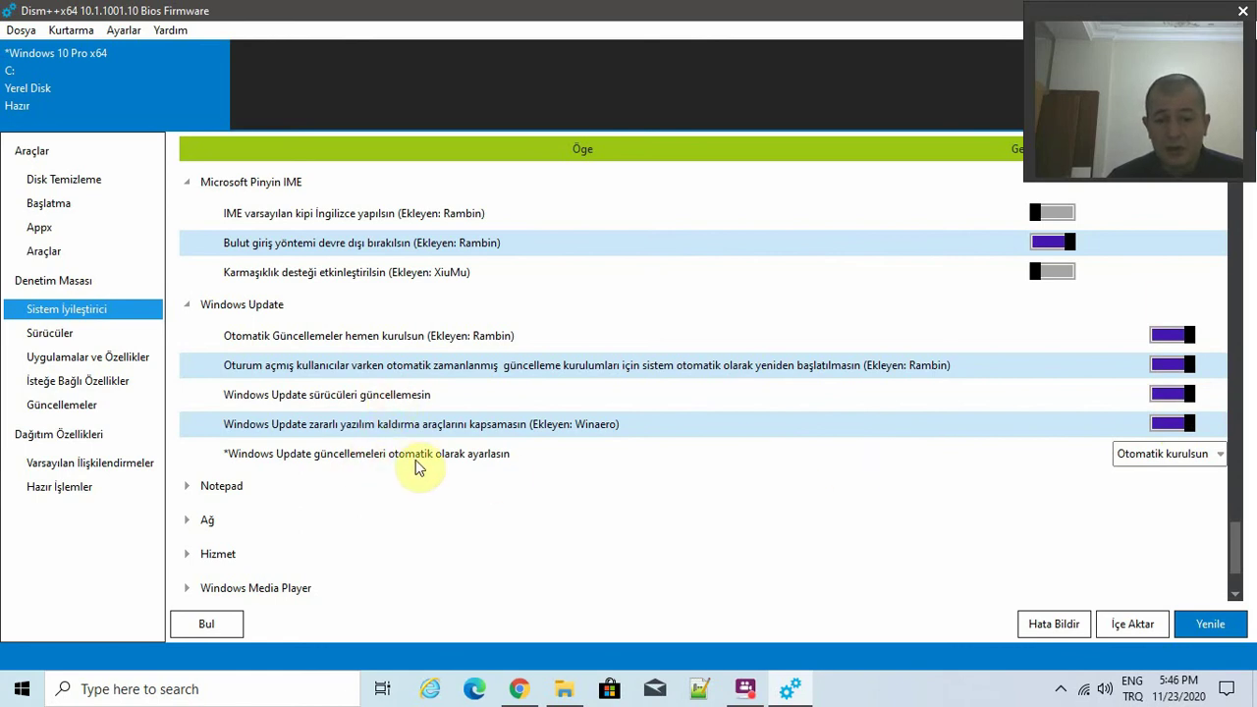
{"action": "left_click", "coordinate": [1200, 456]}
{"action": "left_click", "coordinate": [1198, 458]}
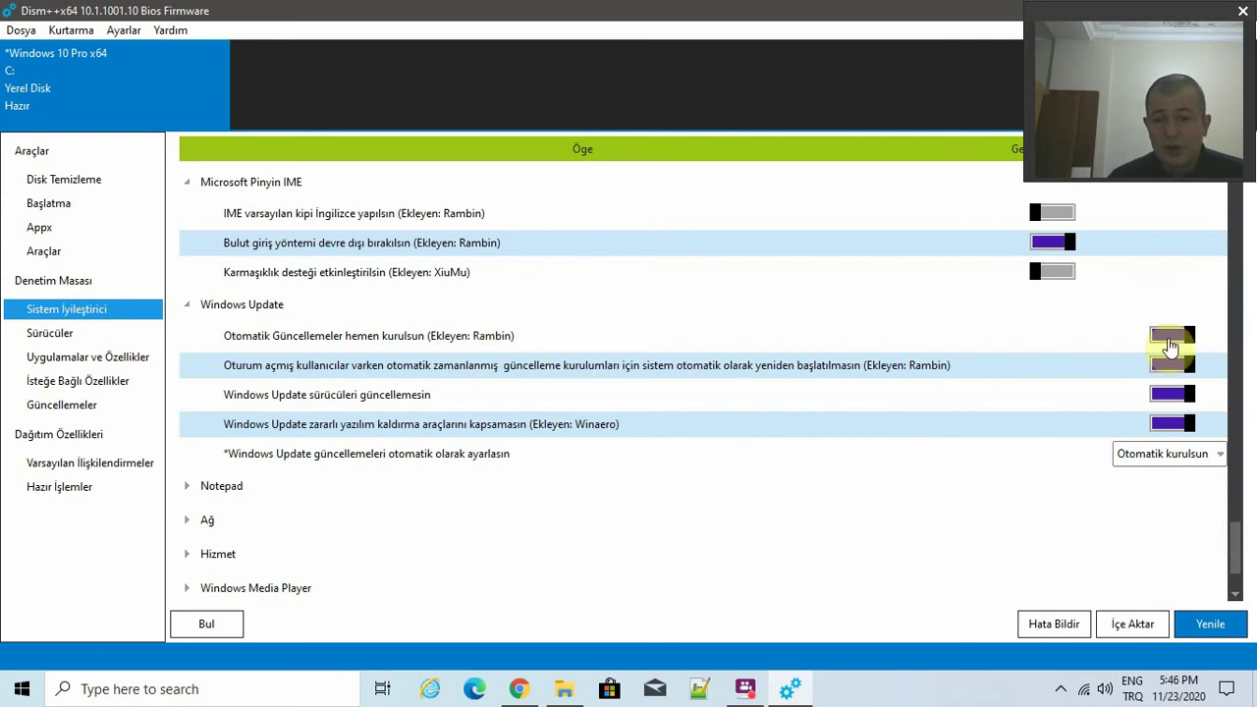
Expand the Notepad group and examine its word wrap and status bar options.
{"action": "scroll", "coordinate": [408, 468], "scroll_direction": "down", "scroll_amount": 1}
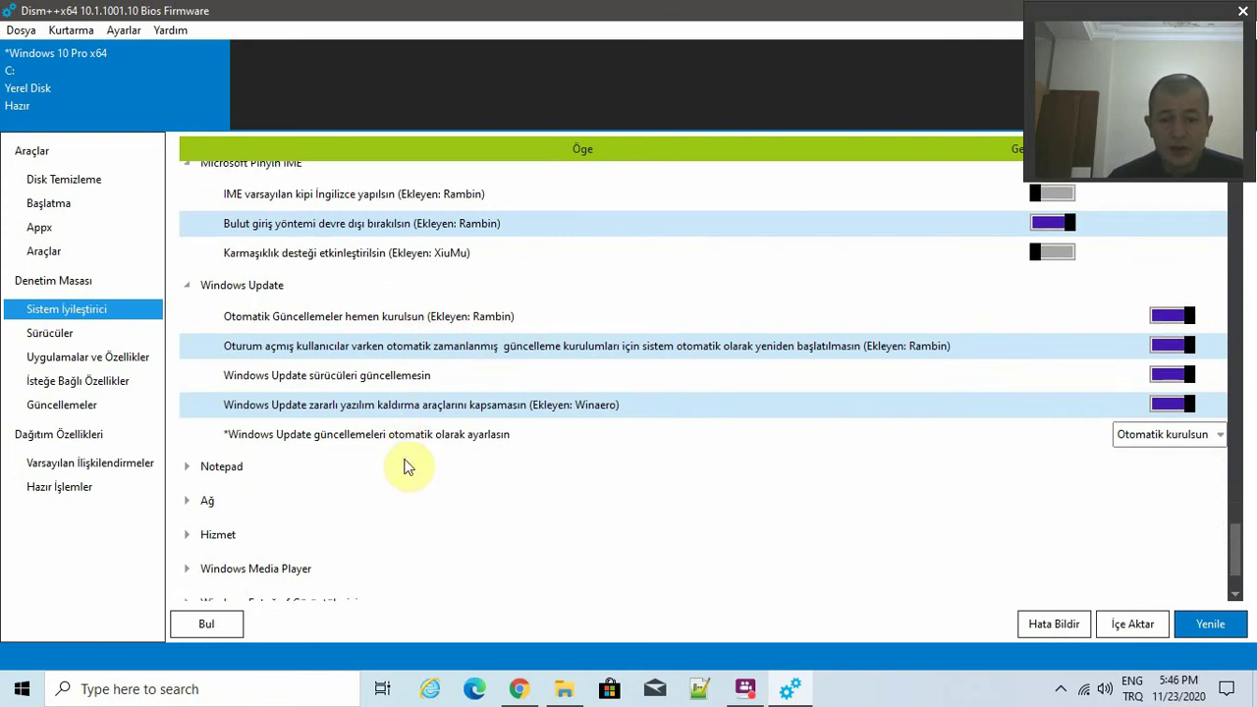
{"action": "left_click", "coordinate": [187, 417]}
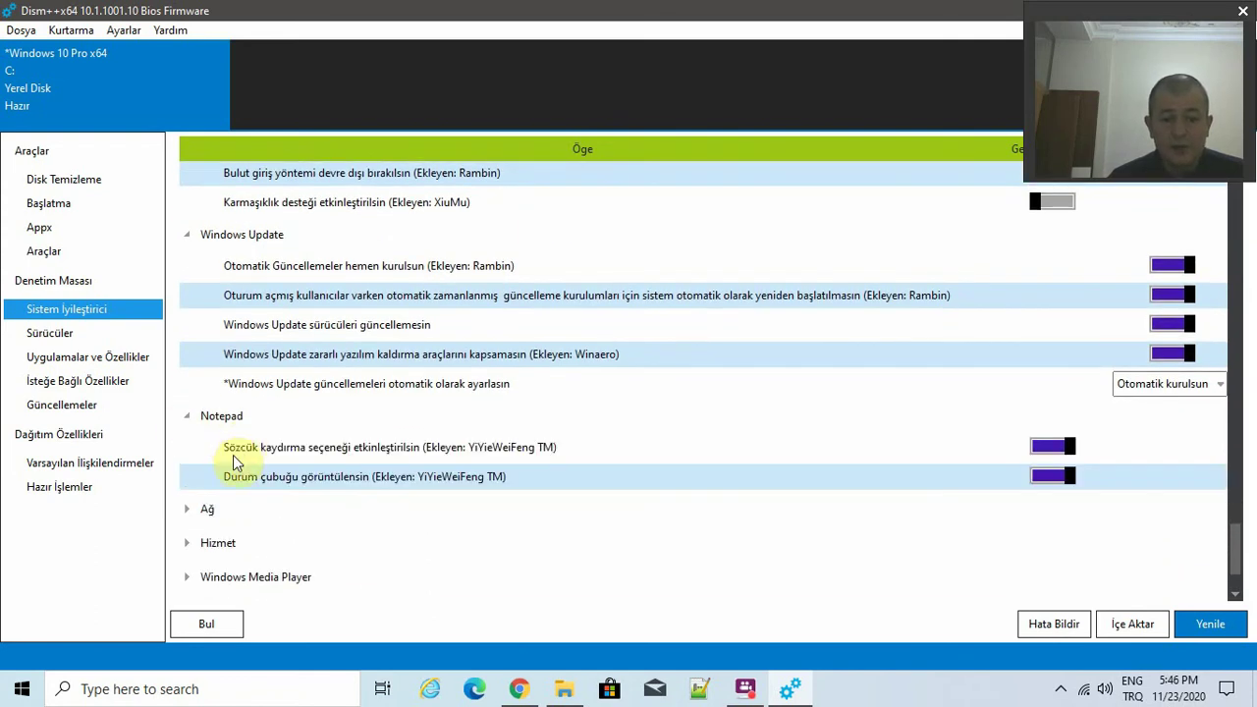
{"action": "scroll", "coordinate": [233, 455], "scroll_direction": "down", "scroll_amount": 1}
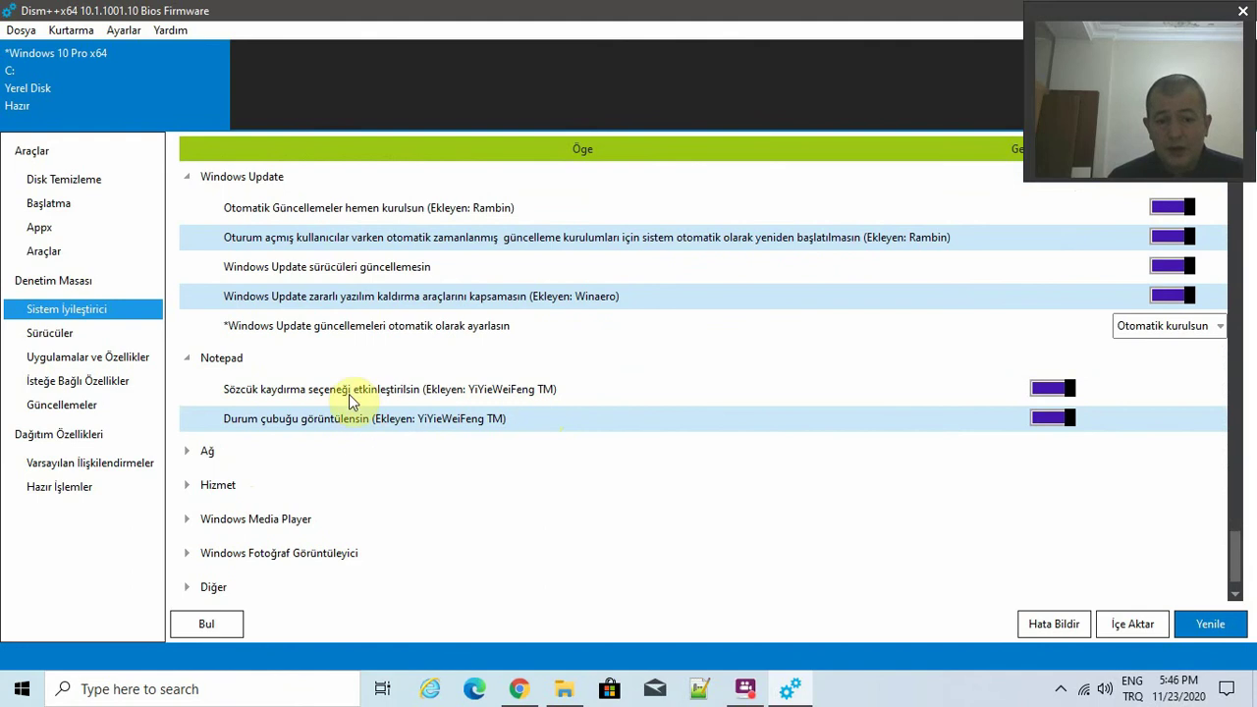
Launch Notepad by running notepad and enter the sample text asdasd in the blank document.
{"action": "key", "text": "super+r"}
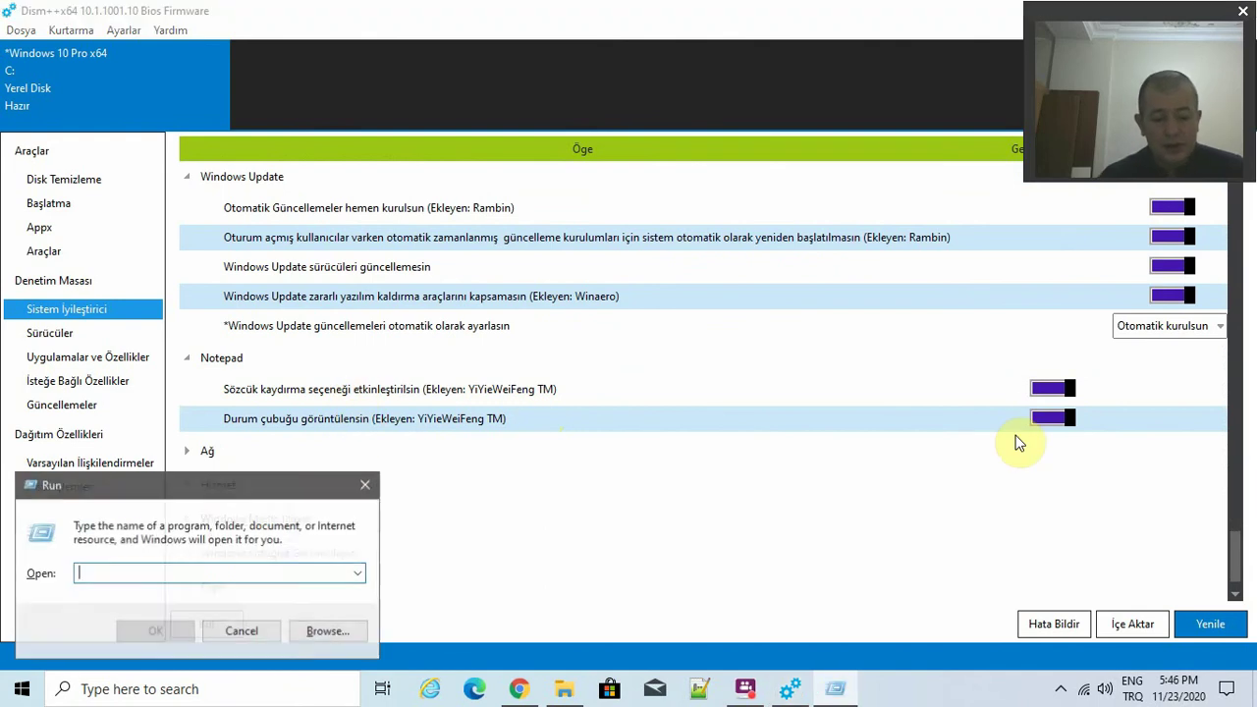
{"action": "type", "text": "notepad"}
{"action": "key", "text": "Return"}
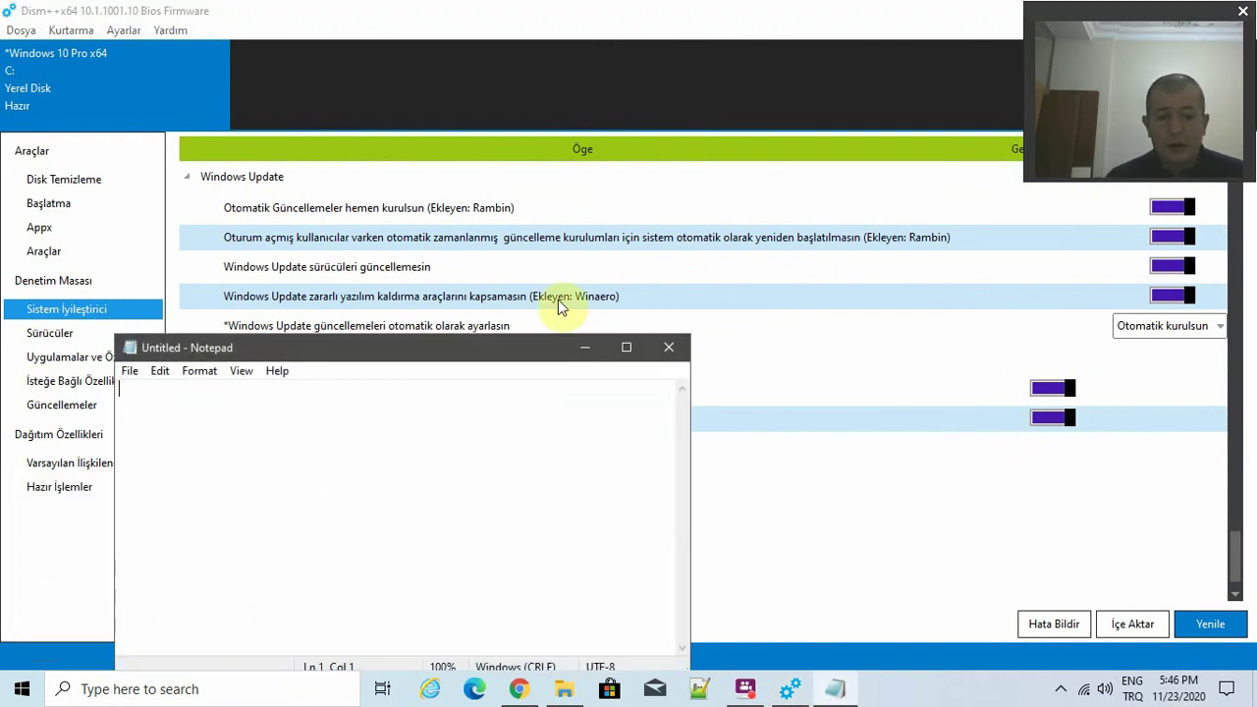
{"action": "left_click", "coordinate": [289, 416]}
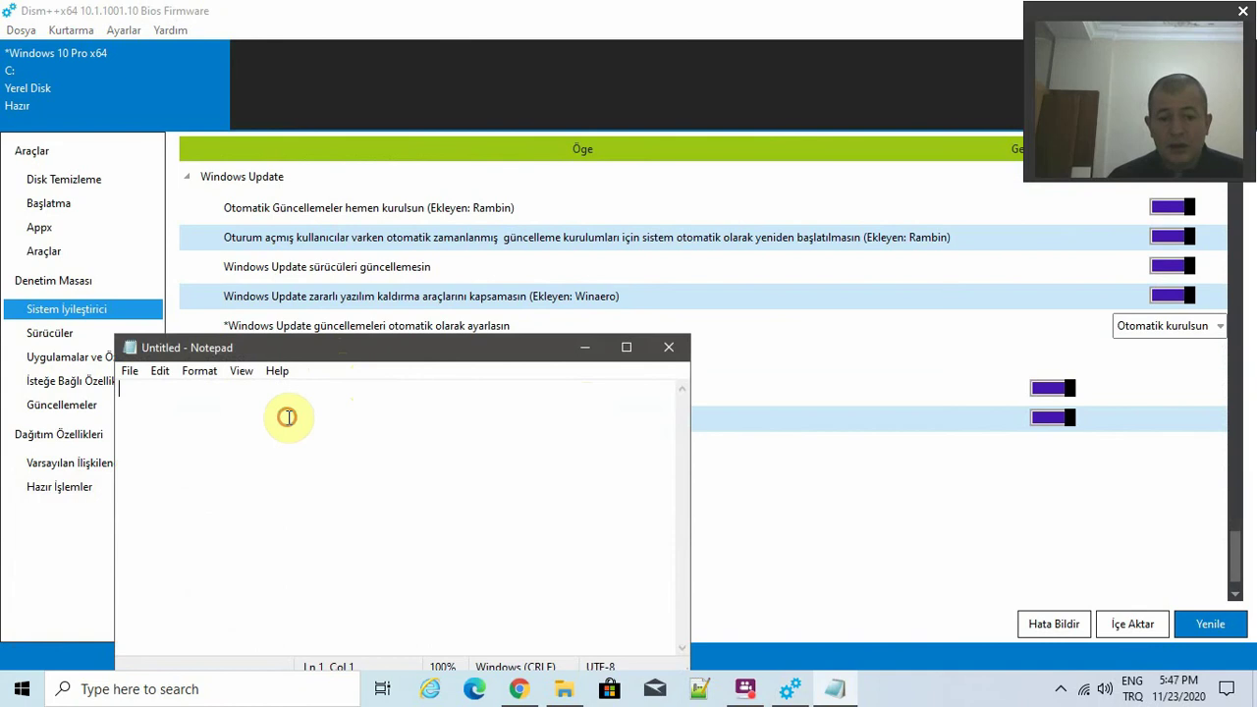
{"action": "type", "text": "asdasd"}
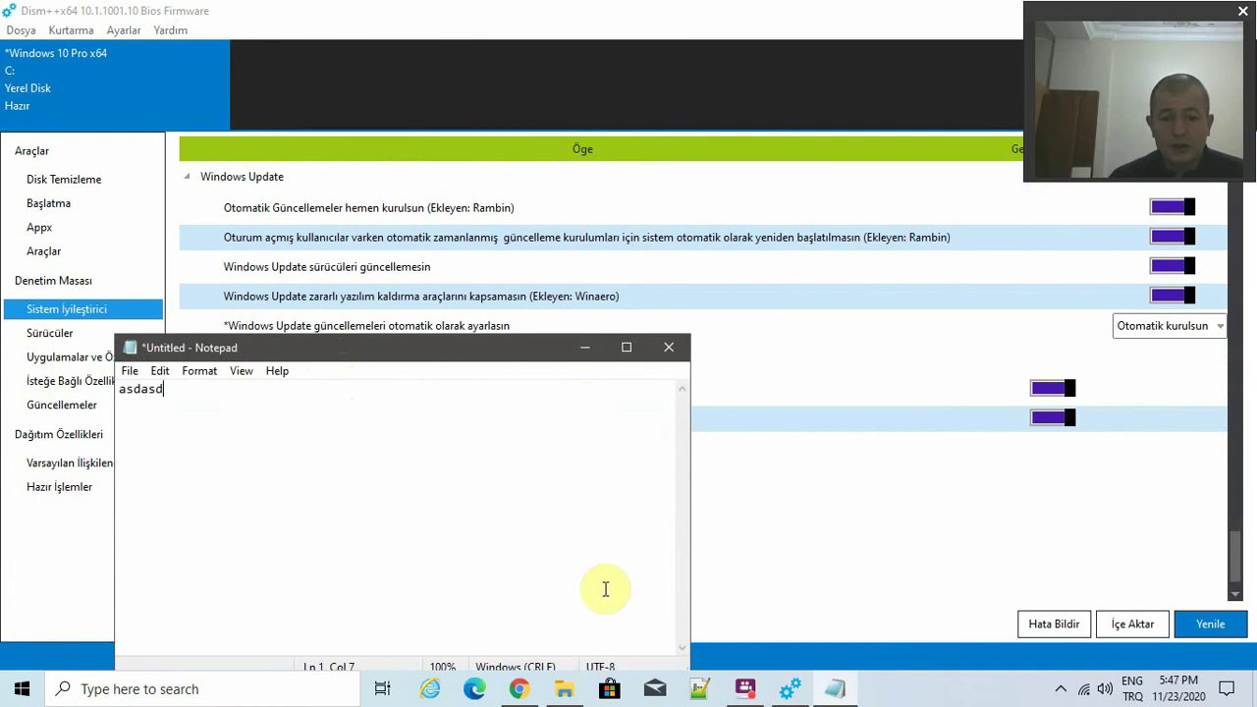
Check the Word Wrap setting in Notepad and close it without saving the text.
{"action": "left_click", "coordinate": [242, 373]}
{"action": "mouse_move", "coordinate": [160, 371]}
{"action": "mouse_move", "coordinate": [202, 369]}
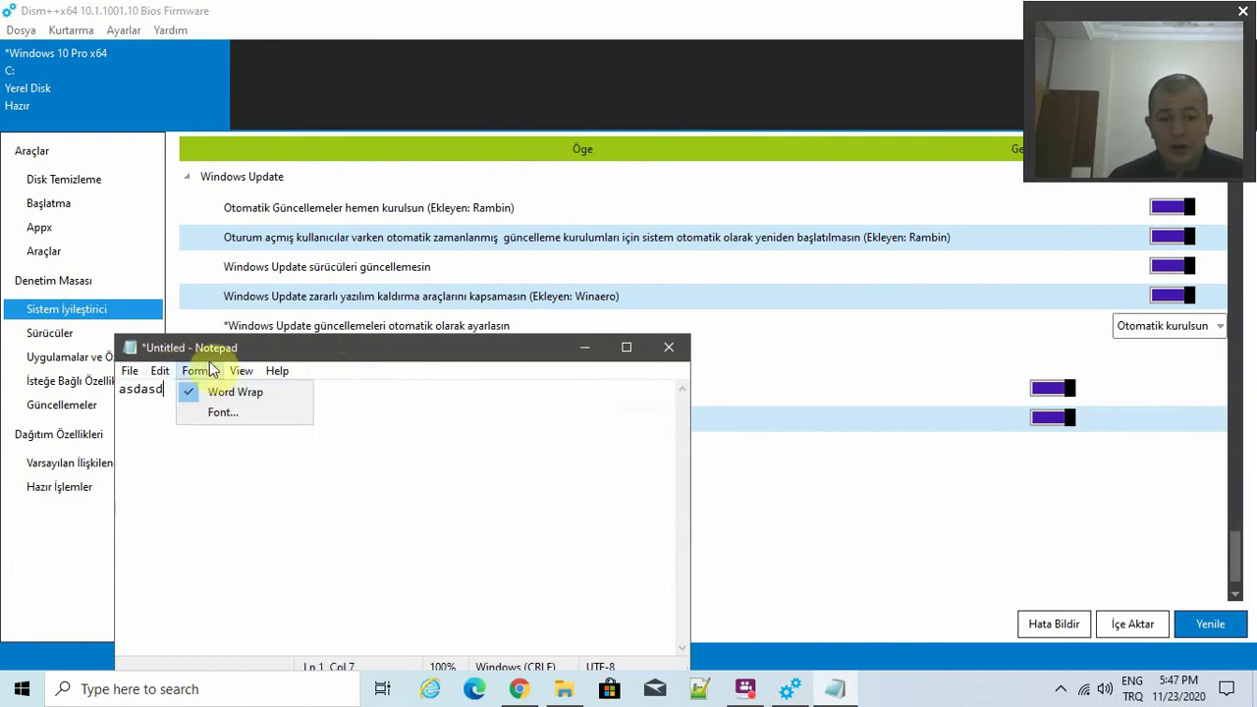
{"action": "left_click", "coordinate": [659, 384]}
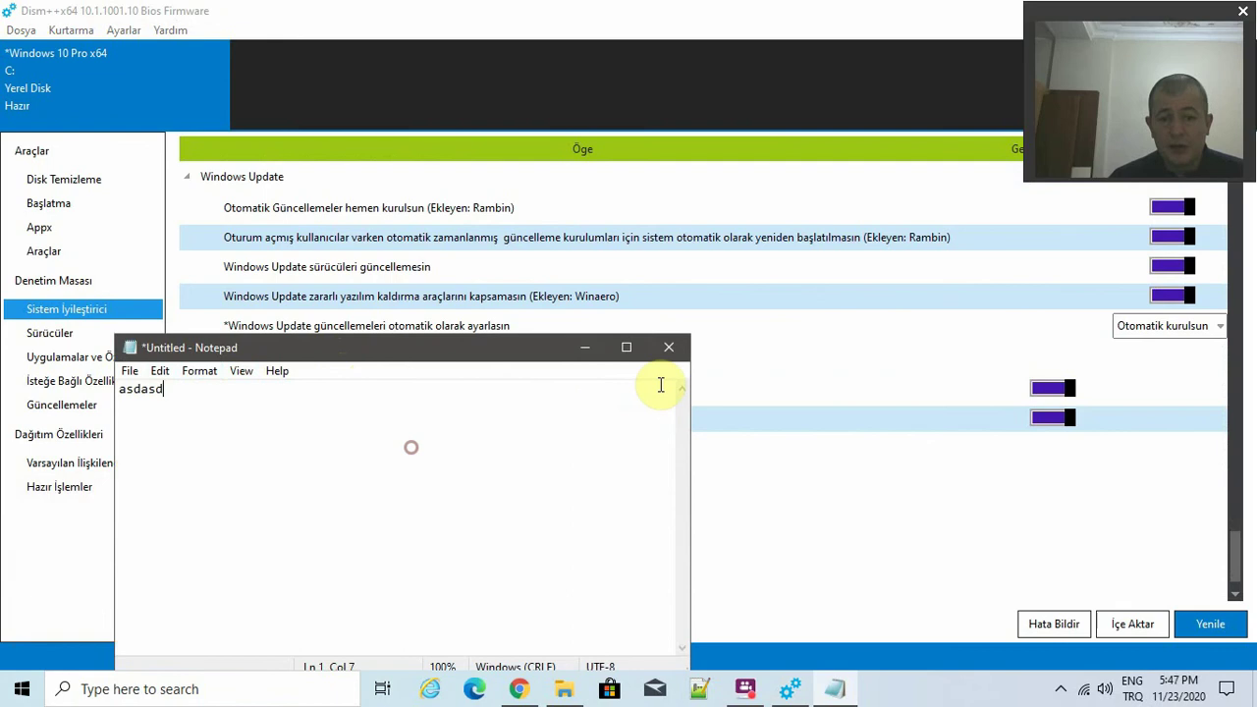
{"action": "left_click", "coordinate": [669, 346]}
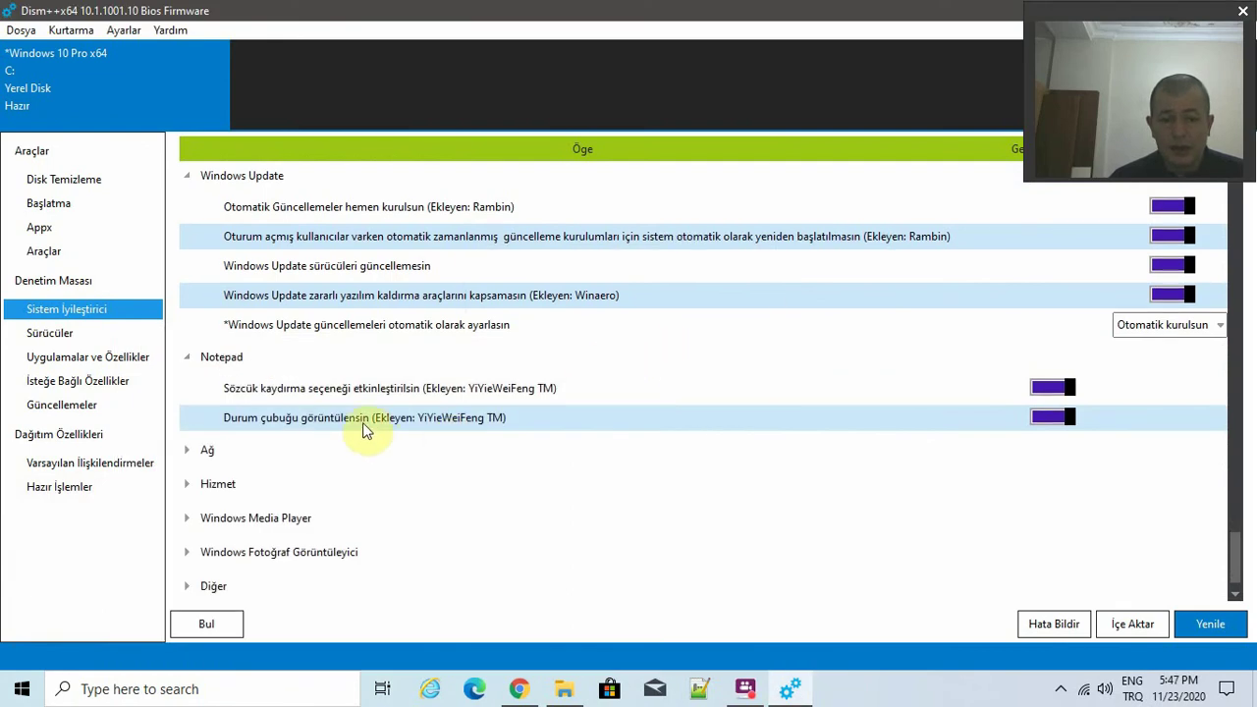
Expand the Ağ group and examine its default sharing, Windows firewall and remote assistance options.
{"action": "left_click", "coordinate": [188, 453]}
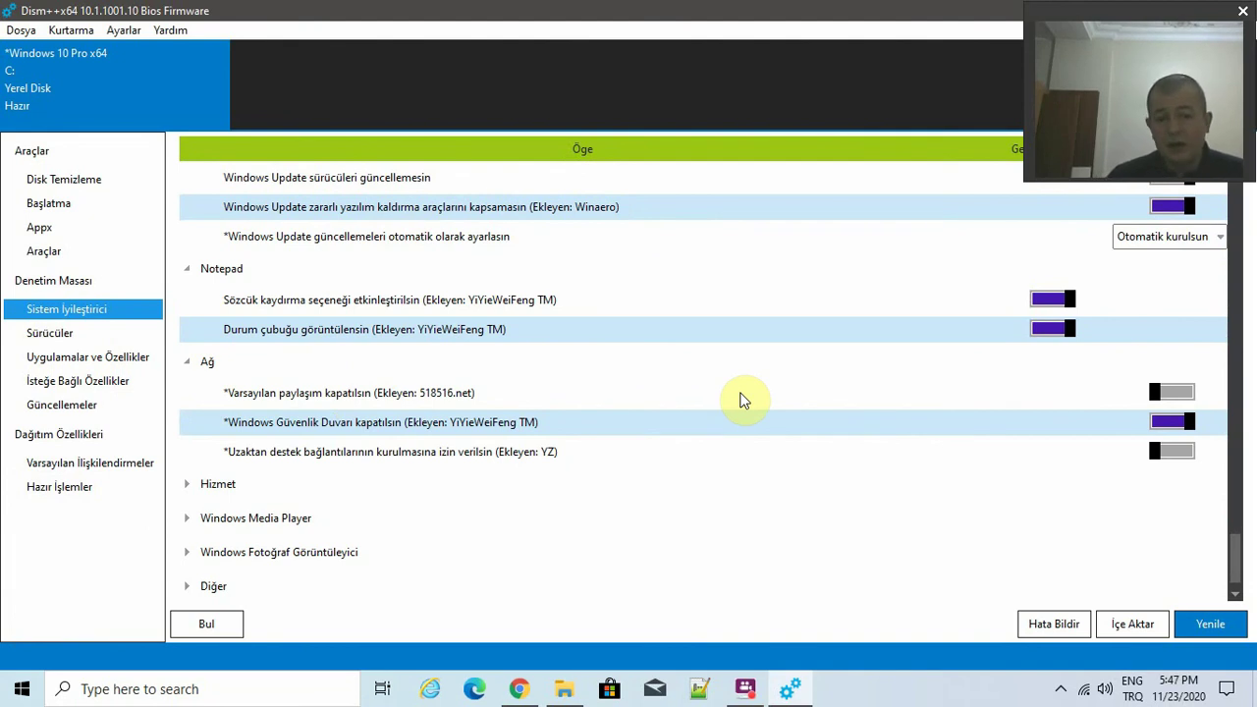
{"action": "left_click", "coordinate": [1176, 428]}
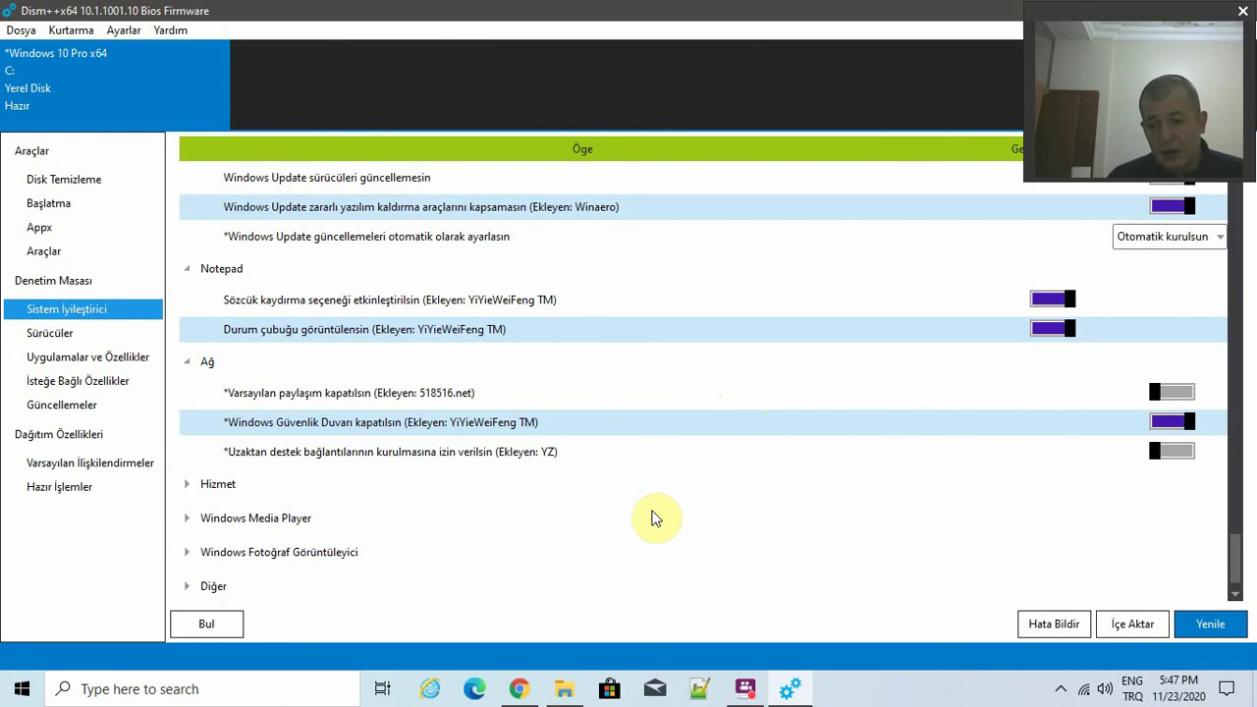
{"action": "left_click", "coordinate": [1176, 428]}
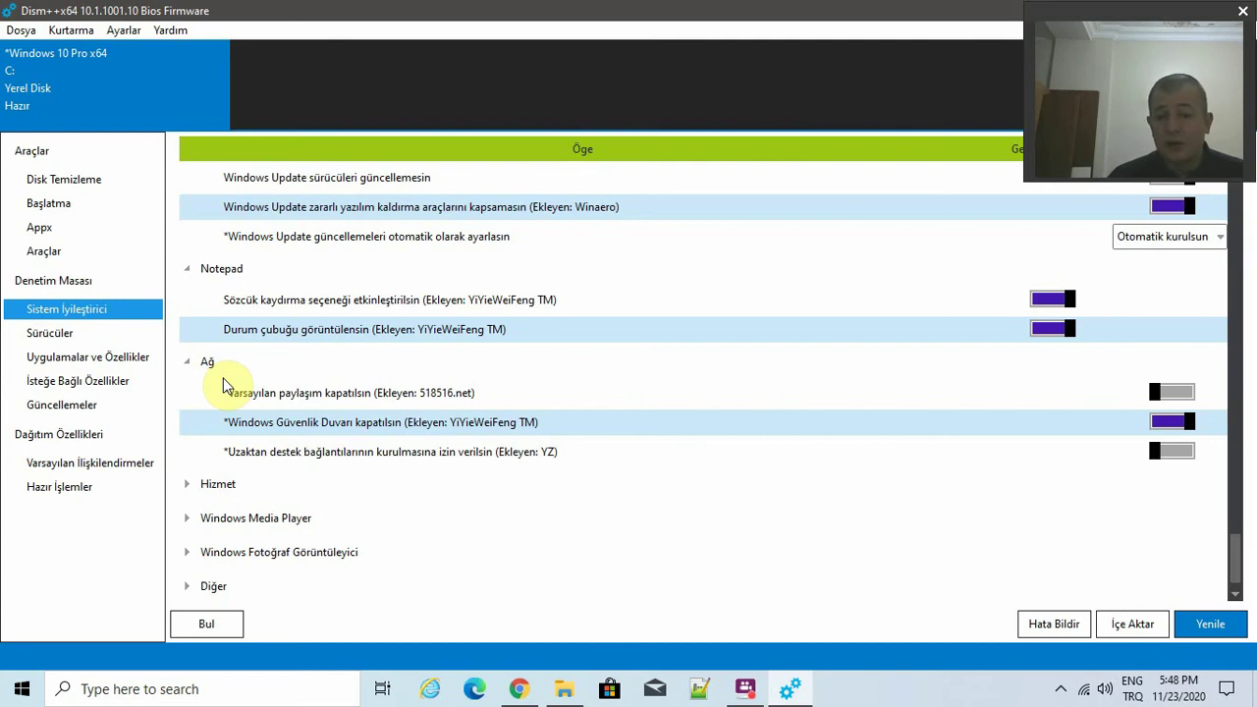
Expand the Hizmet group, examine its options for disabling services, and briefly bring up Windows search.
{"action": "left_click", "coordinate": [206, 483]}
{"action": "scroll", "coordinate": [248, 457], "scroll_direction": "down", "scroll_amount": 5}
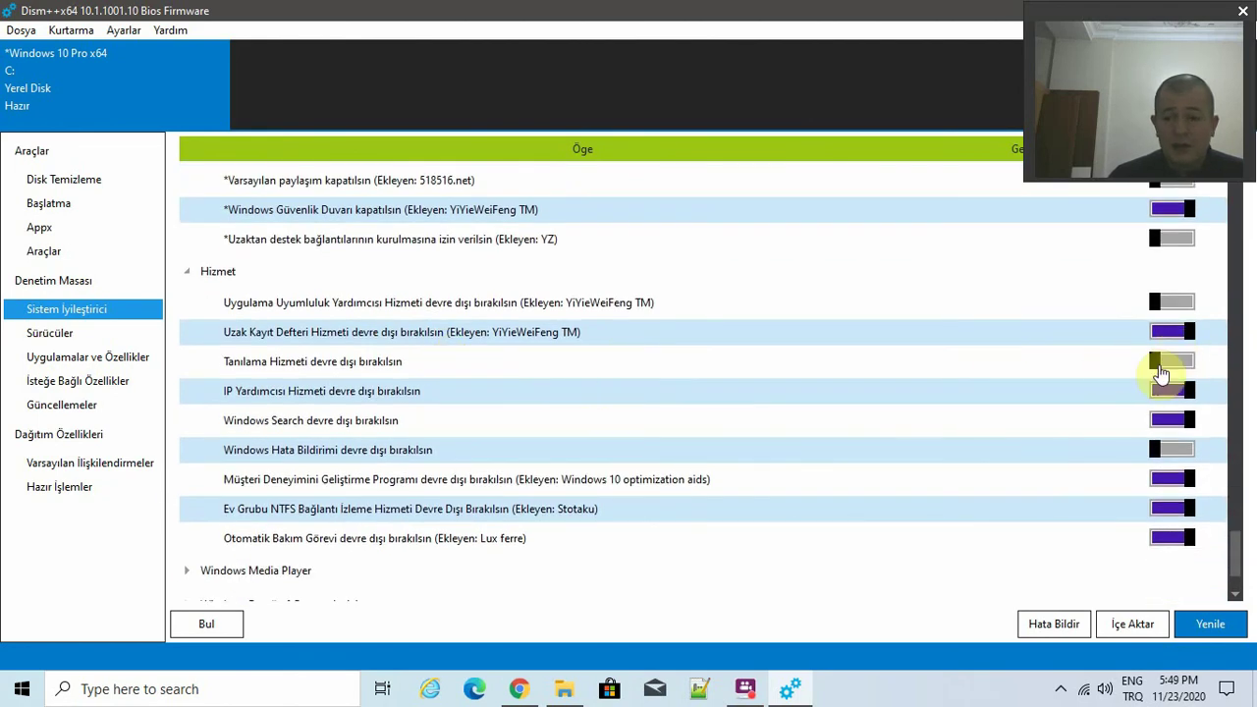
{"action": "left_click", "coordinate": [1173, 538]}
{"action": "scroll", "coordinate": [878, 499], "scroll_direction": "down", "scroll_amount": 2}
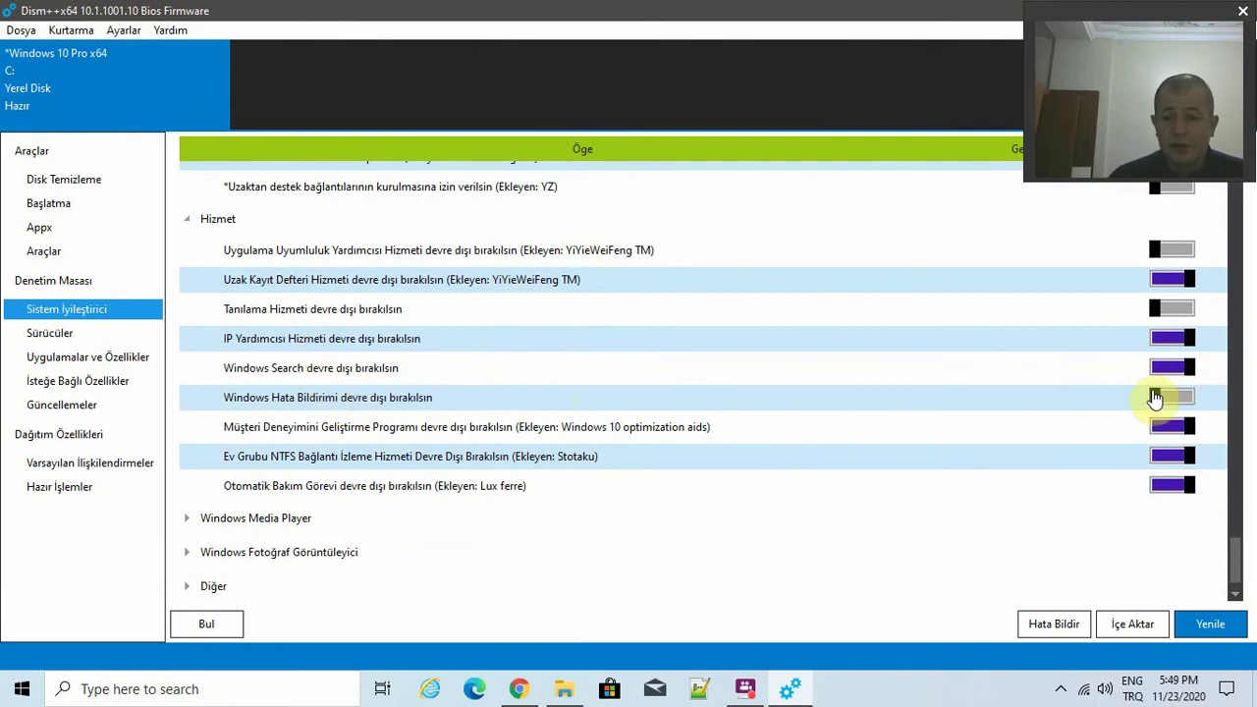
{"action": "left_click", "coordinate": [179, 689]}
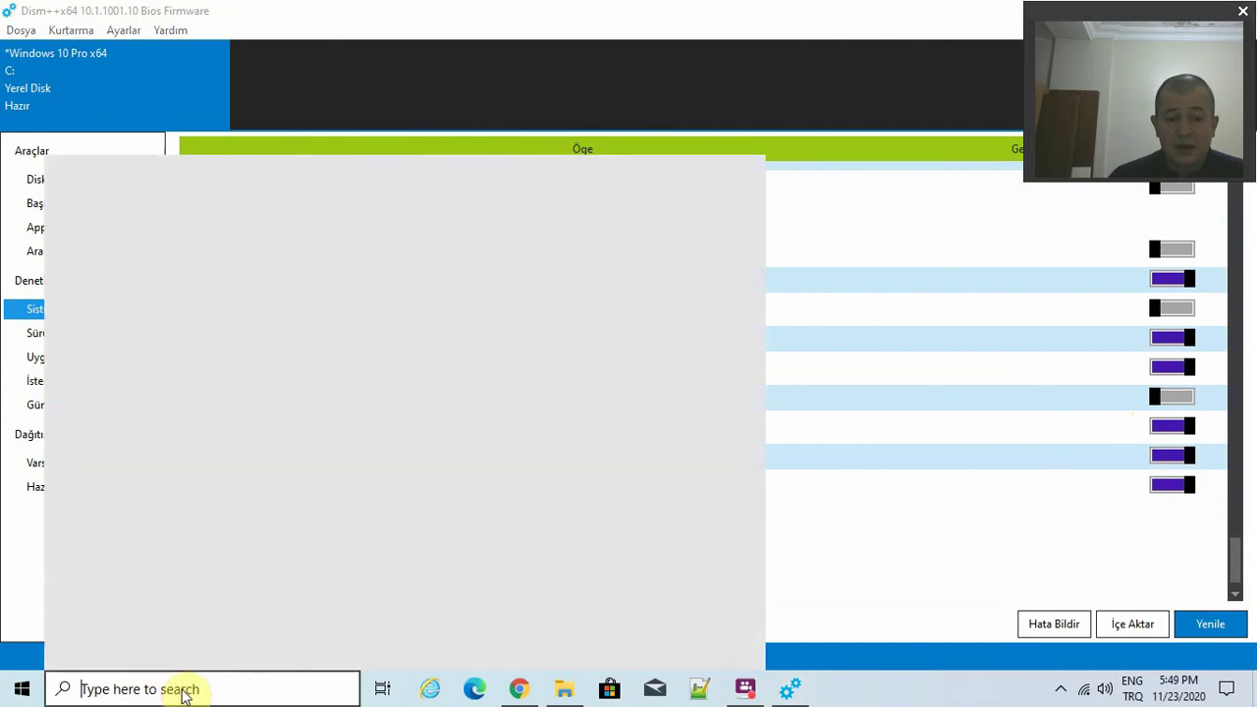
{"action": "left_click", "coordinate": [623, 20]}
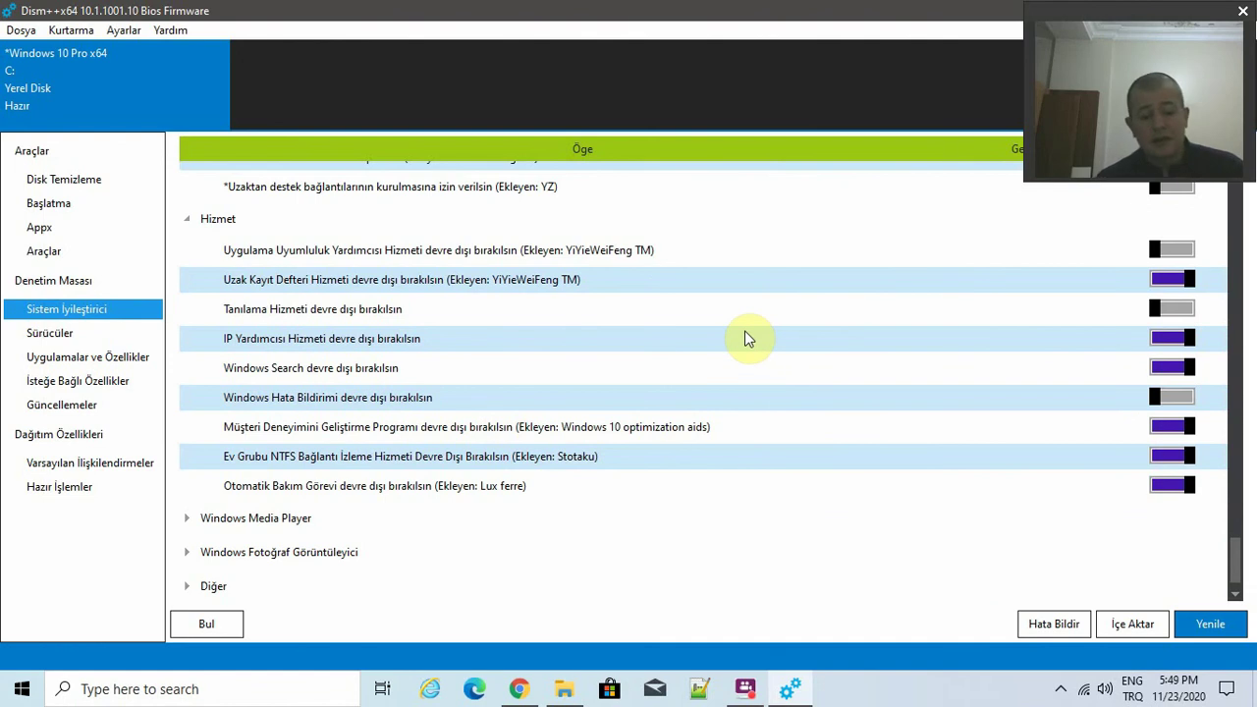
Open the Windows Services console by running services.msc.
{"action": "key", "text": "super+r"}
{"action": "type", "text": "serv"}
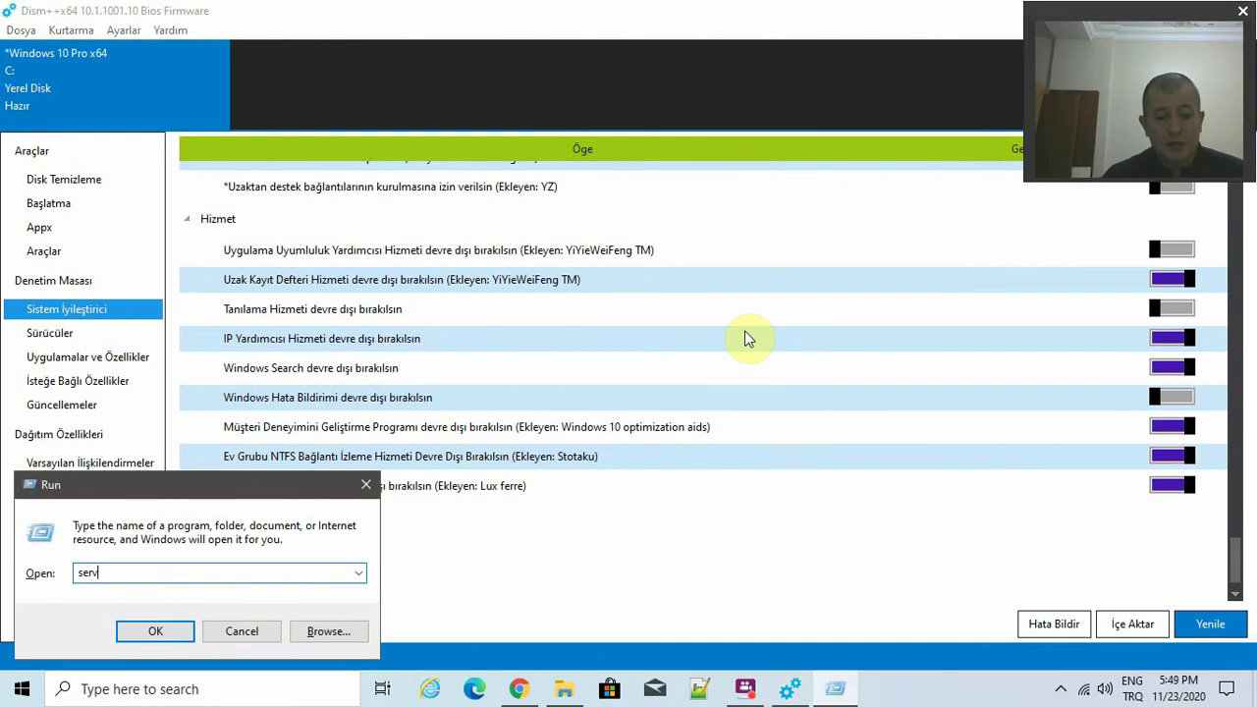
{"action": "type", "text": "icec"}
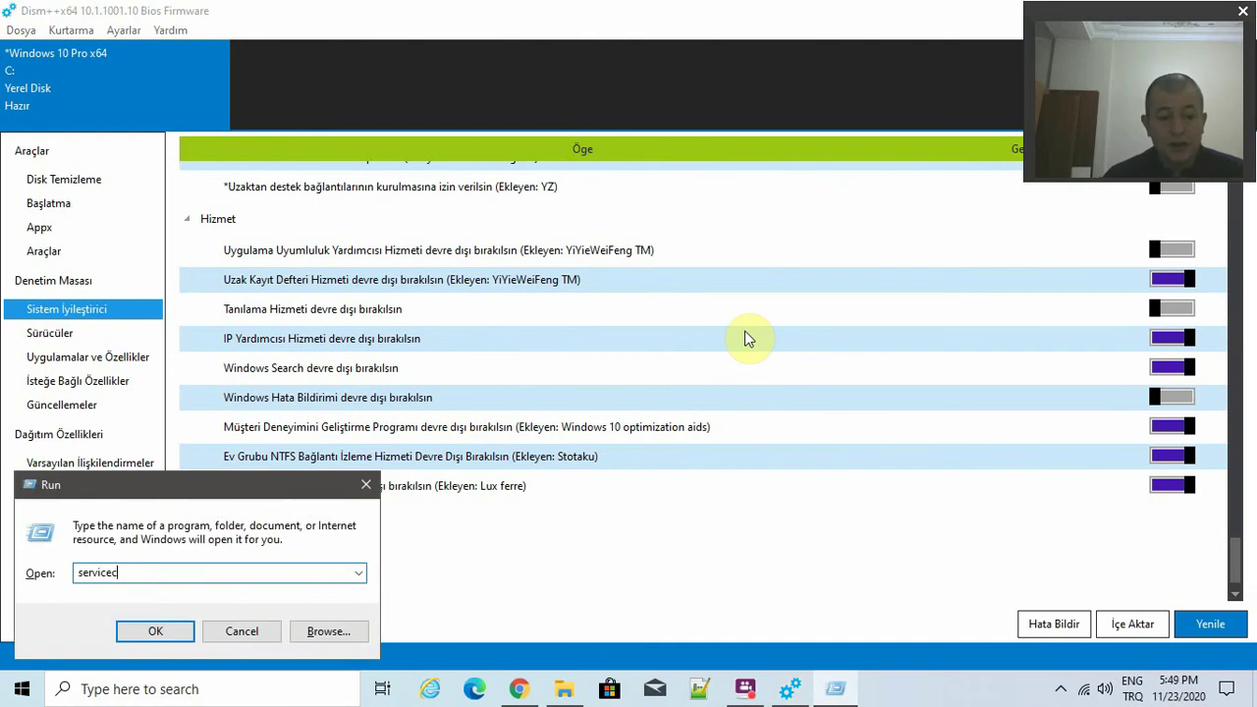
{"action": "key", "text": "BackSpace"}
{"action": "type", "text": "s.msc"}
{"action": "key", "text": "Return"}
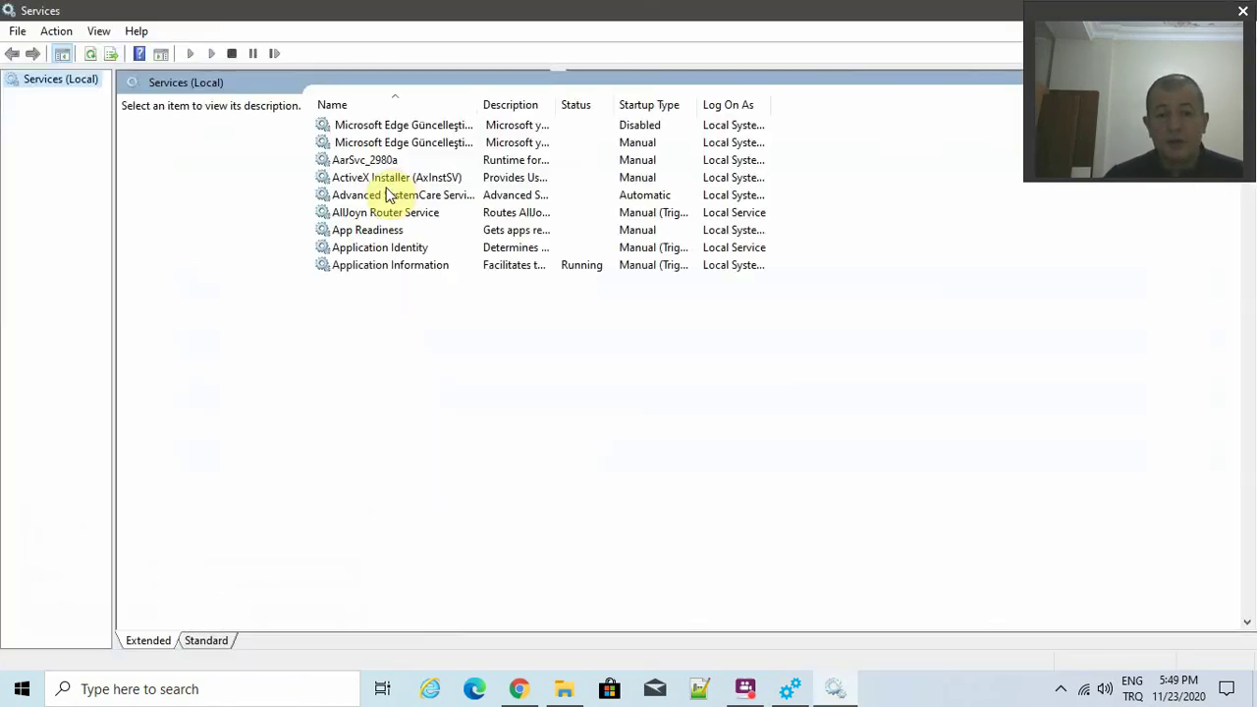
Find the Windows Search service, check its startup type and description, and close the Services console.
{"action": "left_click", "coordinate": [412, 317]}
{"action": "key", "text": "w"}
{"action": "scroll", "coordinate": [393, 314], "scroll_direction": "down", "scroll_amount": 10}
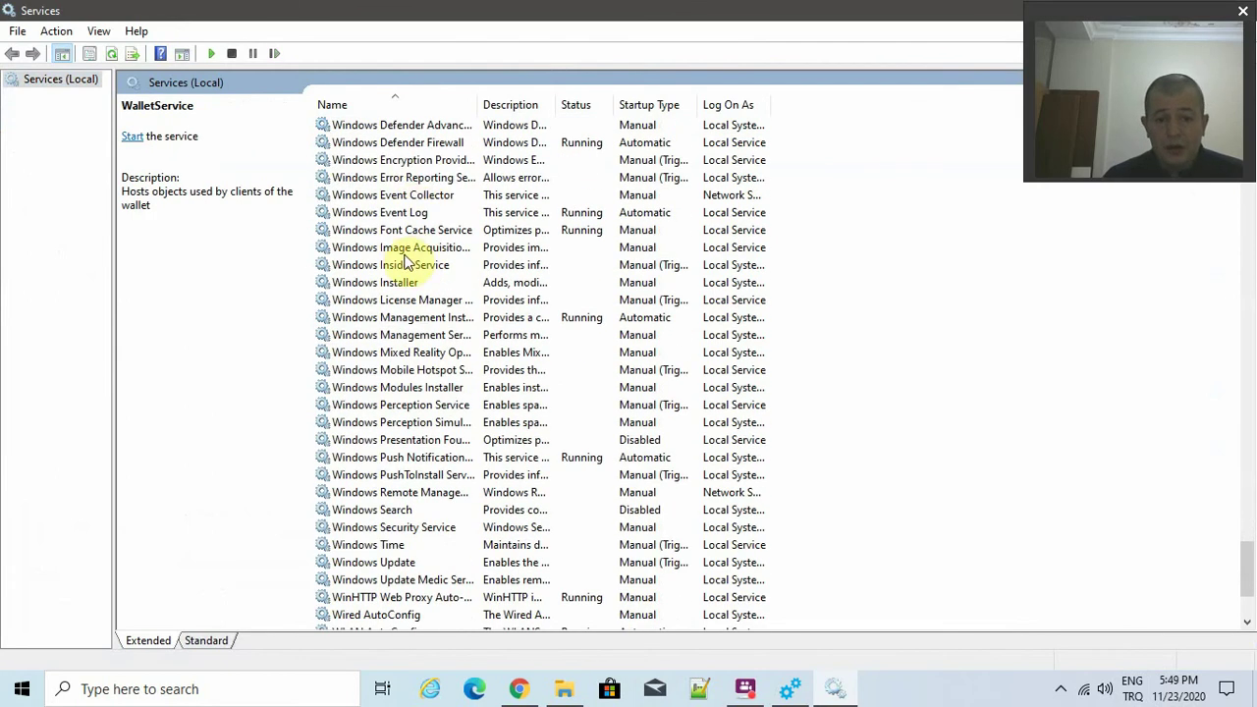
{"action": "scroll", "coordinate": [407, 257], "scroll_direction": "down", "scroll_amount": 1}
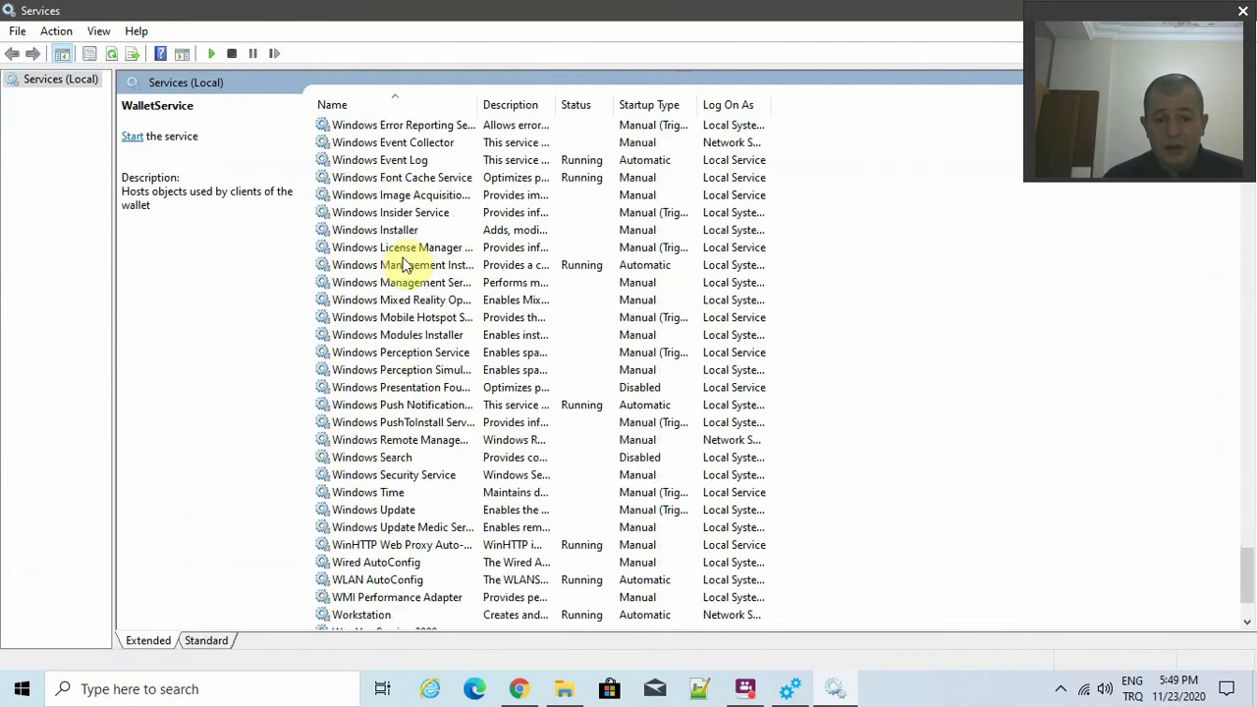
{"action": "left_click", "coordinate": [365, 458]}
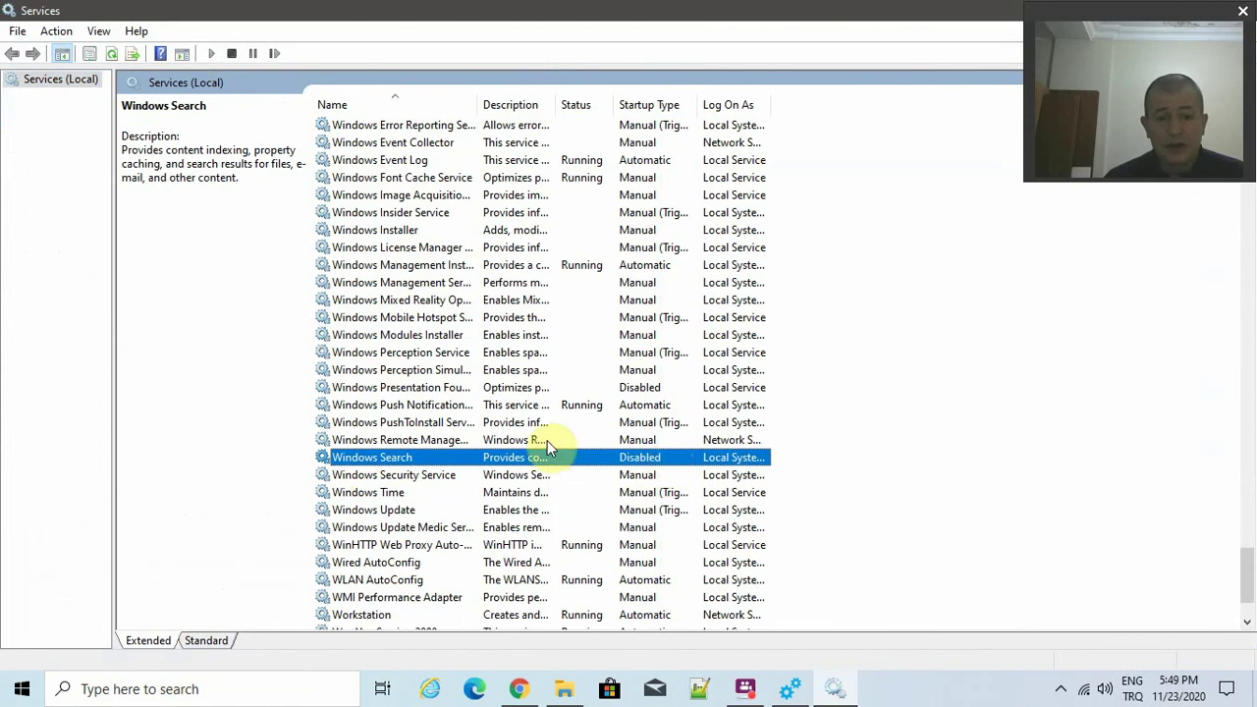
{"action": "double_click", "coordinate": [671, 10]}
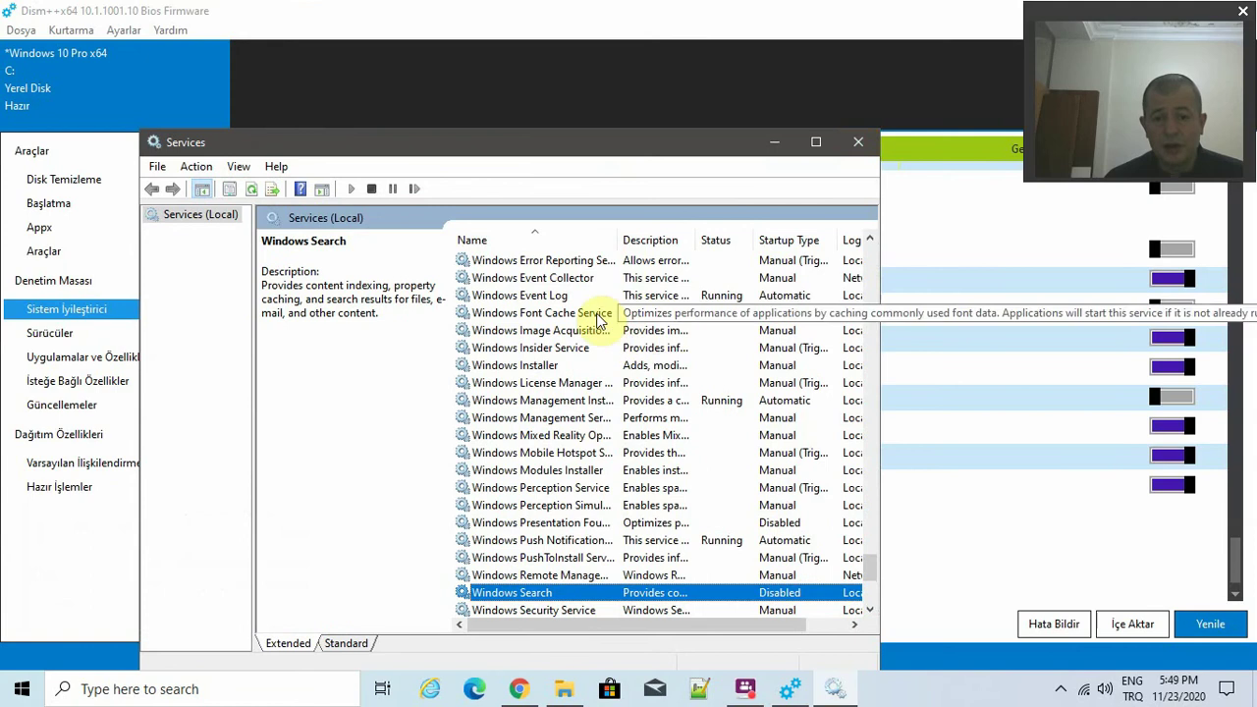
{"action": "scroll", "coordinate": [579, 334], "scroll_direction": "up", "scroll_amount": 2}
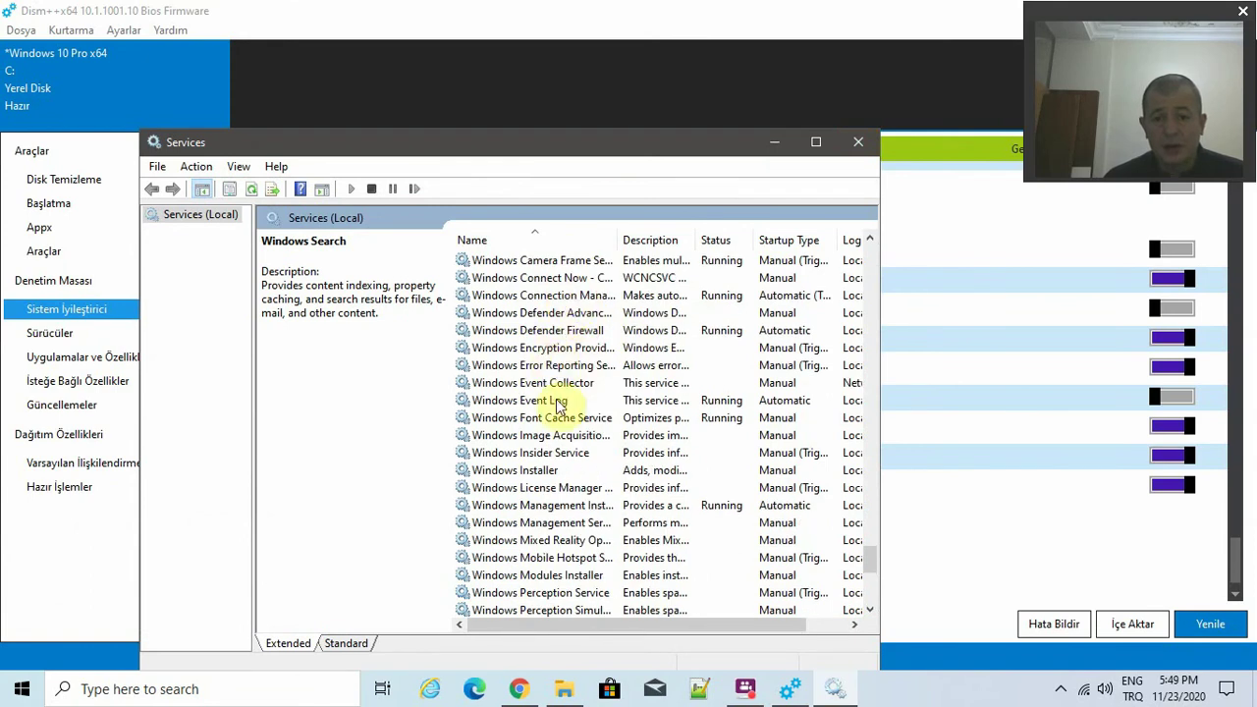
{"action": "left_click", "coordinate": [860, 142]}
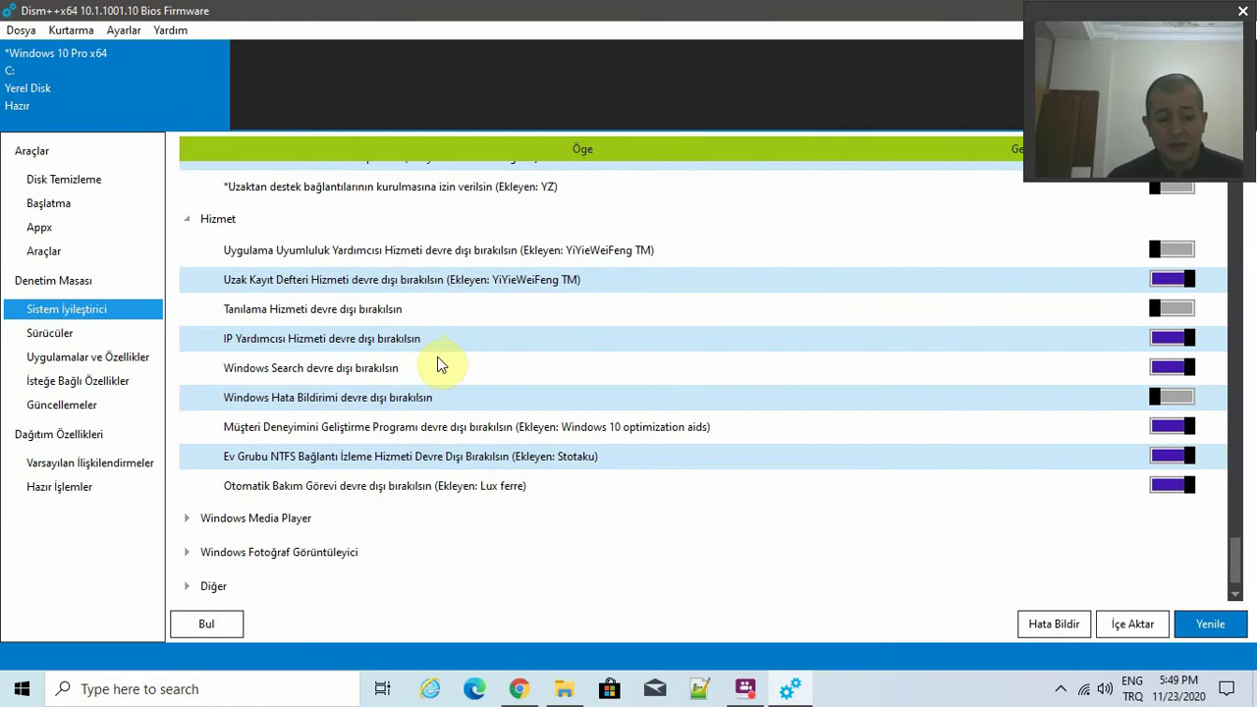
Open the User Accounts dialog with a control command, check the users of this computer, and close it.
{"action": "key", "text": "super+r"}
{"action": "type", "text": "con"}
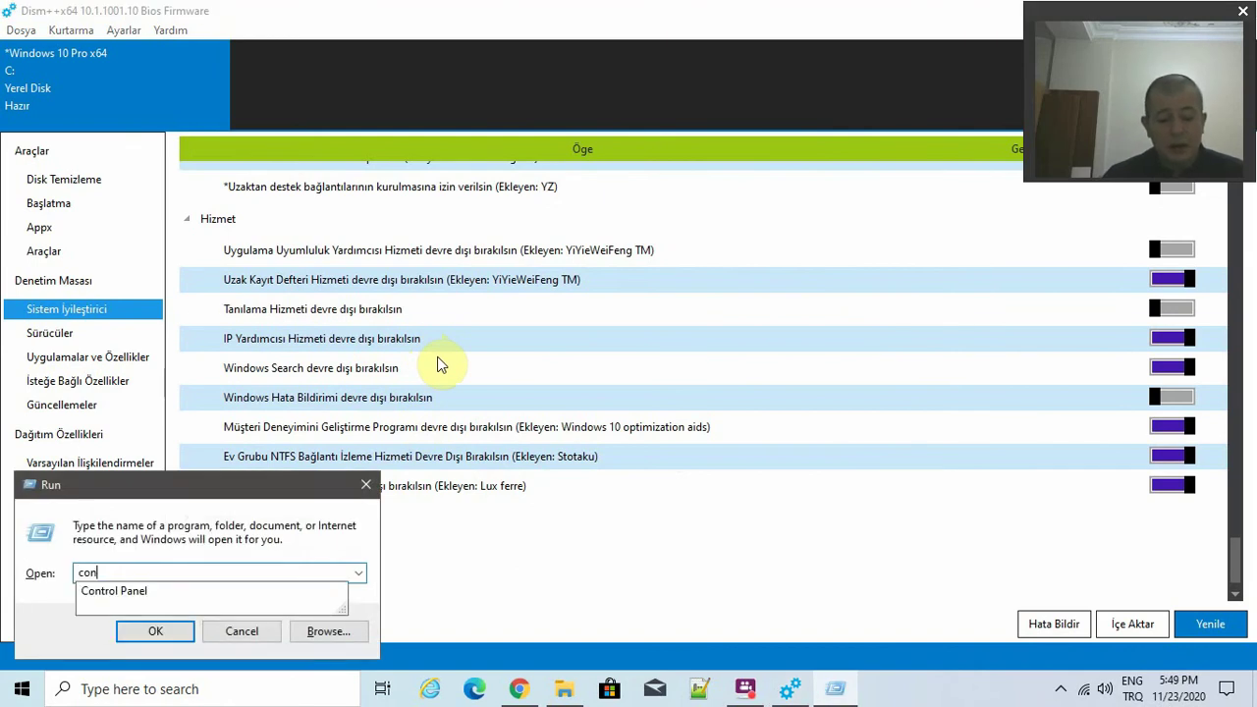
{"action": "type", "text": "trol userpassword"}
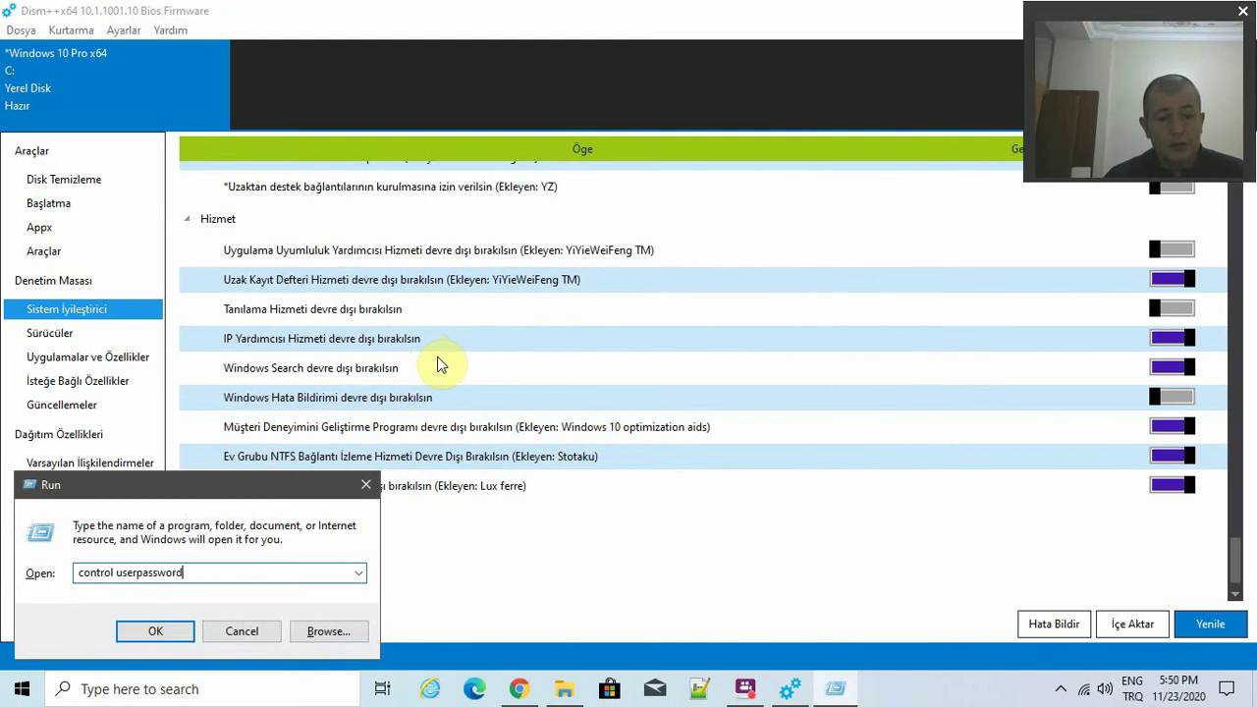
{"action": "key", "text": "Return"}
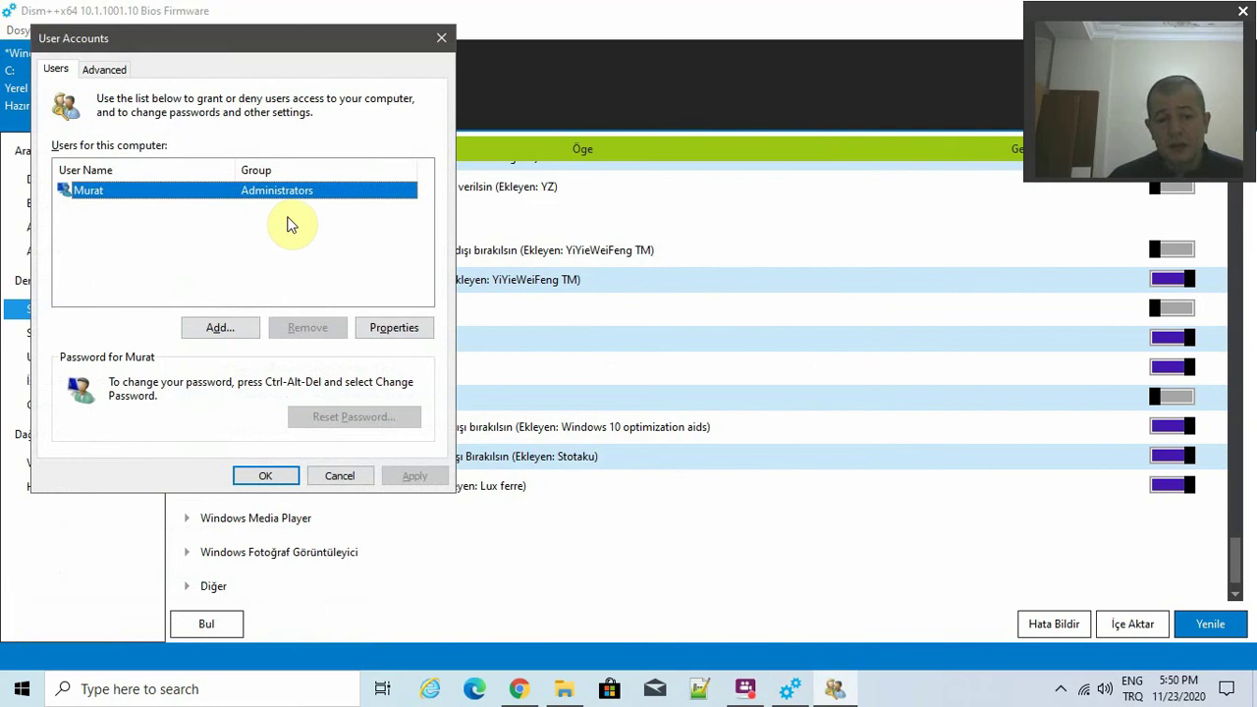
{"action": "left_click", "coordinate": [442, 44]}
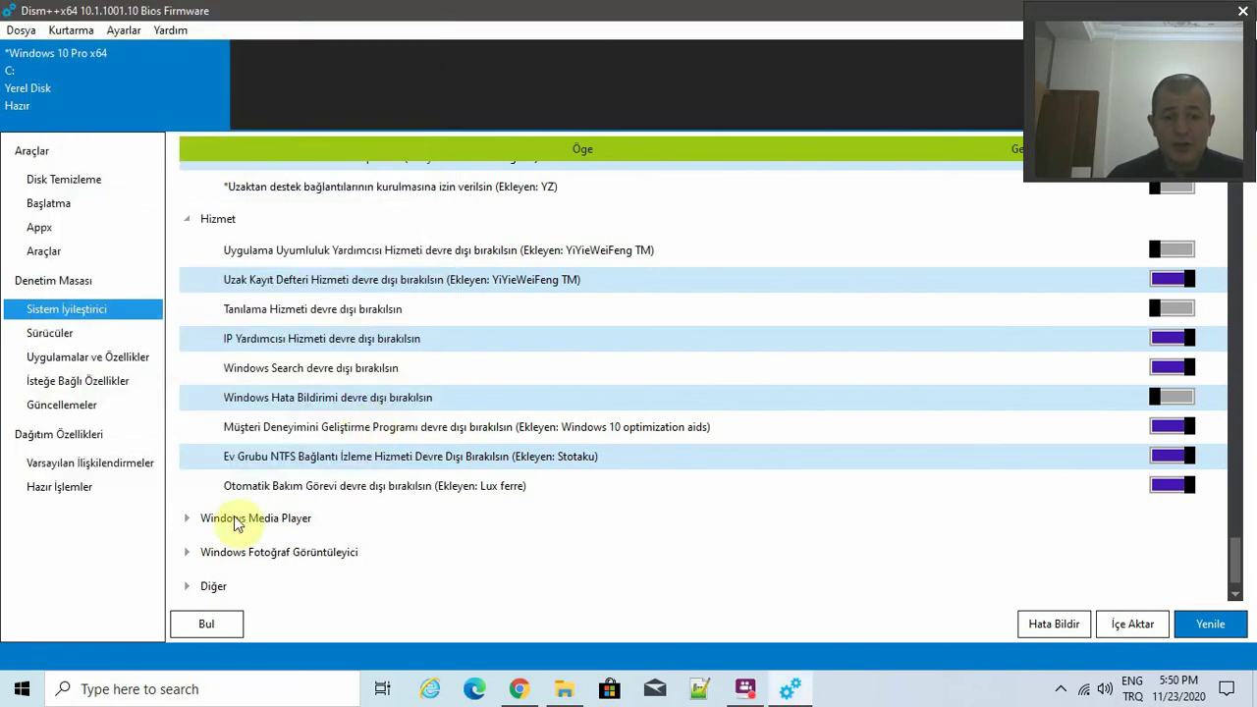
Expand the Windows Media Player group and examine its option for hiding the first-run assistant.
{"action": "left_click", "coordinate": [188, 520]}
{"action": "scroll", "coordinate": [232, 515], "scroll_direction": "down", "scroll_amount": 1}
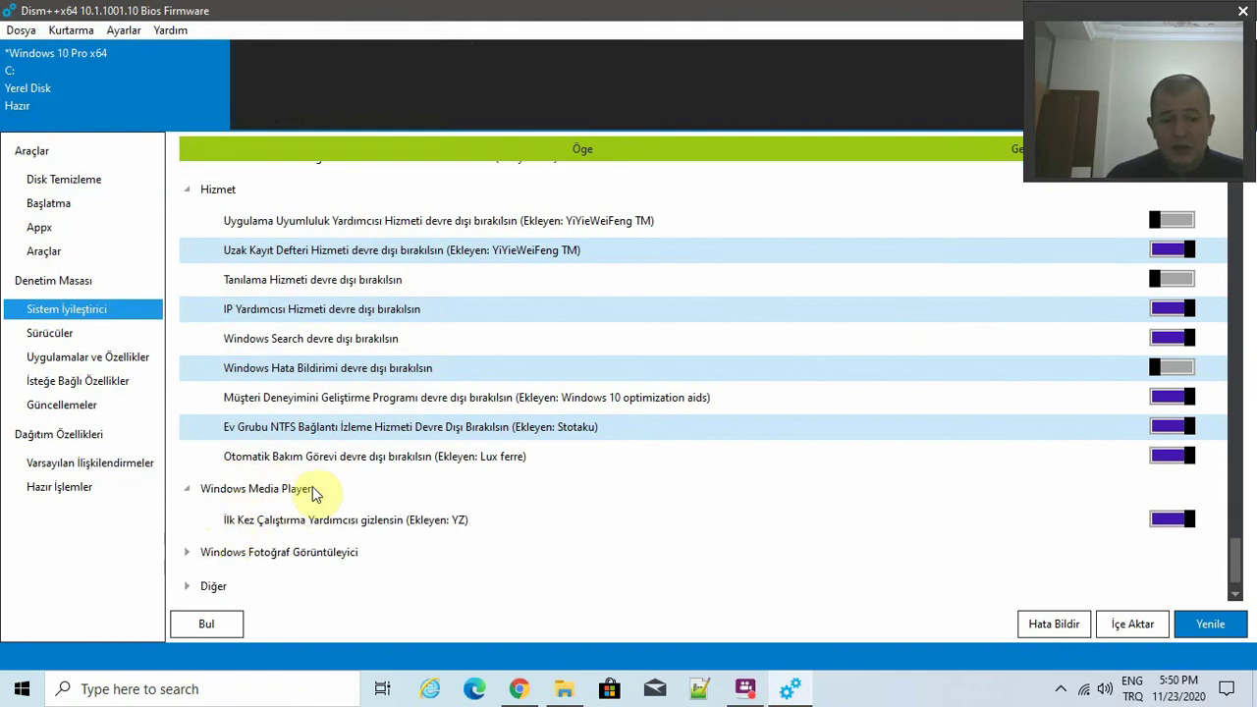
{"action": "left_click", "coordinate": [1171, 518]}
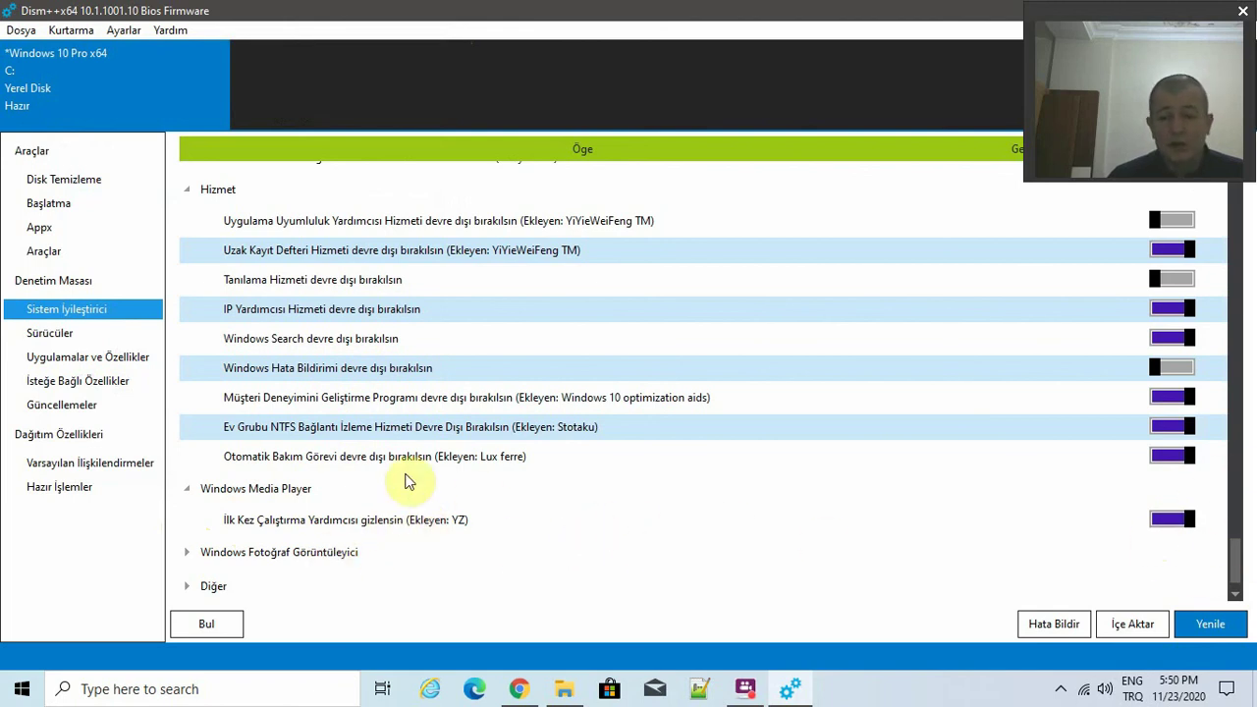
Expand Windows Fotoğraf Görüntüleyici and Diğer and examine the photo viewer, VHD, restart, hibernation and logging options.
{"action": "left_click", "coordinate": [185, 556]}
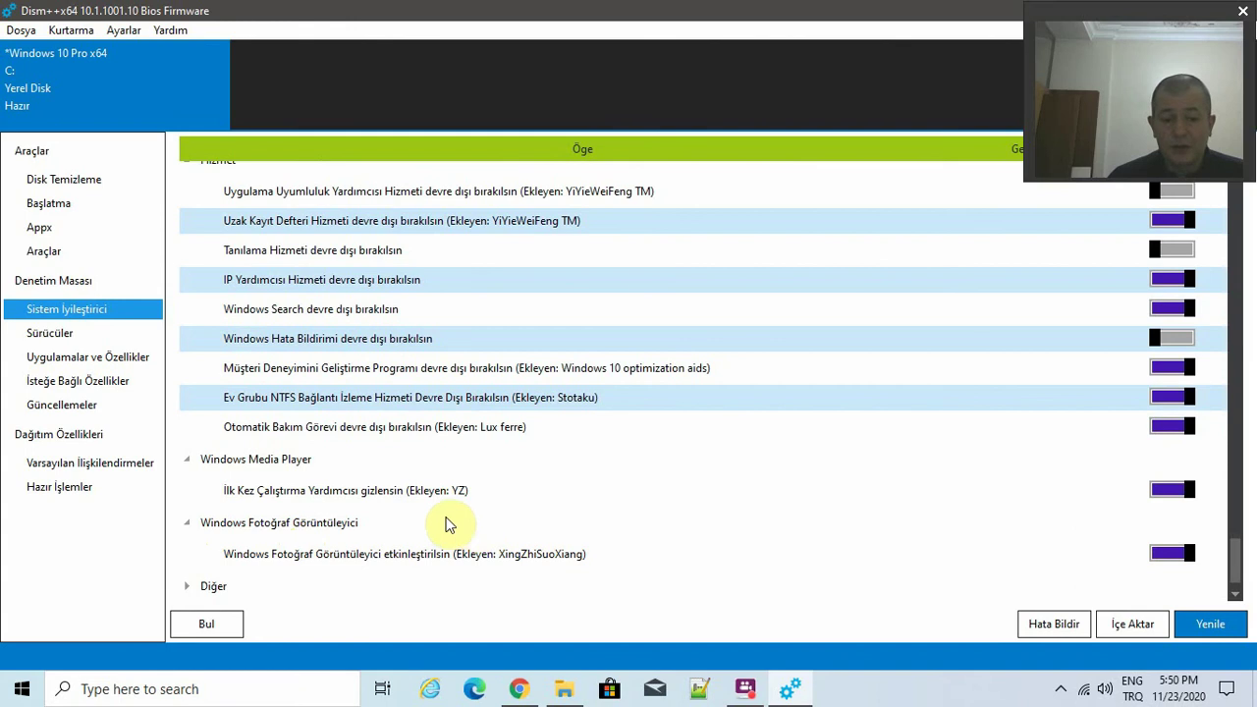
{"action": "left_click", "coordinate": [186, 589]}
{"action": "scroll", "coordinate": [202, 589], "scroll_direction": "down", "scroll_amount": 5}
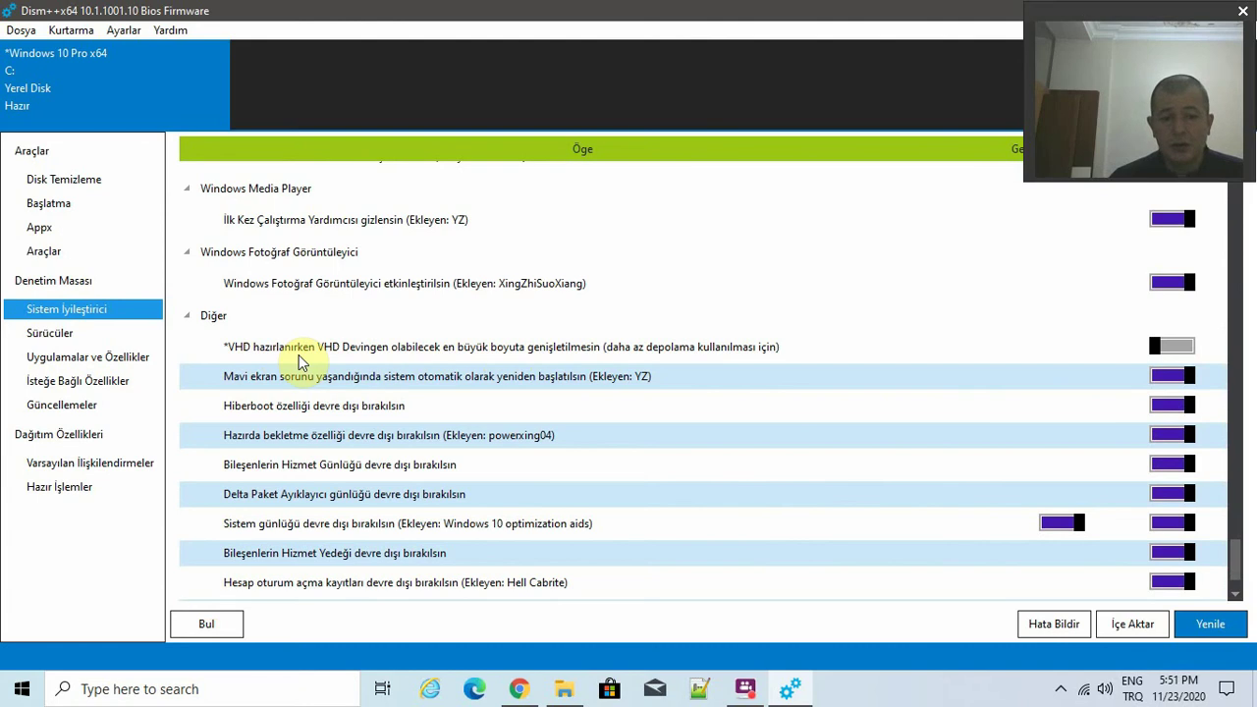
Switch from Dism++ to Chrome and open the forum topic on the best Windows 10/8/7 performance and optimization settings.
{"action": "scroll", "coordinate": [299, 357], "scroll_direction": "up", "scroll_amount": 1}
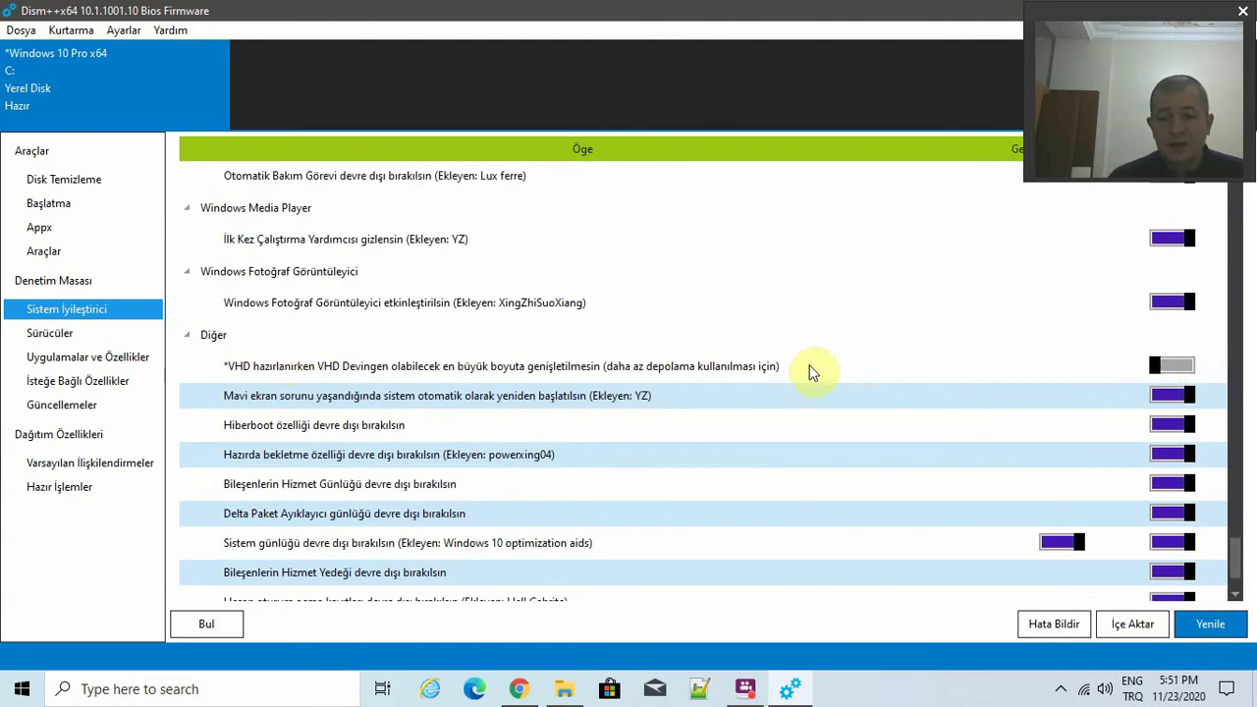
{"action": "scroll", "coordinate": [855, 363], "scroll_direction": "up", "scroll_amount": 3}
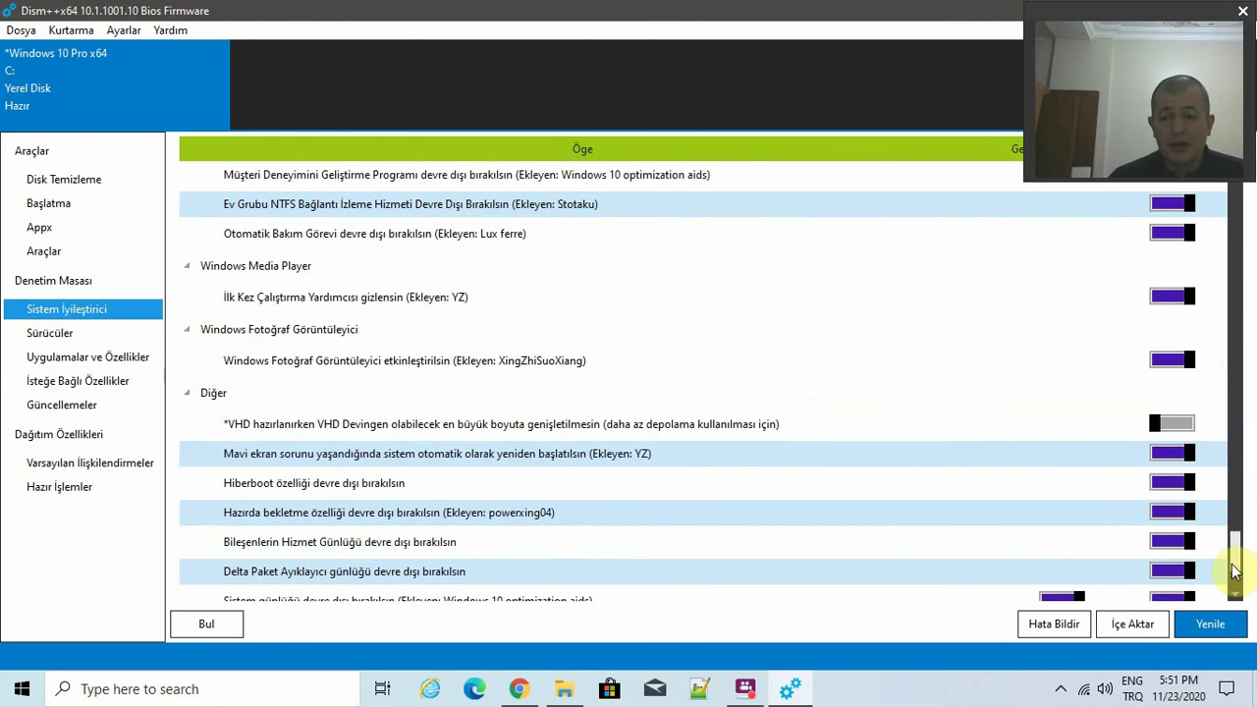
{"action": "left_click_drag", "start_coordinate": [1237, 550], "coordinate": [1245, 56]}
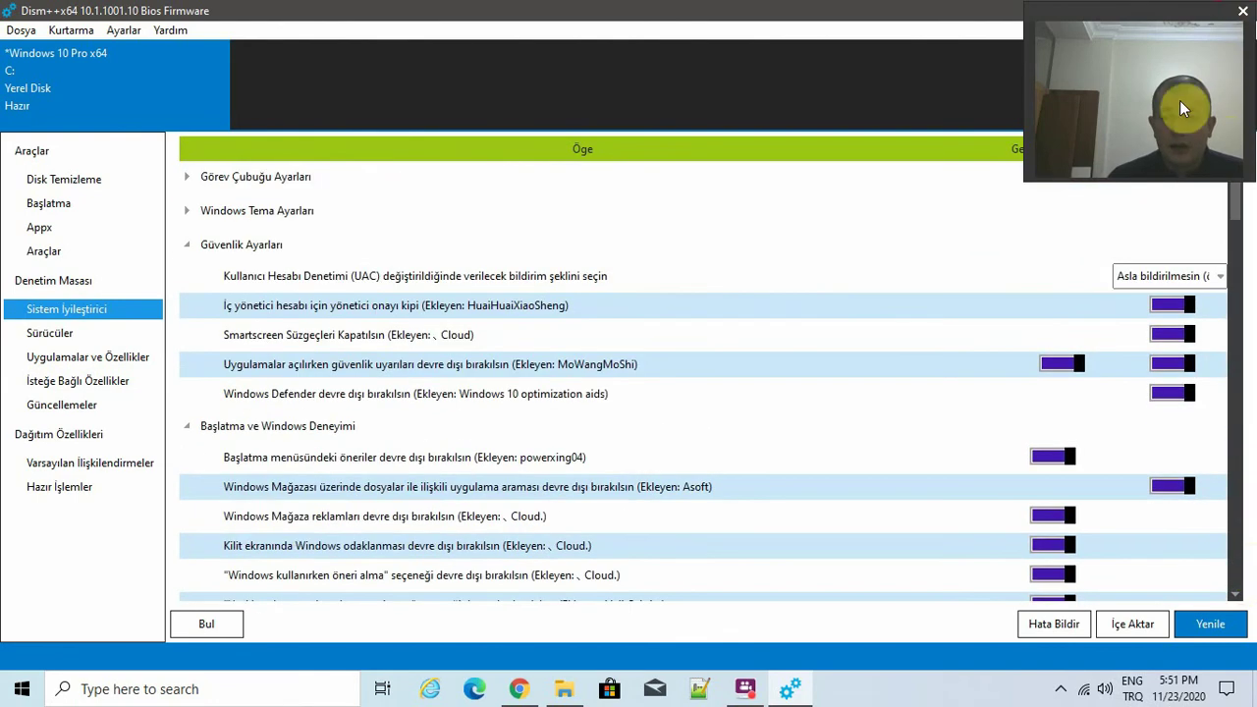
{"action": "double_click", "coordinate": [992, 12]}
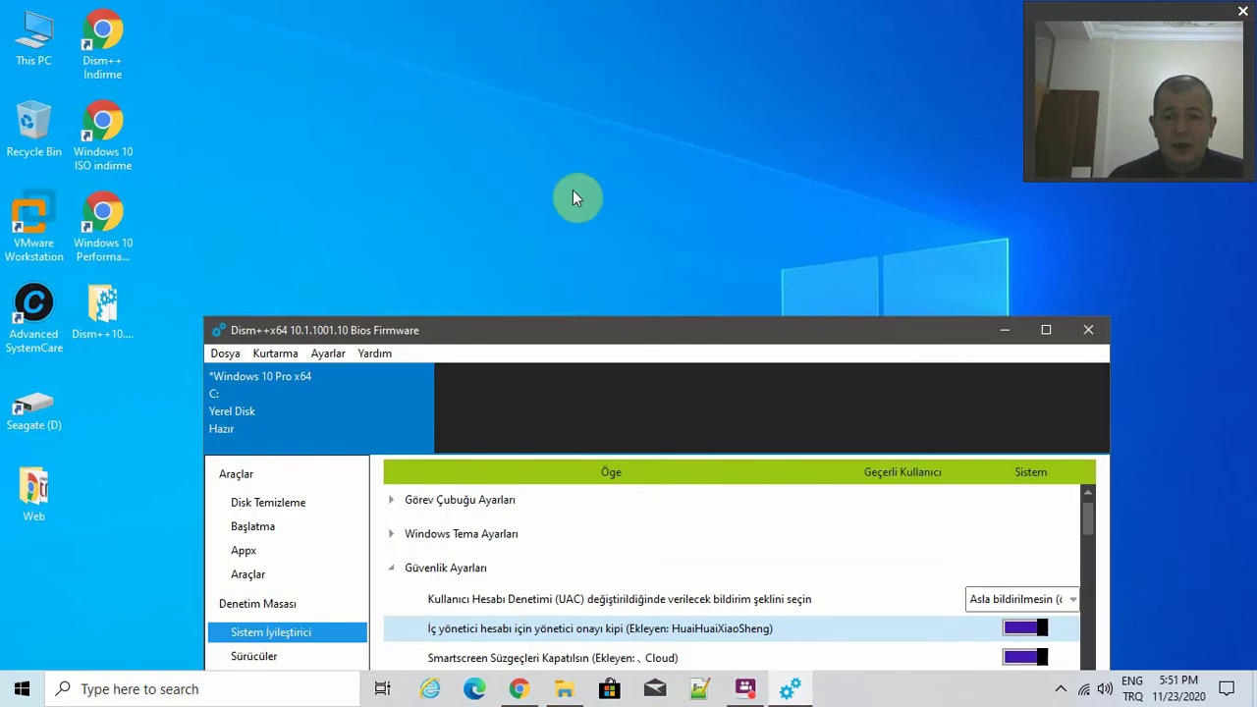
{"action": "left_click", "coordinate": [519, 689]}
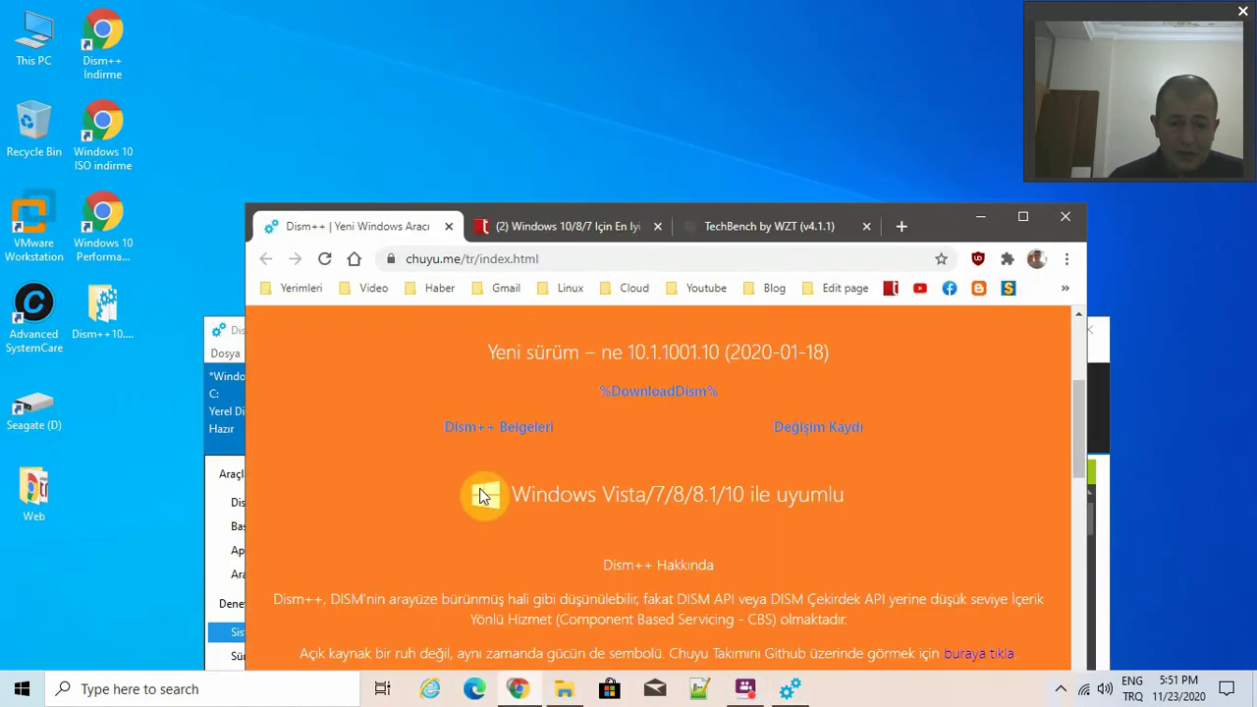
{"action": "left_click", "coordinate": [1024, 215]}
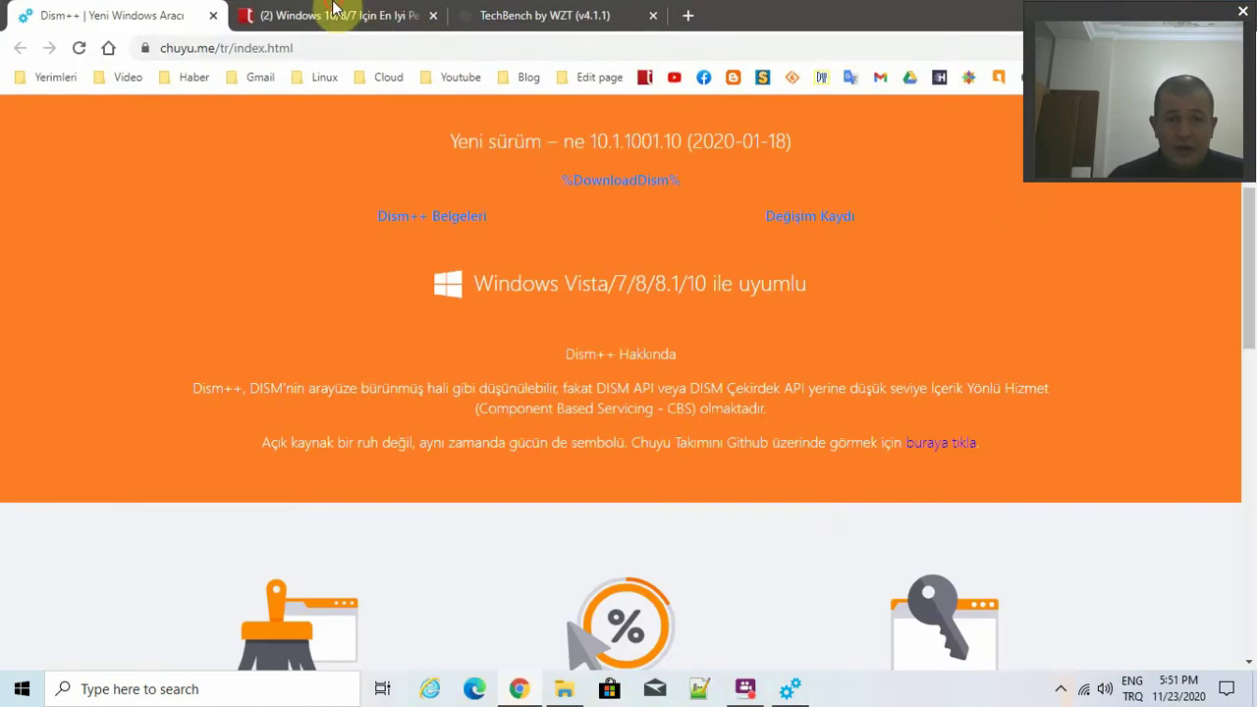
{"action": "left_click", "coordinate": [337, 14]}
Read the topic's title, its list of updated programs and the note on the combined update, Defender and services tools.
{"action": "left_click_drag", "start_coordinate": [1248, 218], "coordinate": [1252, 98]}
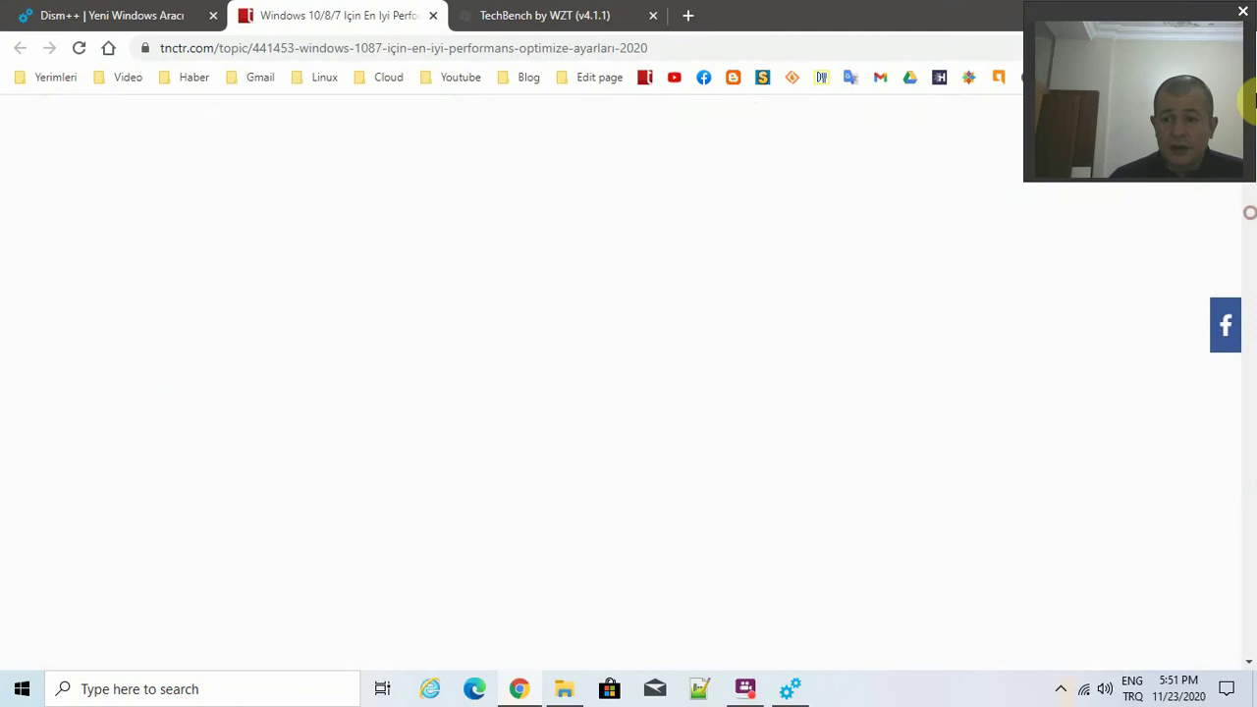
{"action": "scroll", "coordinate": [889, 281], "scroll_direction": "down", "scroll_amount": 5}
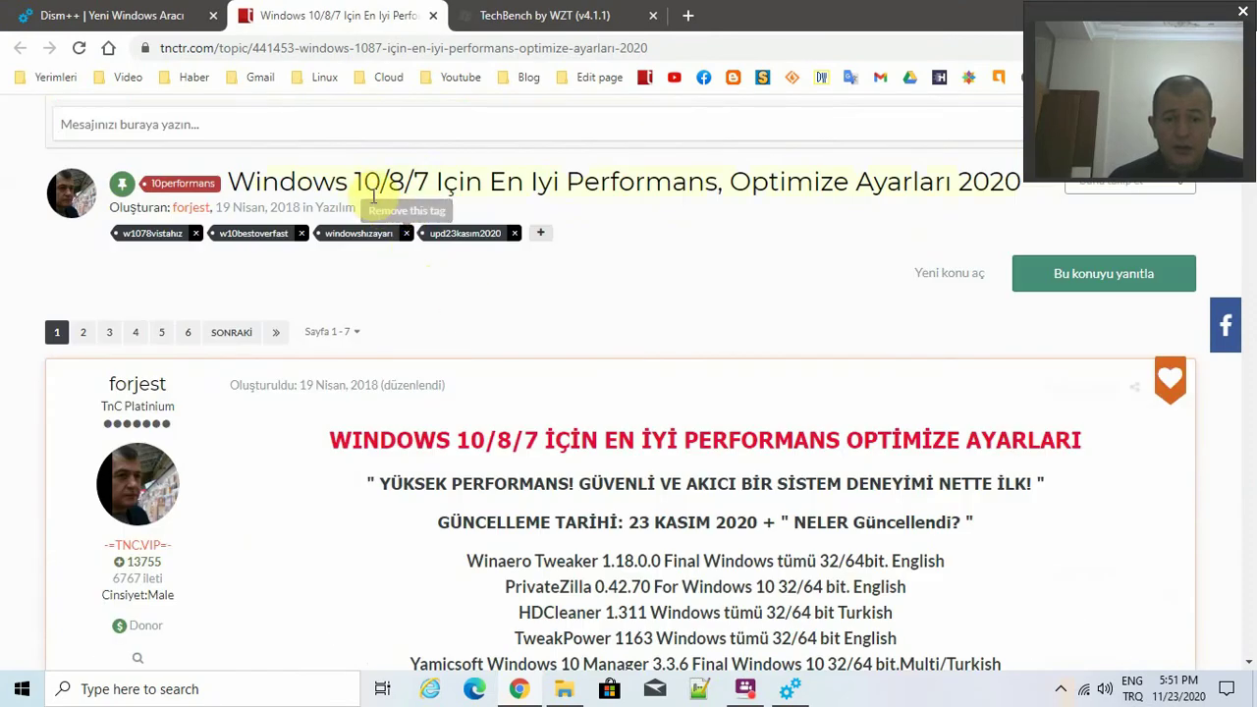
{"action": "scroll", "coordinate": [455, 192], "scroll_direction": "up", "scroll_amount": 2}
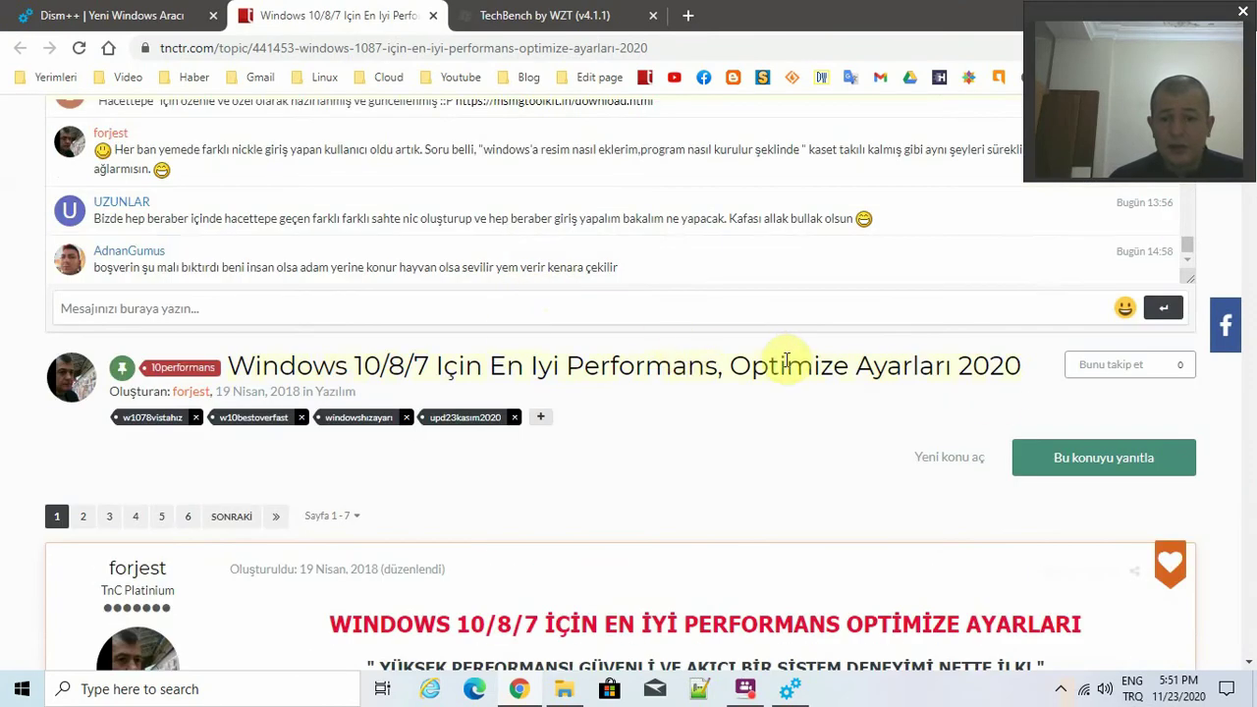
{"action": "double_click", "coordinate": [1017, 365]}
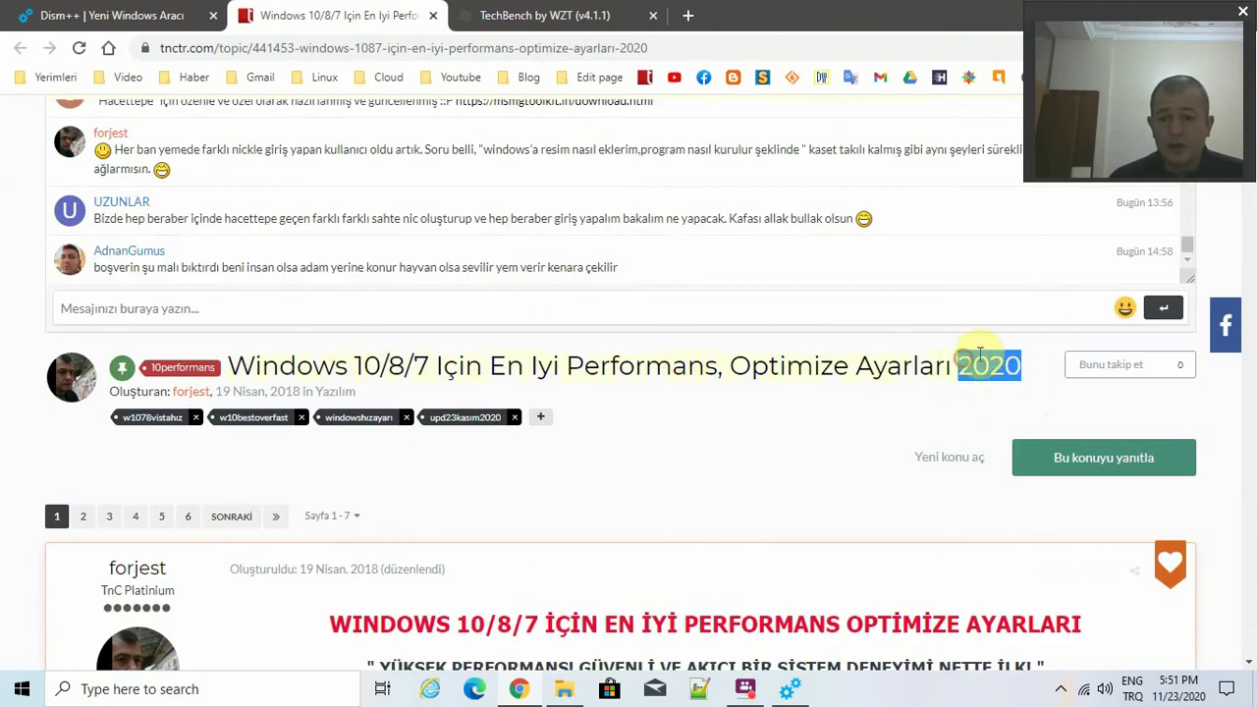
{"action": "scroll", "coordinate": [860, 341], "scroll_direction": "down", "scroll_amount": 8}
{"action": "scroll", "coordinate": [522, 224], "scroll_direction": "up", "scroll_amount": 2}
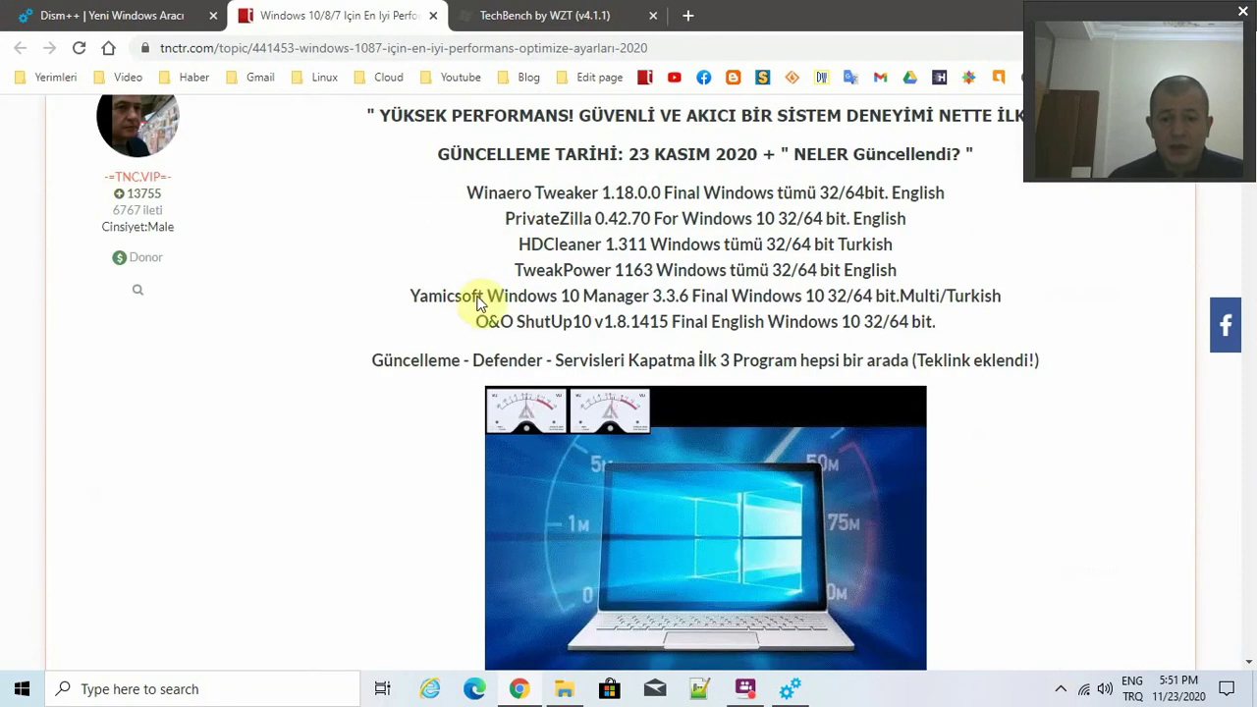
{"action": "scroll", "coordinate": [383, 398], "scroll_direction": "down", "scroll_amount": 1}
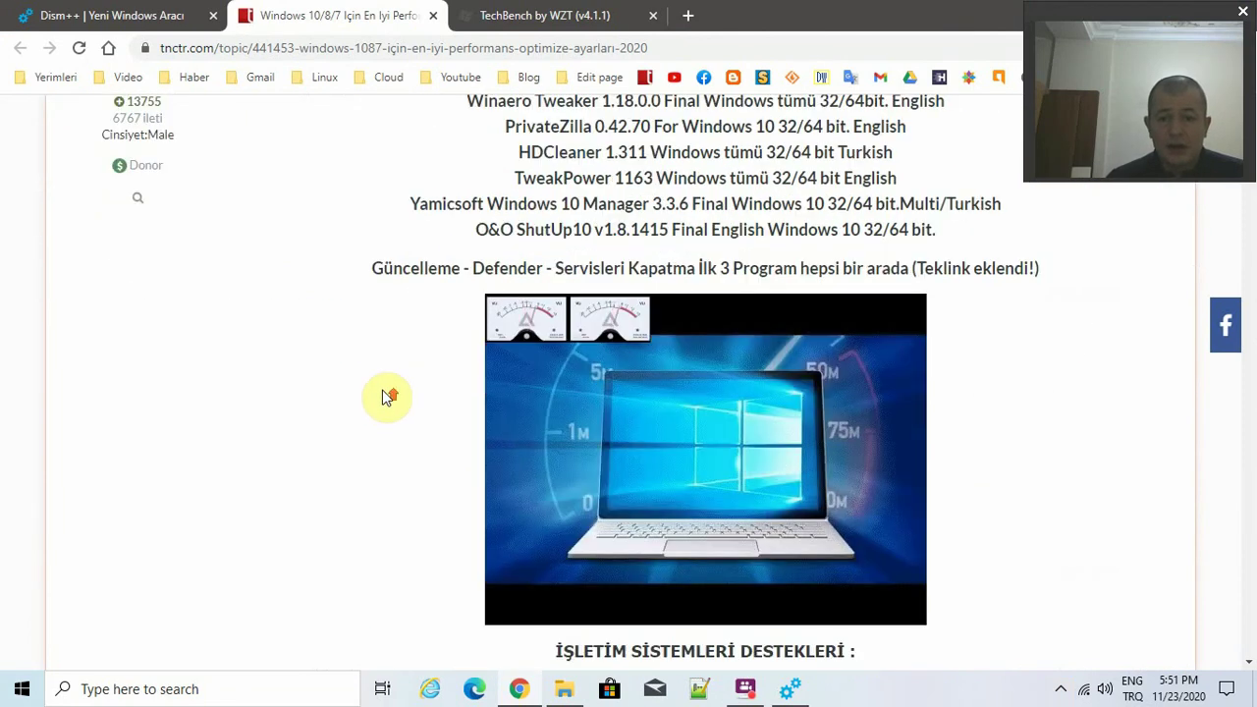
{"action": "scroll", "coordinate": [383, 396], "scroll_direction": "up", "scroll_amount": 1}
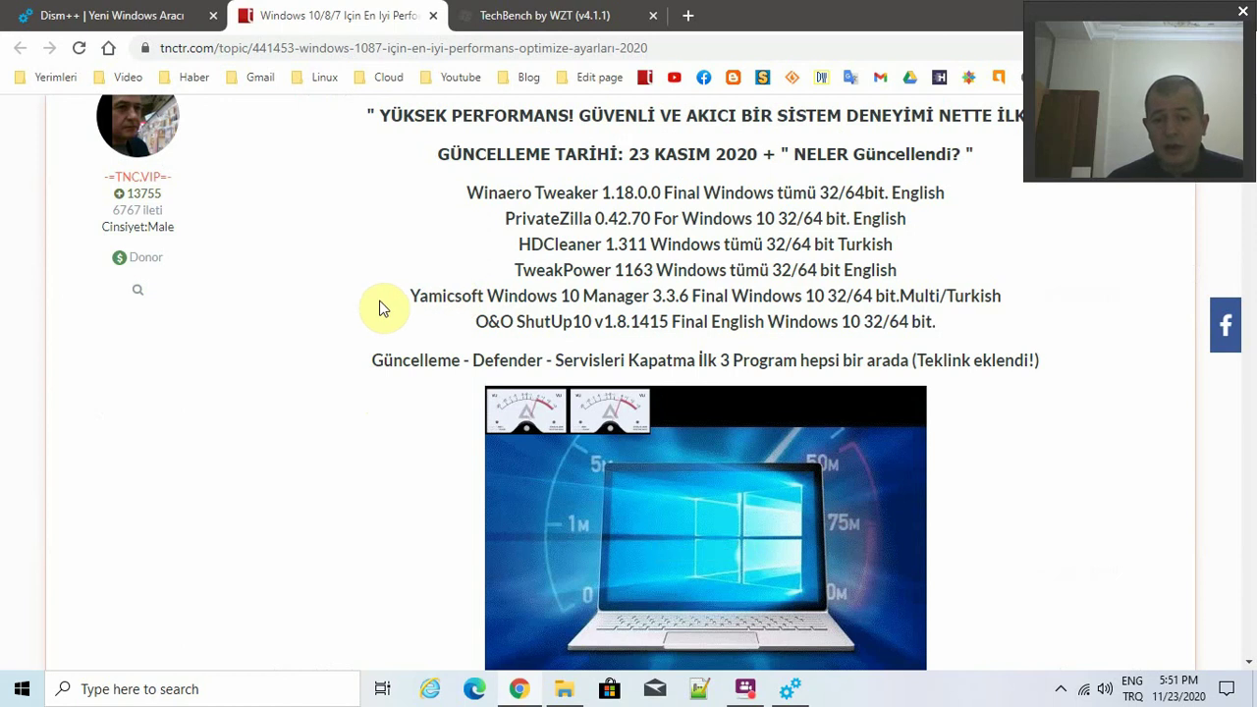
{"action": "scroll", "coordinate": [383, 308], "scroll_direction": "down", "scroll_amount": 3}
{"action": "scroll", "coordinate": [379, 239], "scroll_direction": "up", "scroll_amount": 2}
{"action": "left_click_drag", "start_coordinate": [350, 261], "coordinate": [603, 274]}
{"action": "left_click", "coordinate": [639, 261]}
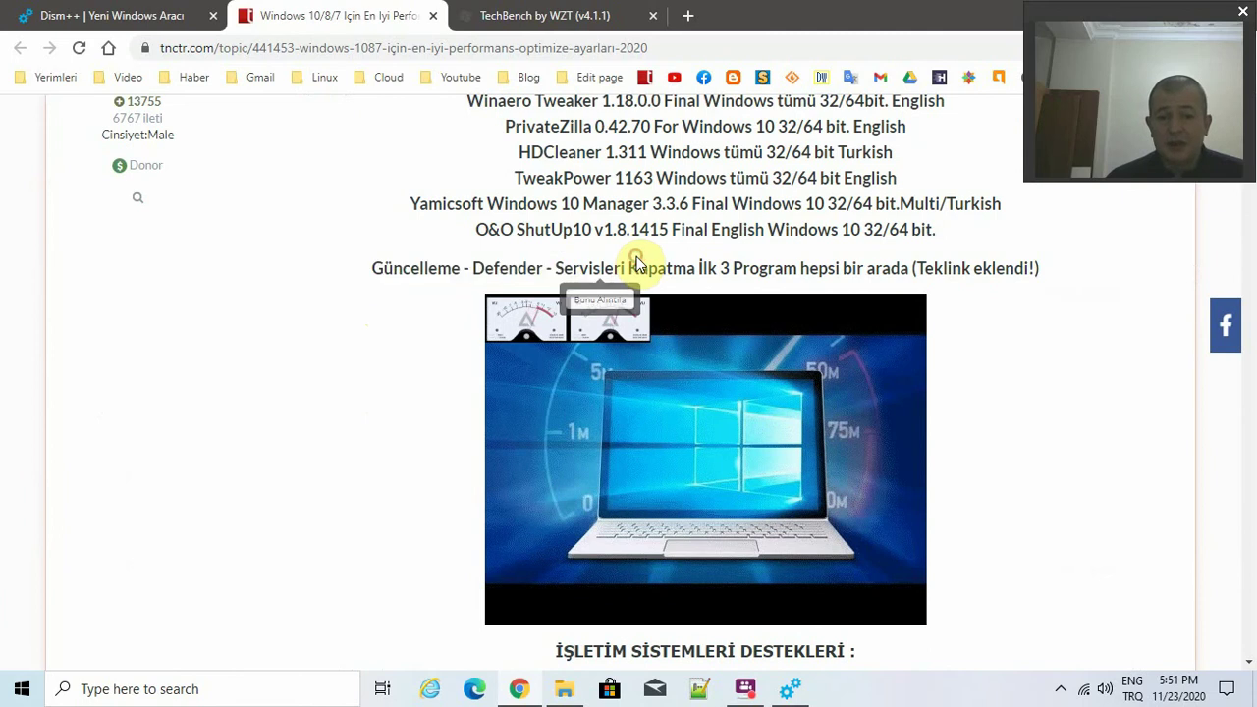
{"action": "left_click_drag", "start_coordinate": [318, 274], "coordinate": [1058, 276]}
Review the supported operating systems, the explanations and the portable tools section with its single download link.
{"action": "scroll", "coordinate": [707, 345], "scroll_direction": "down", "scroll_amount": 9}
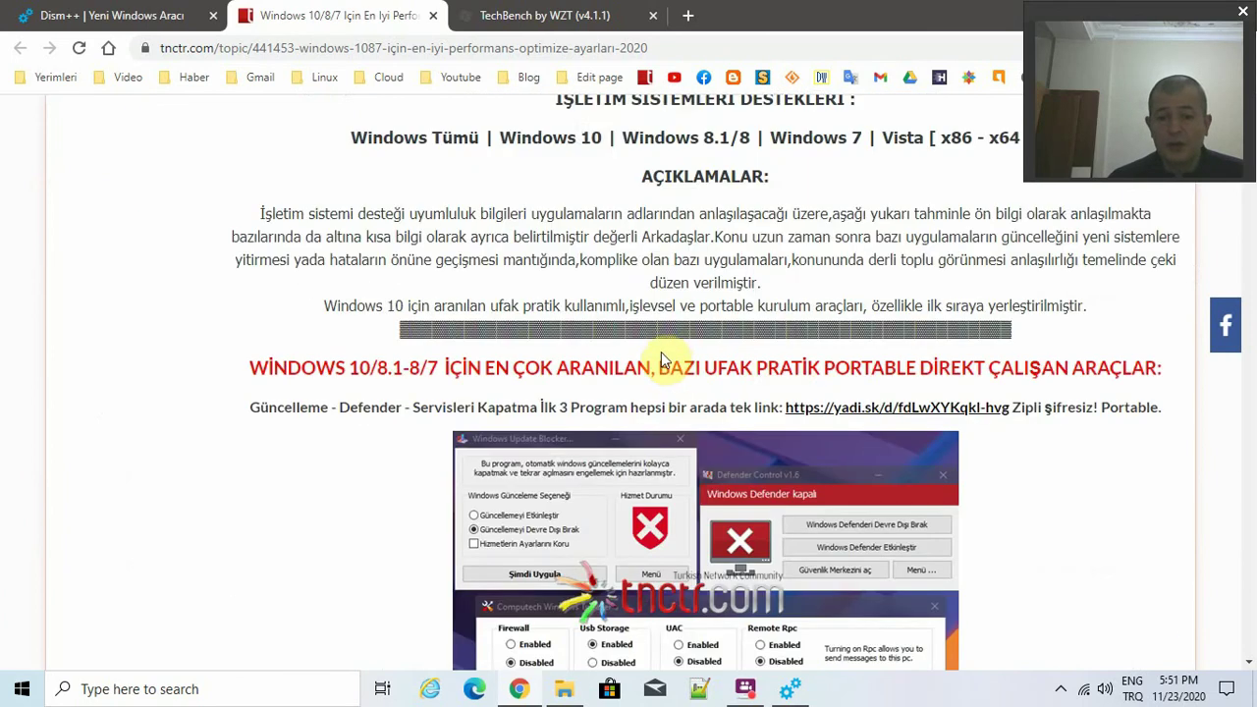
{"action": "scroll", "coordinate": [724, 371], "scroll_direction": "up", "scroll_amount": 2}
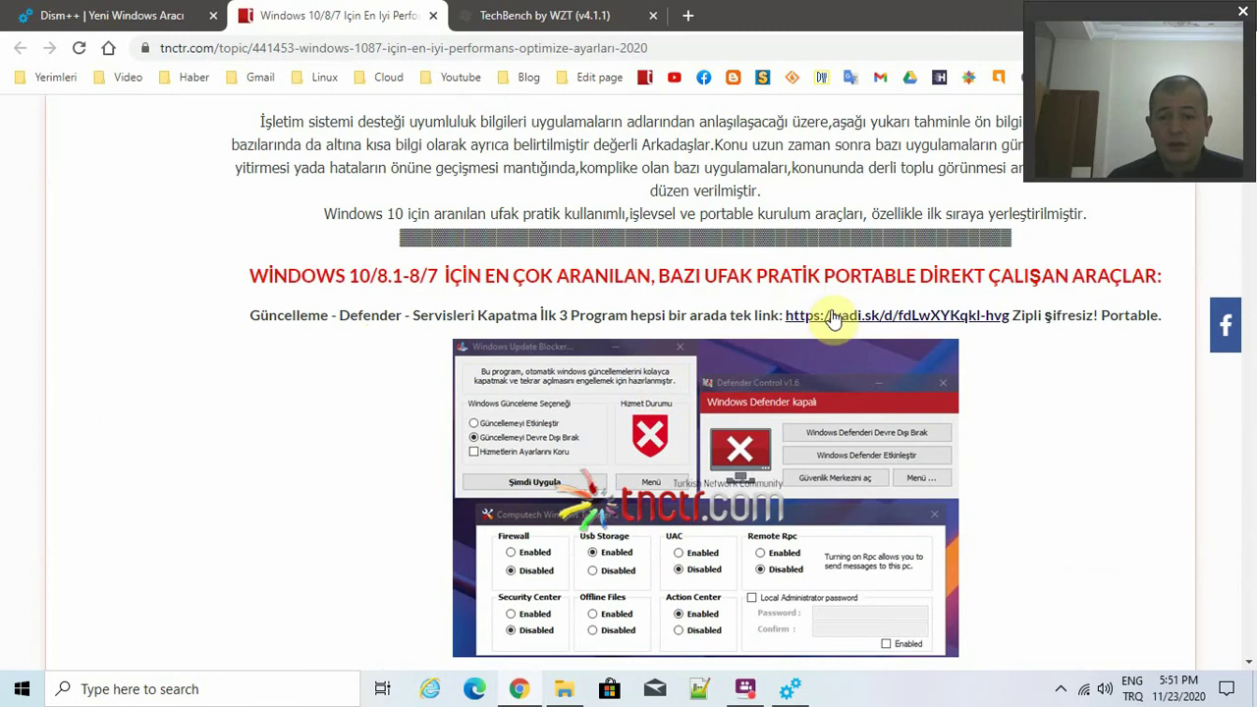
{"action": "scroll", "coordinate": [877, 322], "scroll_direction": "down", "scroll_amount": 2}
{"action": "scroll", "coordinate": [697, 282], "scroll_direction": "up", "scroll_amount": 6}
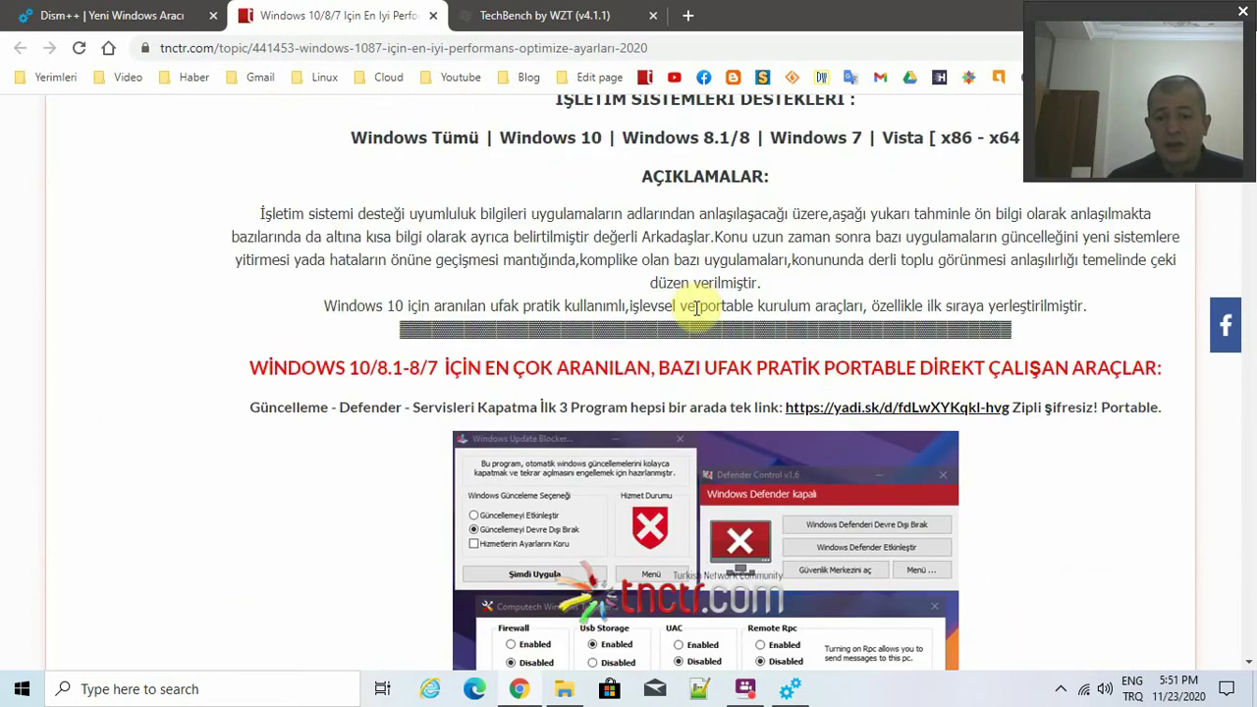
{"action": "scroll", "coordinate": [697, 308], "scroll_direction": "up", "scroll_amount": 3}
{"action": "scroll", "coordinate": [648, 317], "scroll_direction": "down", "scroll_amount": 9}
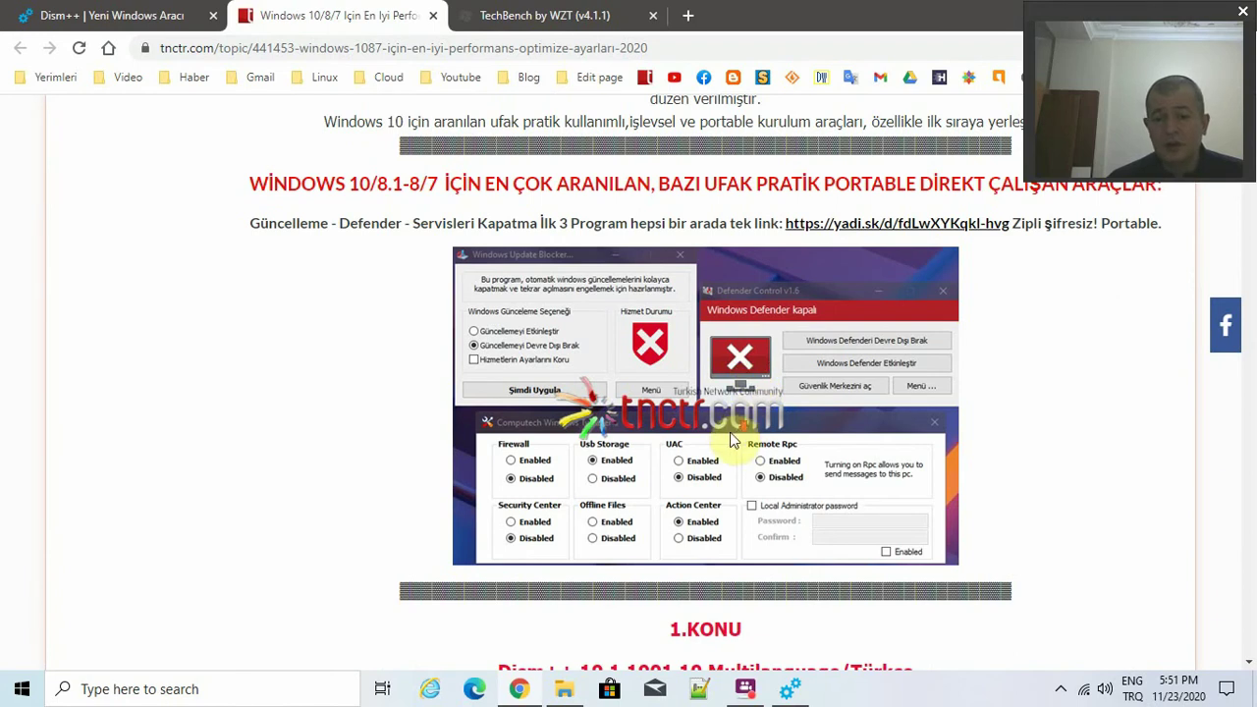
Examine the Dism++ 10.1.1001.10 section of the topic, including its description, screenshot and download links.
{"action": "scroll", "coordinate": [692, 427], "scroll_direction": "down", "scroll_amount": 6}
{"action": "scroll", "coordinate": [692, 427], "scroll_direction": "up", "scroll_amount": 1}
{"action": "left_click_drag", "start_coordinate": [481, 216], "coordinate": [934, 214]}
{"action": "scroll", "coordinate": [681, 315], "scroll_direction": "down", "scroll_amount": 3}
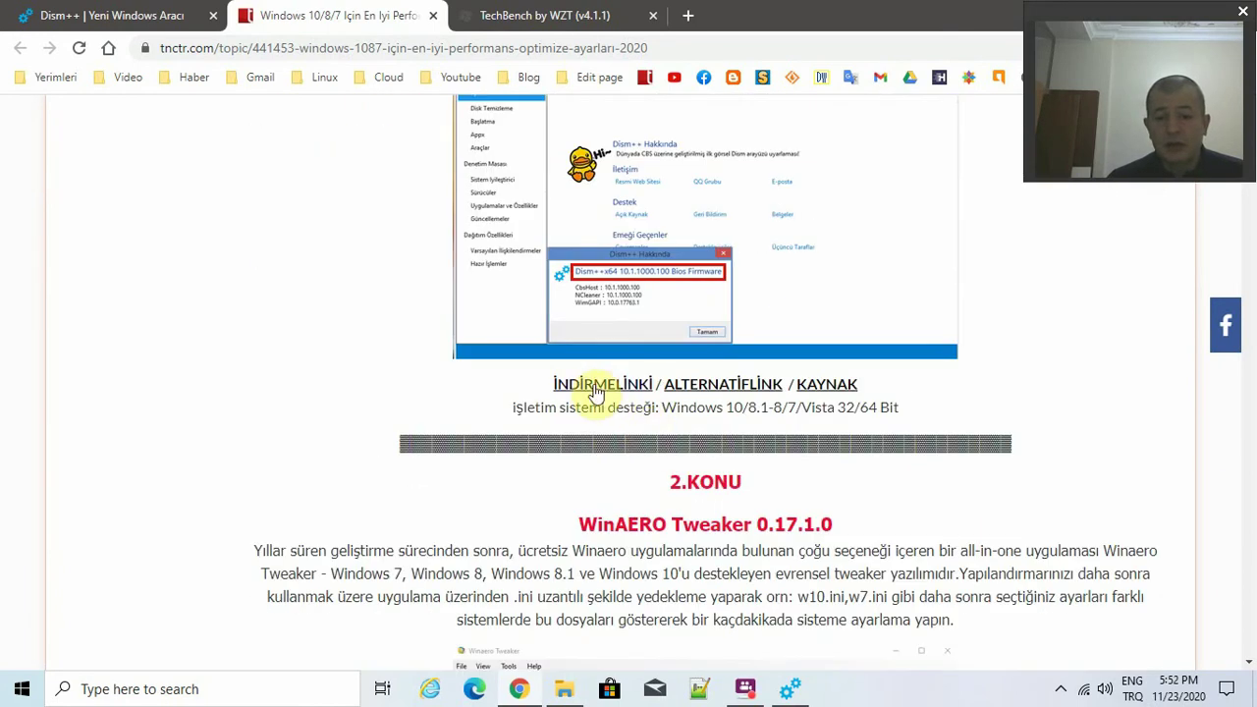
{"action": "scroll", "coordinate": [746, 373], "scroll_direction": "up", "scroll_amount": 2}
{"action": "scroll", "coordinate": [547, 308], "scroll_direction": "up", "scroll_amount": 3}
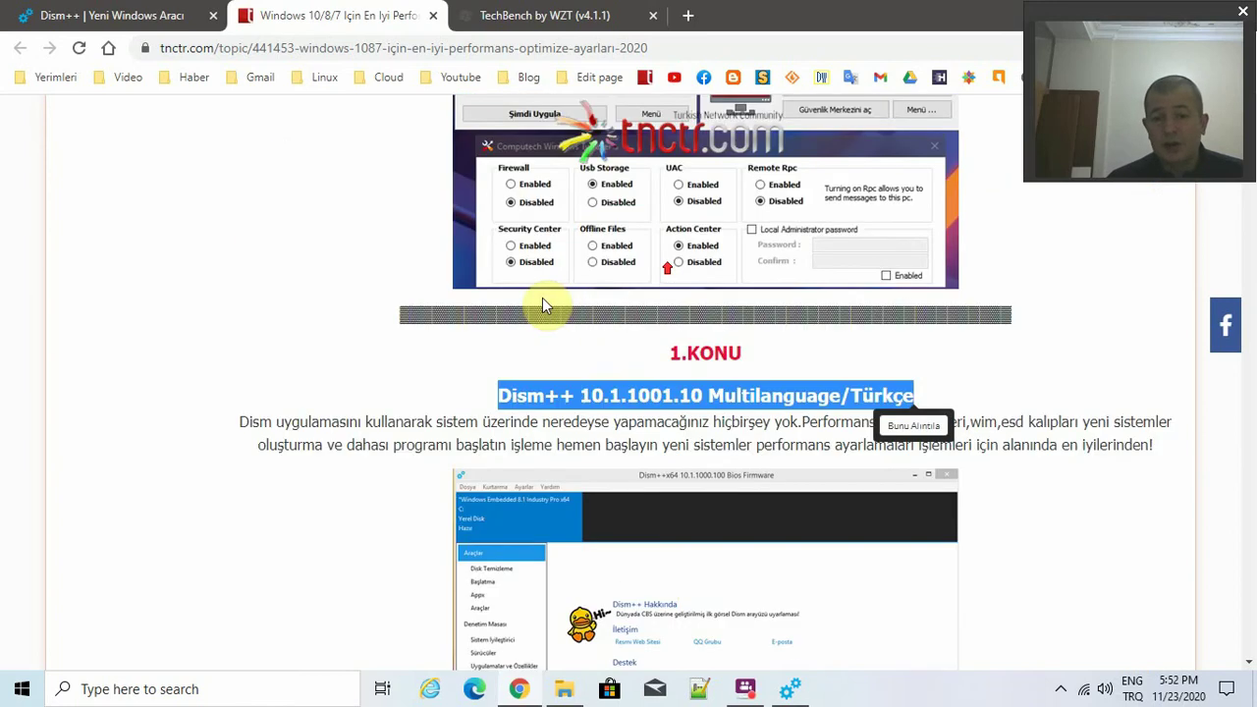
{"action": "left_click", "coordinate": [425, 385]}
{"action": "scroll", "coordinate": [511, 344], "scroll_direction": "down", "scroll_amount": 3}
{"action": "scroll", "coordinate": [589, 196], "scroll_direction": "up", "scroll_amount": 2}
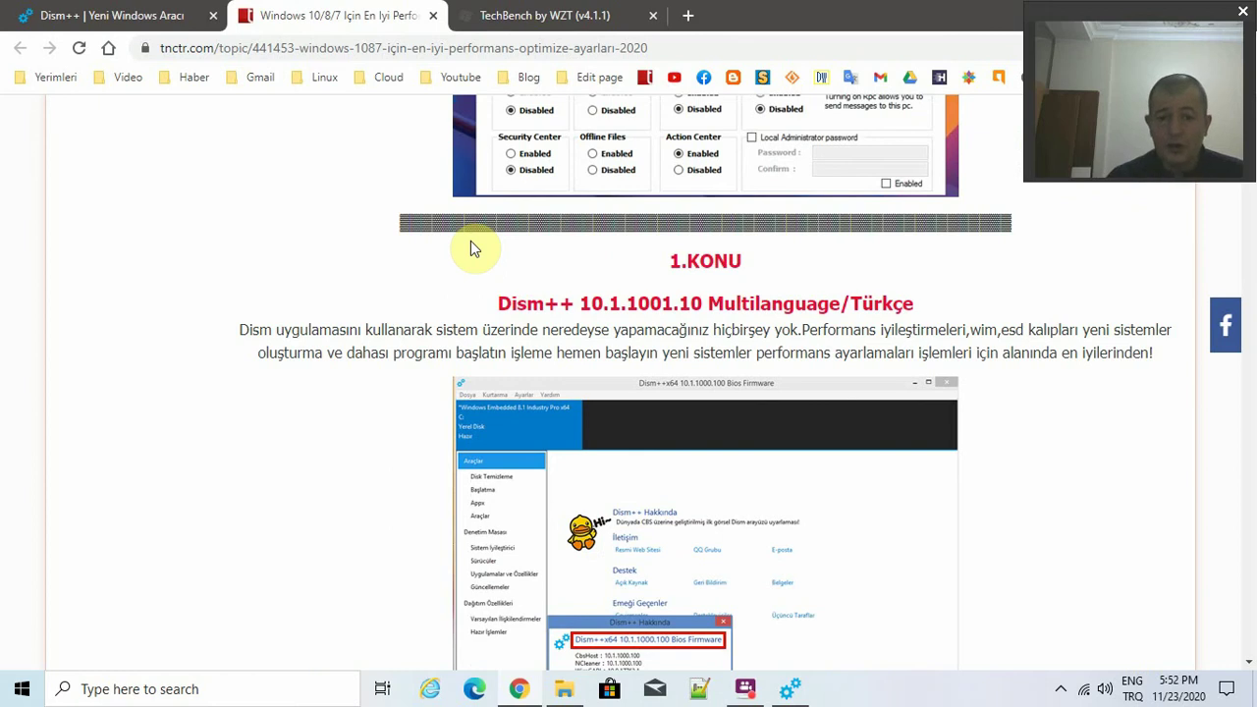
{"action": "scroll", "coordinate": [491, 267], "scroll_direction": "down", "scroll_amount": 2}
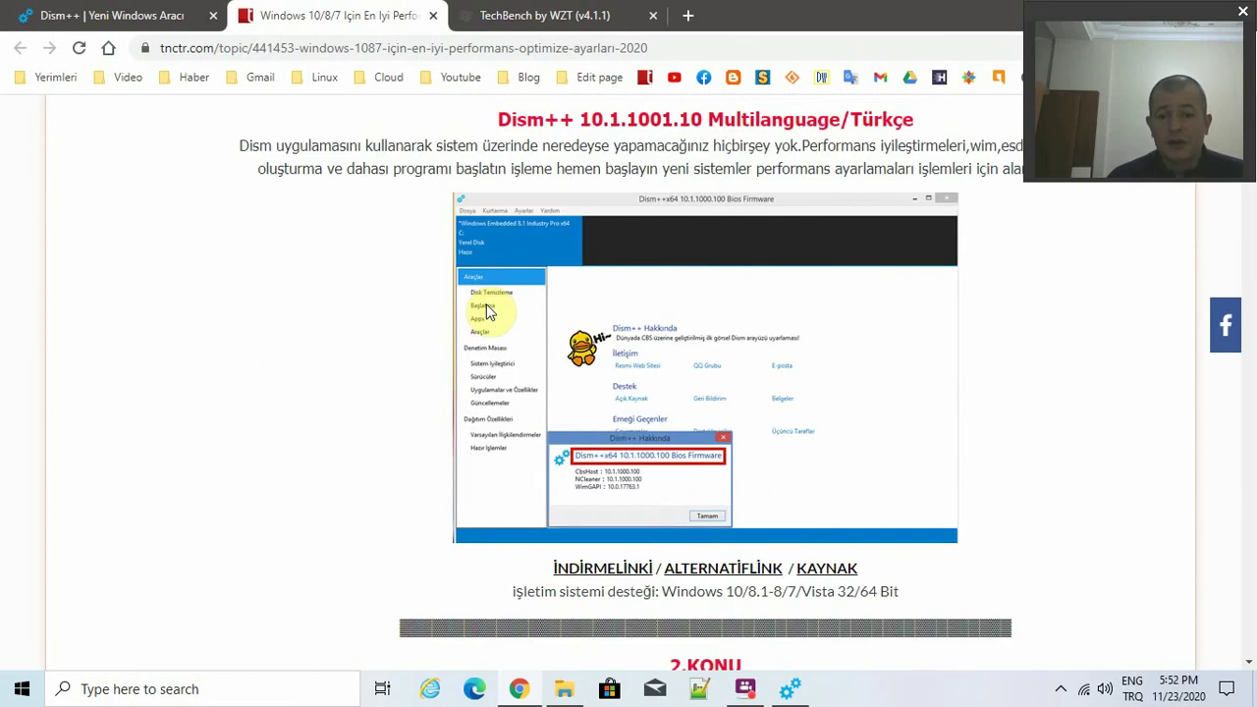
Examine the WinAERO Tweaker 0.17.1.0 section of the topic, including its description, screenshot and download link.
{"action": "scroll", "coordinate": [387, 286], "scroll_direction": "down", "scroll_amount": 6}
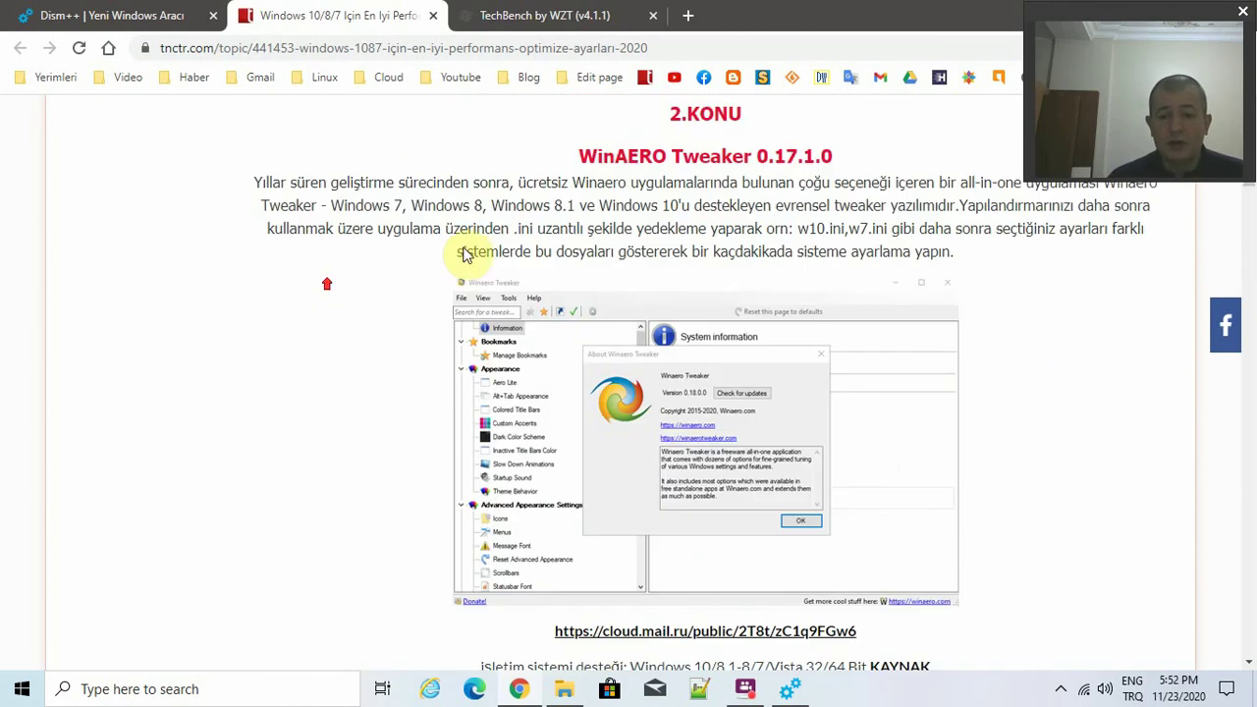
{"action": "scroll", "coordinate": [364, 309], "scroll_direction": "down", "scroll_amount": 6}
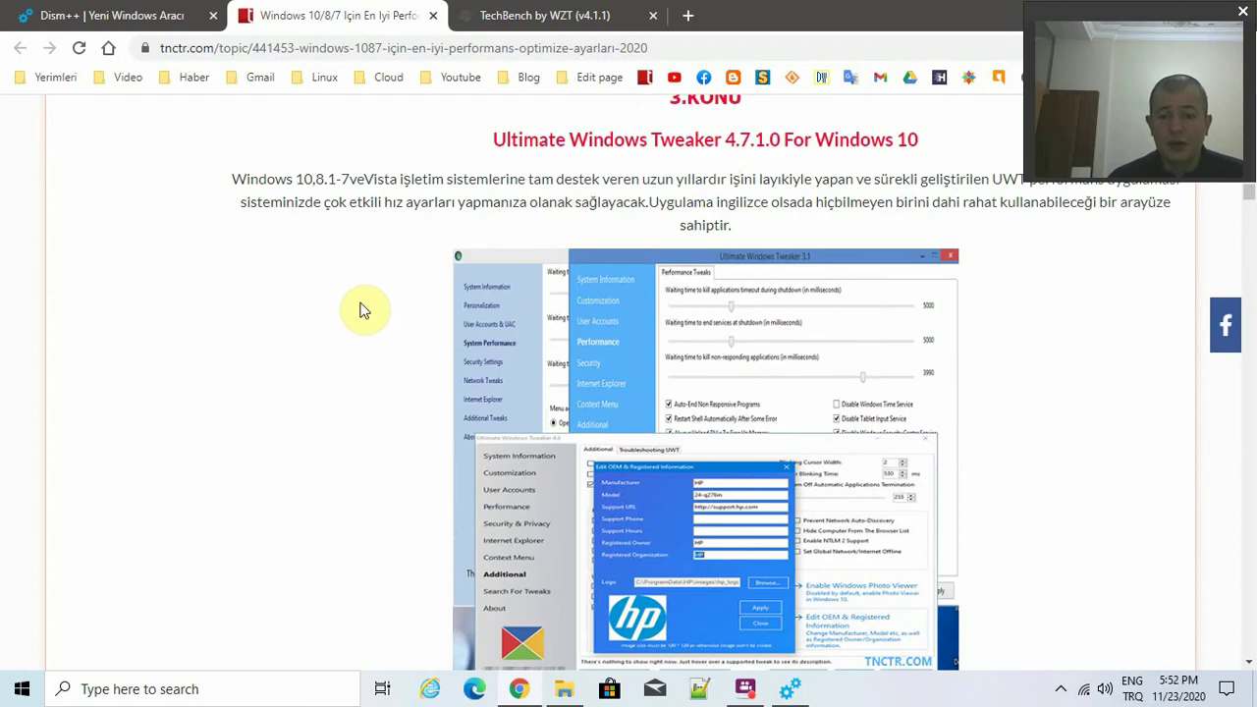
{"action": "scroll", "coordinate": [619, 177], "scroll_direction": "up", "scroll_amount": 3}
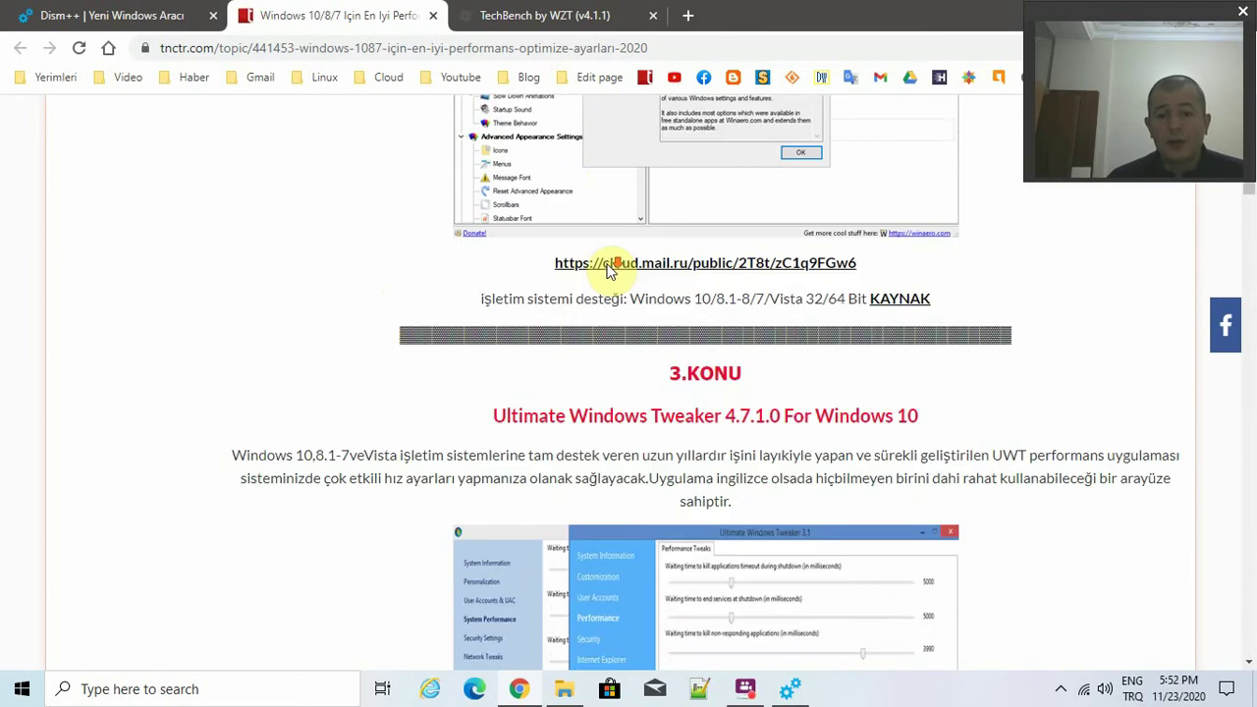
{"action": "scroll", "coordinate": [609, 273], "scroll_direction": "up", "scroll_amount": 7}
{"action": "scroll", "coordinate": [607, 280], "scroll_direction": "down", "scroll_amount": 3}
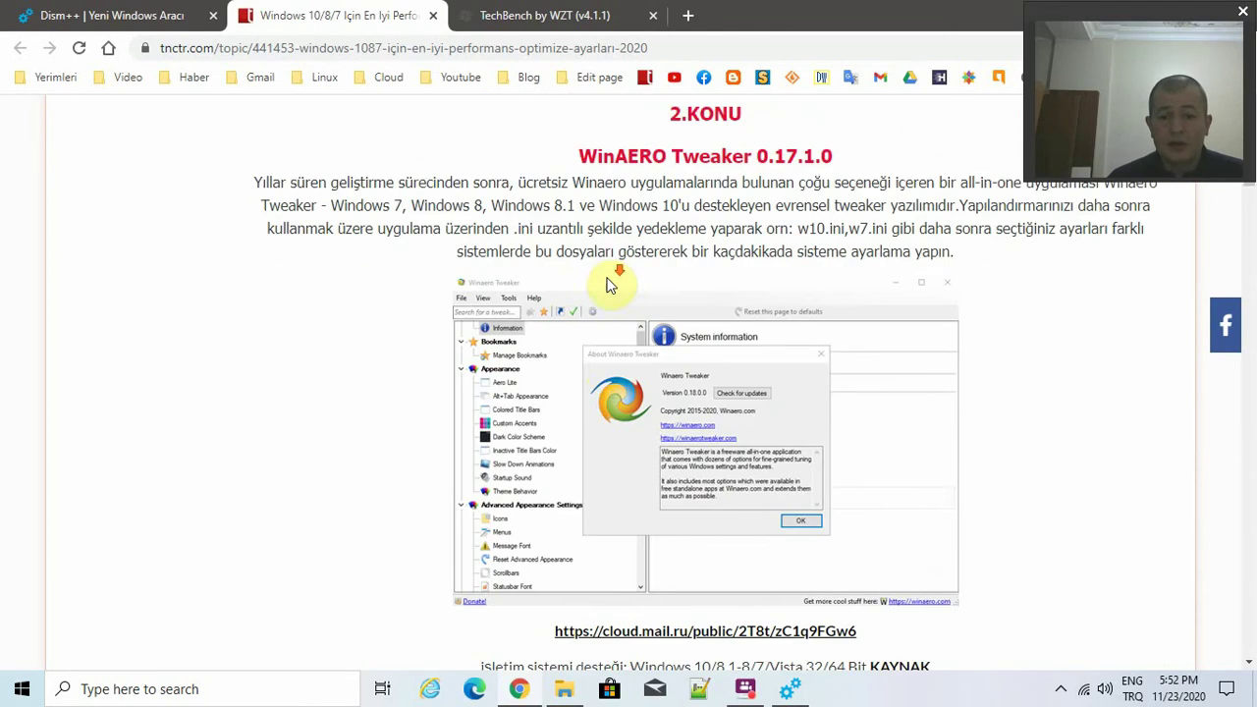
{"action": "scroll", "coordinate": [609, 283], "scroll_direction": "down", "scroll_amount": 2}
{"action": "scroll", "coordinate": [550, 236], "scroll_direction": "up", "scroll_amount": 2}
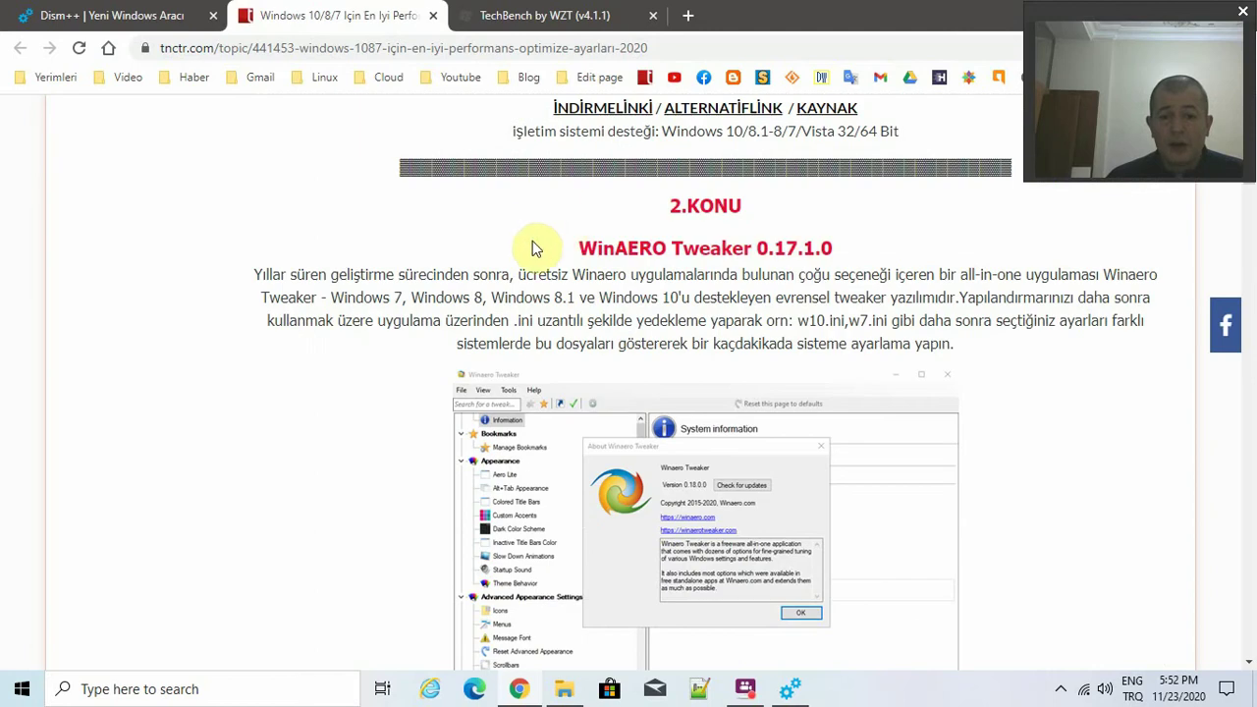
{"action": "left_click_drag", "start_coordinate": [531, 240], "coordinate": [775, 241]}
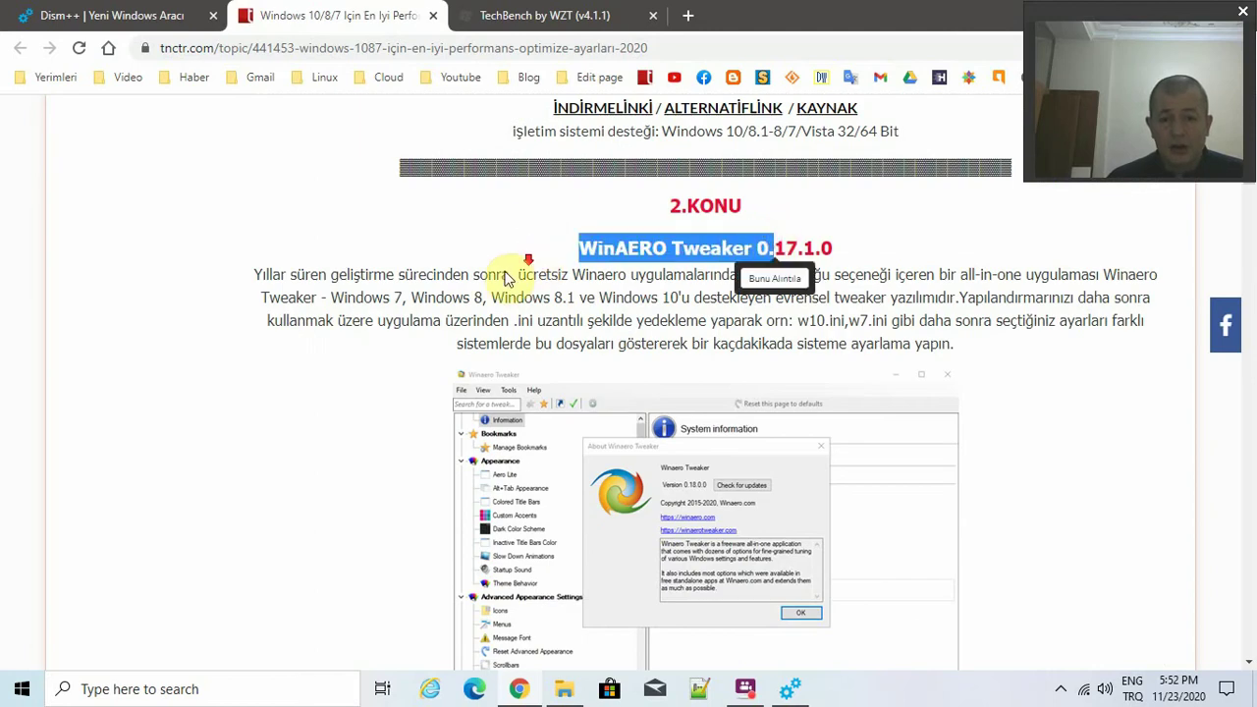
{"action": "scroll", "coordinate": [504, 279], "scroll_direction": "down", "scroll_amount": 3}
{"action": "scroll", "coordinate": [501, 281], "scroll_direction": "up", "scroll_amount": 2}
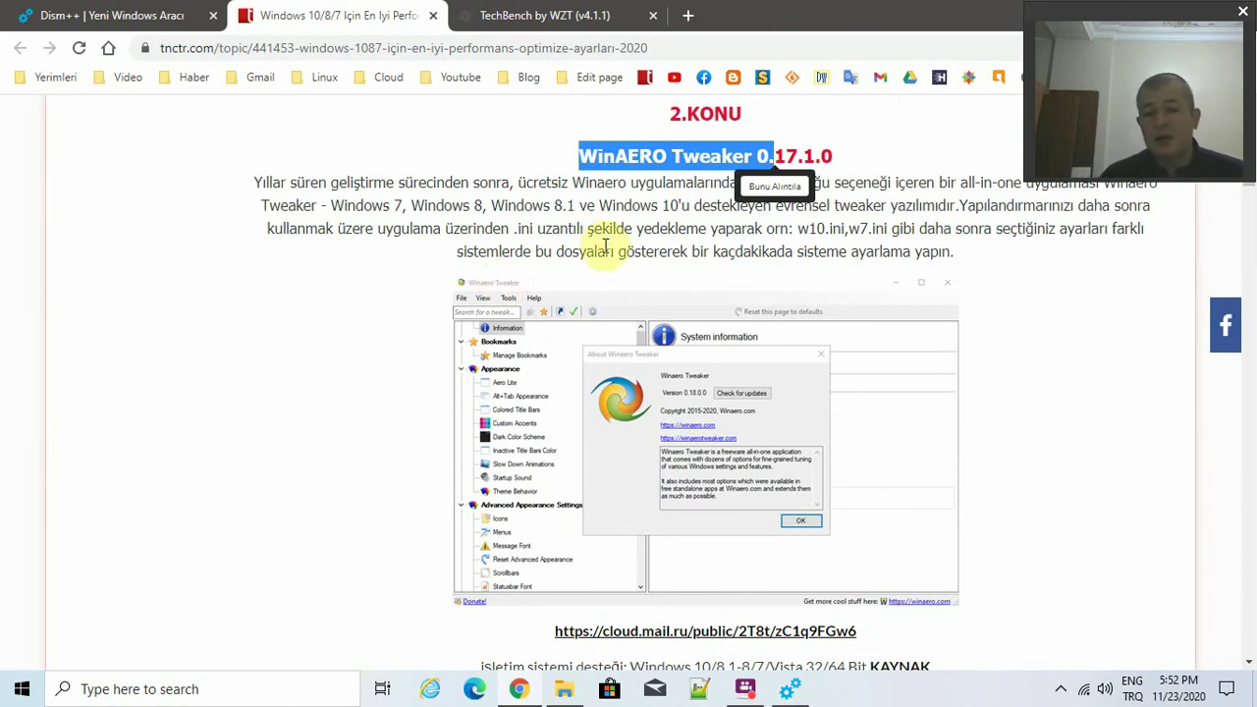
{"action": "scroll", "coordinate": [604, 253], "scroll_direction": "up", "scroll_amount": 2}
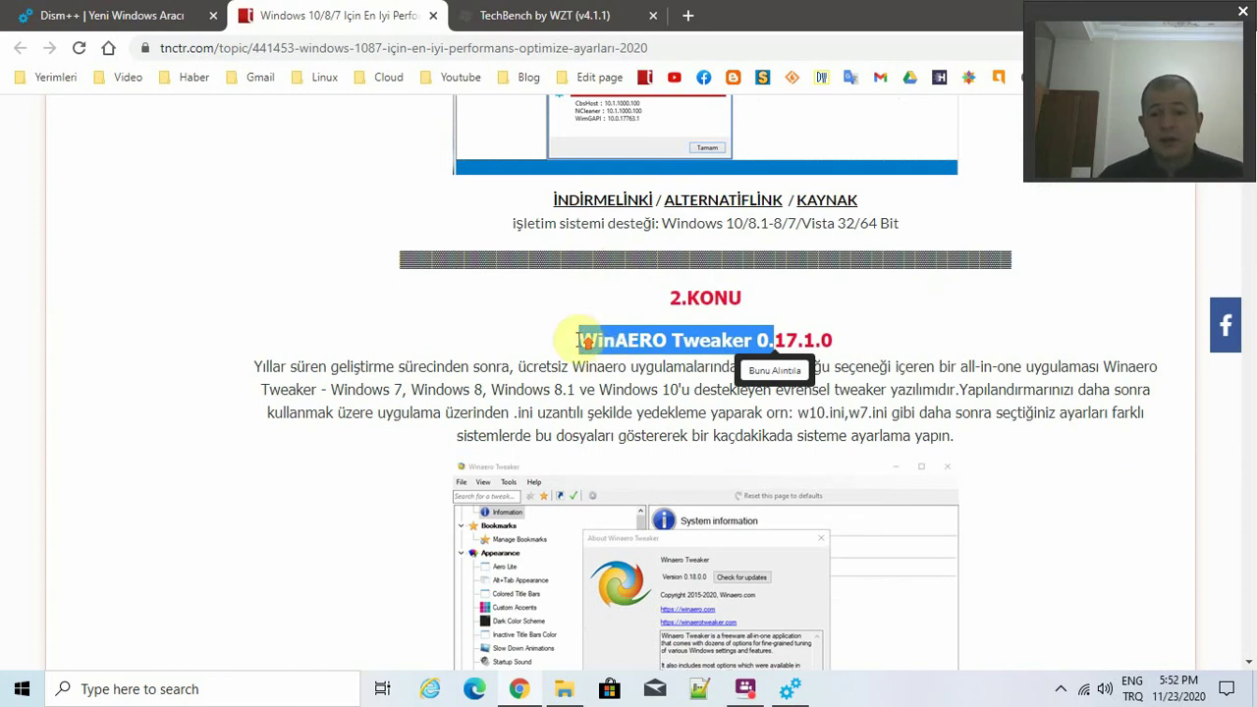
{"action": "scroll", "coordinate": [597, 334], "scroll_direction": "up", "scroll_amount": 4}
Examine the Ultimate Windows Tweaker 4.7.1.0 section and its download links for each Windows version.
{"action": "scroll", "coordinate": [531, 323], "scroll_direction": "down", "scroll_amount": 12}
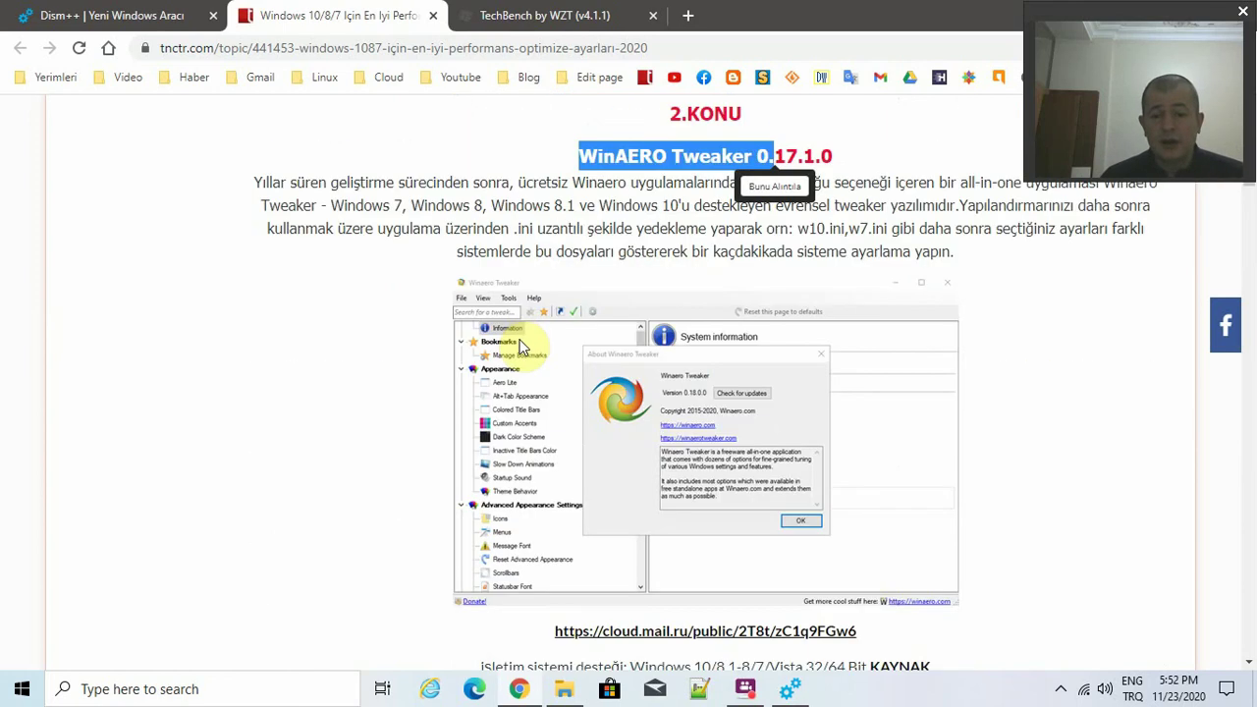
{"action": "left_click_drag", "start_coordinate": [494, 236], "coordinate": [722, 231]}
{"action": "left_click", "coordinate": [496, 276]}
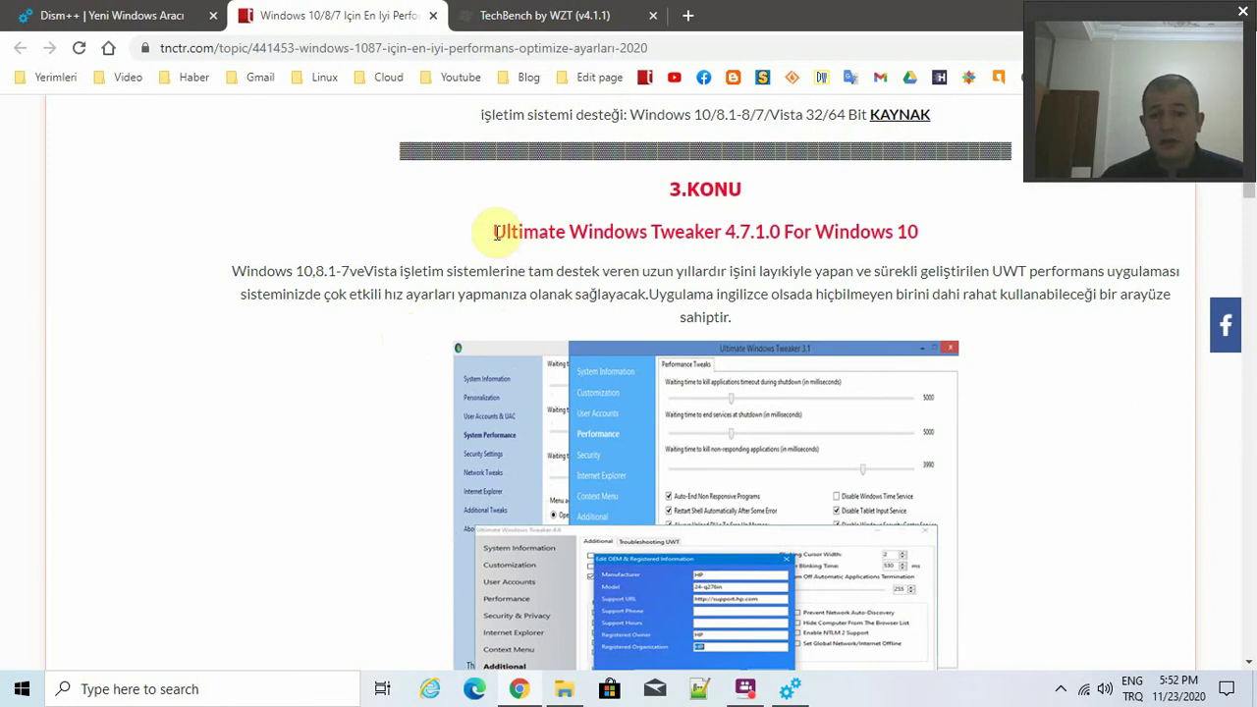
{"action": "left_click_drag", "start_coordinate": [494, 233], "coordinate": [722, 250]}
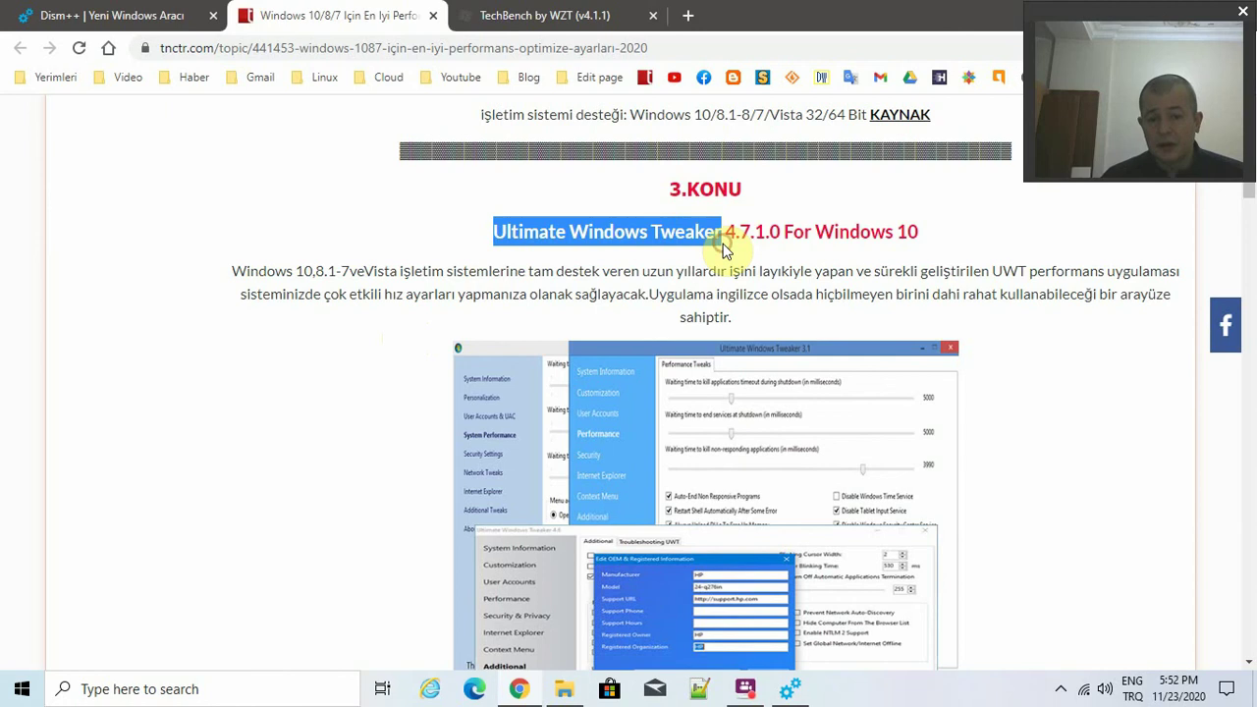
{"action": "left_click", "coordinate": [728, 221]}
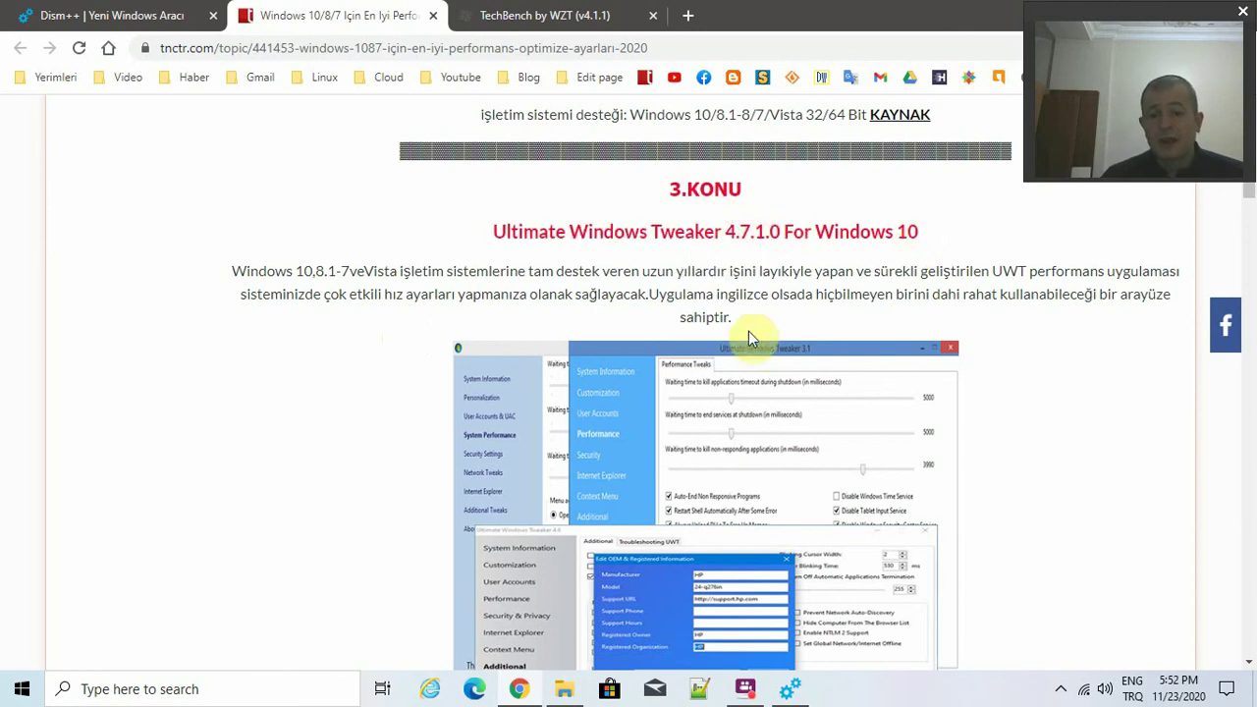
{"action": "scroll", "coordinate": [748, 339], "scroll_direction": "down", "scroll_amount": 5}
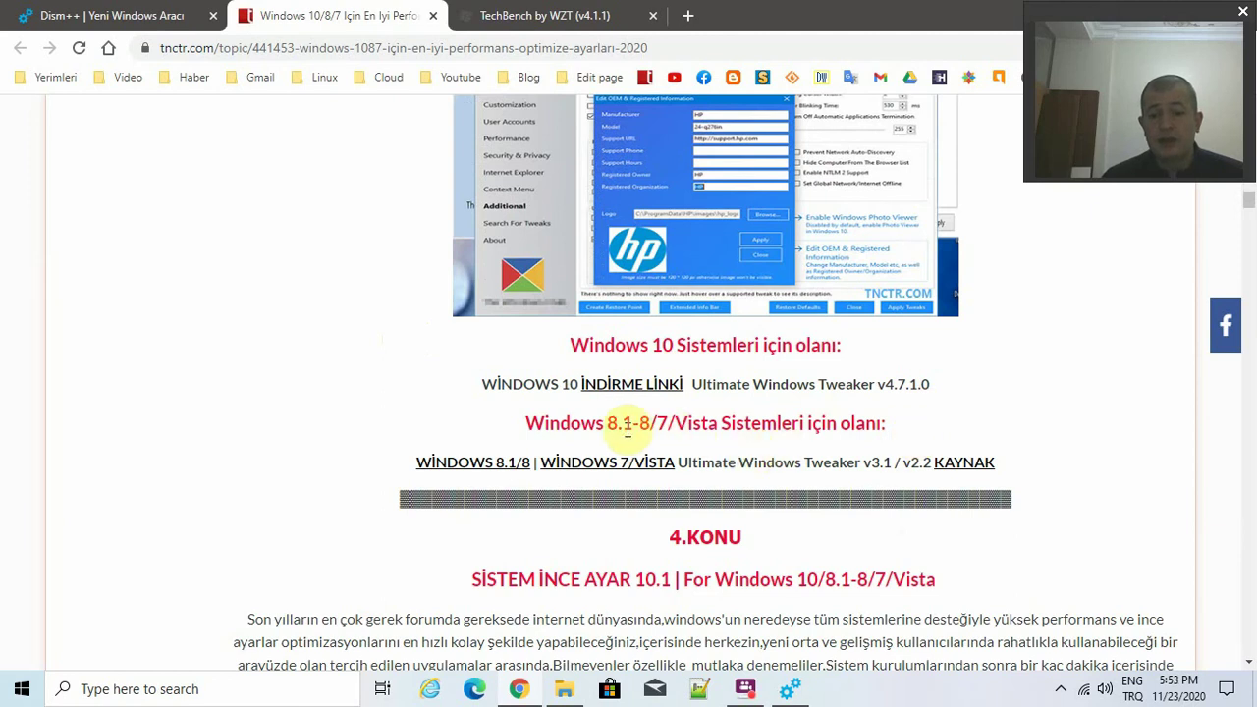
Review the Ultimate Windows Tweaker heading and downloads for Windows 8.1-8/7/Vista systems.
{"action": "triple_click", "coordinate": [914, 423]}
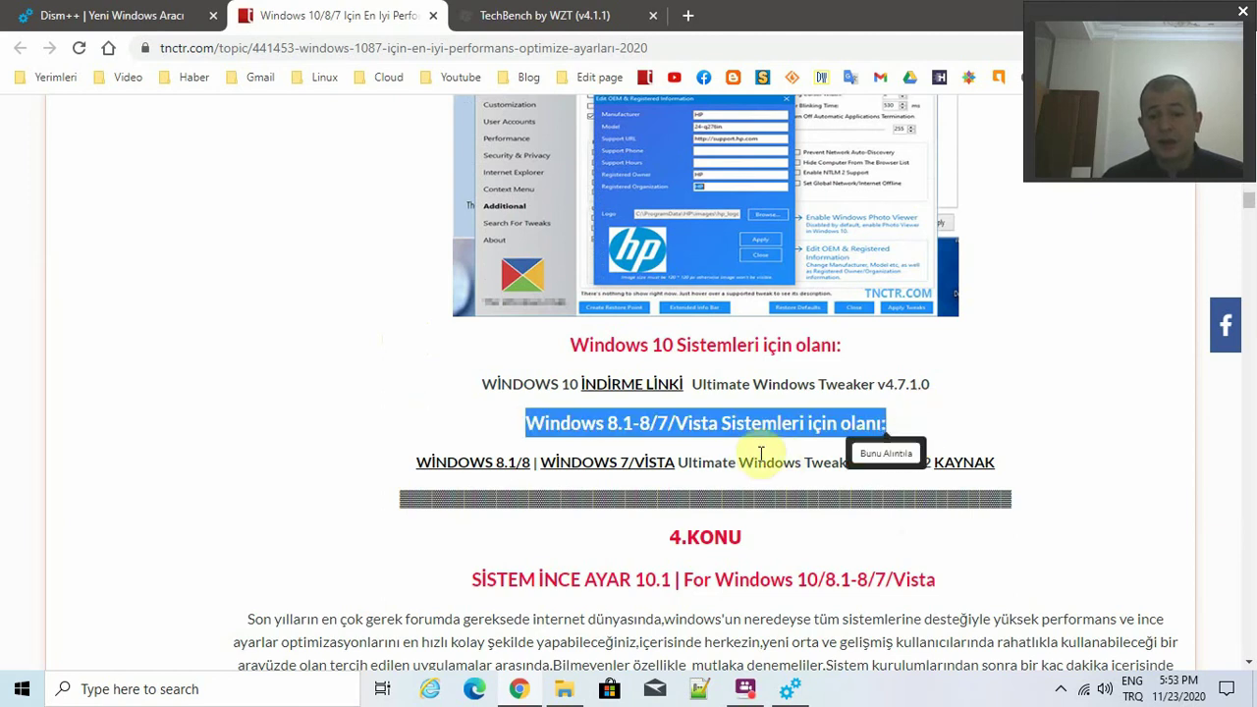
{"action": "left_click", "coordinate": [467, 361]}
Examine the SİSTEM İNCE AYAR 10.1 section, including its title, description, screenshot and supported operating systems.
{"action": "scroll", "coordinate": [472, 373], "scroll_direction": "down", "scroll_amount": 3}
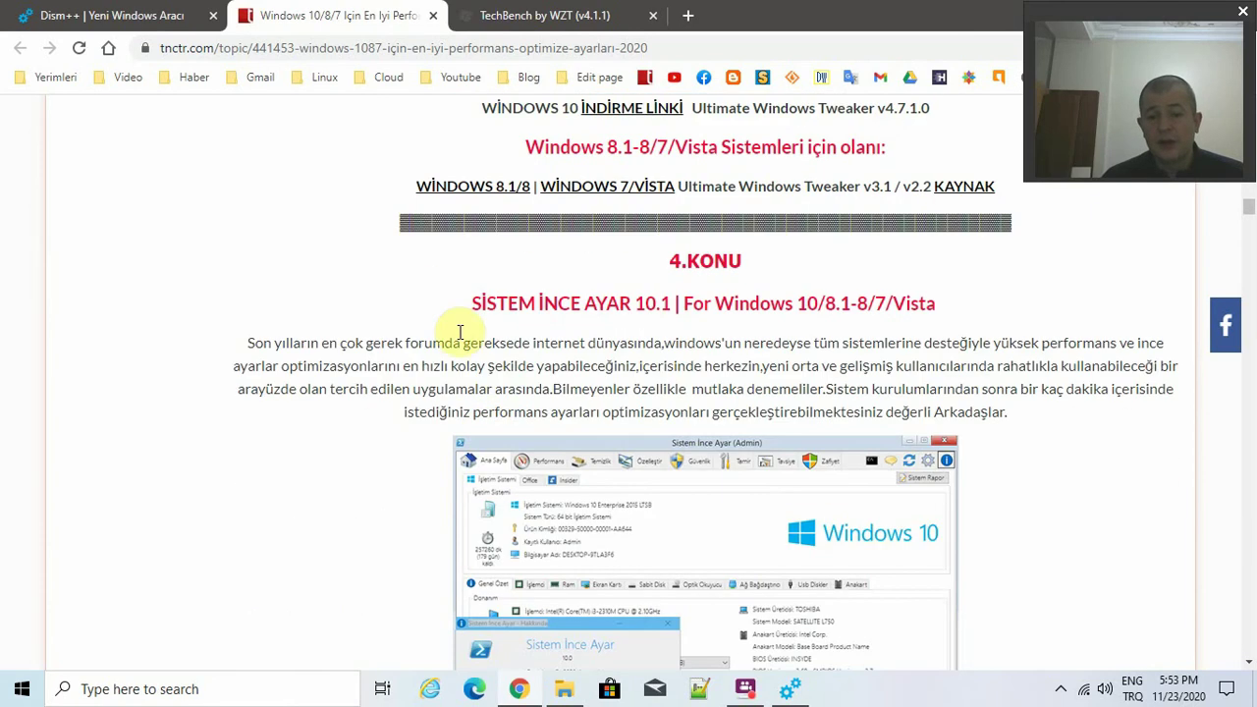
{"action": "scroll", "coordinate": [603, 317], "scroll_direction": "down", "scroll_amount": 3}
{"action": "scroll", "coordinate": [618, 303], "scroll_direction": "up", "scroll_amount": 2}
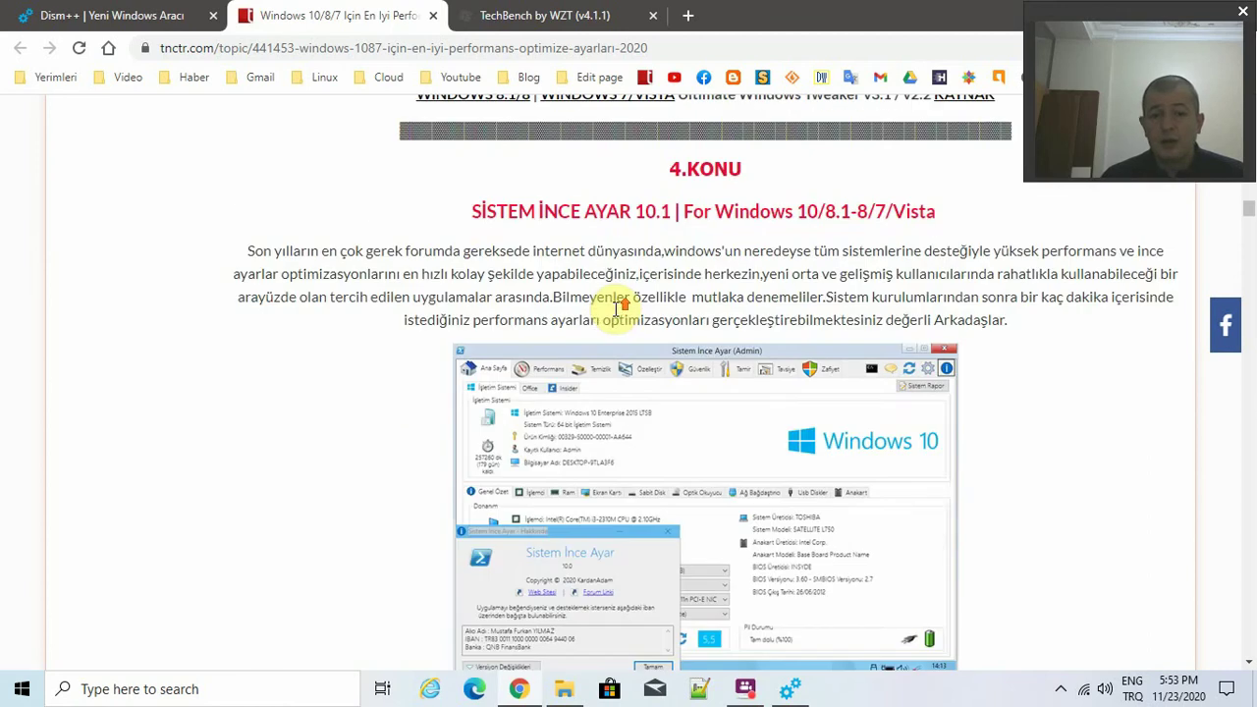
{"action": "left_click", "coordinate": [446, 221]}
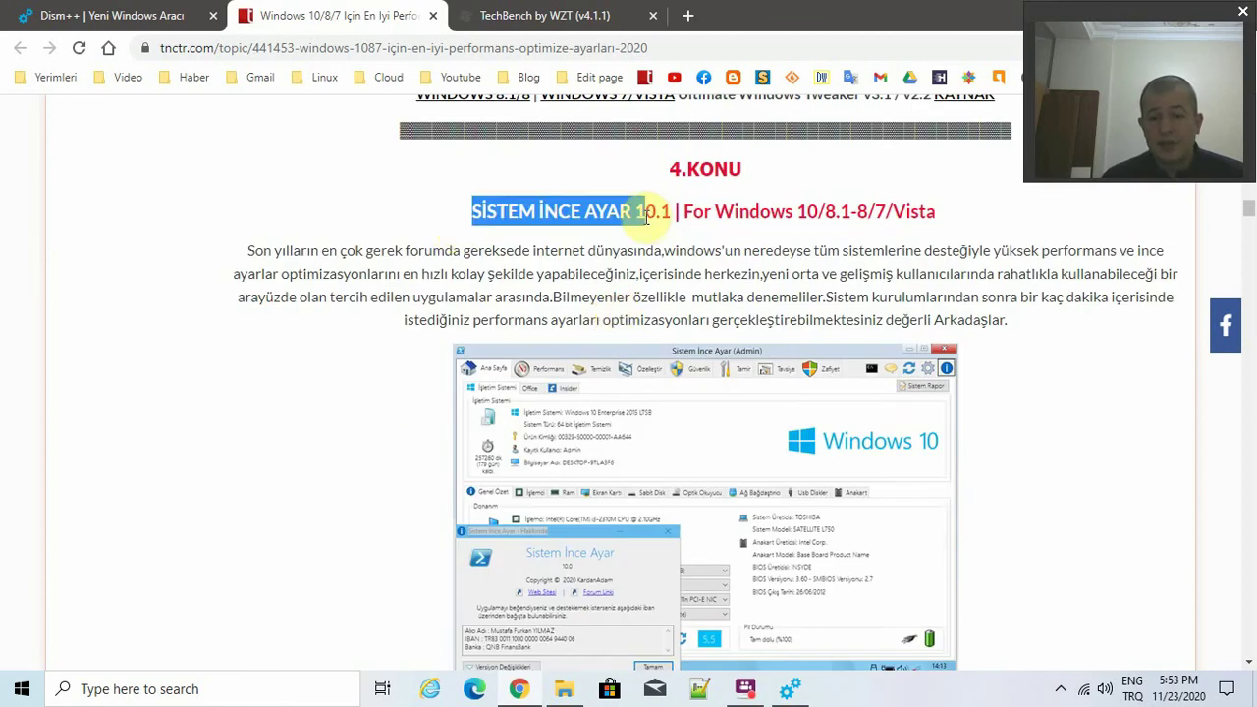
{"action": "left_click_drag", "start_coordinate": [646, 217], "coordinate": [630, 220]}
{"action": "scroll", "coordinate": [449, 342], "scroll_direction": "down", "scroll_amount": 3}
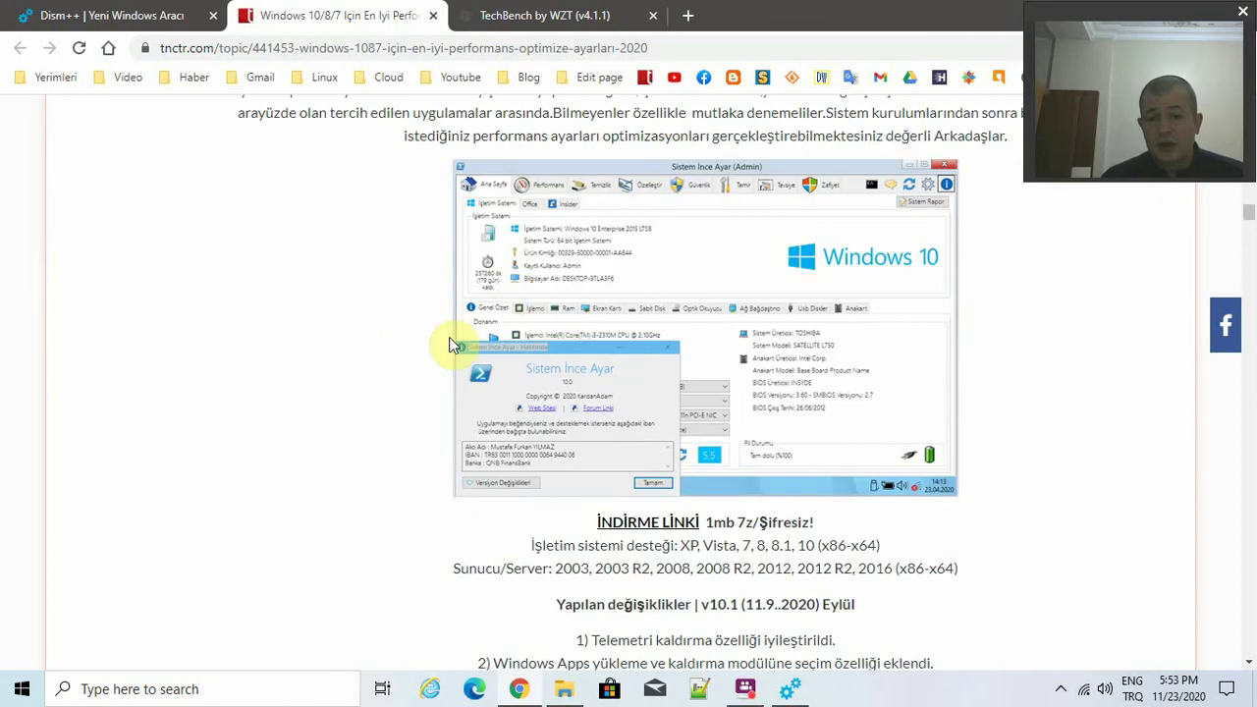
{"action": "scroll", "coordinate": [433, 356], "scroll_direction": "down", "scroll_amount": 1}
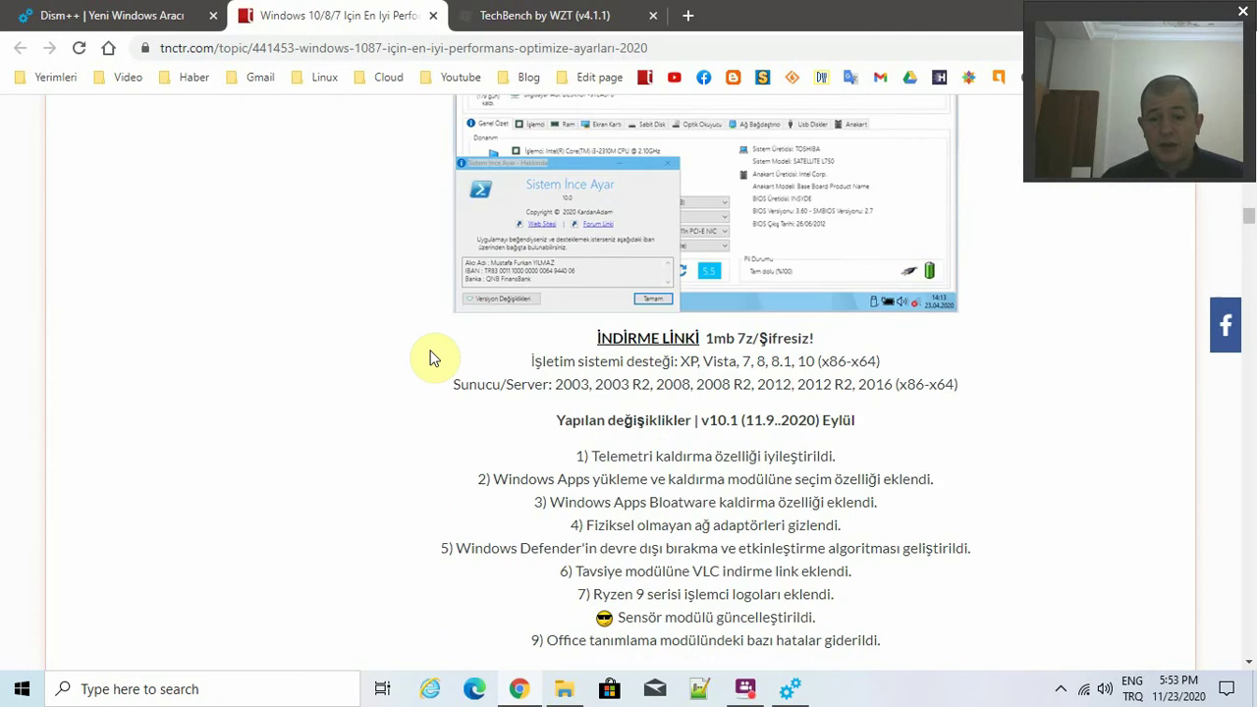
{"action": "scroll", "coordinate": [410, 364], "scroll_direction": "up", "scroll_amount": 2}
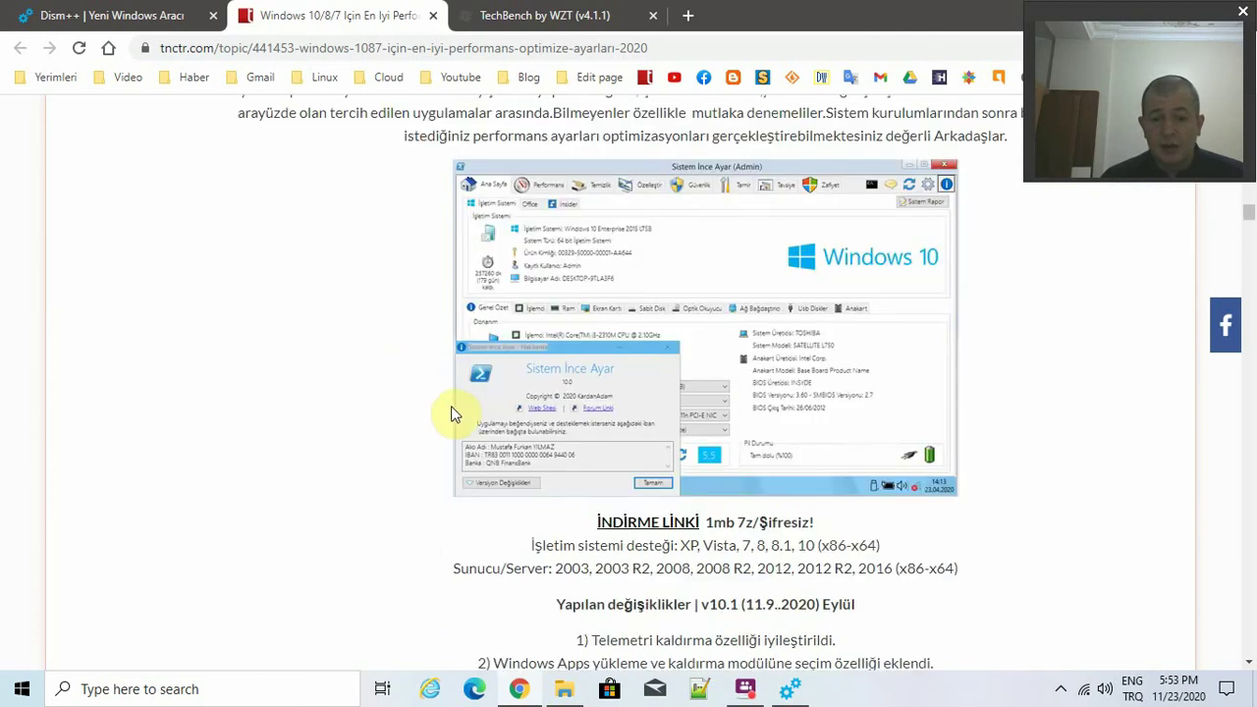
{"action": "scroll", "coordinate": [580, 334], "scroll_direction": "up", "scroll_amount": 2}
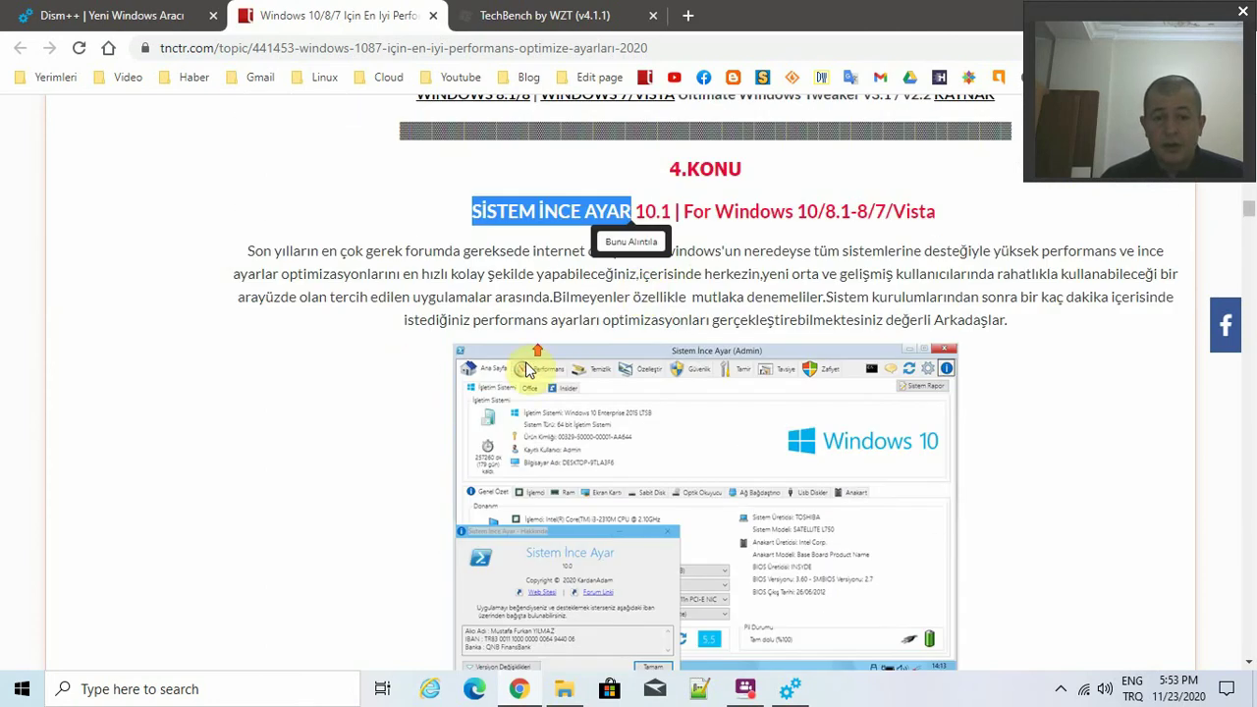
{"action": "left_click", "coordinate": [698, 296]}
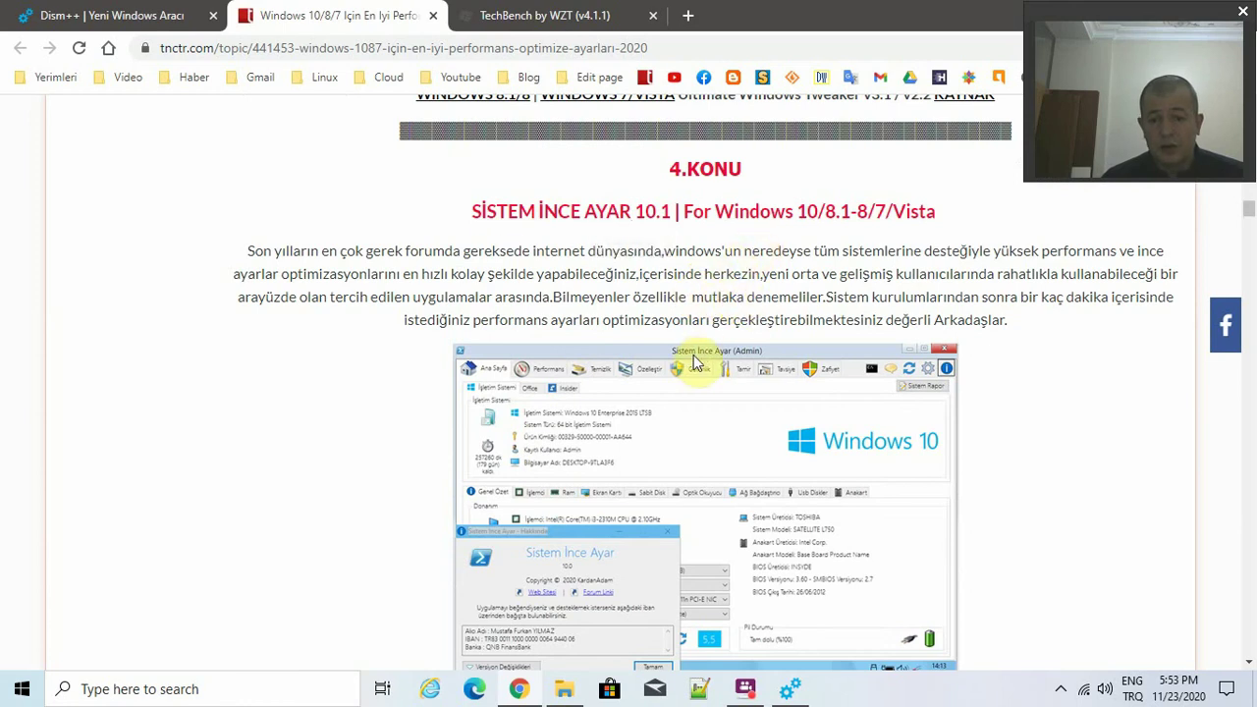
Review the v10.1 change list, source links and author credit of the SİSTEM İNCE AYAR section.
{"action": "scroll", "coordinate": [693, 363], "scroll_direction": "down", "scroll_amount": 2}
{"action": "scroll", "coordinate": [658, 344], "scroll_direction": "up", "scroll_amount": 2}
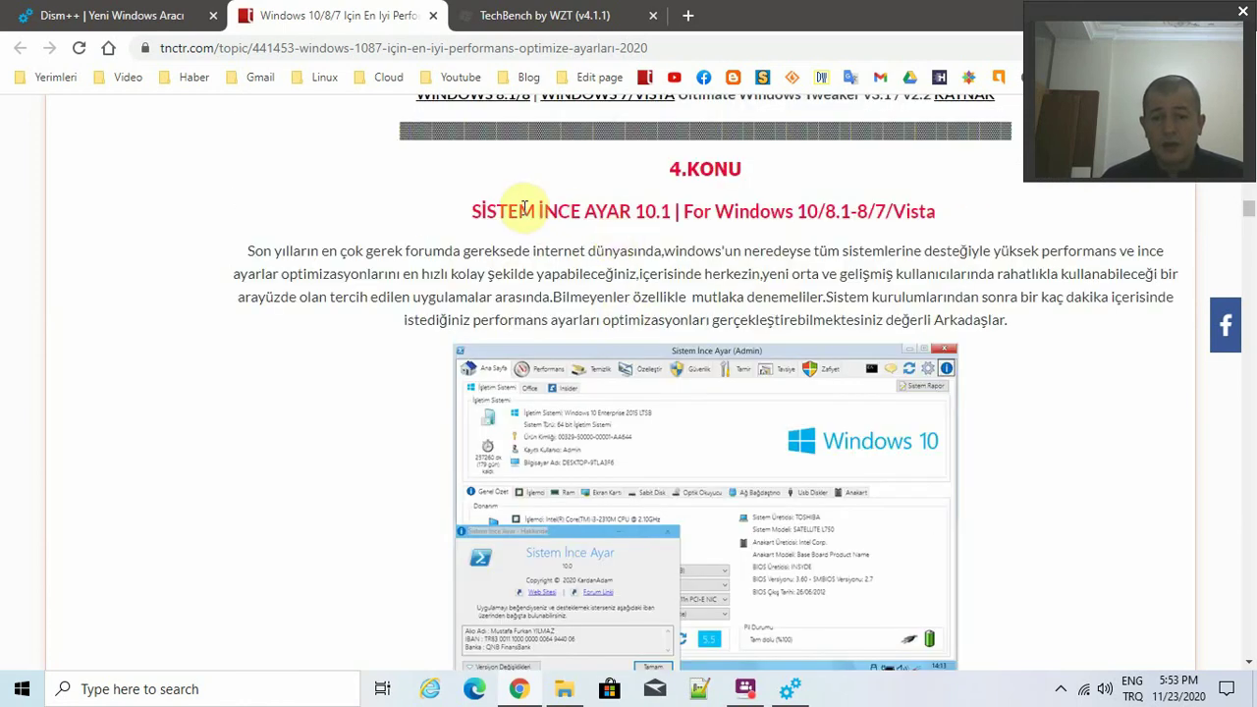
{"action": "left_click_drag", "start_coordinate": [465, 210], "coordinate": [696, 227]}
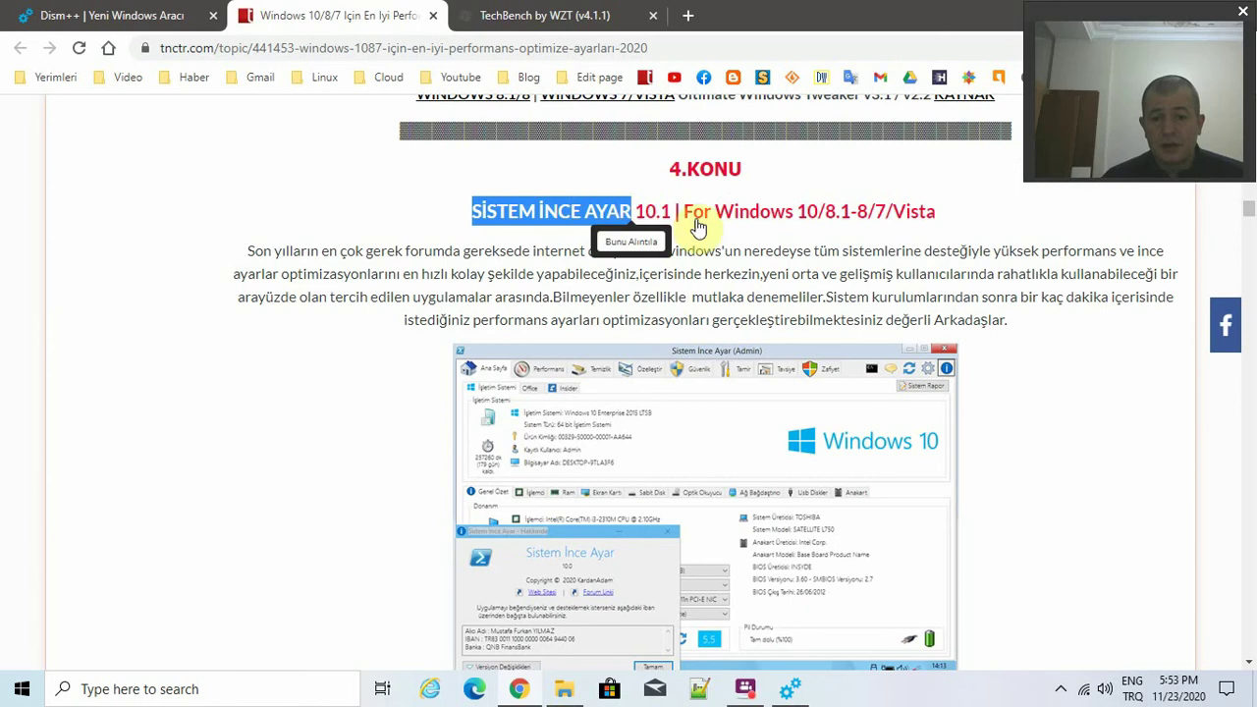
{"action": "left_click", "coordinate": [540, 310]}
{"action": "scroll", "coordinate": [538, 324], "scroll_direction": "down", "scroll_amount": 2}
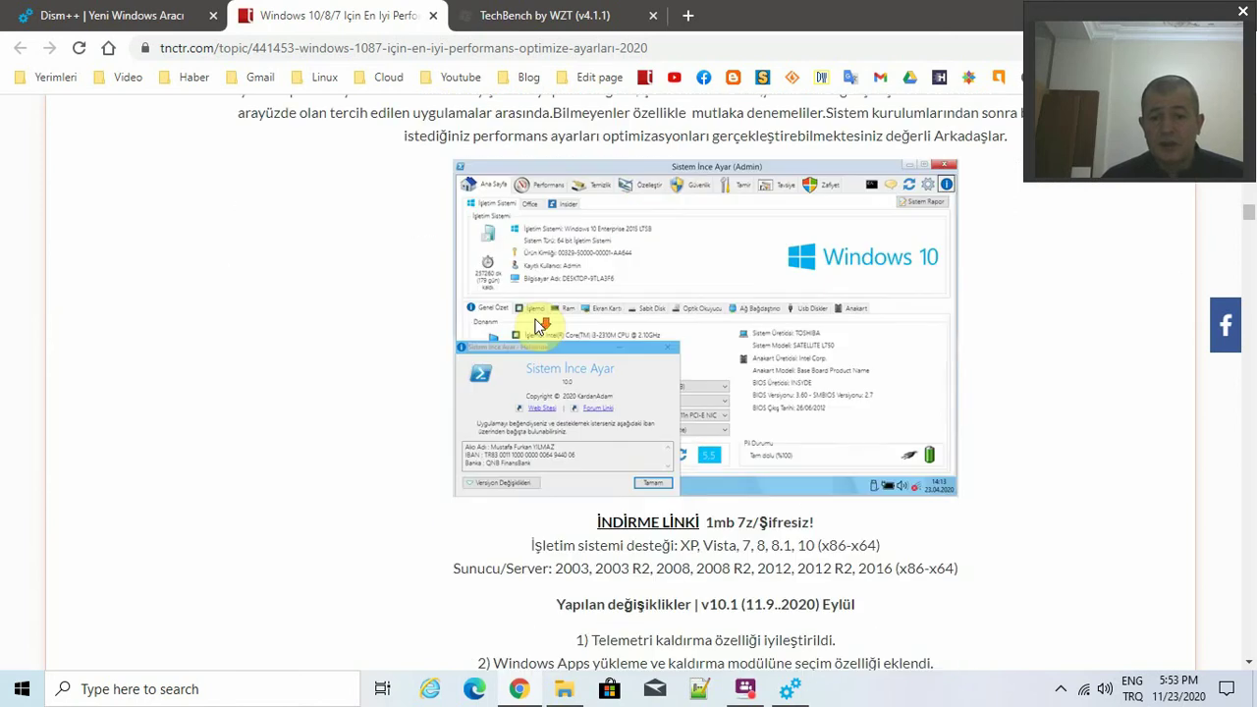
{"action": "scroll", "coordinate": [538, 326], "scroll_direction": "down", "scroll_amount": 5}
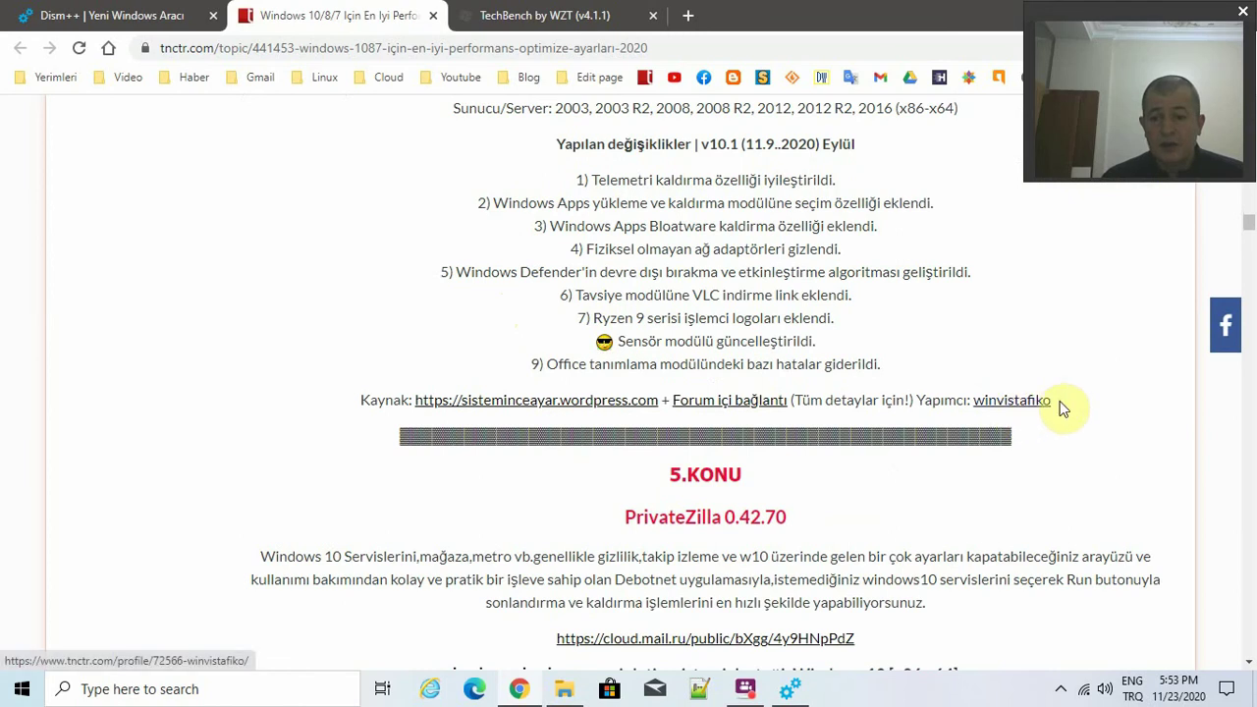
{"action": "scroll", "coordinate": [1060, 406], "scroll_direction": "up", "scroll_amount": 4}
{"action": "scroll", "coordinate": [914, 363], "scroll_direction": "up", "scroll_amount": 2}
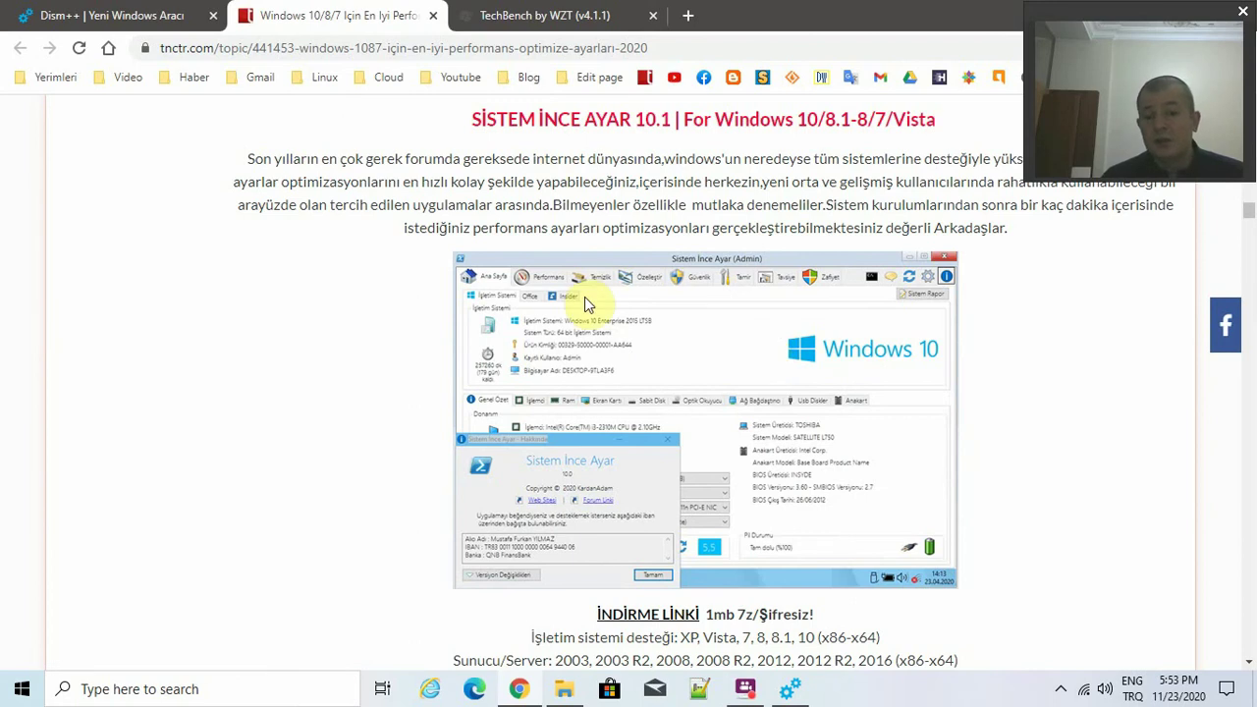
Review the PrivateZilla 0.42.70 section's description and download links, and expand its hidden content to view the settings list.
{"action": "scroll", "coordinate": [707, 334], "scroll_direction": "down", "scroll_amount": 6}
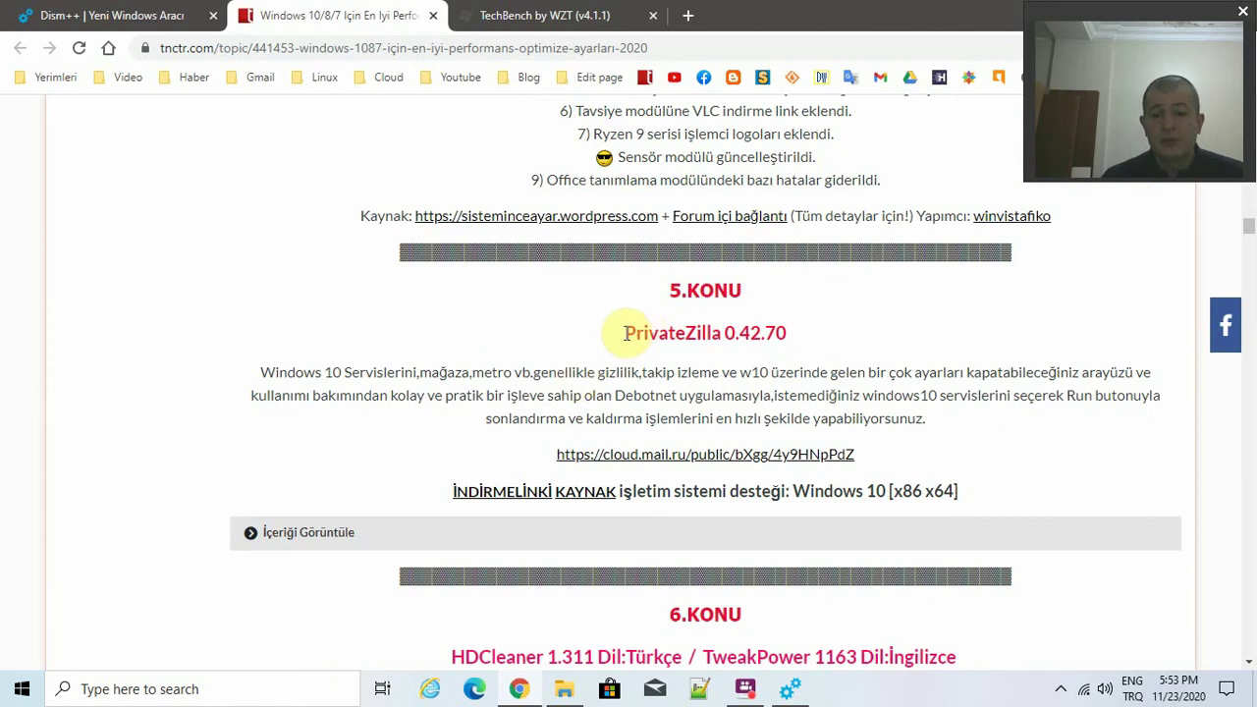
{"action": "left_click_drag", "start_coordinate": [622, 332], "coordinate": [772, 331]}
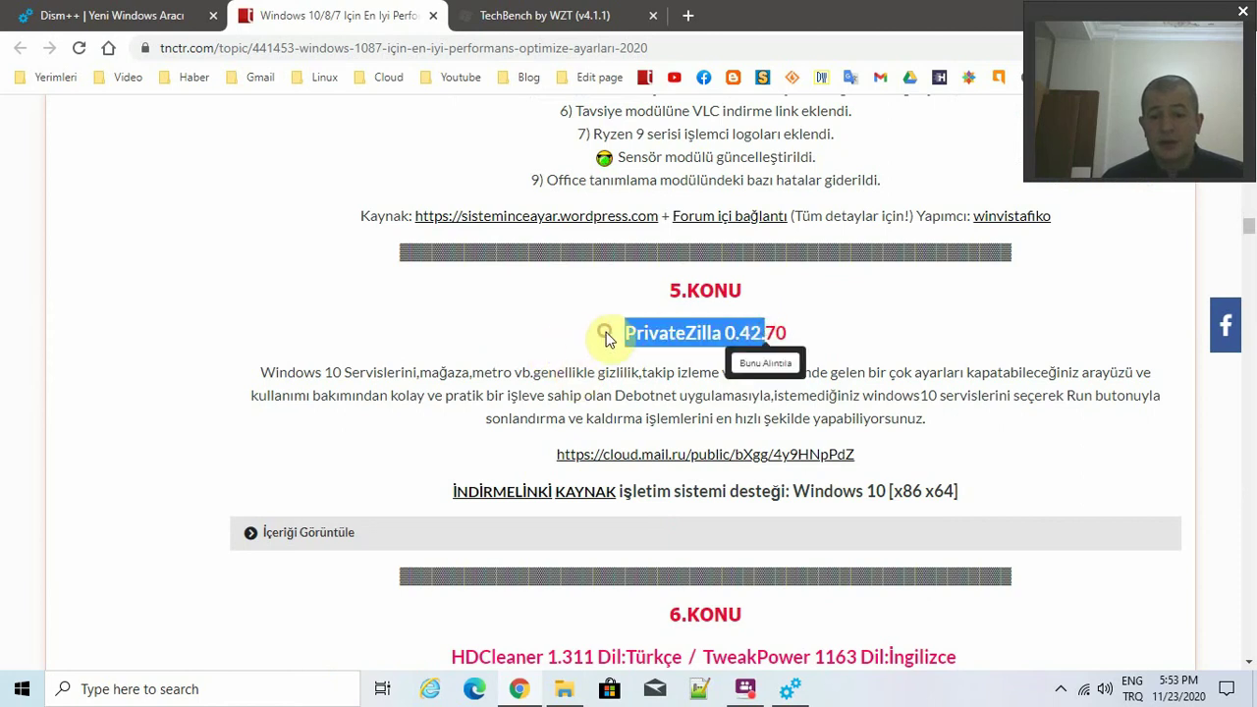
{"action": "left_click_drag", "start_coordinate": [611, 332], "coordinate": [828, 374]}
{"action": "scroll", "coordinate": [482, 365], "scroll_direction": "down", "scroll_amount": 2}
{"action": "left_click", "coordinate": [482, 364]}
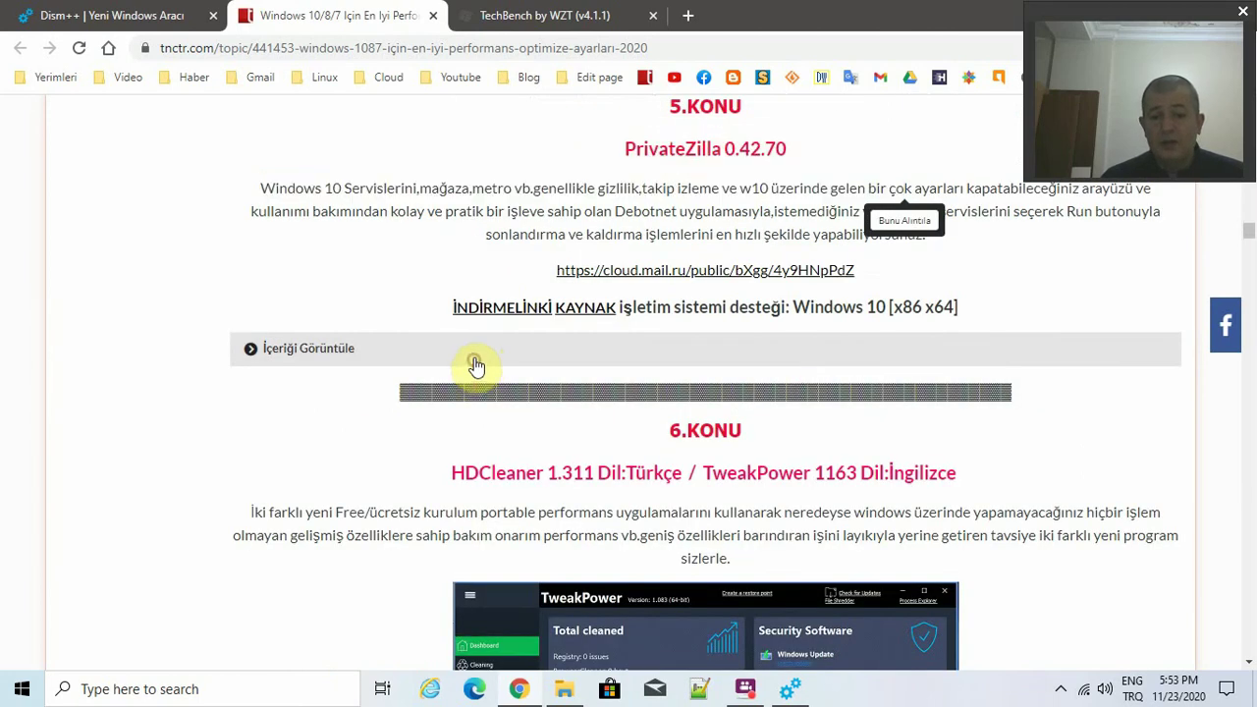
{"action": "scroll", "coordinate": [488, 289], "scroll_direction": "down", "scroll_amount": 3}
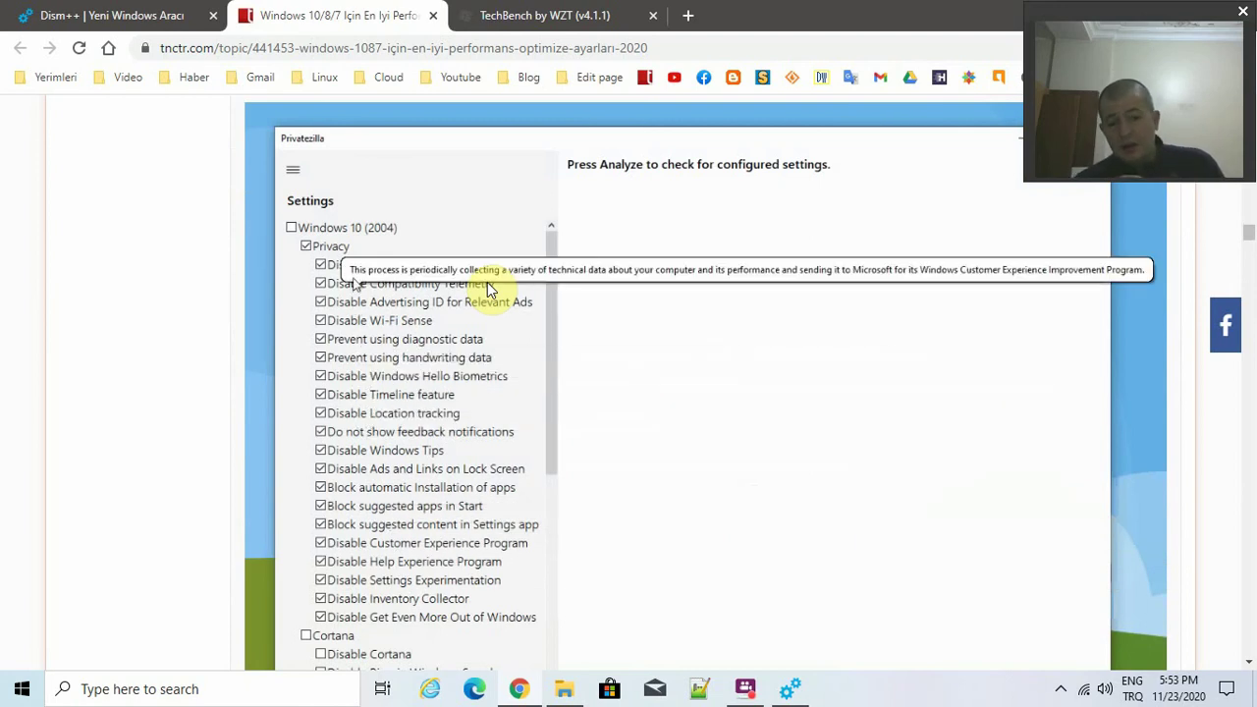
{"action": "scroll", "coordinate": [518, 340], "scroll_direction": "down", "scroll_amount": 2}
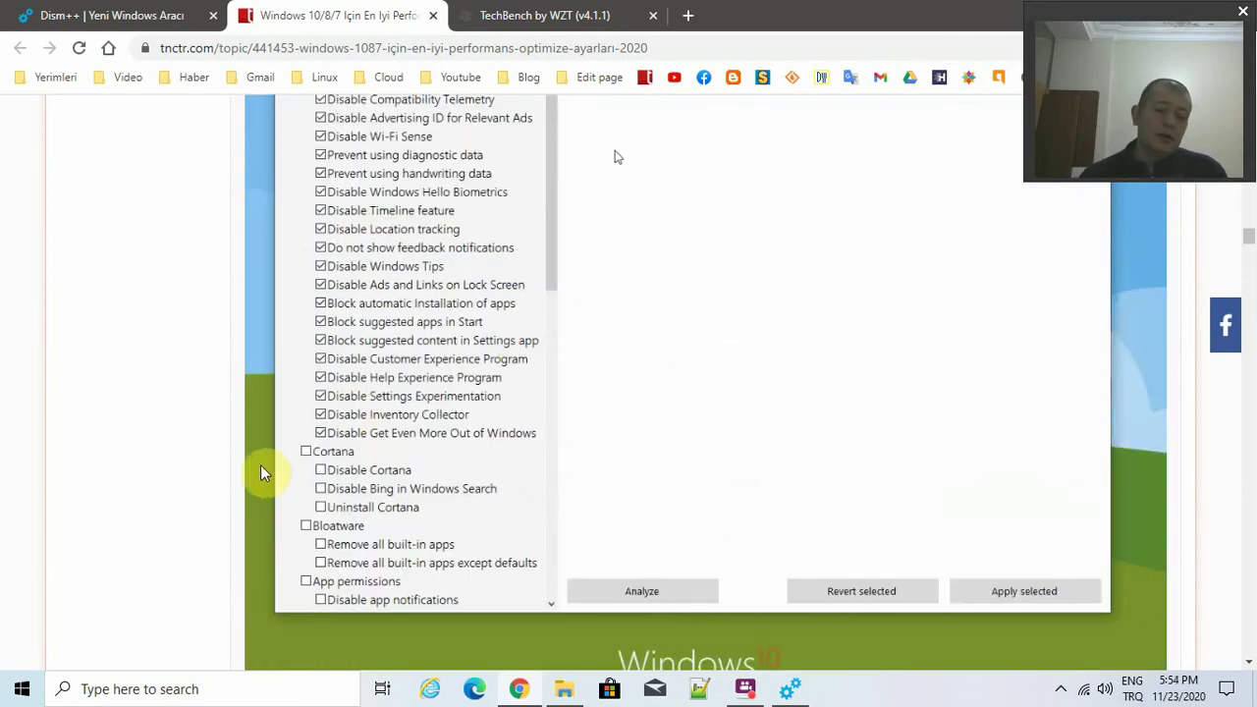
Look through the installed apps in the Windows Start menu and return to the forum topic.
{"action": "left_click", "coordinate": [2, 697]}
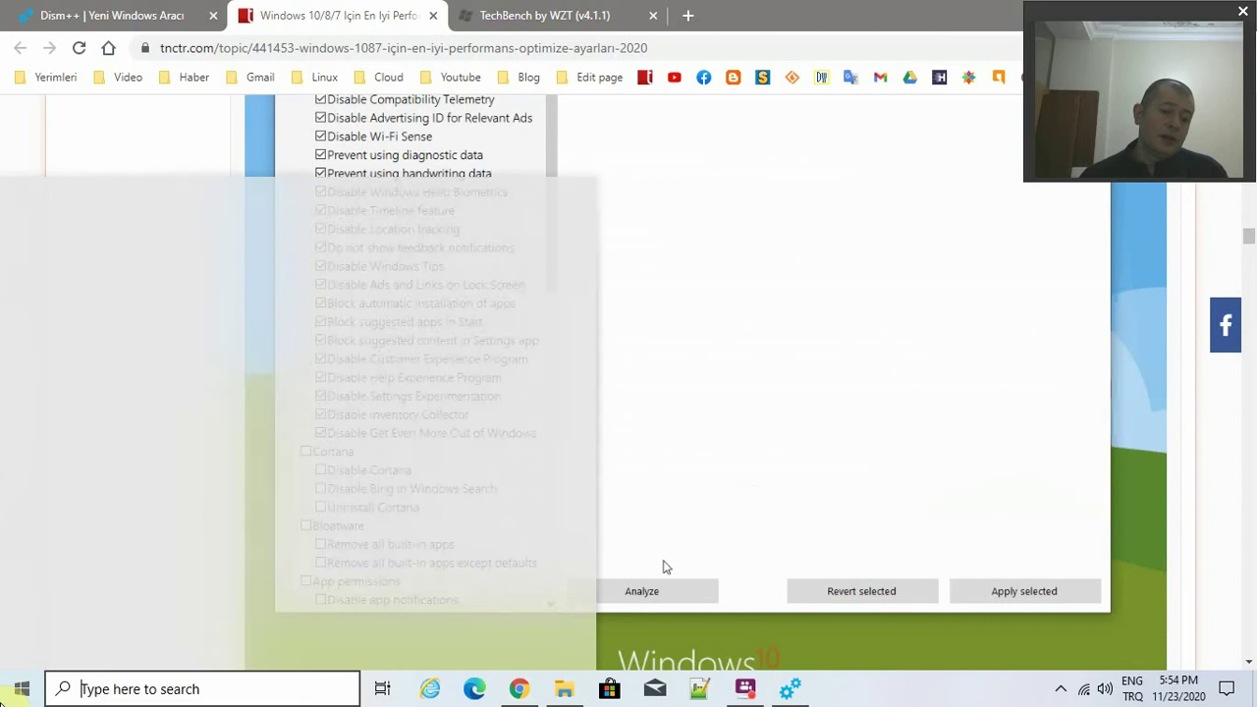
{"action": "scroll", "coordinate": [193, 275], "scroll_direction": "down", "scroll_amount": 2}
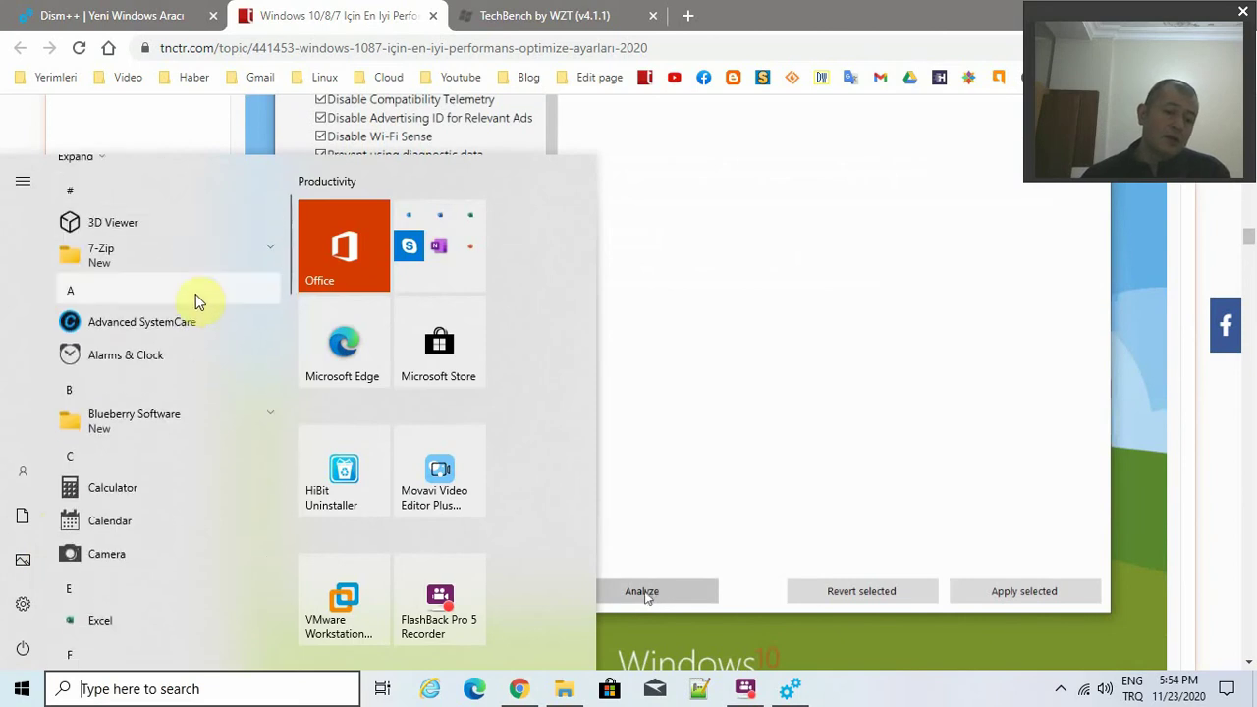
{"action": "scroll", "coordinate": [177, 275], "scroll_direction": "down", "scroll_amount": 2}
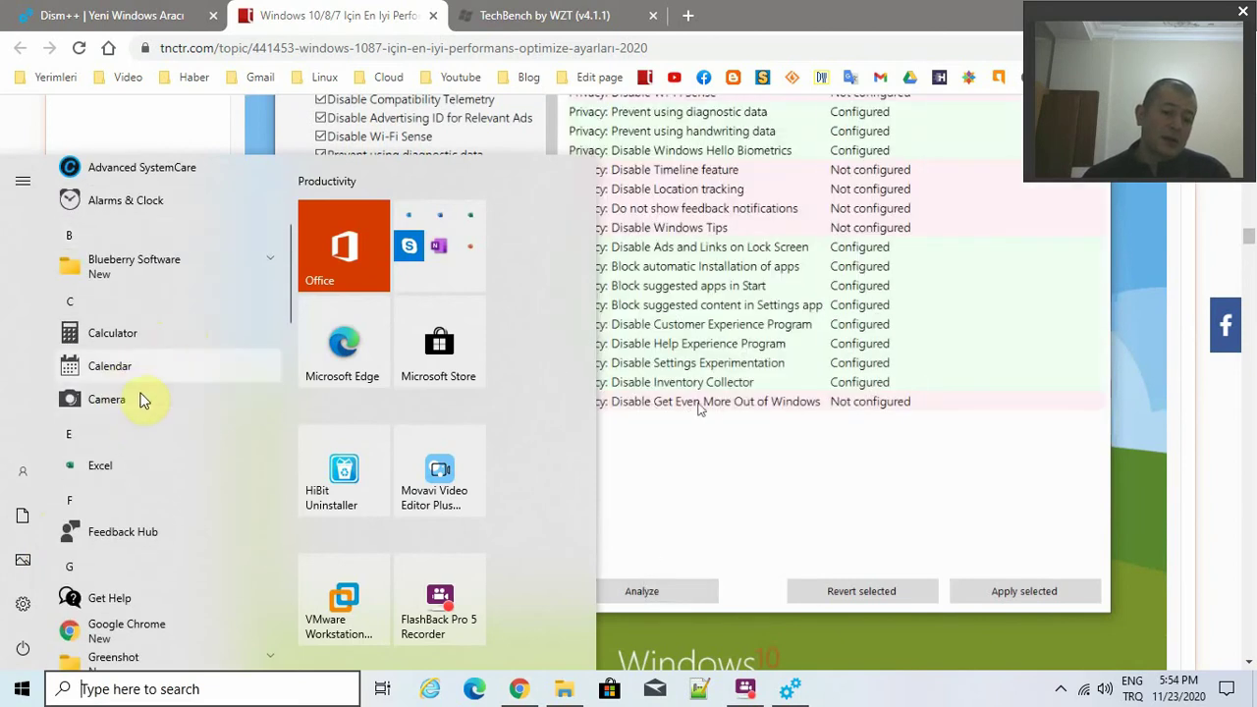
{"action": "scroll", "coordinate": [142, 399], "scroll_direction": "down", "scroll_amount": 3}
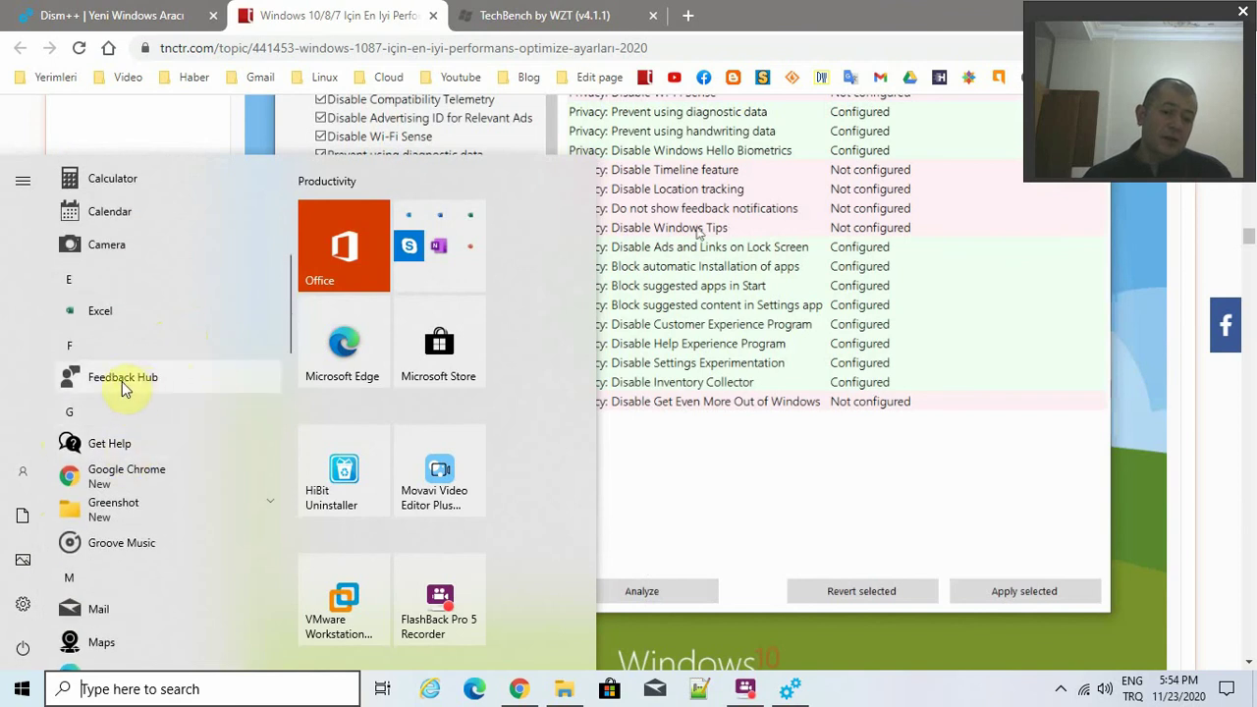
{"action": "left_click", "coordinate": [354, 16]}
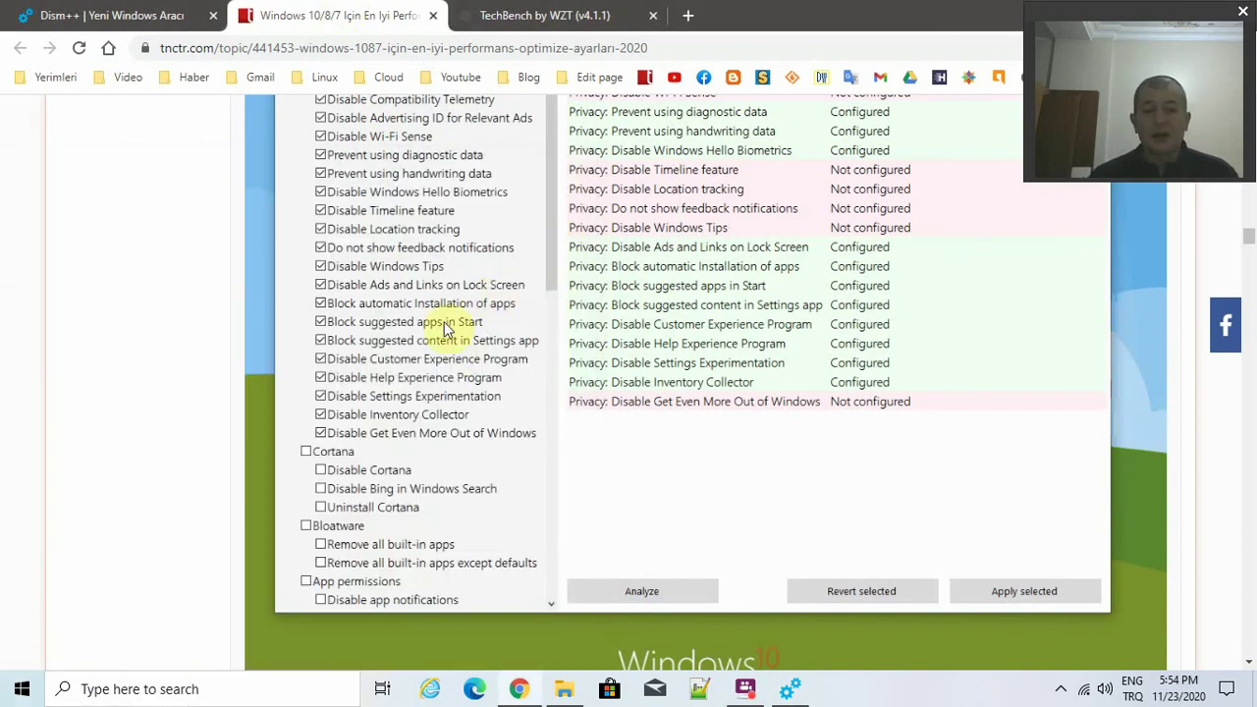
Examine the Privatezilla demo of analyzing and applying the privacy settings, and collapse the hidden content.
{"action": "scroll", "coordinate": [444, 329], "scroll_direction": "up", "scroll_amount": 3}
{"action": "scroll", "coordinate": [462, 350], "scroll_direction": "down", "scroll_amount": 3}
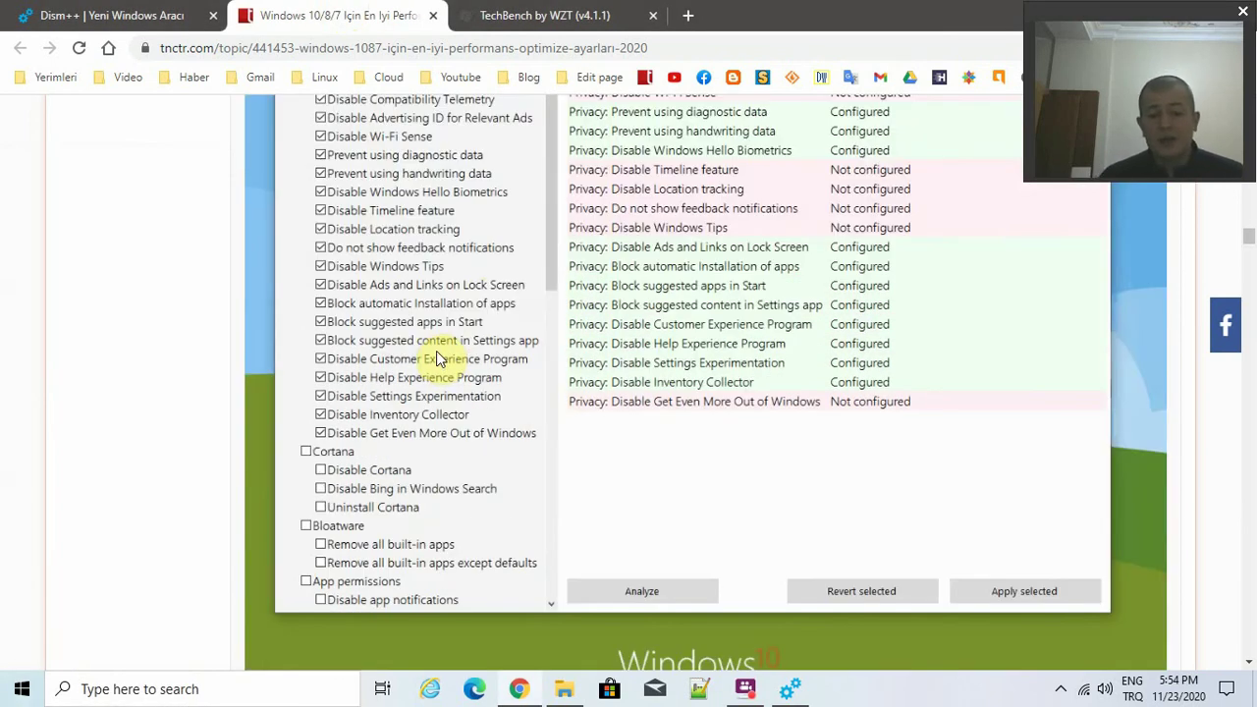
{"action": "mouse_move", "coordinate": [521, 687]}
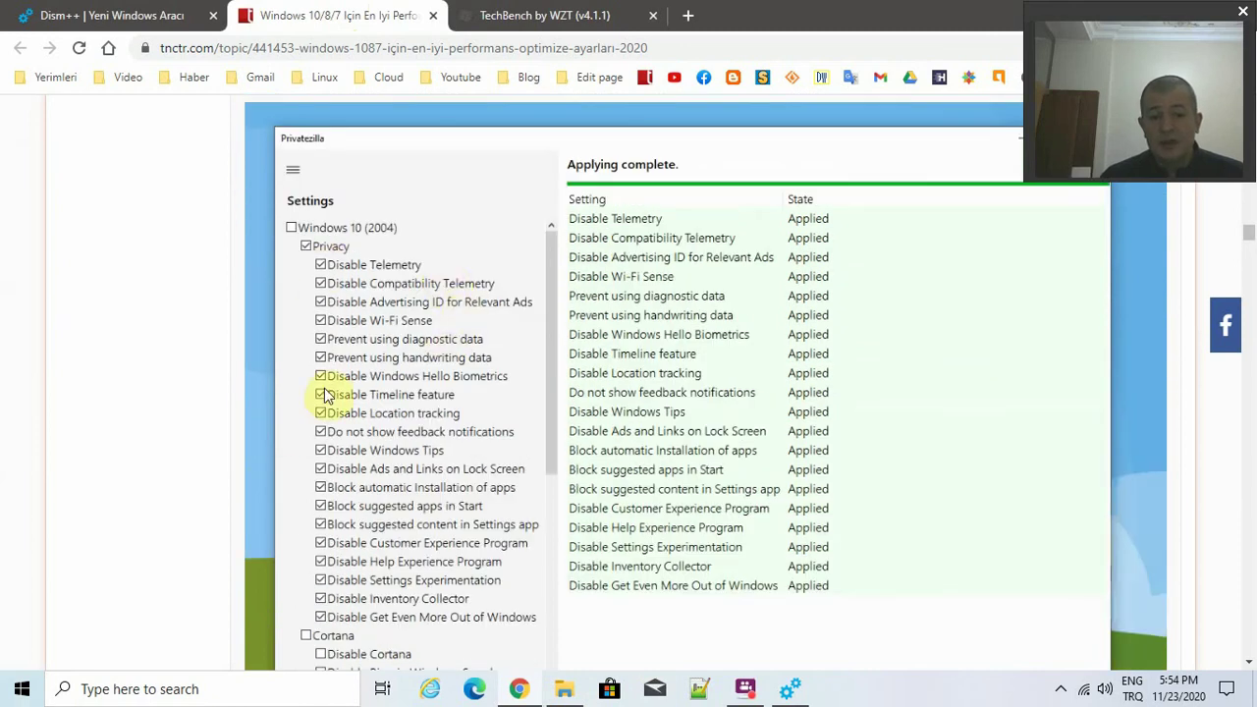
{"action": "scroll", "coordinate": [442, 422], "scroll_direction": "down", "scroll_amount": 3}
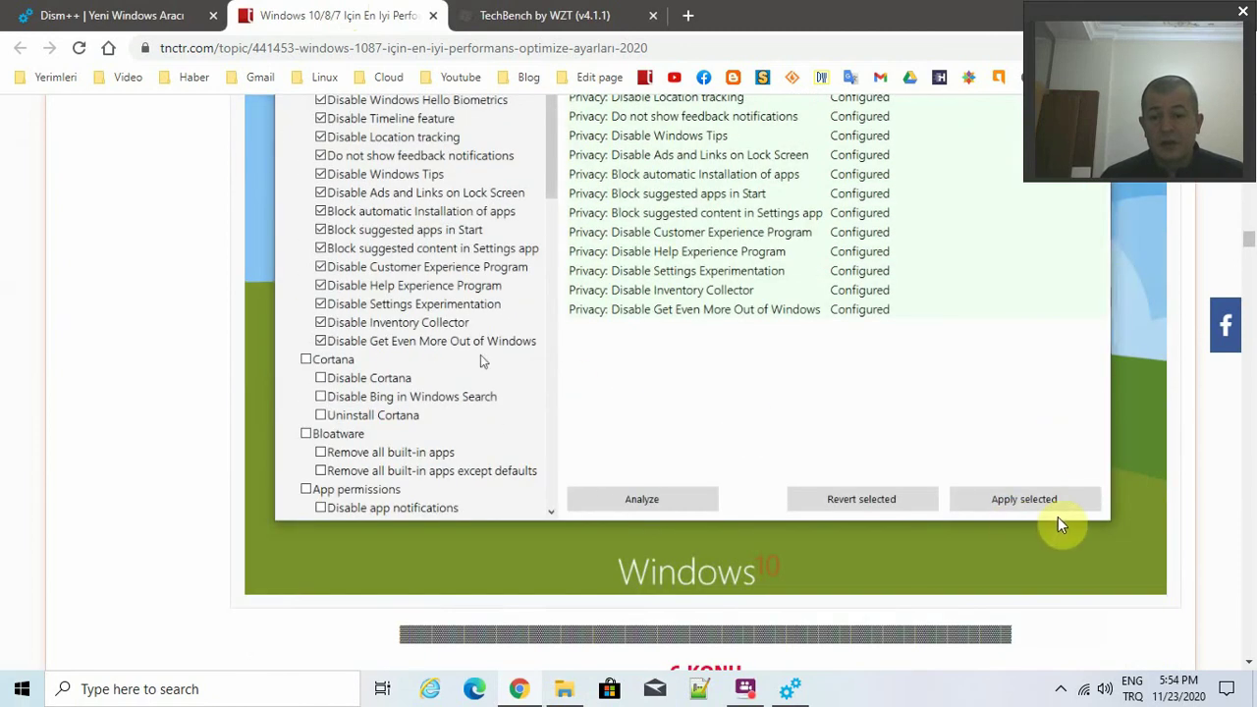
{"action": "scroll", "coordinate": [555, 653], "scroll_direction": "up", "scroll_amount": 3}
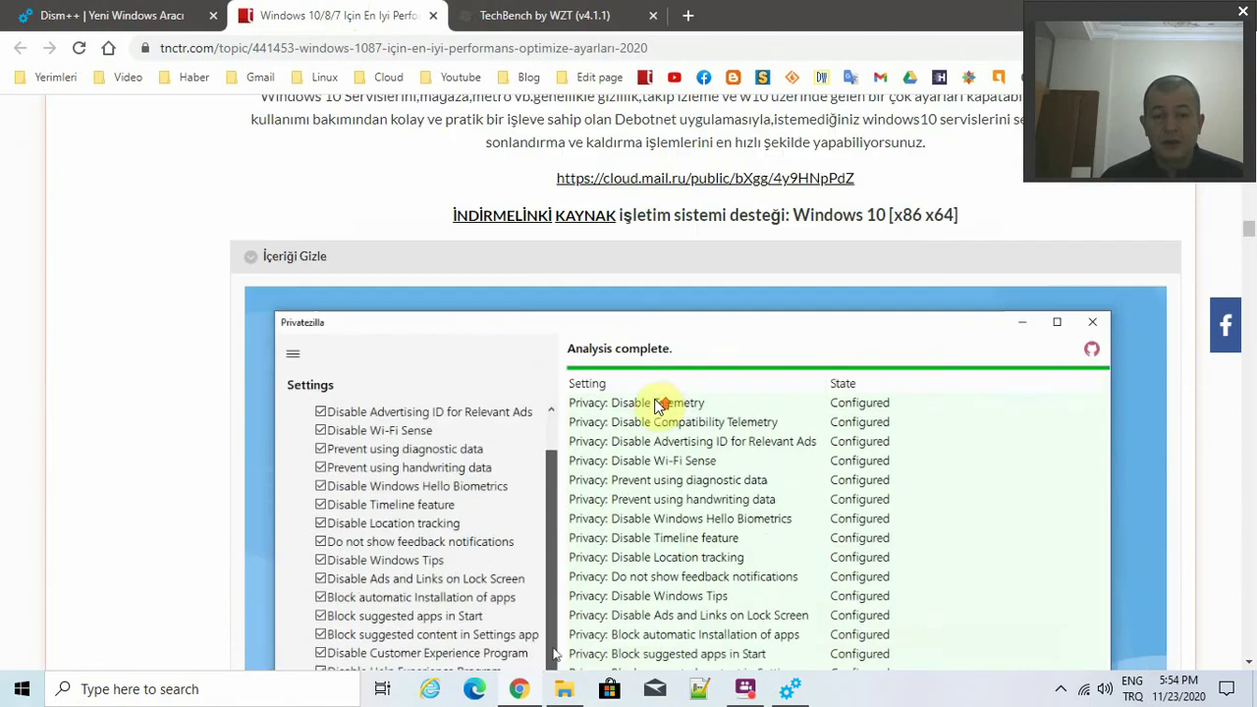
{"action": "left_click", "coordinate": [457, 257]}
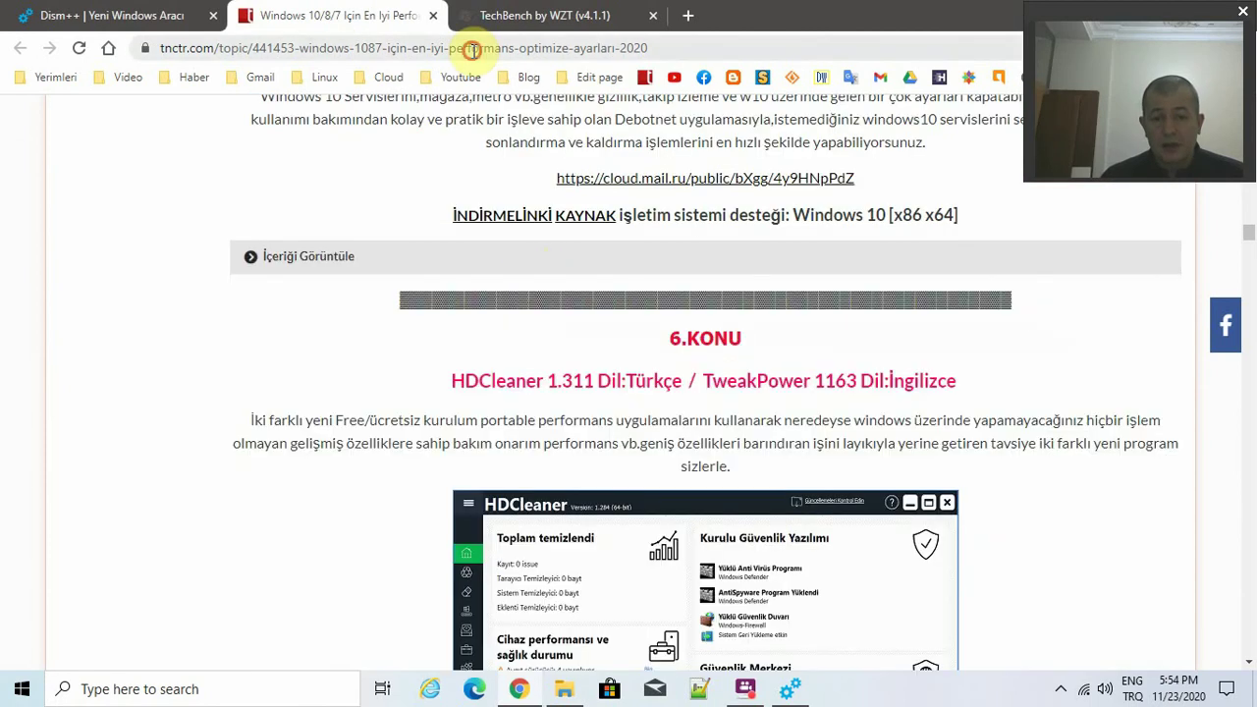
Examine the HDCleaner 1.311 and TweakPower 1163 section, including its title, description, screenshots and download links.
{"action": "scroll", "coordinate": [165, 359], "scroll_direction": "down", "scroll_amount": 3}
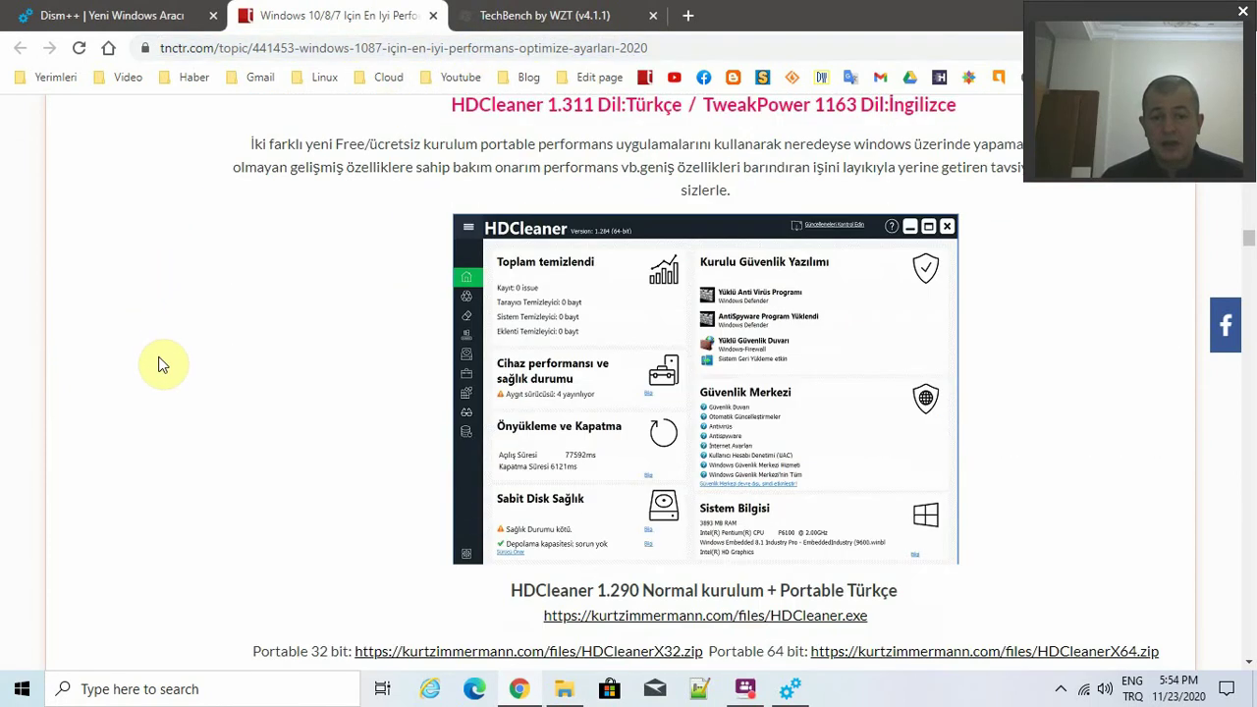
{"action": "scroll", "coordinate": [162, 361], "scroll_direction": "up", "scroll_amount": 2}
{"action": "left_click_drag", "start_coordinate": [433, 293], "coordinate": [999, 292]}
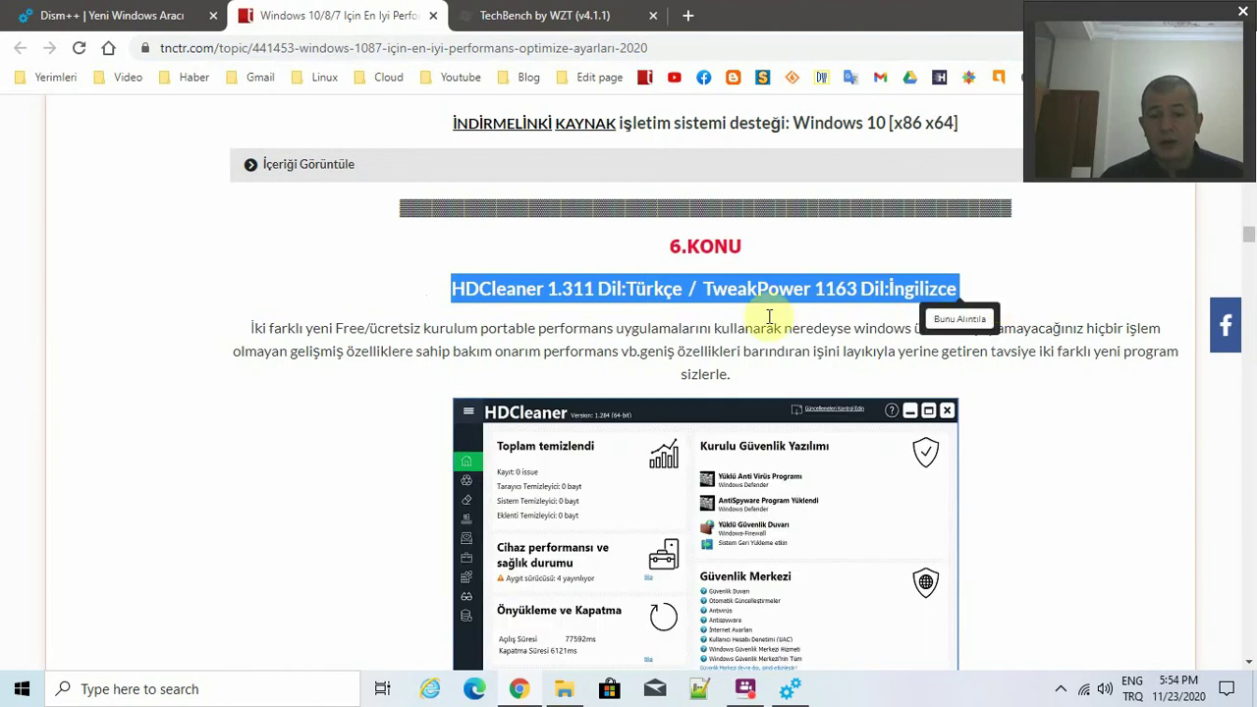
{"action": "left_click", "coordinate": [771, 378]}
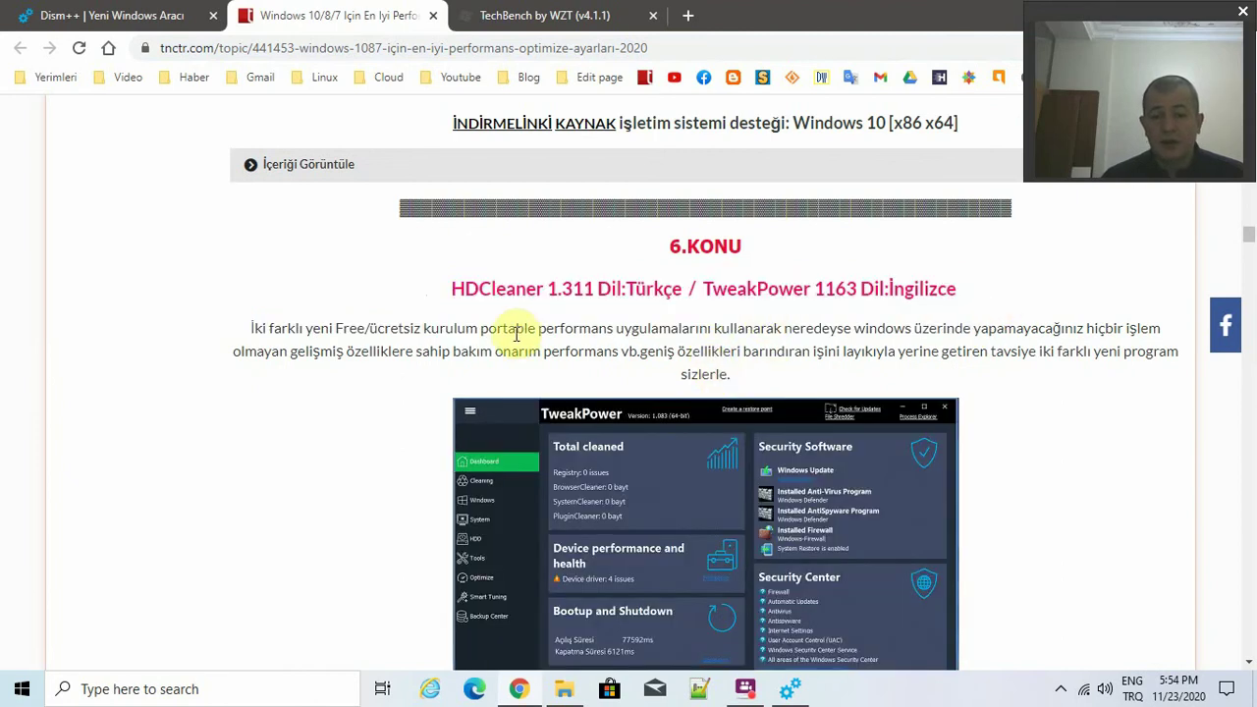
{"action": "left_click_drag", "start_coordinate": [453, 288], "coordinate": [1014, 315]}
{"action": "left_click", "coordinate": [725, 326]}
{"action": "scroll", "coordinate": [482, 365], "scroll_direction": "down", "scroll_amount": 3}
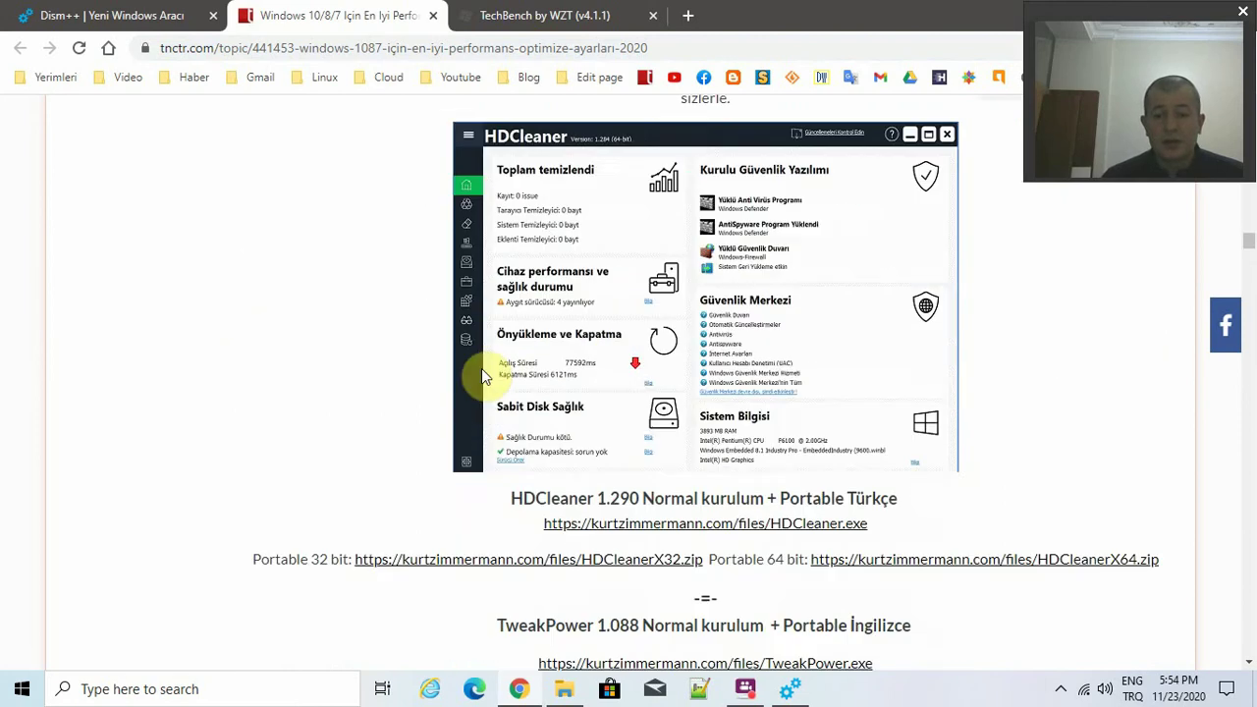
Review the Yamicsoft Windows 10 Manager 3.3.6 section, highlighting its title and passing over its description and screenshot.
{"action": "scroll", "coordinate": [411, 312], "scroll_direction": "down", "scroll_amount": 6}
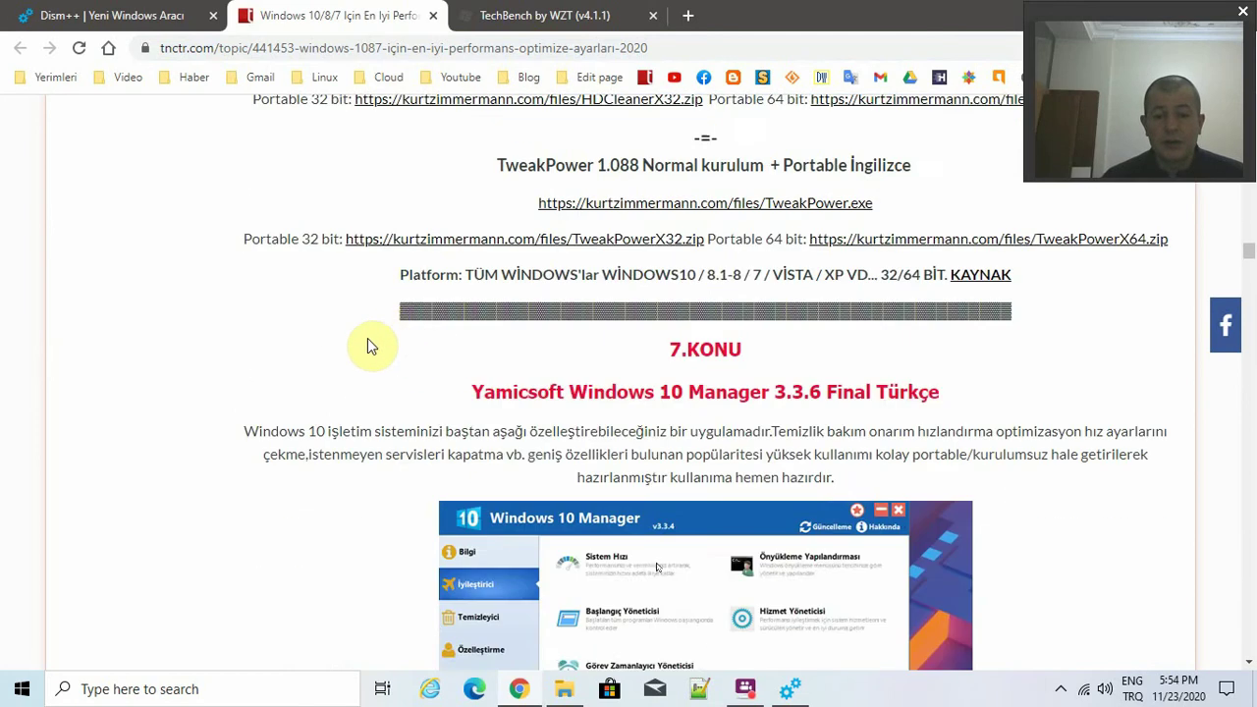
{"action": "left_click_drag", "start_coordinate": [465, 205], "coordinate": [987, 219]}
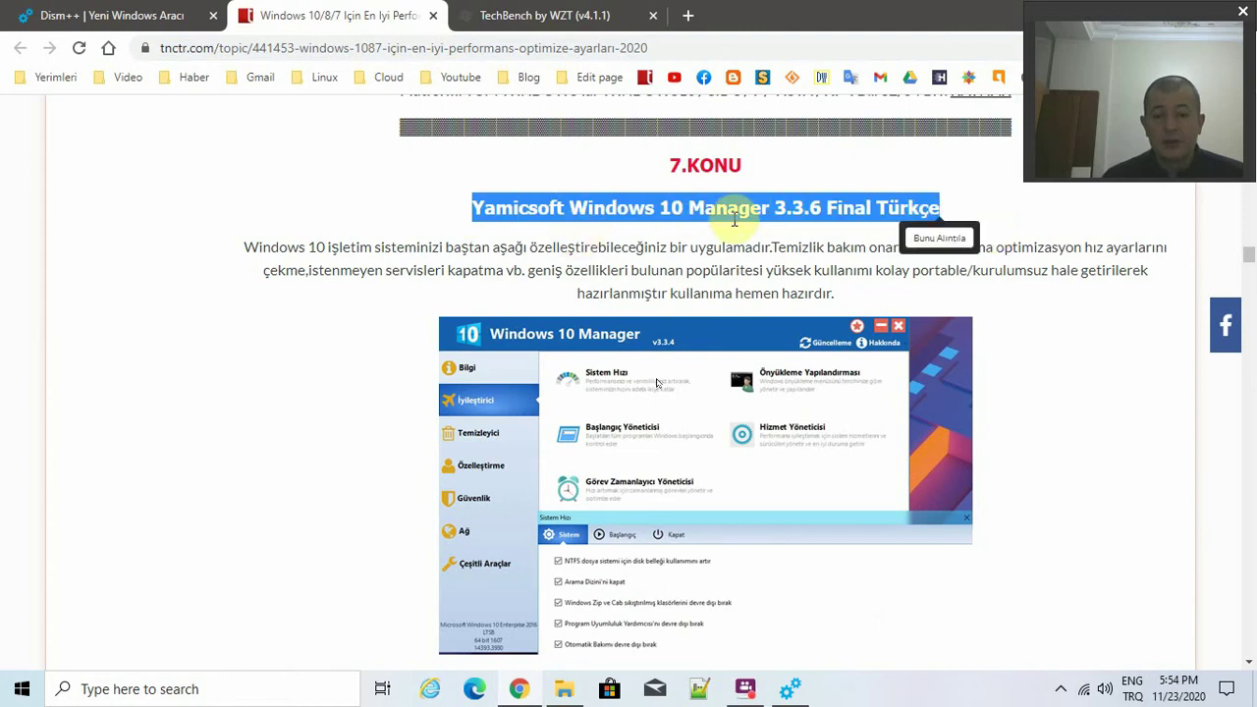
{"action": "scroll", "coordinate": [373, 342], "scroll_direction": "down", "scroll_amount": 10}
Examine the Computech Windows Tweaker section, highlighting its title and reading the description and the screenshot's Firewall, UAC and Remote Rpc options.
{"action": "left_click_drag", "start_coordinate": [553, 191], "coordinate": [836, 173]}
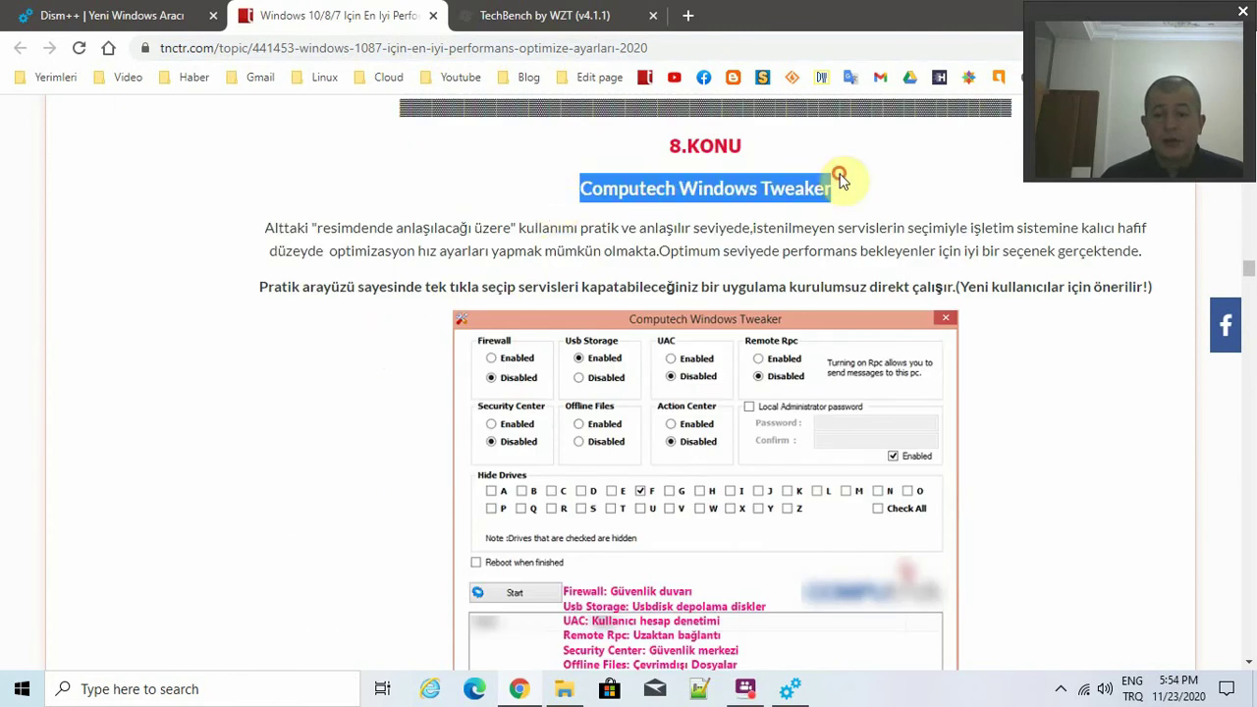
{"action": "left_click", "coordinate": [414, 410]}
{"action": "scroll", "coordinate": [414, 406], "scroll_direction": "down", "scroll_amount": 1}
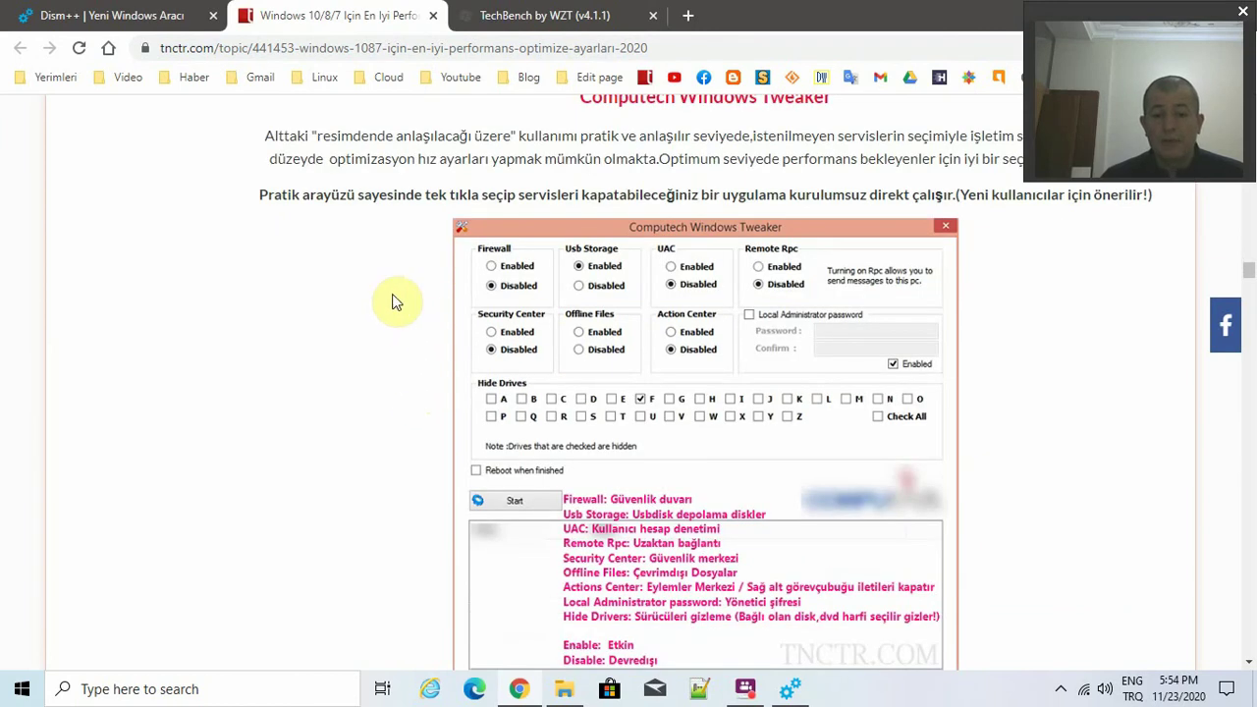
{"action": "scroll", "coordinate": [394, 301], "scroll_direction": "down", "scroll_amount": 1}
{"action": "scroll", "coordinate": [398, 300], "scroll_direction": "up", "scroll_amount": 1}
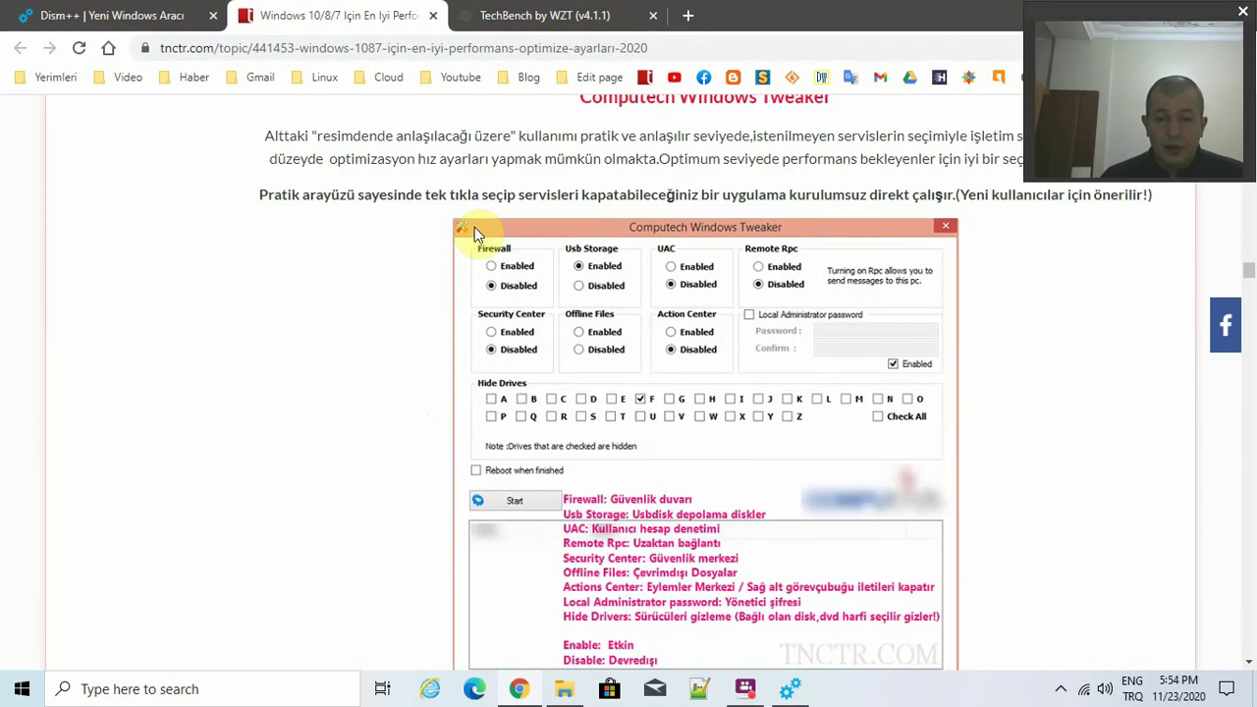
{"action": "scroll", "coordinate": [533, 196], "scroll_direction": "up", "scroll_amount": 1}
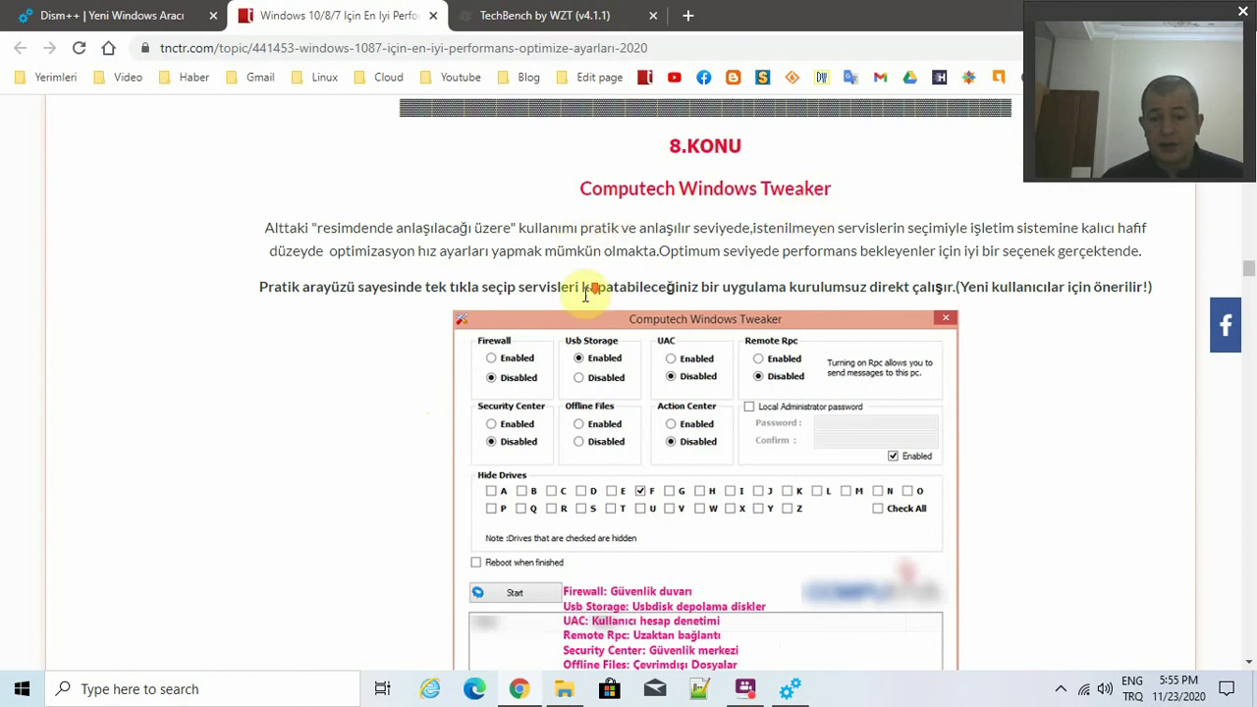
{"action": "scroll", "coordinate": [580, 295], "scroll_direction": "down", "scroll_amount": 2}
{"action": "scroll", "coordinate": [549, 284], "scroll_direction": "up", "scroll_amount": 1}
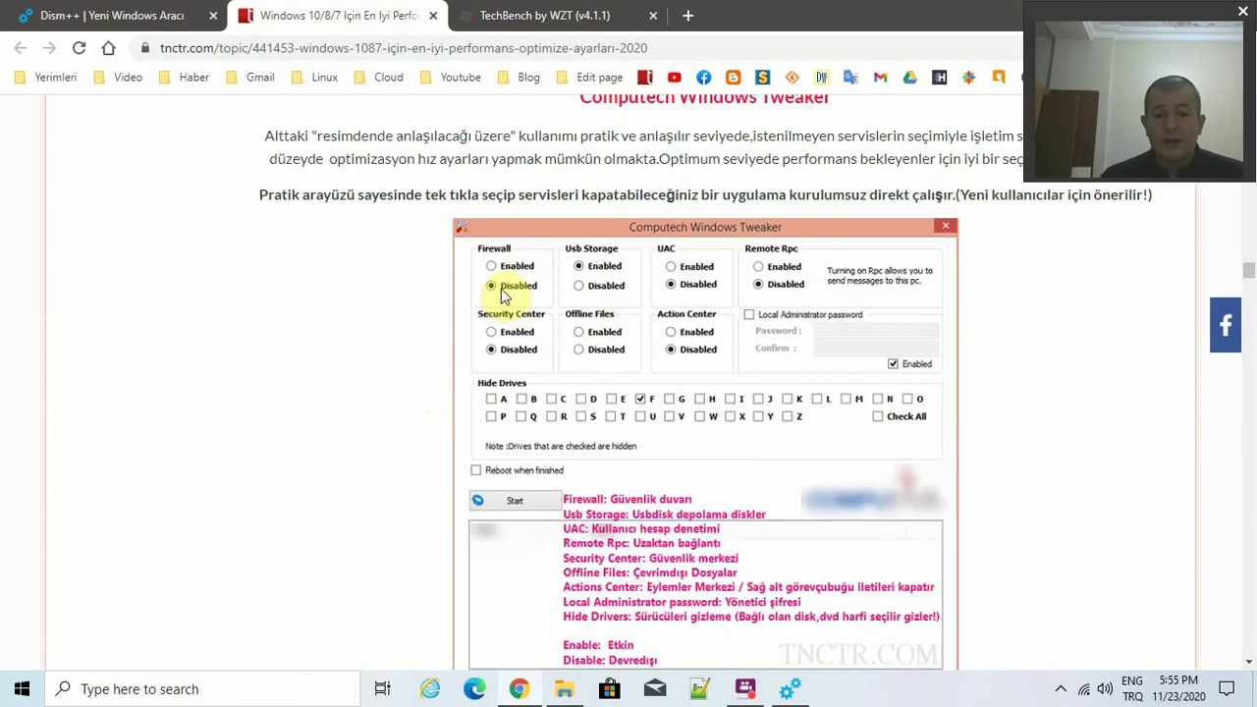
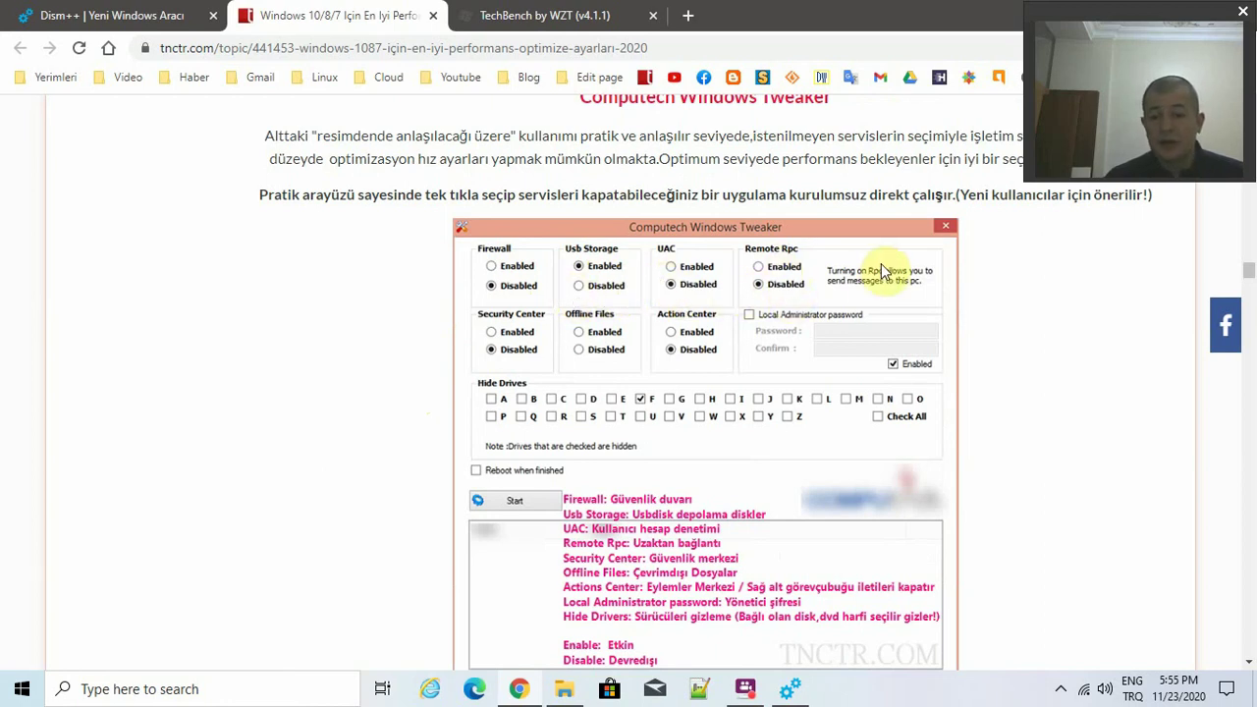
Compare the Action Center option in the Computech screenshot with the Windows notification panel, and close the panel.
{"action": "scroll", "coordinate": [581, 300], "scroll_direction": "down", "scroll_amount": 1}
{"action": "scroll", "coordinate": [579, 299], "scroll_direction": "down", "scroll_amount": 1}
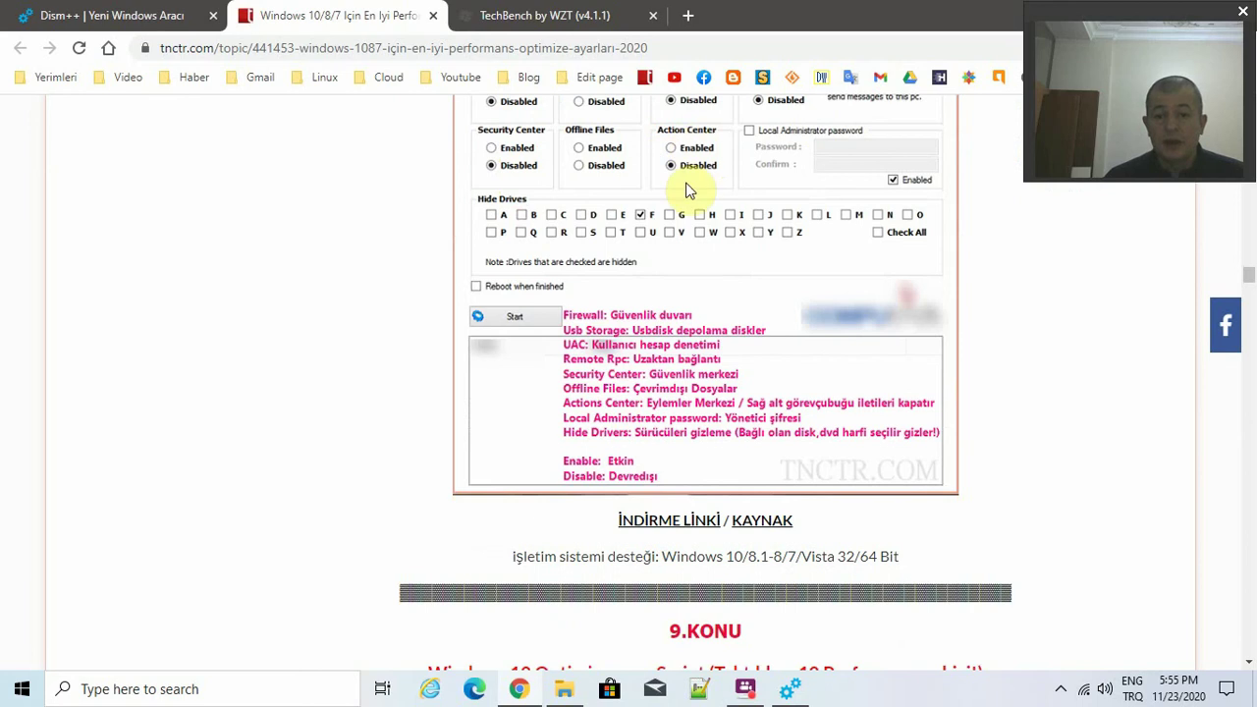
{"action": "left_click", "coordinate": [1227, 690]}
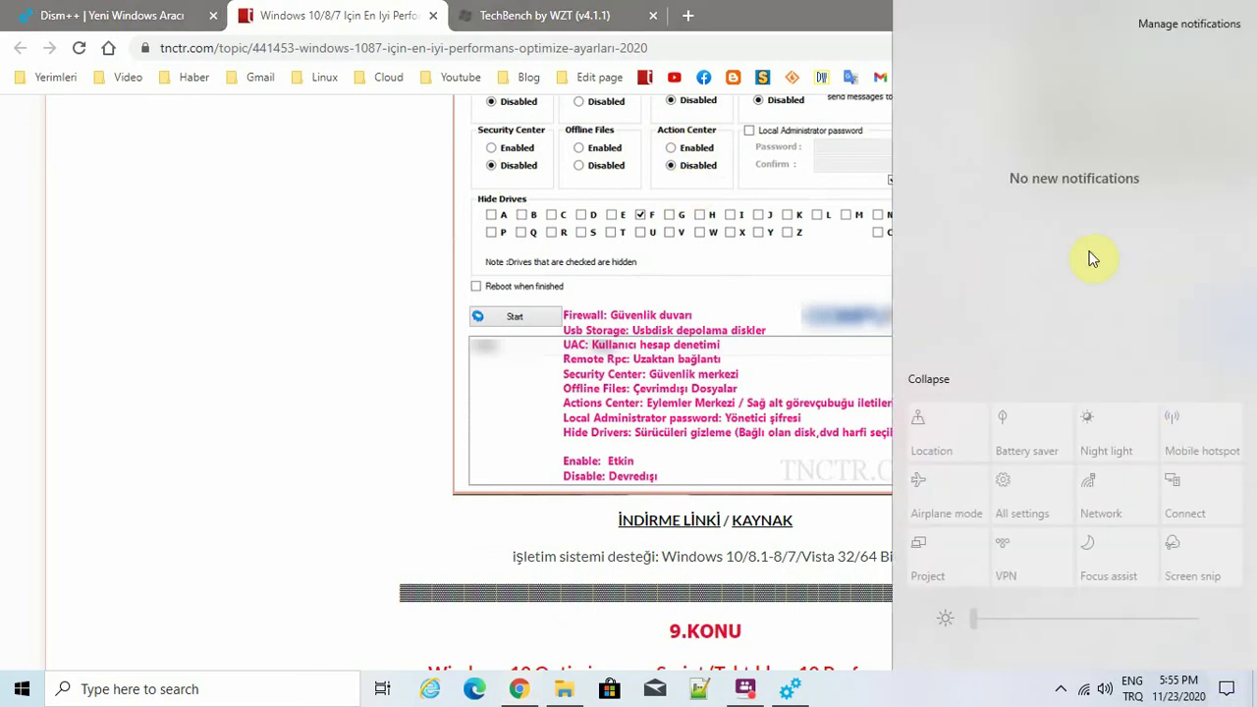
{"action": "left_click", "coordinate": [282, 263]}
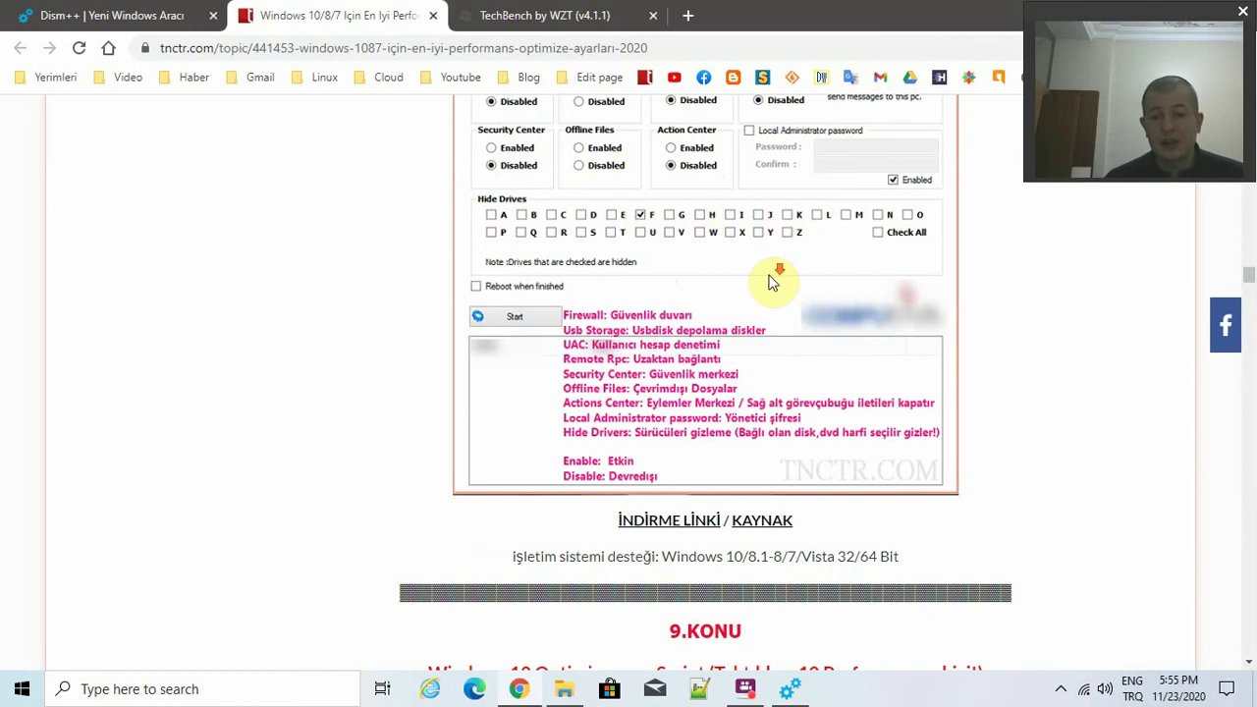
Examine the Hide Drives options, the Turkish legend and the download link of Computech Windows Tweaker.
{"action": "scroll", "coordinate": [771, 282], "scroll_direction": "down", "scroll_amount": 2}
{"action": "scroll", "coordinate": [576, 246], "scroll_direction": "up", "scroll_amount": 3}
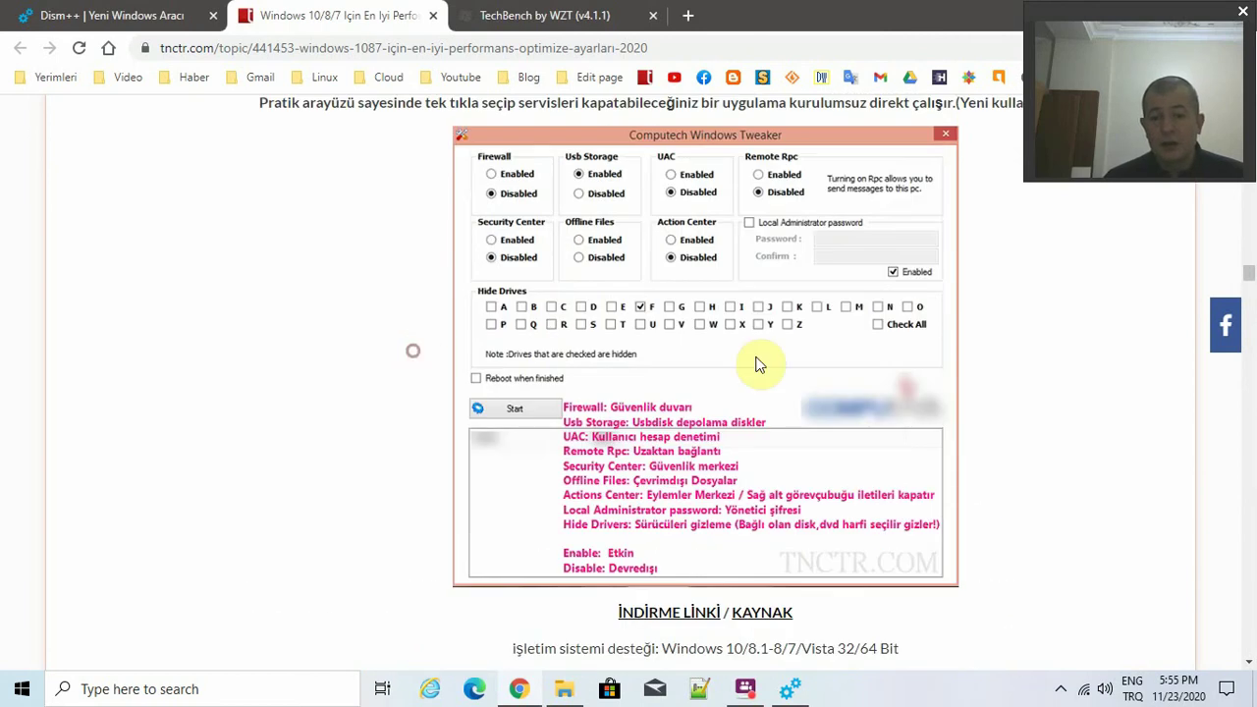
{"action": "left_click_drag", "start_coordinate": [756, 363], "coordinate": [951, 384]}
{"action": "left_click", "coordinate": [1063, 351]}
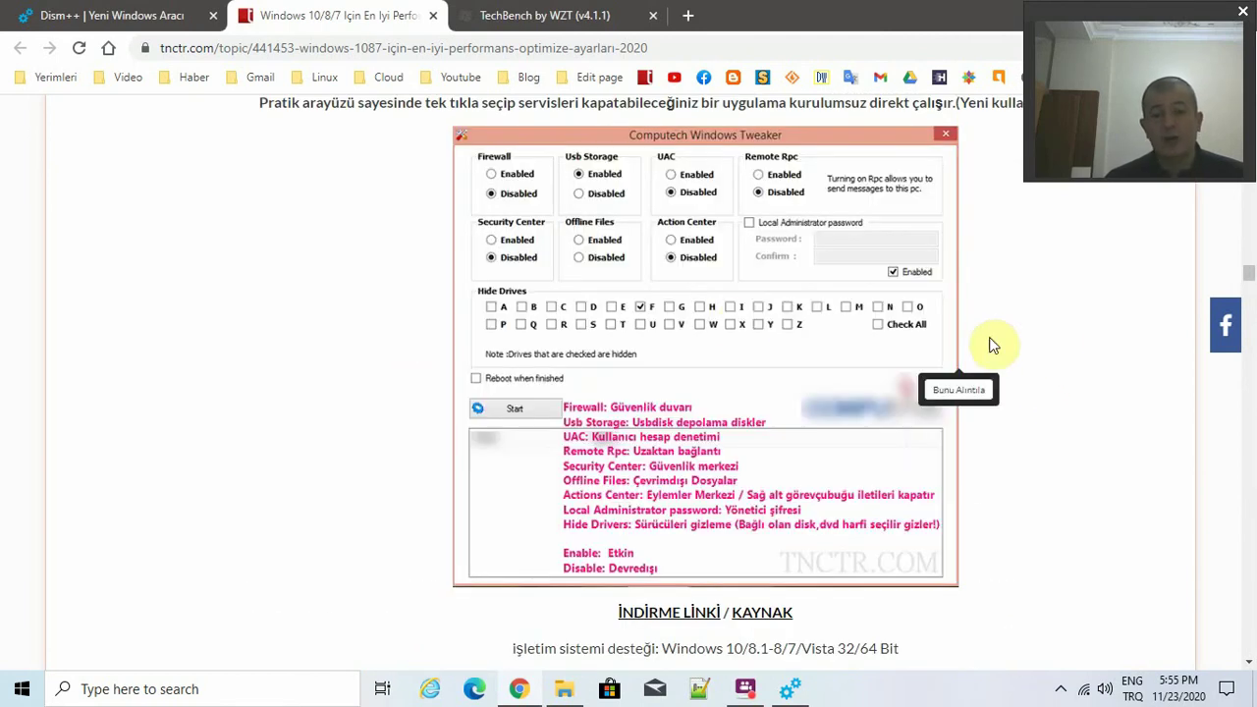
{"action": "scroll", "coordinate": [704, 314], "scroll_direction": "down", "scroll_amount": 3}
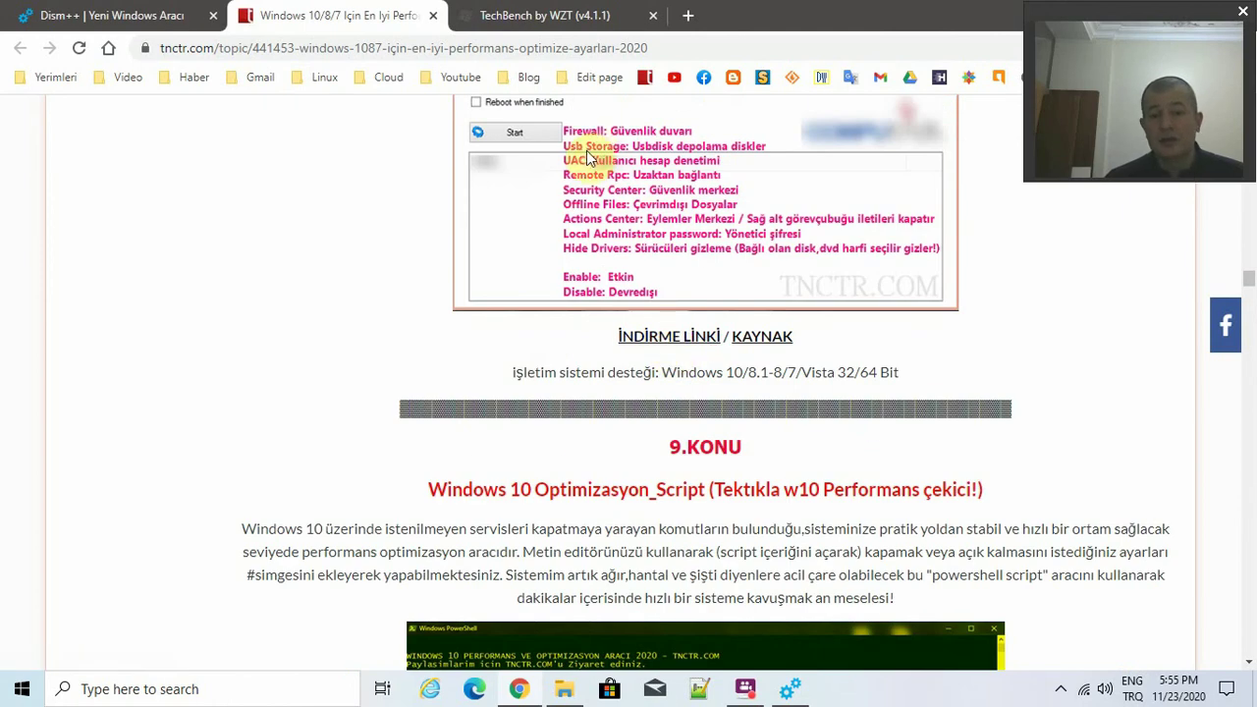
Review the Windows 10 Optimizasyon_Script section, highlighting its title and viewing the PowerShell screenshot and download link.
{"action": "scroll", "coordinate": [628, 285], "scroll_direction": "down", "scroll_amount": 3}
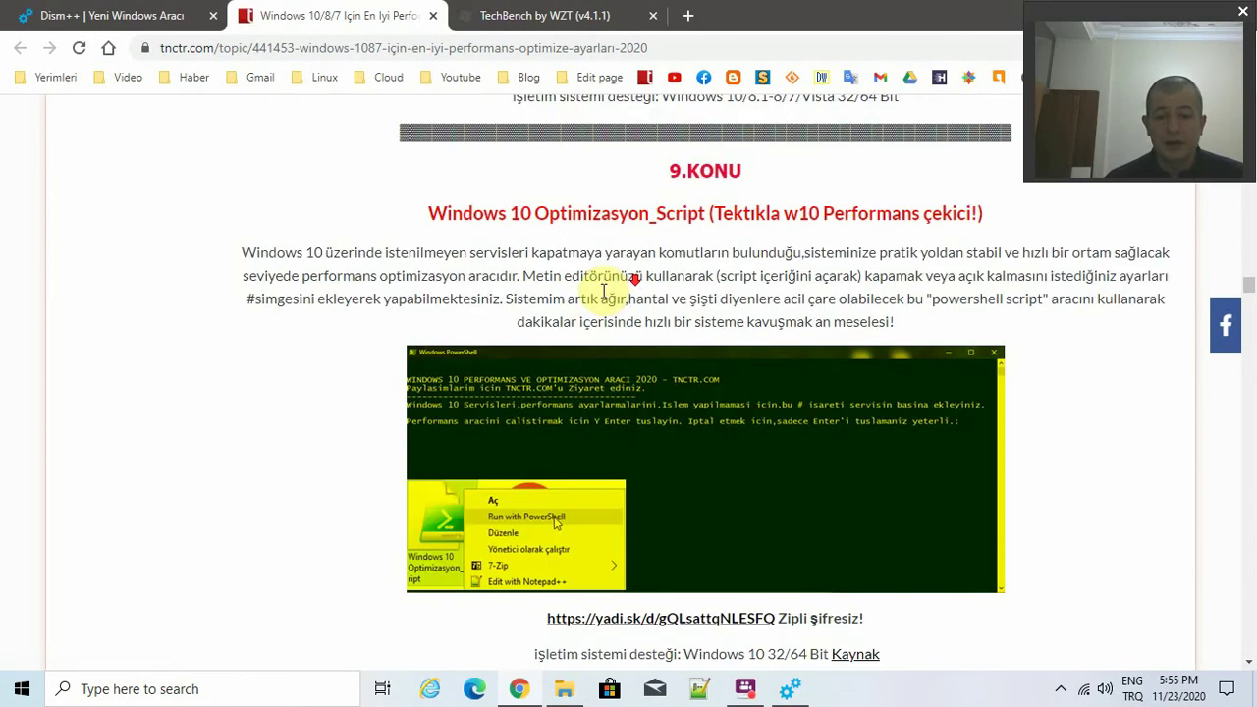
{"action": "scroll", "coordinate": [603, 291], "scroll_direction": "down", "scroll_amount": 1}
{"action": "scroll", "coordinate": [601, 269], "scroll_direction": "up", "scroll_amount": 2}
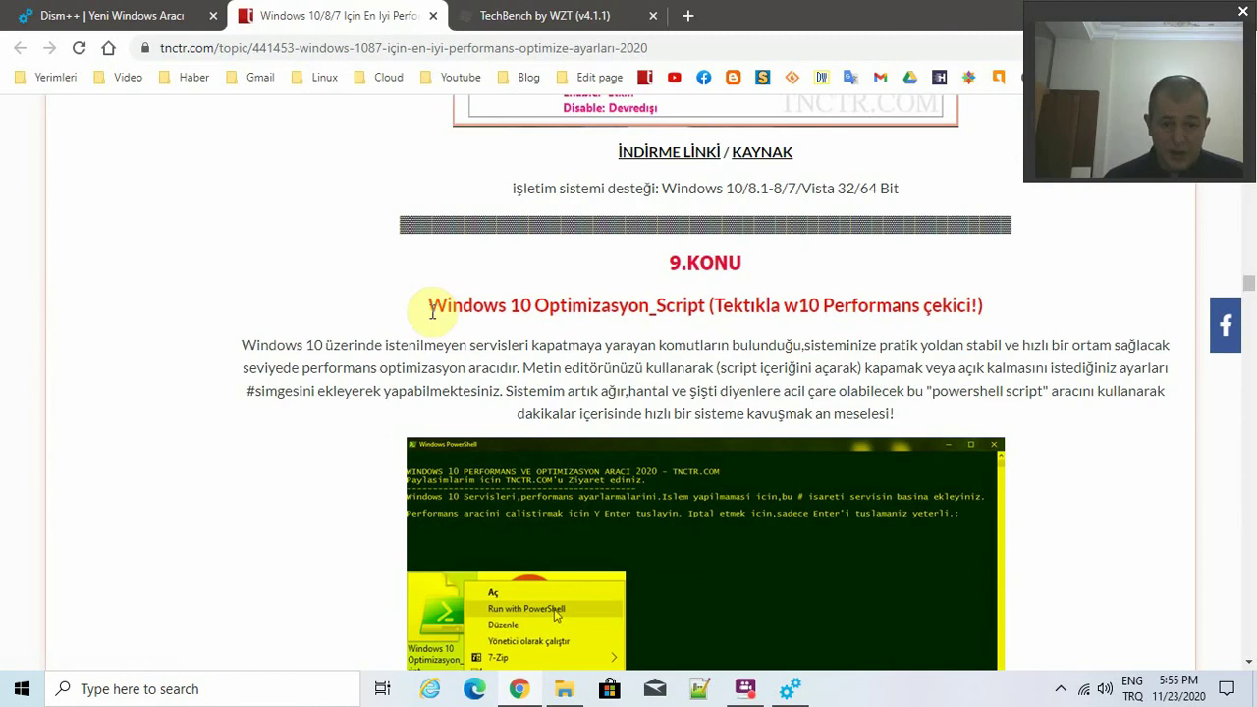
{"action": "left_click_drag", "start_coordinate": [432, 312], "coordinate": [1013, 311]}
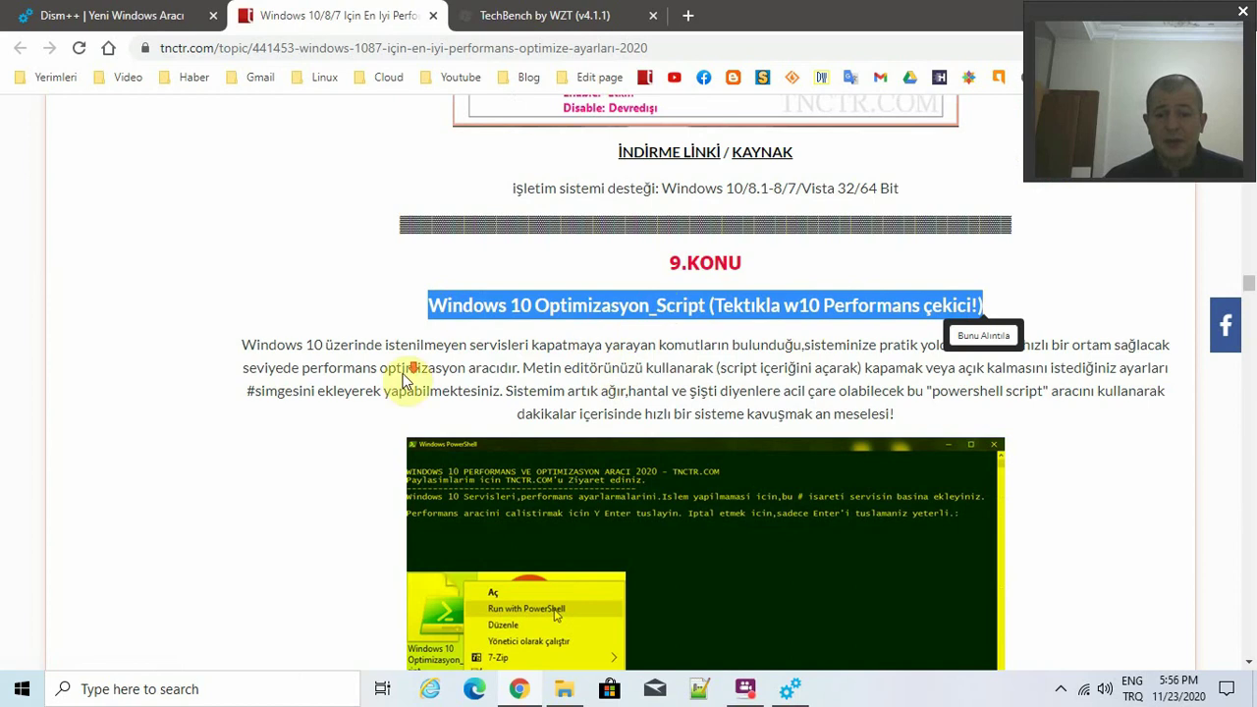
{"action": "scroll", "coordinate": [393, 378], "scroll_direction": "down", "scroll_amount": 2}
{"action": "scroll", "coordinate": [368, 355], "scroll_direction": "up", "scroll_amount": 1}
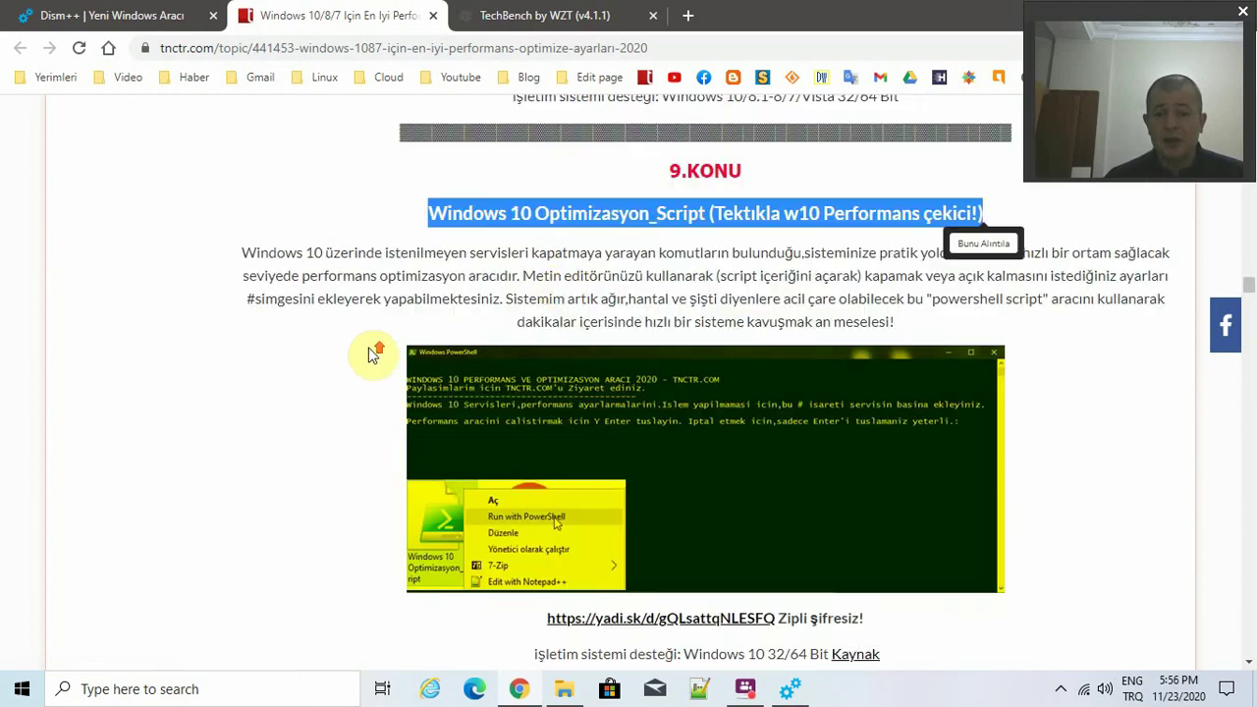
{"action": "left_click", "coordinate": [578, 270]}
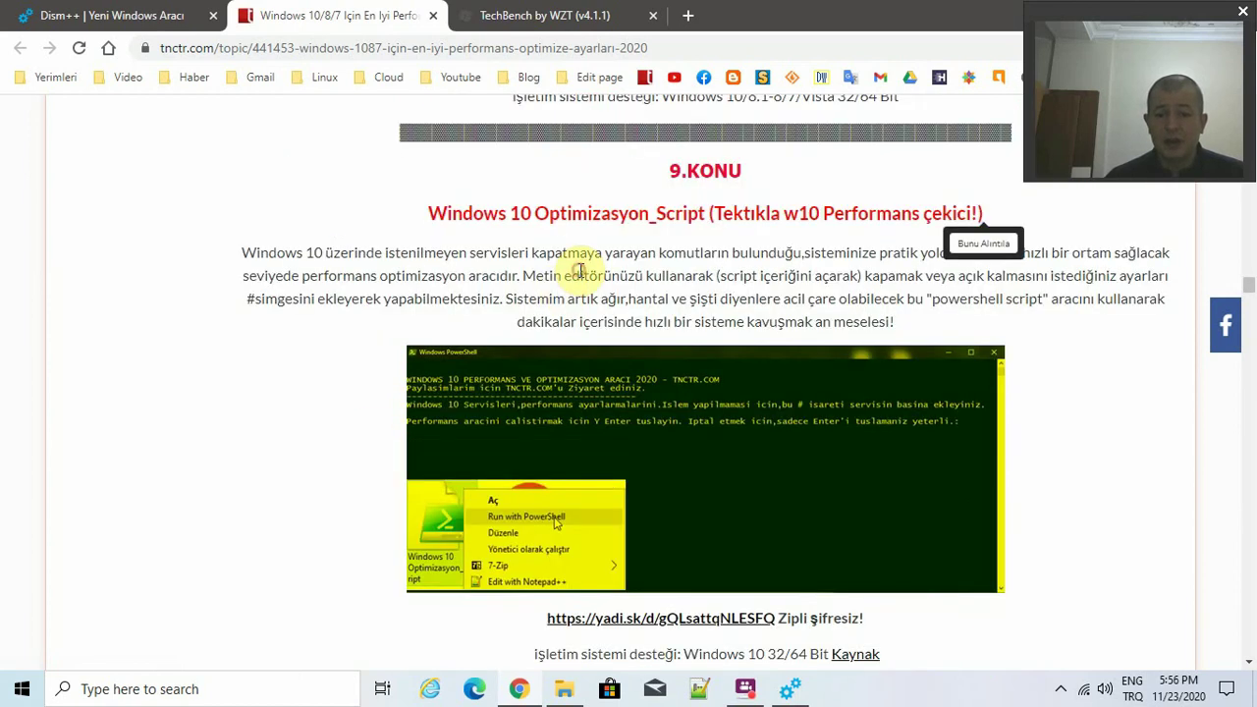
Highlight the title and description paragraph of the Windows 10 Optimizasyon_Script section while reading them, and clear the selection.
{"action": "left_click", "coordinate": [317, 49]}
{"action": "left_click", "coordinate": [413, 251]}
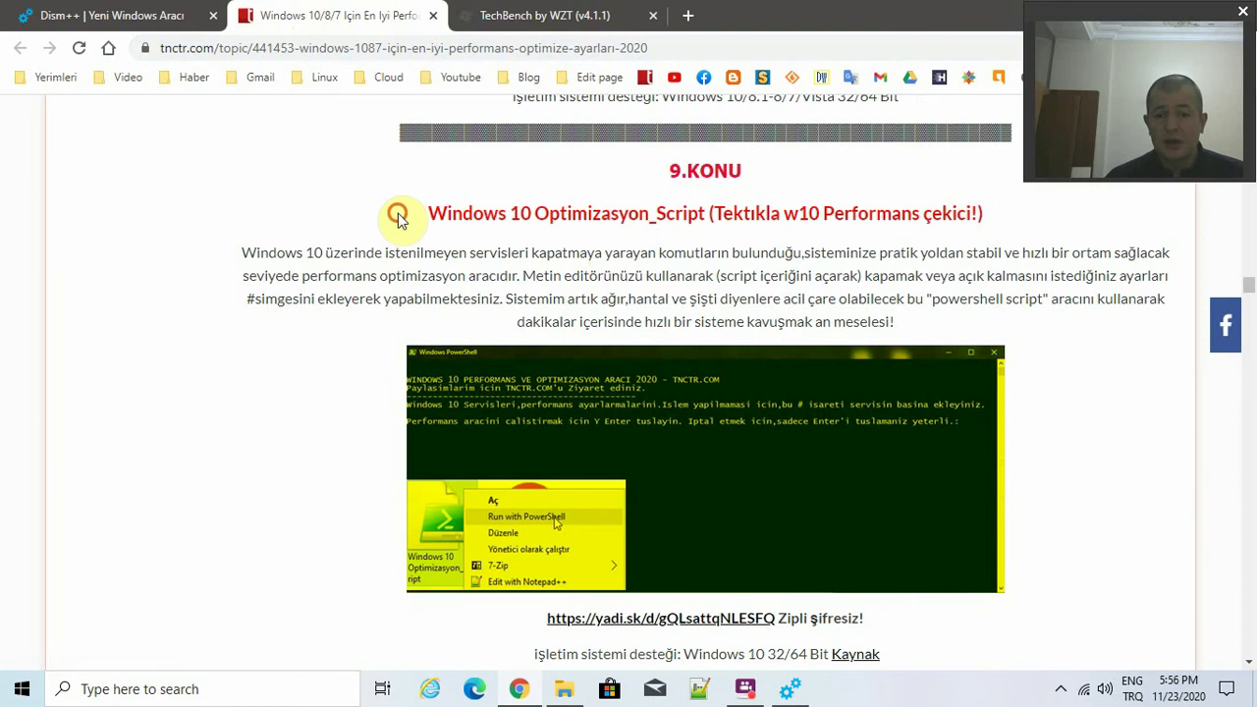
{"action": "left_click_drag", "start_coordinate": [399, 210], "coordinate": [1038, 326]}
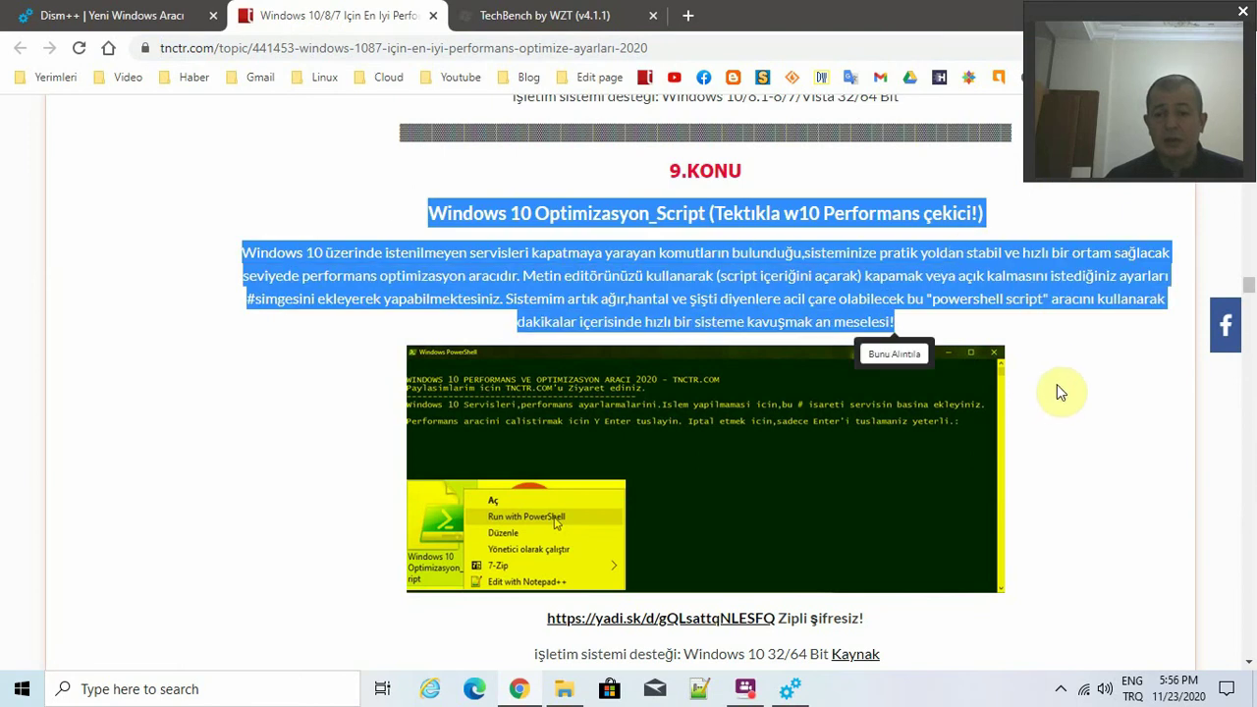
{"action": "left_click", "coordinate": [1056, 384]}
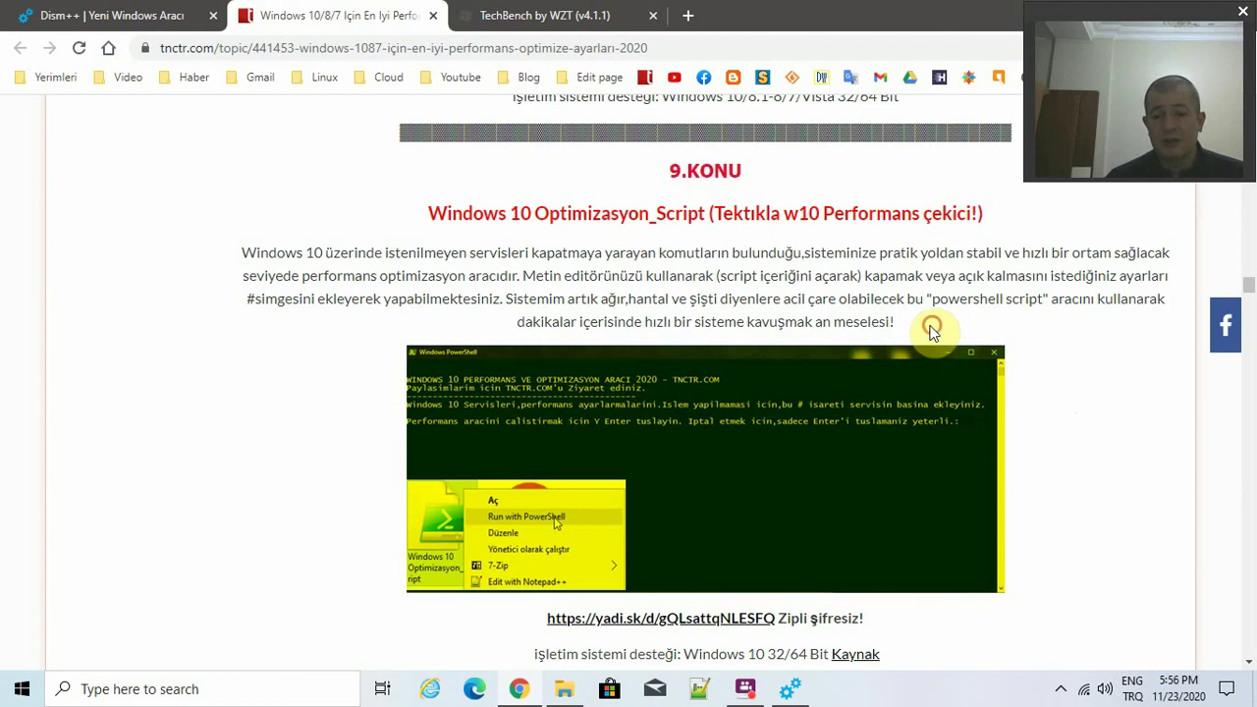
{"action": "left_click_drag", "start_coordinate": [931, 332], "coordinate": [508, 265]}
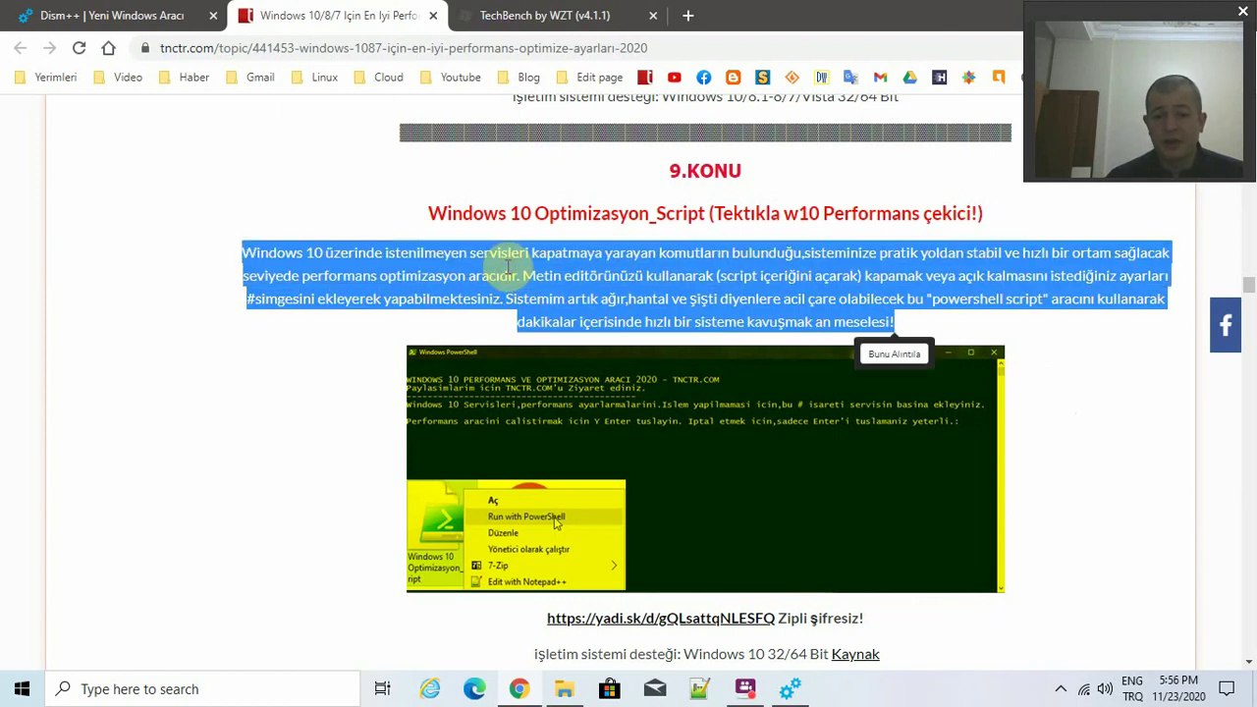
{"action": "left_click_drag", "start_coordinate": [781, 224], "coordinate": [997, 215]}
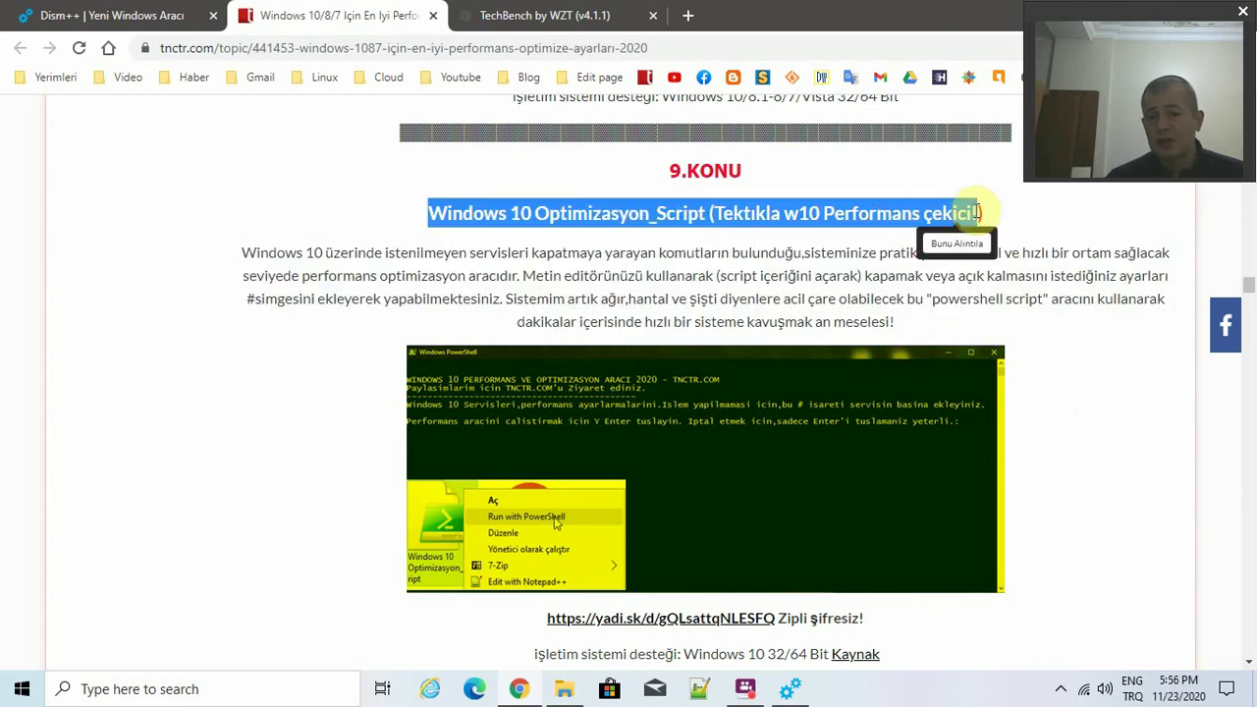
{"action": "left_click", "coordinate": [765, 242]}
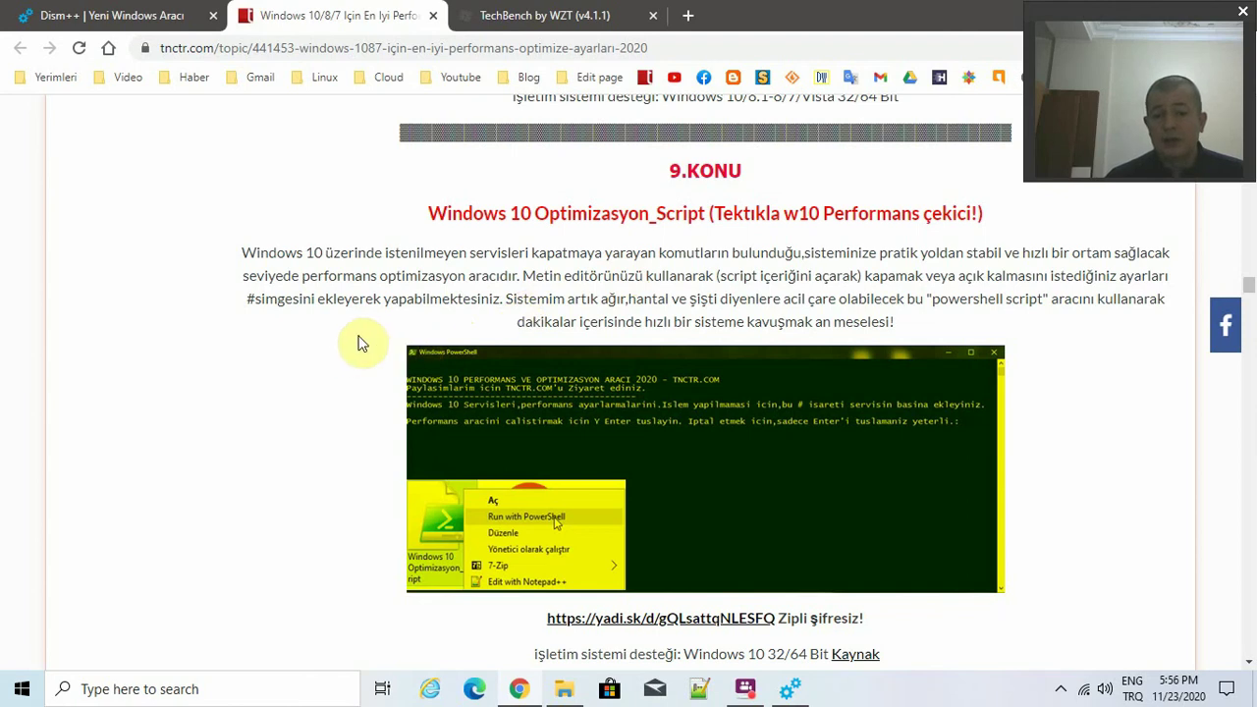
Examine the O&O ShutUp10 v1.8.1415 section, including its title, animated demo and download link.
{"action": "scroll", "coordinate": [359, 343], "scroll_direction": "down", "scroll_amount": 7}
{"action": "left_click", "coordinate": [573, 214]}
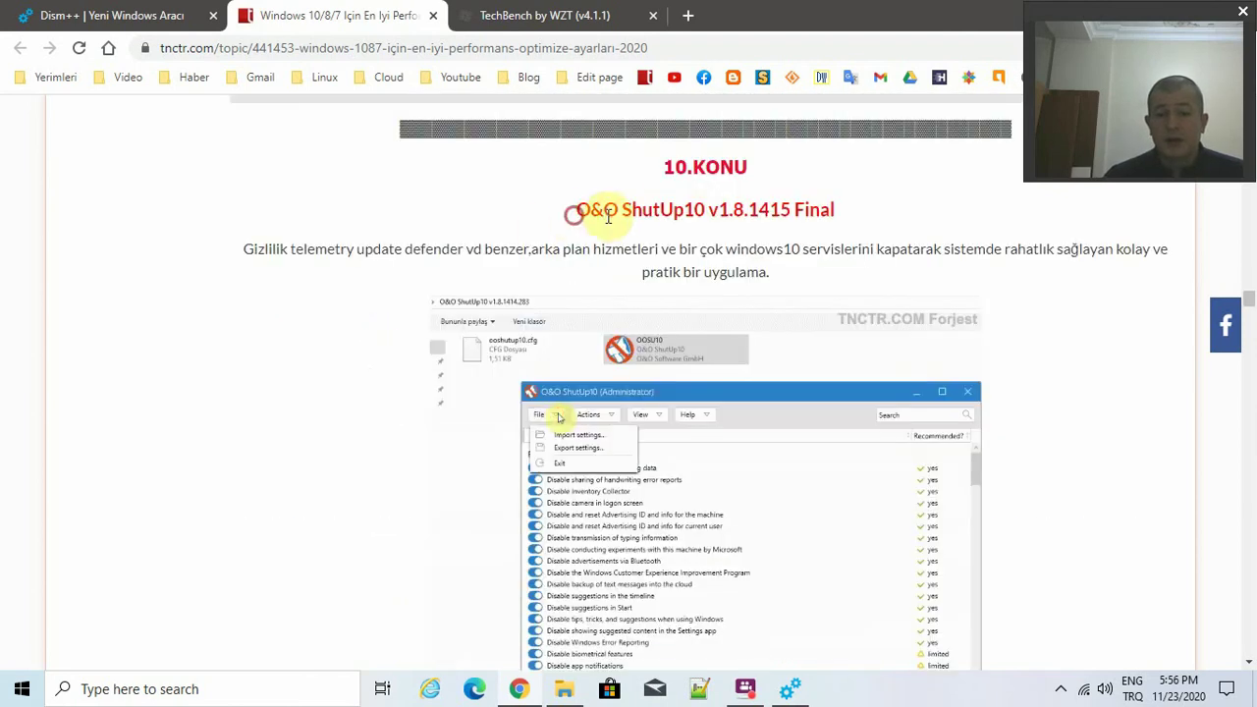
{"action": "left_click_drag", "start_coordinate": [609, 216], "coordinate": [687, 208]}
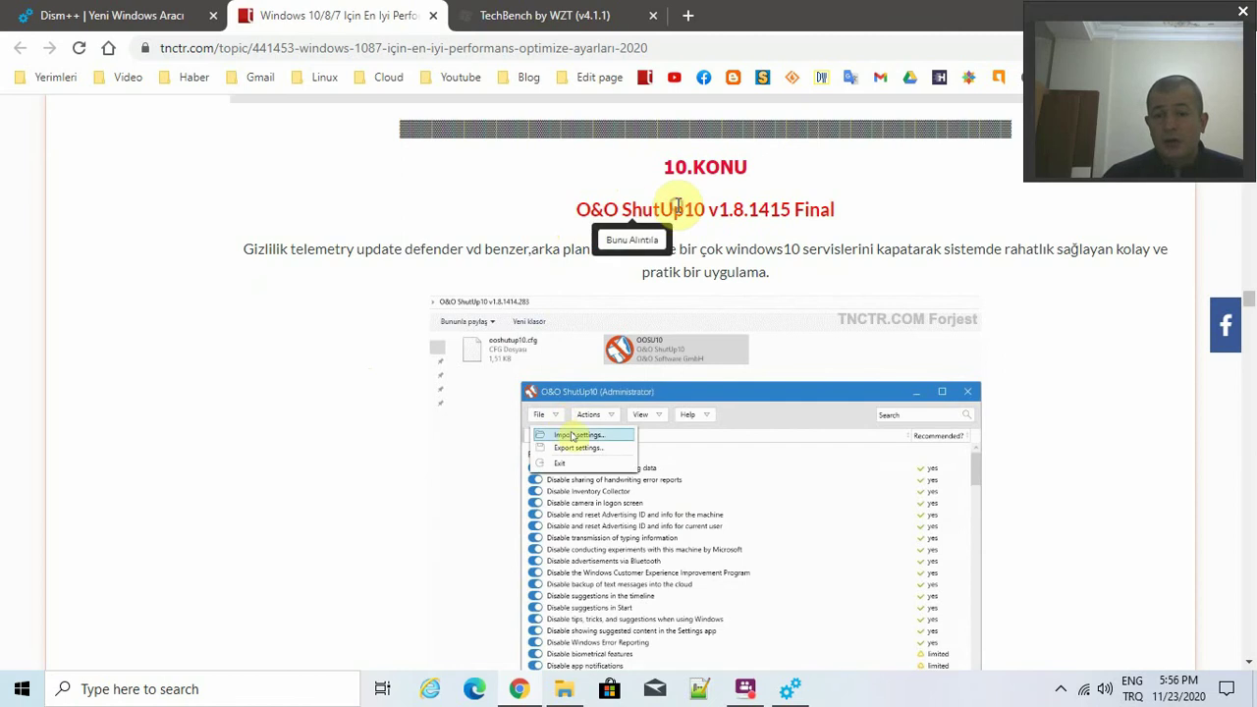
{"action": "triple_click", "coordinate": [842, 211]}
{"action": "scroll", "coordinate": [443, 110], "scroll_direction": "down", "scroll_amount": 2}
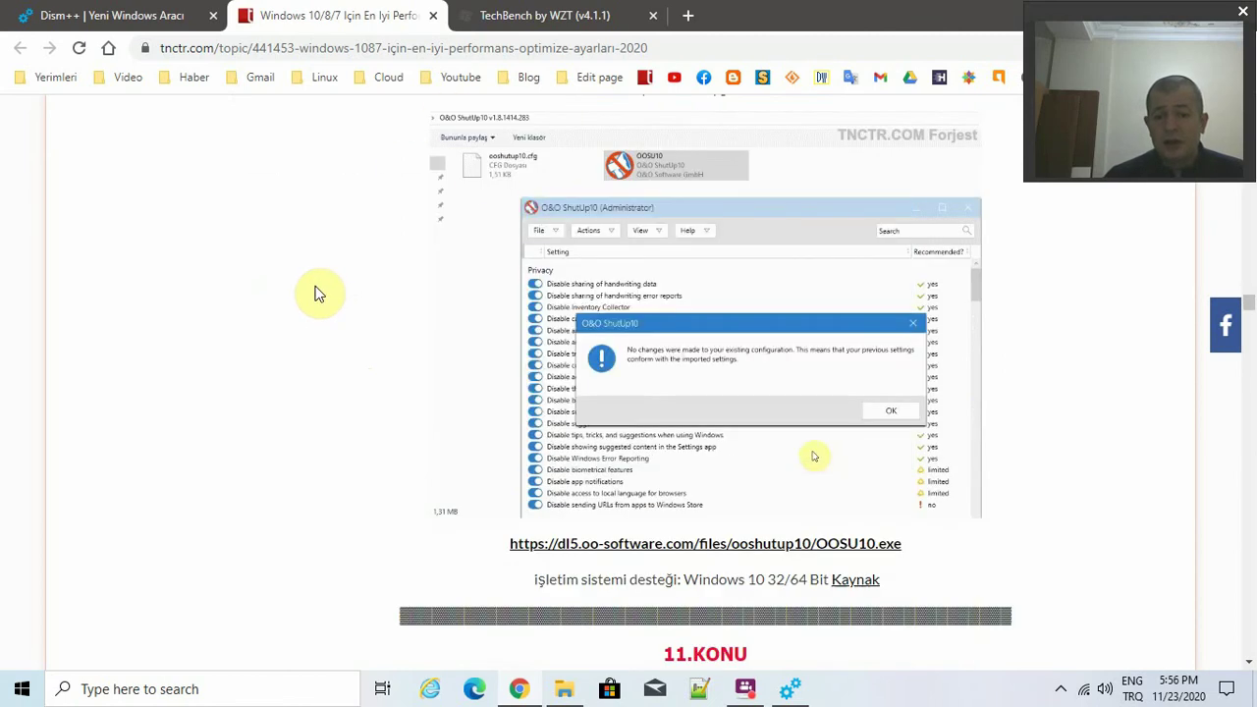
{"action": "scroll", "coordinate": [317, 292], "scroll_direction": "up", "scroll_amount": 2}
{"action": "left_click", "coordinate": [503, 228]}
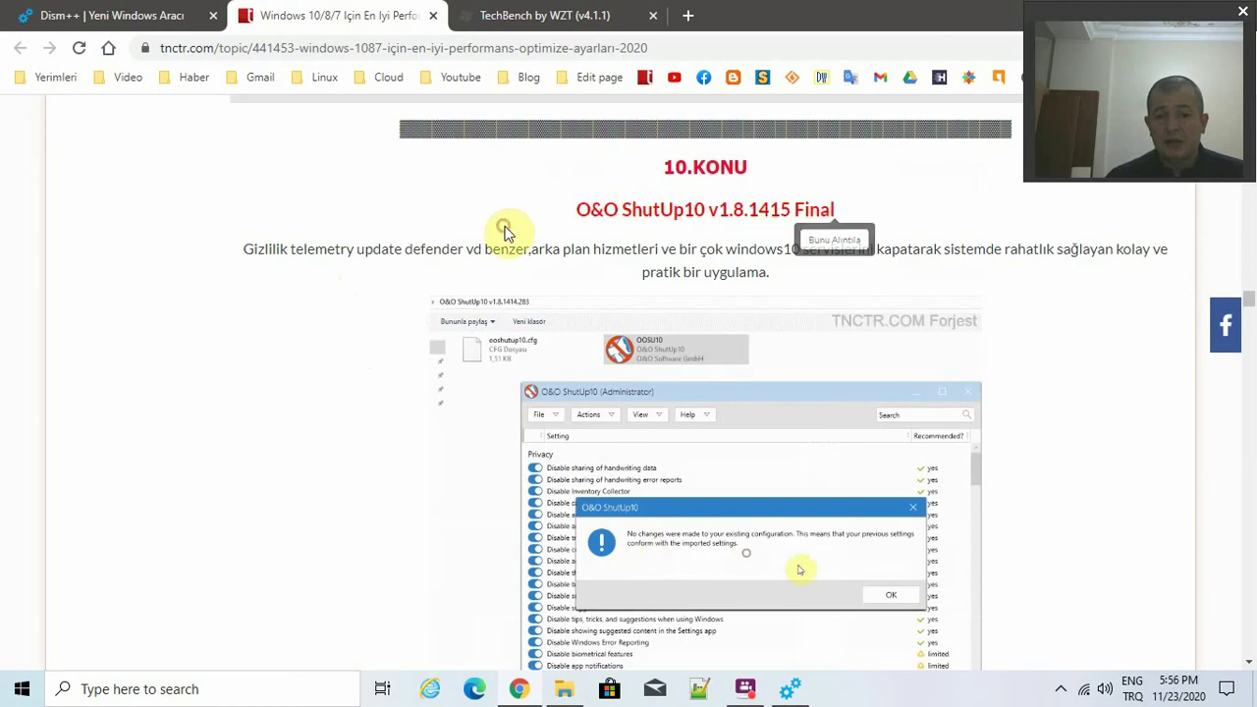
{"action": "scroll", "coordinate": [415, 346], "scroll_direction": "down", "scroll_amount": 3}
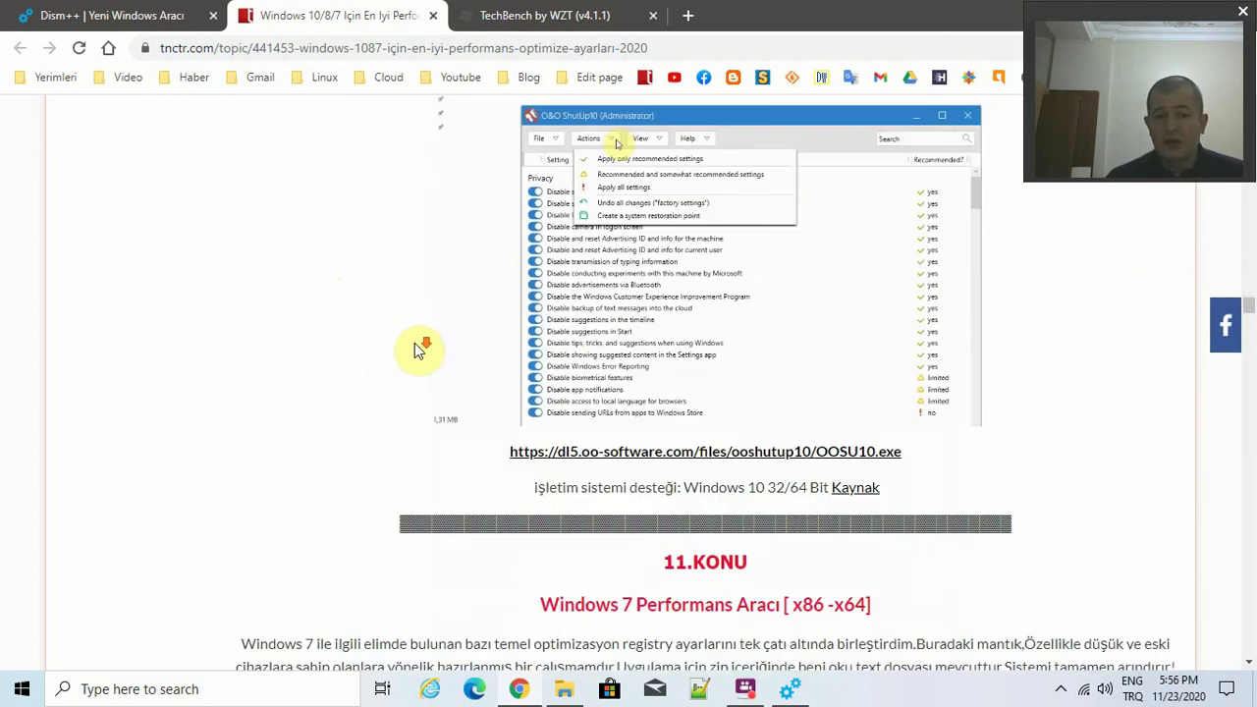
Go back to the Windows 10 Optimizasyon_Script section and recheck its screenshot, download link and hidden settings heading.
{"action": "scroll", "coordinate": [417, 343], "scroll_direction": "up", "scroll_amount": 6}
{"action": "scroll", "coordinate": [615, 213], "scroll_direction": "up", "scroll_amount": 6}
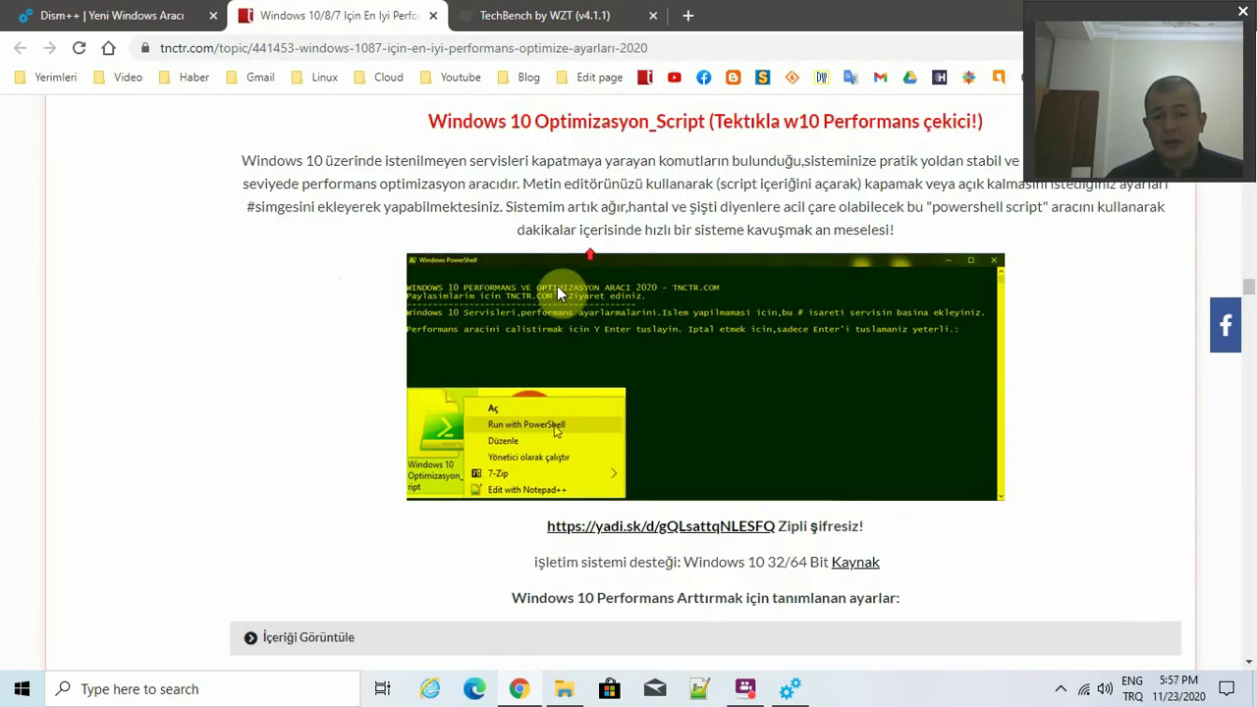
{"action": "scroll", "coordinate": [554, 248], "scroll_direction": "down", "scroll_amount": 3}
{"action": "scroll", "coordinate": [555, 249], "scroll_direction": "down", "scroll_amount": 2}
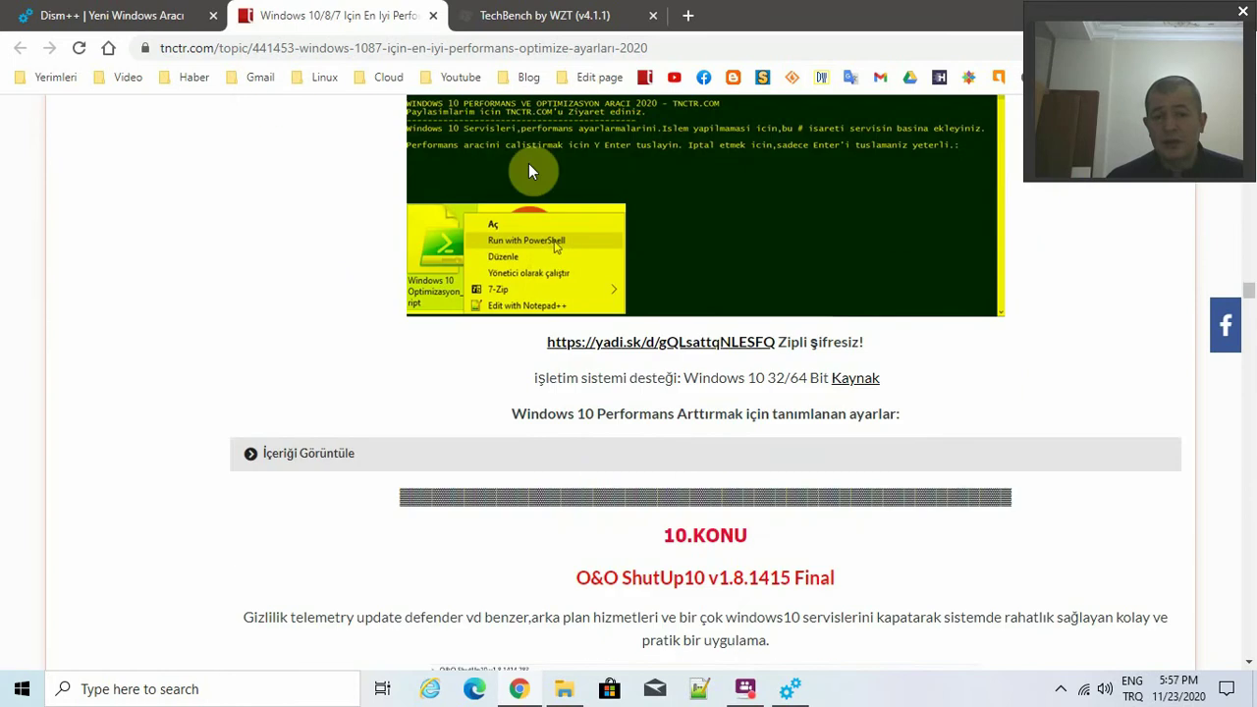
{"action": "scroll", "coordinate": [478, 308], "scroll_direction": "down", "scroll_amount": 2}
{"action": "scroll", "coordinate": [477, 309], "scroll_direction": "up", "scroll_amount": 5}
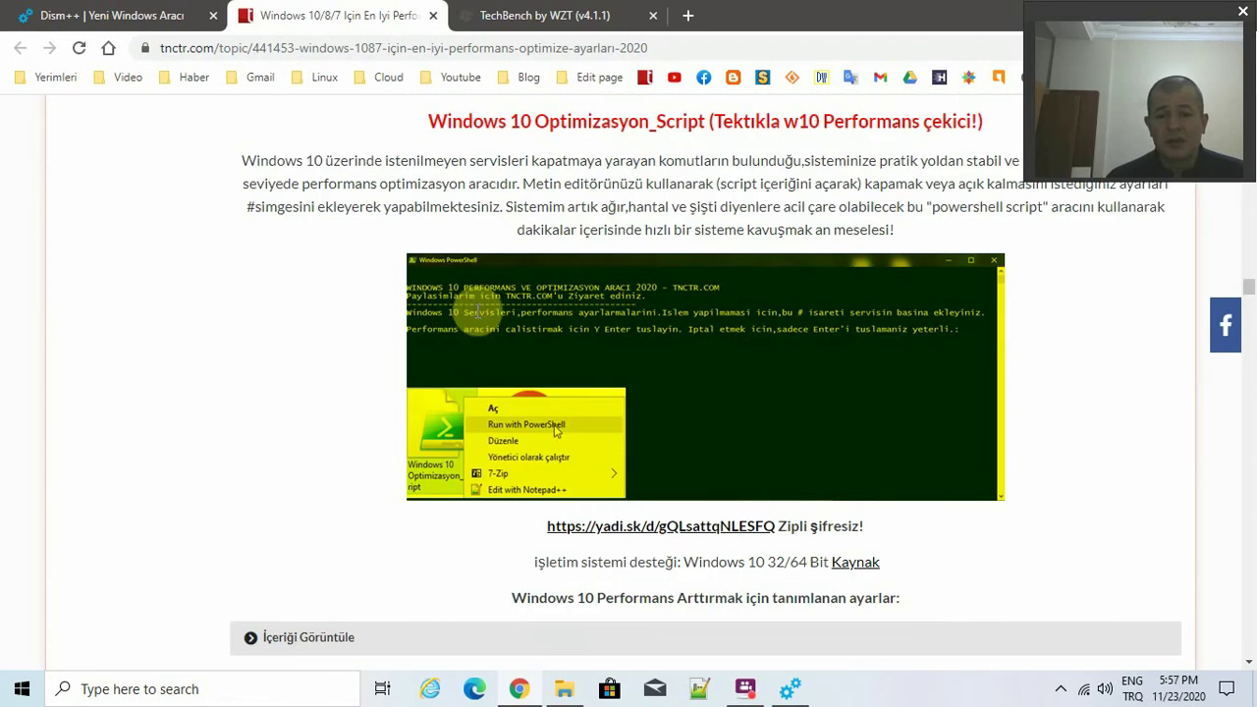
Return to the O&O ShutUp10 section and highlight its description paragraph.
{"action": "scroll", "coordinate": [397, 307], "scroll_direction": "down", "scroll_amount": 4}
{"action": "scroll", "coordinate": [397, 307], "scroll_direction": "down", "scroll_amount": 3}
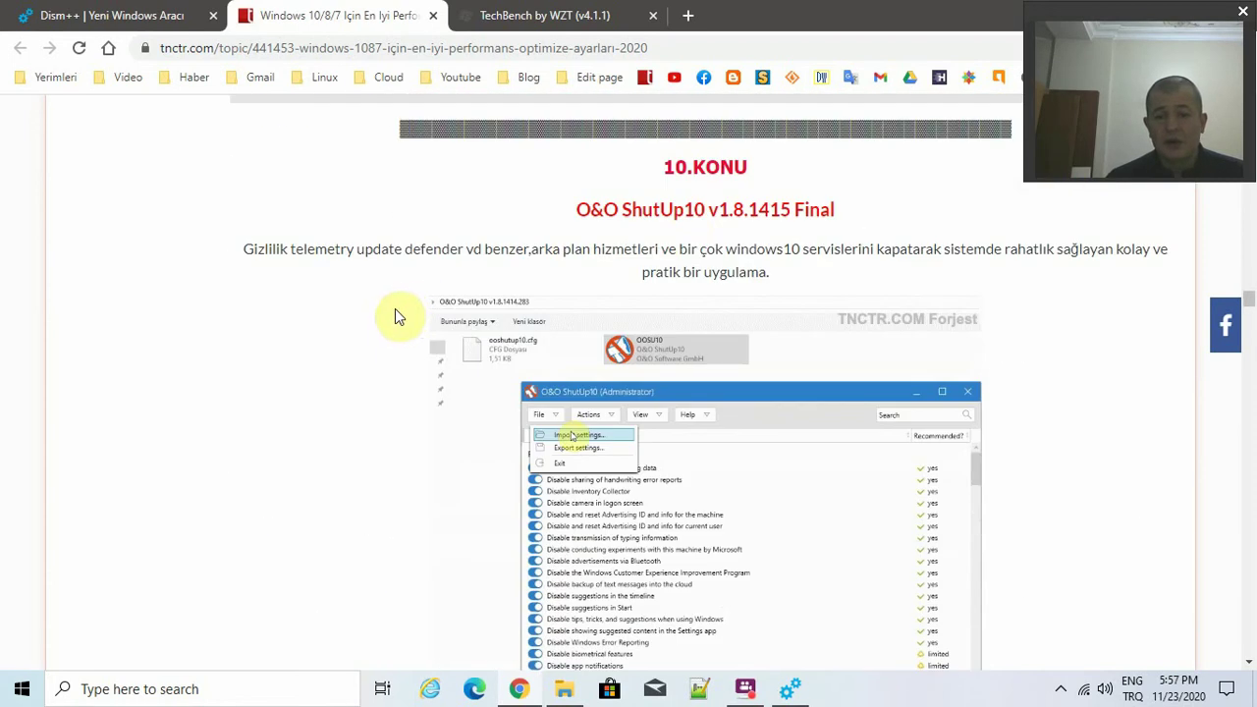
{"action": "left_click", "coordinate": [806, 272]}
{"action": "left_click_drag", "start_coordinate": [770, 279], "coordinate": [233, 255]}
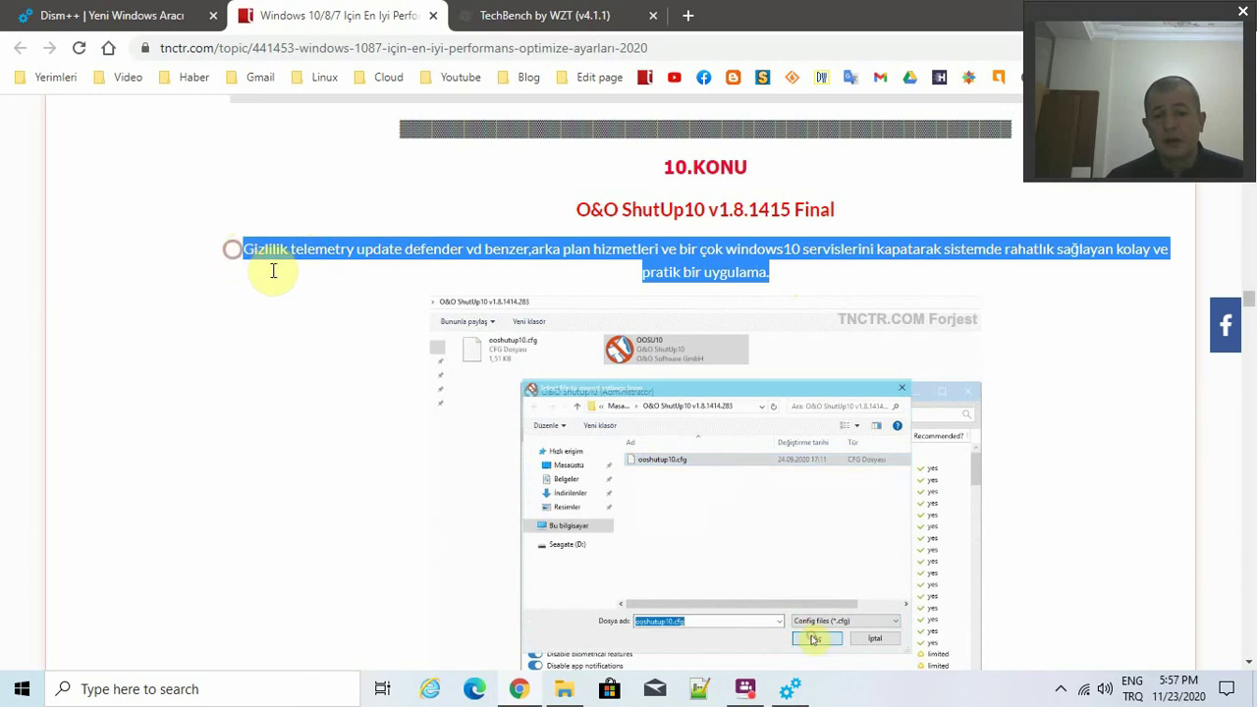
Highlight the title and the start of the description in the Windows 7 Performans Aracı section while reading, clearing each selection.
{"action": "left_click", "coordinate": [312, 309]}
{"action": "scroll", "coordinate": [310, 316], "scroll_direction": "down", "scroll_amount": 10}
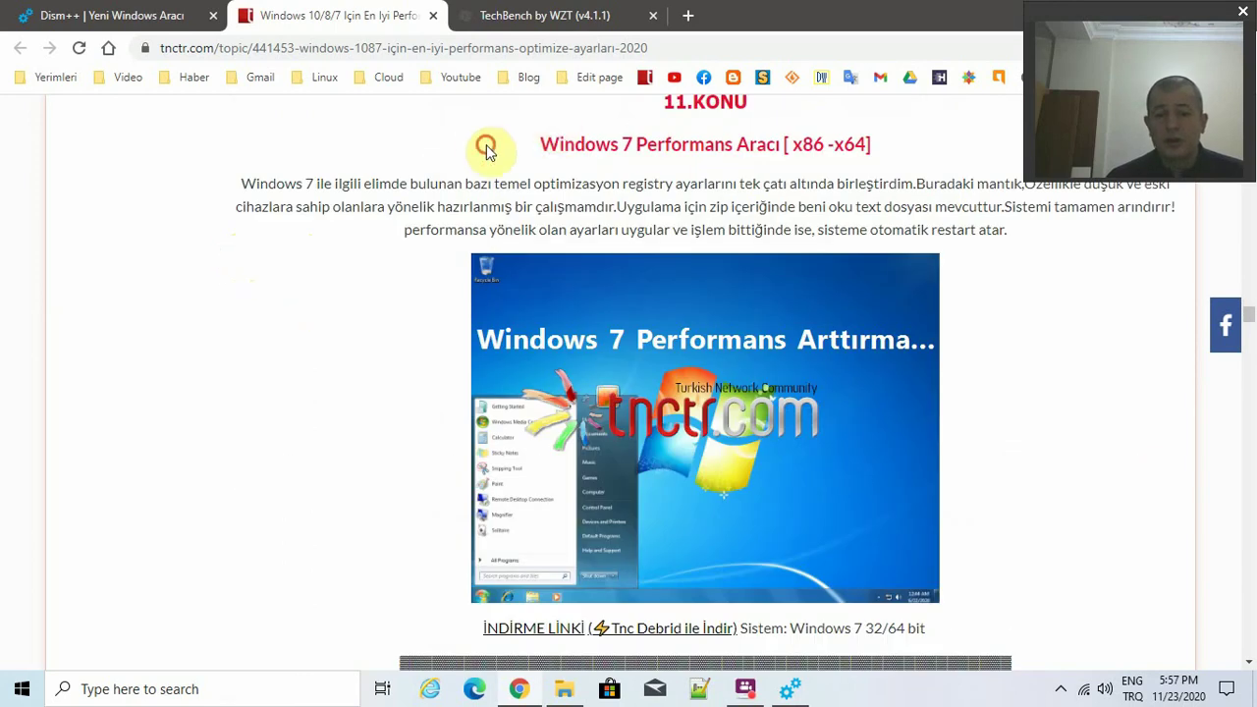
{"action": "left_click_drag", "start_coordinate": [486, 147], "coordinate": [907, 143]}
{"action": "left_click", "coordinate": [820, 177]}
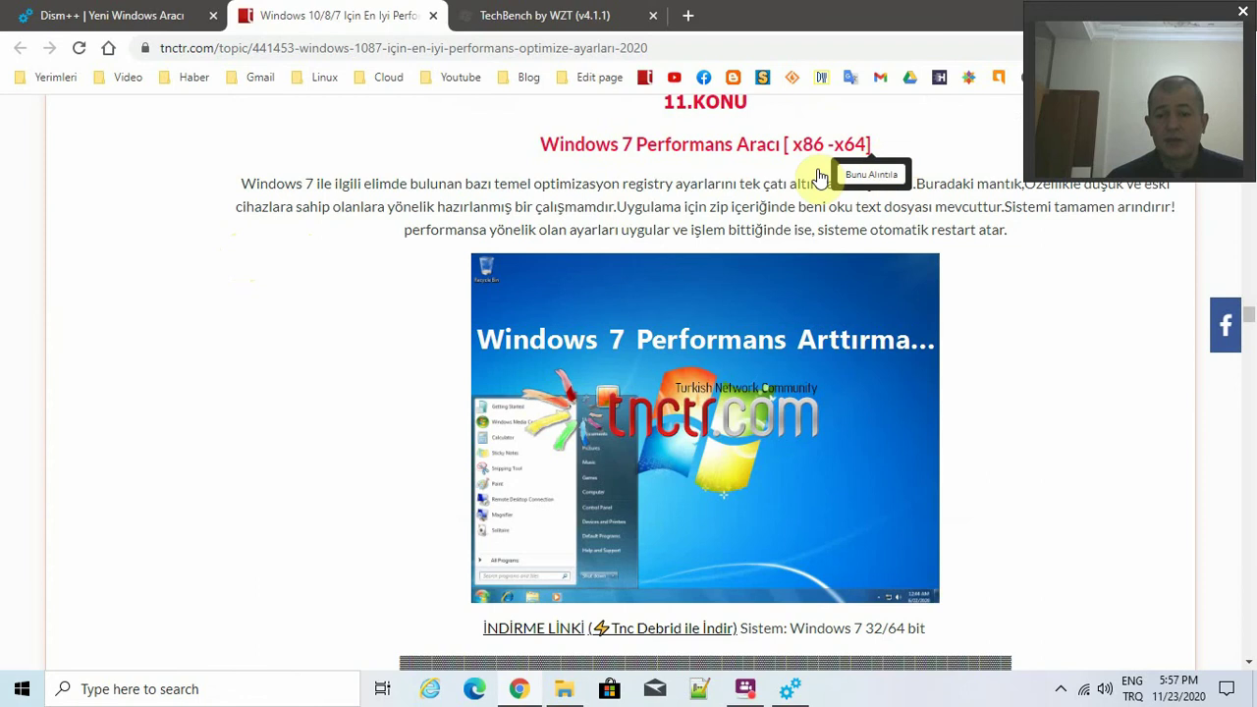
{"action": "left_click_drag", "start_coordinate": [600, 197], "coordinate": [678, 208]}
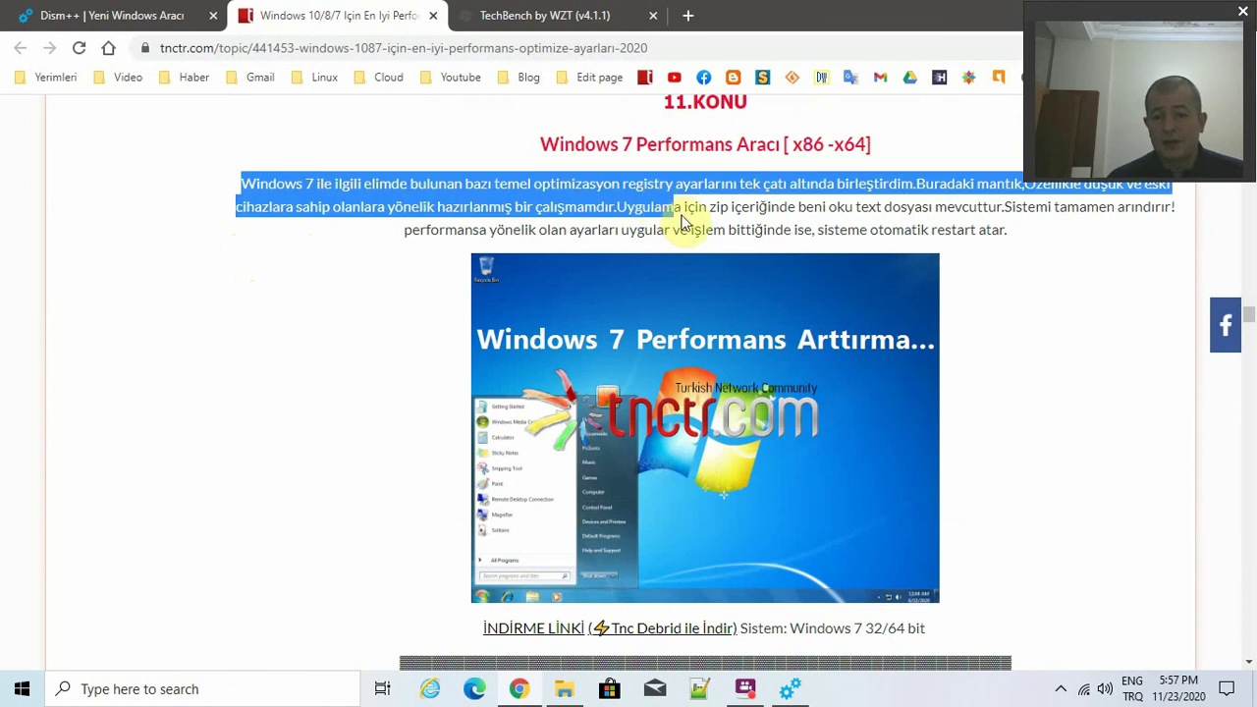
{"action": "left_click", "coordinate": [749, 187]}
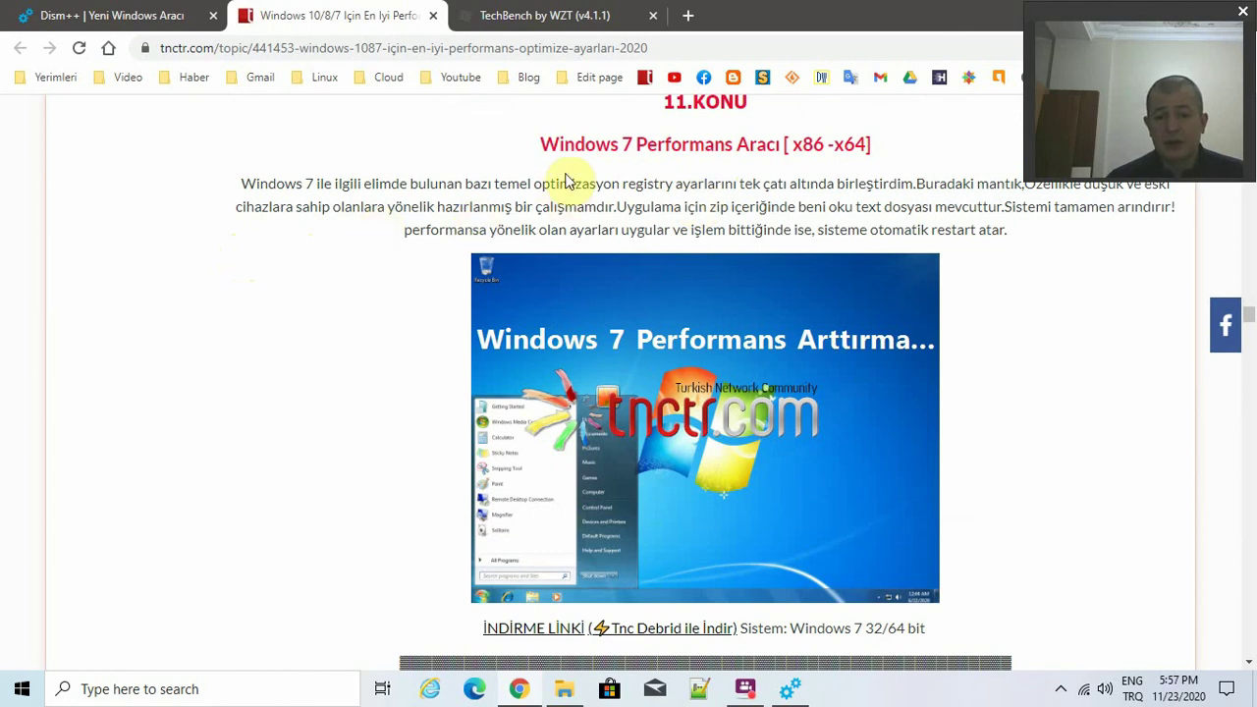
Examine the GST GENEL SİSTEM TEMİZLİĞİ v1.0 section, highlighting the run-as-administrator note and reviewing its demo and download links.
{"action": "scroll", "coordinate": [408, 312], "scroll_direction": "down", "scroll_amount": 2}
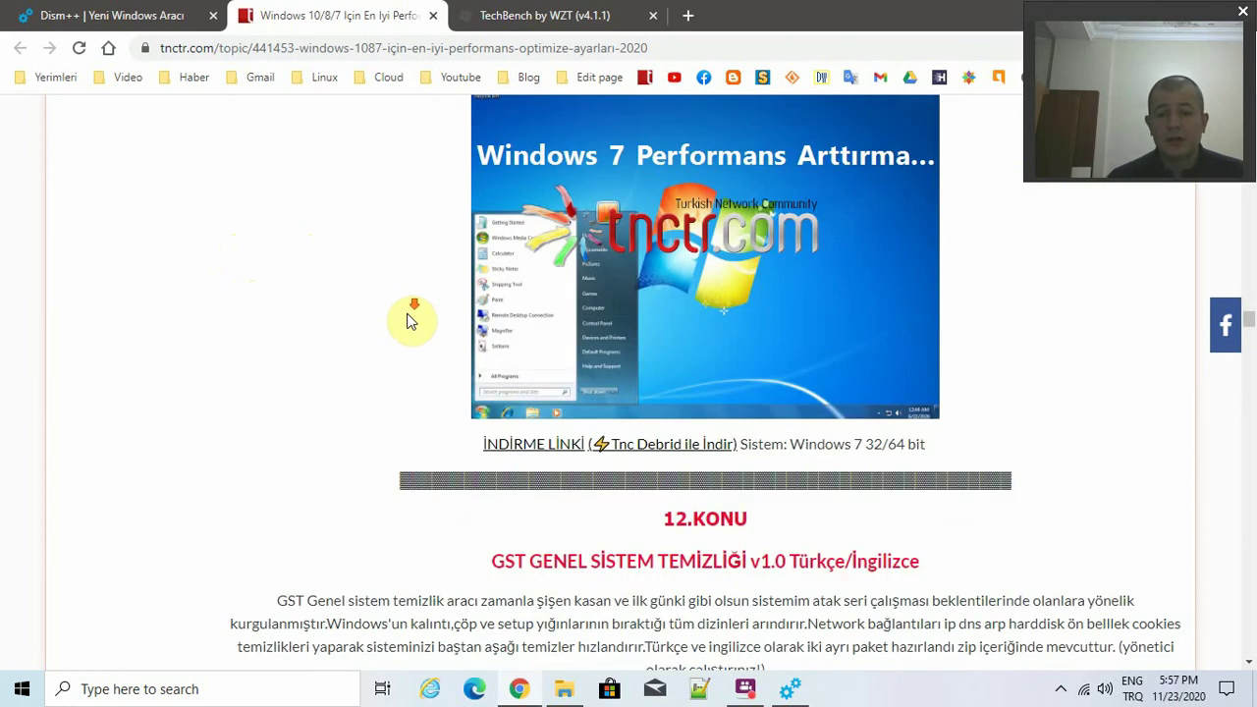
{"action": "scroll", "coordinate": [410, 322], "scroll_direction": "down", "scroll_amount": 4}
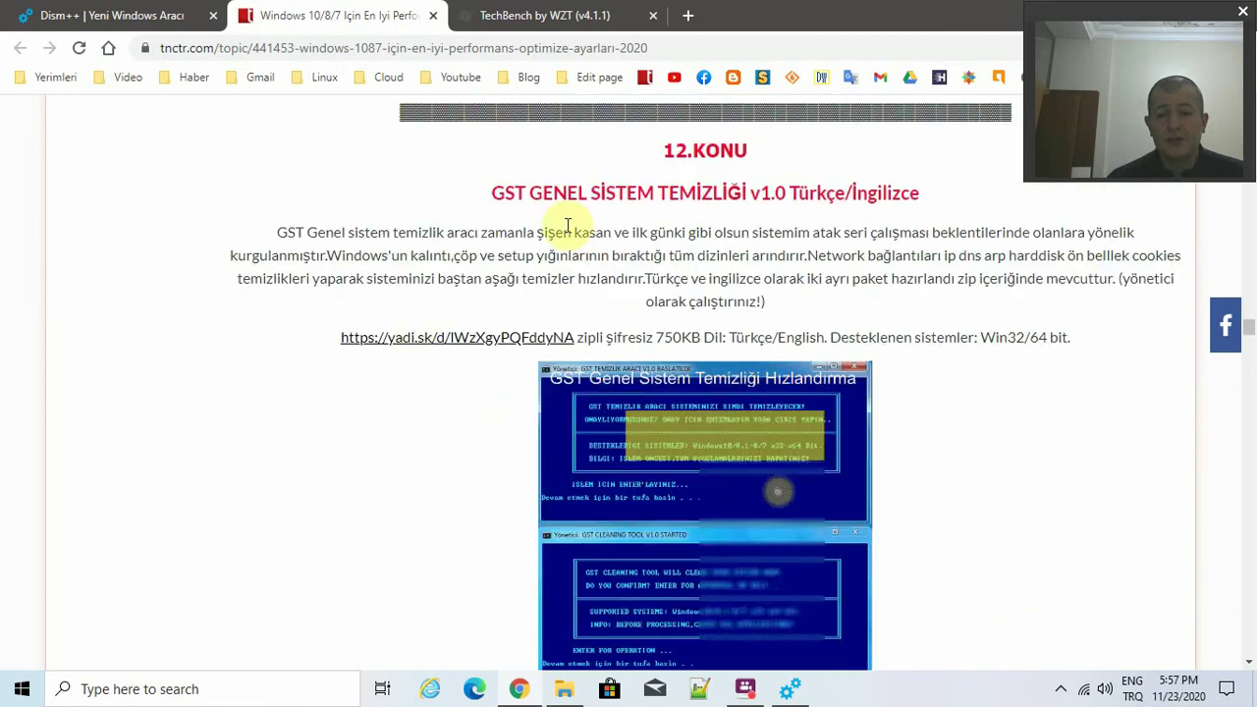
{"action": "left_click", "coordinate": [466, 199]}
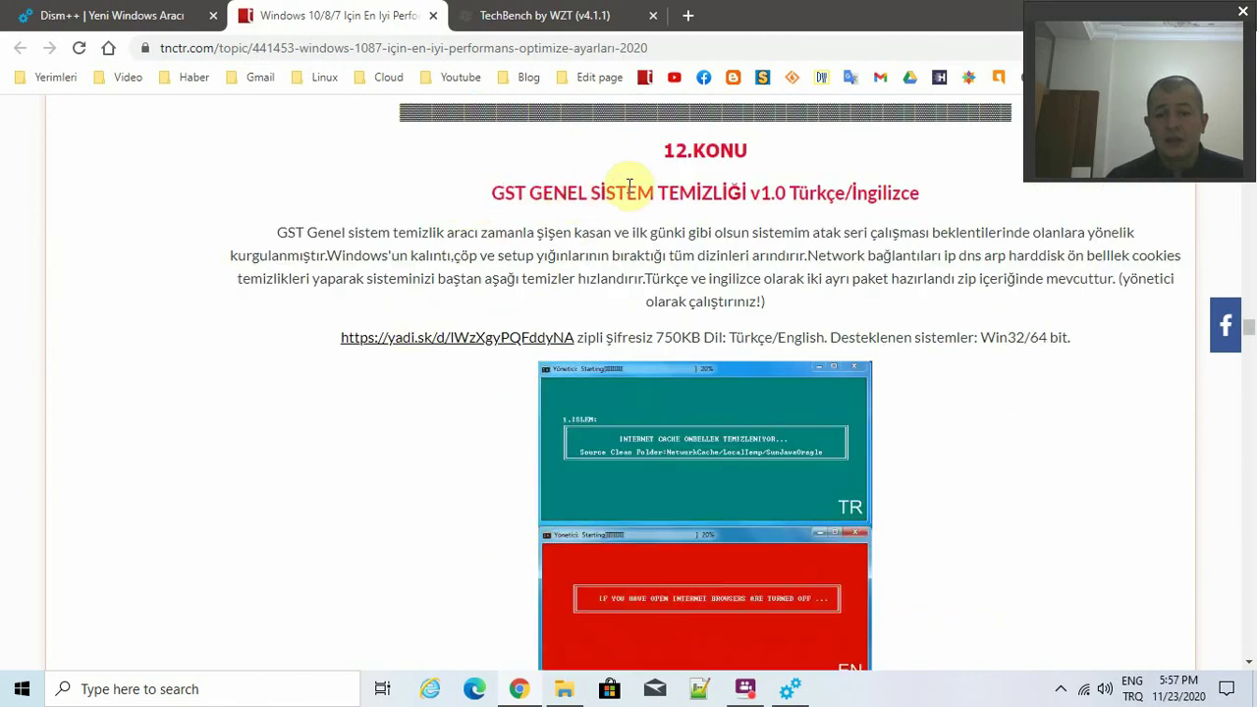
{"action": "scroll", "coordinate": [668, 297], "scroll_direction": "down", "scroll_amount": 1}
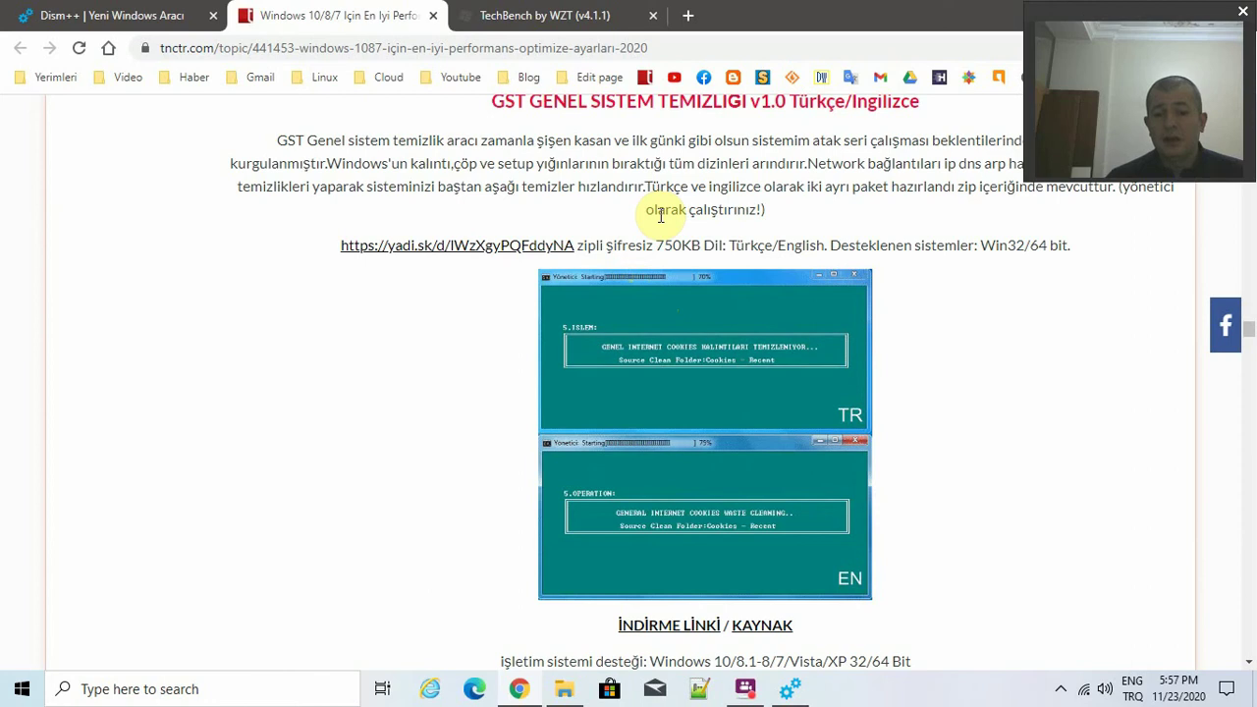
{"action": "left_click_drag", "start_coordinate": [615, 211], "coordinate": [822, 204]}
{"action": "left_click", "coordinate": [808, 210]}
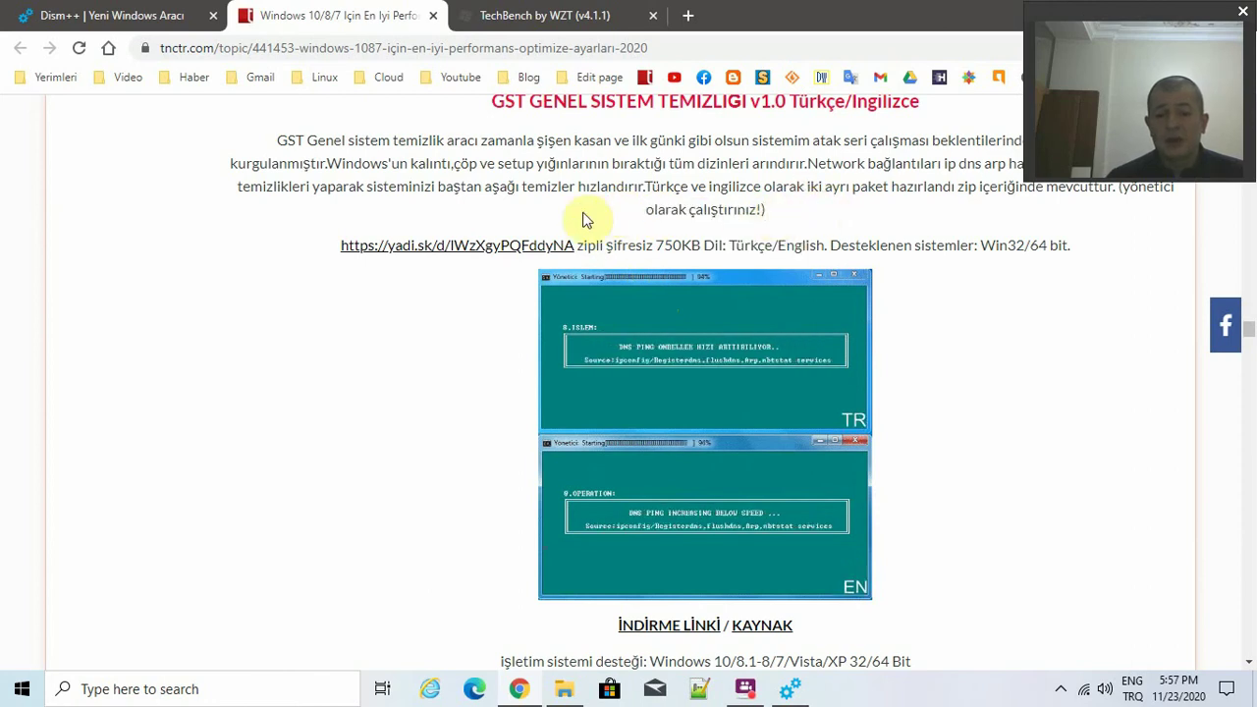
{"action": "left_click_drag", "start_coordinate": [644, 210], "coordinate": [808, 219]}
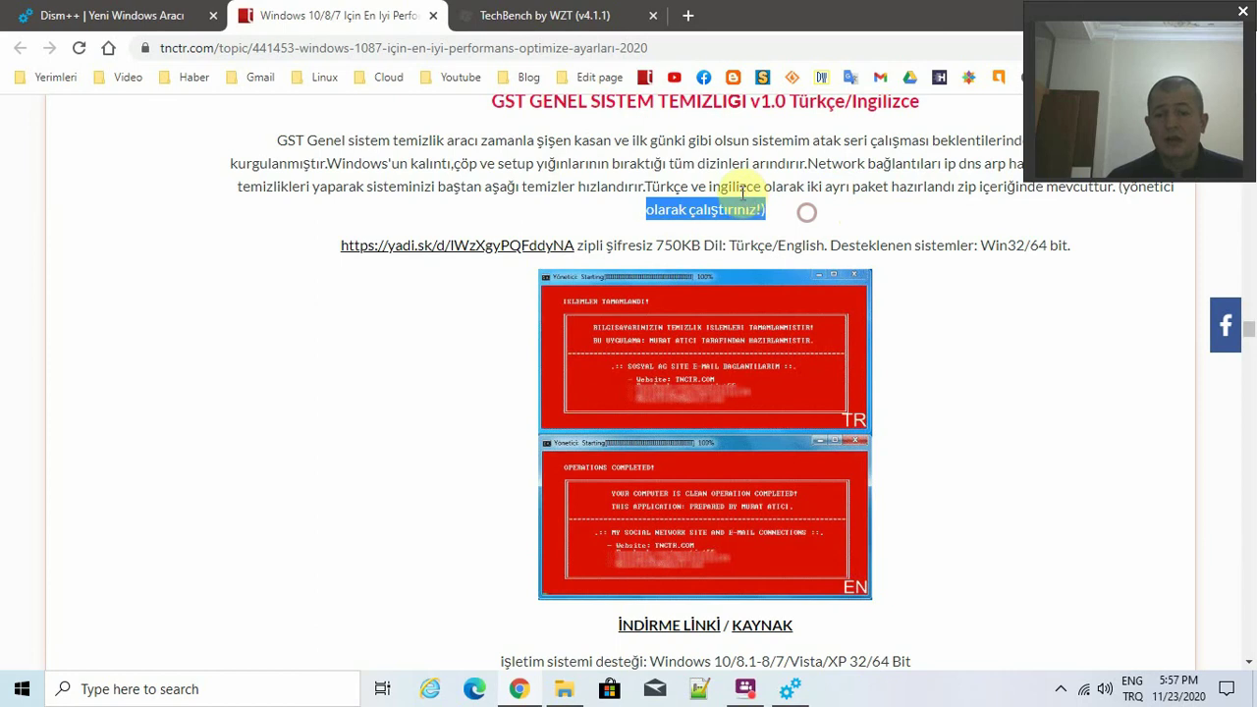
{"action": "left_click", "coordinate": [747, 214]}
{"action": "scroll", "coordinate": [462, 415], "scroll_direction": "down", "scroll_amount": 5}
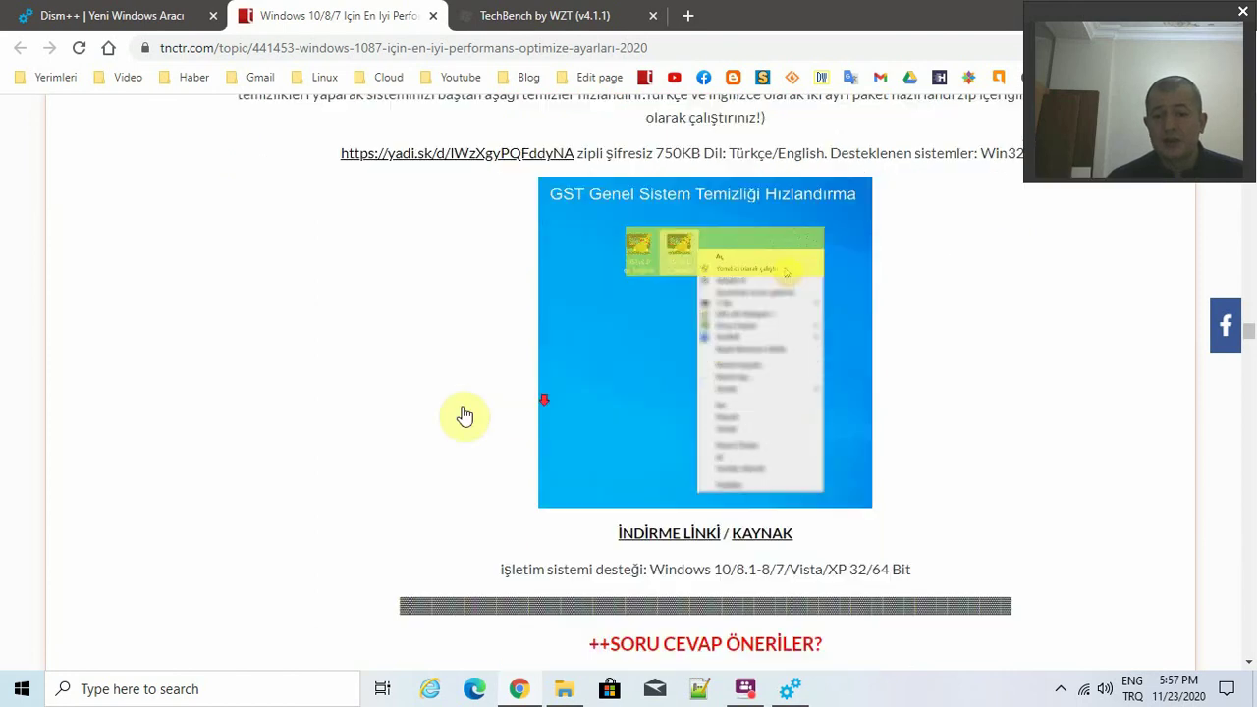
Revisit the TechBench ISO download page and the Dism++ page, checking the product types offered under Türü seçin.
{"action": "scroll", "coordinate": [206, 379], "scroll_direction": "up", "scroll_amount": 15}
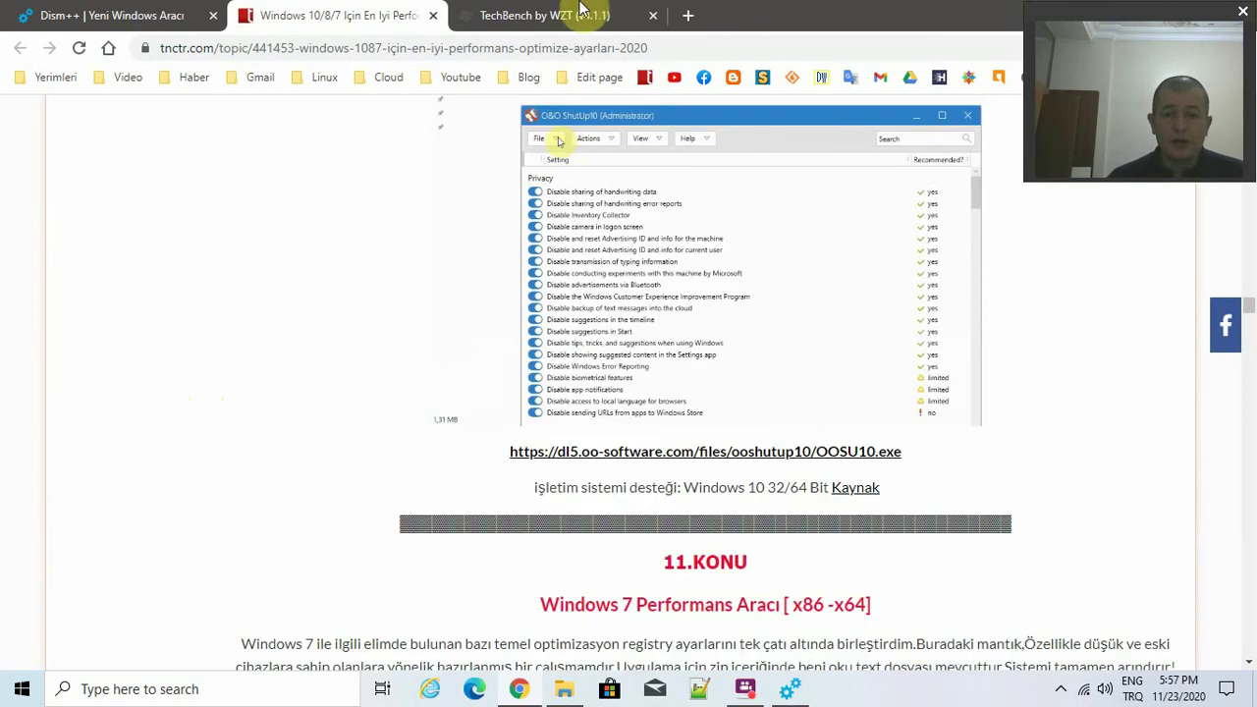
{"action": "left_click", "coordinate": [560, 15]}
{"action": "left_click", "coordinate": [406, 216]}
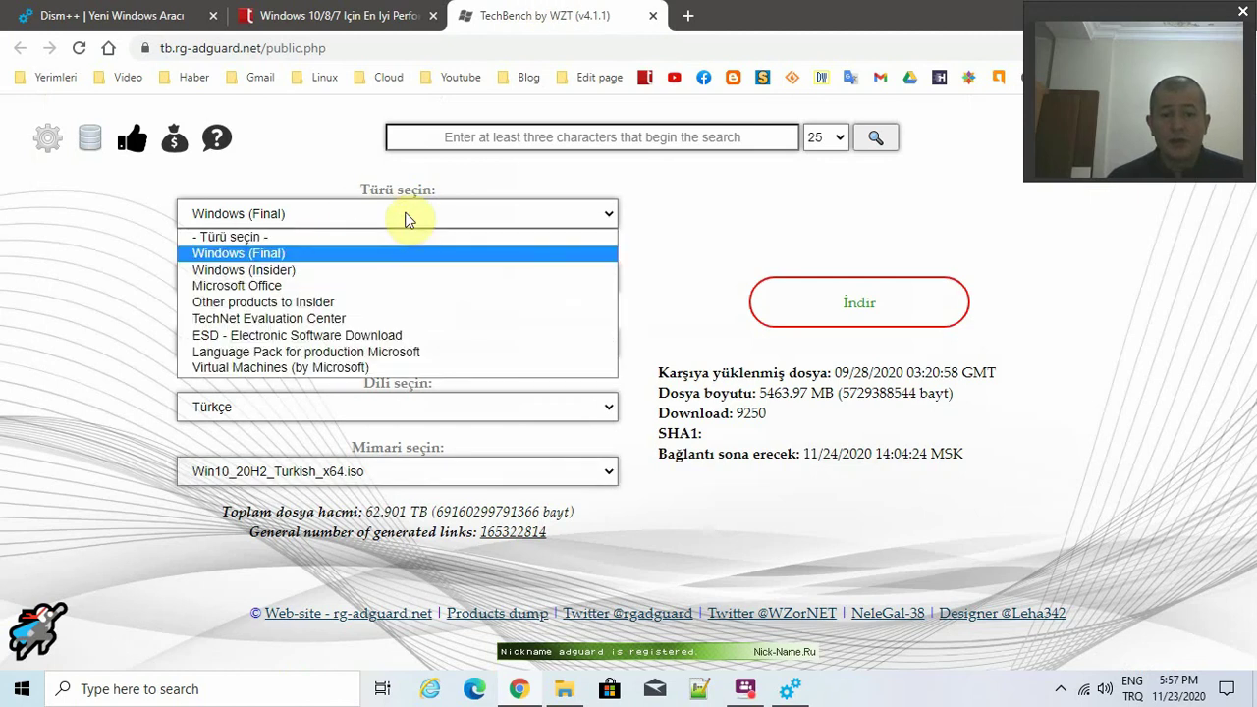
{"action": "left_click", "coordinate": [405, 216]}
{"action": "left_click", "coordinate": [305, 47]}
{"action": "left_click", "coordinate": [35, 10]}
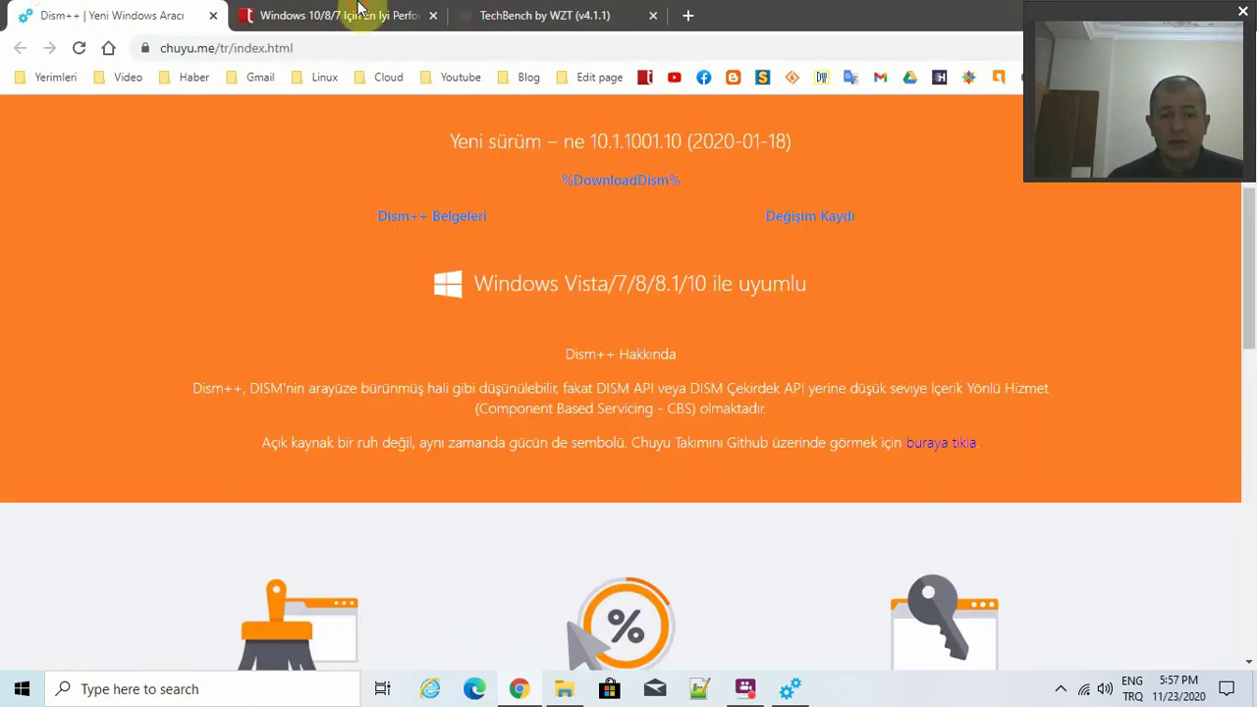
{"action": "left_click", "coordinate": [629, 12]}
{"action": "left_click", "coordinate": [325, 207]}
{"action": "left_click", "coordinate": [327, 209]}
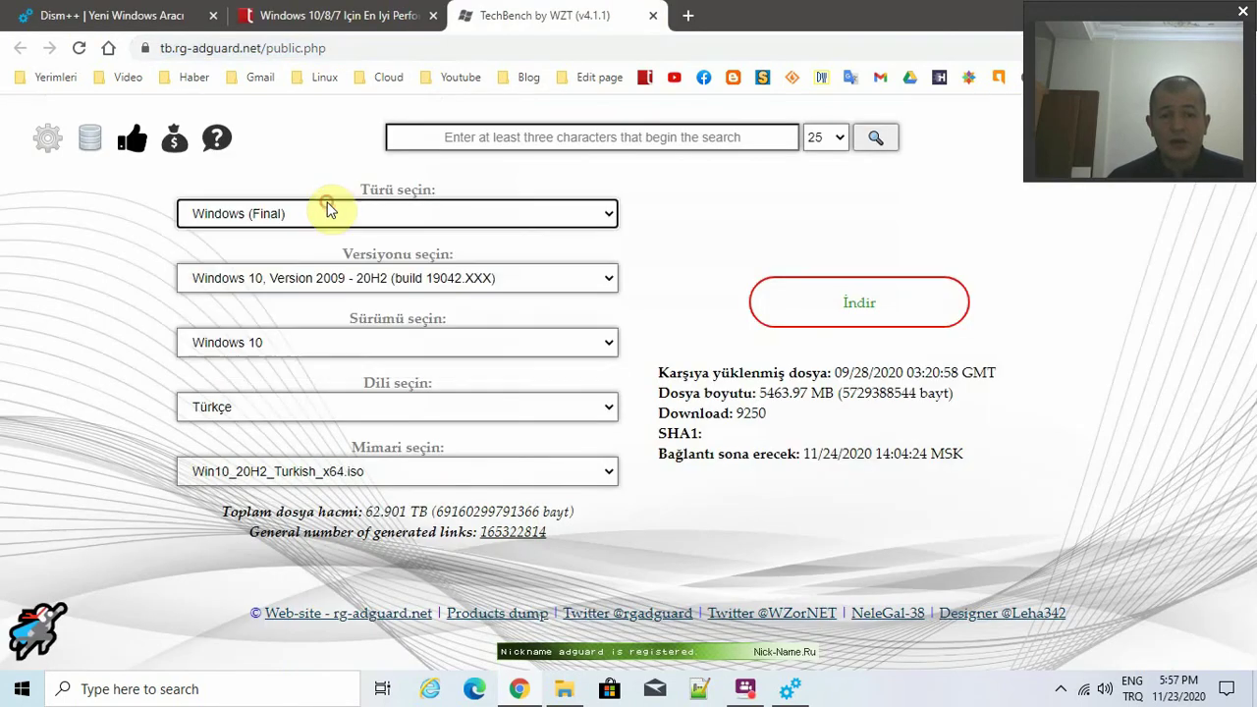
Switch to Dism++ by minimizing the browser, and move its window so the full Sistem İyileştirici page fits on screen.
{"action": "left_click_drag", "start_coordinate": [968, 17], "coordinate": [923, 187]}
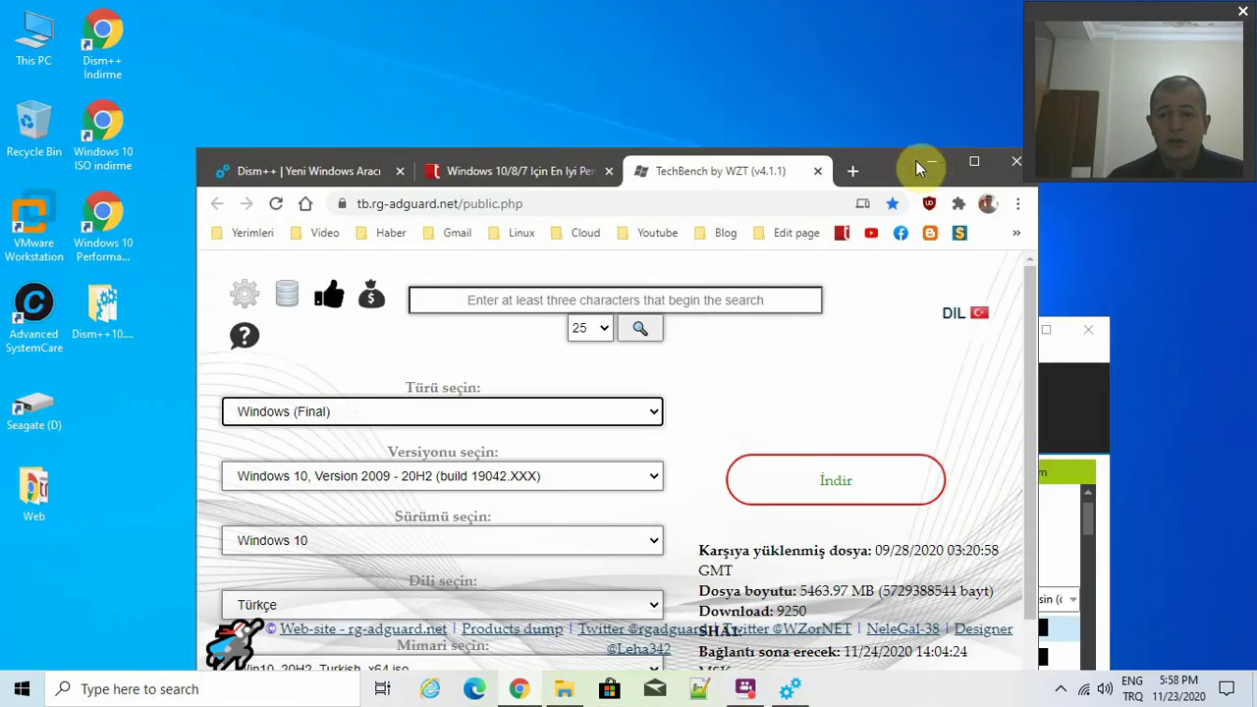
{"action": "left_click", "coordinate": [915, 160]}
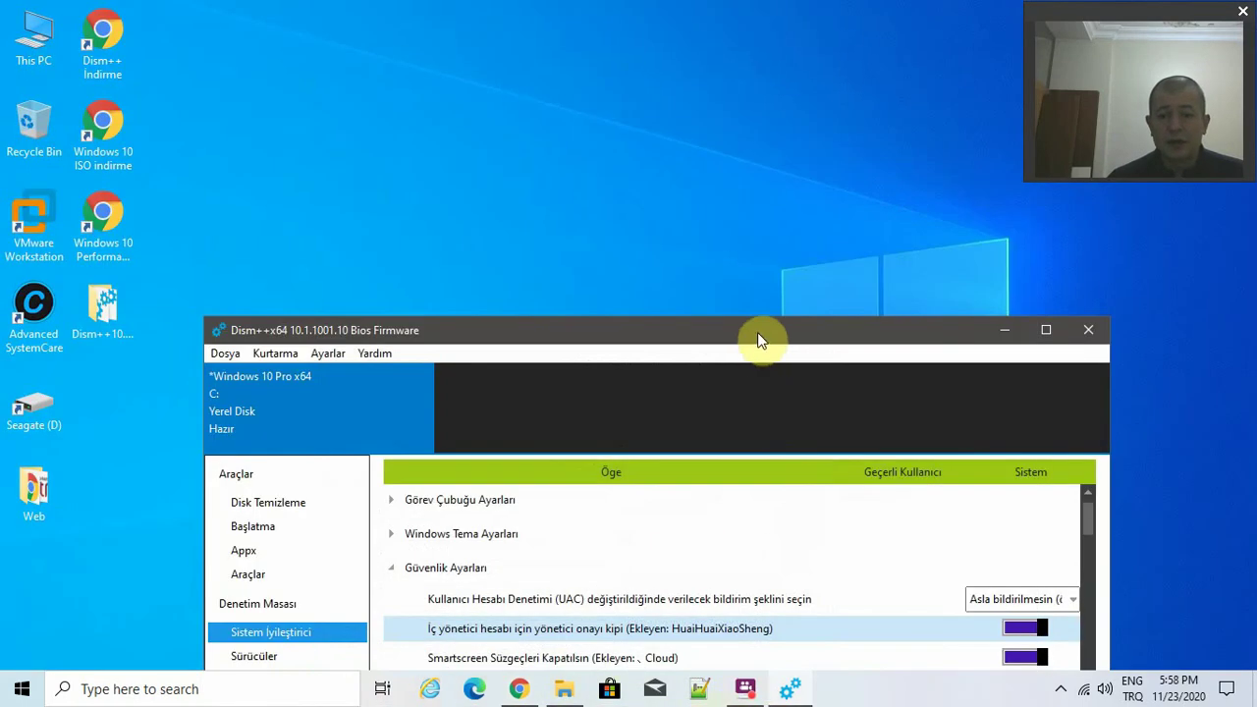
{"action": "left_click_drag", "start_coordinate": [757, 338], "coordinate": [682, 27]}
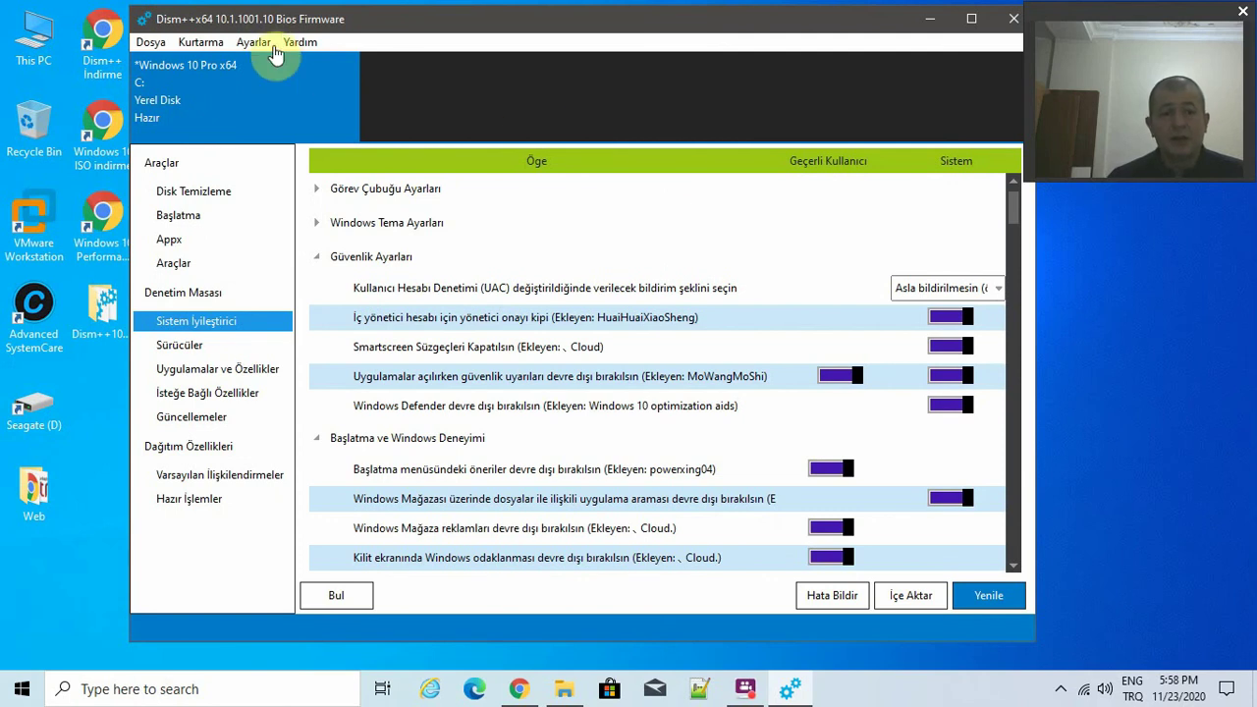
{"action": "left_click_drag", "start_coordinate": [288, 24], "coordinate": [304, 28]}
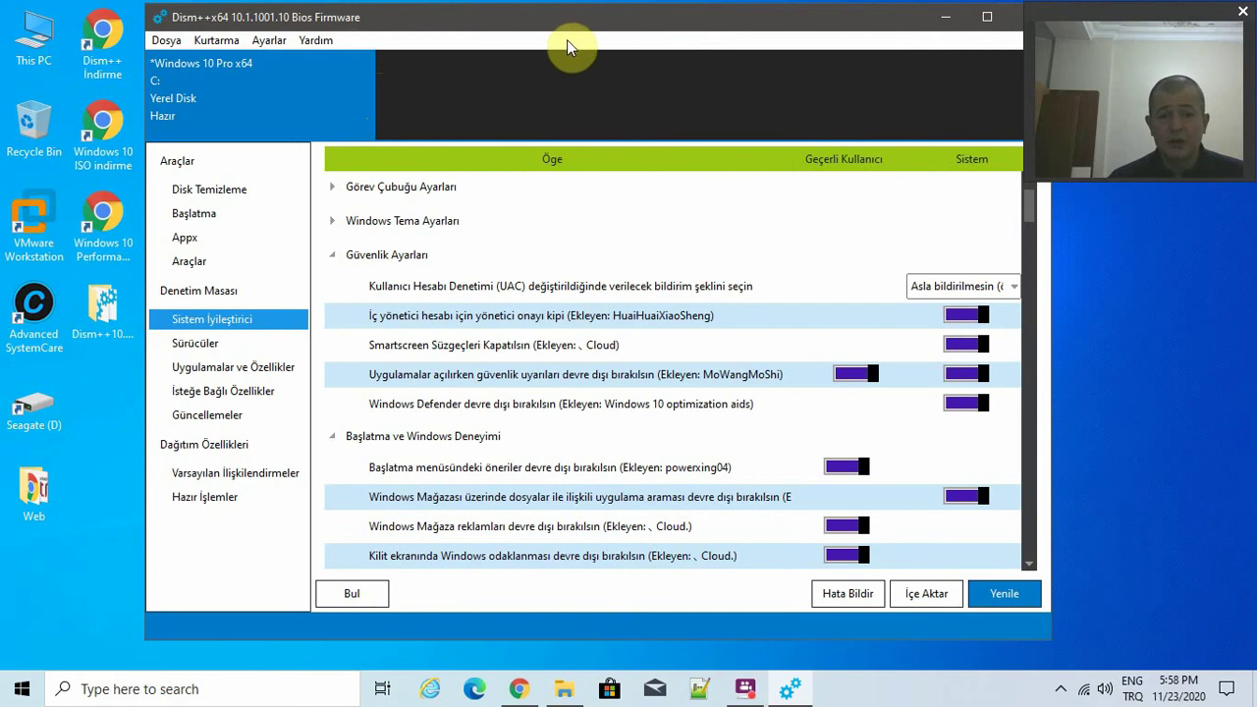
{"action": "left_click_drag", "start_coordinate": [577, 29], "coordinate": [554, 27]}
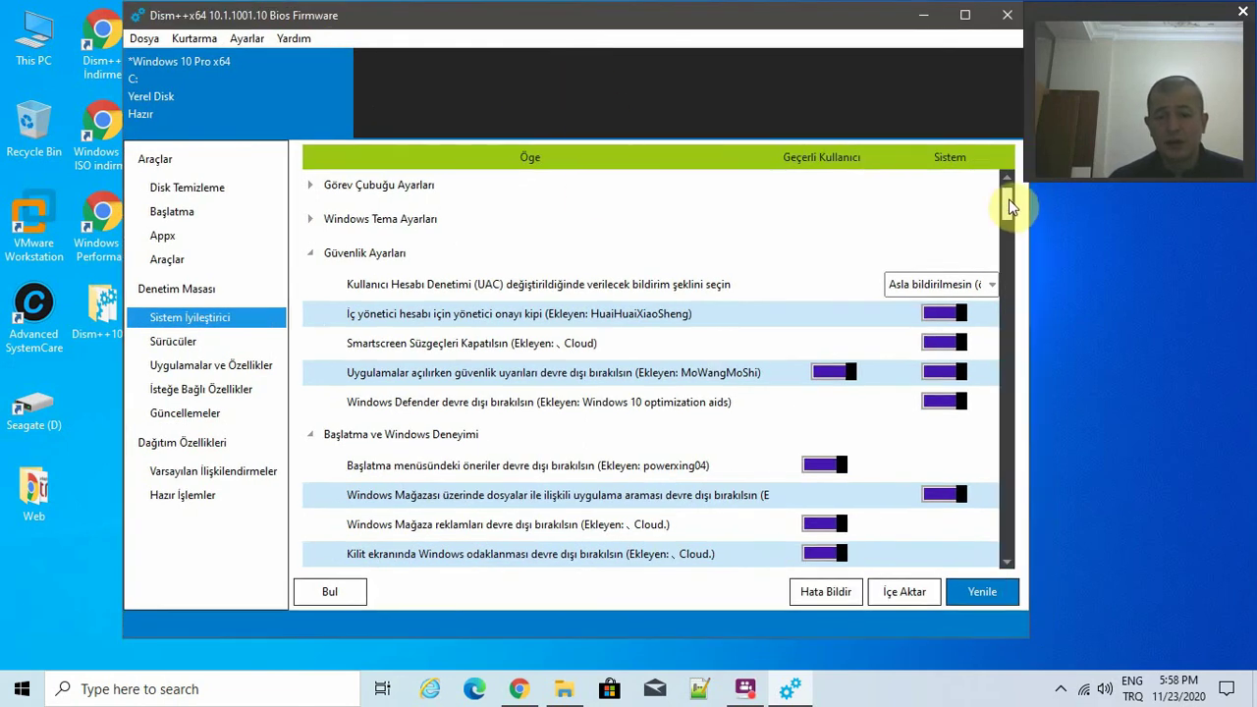
Expand the Görev Çubuğu Ayarları and Windows Tema Ayarları groups in the Sistem İyileştirici list.
{"action": "left_click_drag", "start_coordinate": [1012, 202], "coordinate": [1010, 212]}
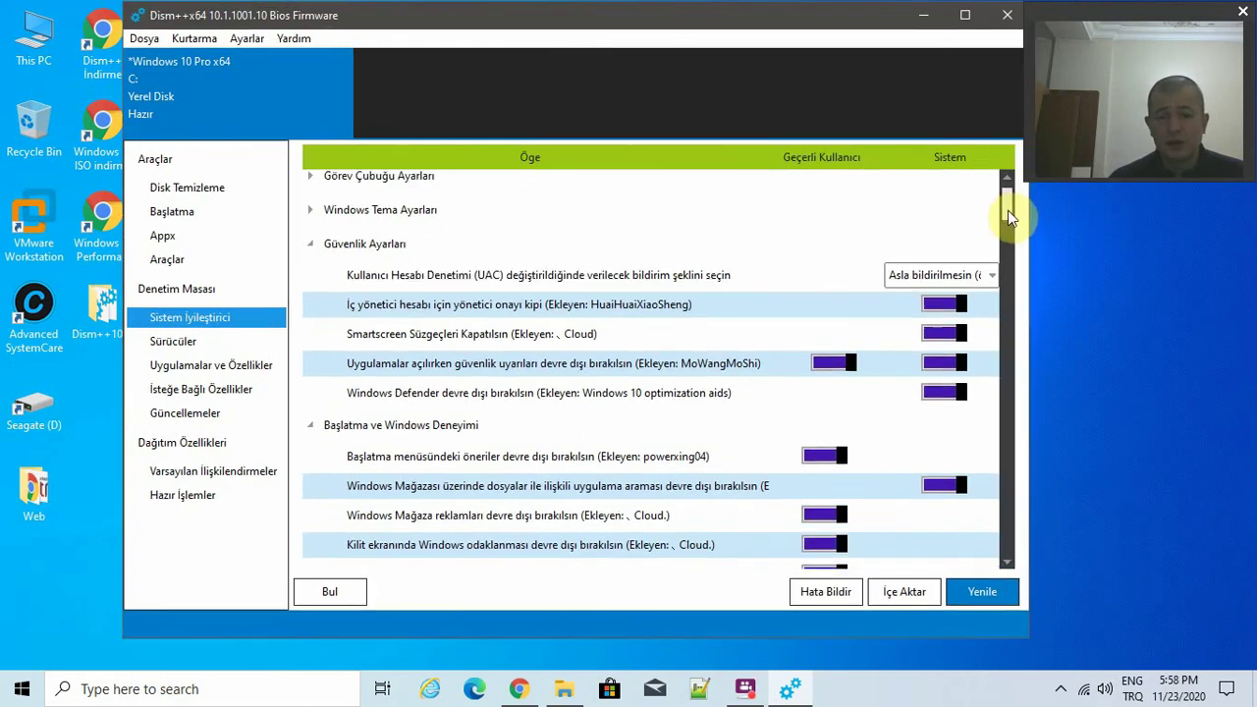
{"action": "left_click", "coordinate": [312, 180]}
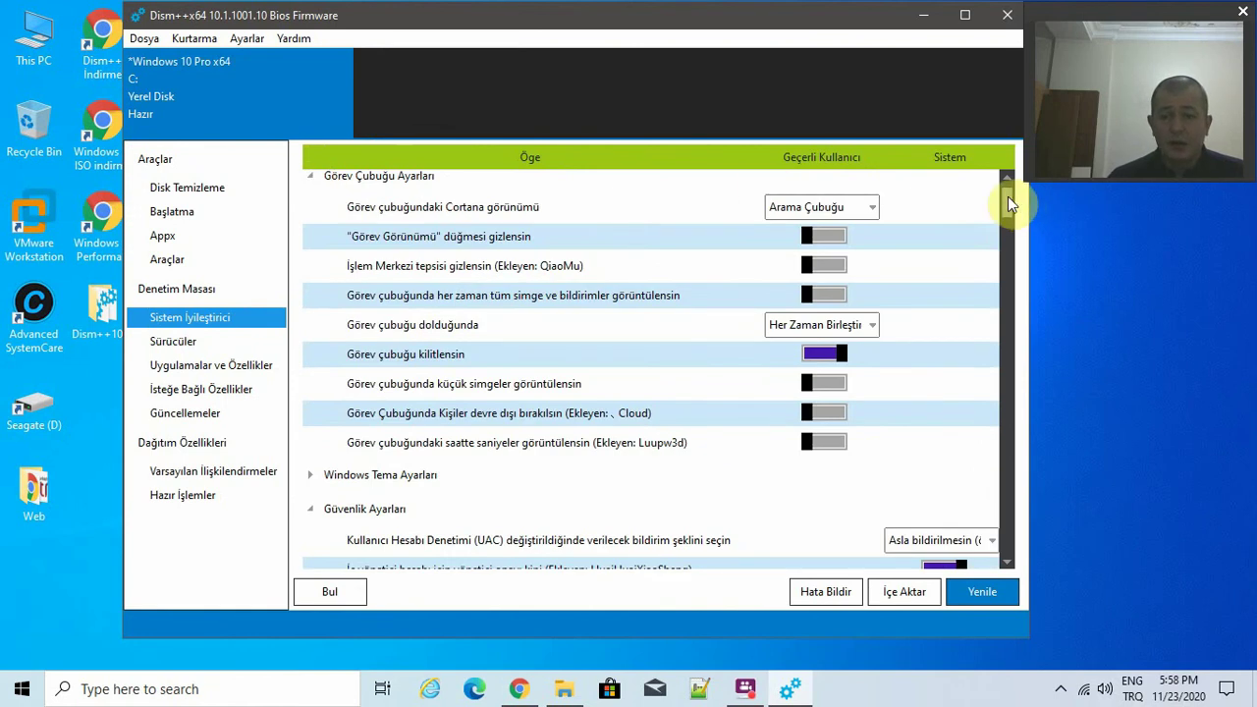
{"action": "left_click_drag", "start_coordinate": [1007, 197], "coordinate": [996, 219]}
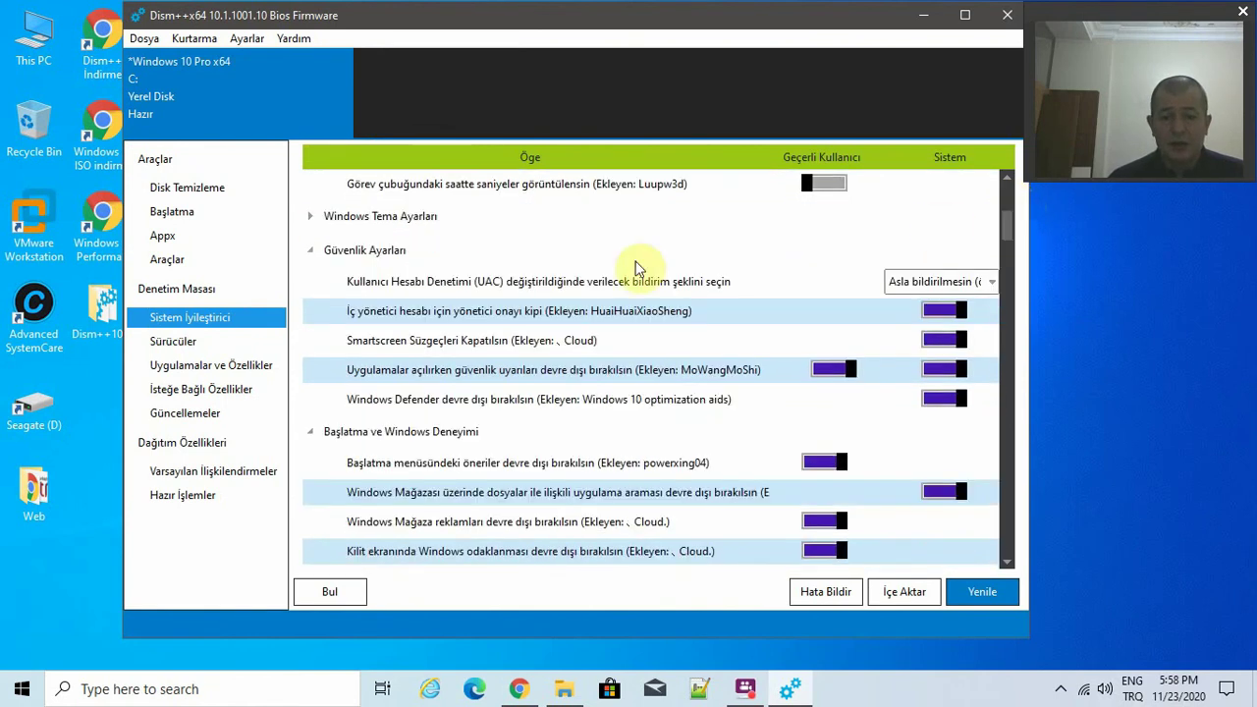
{"action": "left_click", "coordinate": [309, 218]}
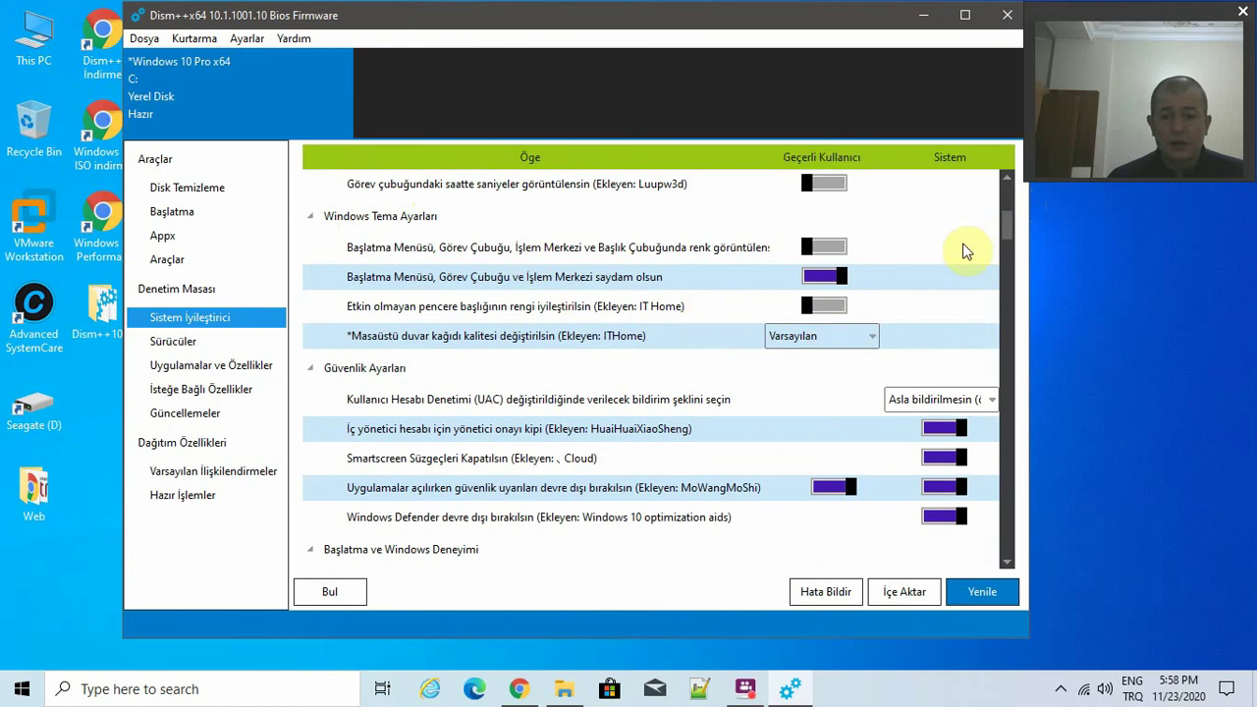
Review the remaining optimization settings through the Diğer group and return to the start of the list.
{"action": "left_click_drag", "start_coordinate": [1011, 225], "coordinate": [1040, 544]}
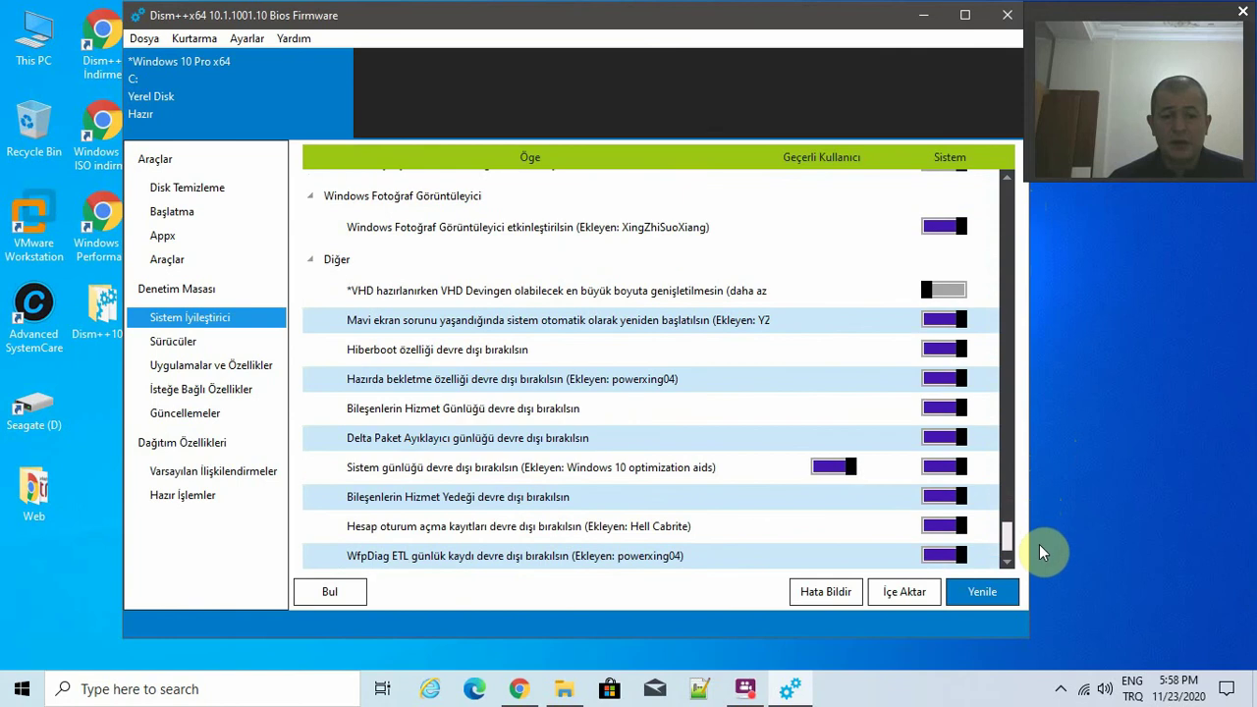
{"action": "scroll", "coordinate": [623, 337], "scroll_direction": "up", "scroll_amount": 2}
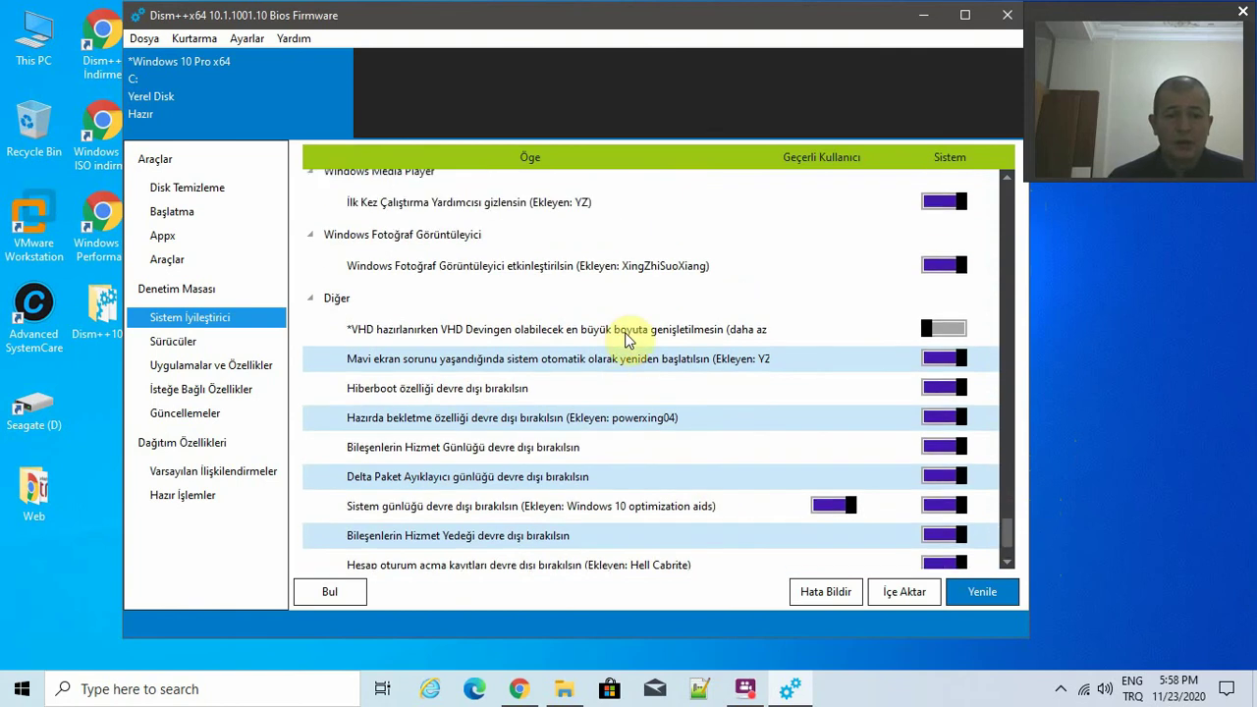
{"action": "scroll", "coordinate": [628, 339], "scroll_direction": "up", "scroll_amount": 1}
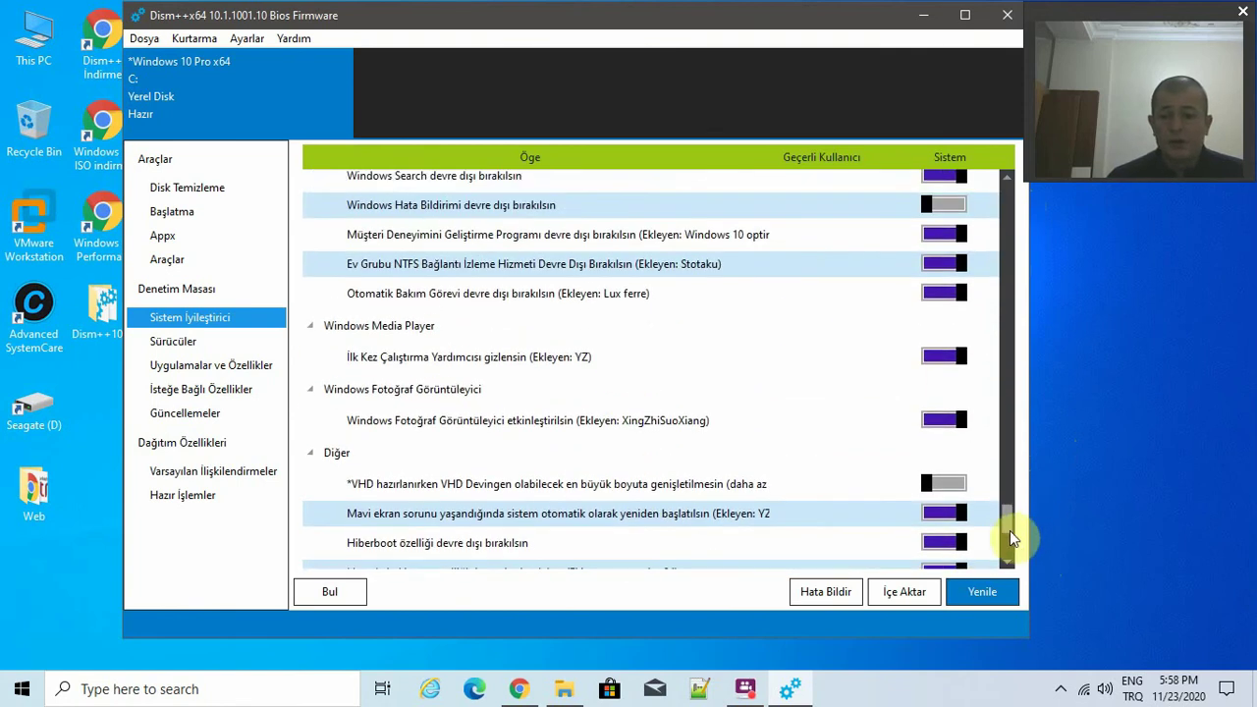
{"action": "left_click_drag", "start_coordinate": [1007, 531], "coordinate": [999, 195]}
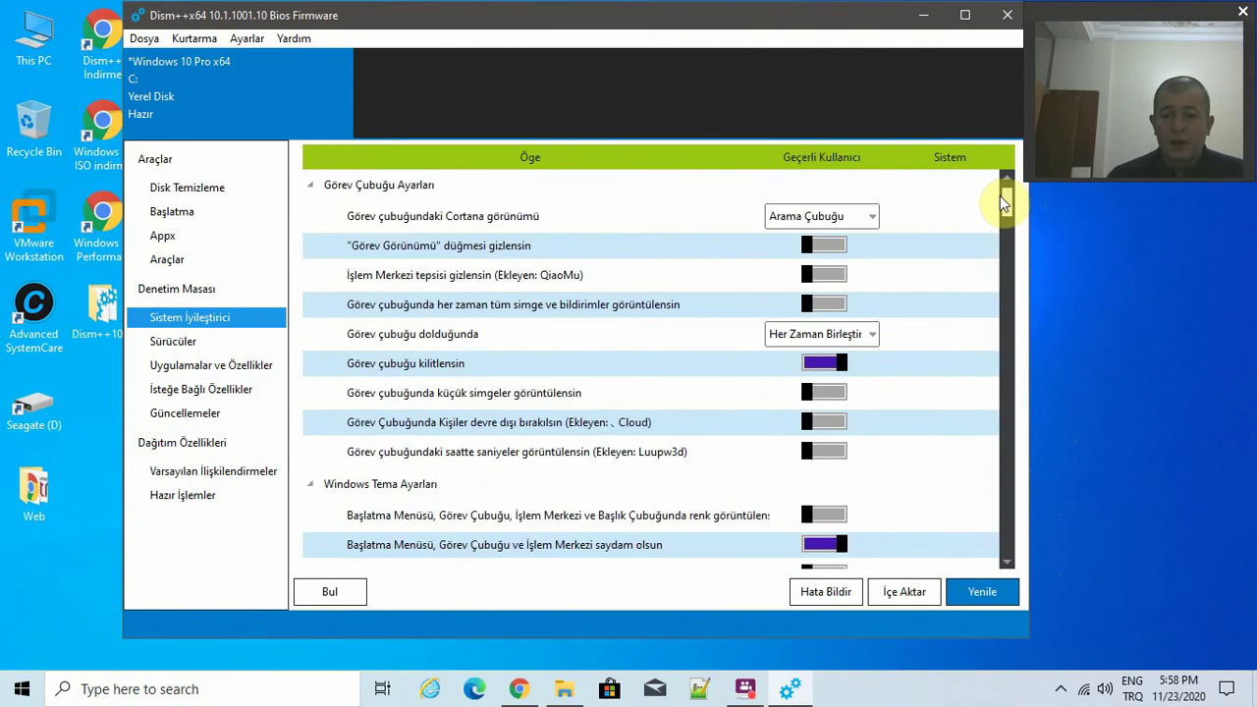
Minimize the Dism++ window and refresh the desktop.
{"action": "left_click", "coordinate": [910, 21]}
{"action": "right_click", "coordinate": [300, 174]}
{"action": "left_click", "coordinate": [356, 236]}
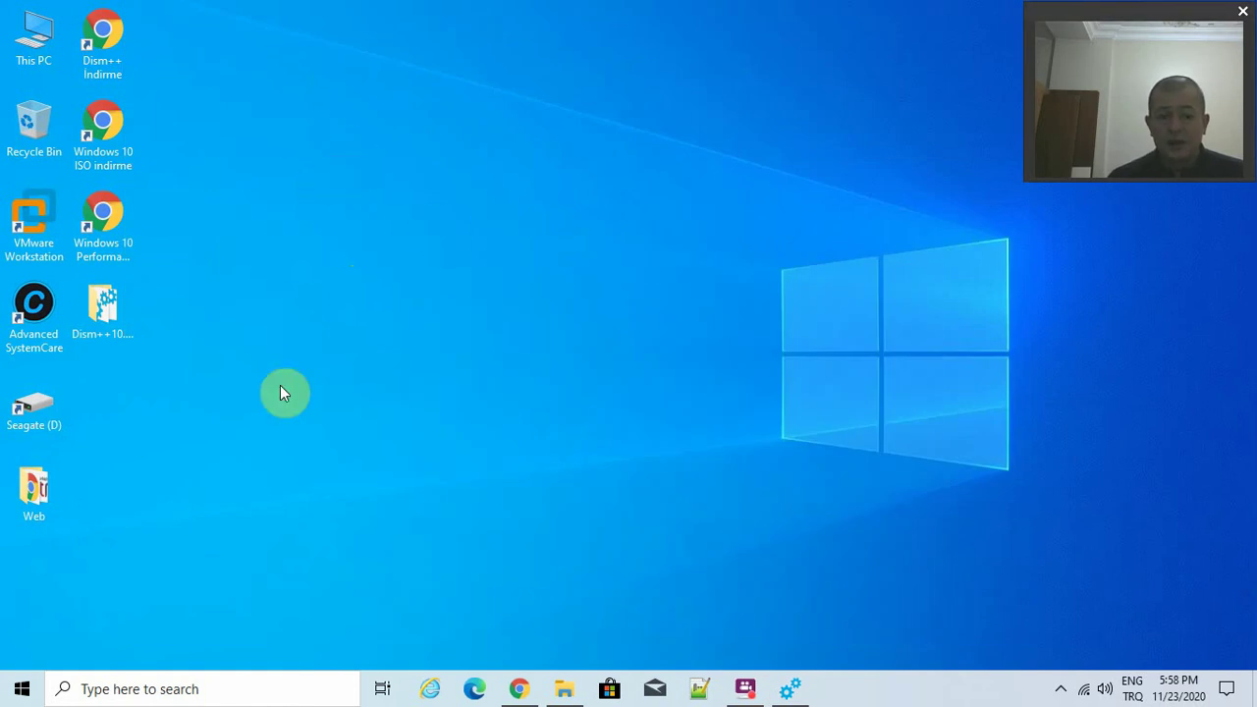
Open a Command Prompt through Run with cmd and launch System Configuration using the msconfig command.
{"action": "key", "text": "super+r"}
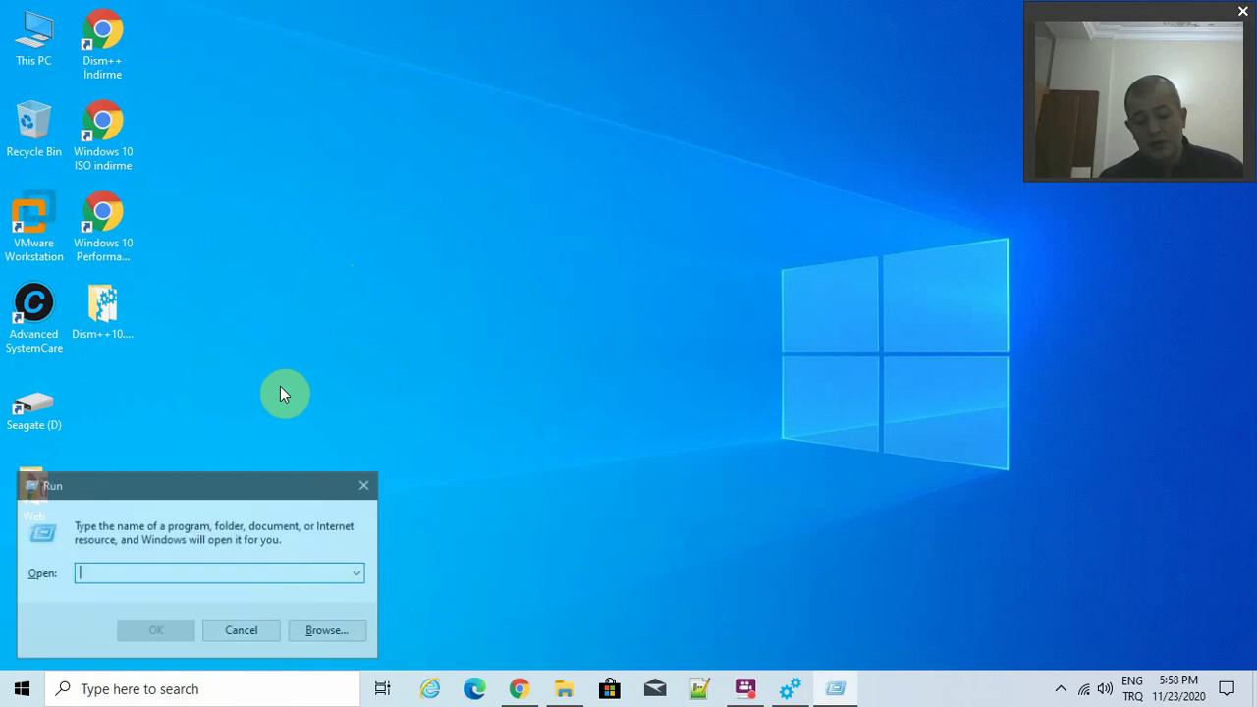
{"action": "type", "text": "cmd"}
{"action": "key", "text": "Return"}
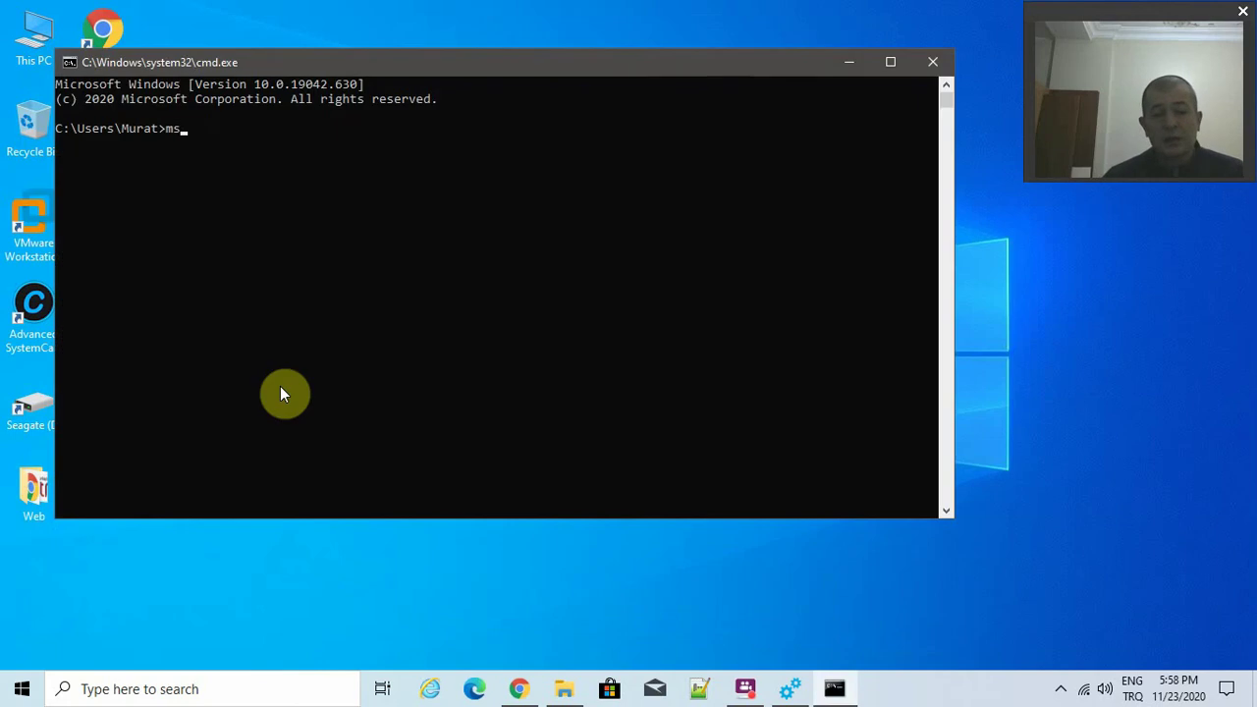
{"action": "key", "text": "Return"}
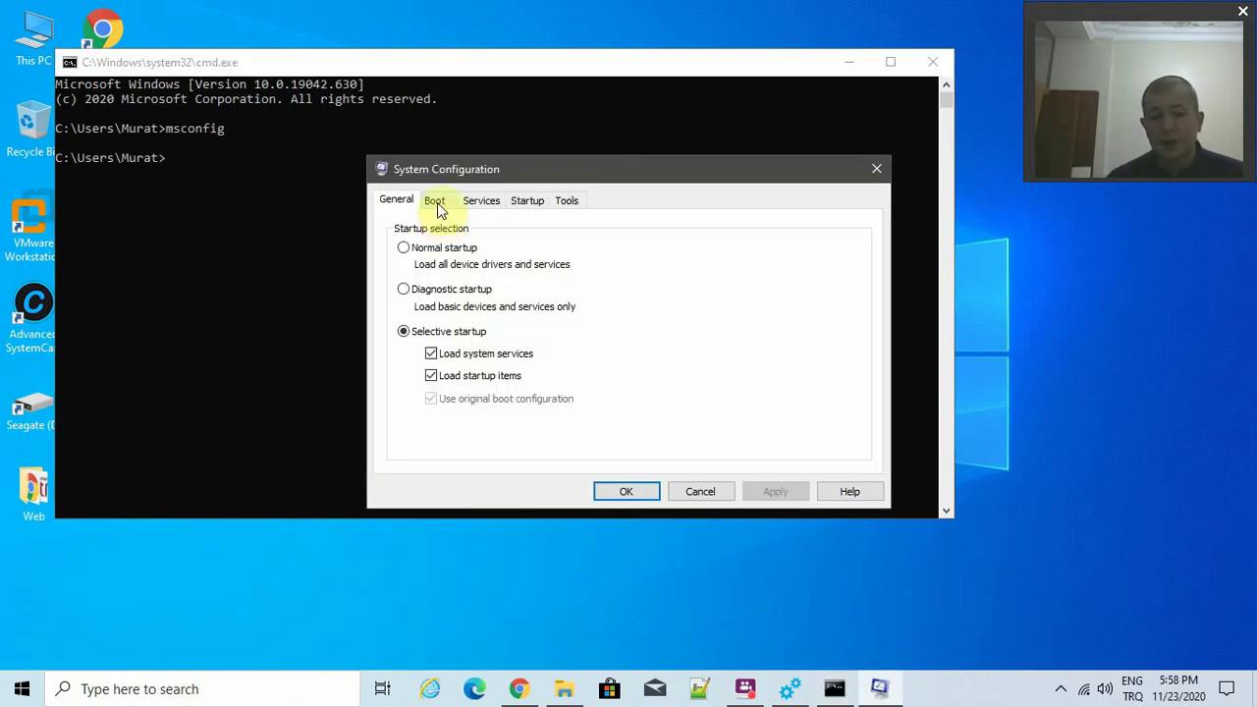
Review the Number of processors choices in the advanced boot options and close the dialog without limiting the processors.
{"action": "left_click", "coordinate": [435, 201]}
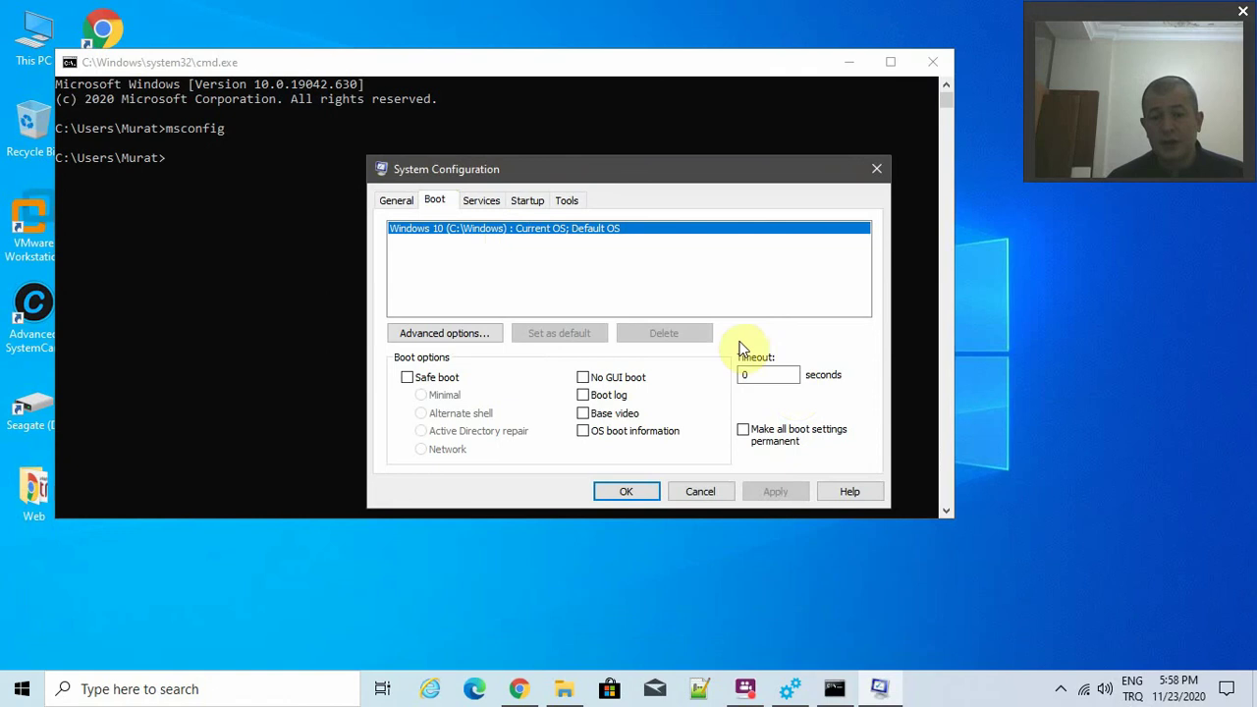
{"action": "left_click", "coordinate": [470, 333]}
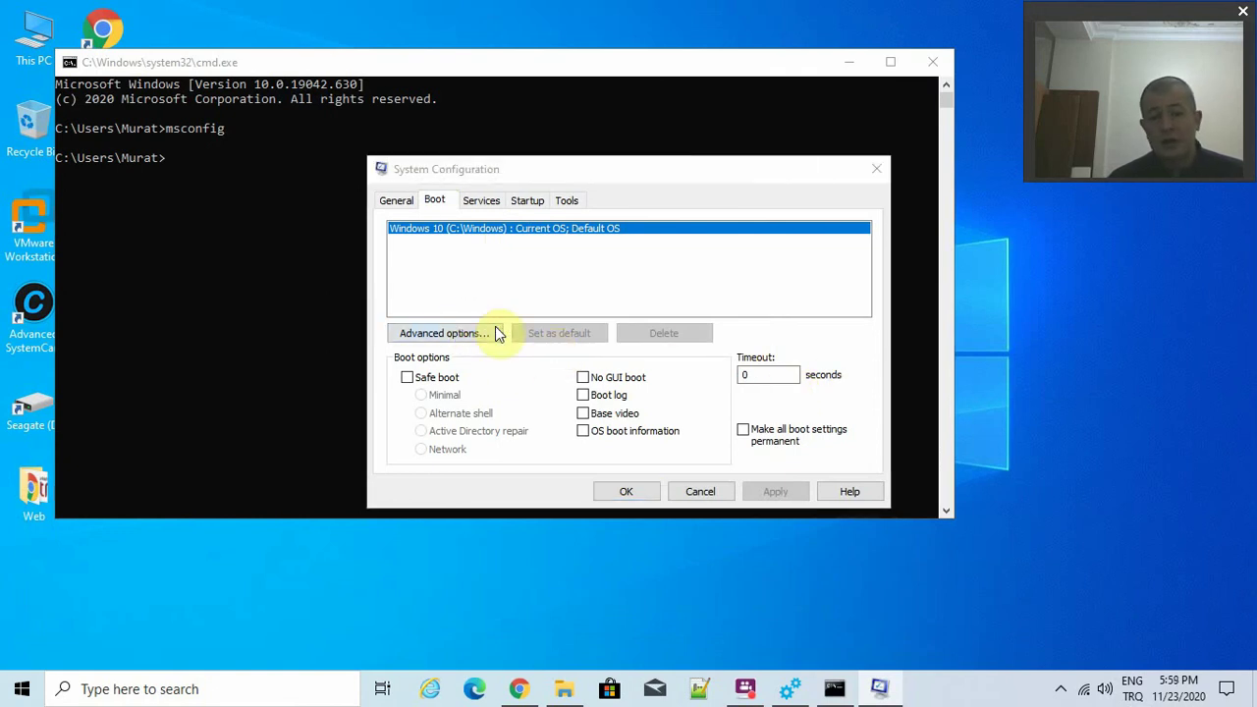
{"action": "left_click", "coordinate": [530, 206]}
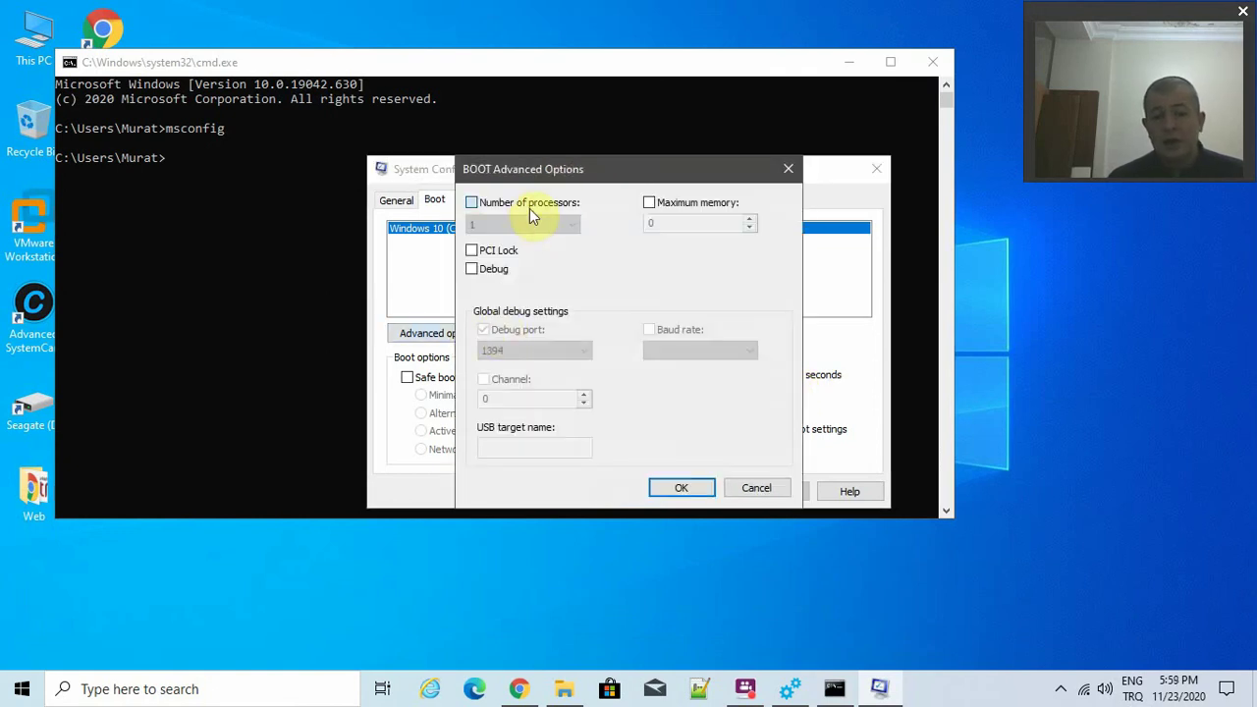
{"action": "left_click", "coordinate": [525, 222]}
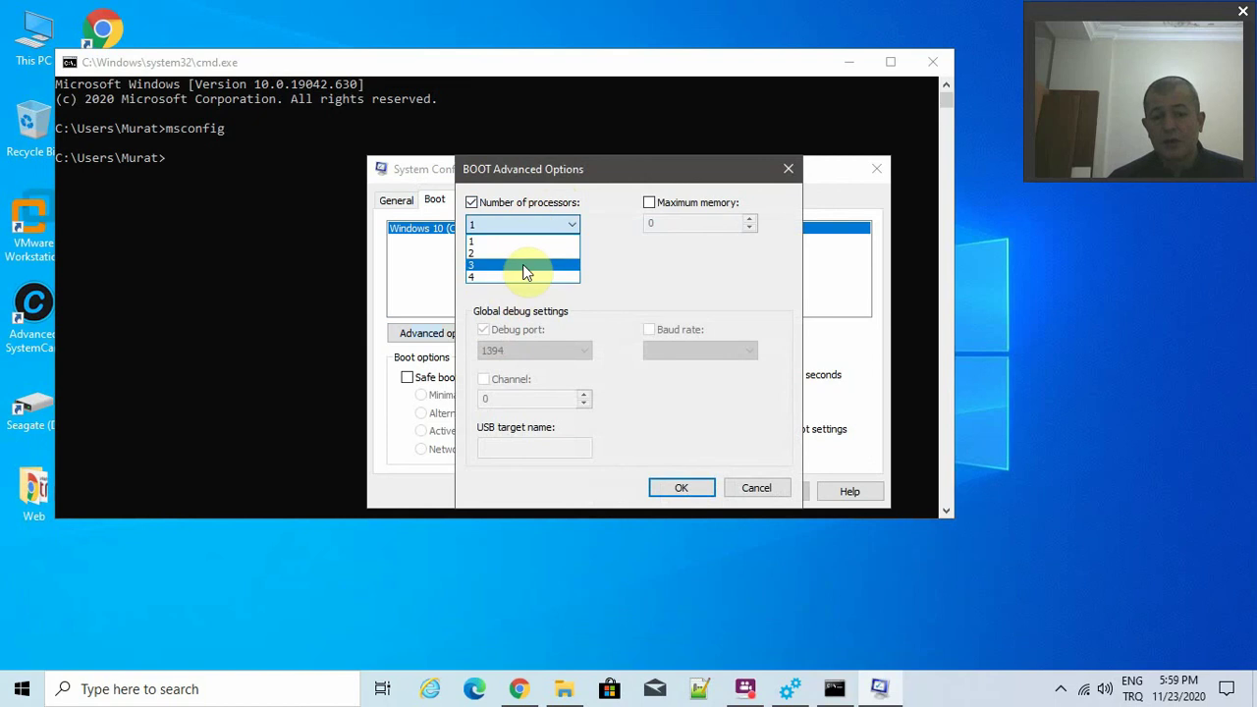
{"action": "left_click", "coordinate": [505, 205]}
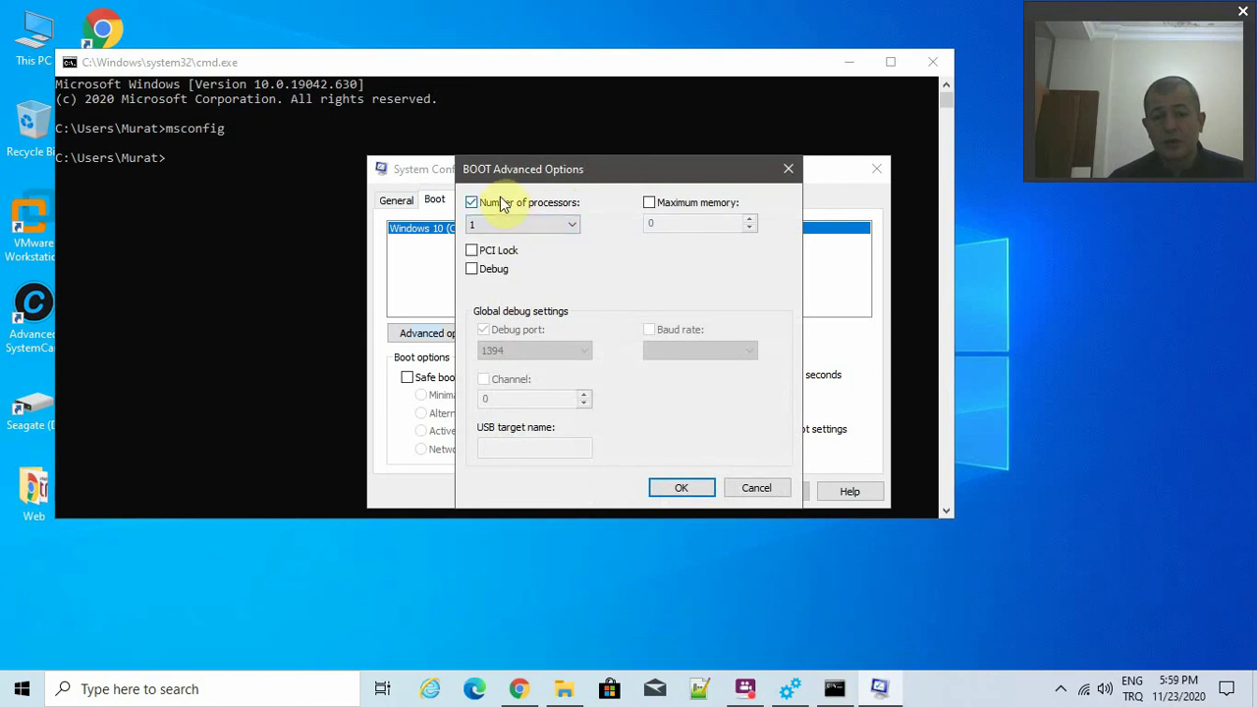
{"action": "left_click", "coordinate": [507, 206]}
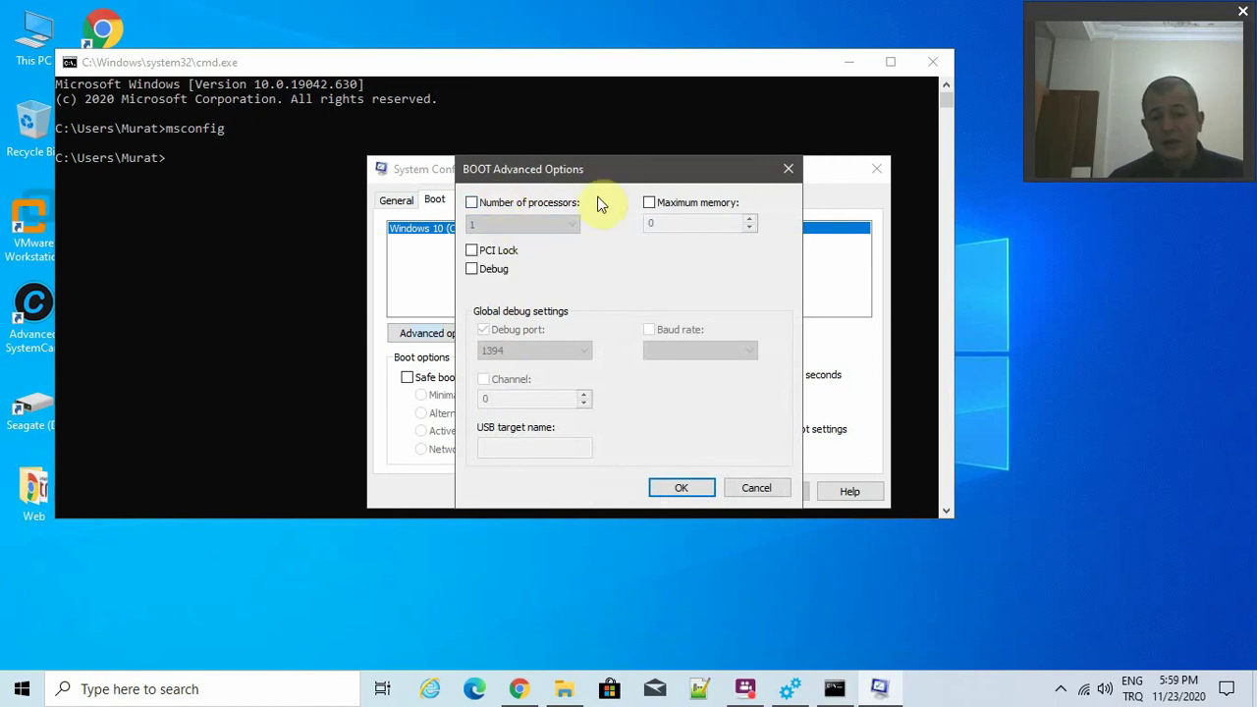
{"action": "left_click", "coordinate": [787, 173]}
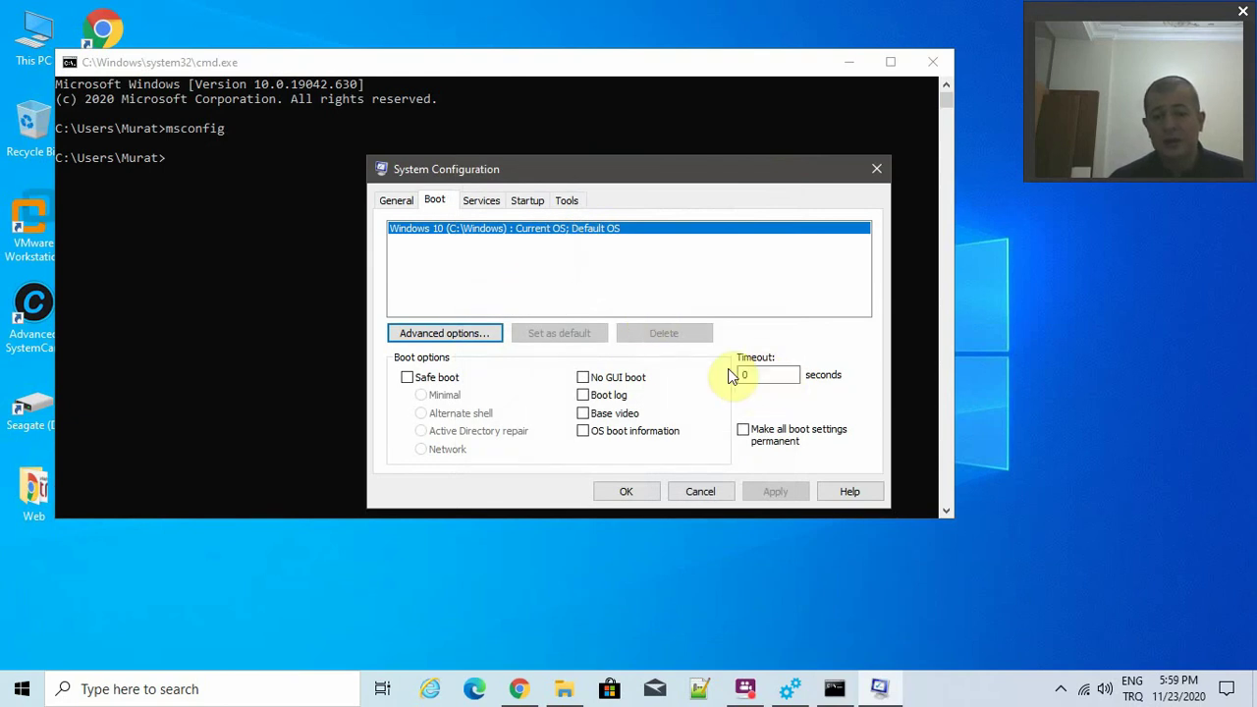
Check the boot Timeout setting in System Configuration.
{"action": "left_click", "coordinate": [771, 378]}
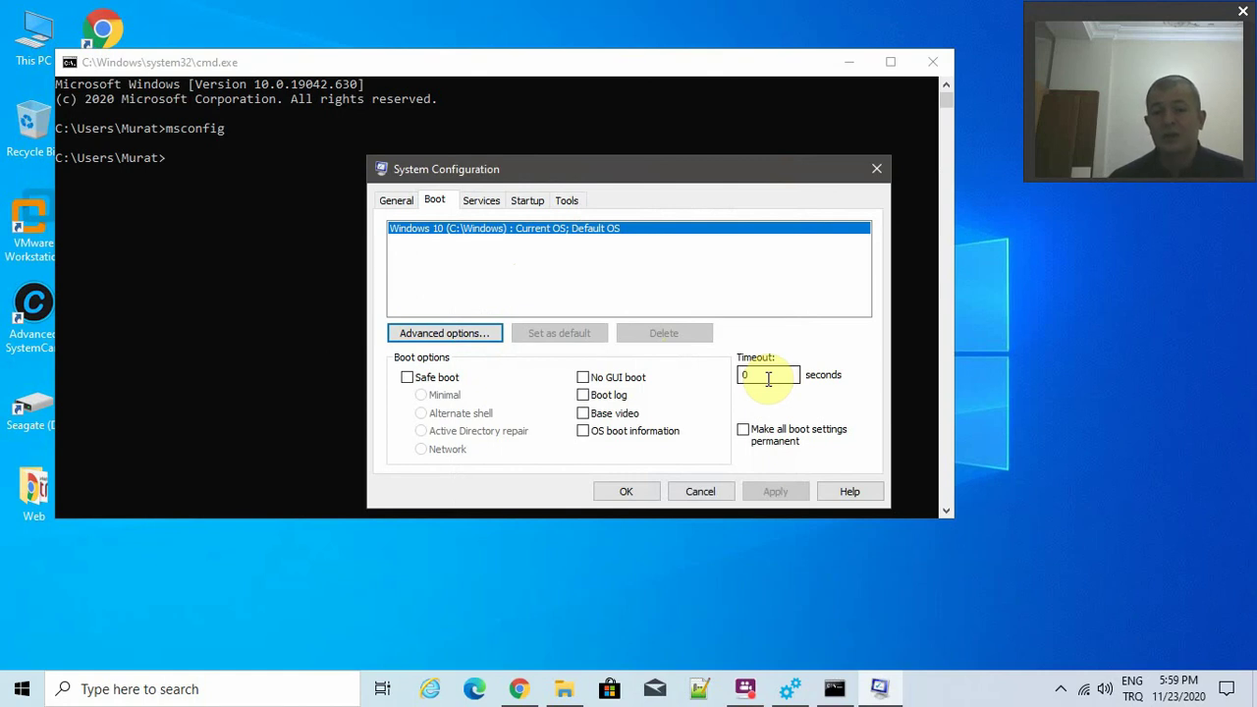
{"action": "left_click", "coordinate": [483, 204]}
{"action": "left_click", "coordinate": [442, 206]}
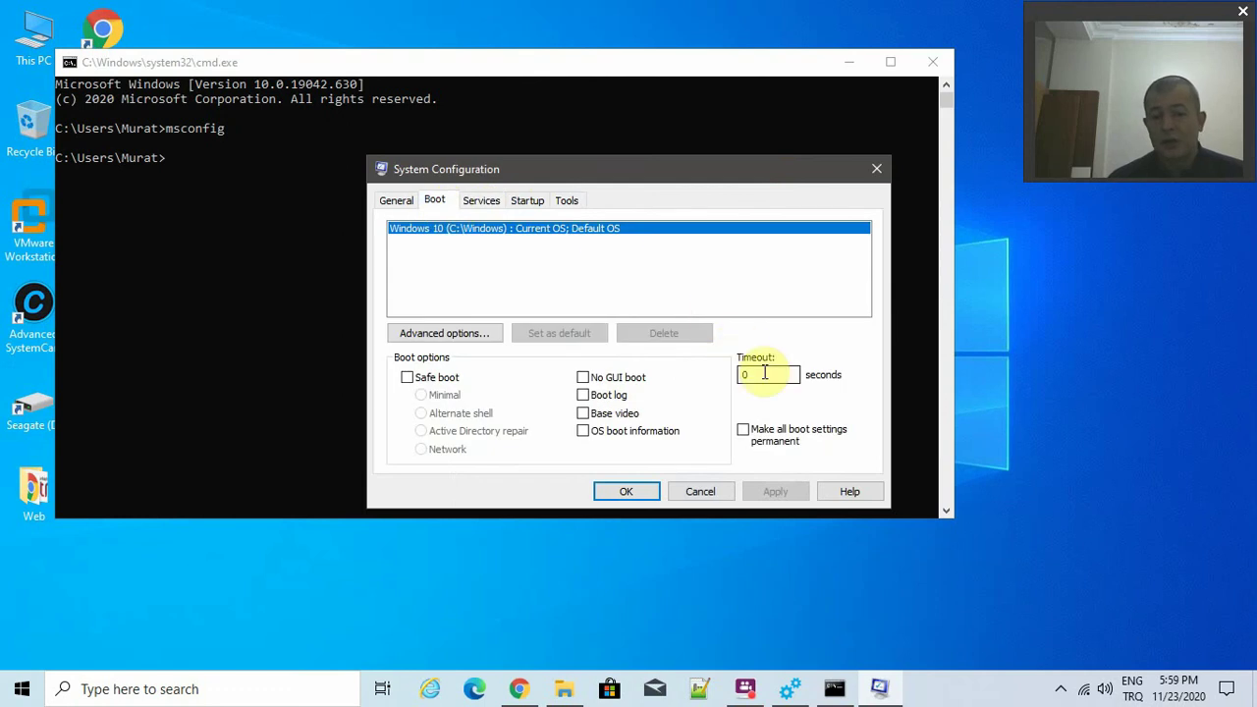
Show the System Configuration services, close the Command Prompt and browse the services list to its end.
{"action": "left_click", "coordinate": [479, 202]}
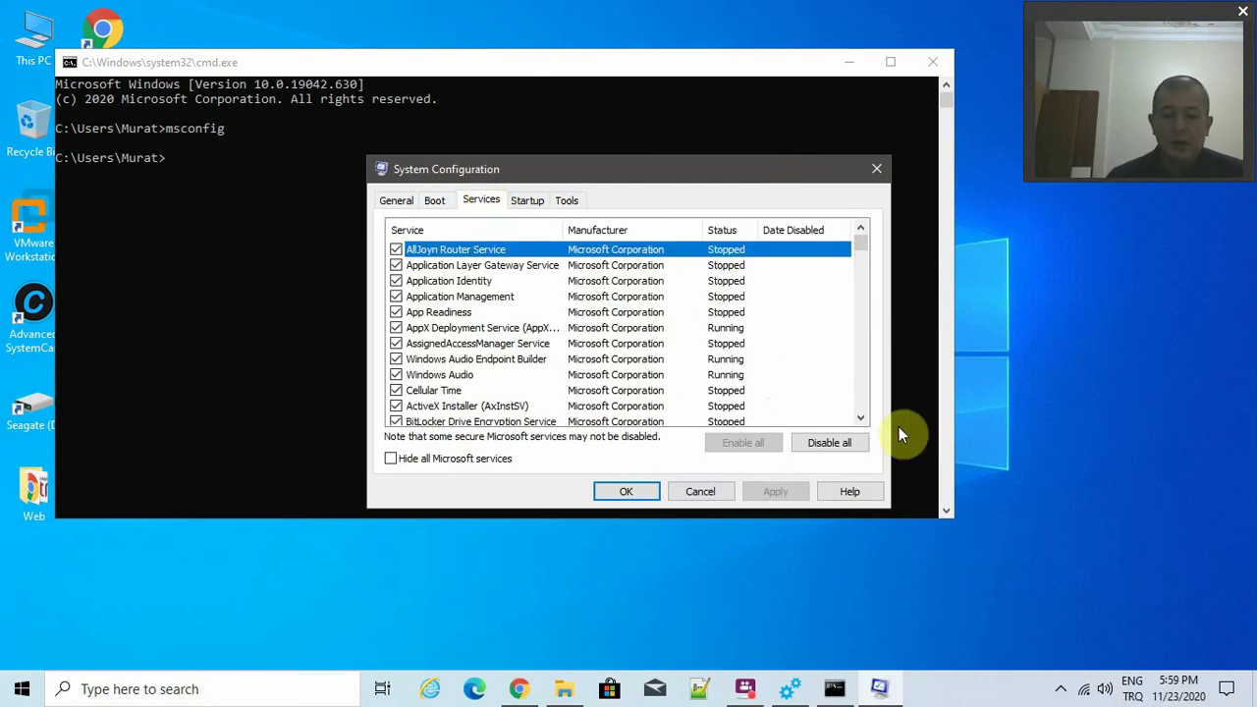
{"action": "left_click_drag", "start_coordinate": [664, 174], "coordinate": [577, 73]}
{"action": "left_click", "coordinate": [929, 62]}
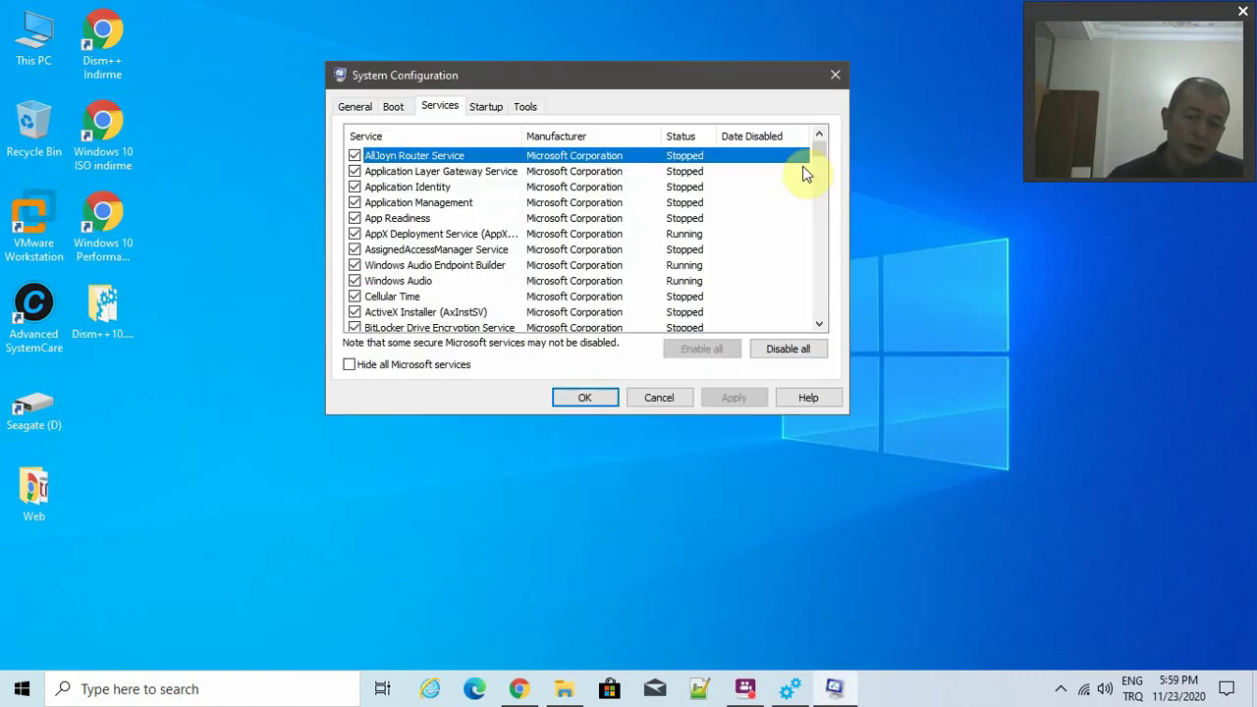
{"action": "left_click_drag", "start_coordinate": [826, 150], "coordinate": [789, 324]}
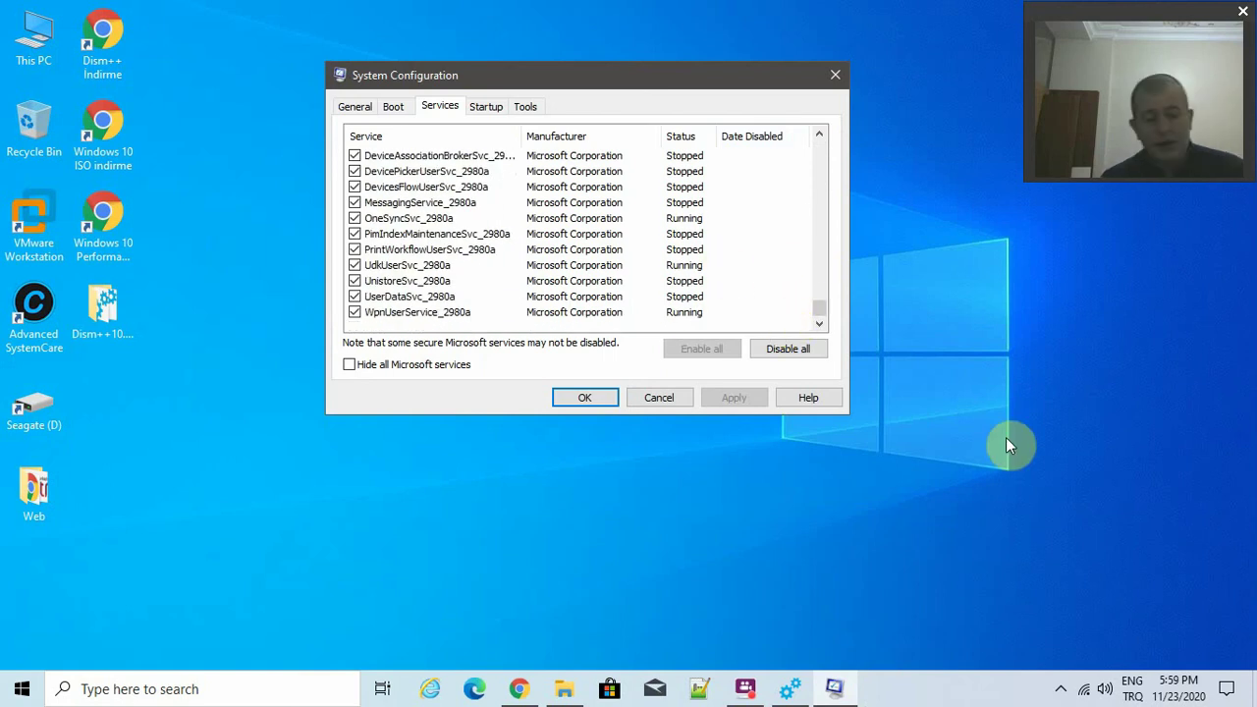
Open the Services console through Run with services.msc and maximize its window.
{"action": "key", "text": "super+r"}
{"action": "type", "text": "ser"}
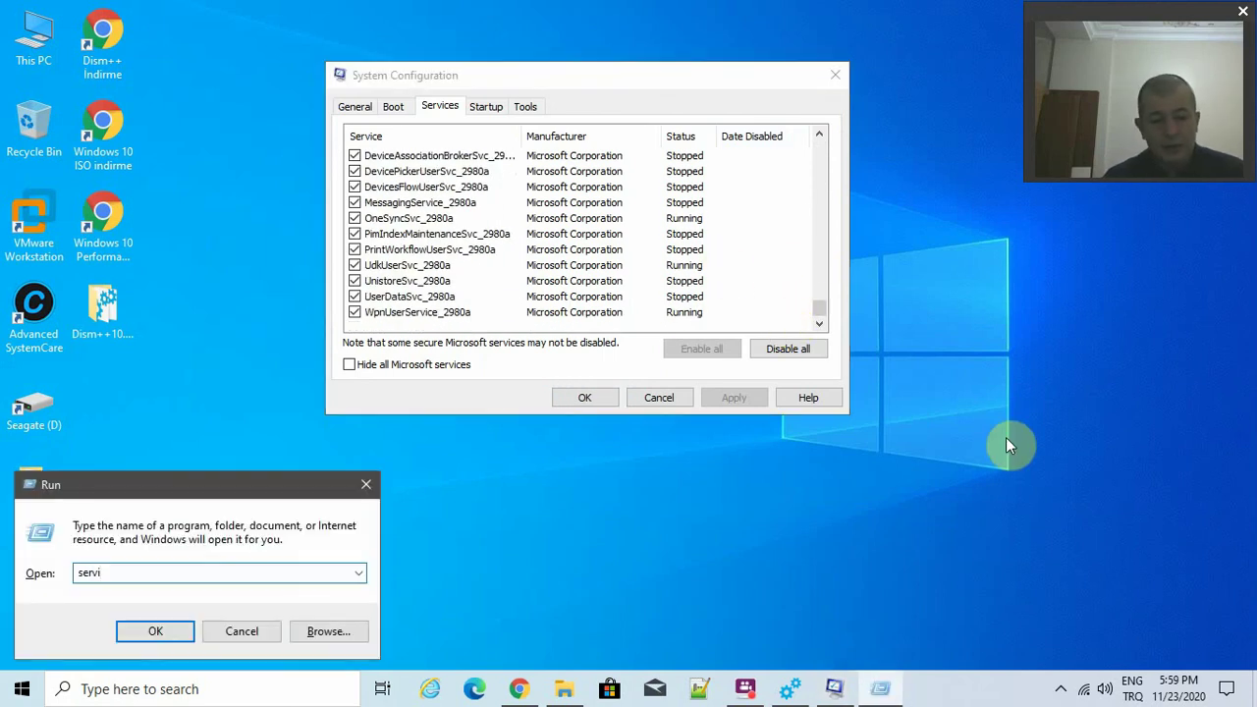
{"action": "type", "text": "ces.msc"}
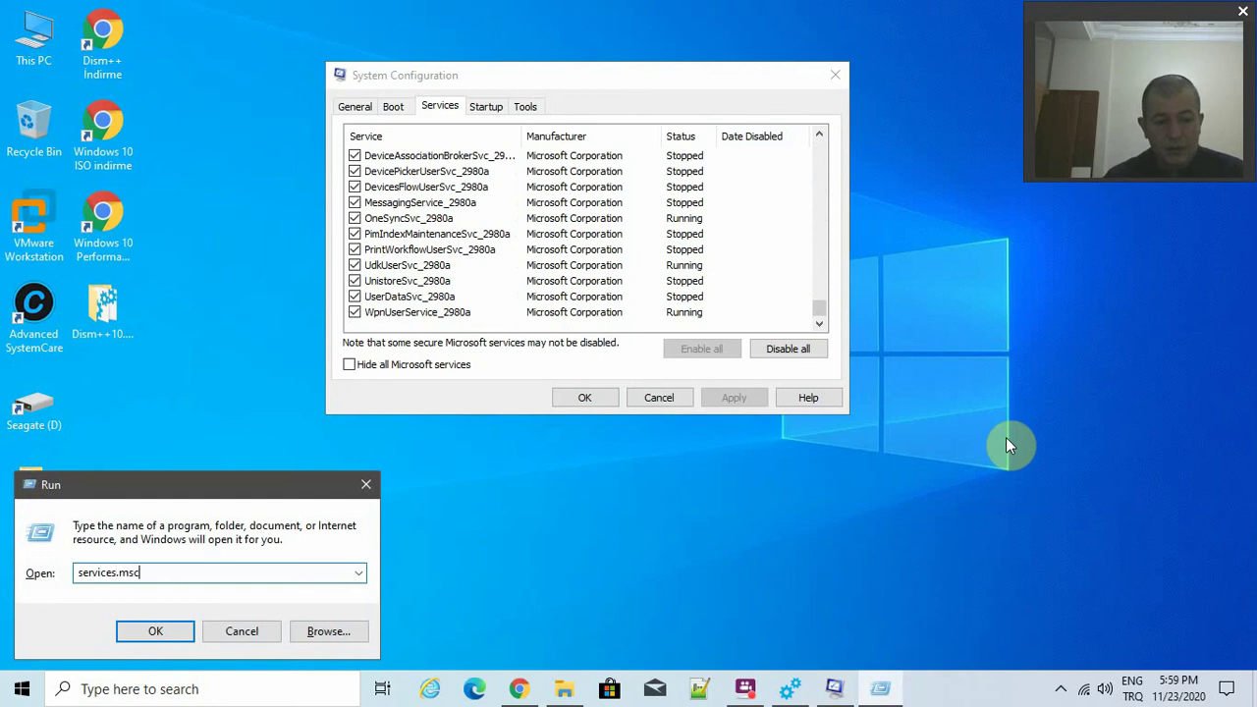
{"action": "key", "text": "Return"}
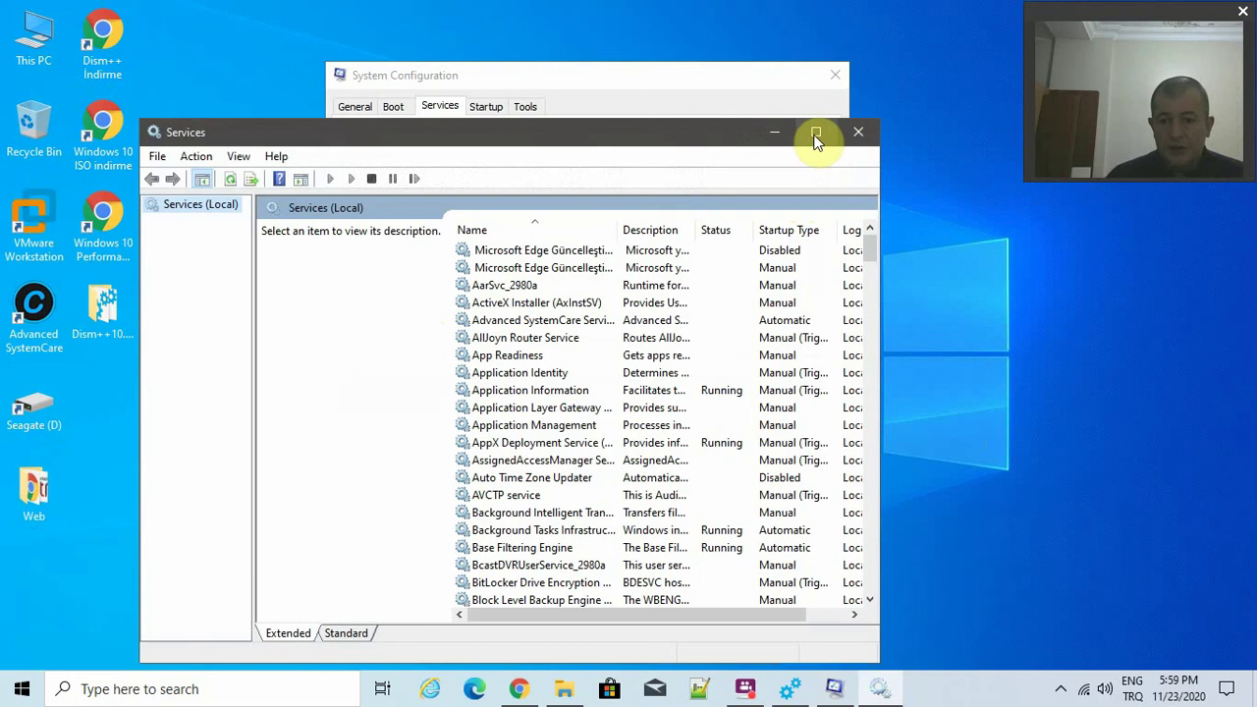
{"action": "left_click", "coordinate": [815, 132]}
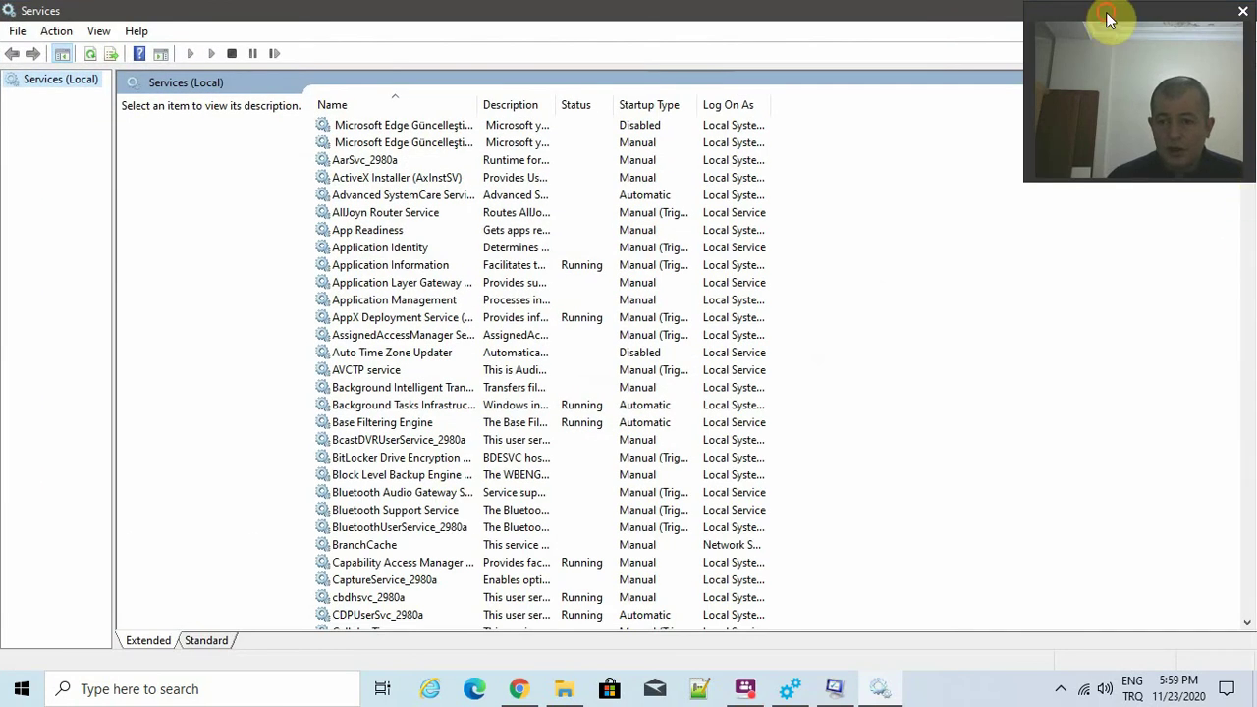
Browse the Services console list with its Log On As column widened, and close the console.
{"action": "left_click_drag", "start_coordinate": [1246, 140], "coordinate": [1248, 287]}
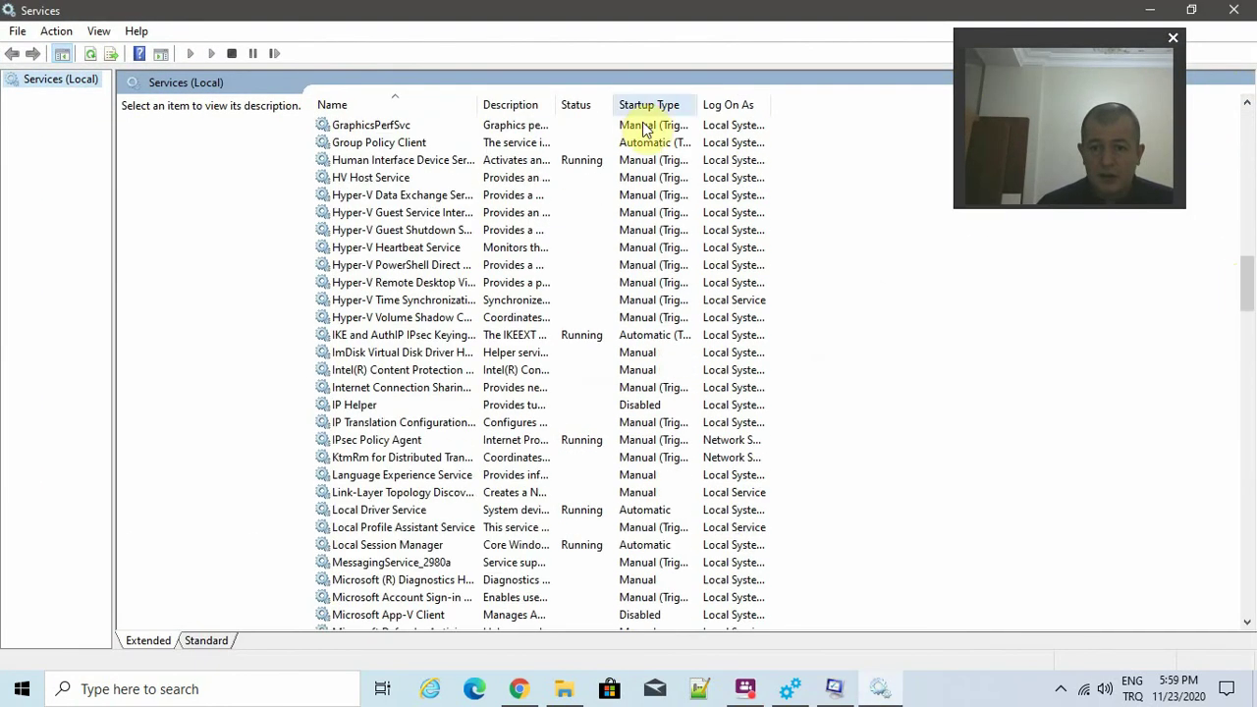
{"action": "left_click_drag", "start_coordinate": [772, 104], "coordinate": [807, 104]}
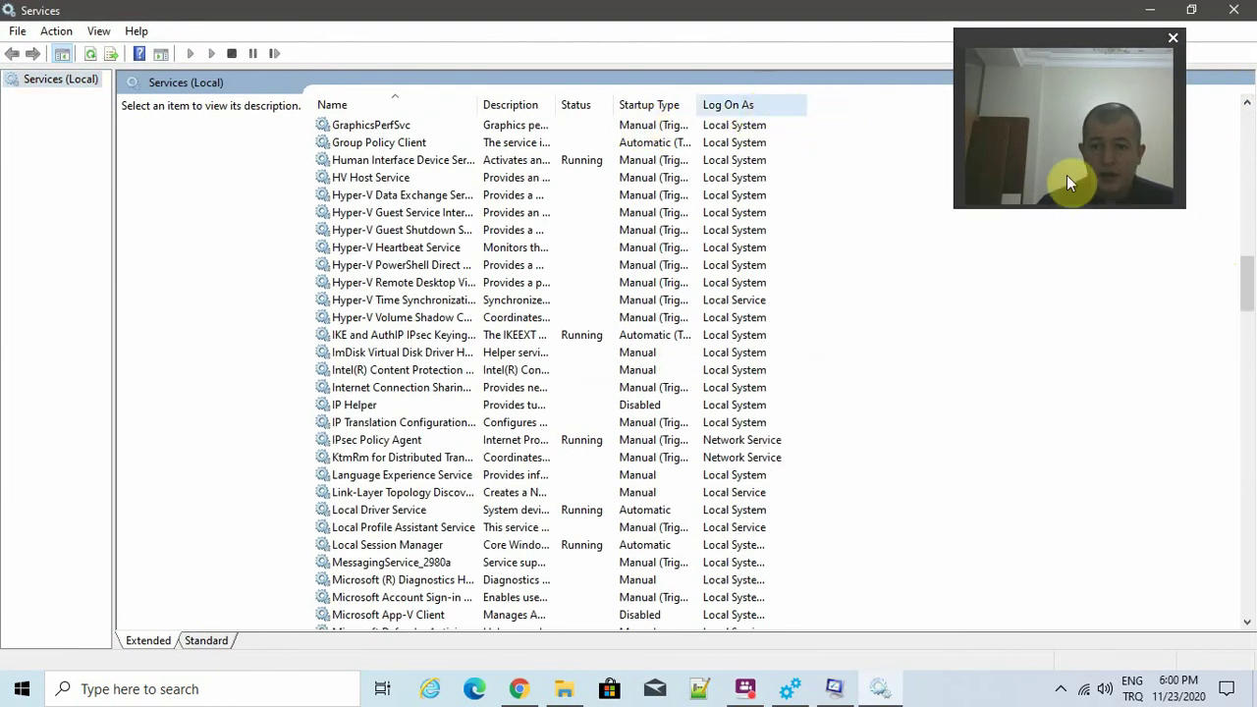
{"action": "left_click_drag", "start_coordinate": [1243, 272], "coordinate": [1249, 609]}
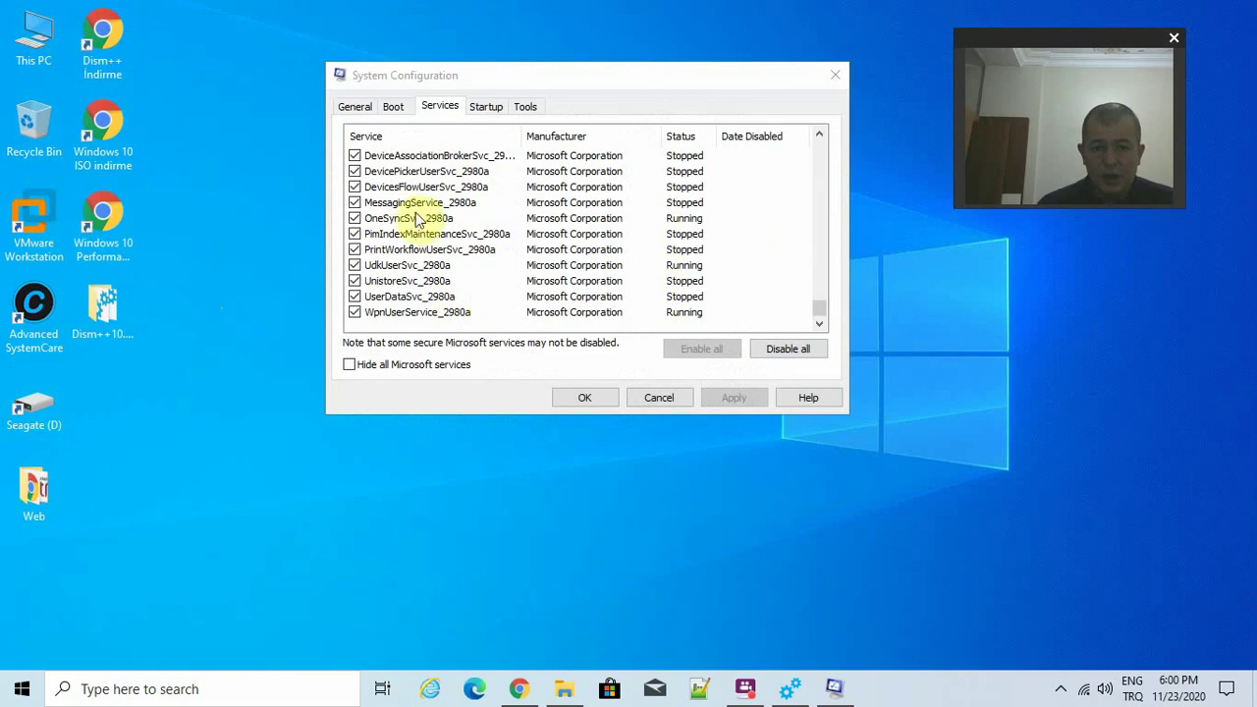
Disable the Xbox Accessory Management service in System Configuration and enable it again.
{"action": "scroll", "coordinate": [423, 268], "scroll_direction": "up", "scroll_amount": 3}
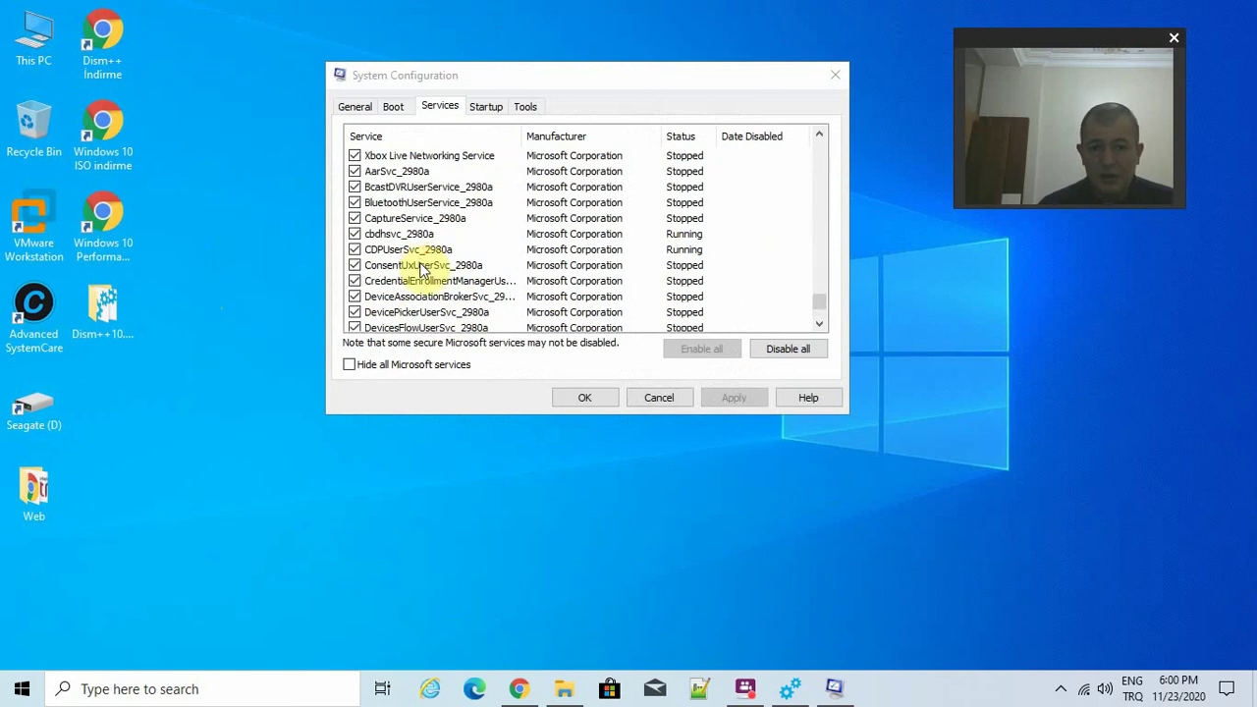
{"action": "scroll", "coordinate": [422, 268], "scroll_direction": "up", "scroll_amount": 1}
{"action": "left_click", "coordinate": [355, 187]}
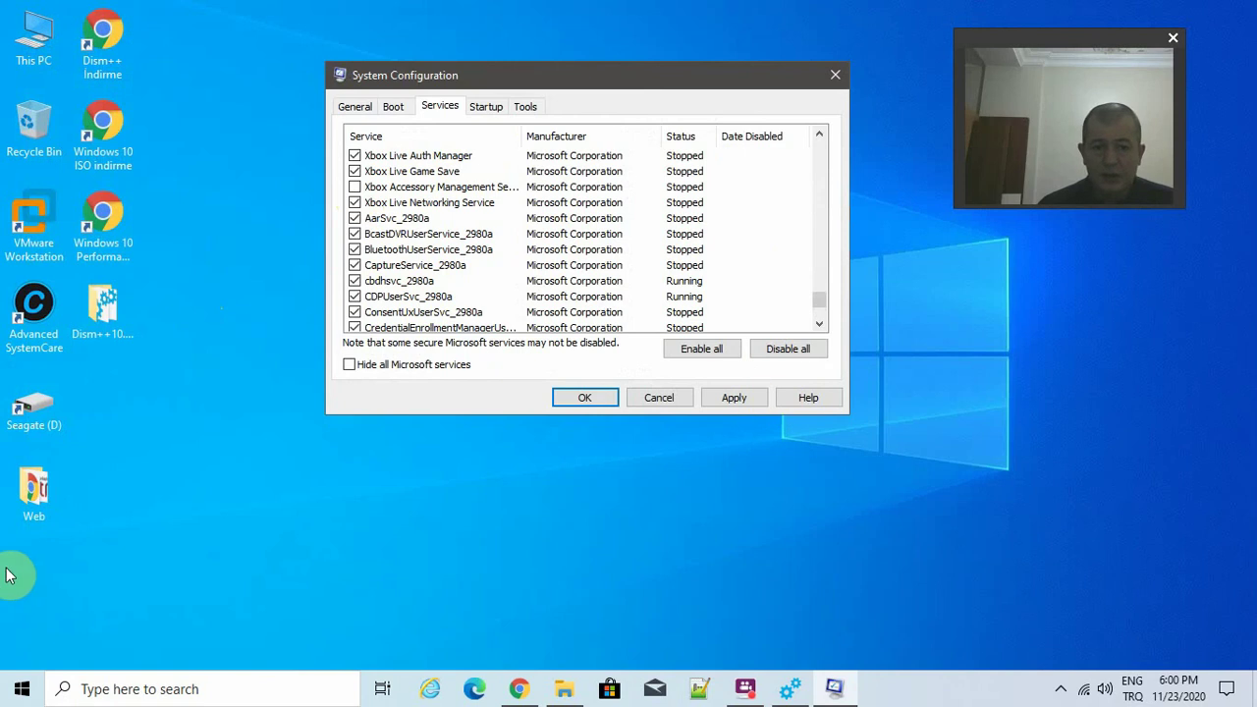
{"action": "left_click", "coordinate": [354, 188]}
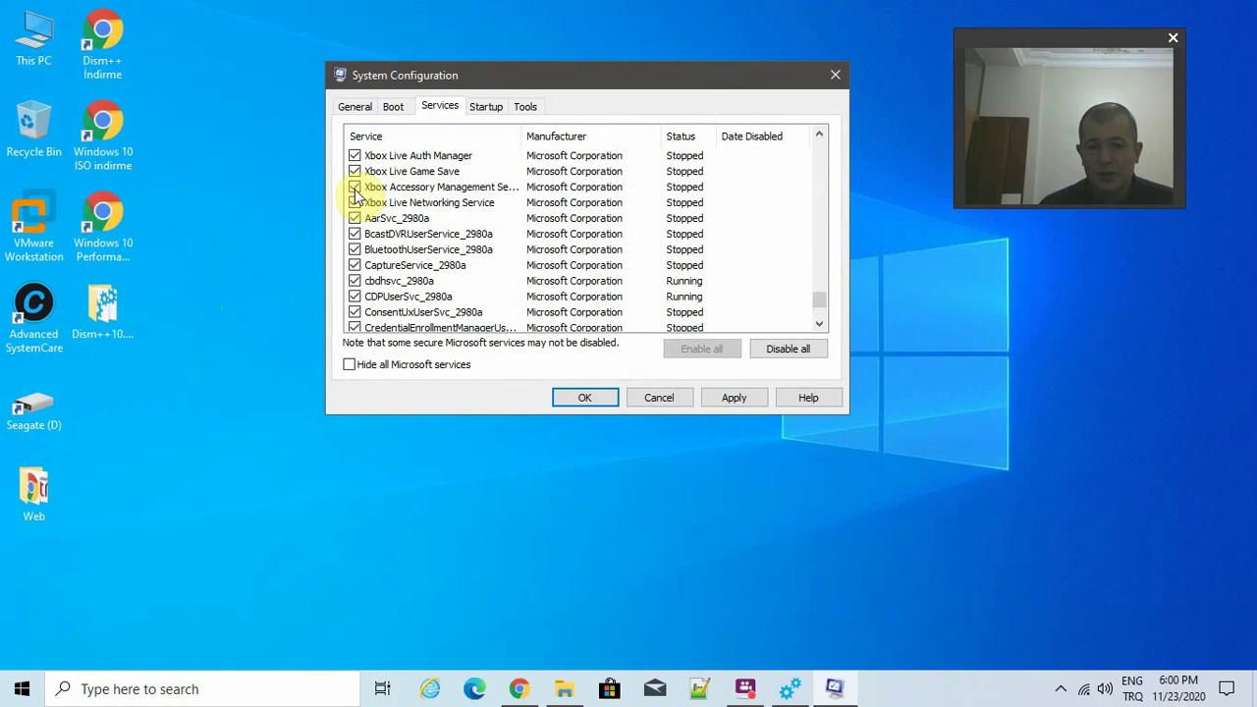
Review the services list around the Windows Insider Service and close System Configuration without applying changes.
{"action": "scroll", "coordinate": [422, 236], "scroll_direction": "up", "scroll_amount": 4}
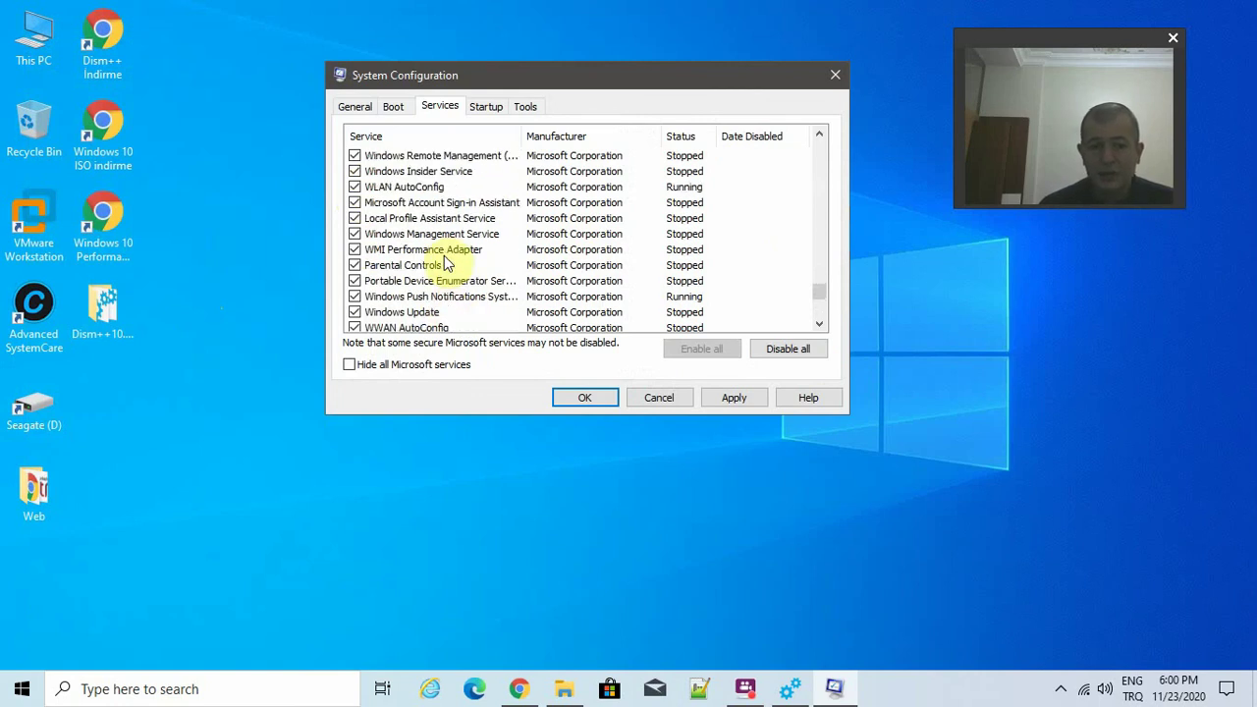
{"action": "scroll", "coordinate": [446, 263], "scroll_direction": "up", "scroll_amount": 2}
{"action": "scroll", "coordinate": [469, 253], "scroll_direction": "down", "scroll_amount": 1}
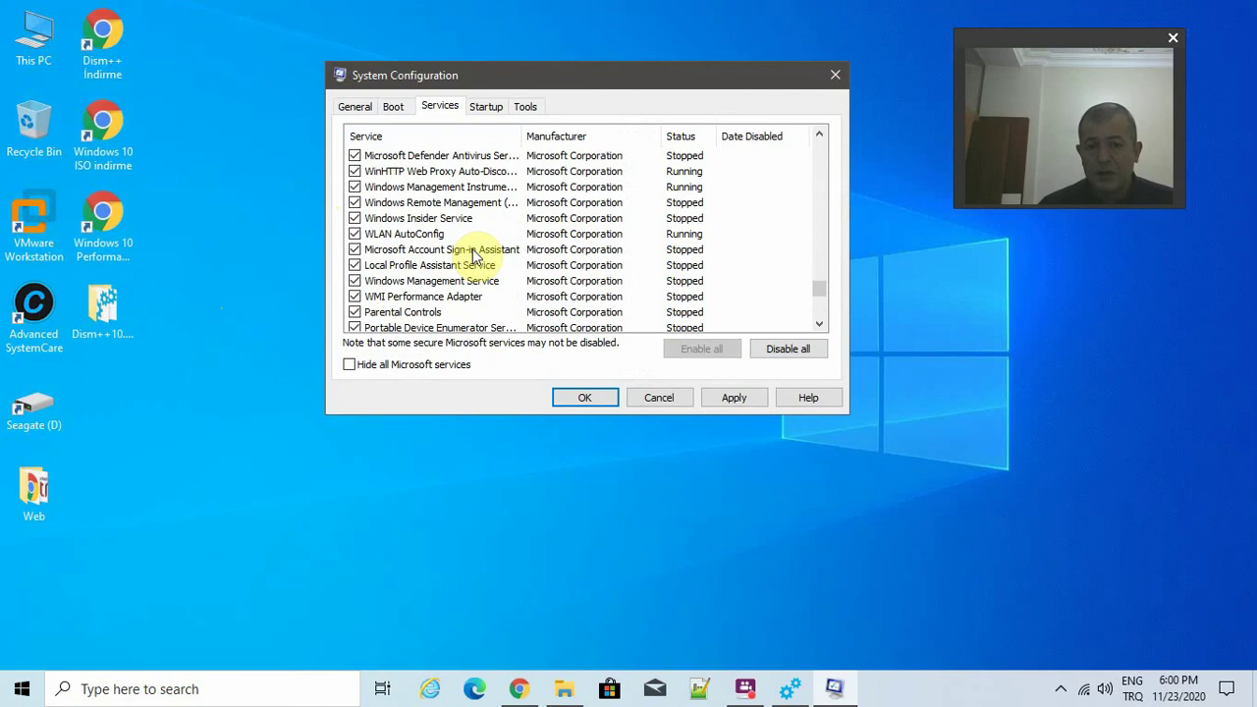
{"action": "left_click", "coordinate": [483, 218]}
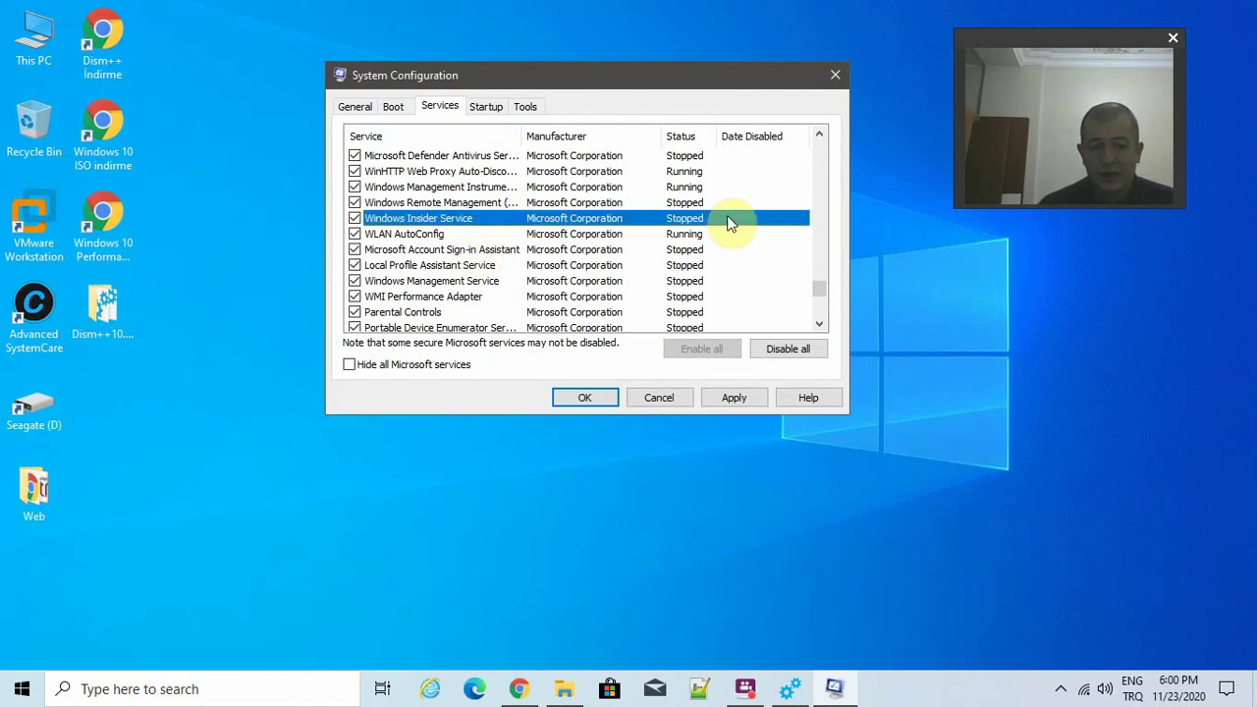
{"action": "left_click", "coordinate": [655, 397]}
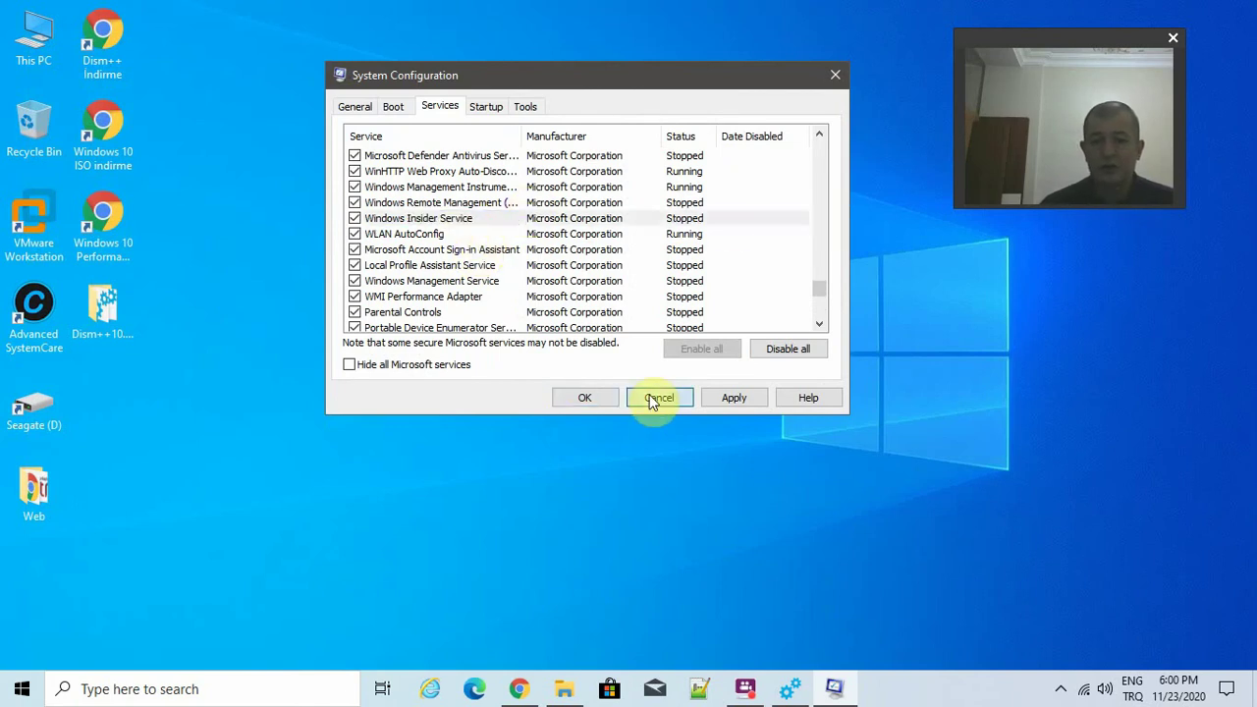
Refresh the desktop twice.
{"action": "right_click", "coordinate": [509, 203]}
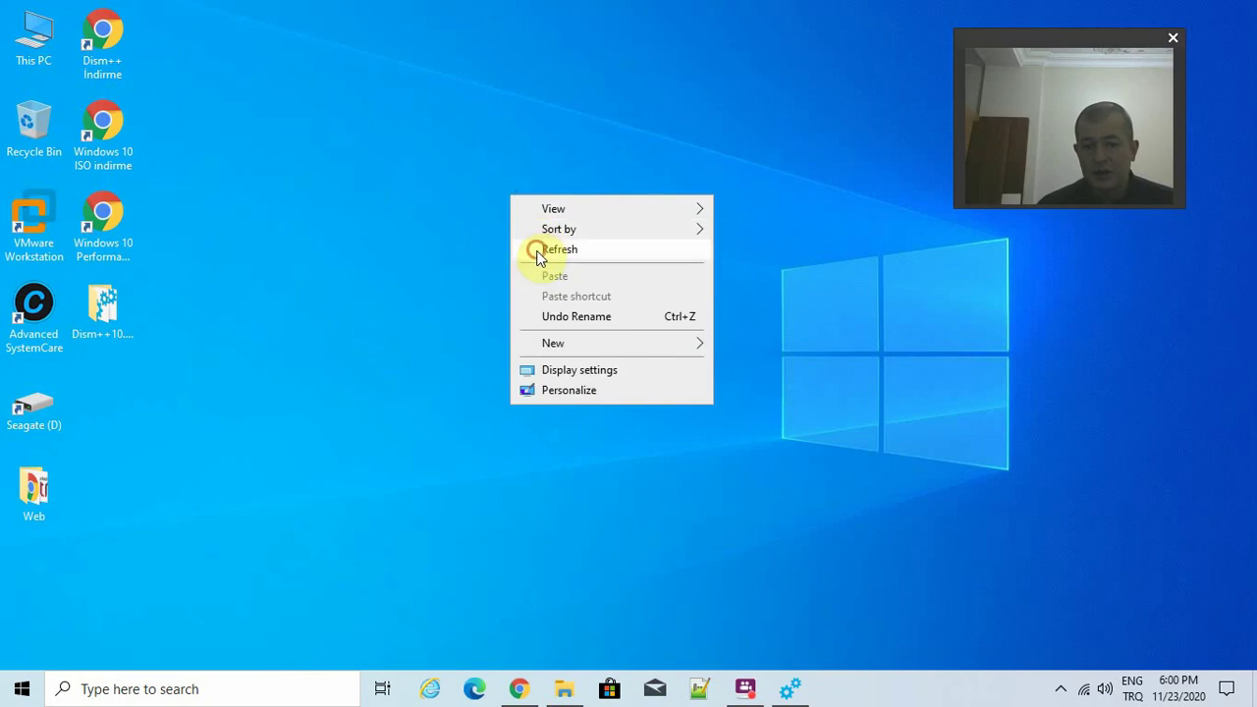
{"action": "left_click", "coordinate": [539, 251]}
{"action": "left_click_drag", "start_coordinate": [1018, 44], "coordinate": [1088, 17]}
{"action": "right_click", "coordinate": [488, 154]}
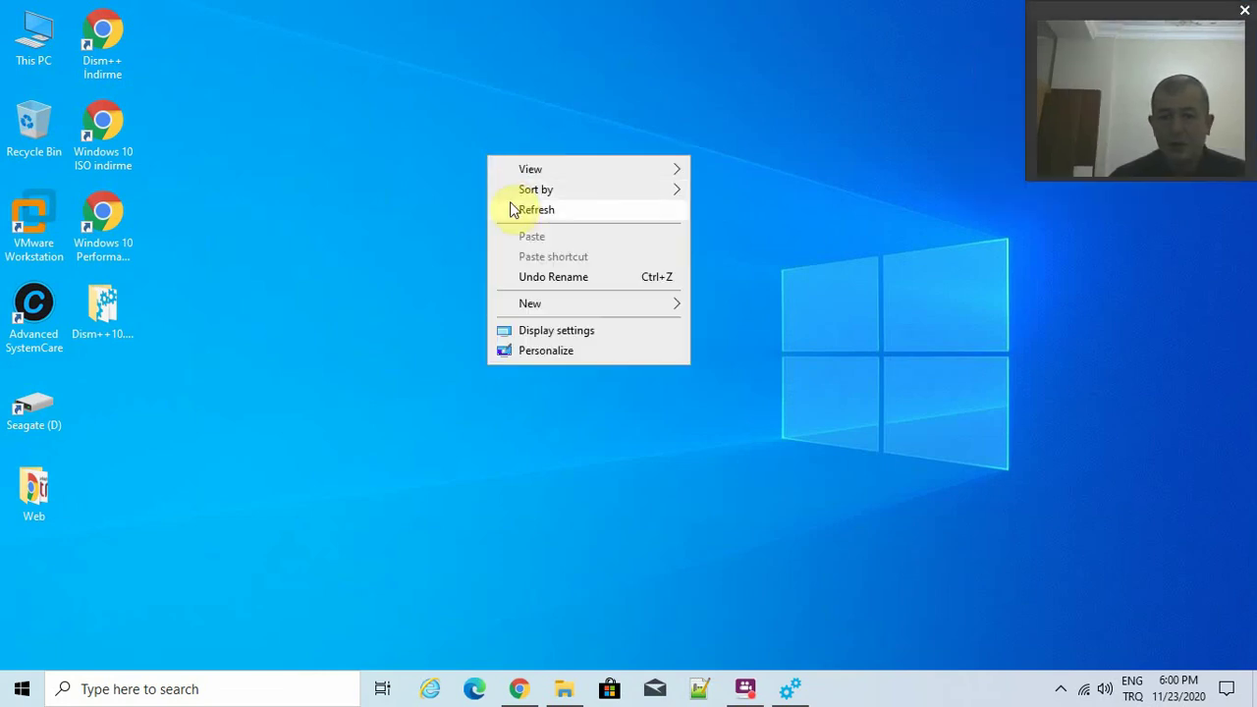
{"action": "left_click", "coordinate": [510, 204]}
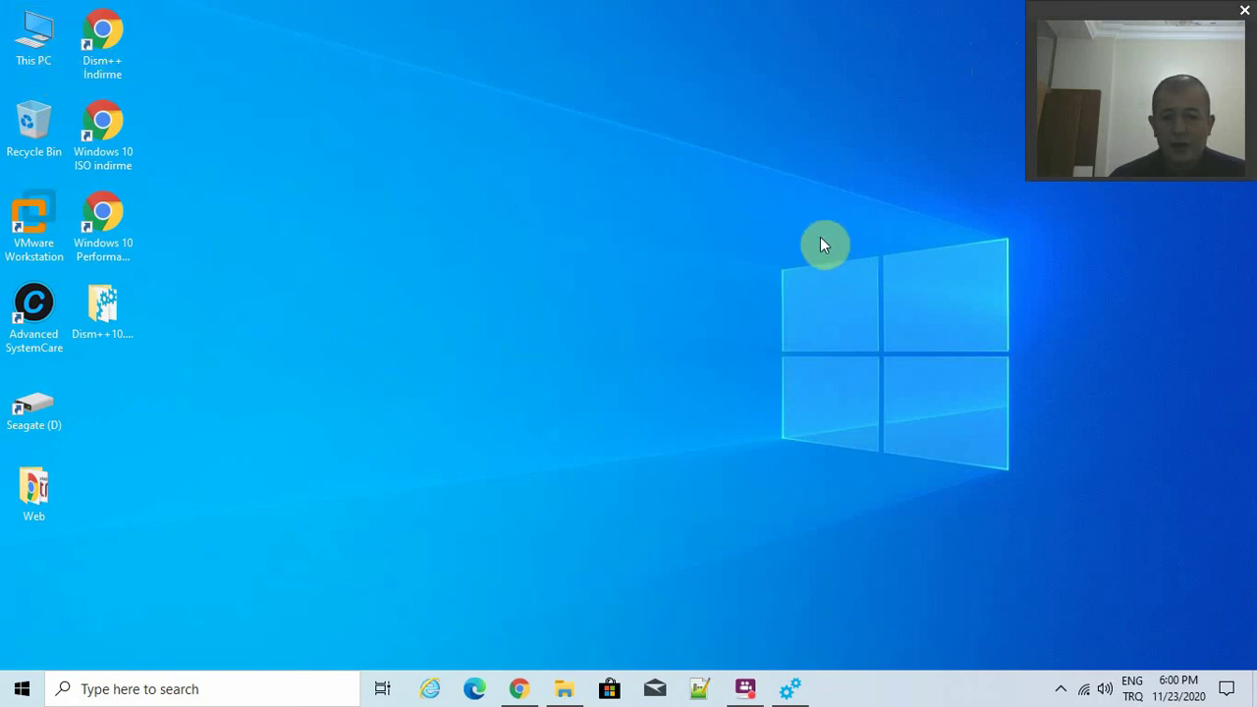
Open This PC in File Explorer and show the computer's System properties.
{"action": "key", "text": "super+e"}
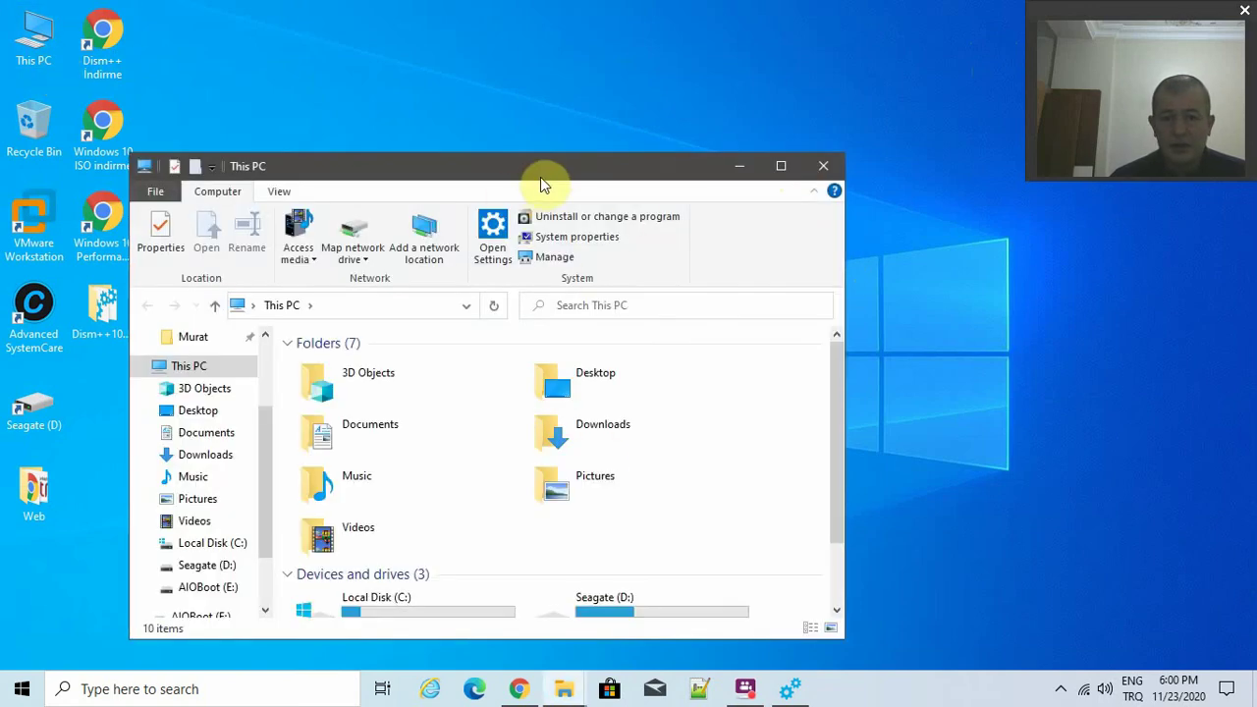
{"action": "left_click_drag", "start_coordinate": [540, 182], "coordinate": [603, 68]}
{"action": "scroll", "coordinate": [749, 401], "scroll_direction": "down", "scroll_amount": 2}
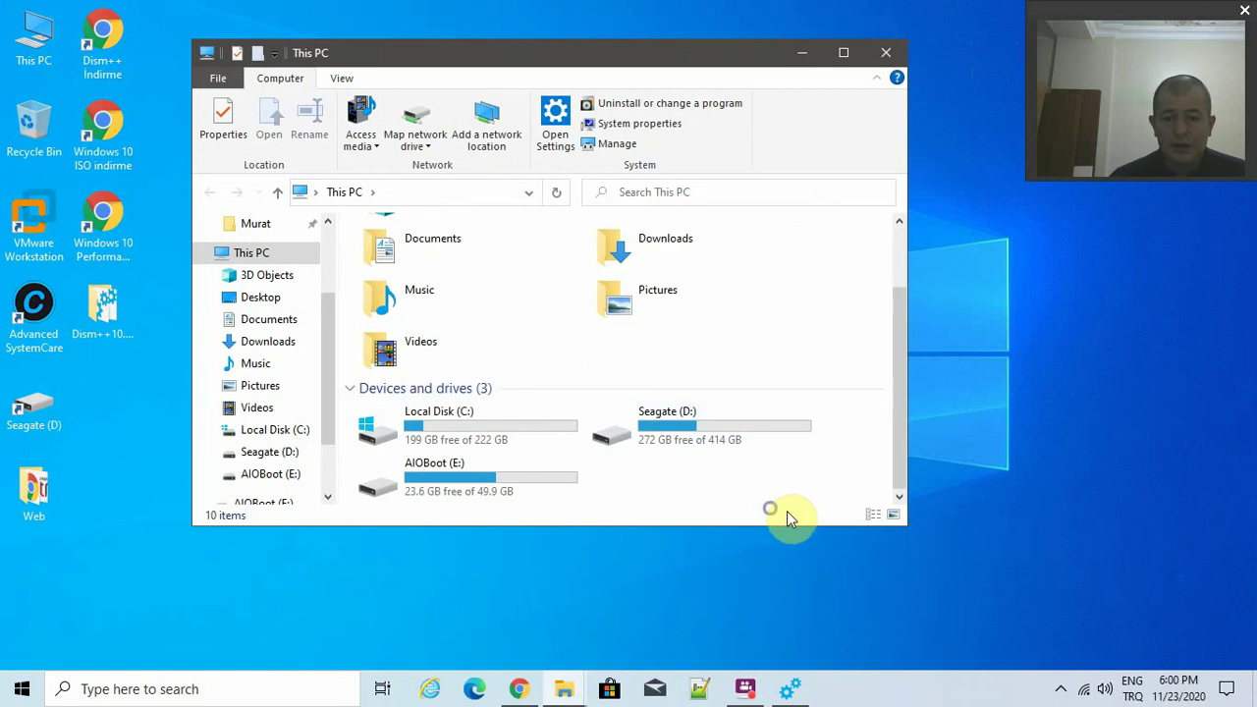
{"action": "right_click", "coordinate": [736, 481]}
{"action": "left_click", "coordinate": [776, 469]}
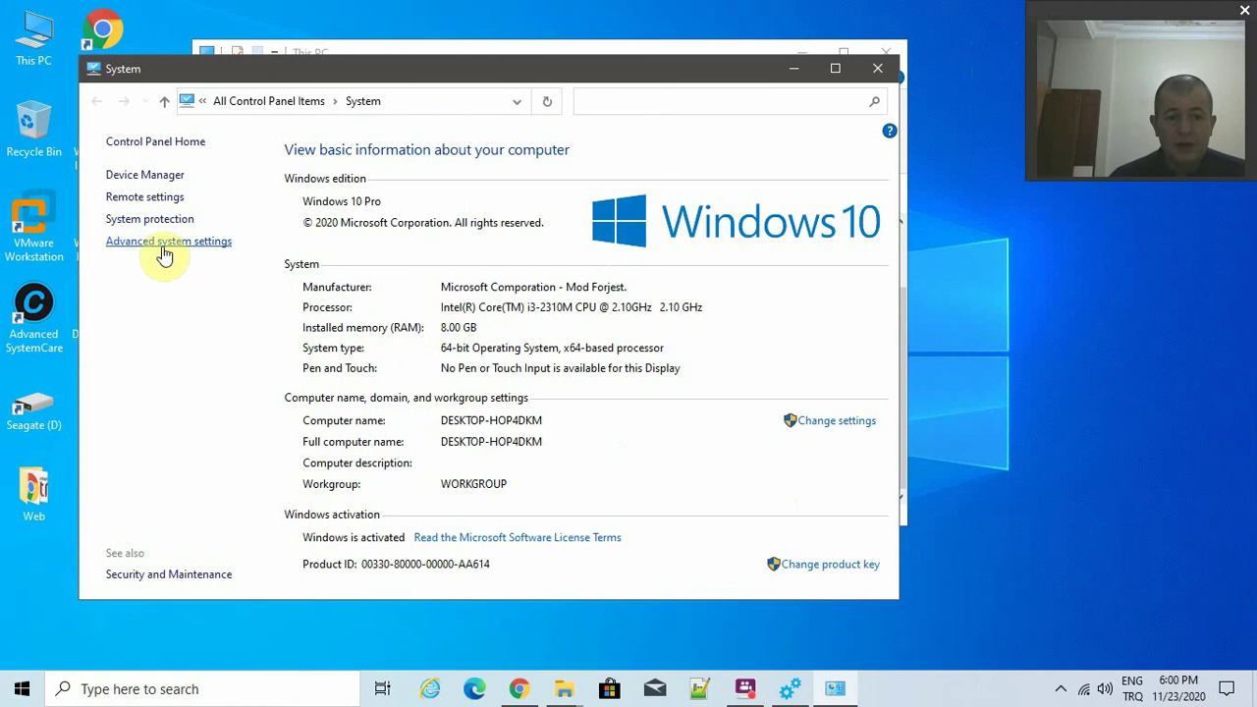
Preview the Adjust for best performance option in the visual effects settings, cancel it, and close the system windows.
{"action": "left_click", "coordinate": [190, 245]}
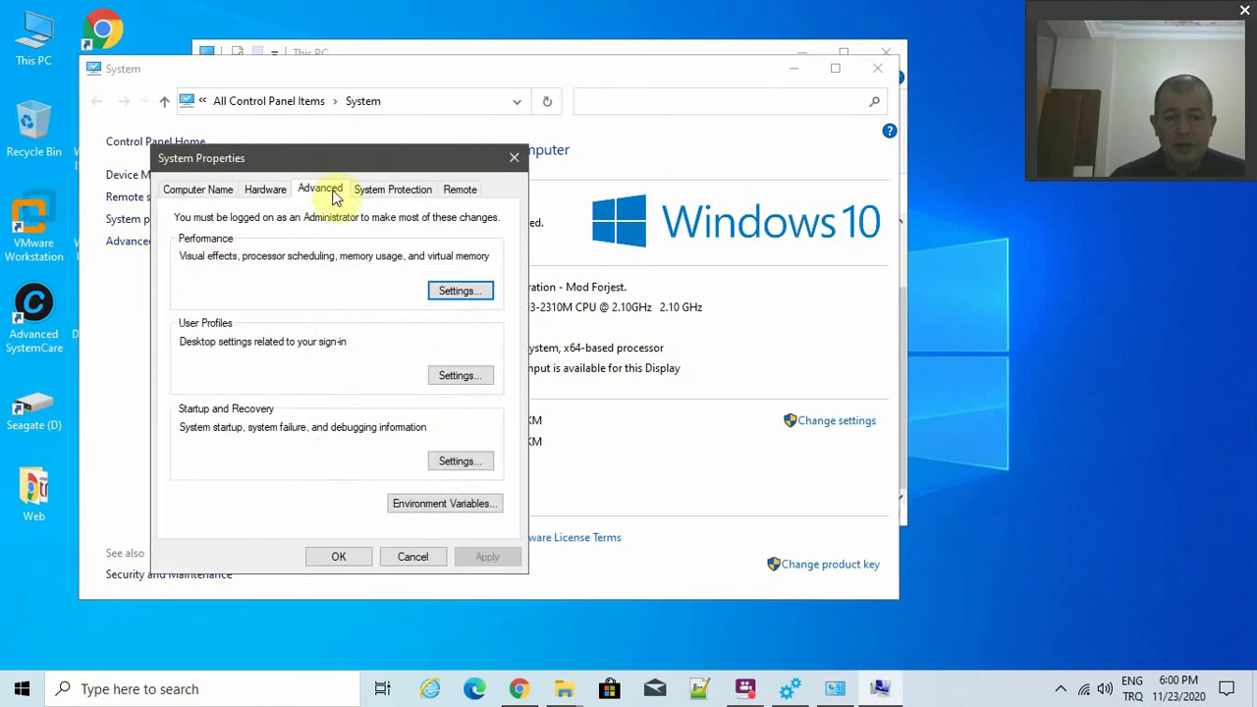
{"action": "left_click", "coordinate": [457, 290]}
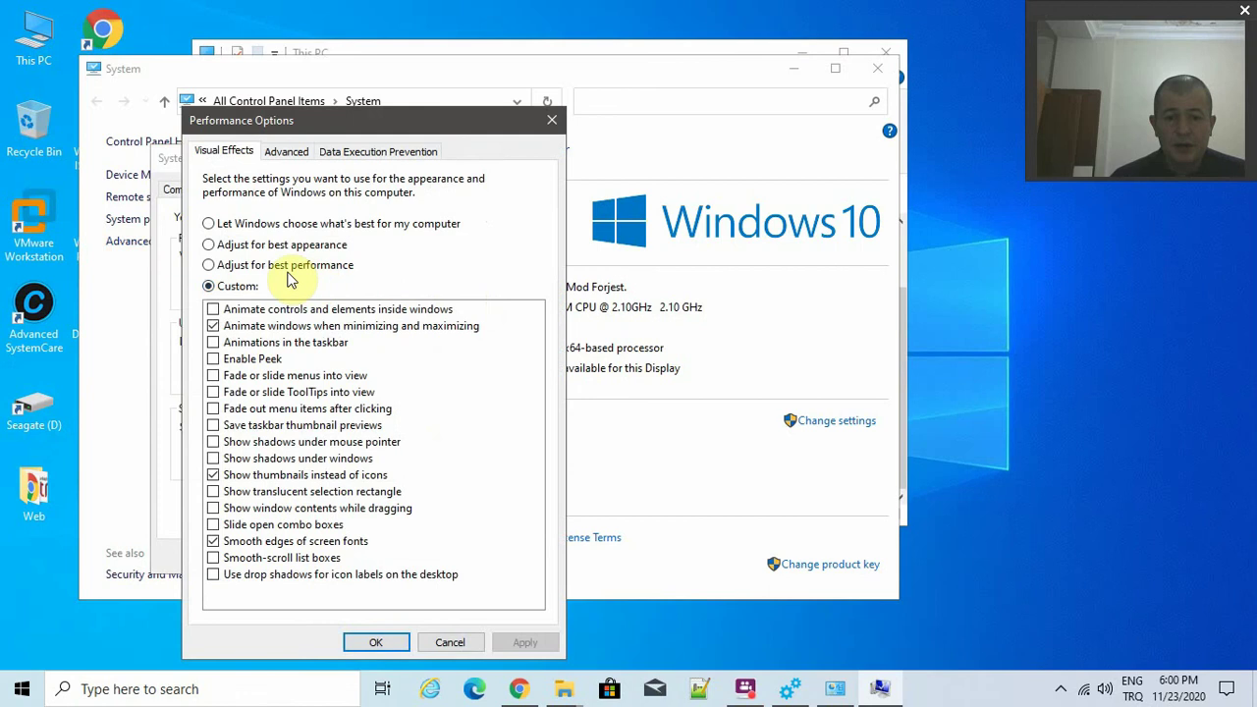
{"action": "left_click", "coordinate": [333, 265]}
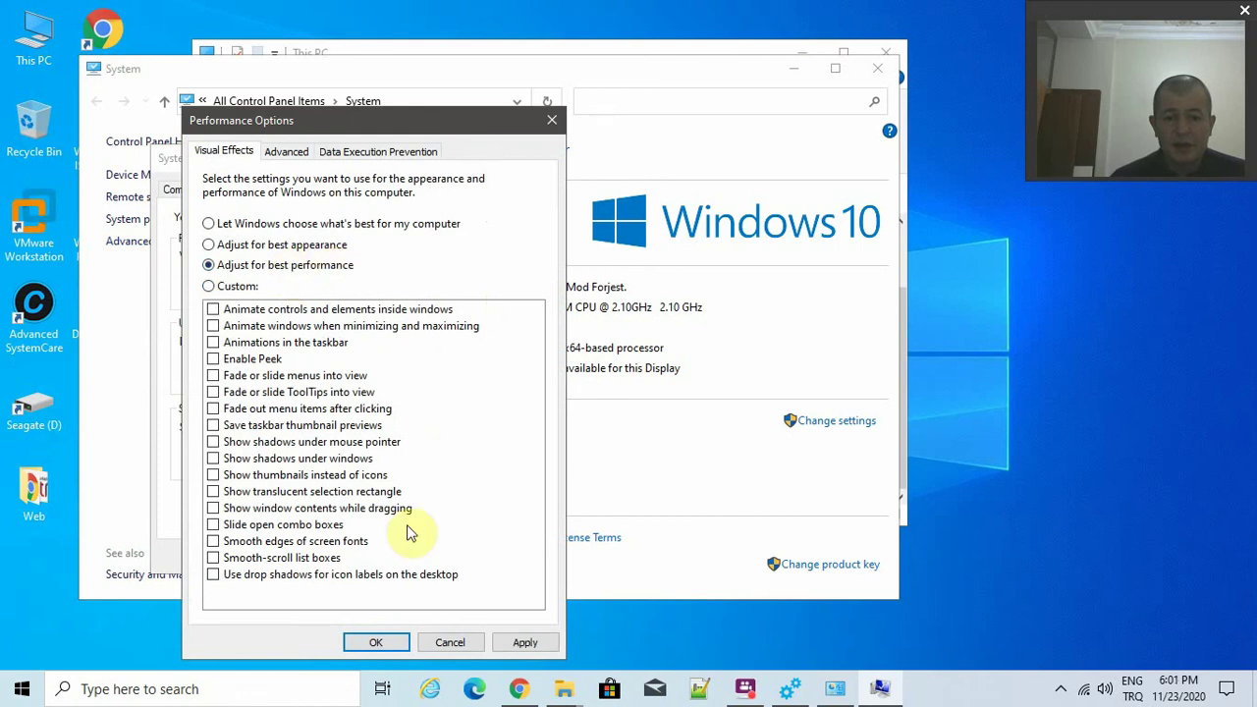
{"action": "left_click", "coordinate": [458, 646]}
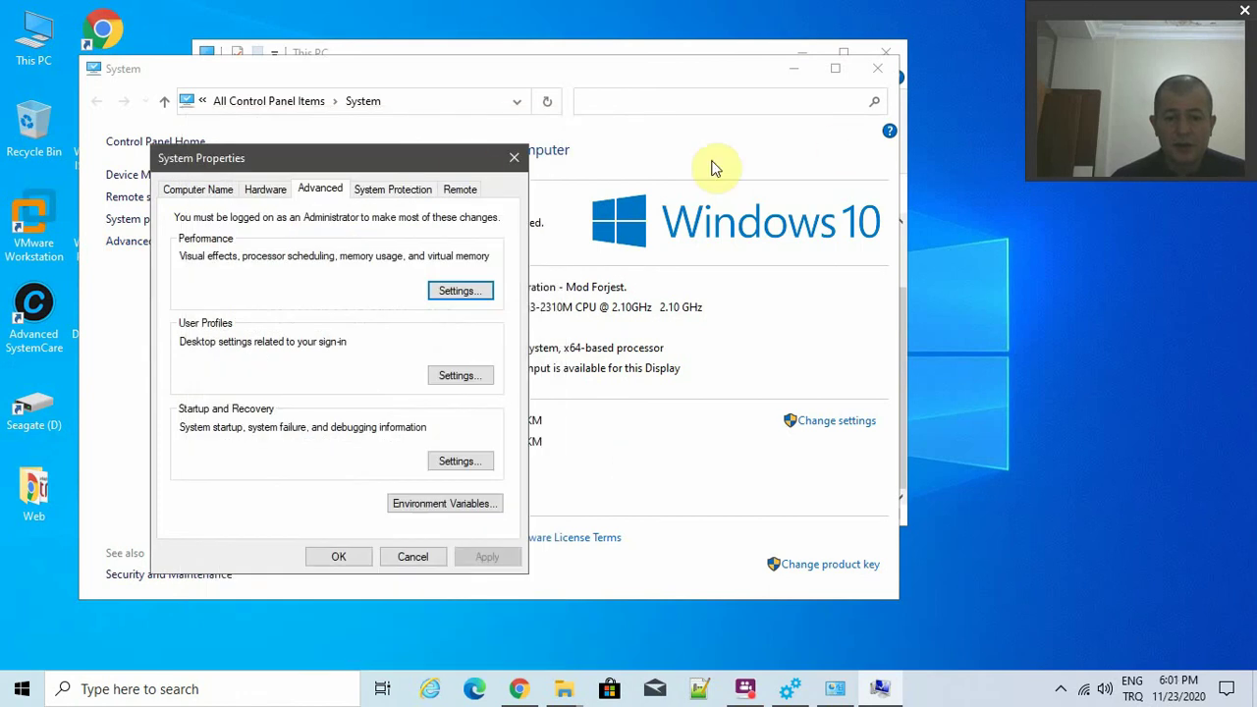
{"action": "left_click", "coordinate": [515, 158]}
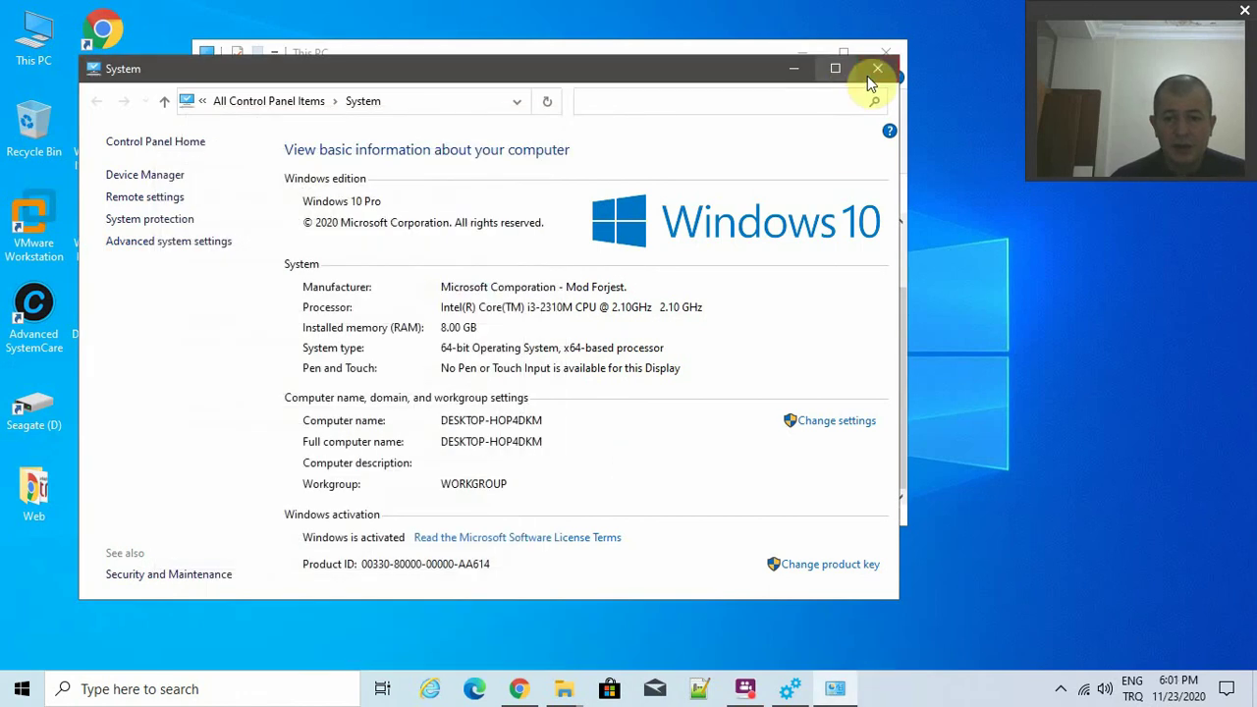
{"action": "left_click", "coordinate": [867, 75]}
{"action": "left_click", "coordinate": [889, 61]}
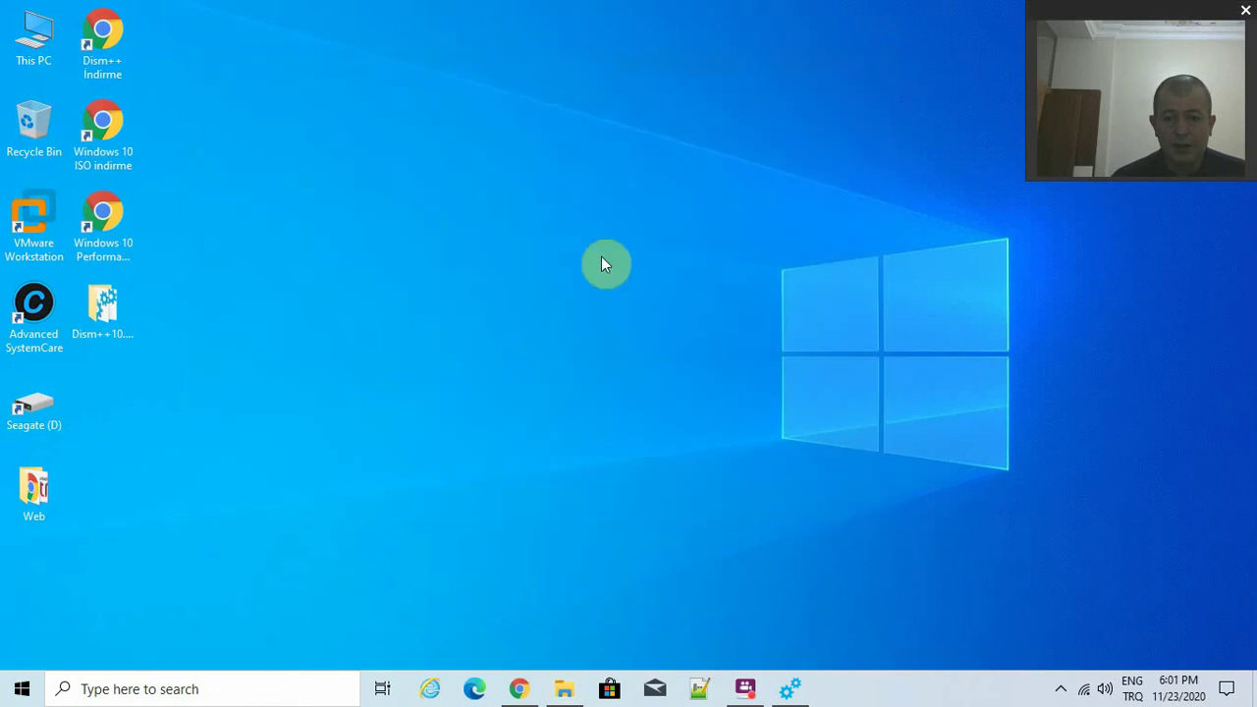
{"action": "left_click", "coordinate": [19, 687]}
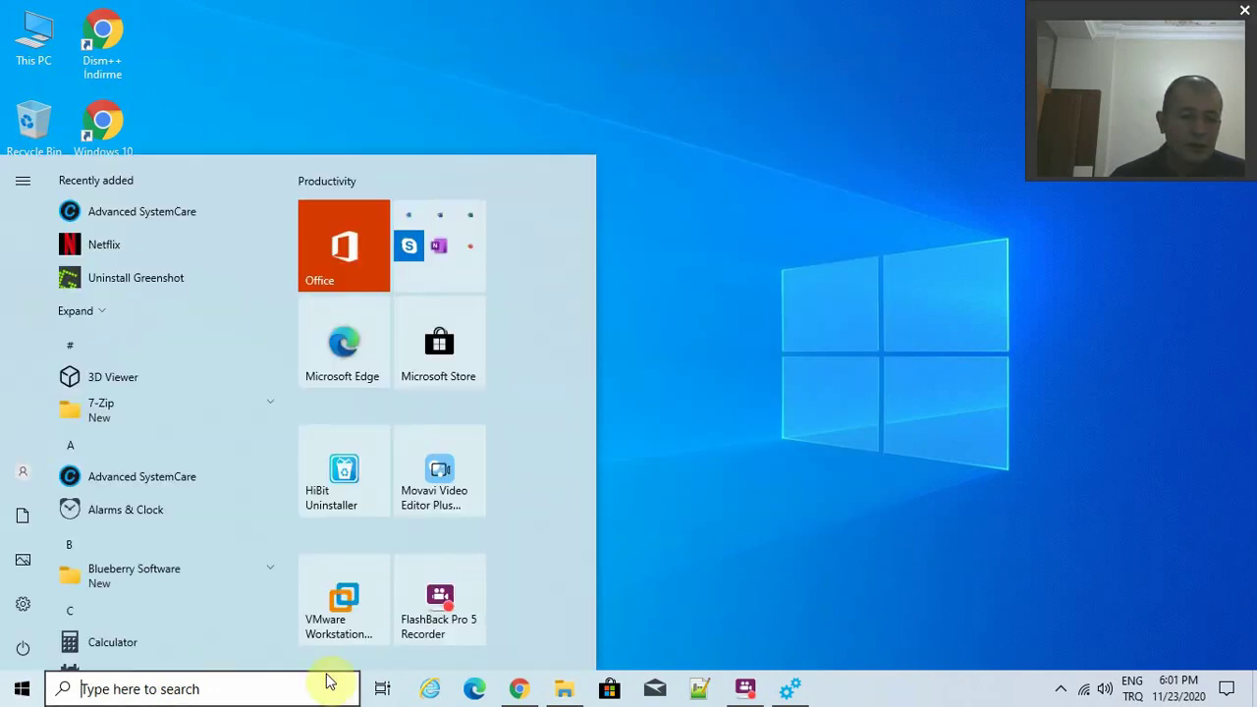
{"action": "left_click", "coordinate": [792, 452]}
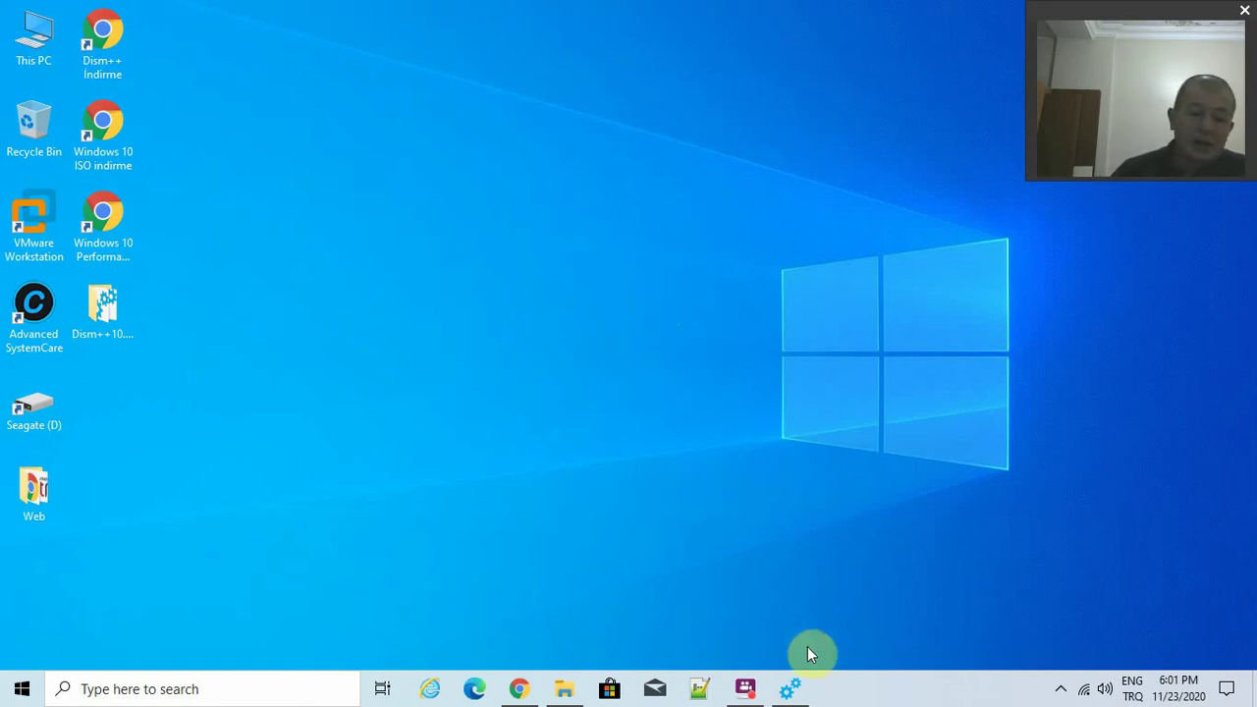
Switch to Dism++ and open the Kalıbı Farklı Kaydet dialog for saving the Windows 10 Pro image.
{"action": "left_click", "coordinate": [791, 688]}
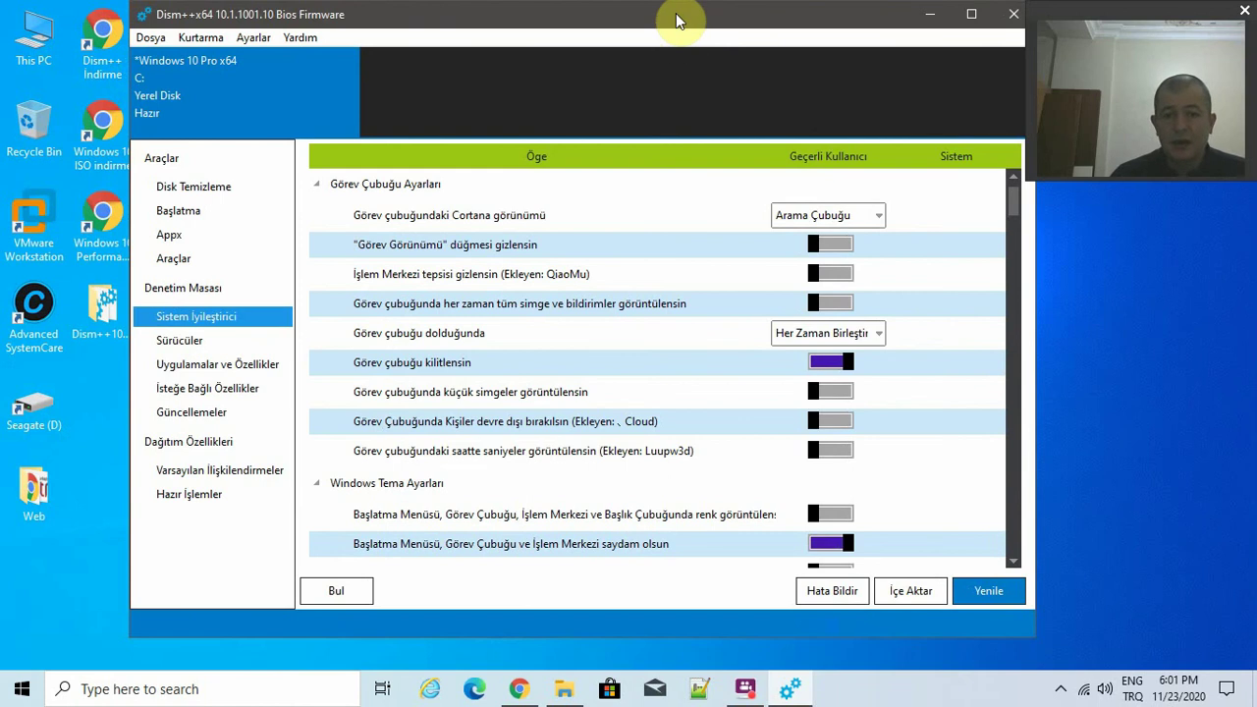
{"action": "left_click_drag", "start_coordinate": [676, 20], "coordinate": [683, 96]}
{"action": "left_click", "coordinate": [159, 114]}
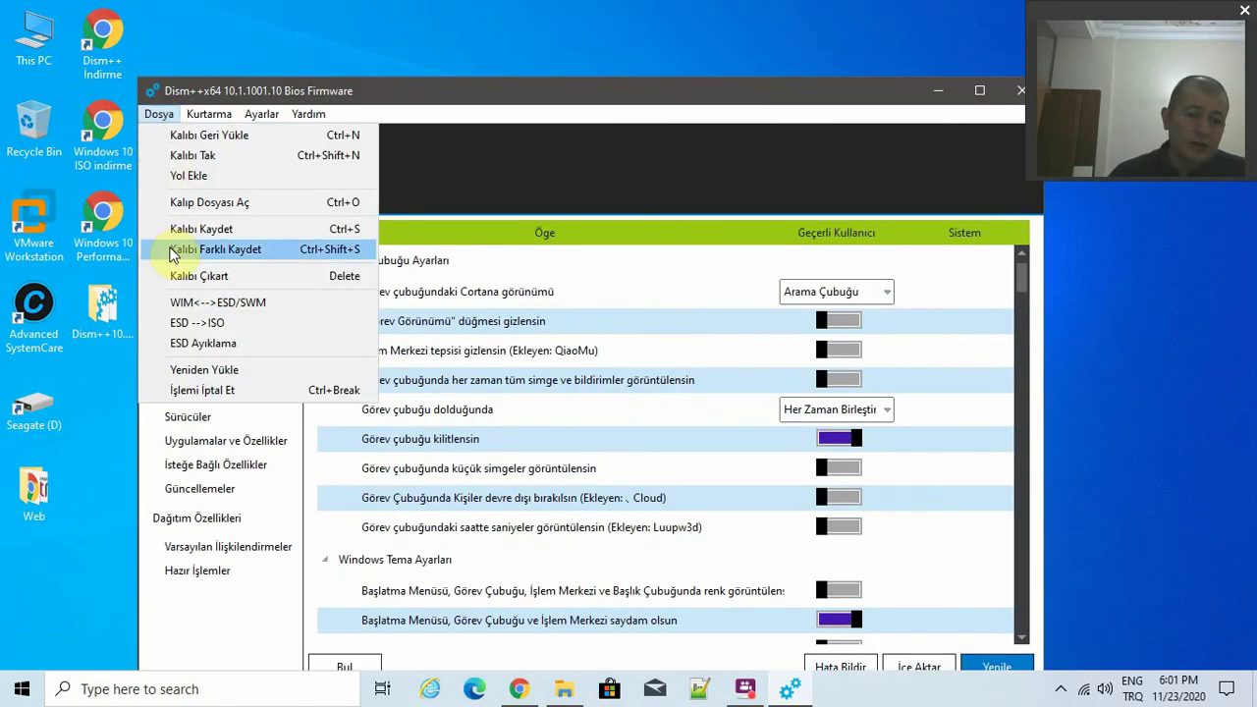
{"action": "left_click", "coordinate": [201, 250]}
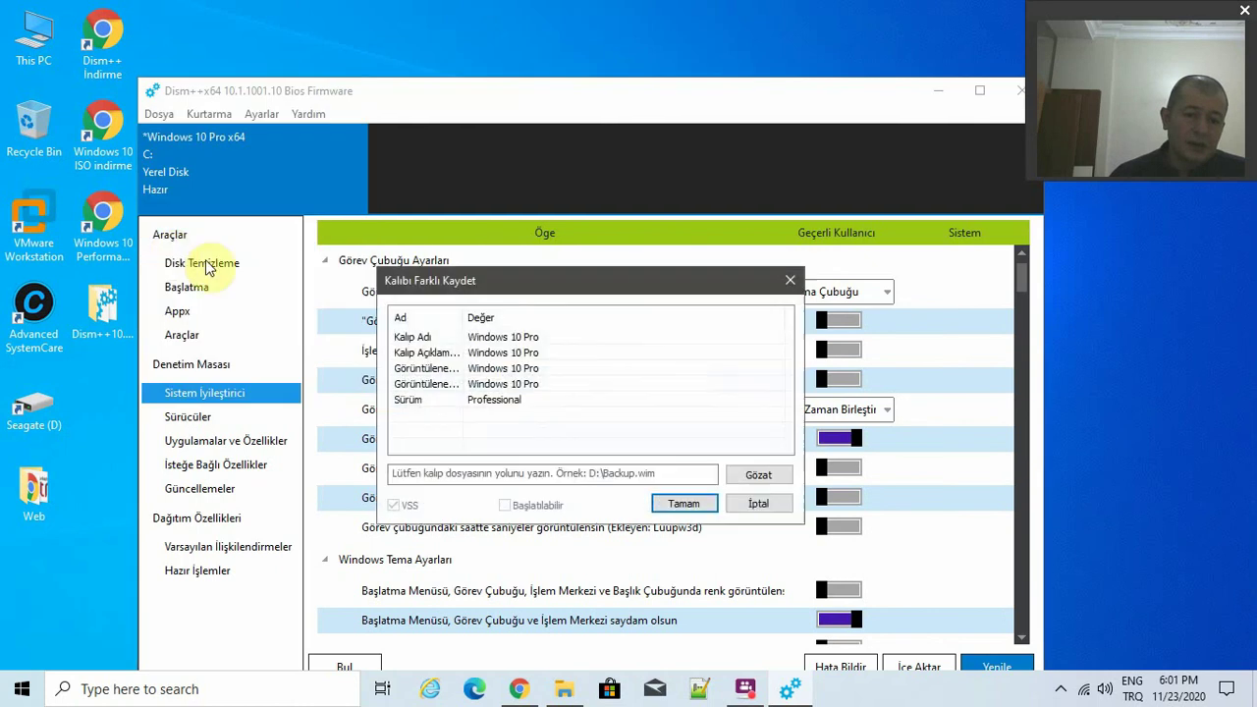
{"action": "left_click", "coordinate": [98, 216]}
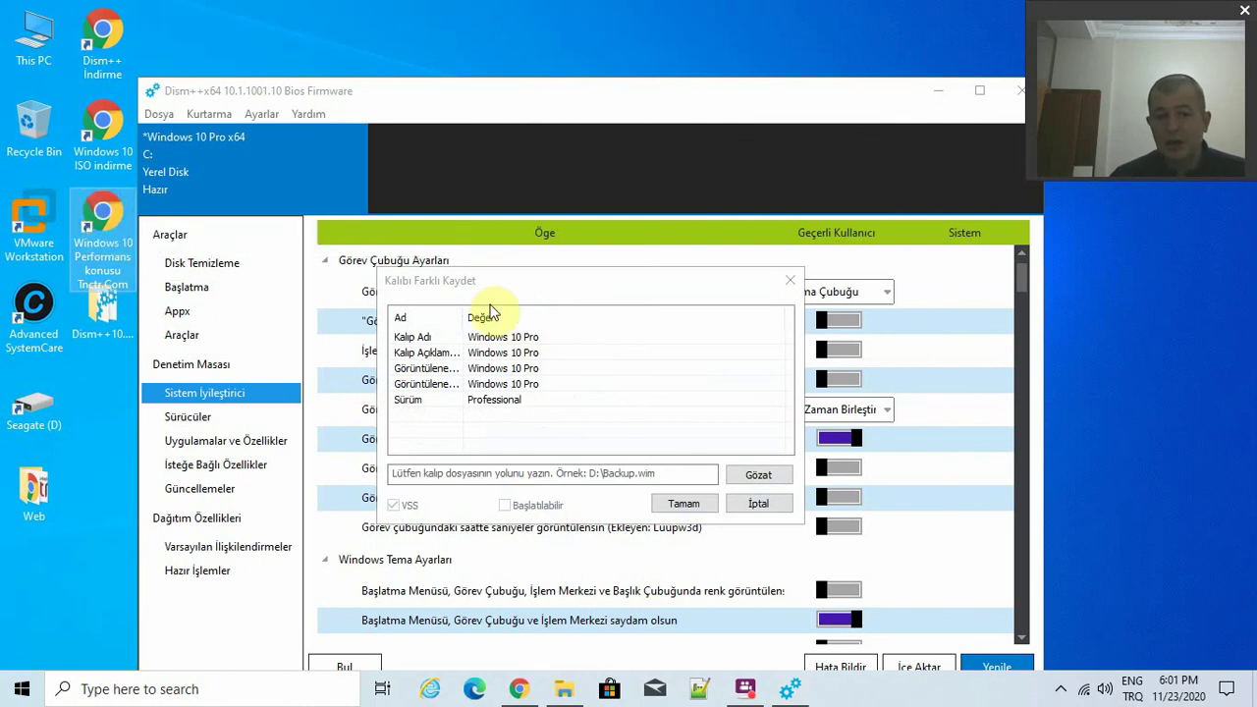
Show how to name the image file install.wim on the Desktop, and cancel the image save without creating it.
{"action": "left_click", "coordinate": [462, 480]}
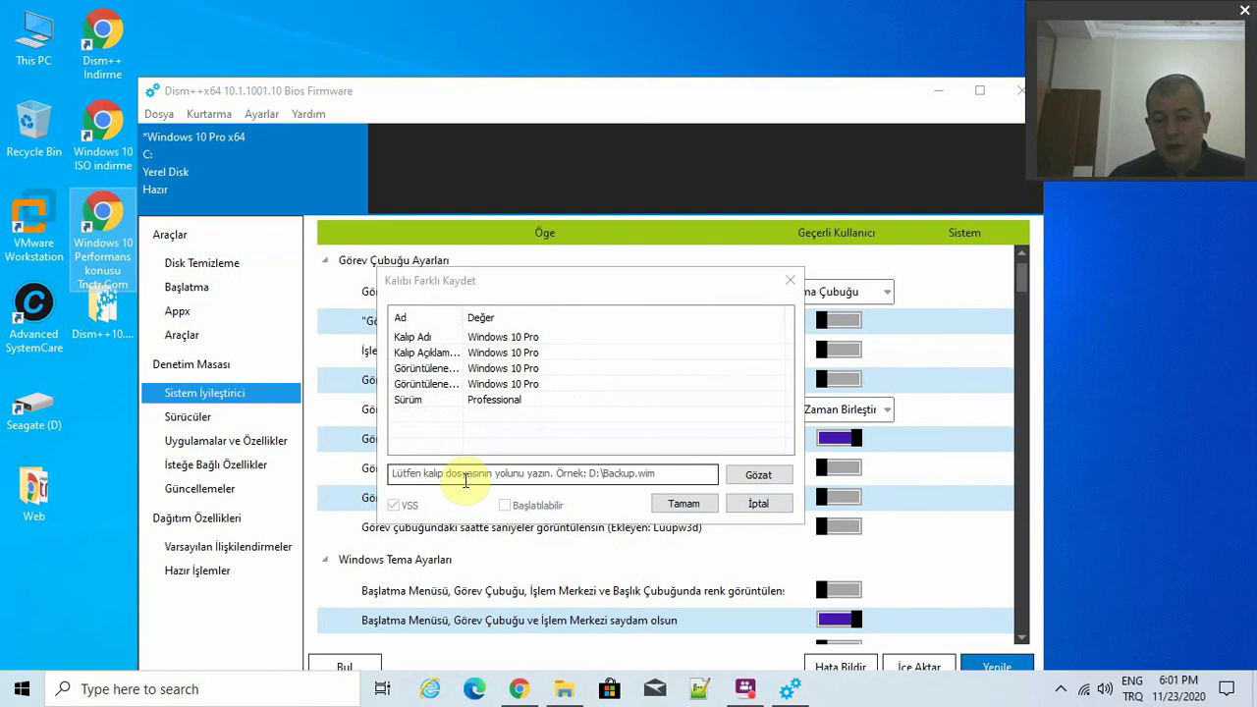
{"action": "left_click", "coordinate": [753, 477]}
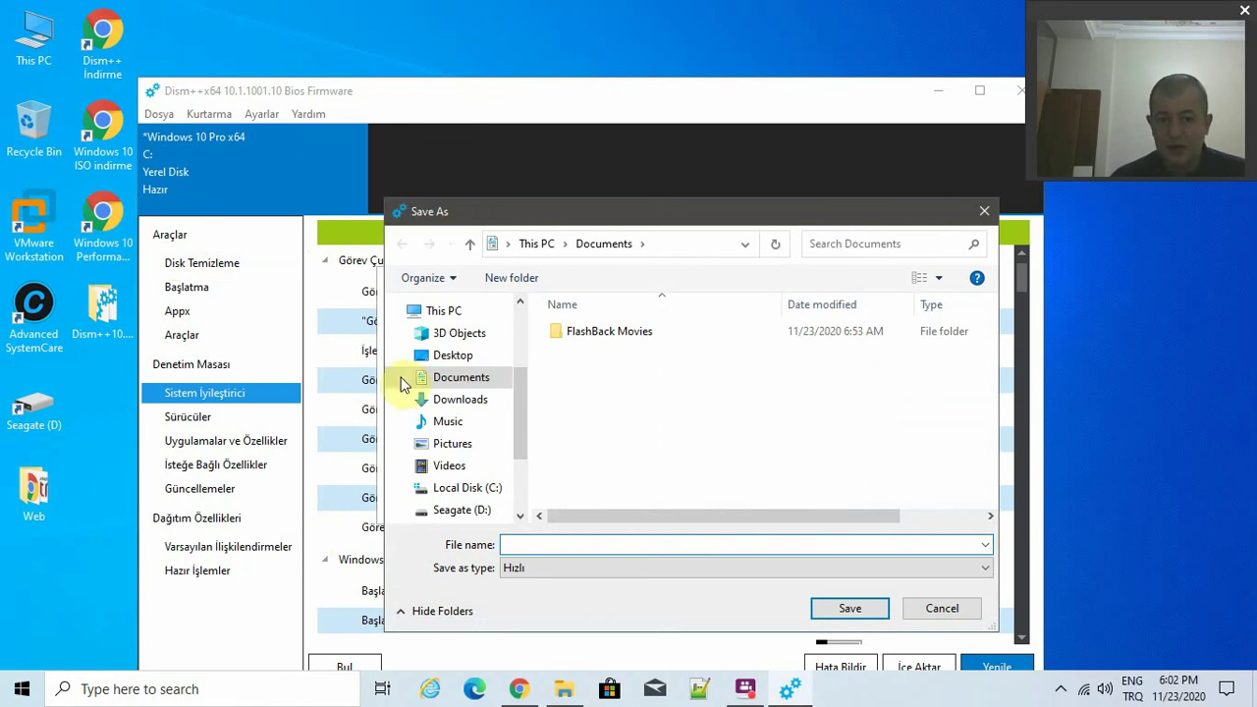
{"action": "left_click", "coordinate": [447, 357]}
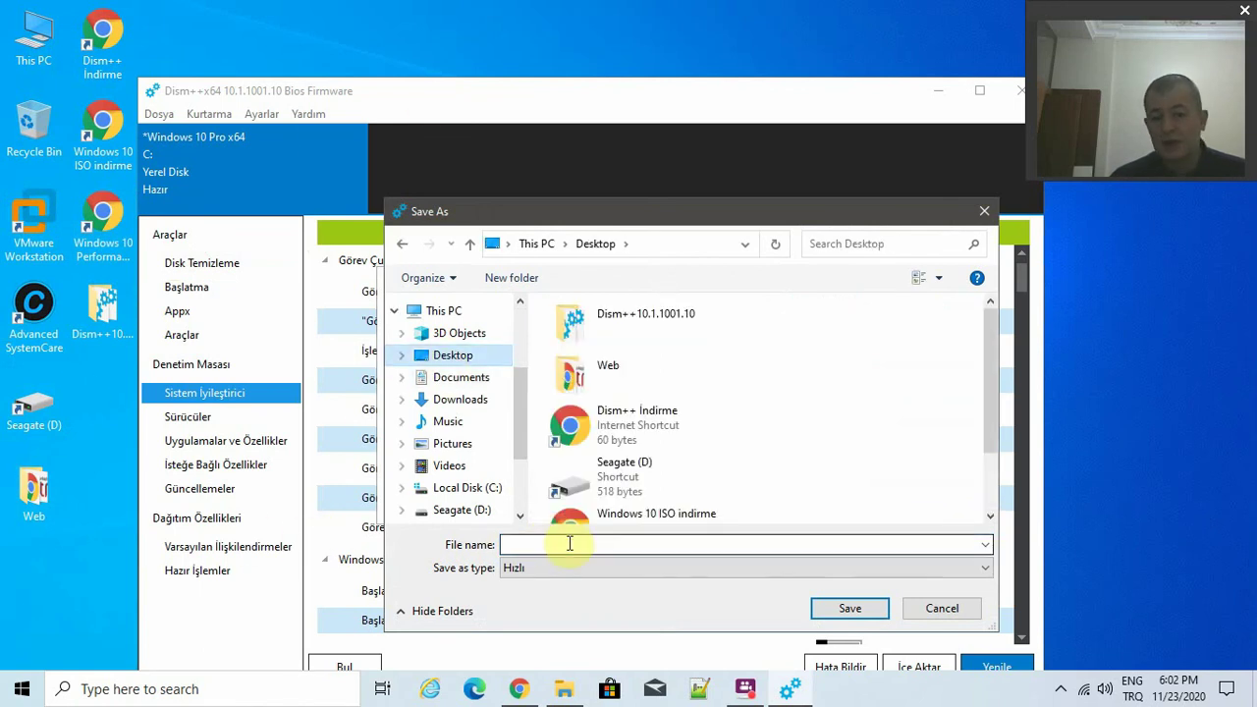
{"action": "left_click", "coordinate": [569, 543]}
{"action": "type", "text": "install.wim"}
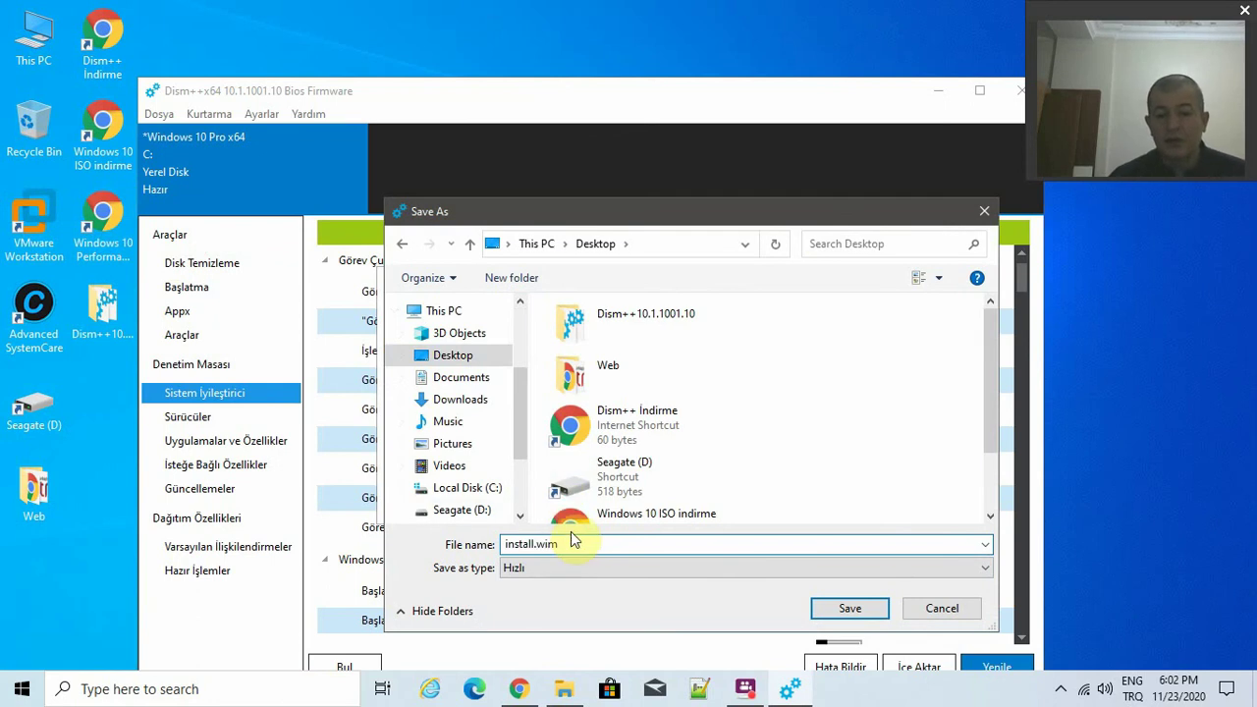
{"action": "left_click_drag", "start_coordinate": [565, 545], "coordinate": [410, 546]}
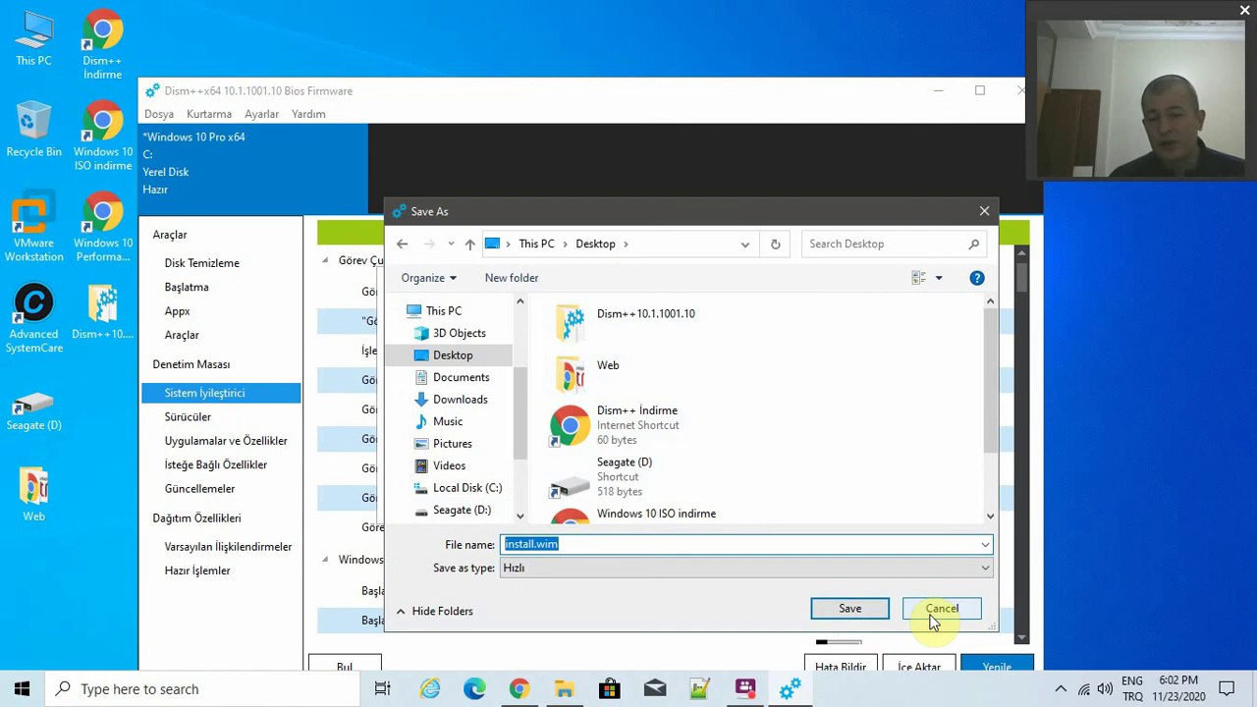
{"action": "left_click", "coordinate": [933, 617]}
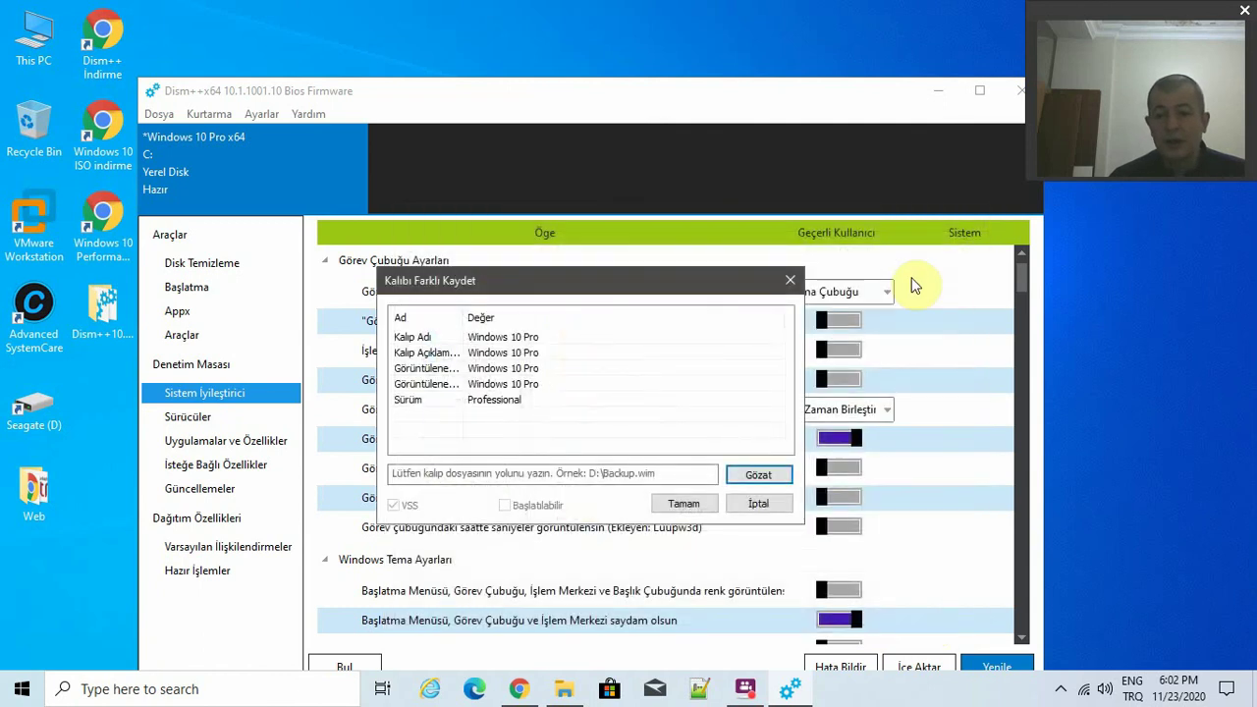
{"action": "left_click", "coordinate": [789, 283]}
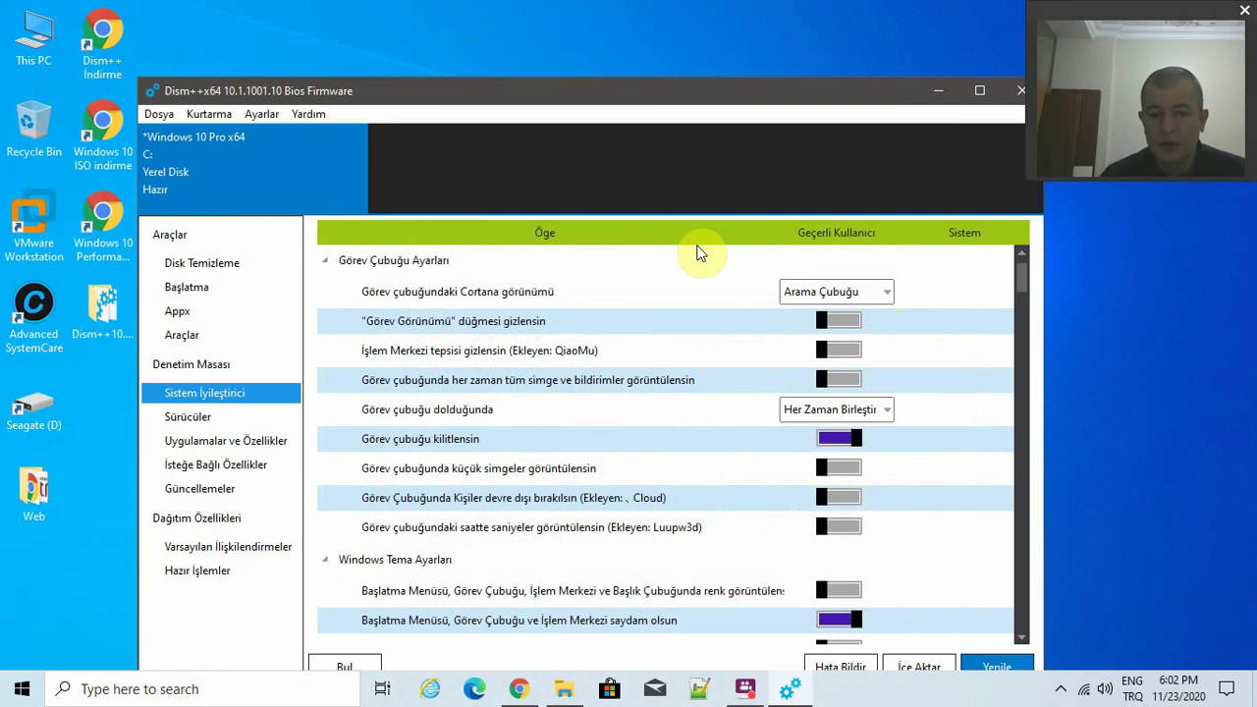
{"action": "left_click_drag", "start_coordinate": [653, 100], "coordinate": [647, 29]}
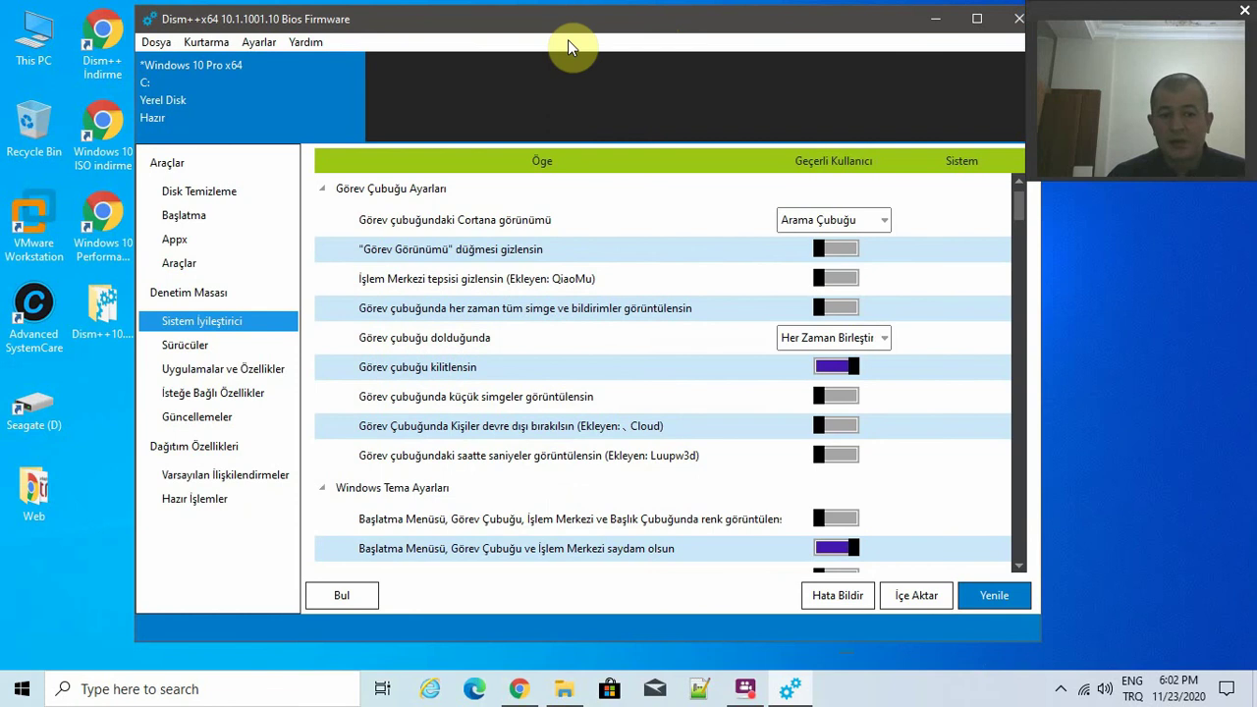
Open the folder 3-ISO FILES\WINDOWS\W10\Windows10 Pro 19042.572 x64 on the Seagate (D:) drive in File Explorer.
{"action": "left_click", "coordinate": [19, 29]}
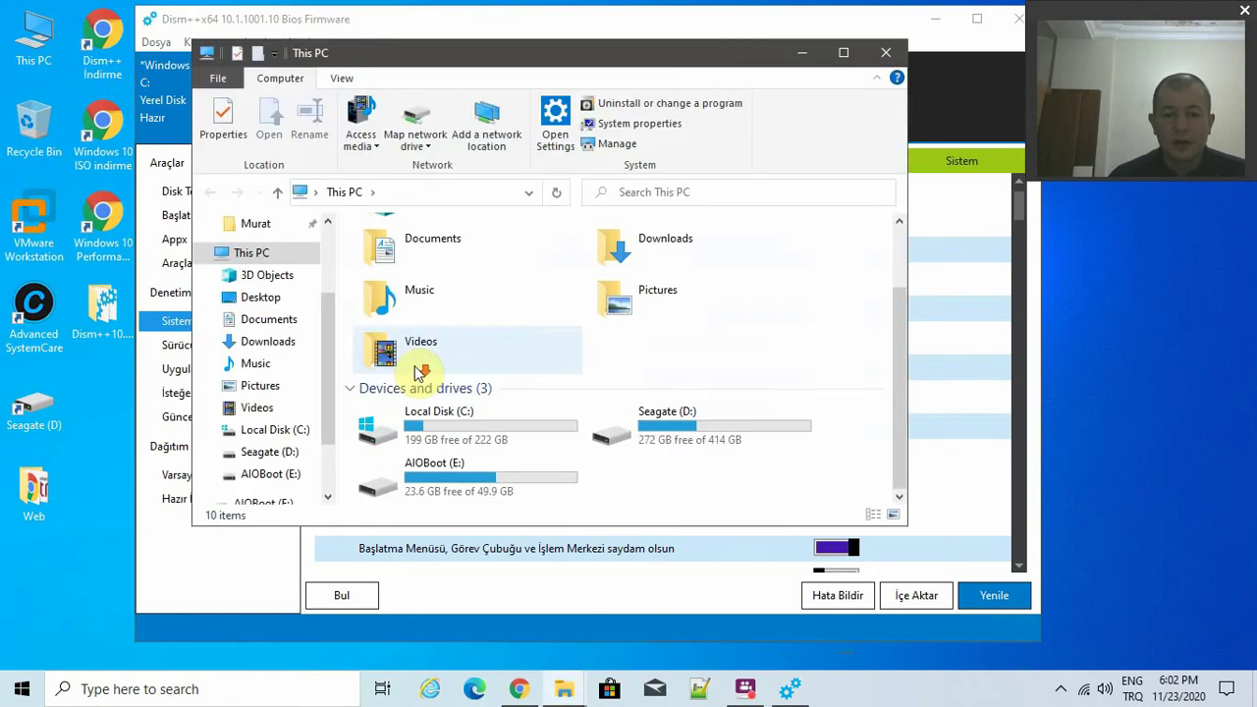
{"action": "left_click", "coordinate": [653, 444]}
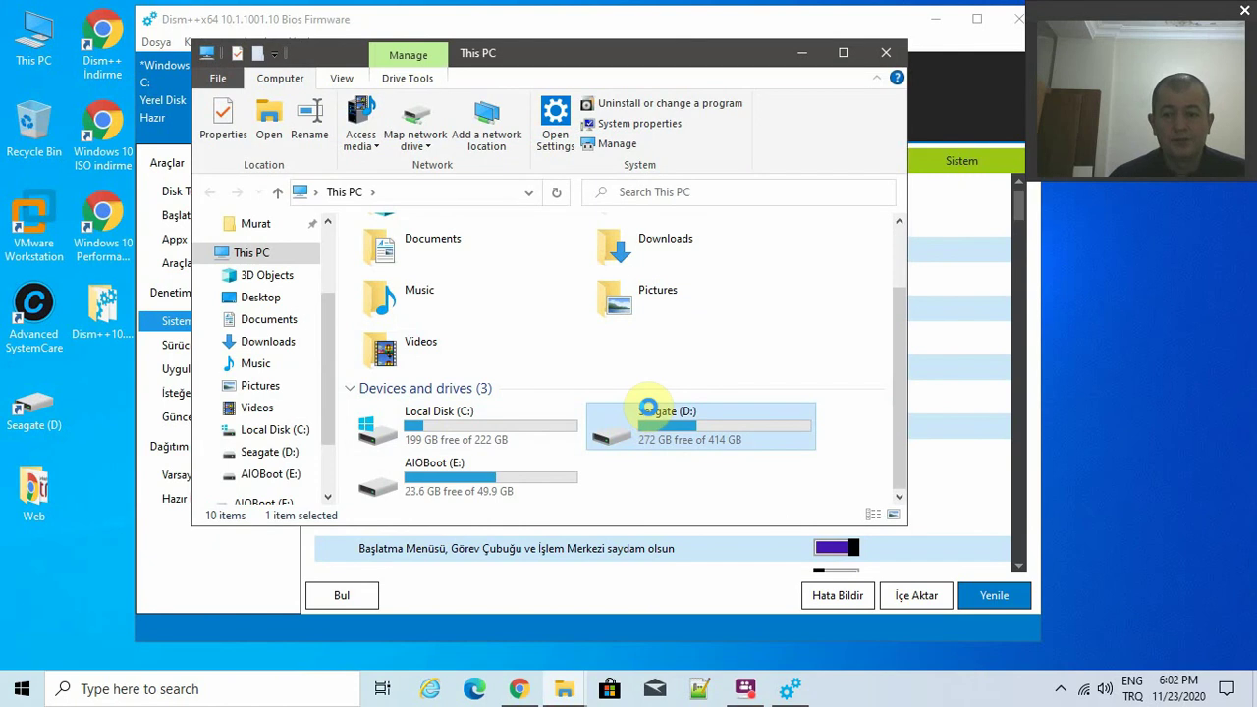
{"action": "double_click", "coordinate": [648, 408]}
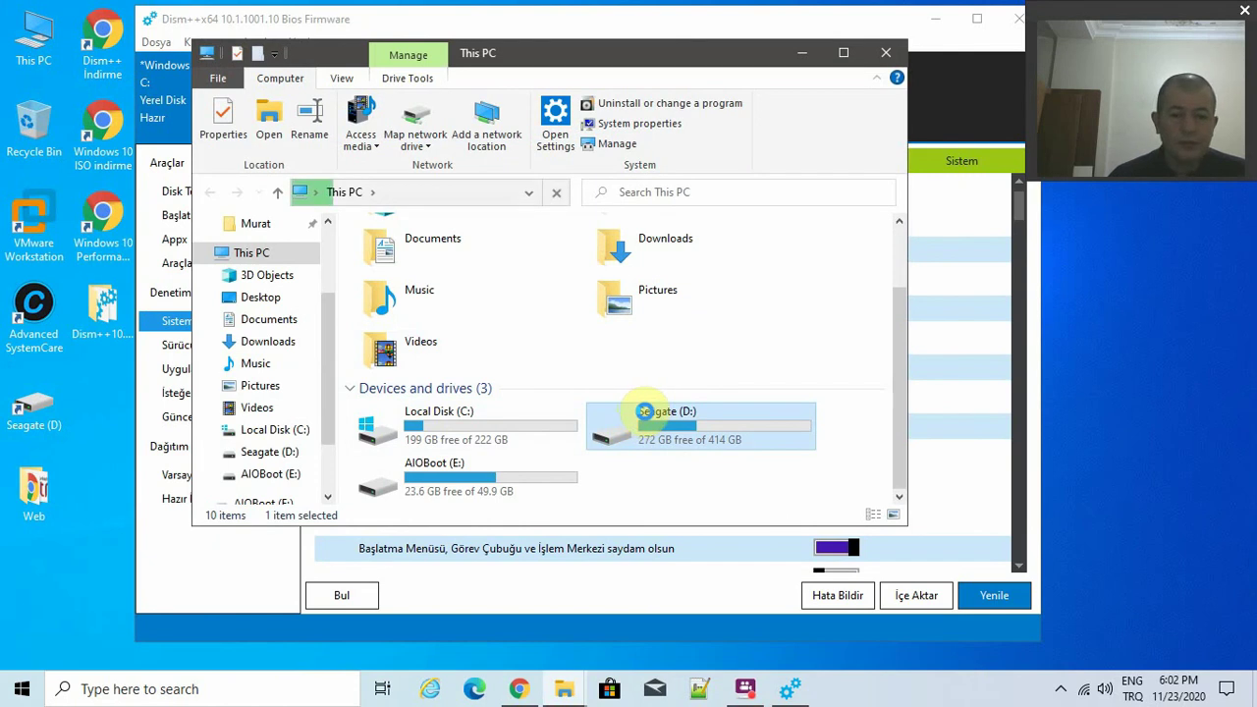
{"action": "scroll", "coordinate": [452, 343], "scroll_direction": "down", "scroll_amount": 2}
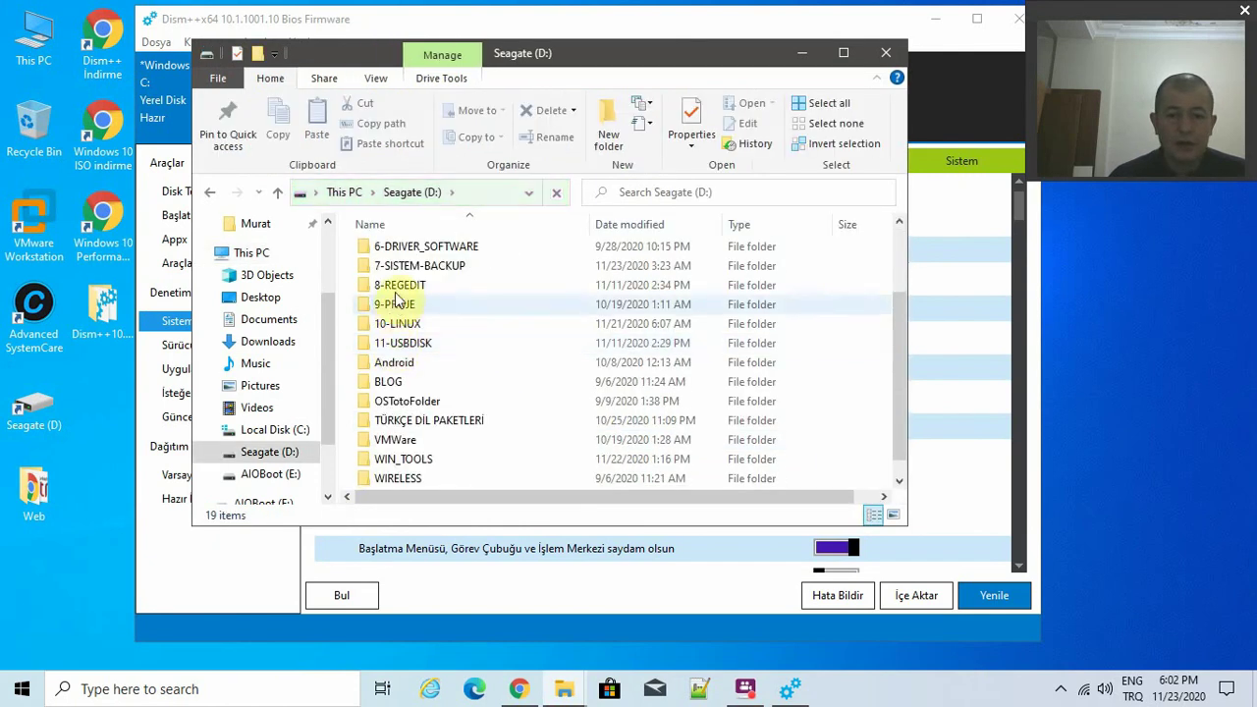
{"action": "scroll", "coordinate": [412, 260], "scroll_direction": "up", "scroll_amount": 1}
{"action": "left_click", "coordinate": [424, 245]}
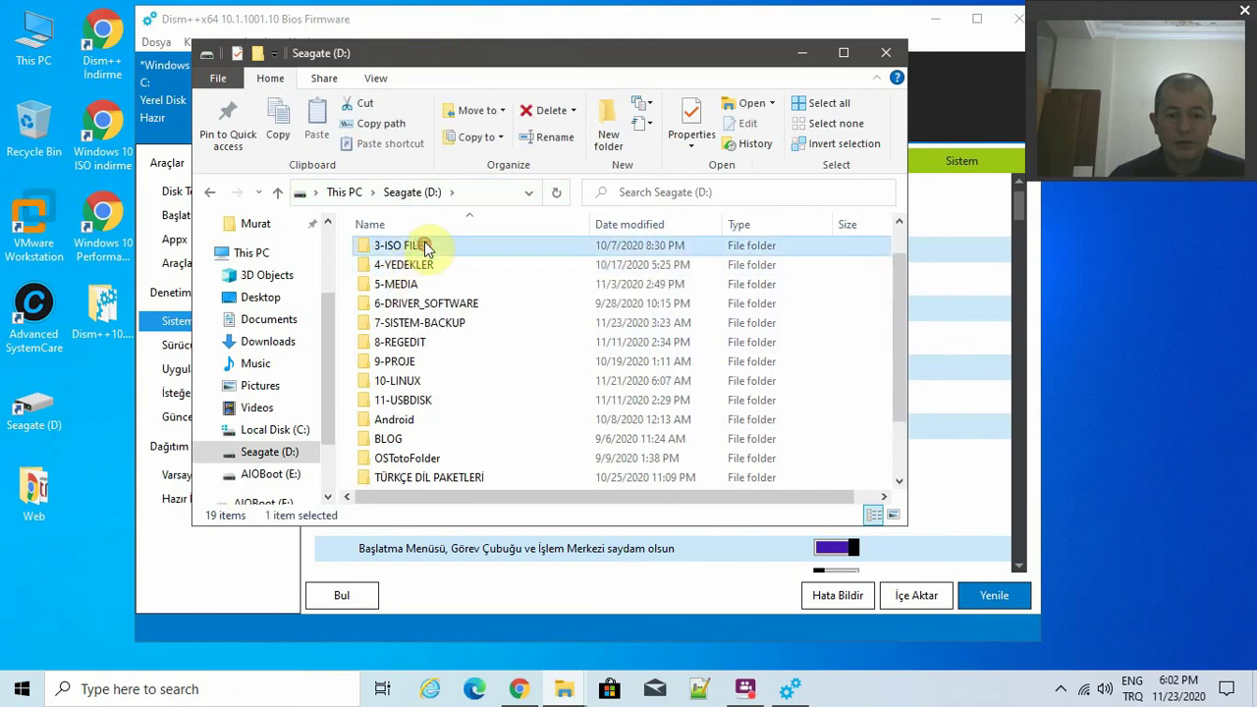
{"action": "double_click", "coordinate": [424, 246]}
{"action": "double_click", "coordinate": [392, 305]}
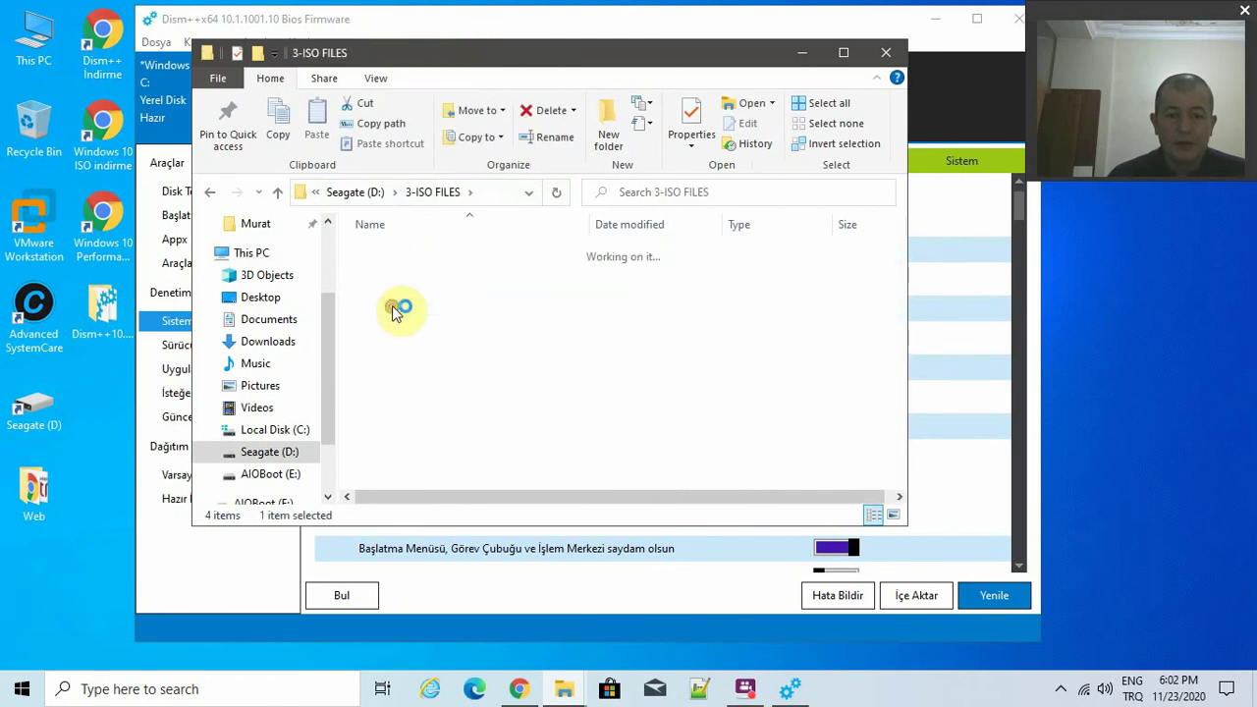
{"action": "double_click", "coordinate": [384, 308]}
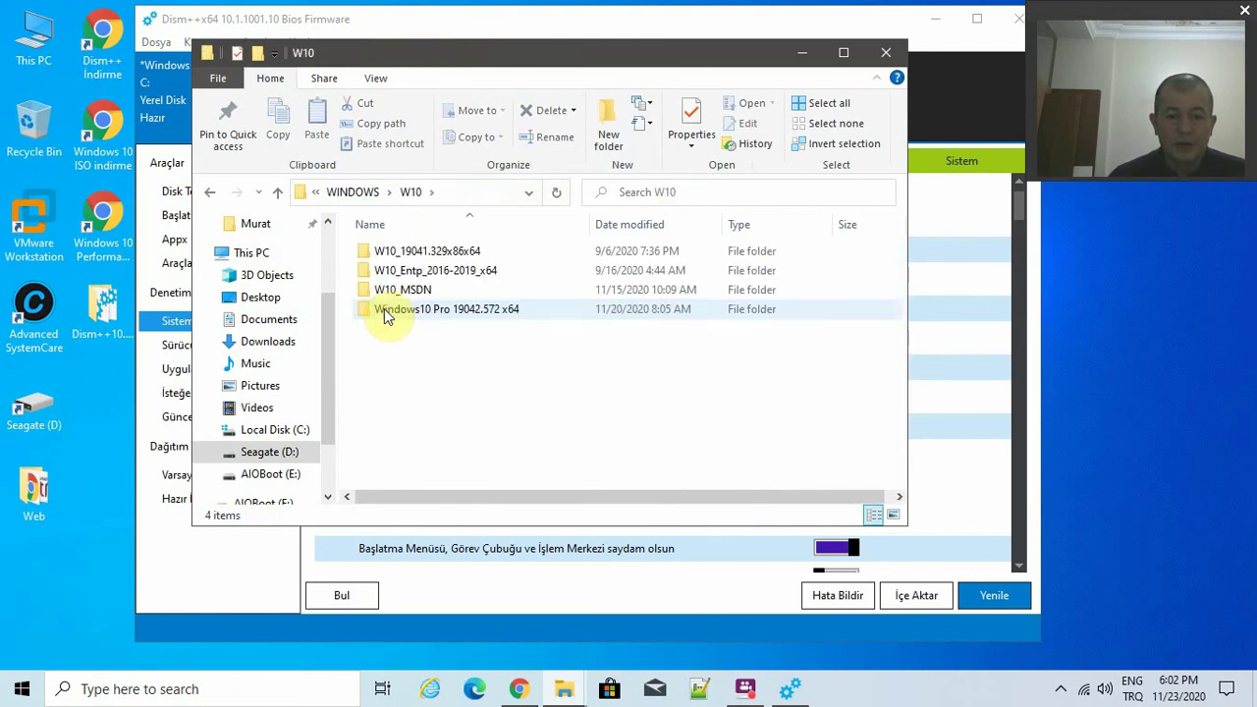
{"action": "double_click", "coordinate": [384, 308]}
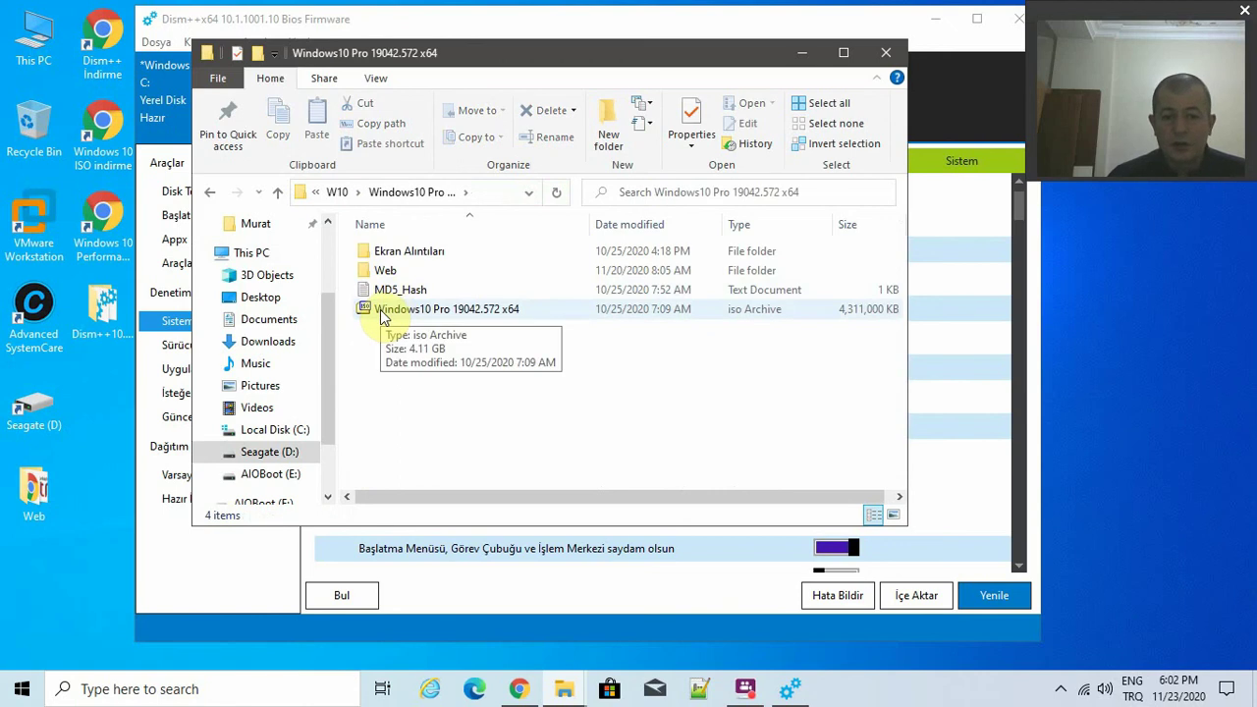
Open the Windows10 Pro 19042.572 x64 ISO in 7-Zip, locate install.esd in its sources folder, and return to Dism++.
{"action": "right_click", "coordinate": [383, 314]}
{"action": "mouse_move", "coordinate": [579, 386]}
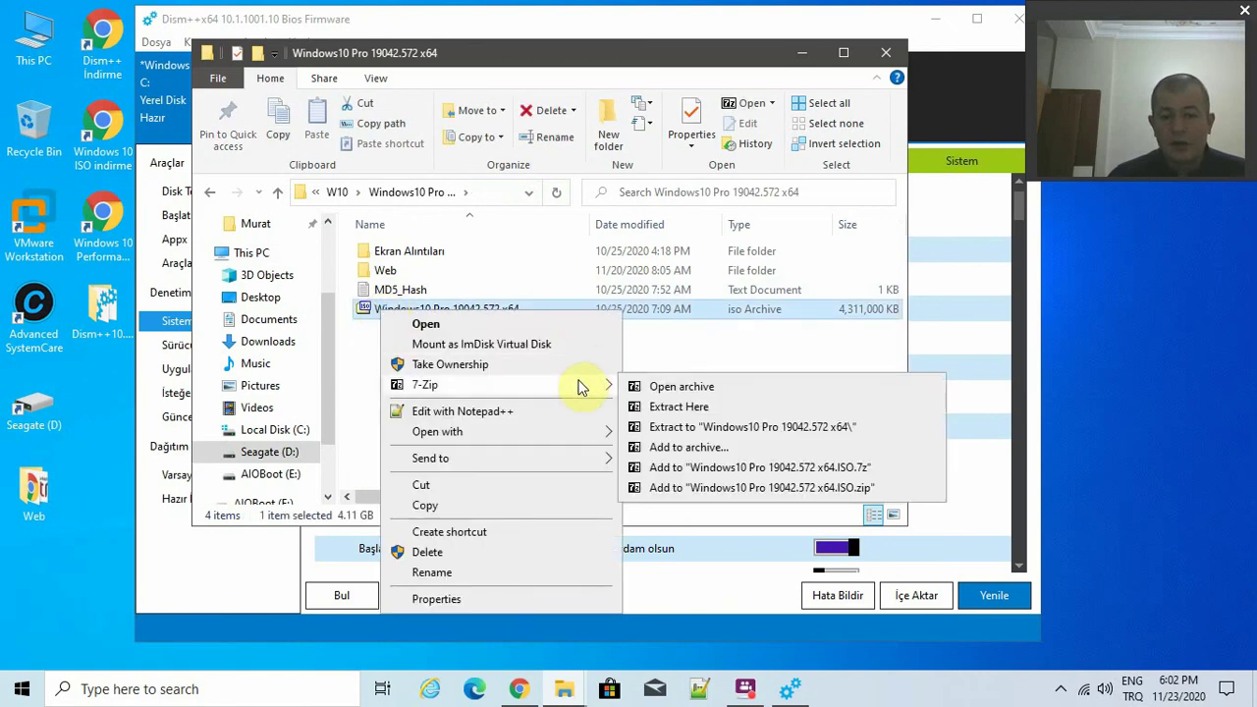
{"action": "mouse_move", "coordinate": [577, 431]}
{"action": "left_click", "coordinate": [668, 389]}
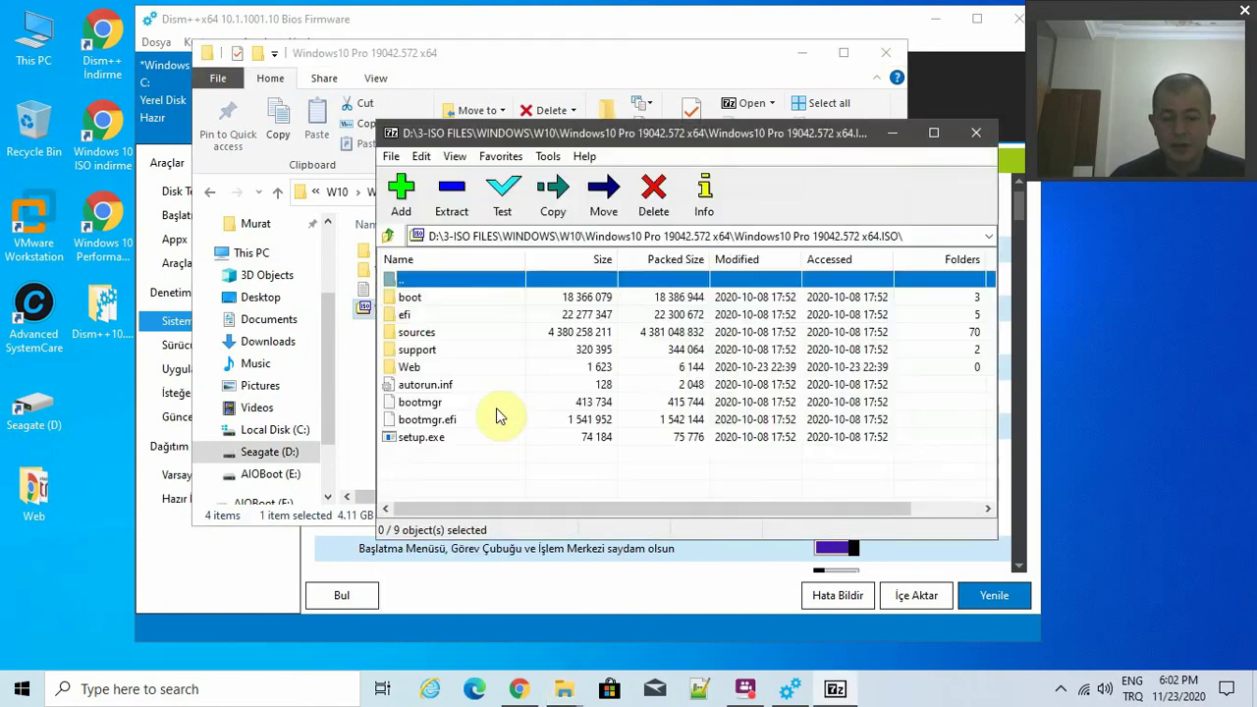
{"action": "double_click", "coordinate": [434, 334]}
{"action": "left_click", "coordinate": [437, 353]}
{"action": "key", "text": "i"}
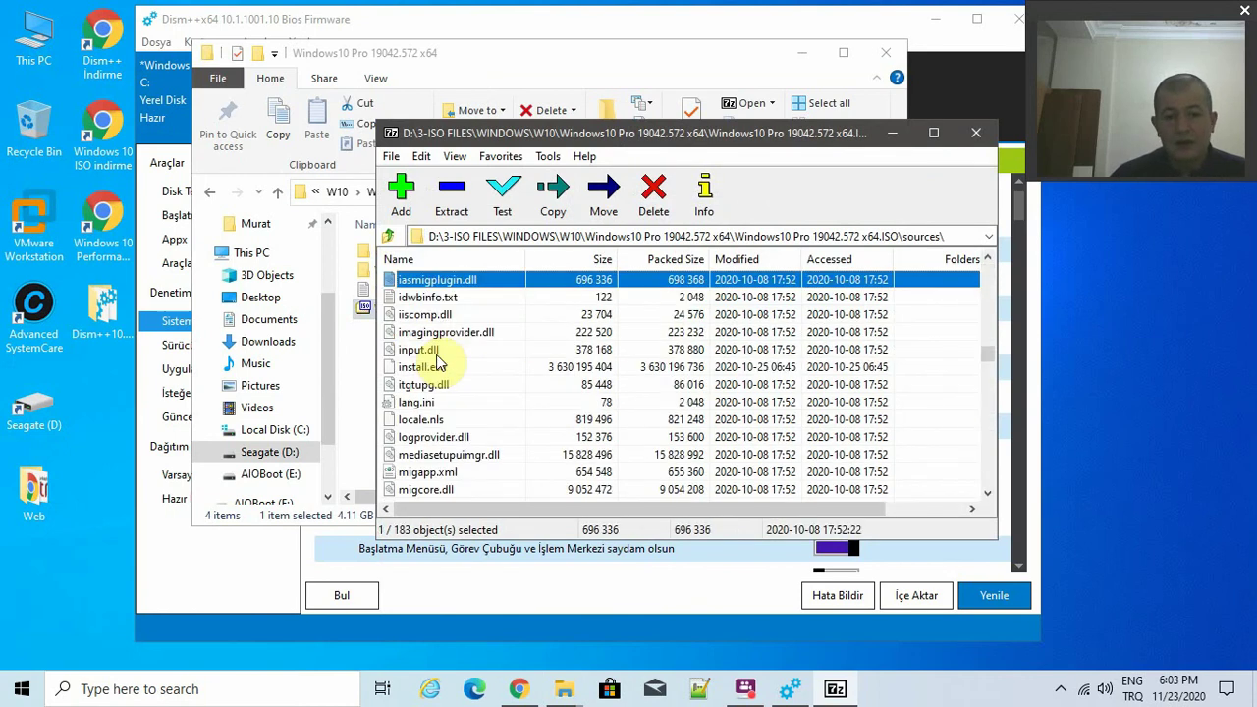
{"action": "left_click", "coordinate": [462, 369]}
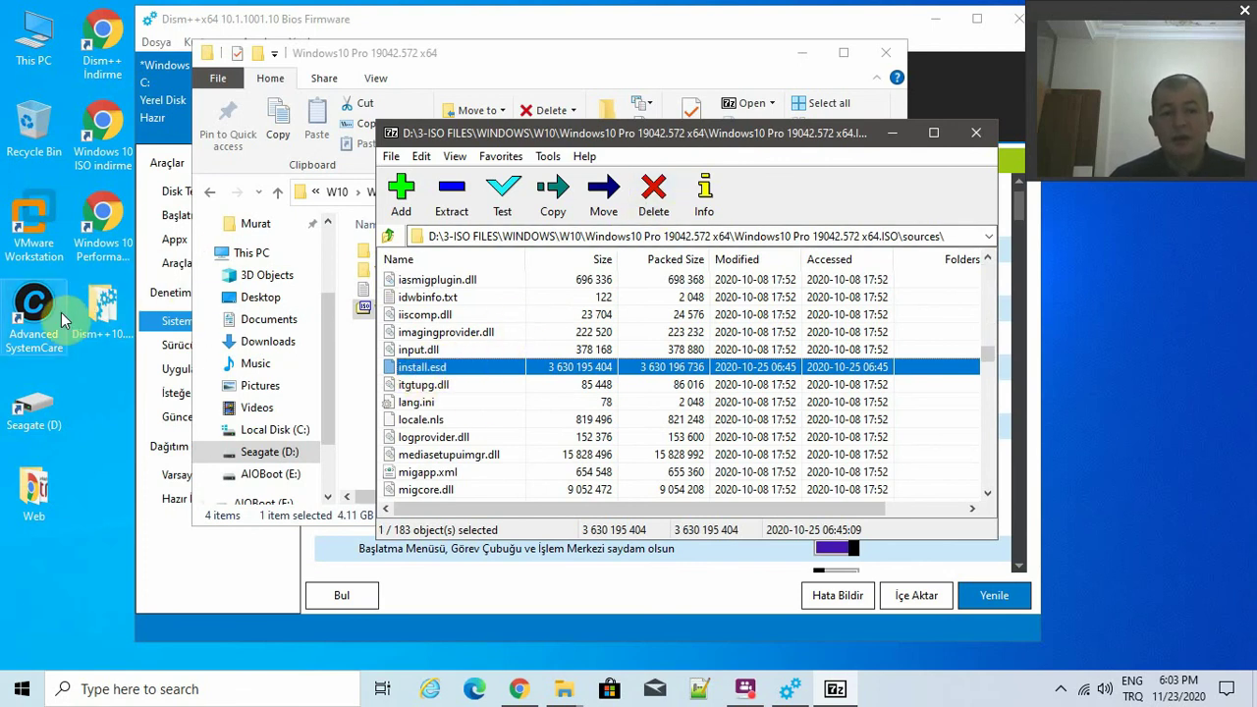
{"action": "left_click", "coordinate": [970, 136]}
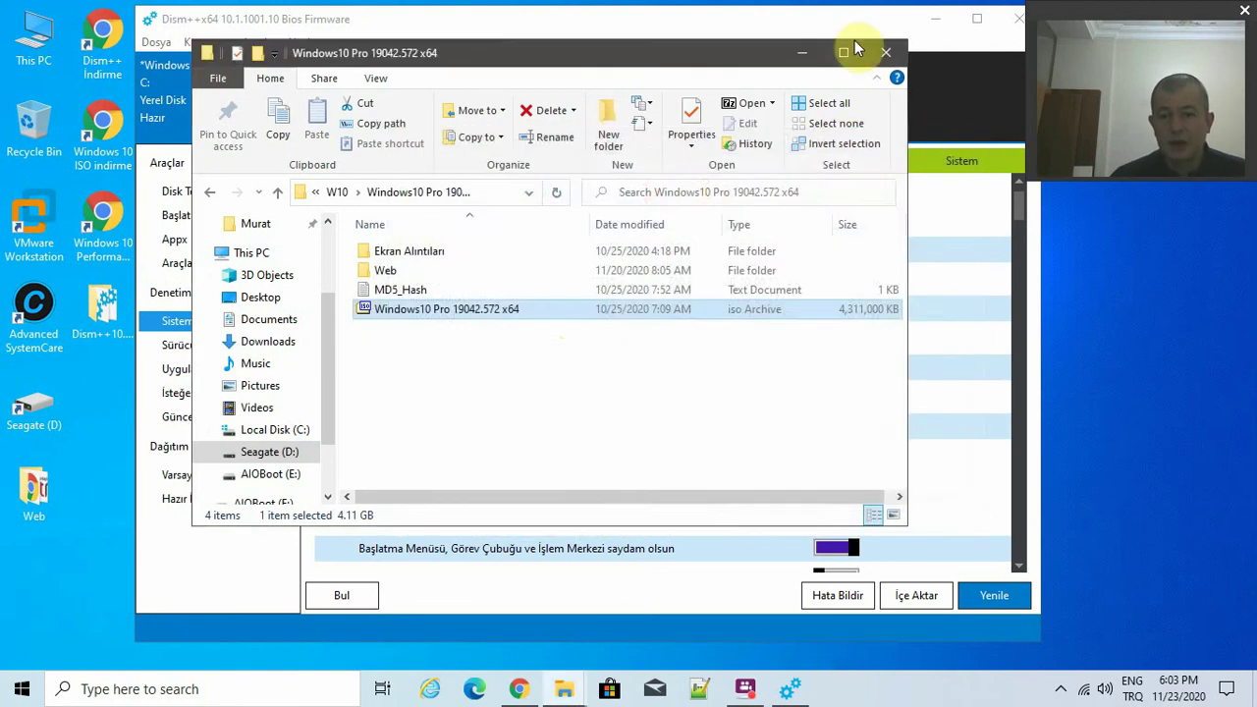
{"action": "left_click", "coordinate": [889, 47]}
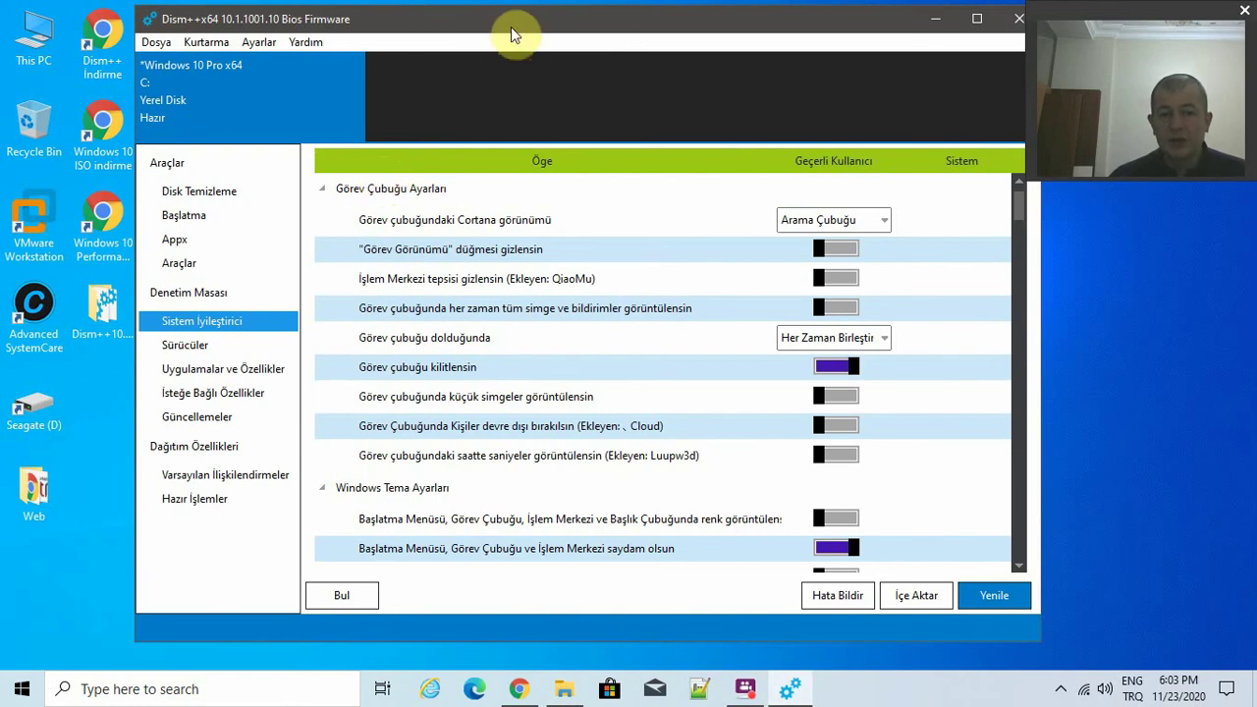
{"action": "left_click_drag", "start_coordinate": [511, 27], "coordinate": [510, 21]}
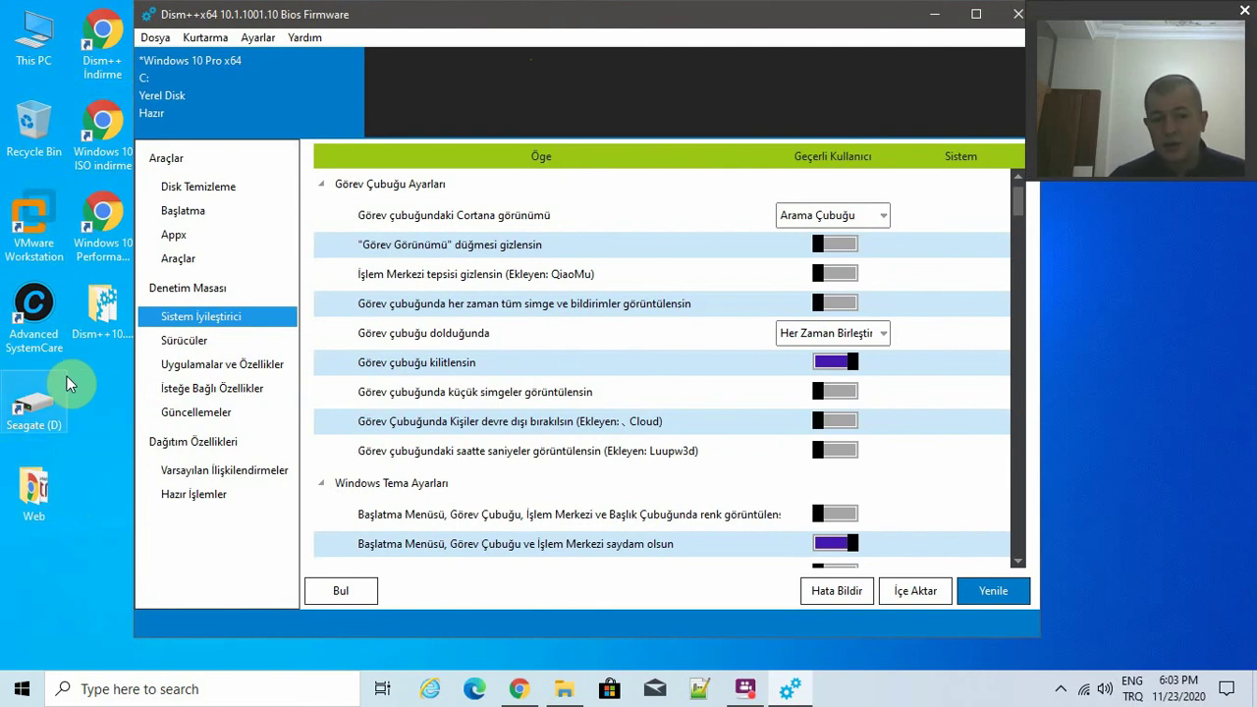
Bring up the Kalıbı Farklı Kaydet dialog for the Windows 10 Pro x64 system, and dismiss it without saving an image.
{"action": "left_click", "coordinate": [154, 37]}
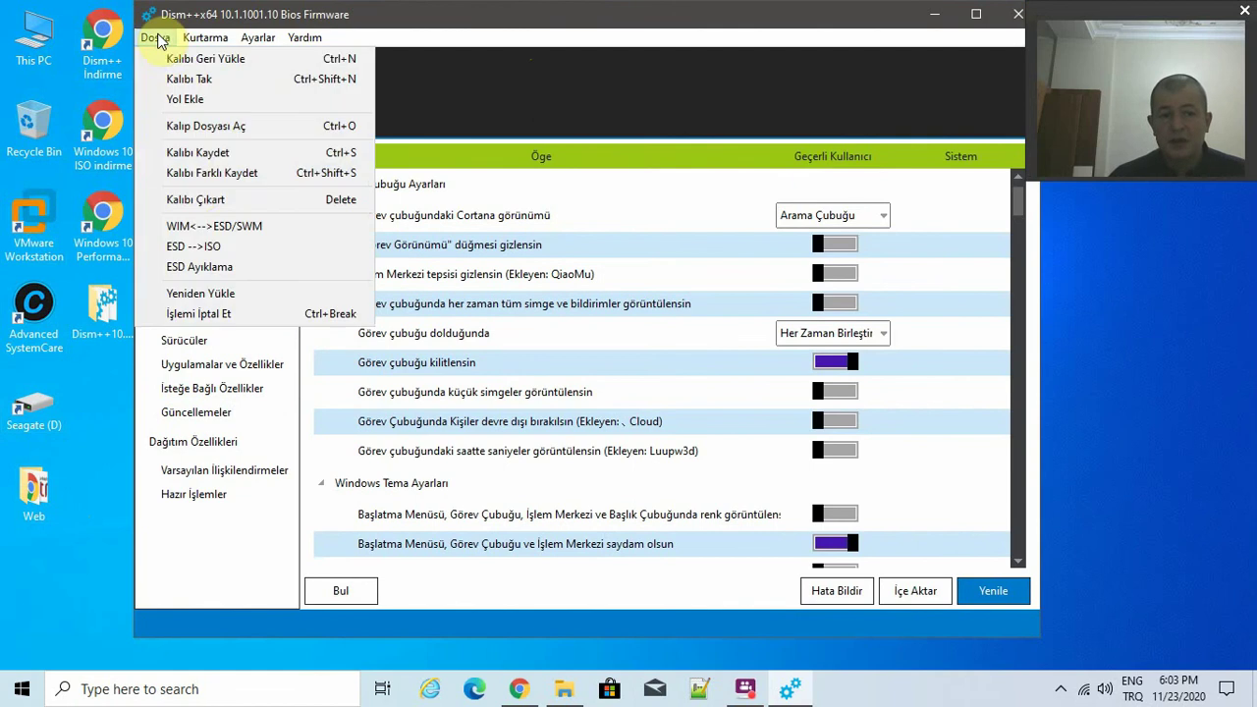
{"action": "left_click", "coordinate": [206, 173]}
{"action": "left_click", "coordinate": [750, 428]}
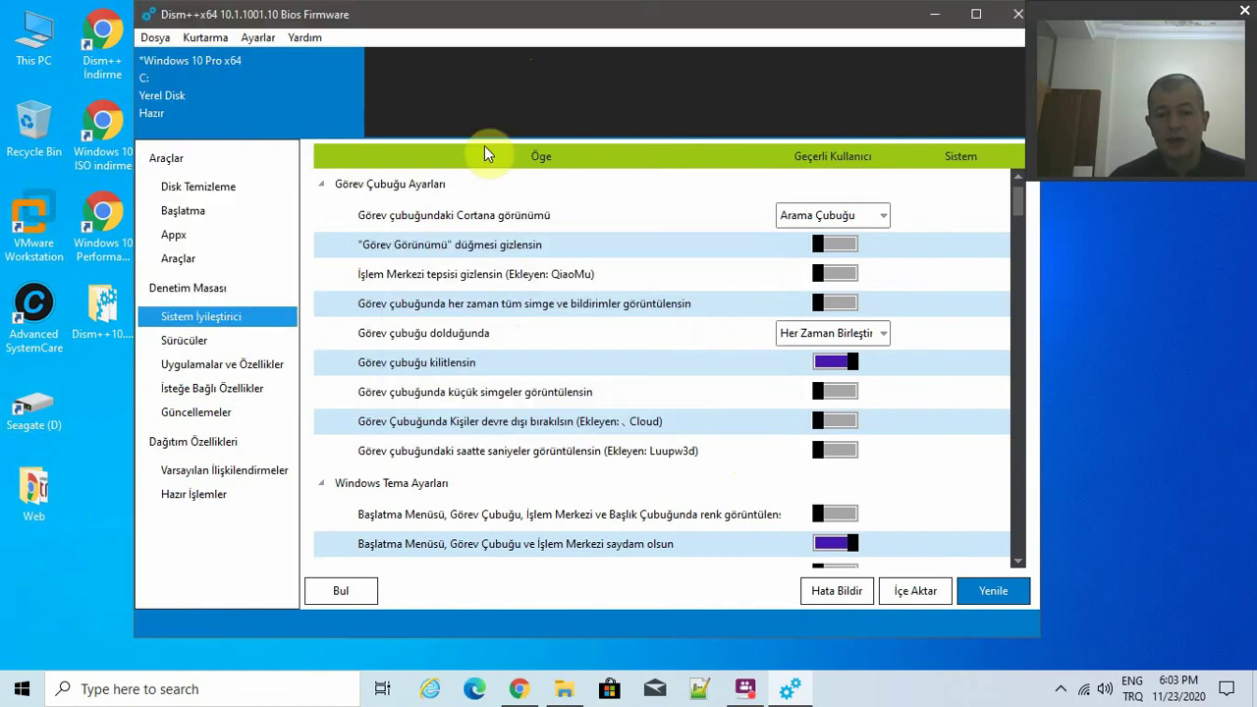
{"action": "left_click", "coordinate": [288, 85]}
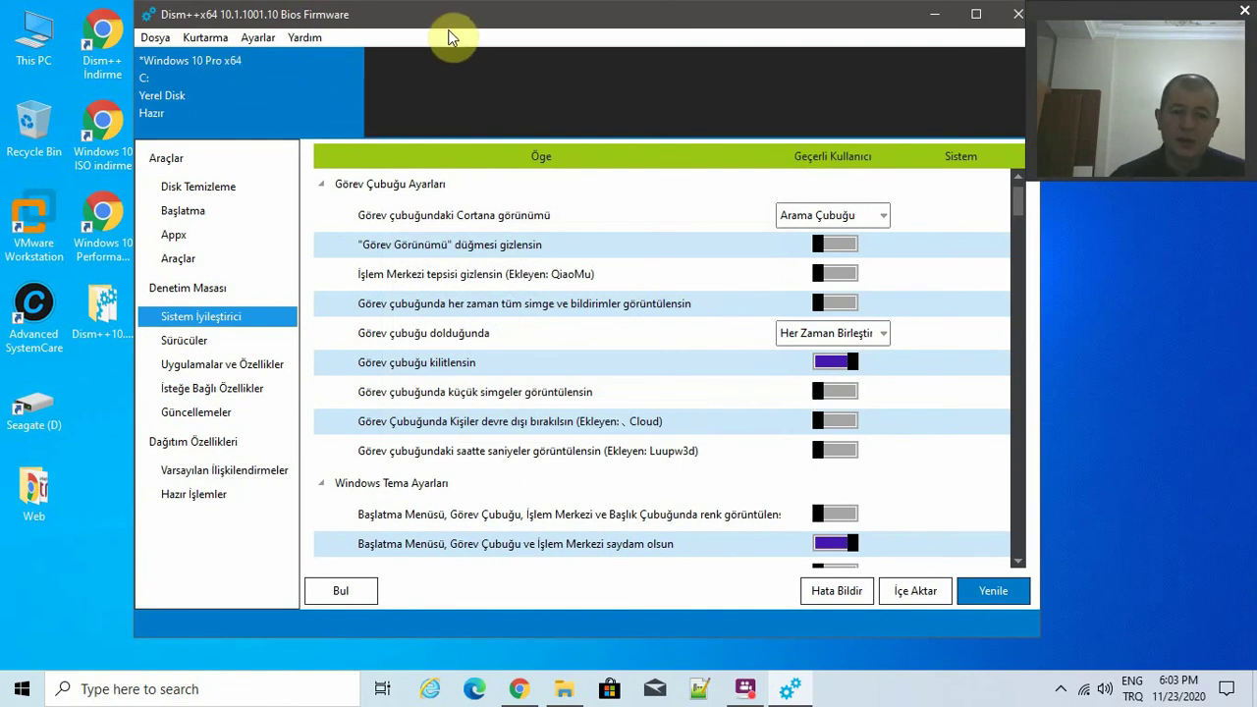
Minimize Dism++ and point out the Windows 10 Performans konusu shortcut and the Dism++10.1.1001.10 folder on the desktop.
{"action": "left_click_drag", "start_coordinate": [455, 16], "coordinate": [440, 18]}
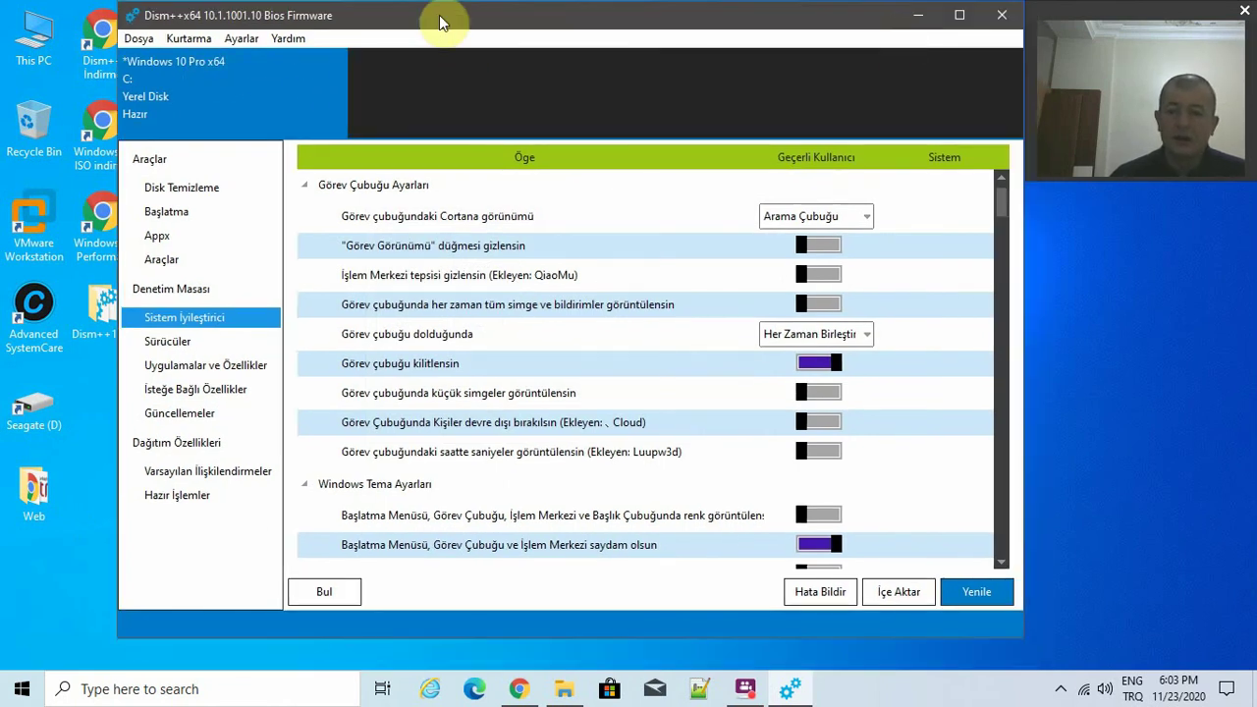
{"action": "left_click", "coordinate": [923, 22]}
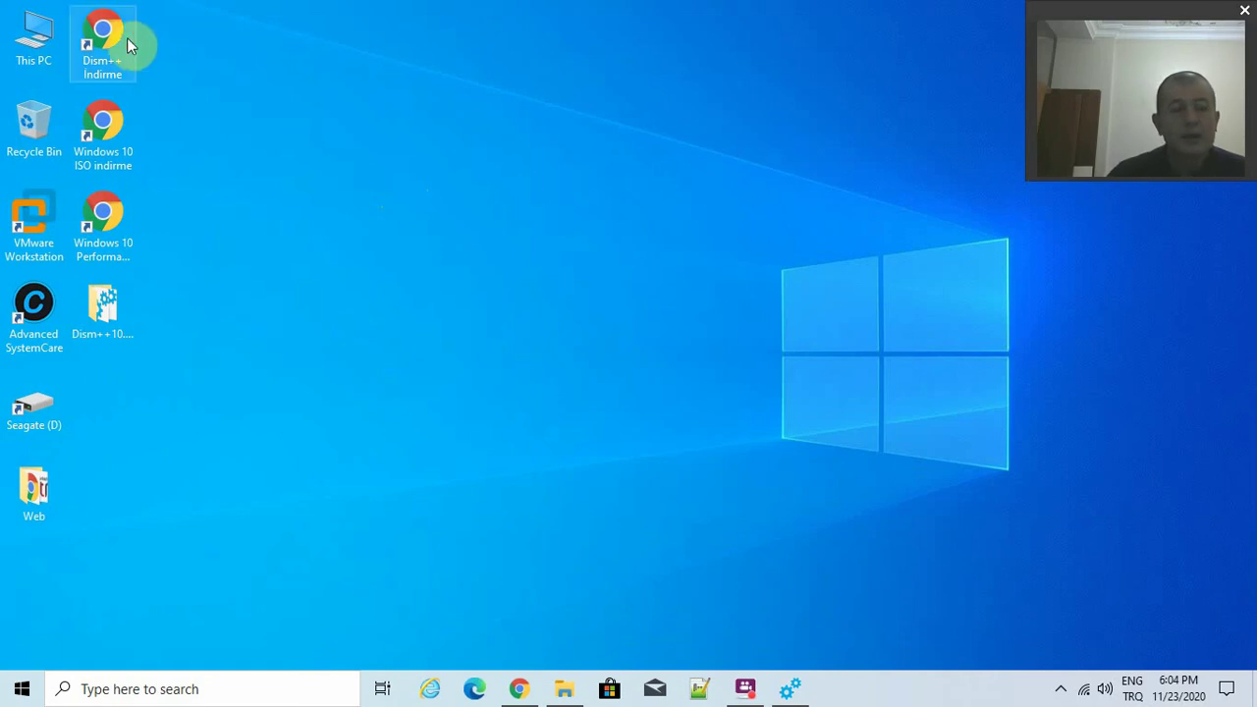
{"action": "left_click", "coordinate": [124, 244]}
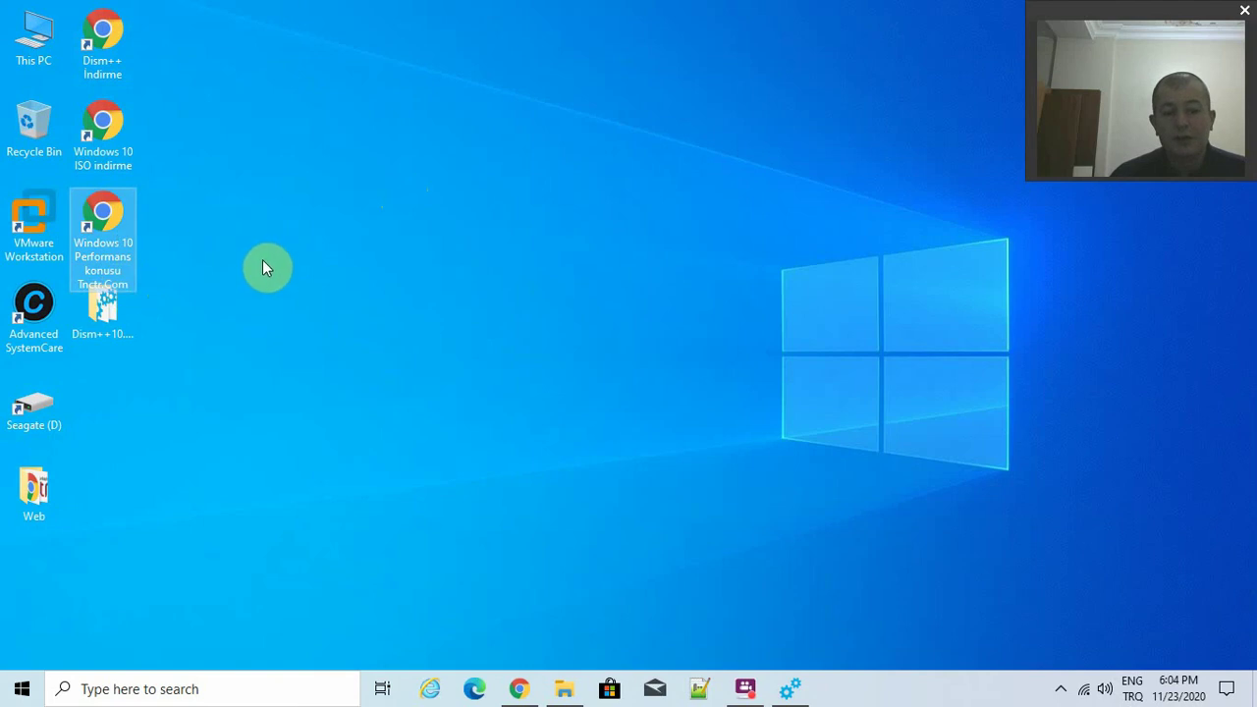
{"action": "left_click", "coordinate": [110, 324]}
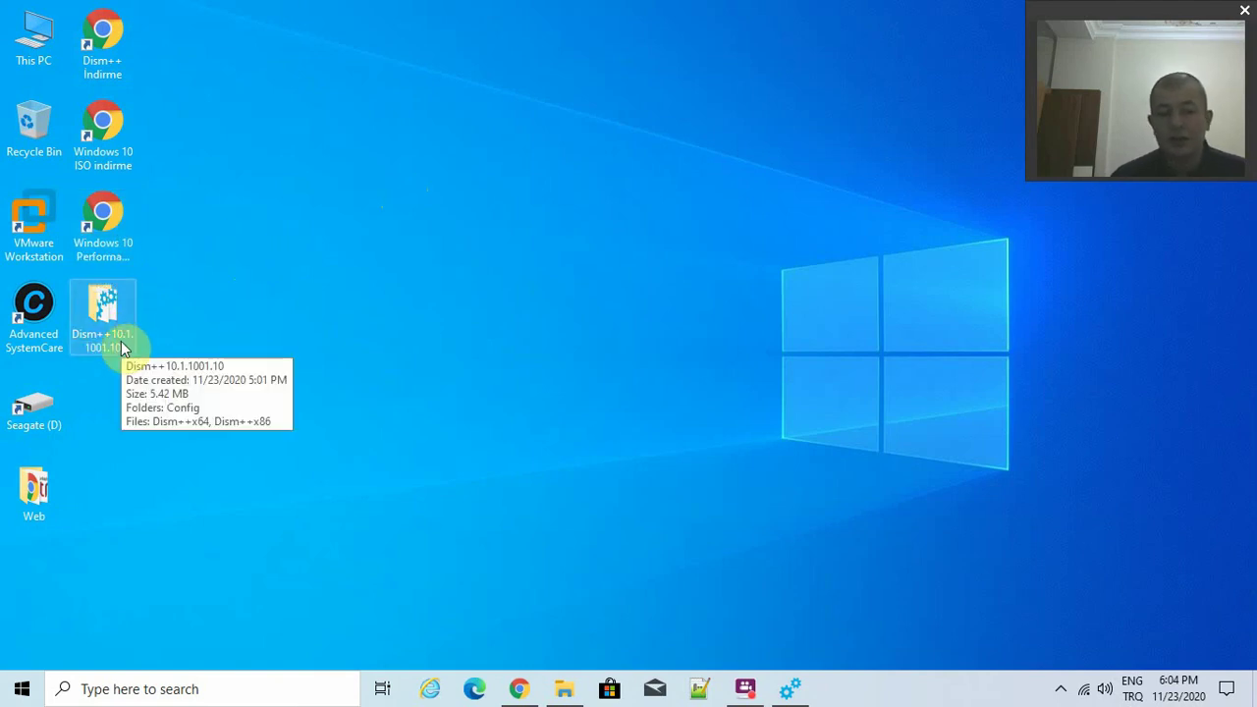